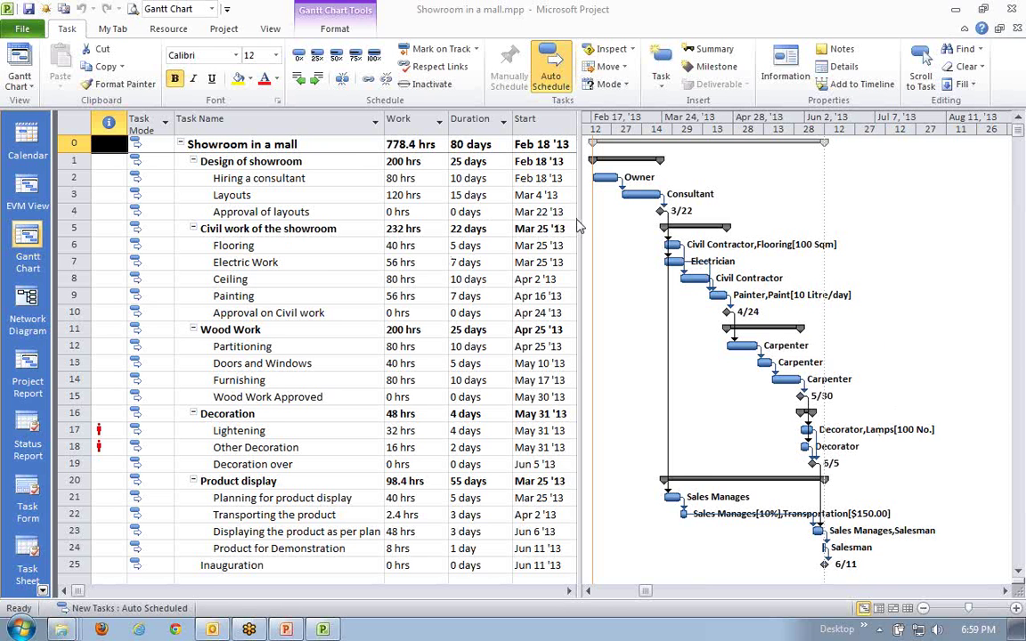
- Widen the task table to reveal the Finish column and examine the task names and durations of the showroom phases
drag(577, 226, 593, 226)
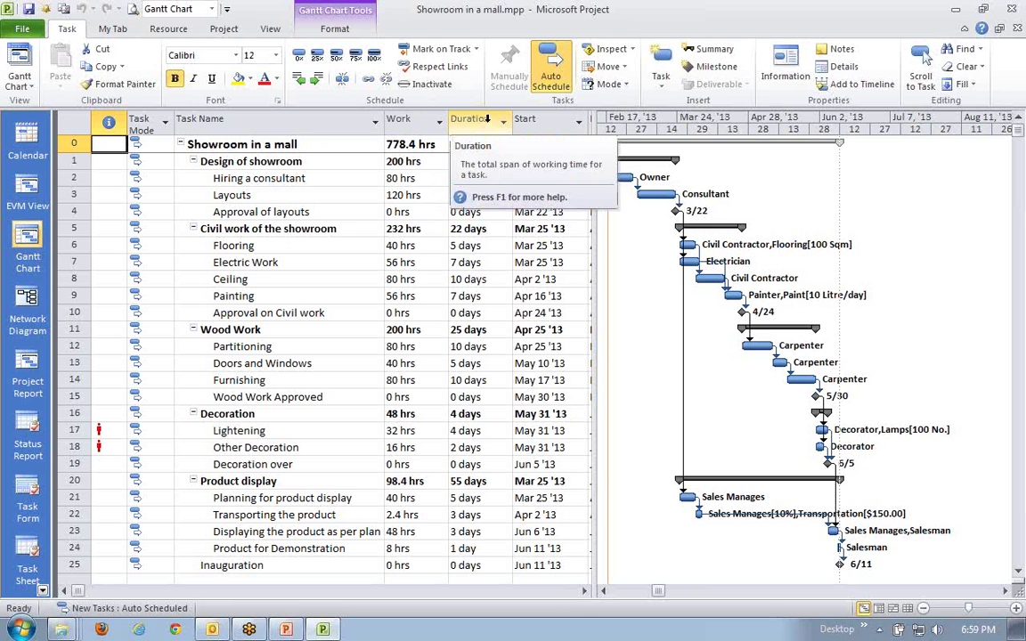
drag(598, 224, 630, 224)
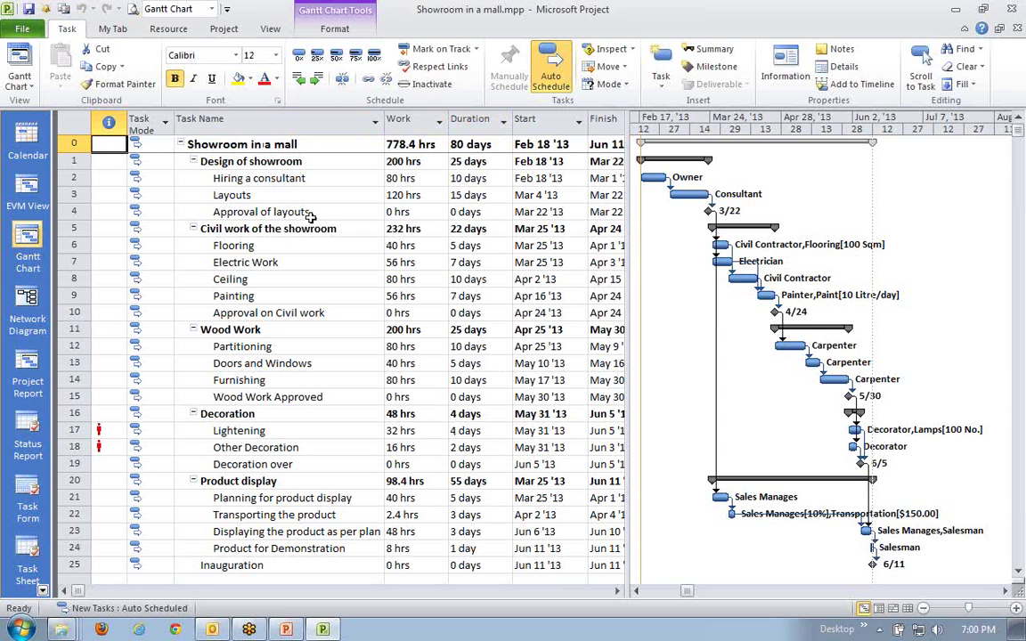
click(266, 180)
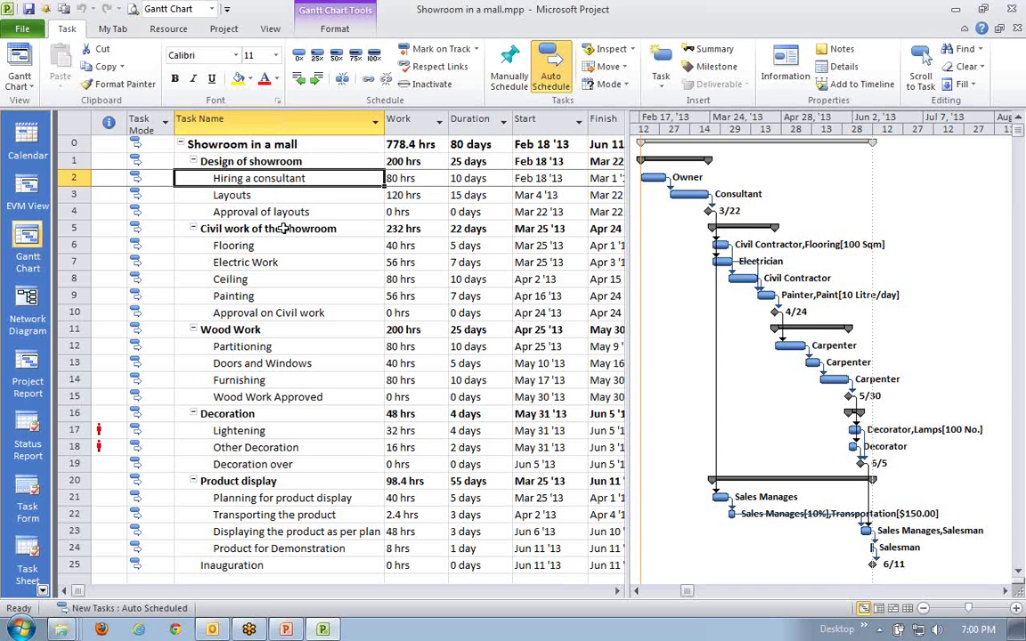
click(268, 314)
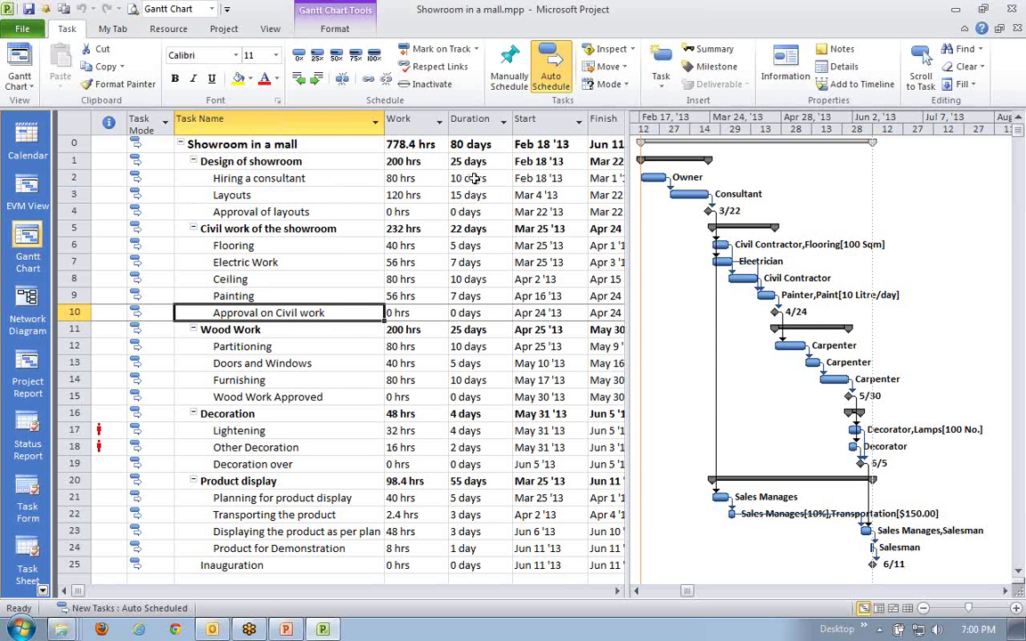
drag(479, 181, 482, 184)
drag(469, 246, 472, 295)
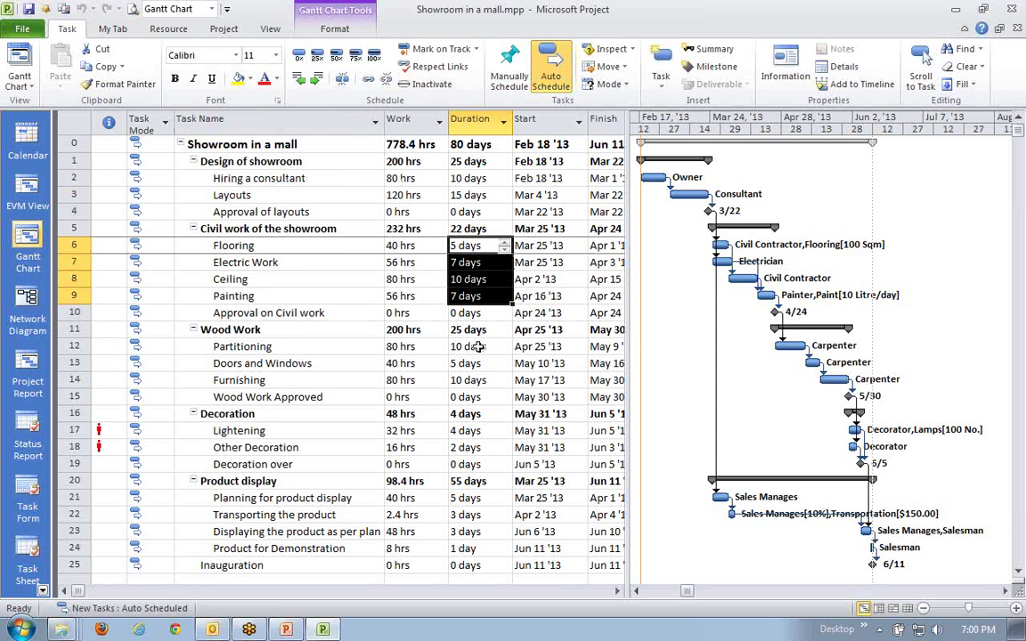
drag(469, 347, 468, 448)
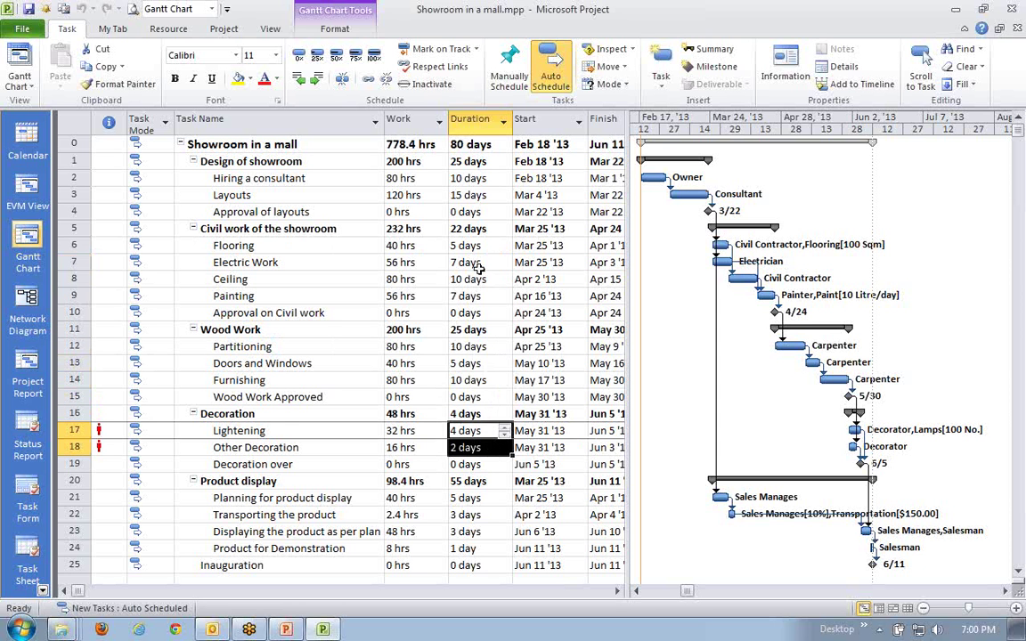
click(463, 143)
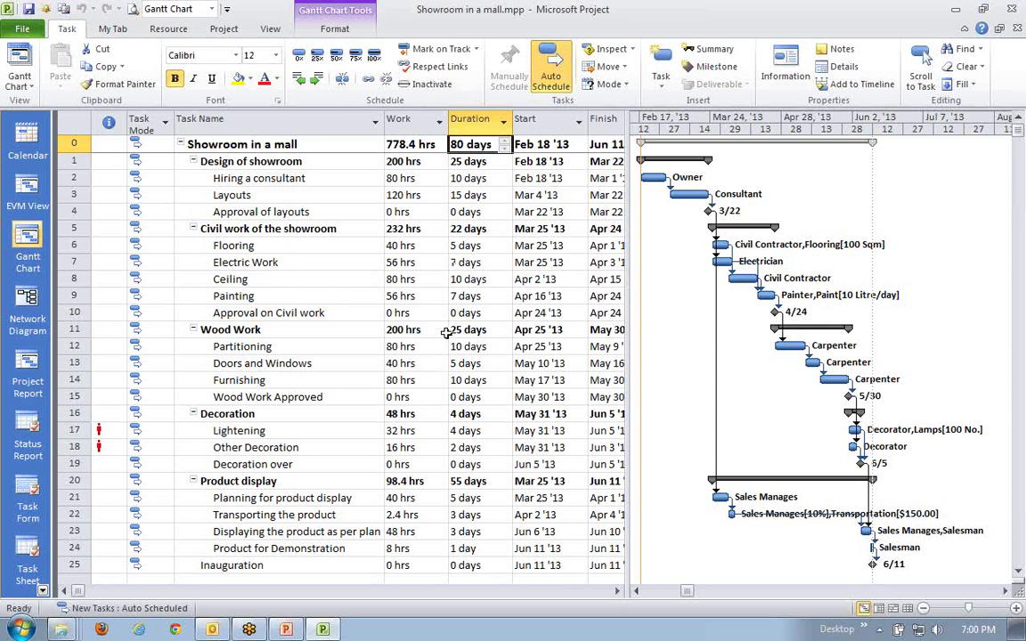
click(336, 262)
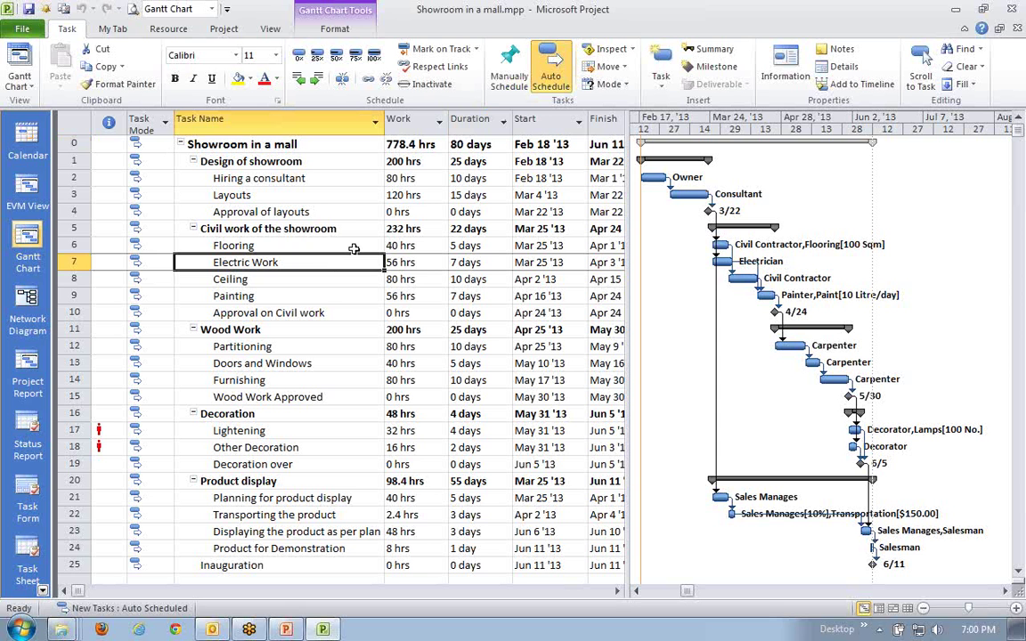
click(796, 65)
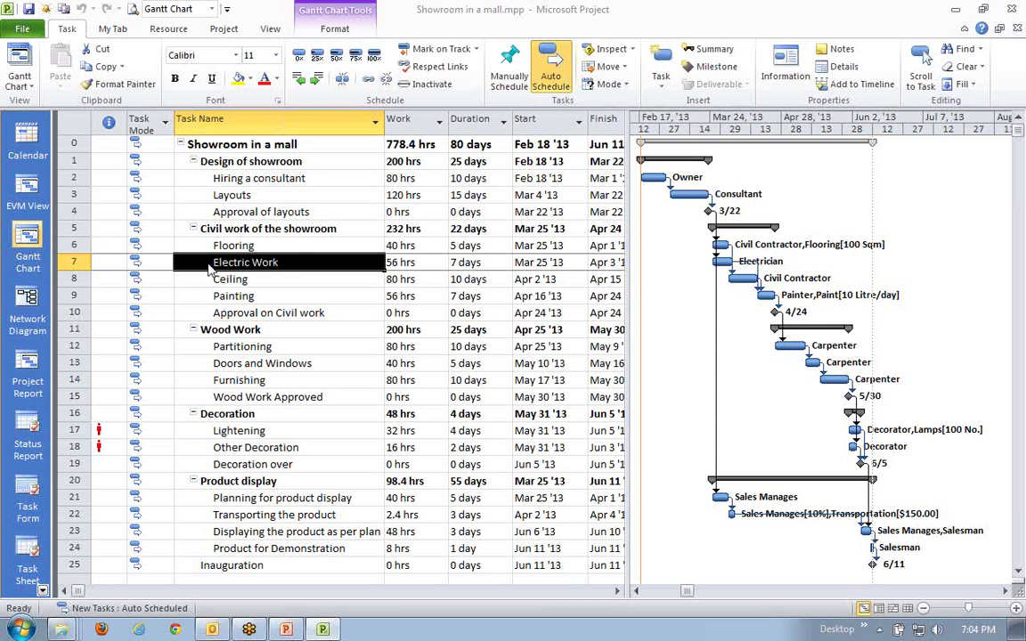
click(264, 228)
click(259, 346)
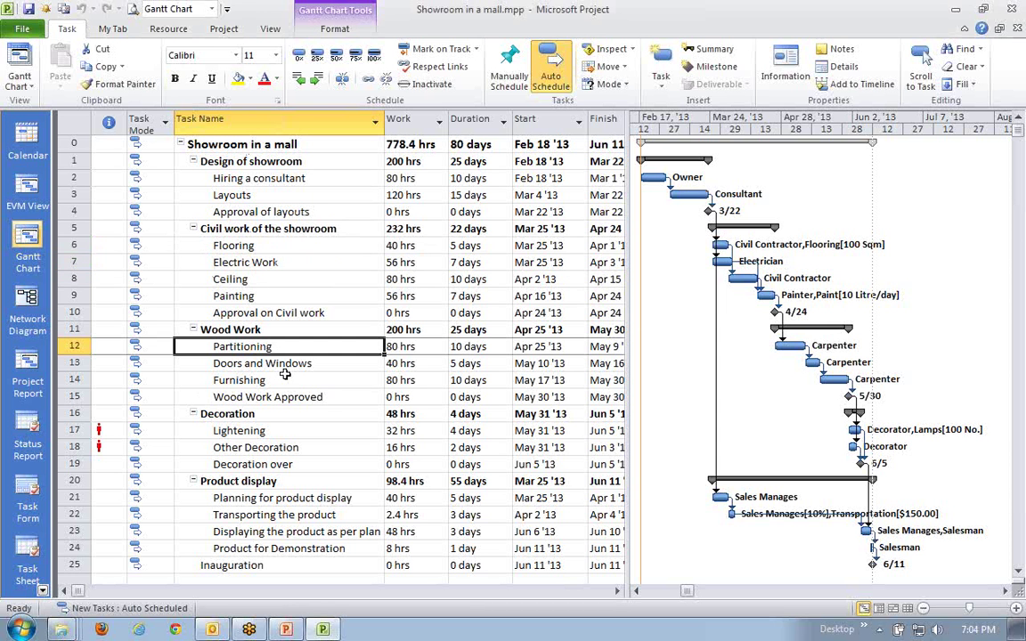
click(254, 178)
click(261, 245)
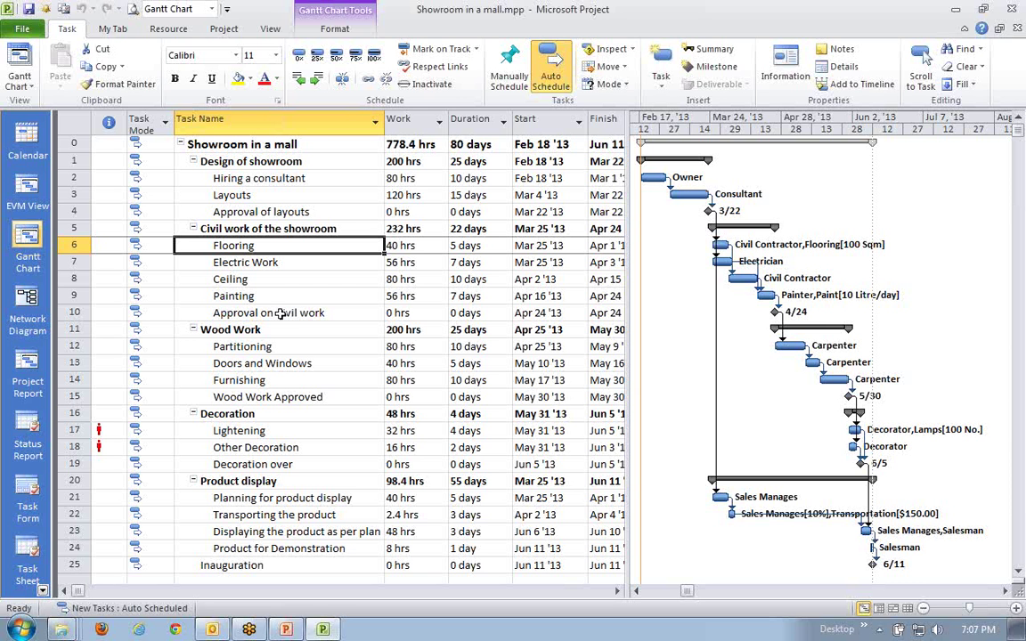
- Examine the project information for the start date, scheduling basis and available project calendars, leaving the settings as they are
click(207, 28)
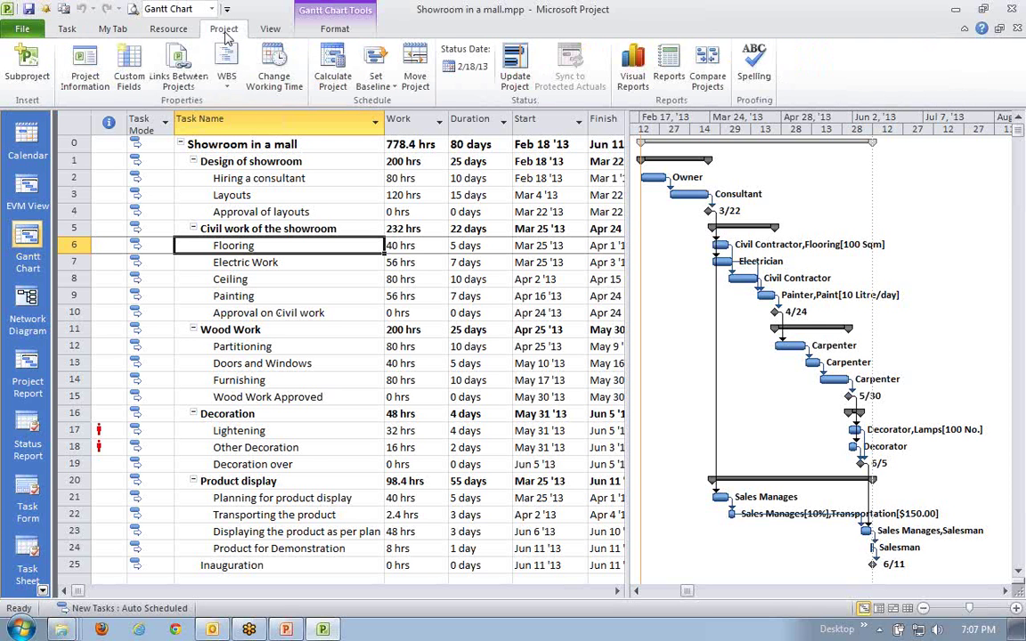
click(105, 92)
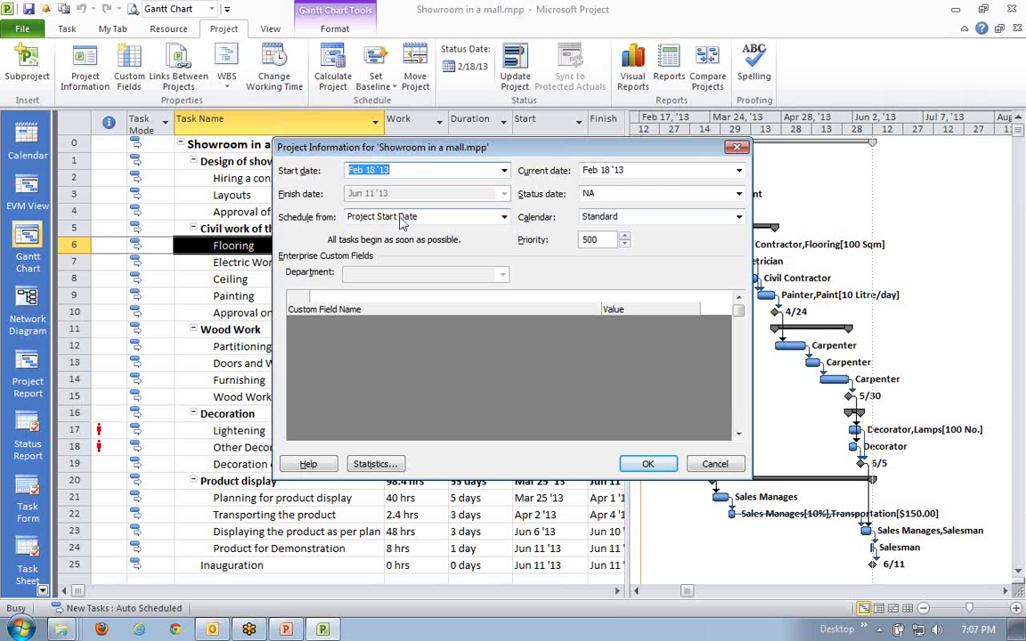
click(643, 221)
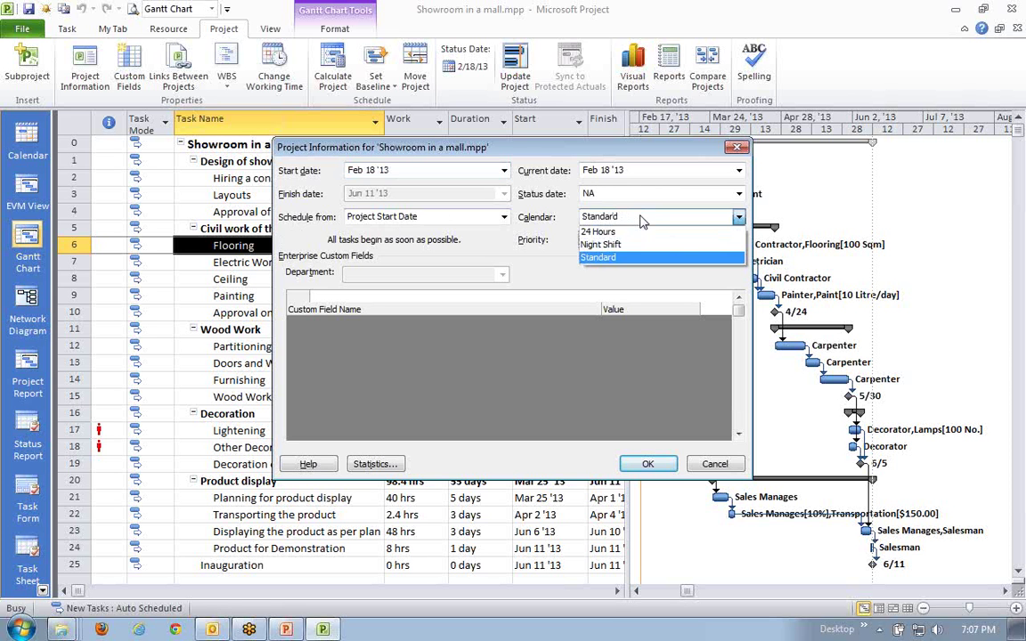
click(625, 223)
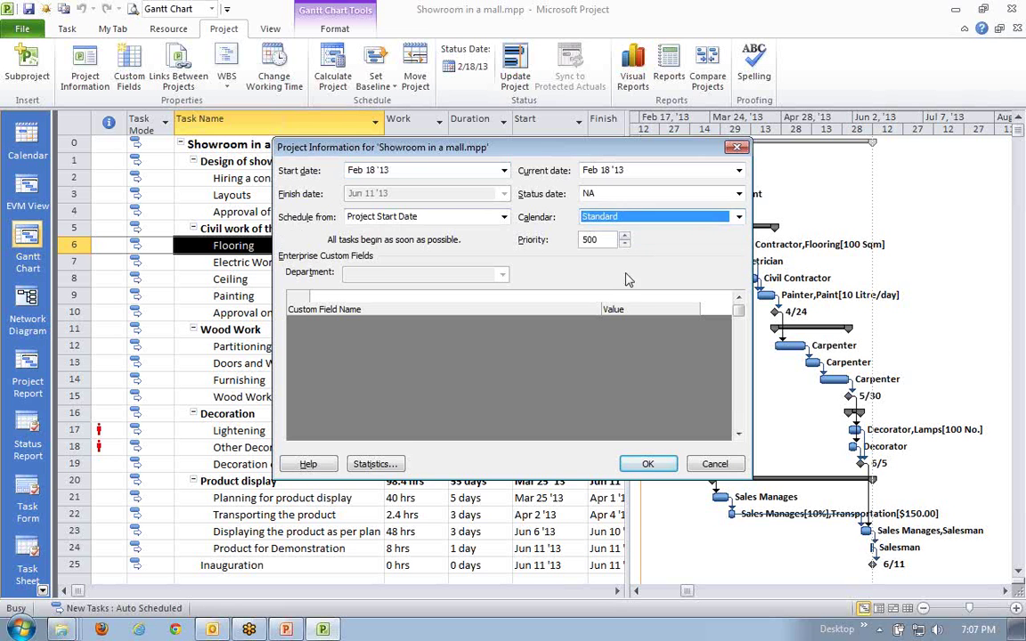
click(710, 464)
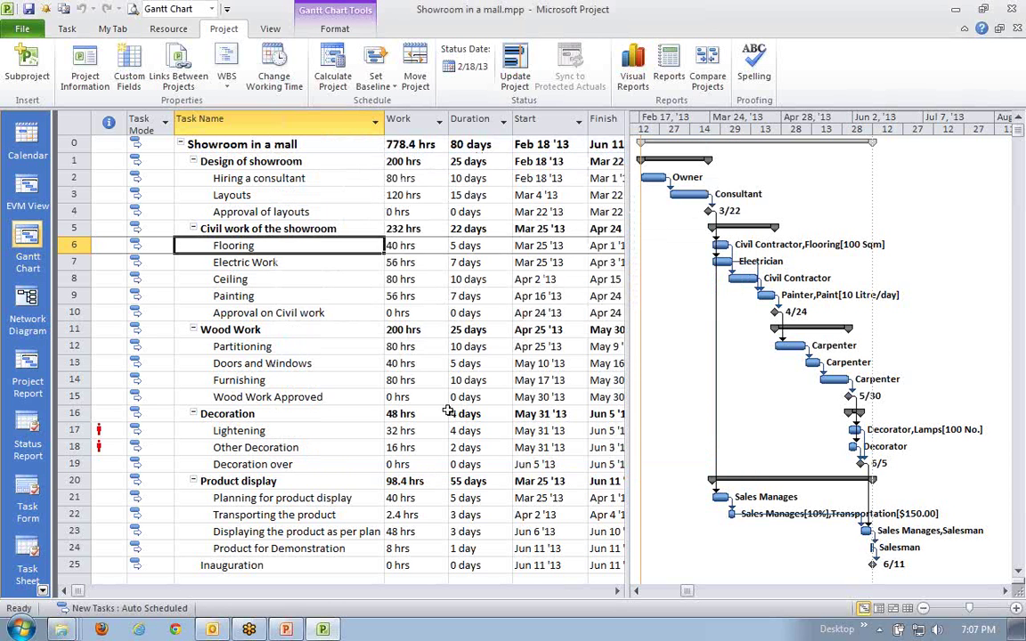
click(294, 295)
click(291, 211)
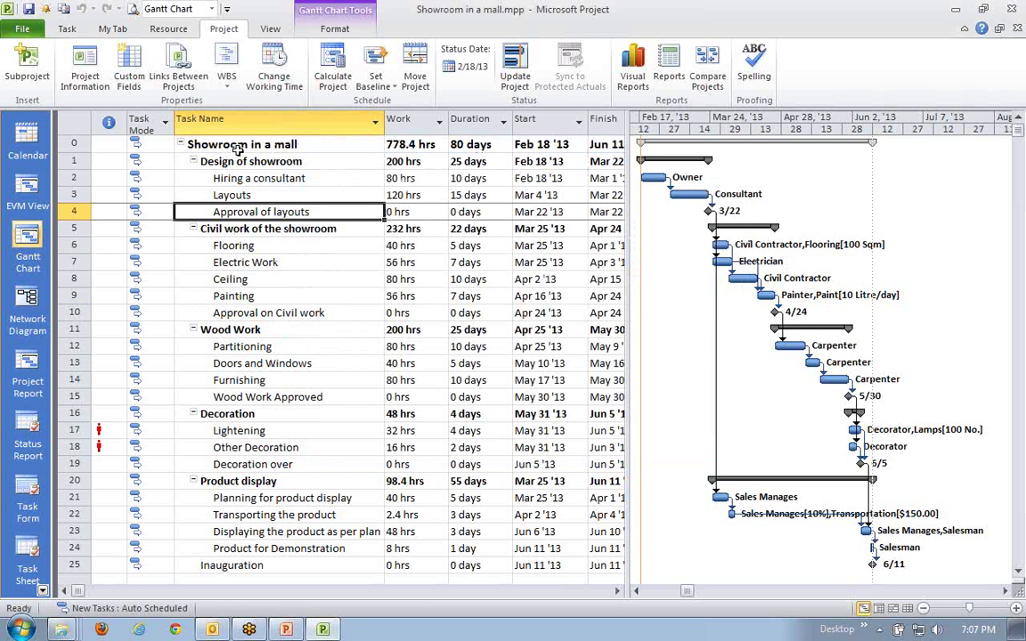
click(250, 114)
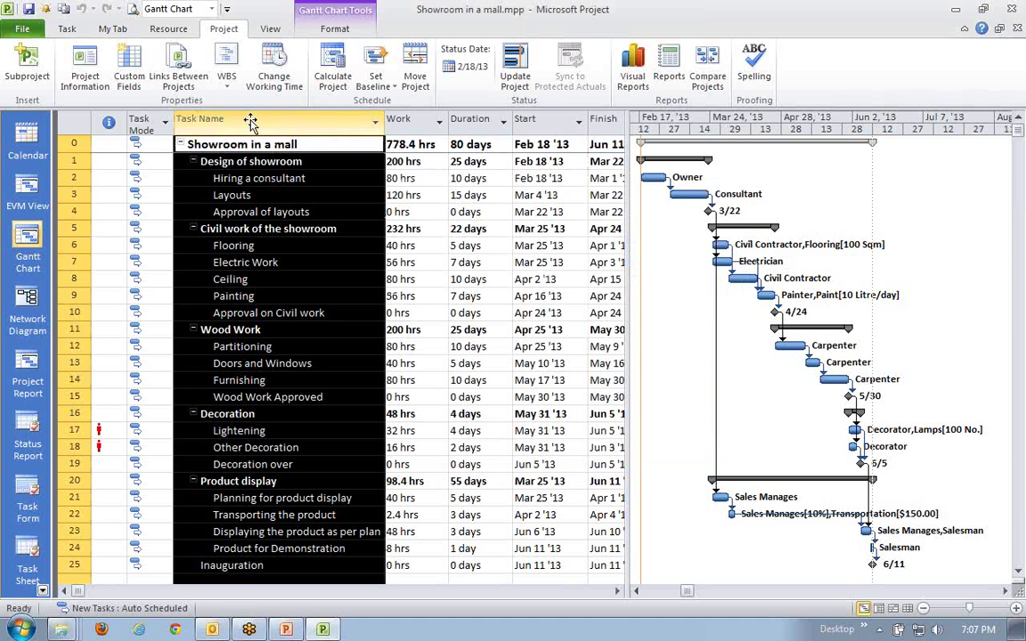
click(279, 246)
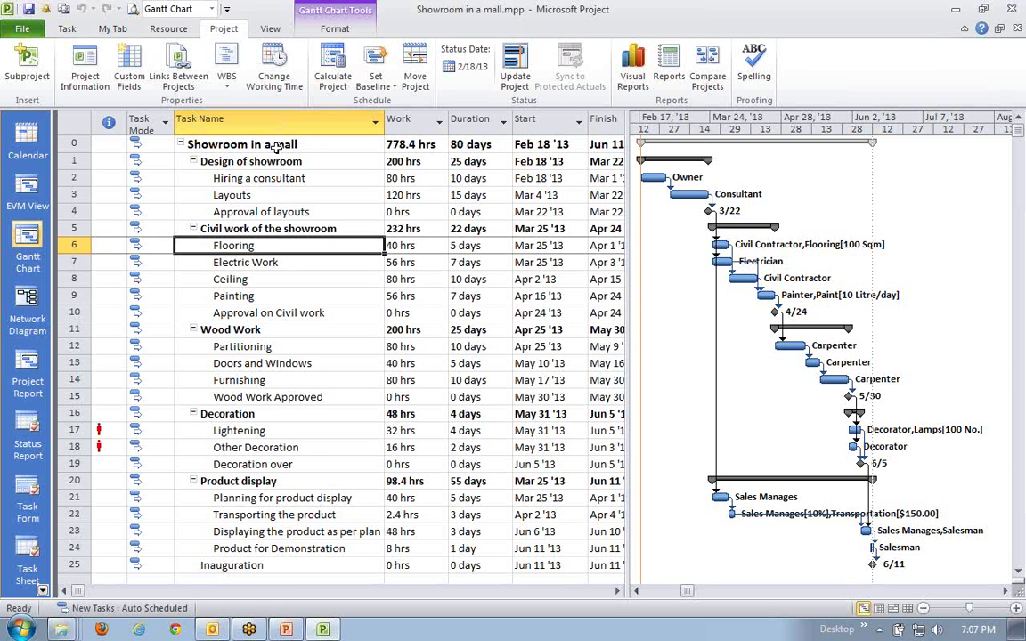
scroll(282, 448, down, 1)
scroll(282, 448, down, 1)
scroll(281, 448, up, 2)
- Widen the task table beside the Gantt chart to show the full Finish column and the Predecessors column
drag(629, 356, 672, 352)
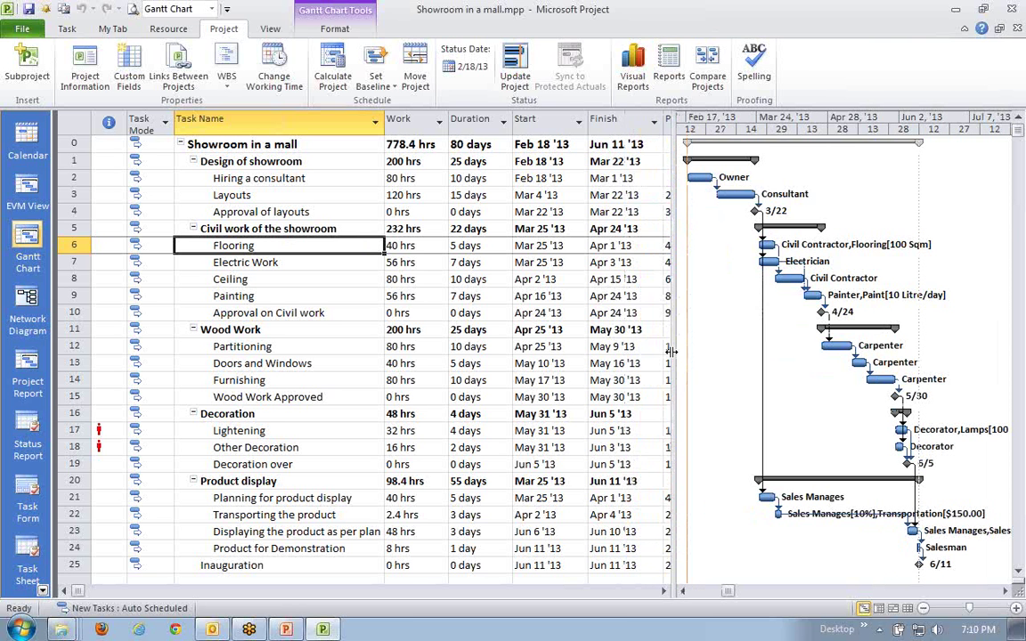
scroll(605, 317, down, 1)
scroll(606, 317, up, 1)
drag(663, 296, 693, 340)
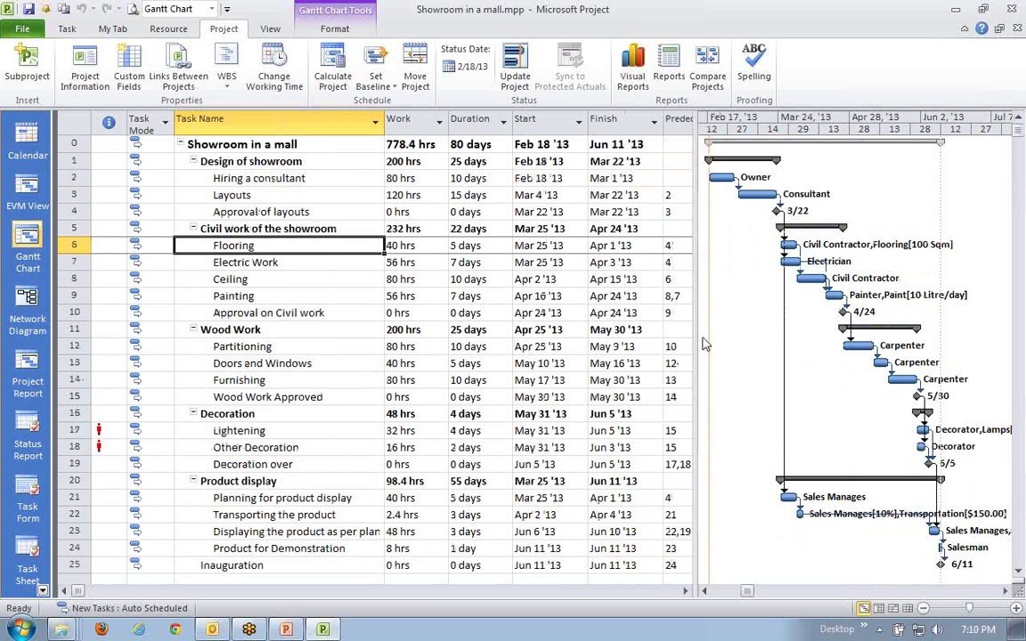
click(311, 311)
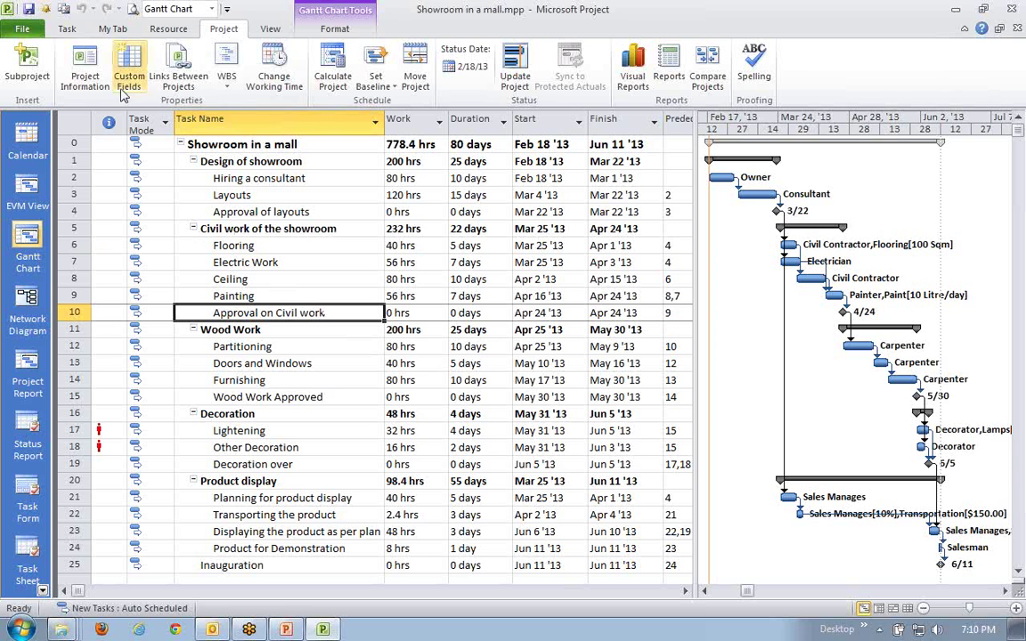
- Switch to the Resource Sheet and examine which resources are of type Work, Material and Cost
click(908, 609)
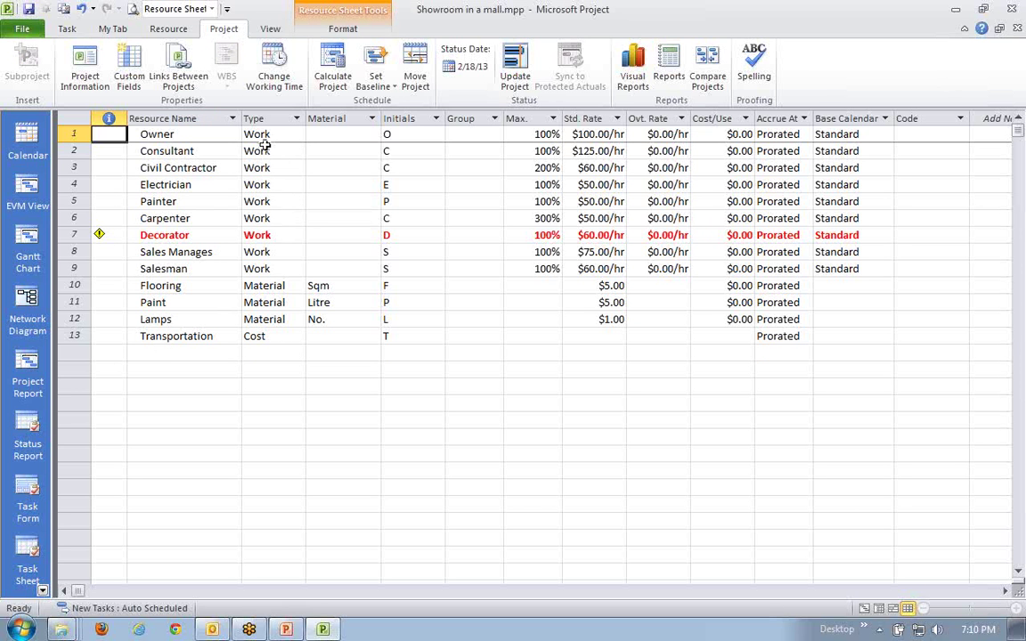
drag(264, 136, 274, 310)
click(268, 335)
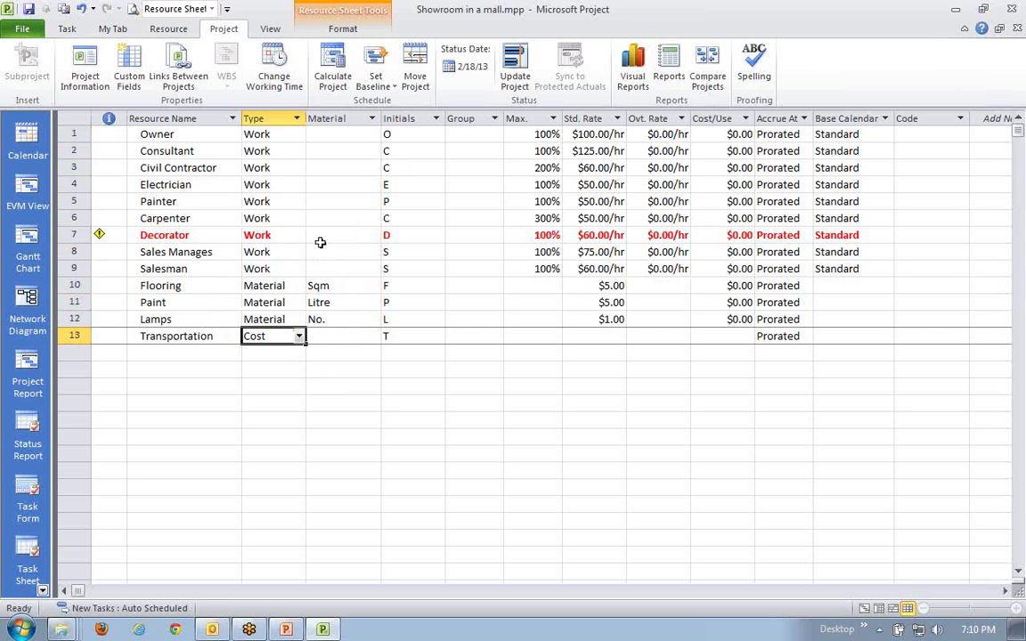
drag(273, 134, 278, 268)
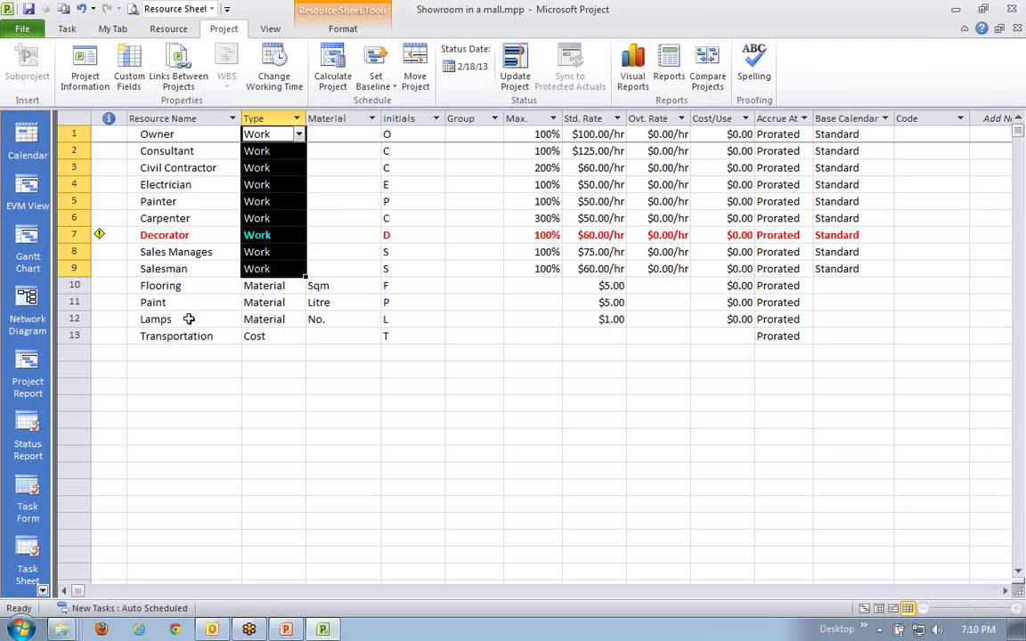
click(252, 337)
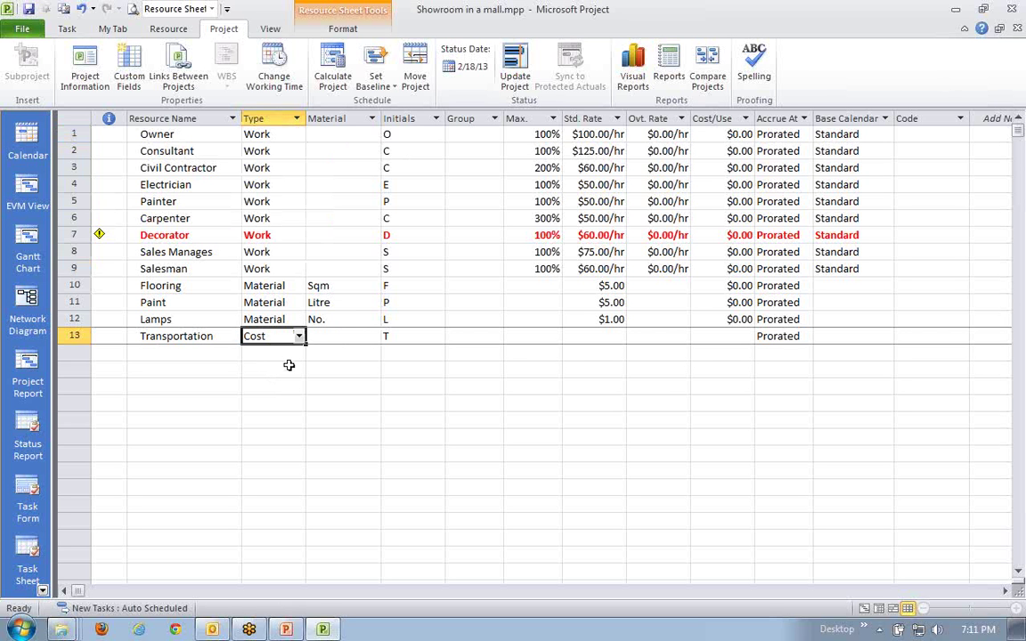
click(189, 317)
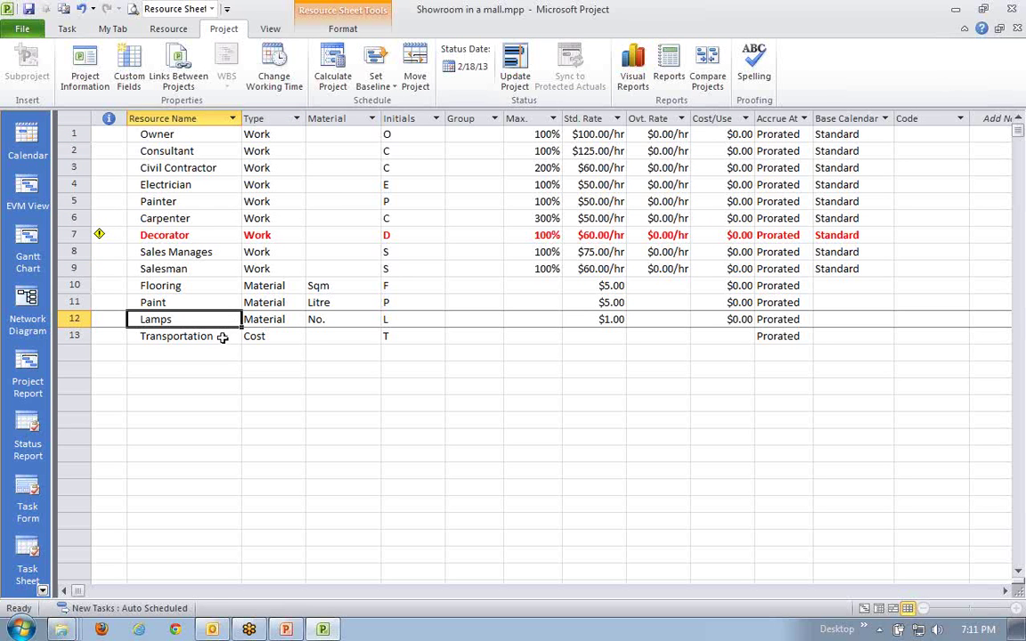
click(201, 218)
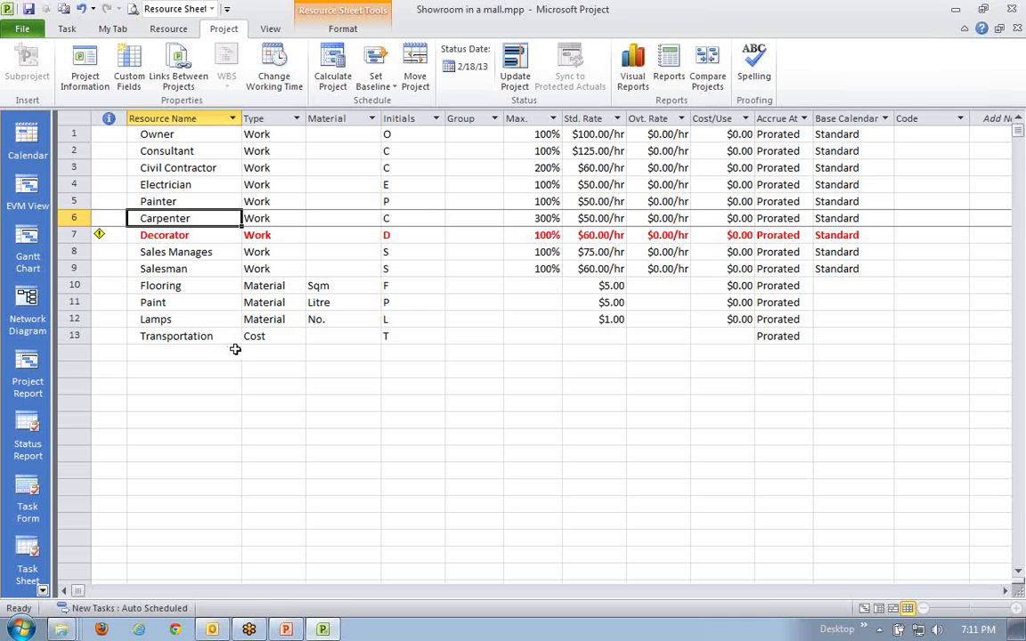
click(270, 336)
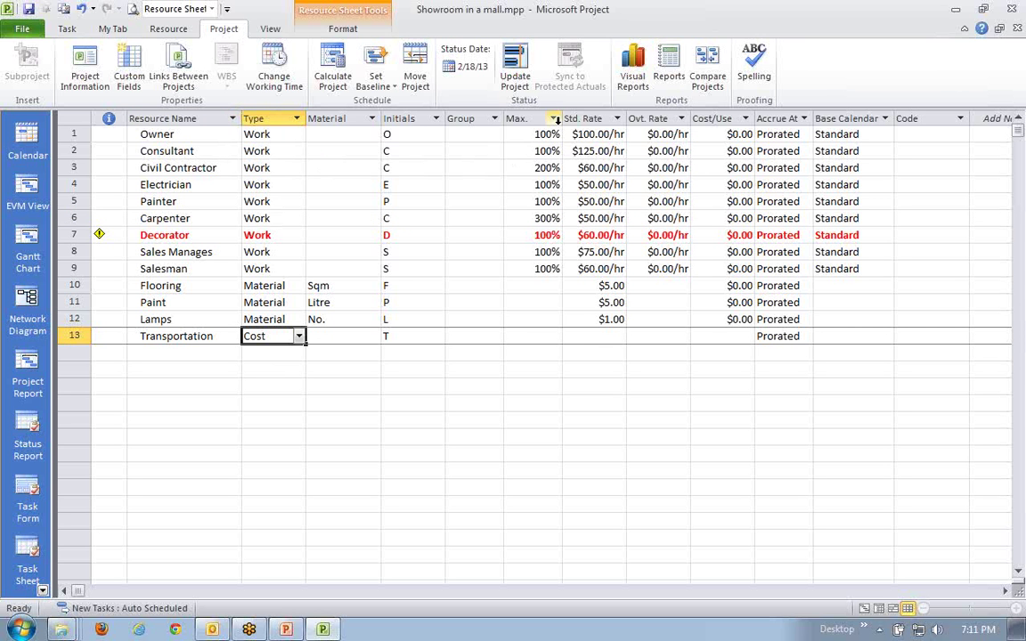
- Examine the standard rates of the work resources from Owner to Salesman and of the Flooring material
click(157, 132)
click(590, 135)
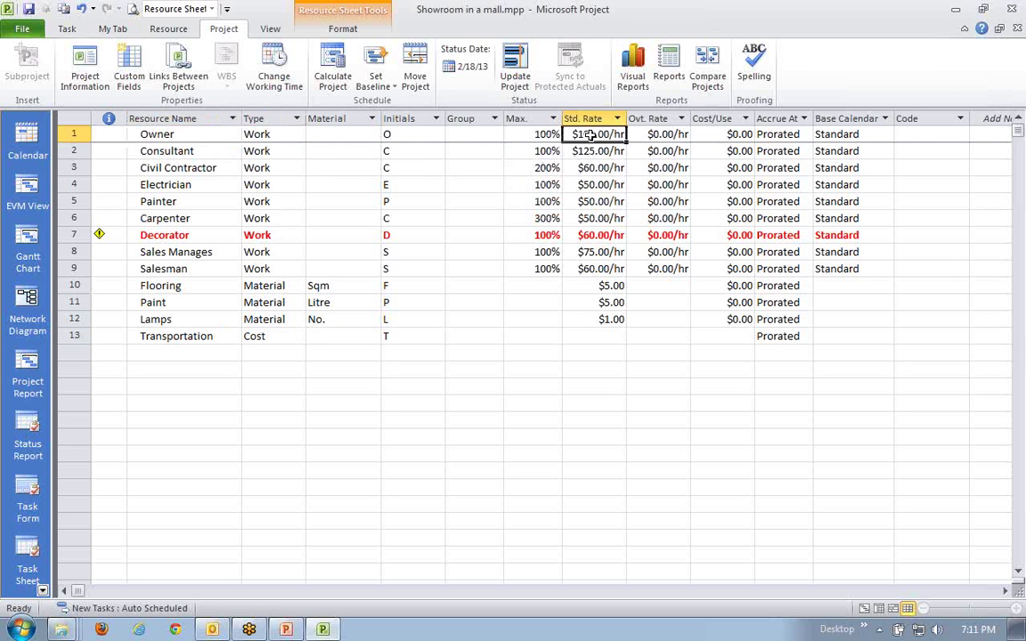
click(602, 184)
drag(591, 133, 593, 269)
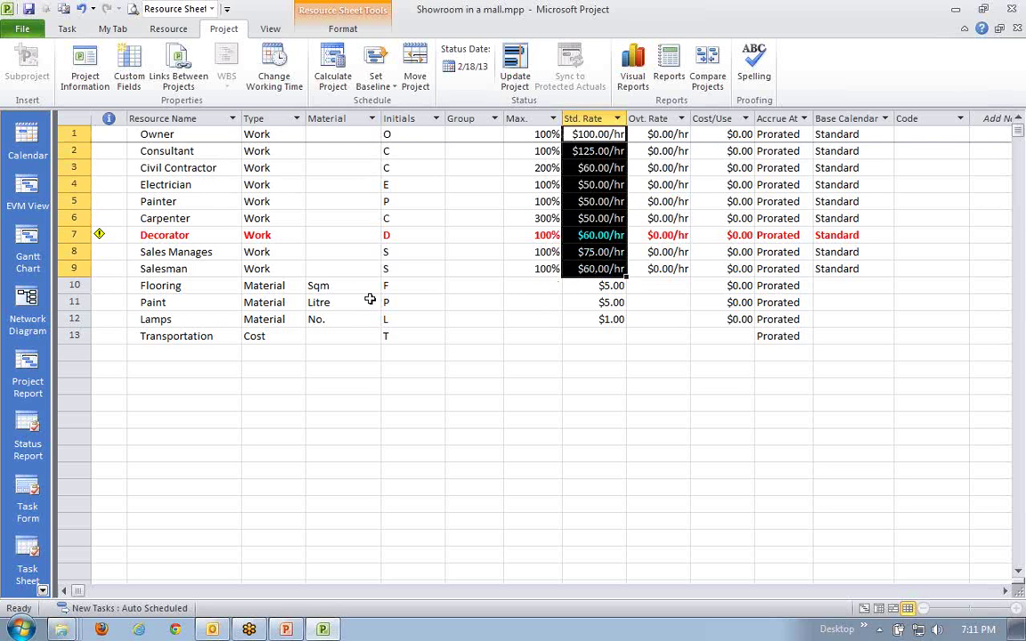
click(179, 297)
click(612, 291)
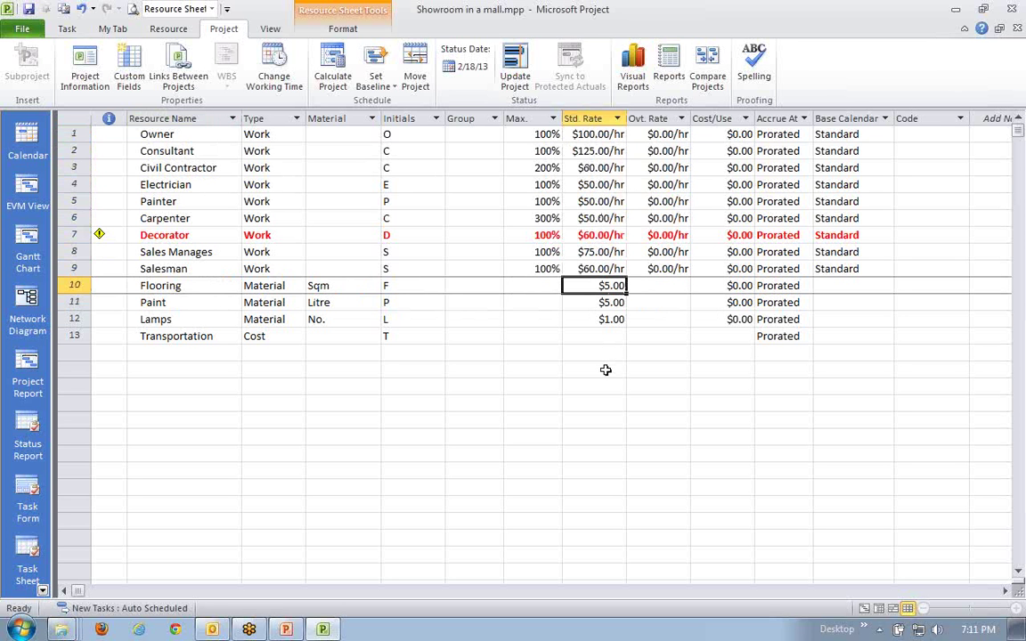
- Examine the Transportation cost resource's type, standard rate, initials and remaining fields
click(183, 336)
click(256, 336)
click(599, 337)
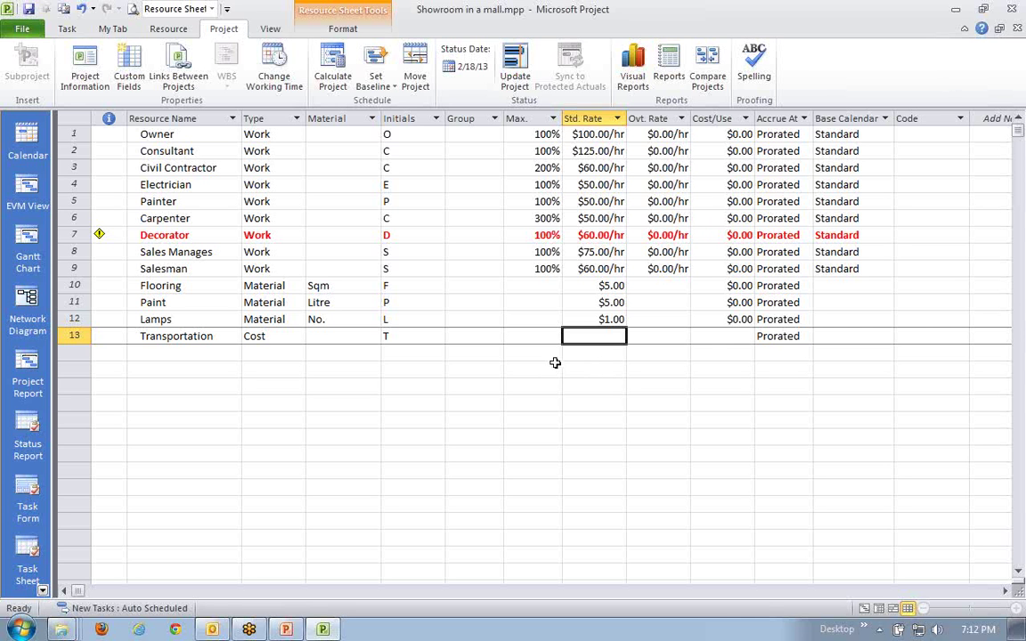
click(607, 353)
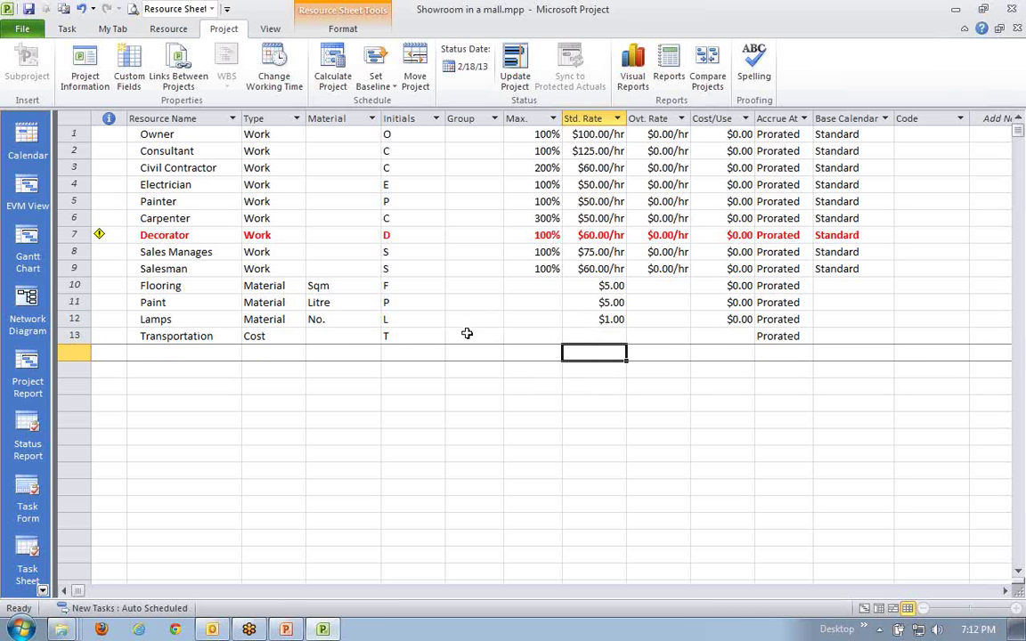
drag(465, 335, 703, 343)
click(427, 336)
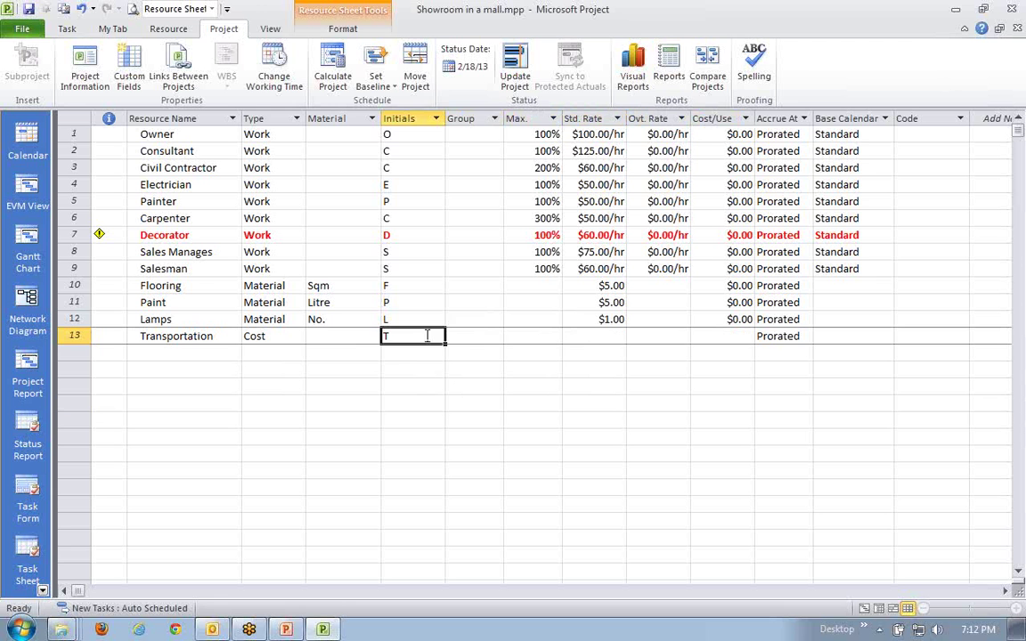
- Compare the maximum units of the work resources from Owner to Salesman with those of the material and cost resources
click(257, 336)
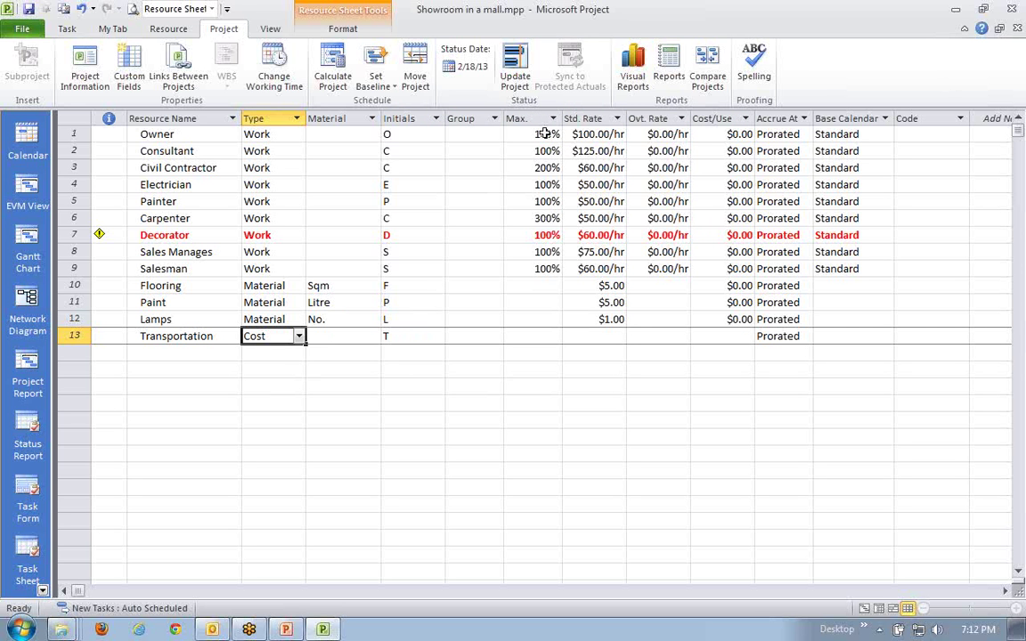
drag(546, 133, 543, 270)
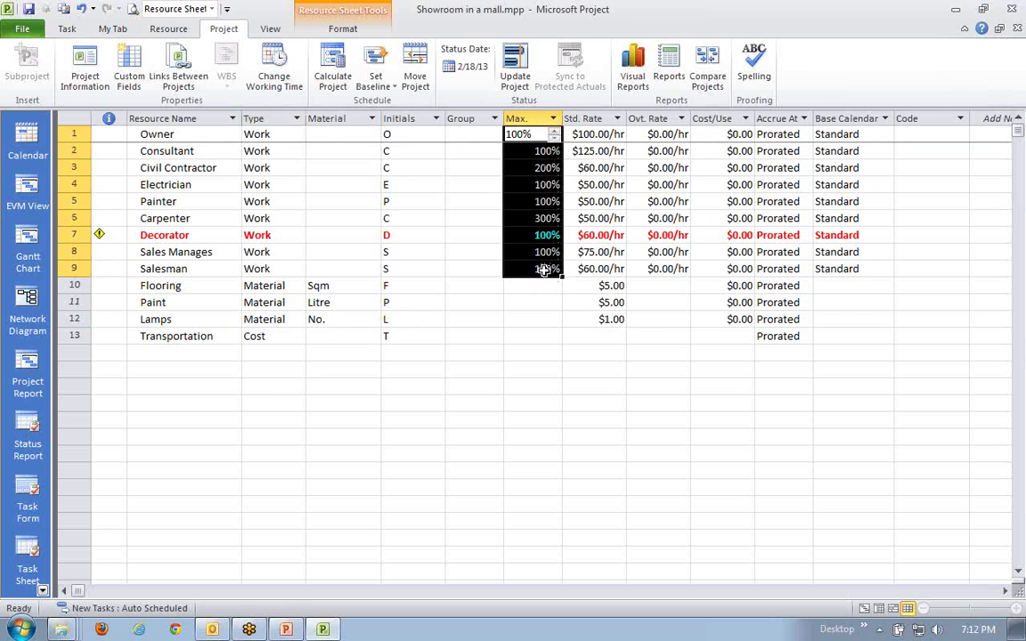
click(552, 341)
click(270, 291)
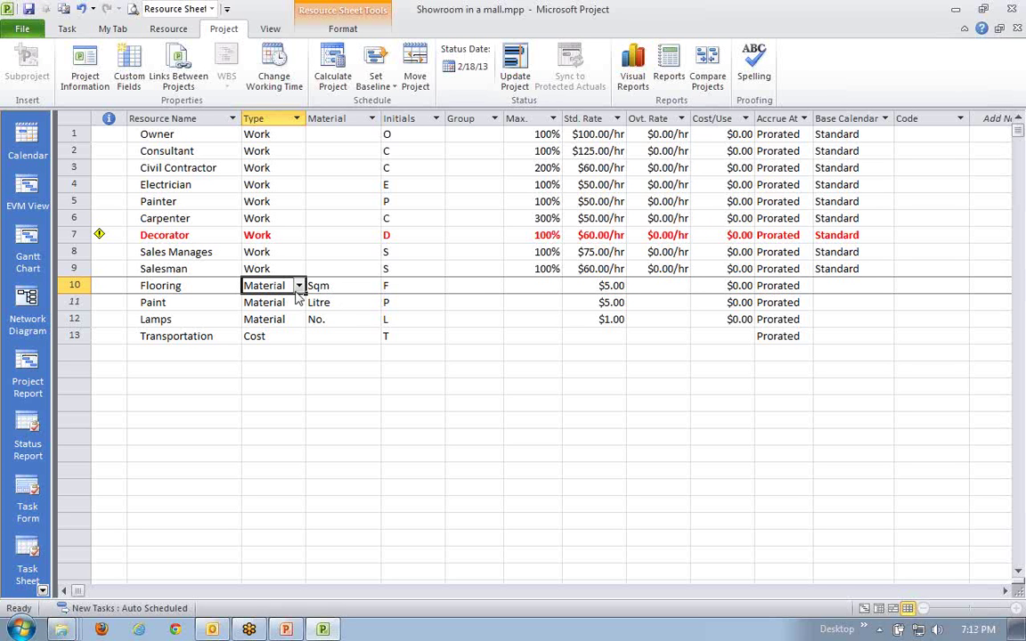
drag(545, 285, 546, 326)
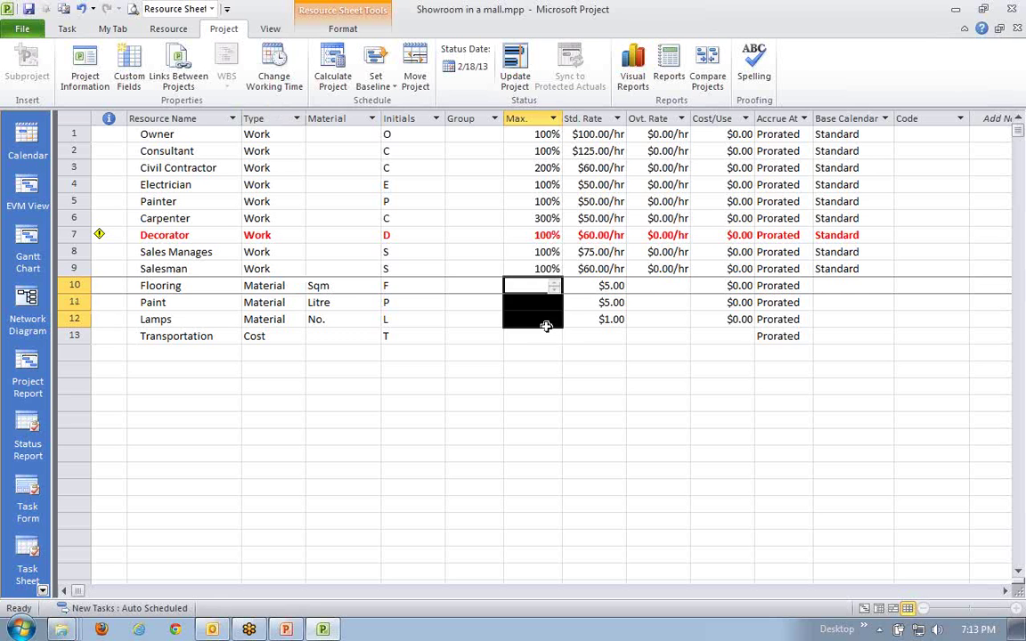
click(547, 367)
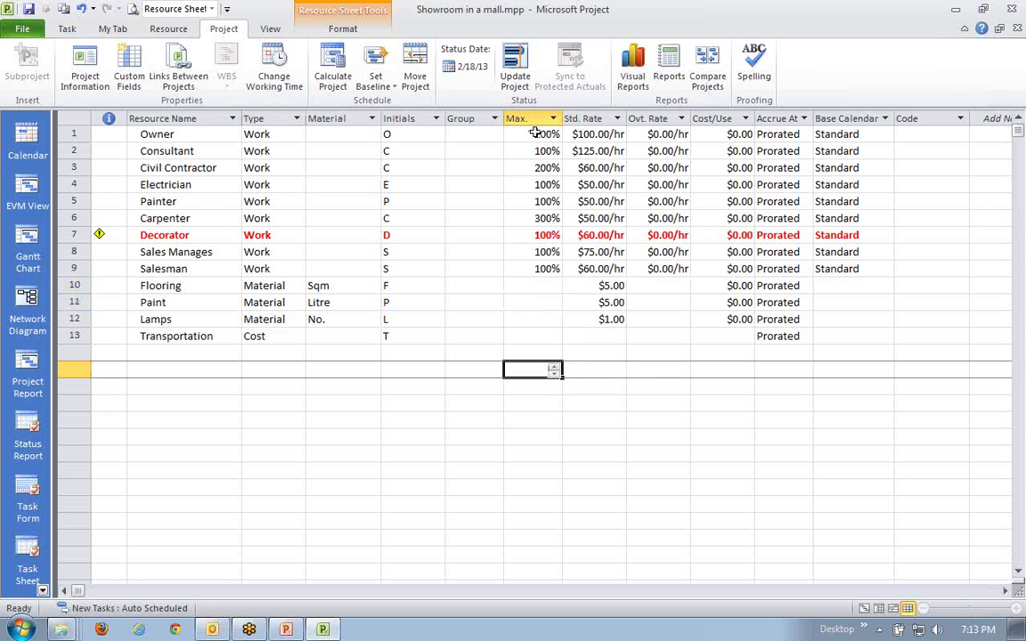
drag(545, 133, 547, 274)
click(547, 351)
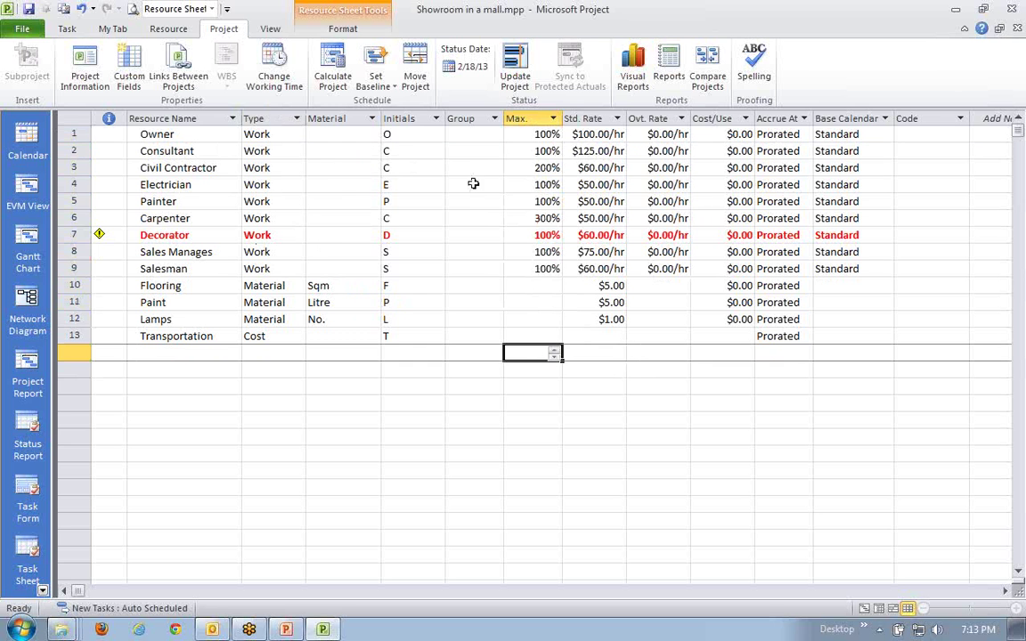
- Examine the maximum units of the Carpenter and the Civil Contractor
click(246, 219)
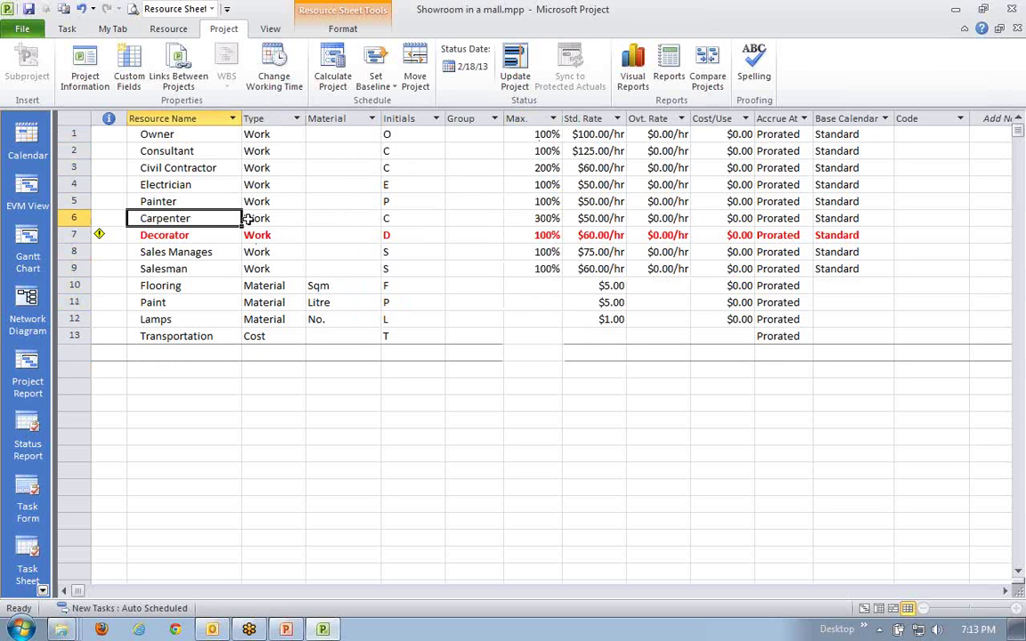
double_click(542, 219)
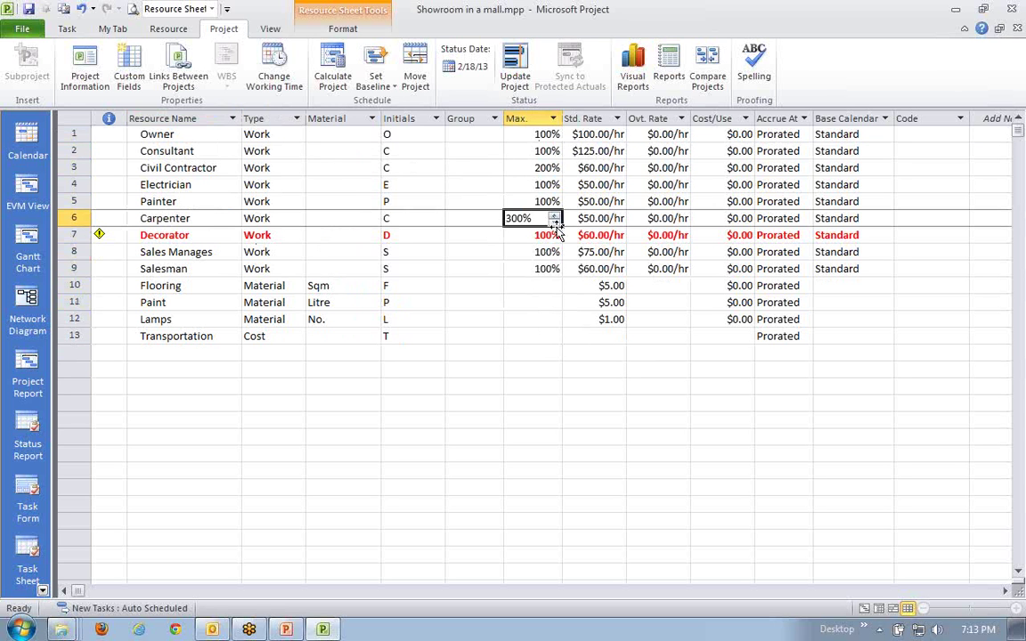
click(550, 334)
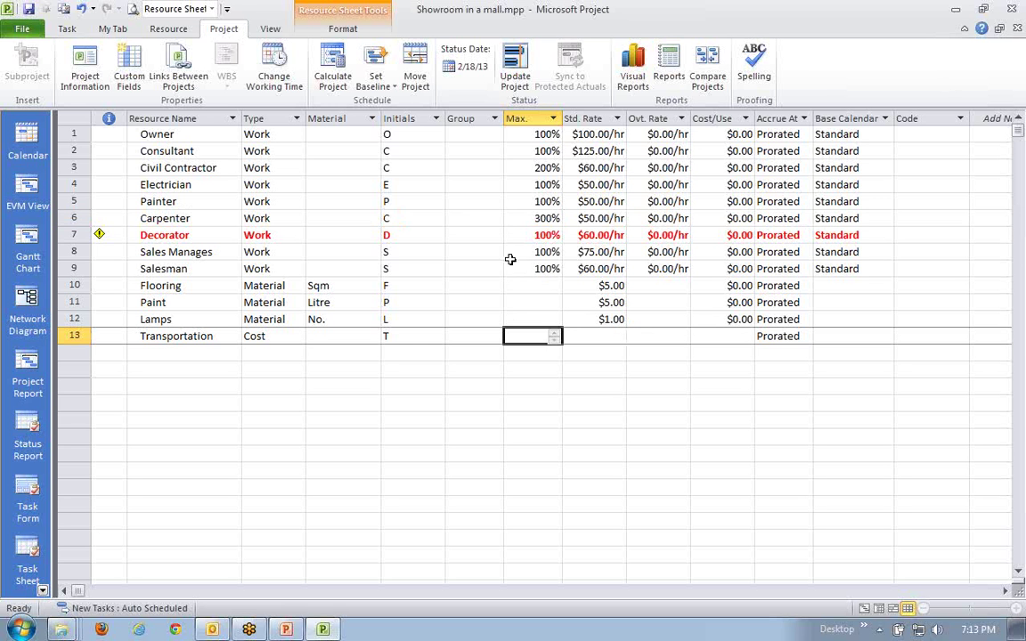
double_click(545, 168)
click(178, 167)
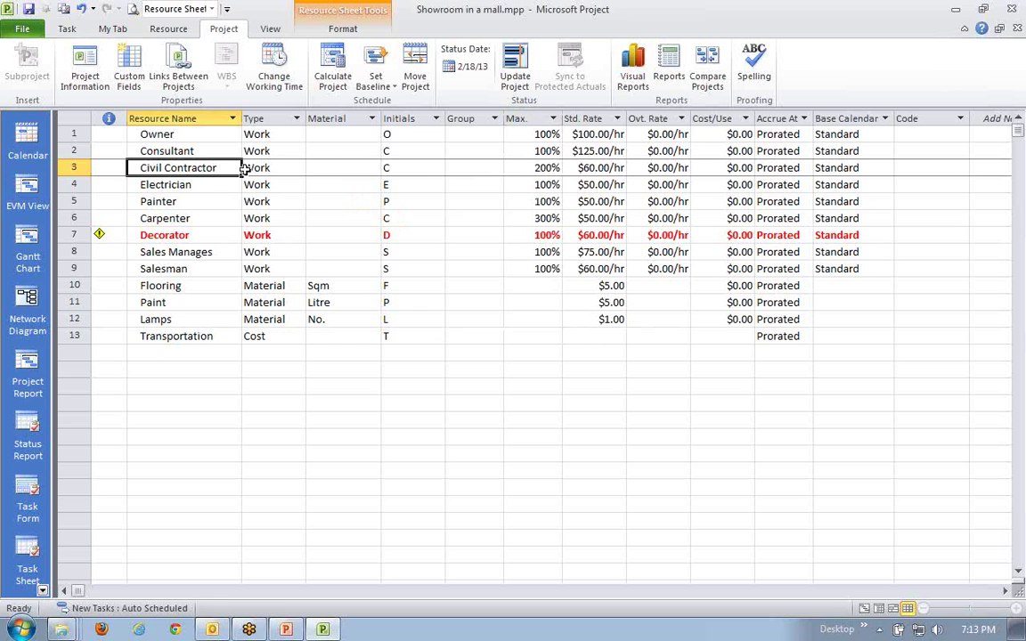
double_click(539, 168)
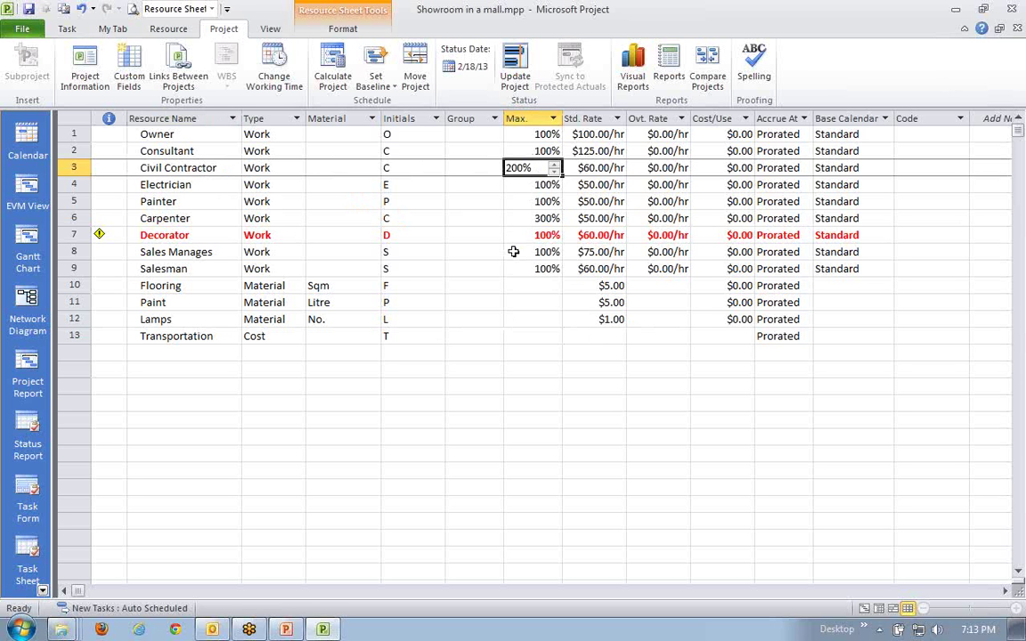
click(532, 318)
- Review the list of resource names, focusing on the work resources from Owner to Salesman
drag(201, 133, 195, 283)
click(192, 336)
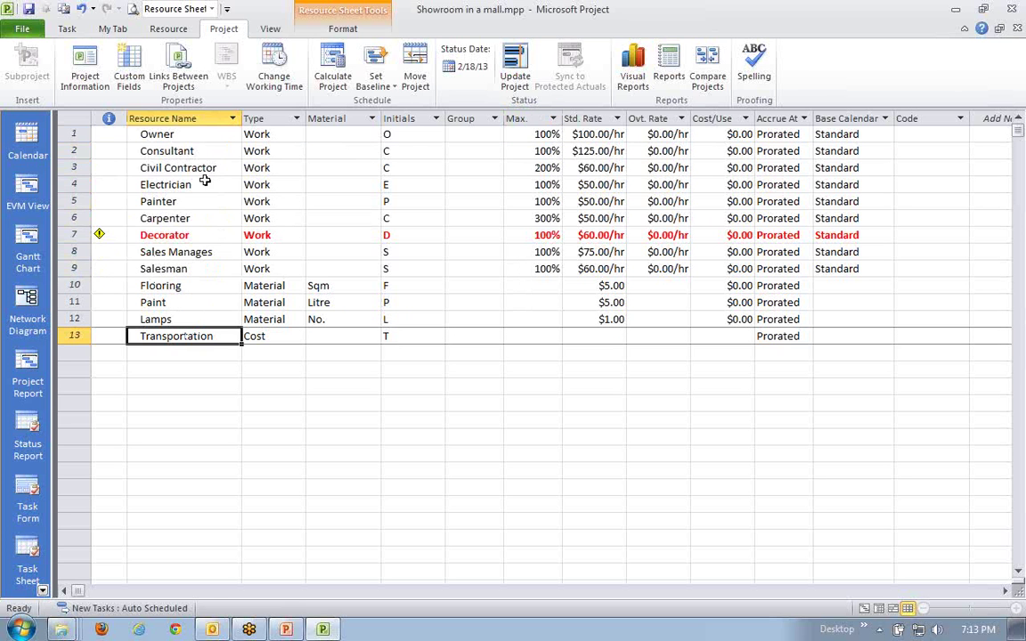
drag(205, 135, 207, 270)
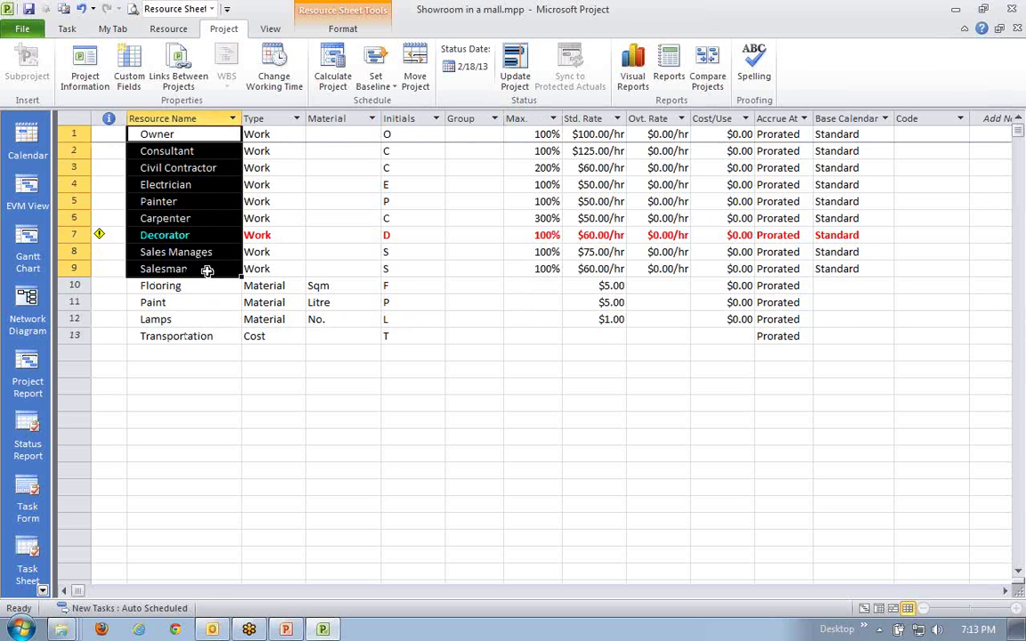
click(206, 352)
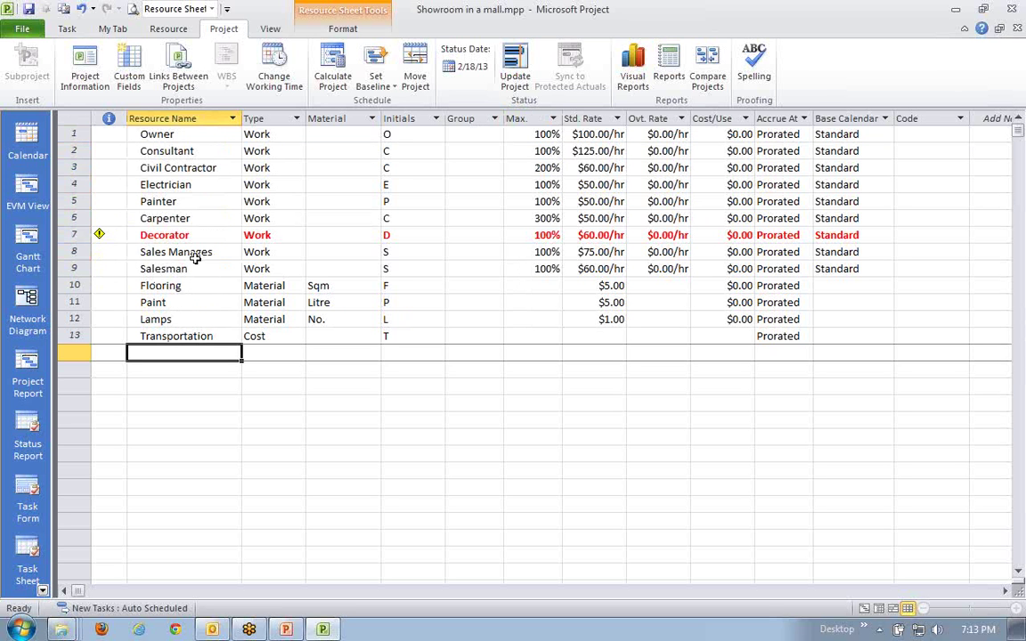
click(224, 418)
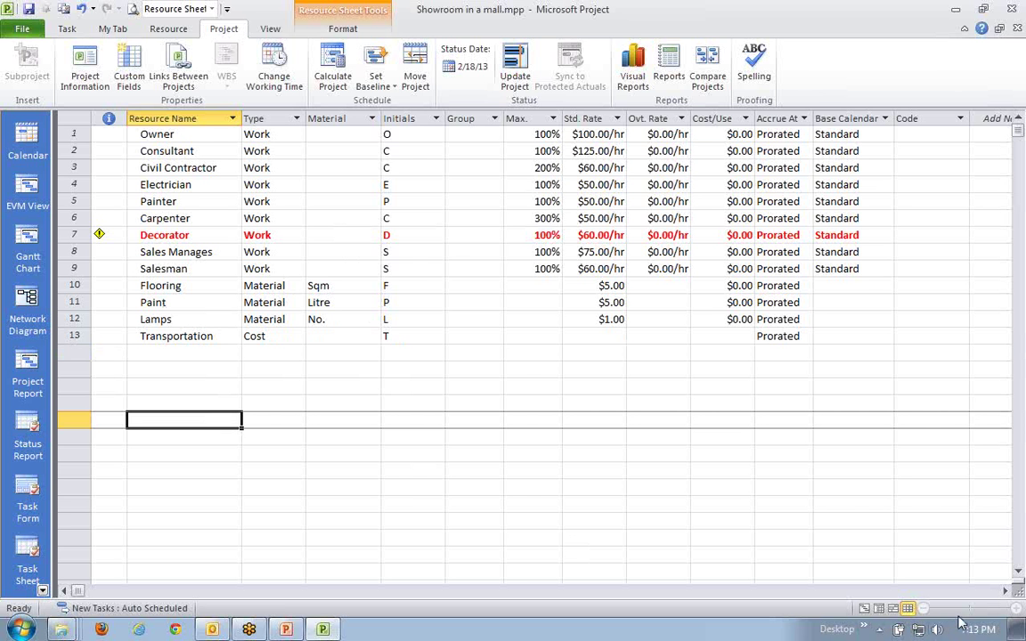
- Switch to the Gantt Chart view and open the resource assignments of the Partitioning task
click(864, 609)
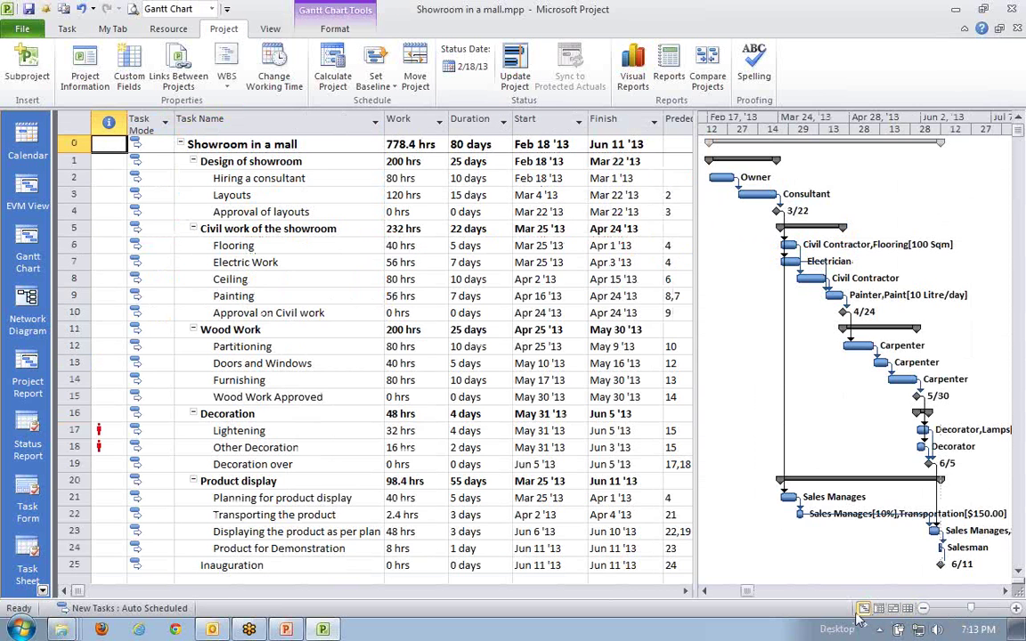
click(261, 167)
click(242, 279)
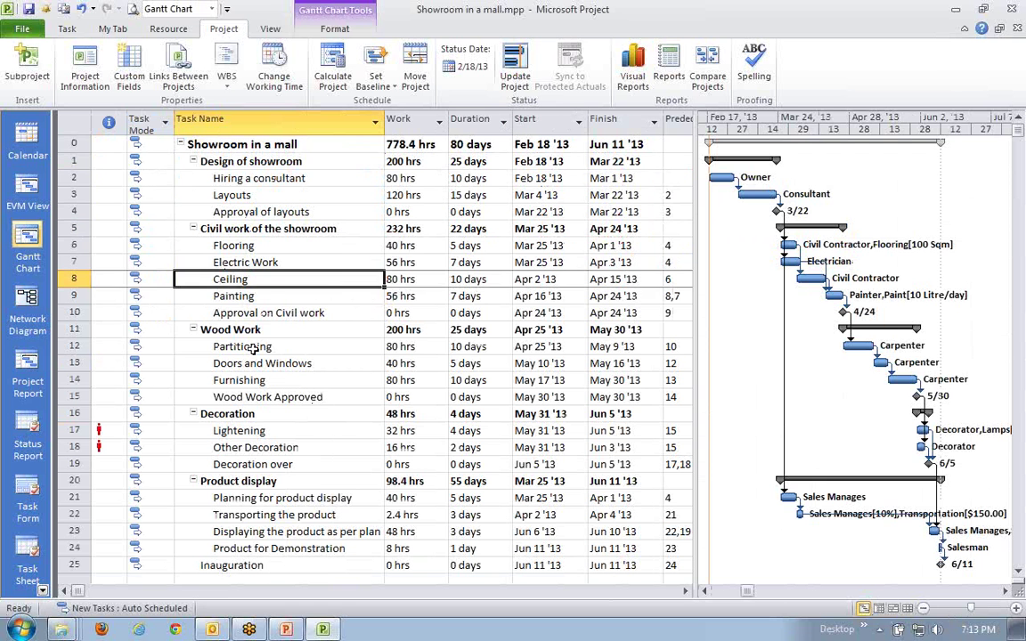
click(255, 349)
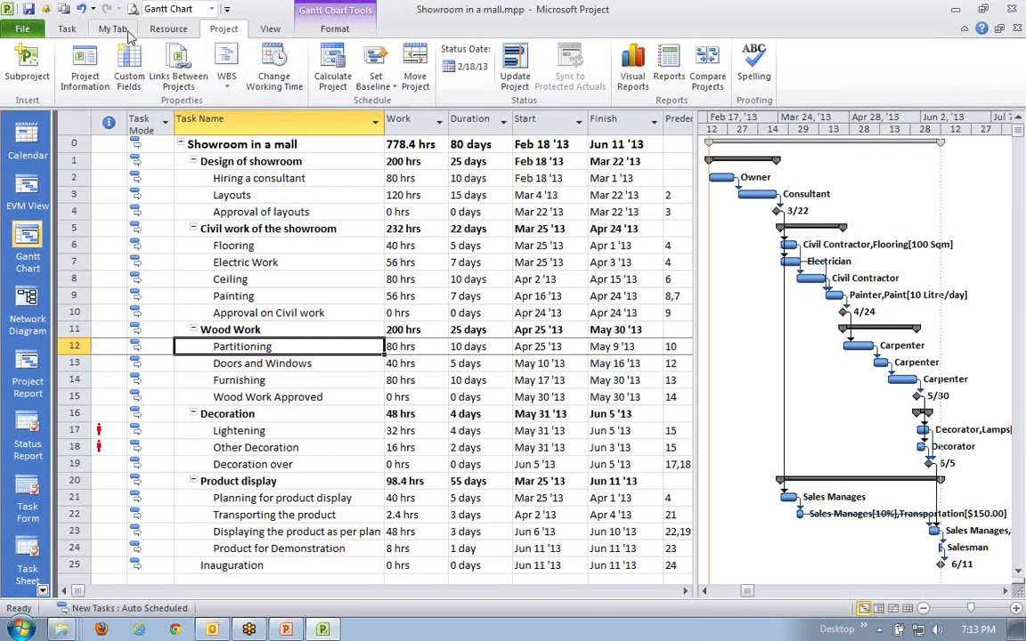
click(161, 30)
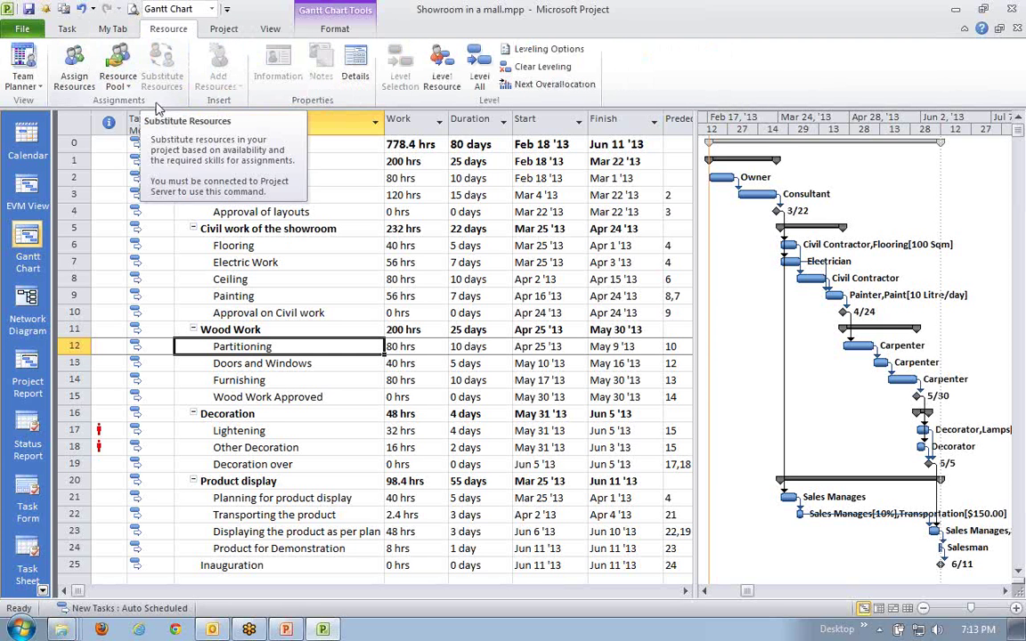
click(75, 80)
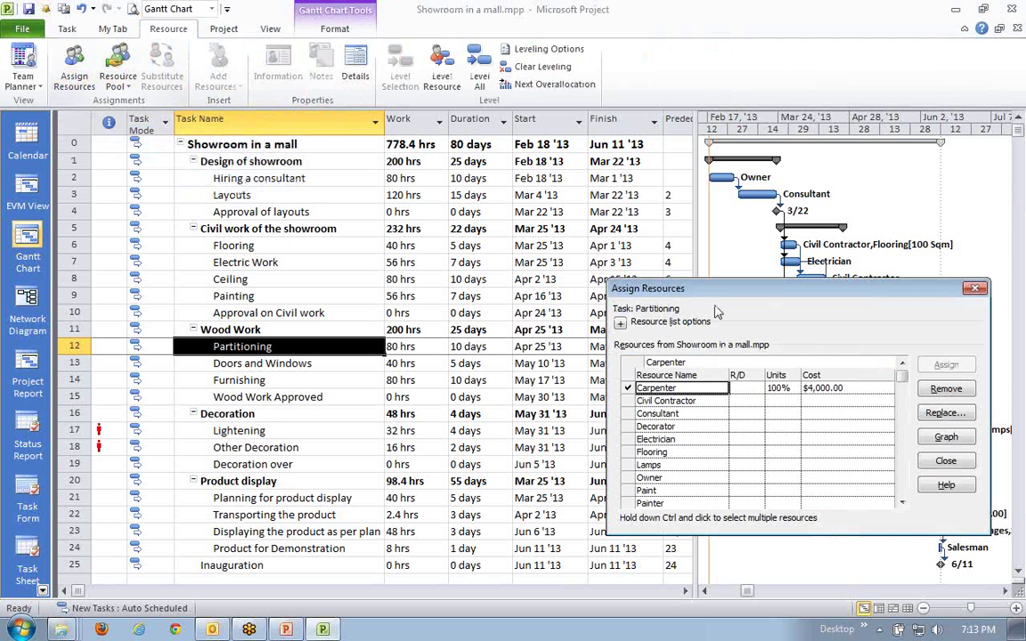
drag(763, 298, 620, 289)
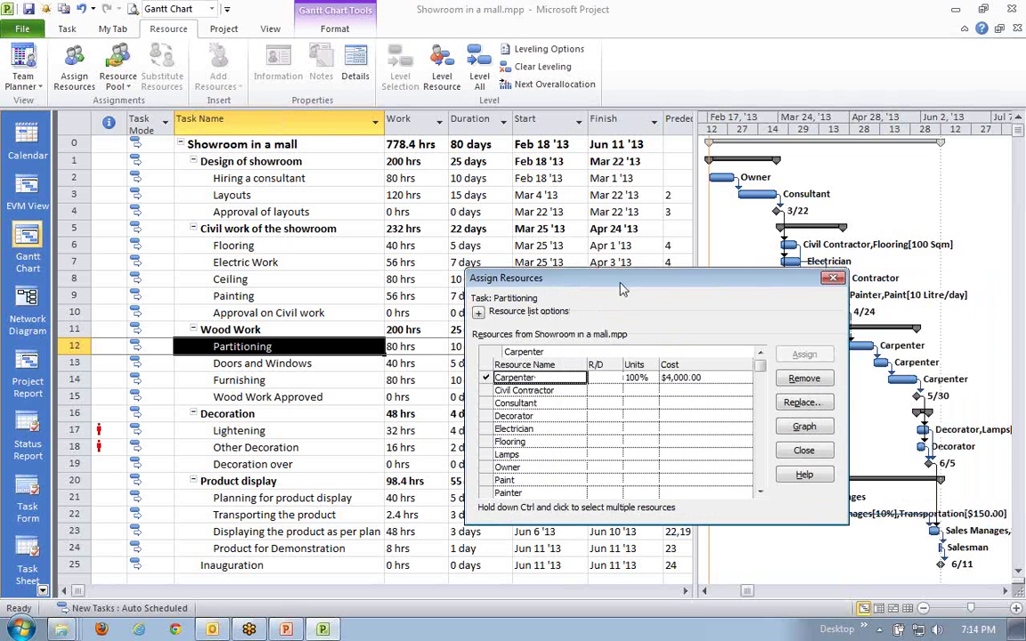
- Remove the Owner from the 'Hiring a consultant' task and assign the Owner to it again
click(289, 180)
click(252, 212)
click(264, 178)
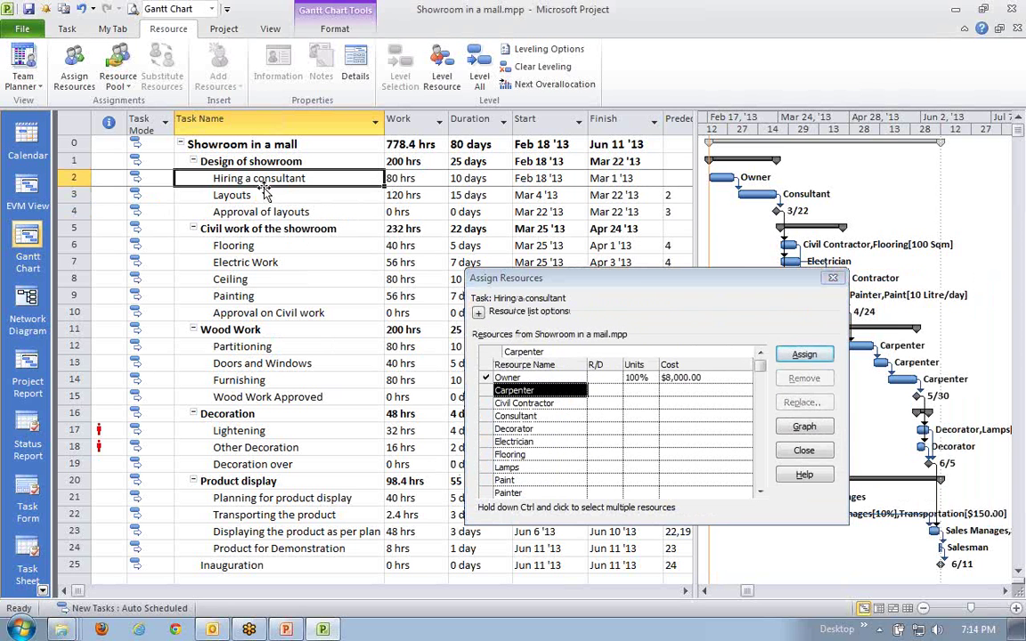
click(508, 377)
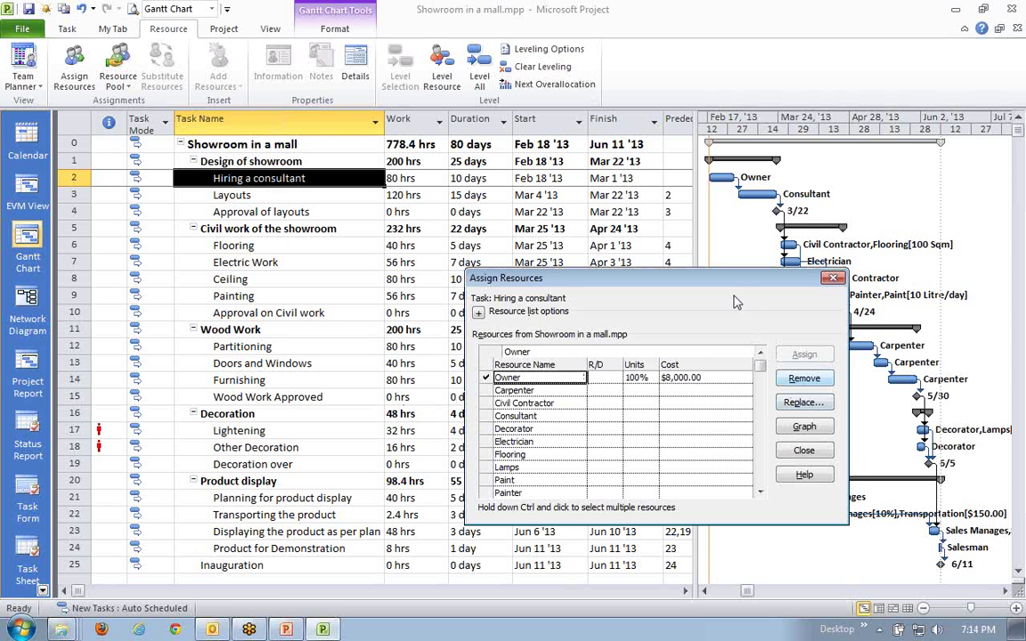
drag(736, 290, 587, 289)
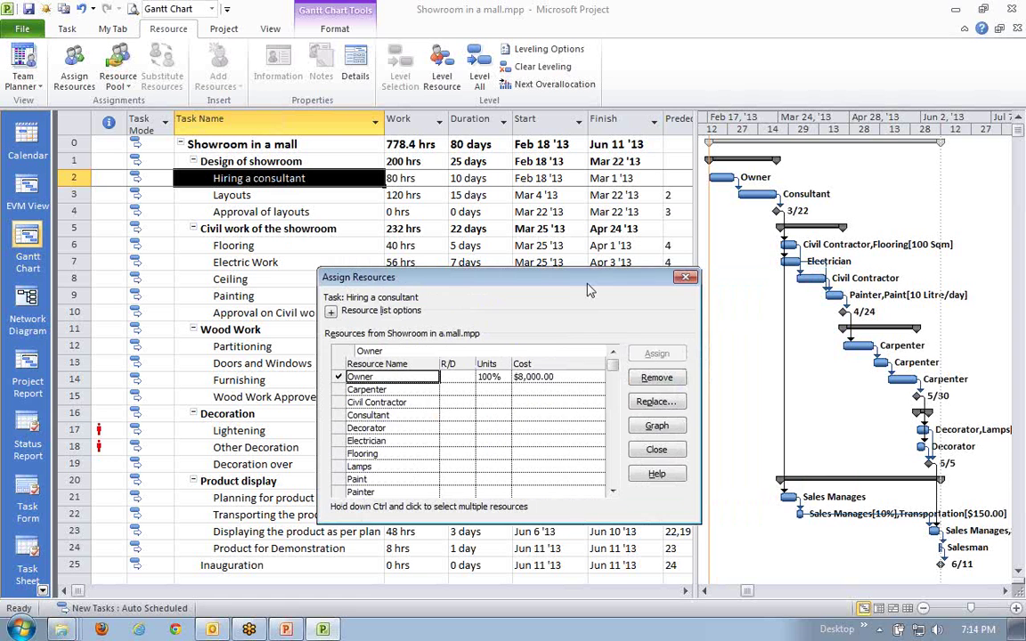
click(668, 381)
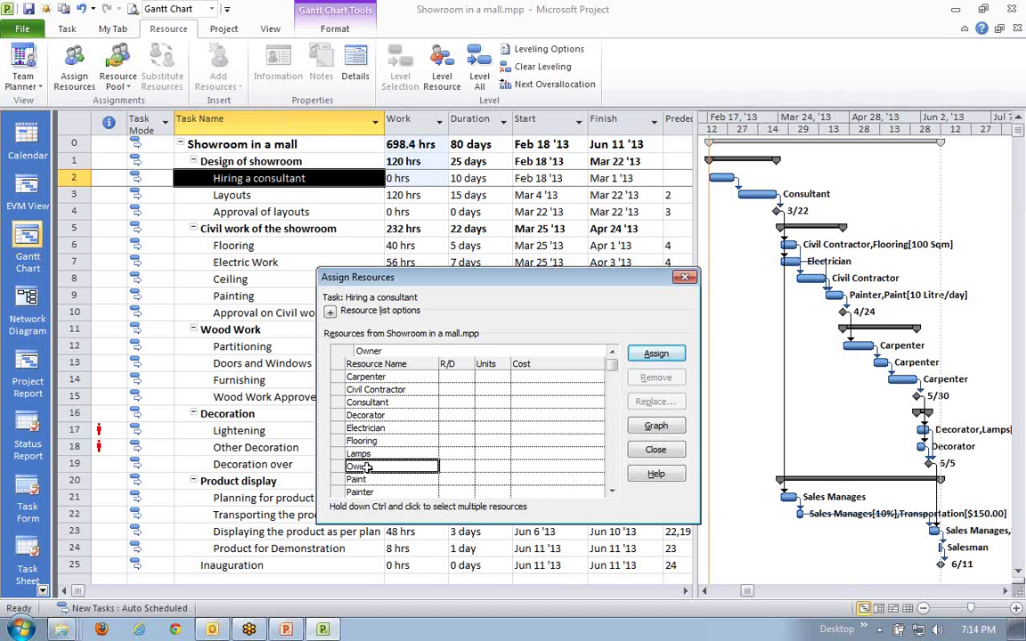
click(682, 356)
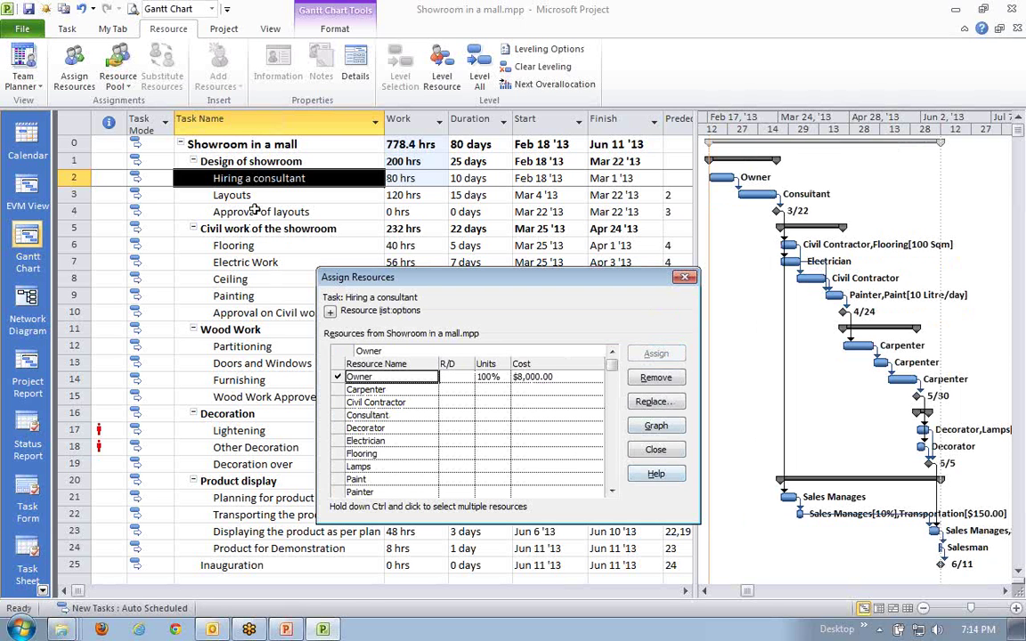
- Check the resource assignments of other tasks, including Ceiling and the 'Civil work of the showroom' summary task
click(227, 211)
click(208, 261)
click(208, 277)
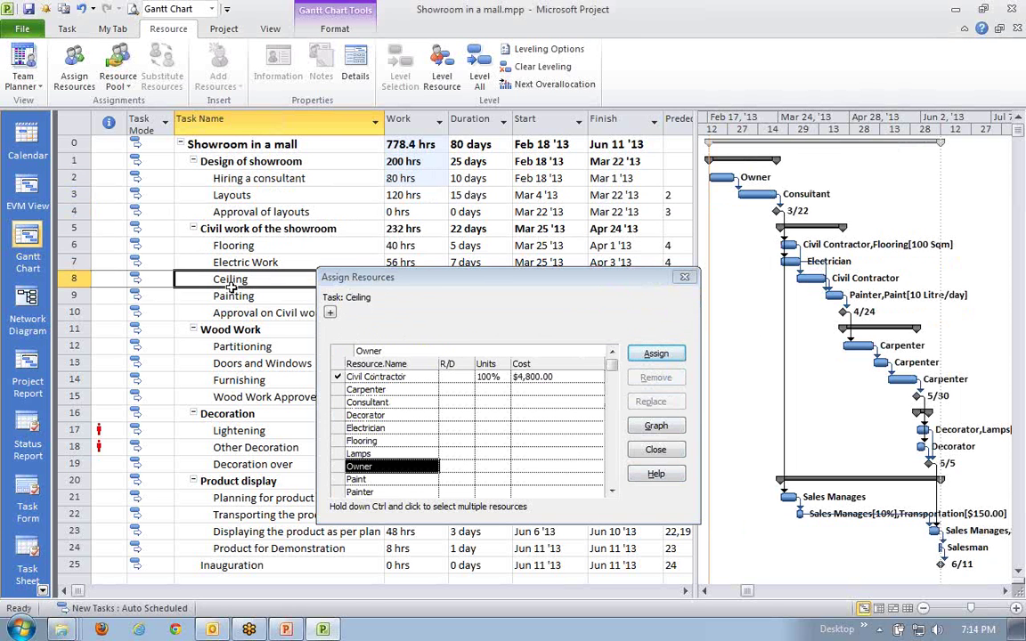
click(211, 378)
click(233, 228)
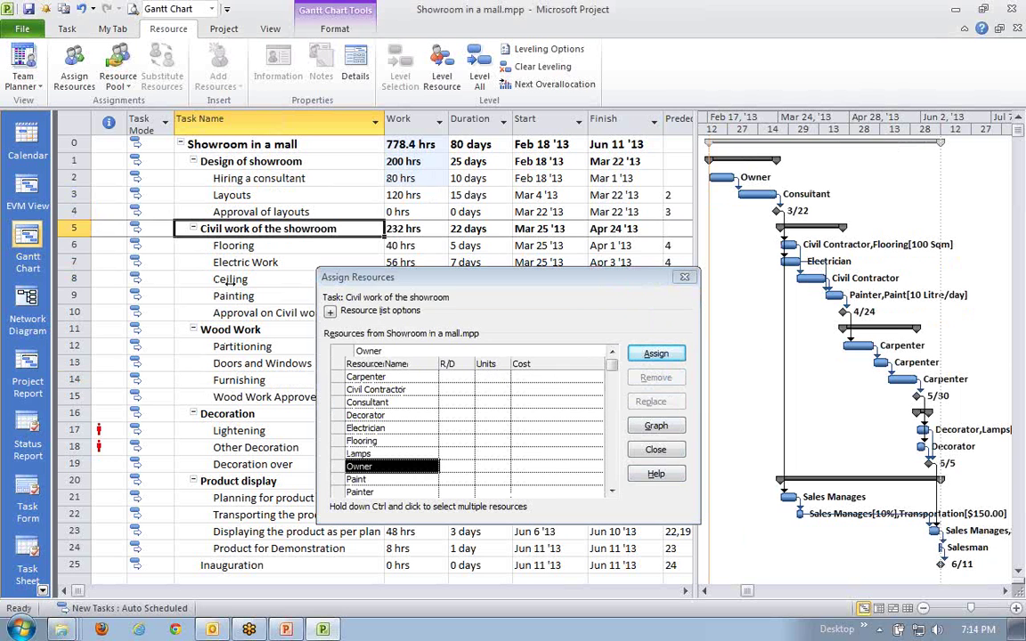
- Examine the units and costs of the Paint and Painter resources assigned to the Painting task
click(233, 296)
drag(427, 277, 524, 275)
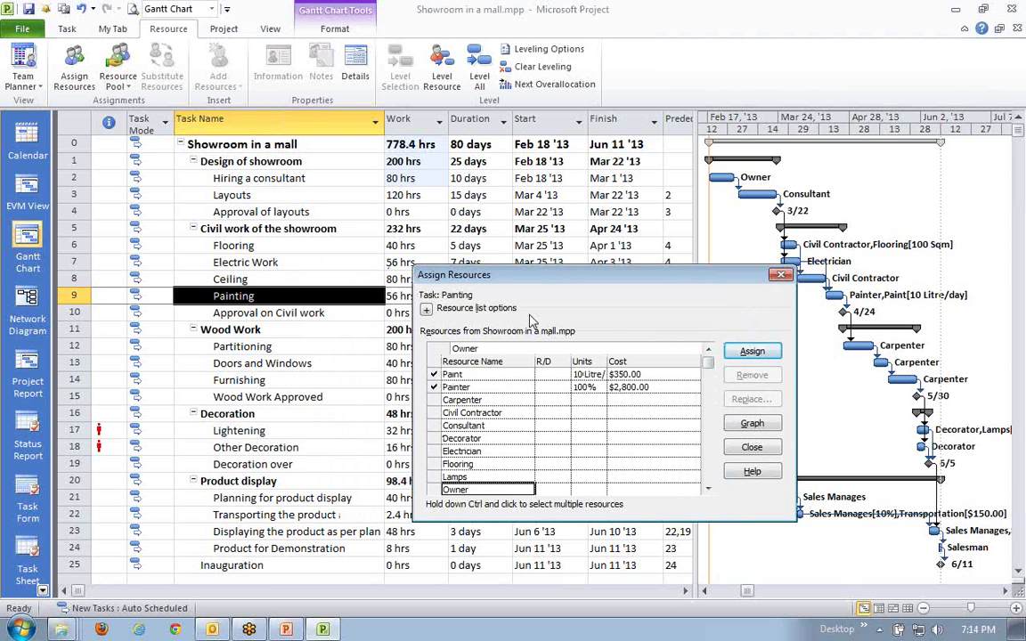
click(647, 388)
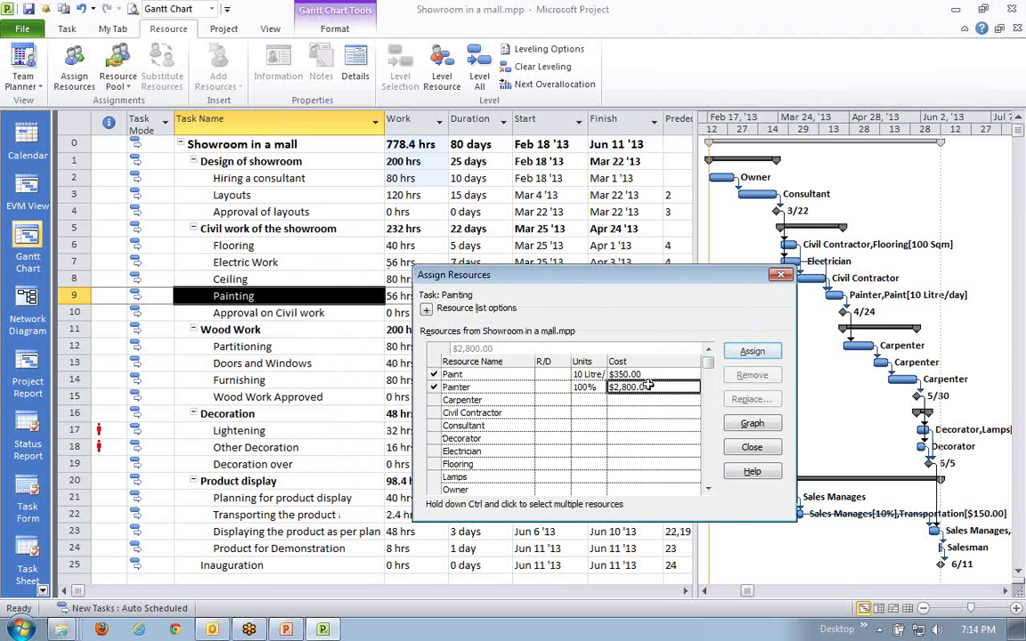
click(233, 279)
click(239, 296)
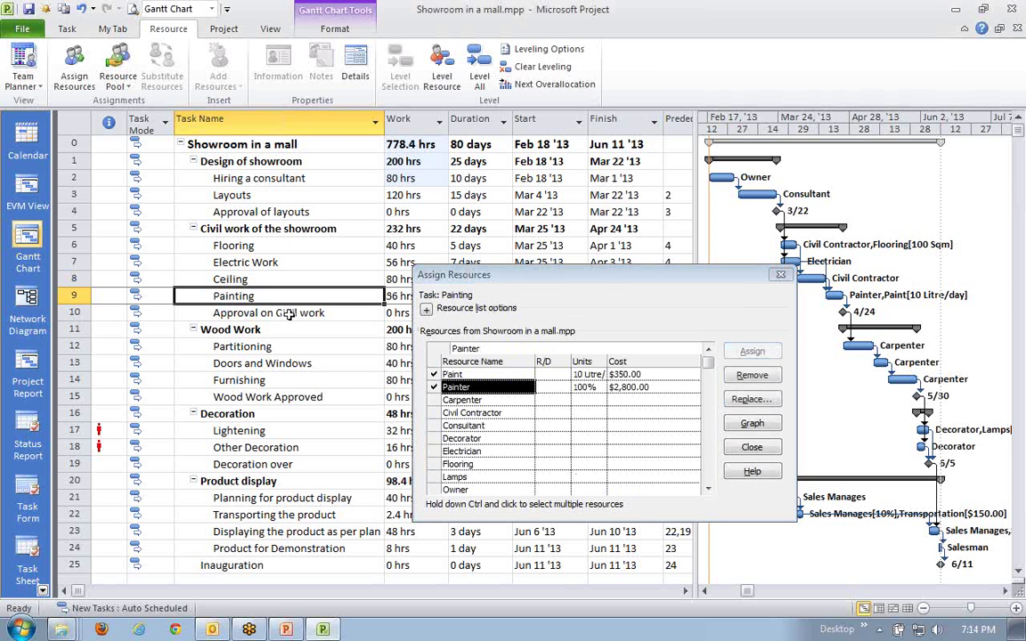
click(470, 425)
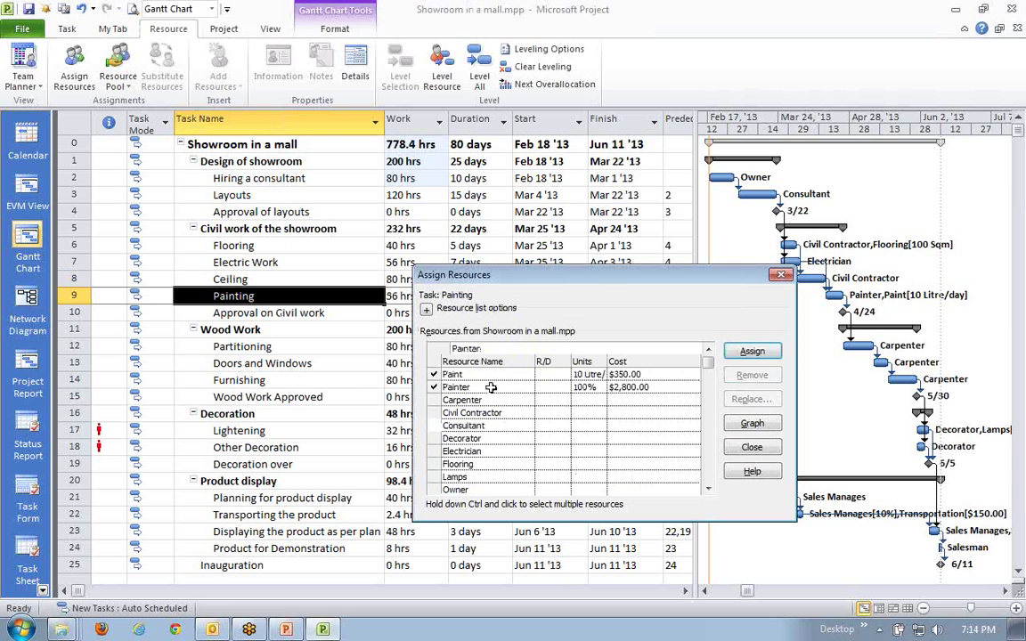
click(491, 389)
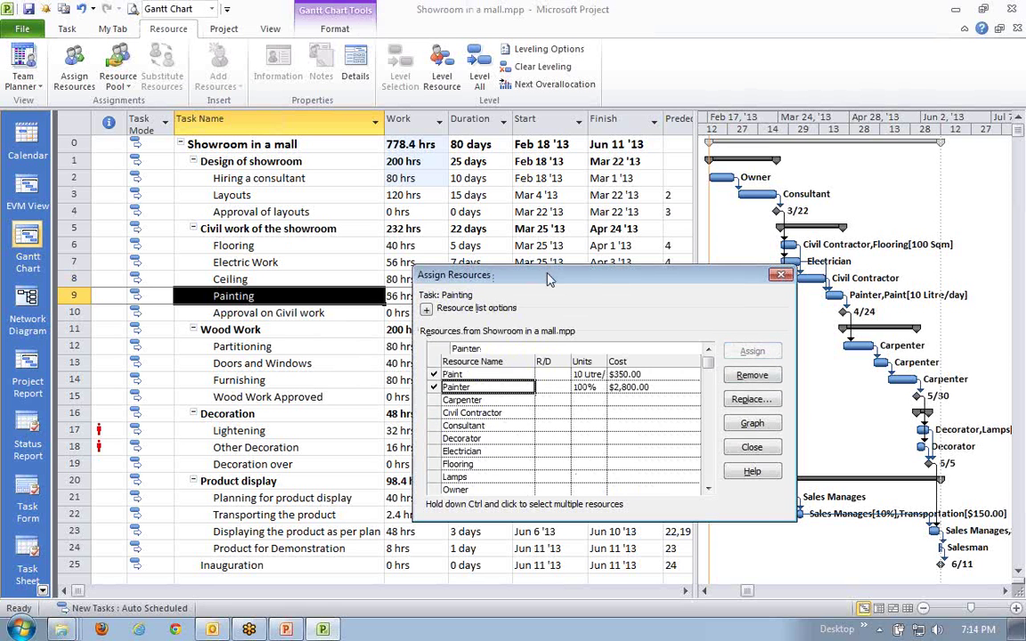
drag(499, 275, 465, 337)
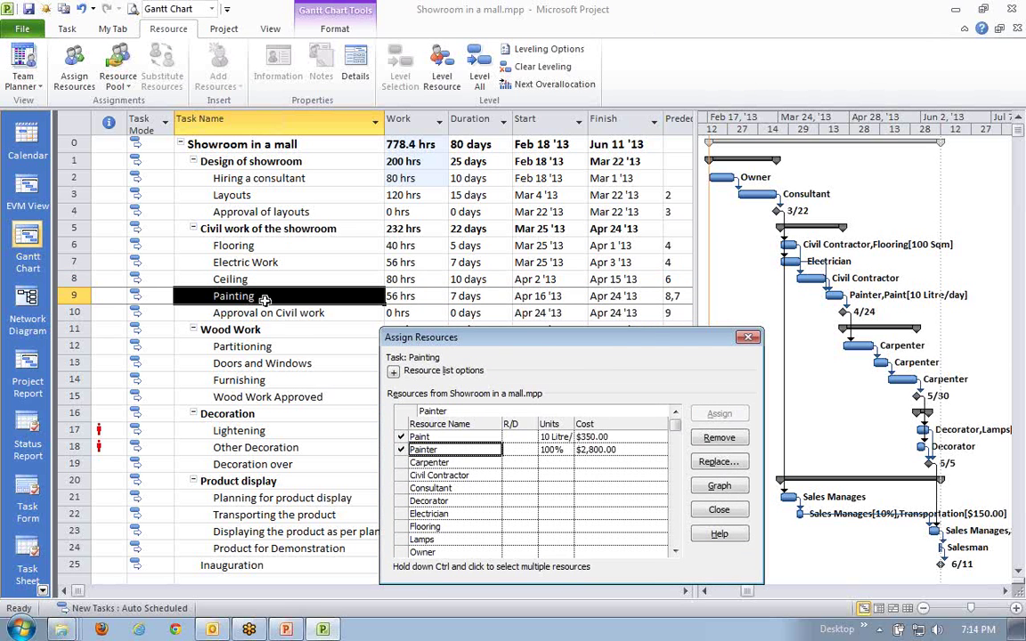
click(584, 451)
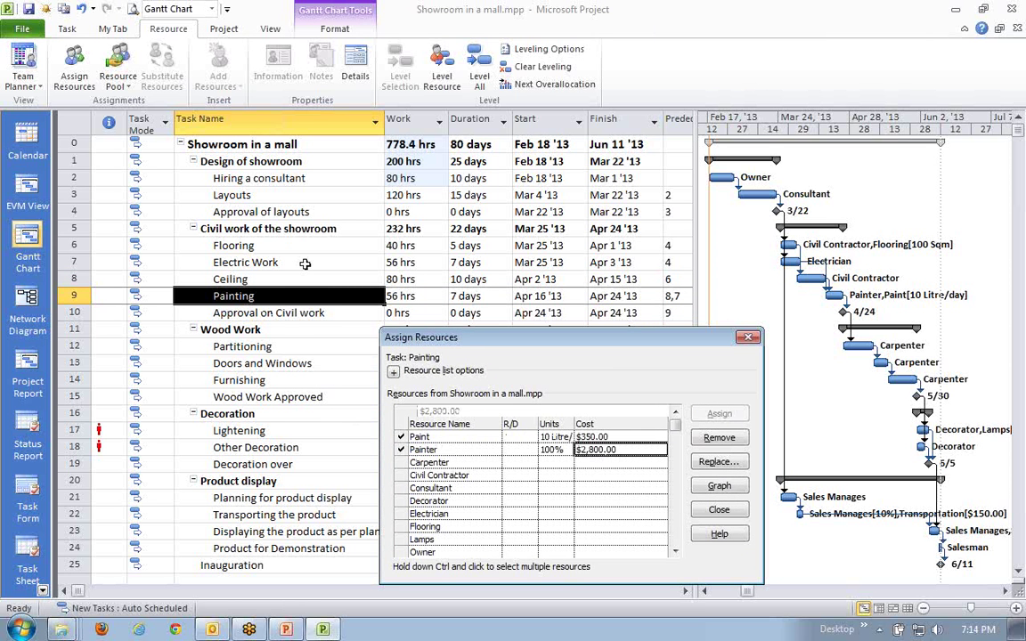
- Review the resource assignments of tasks across the plan, from 'Hiring a consultant' to the Product display subtasks
click(282, 180)
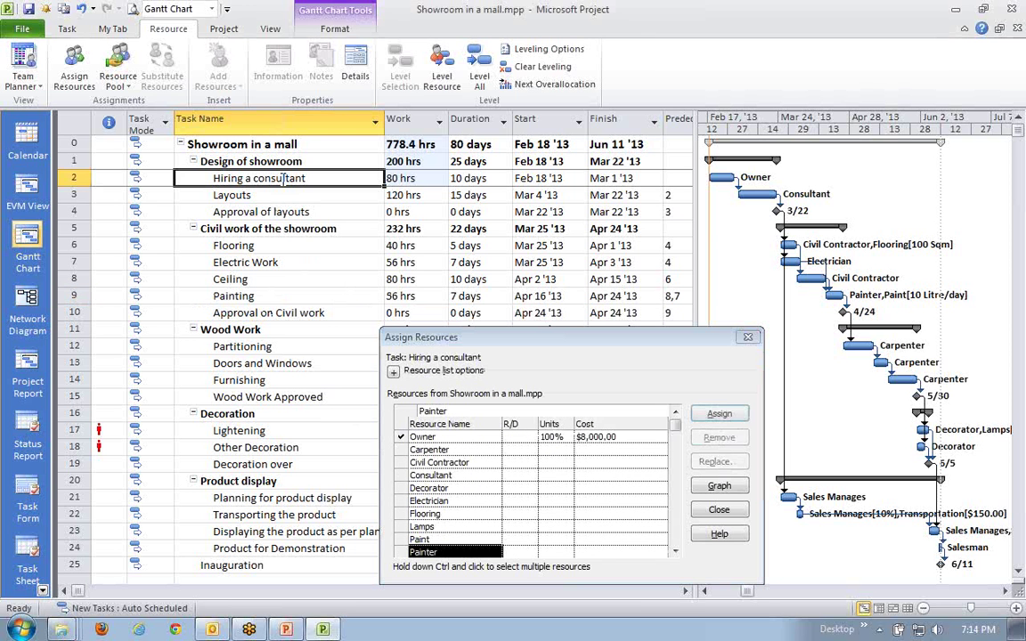
click(272, 198)
click(272, 212)
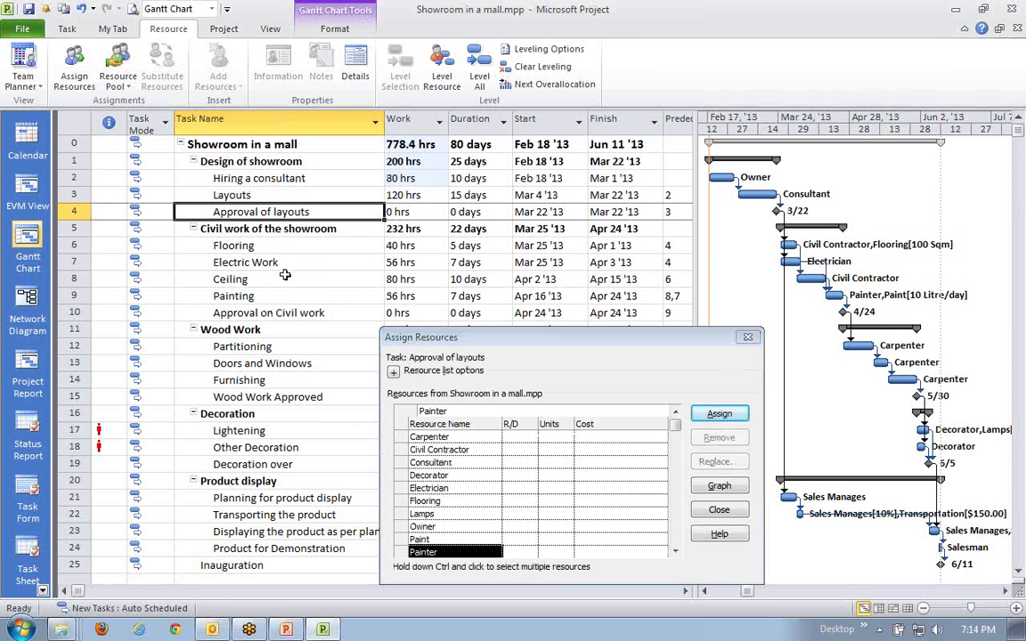
click(258, 245)
click(289, 279)
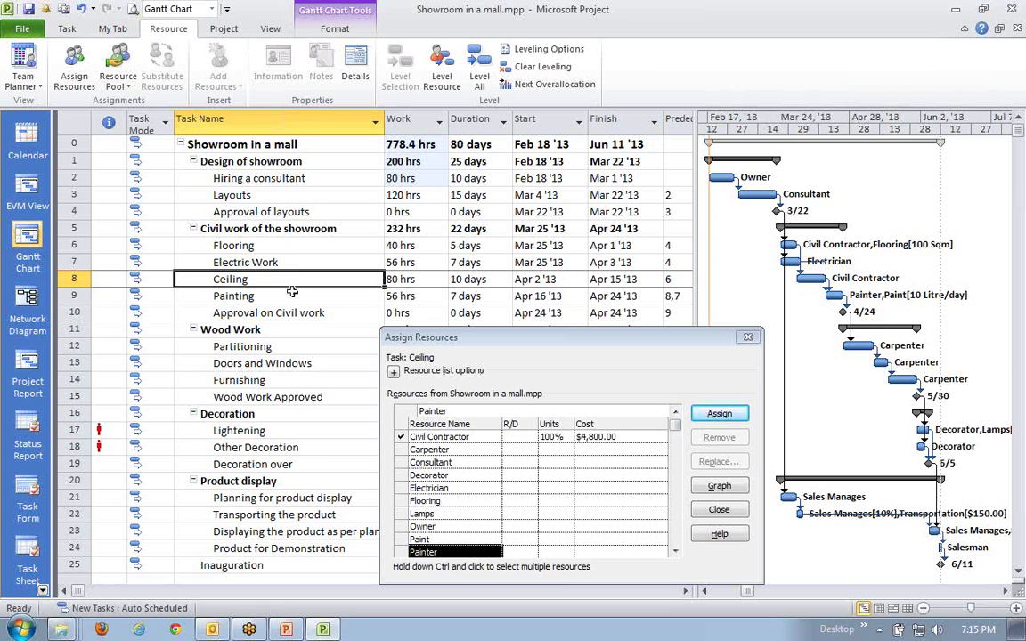
click(285, 329)
scroll(283, 392, down, 1)
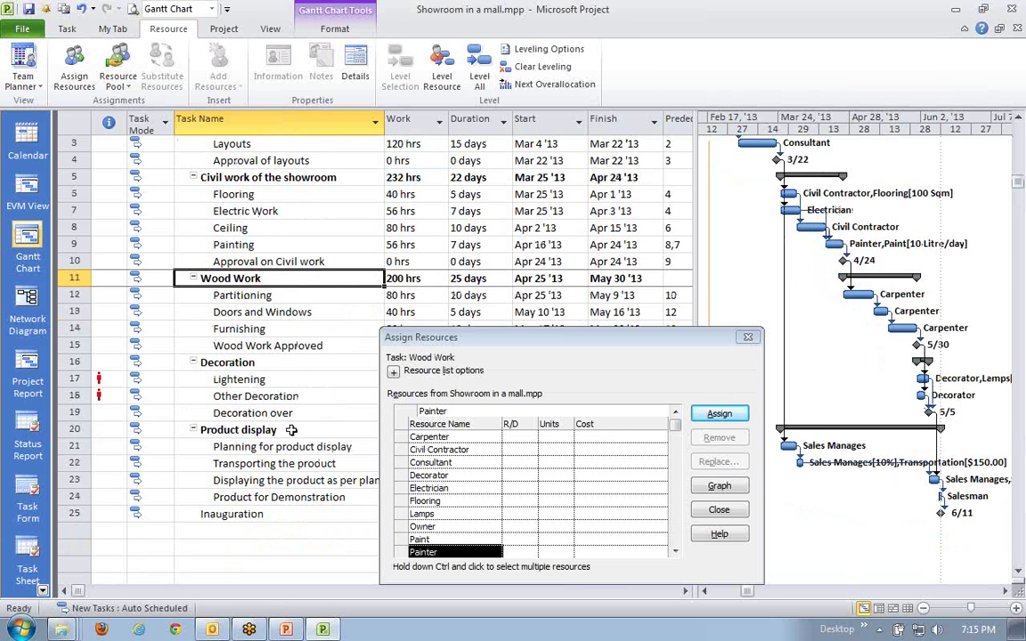
click(255, 413)
click(285, 491)
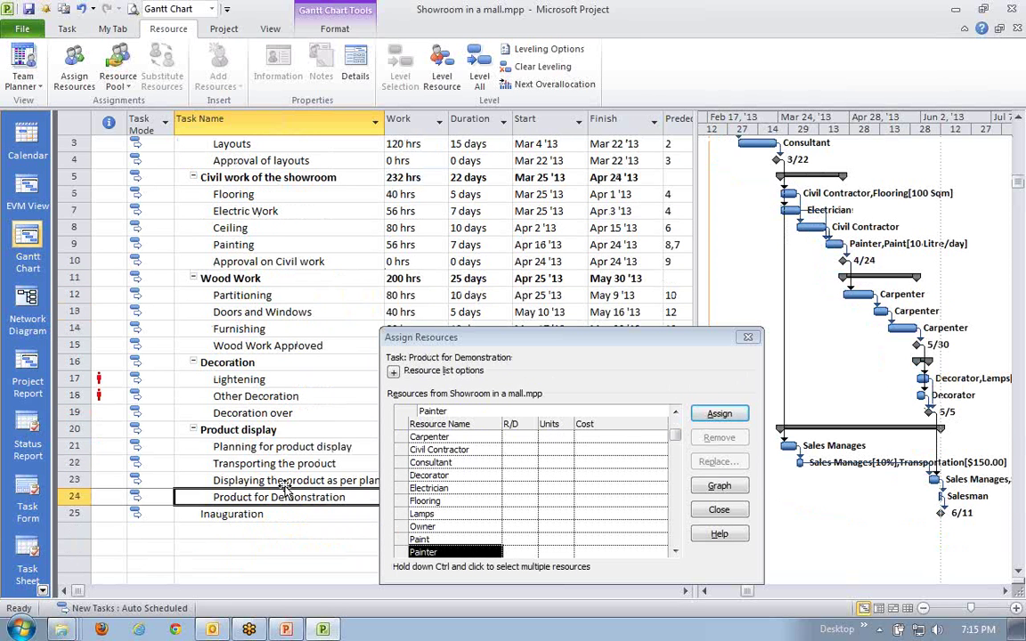
click(283, 481)
click(291, 463)
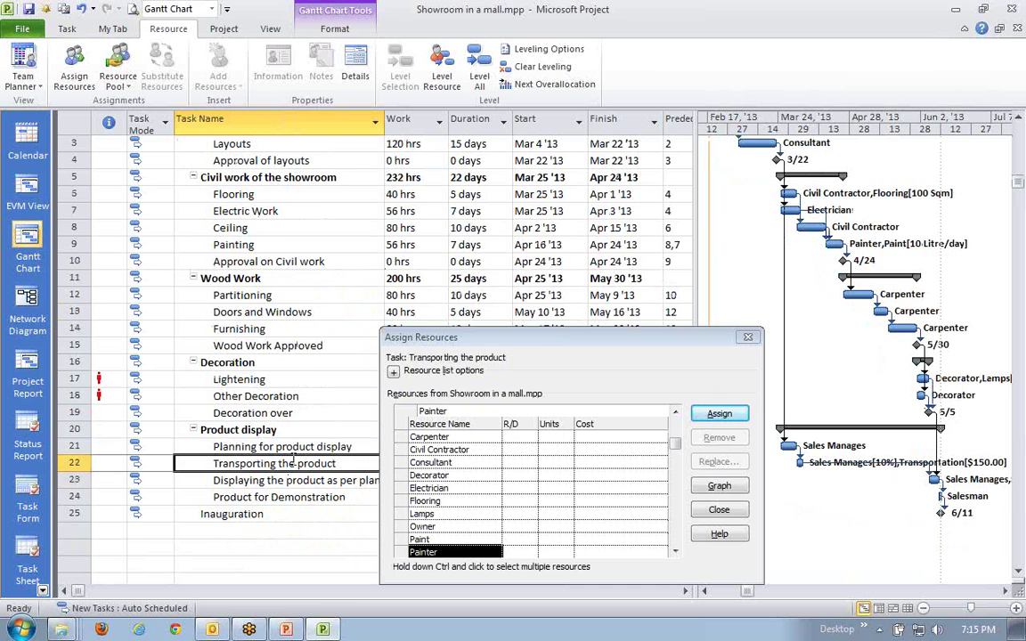
click(297, 448)
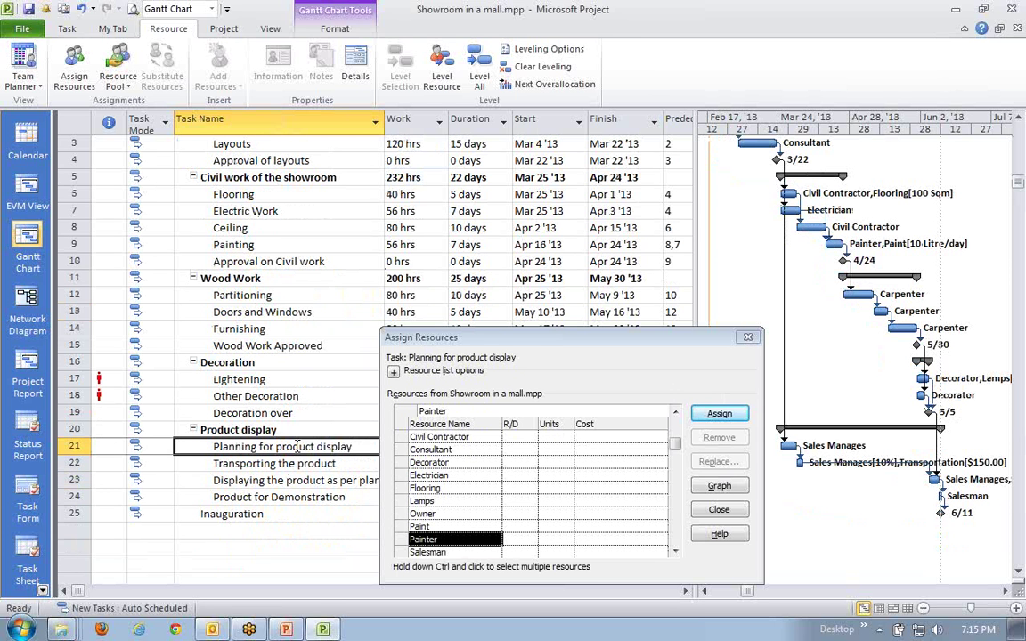
- Examine the units and cost of the Sales Manages resource assigned to the 'Transporting the product' task
click(313, 462)
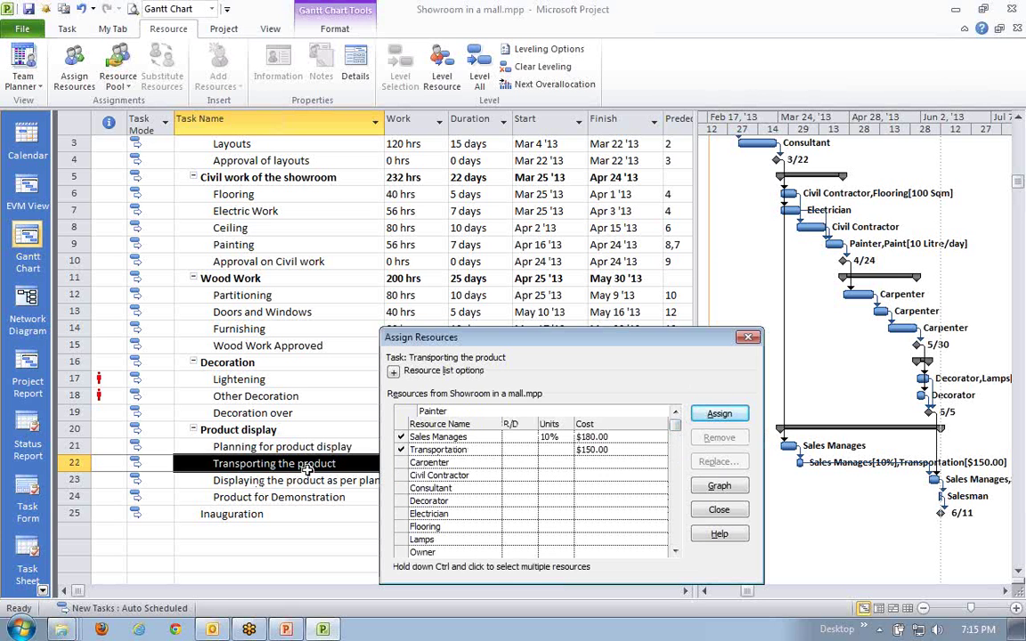
click(429, 436)
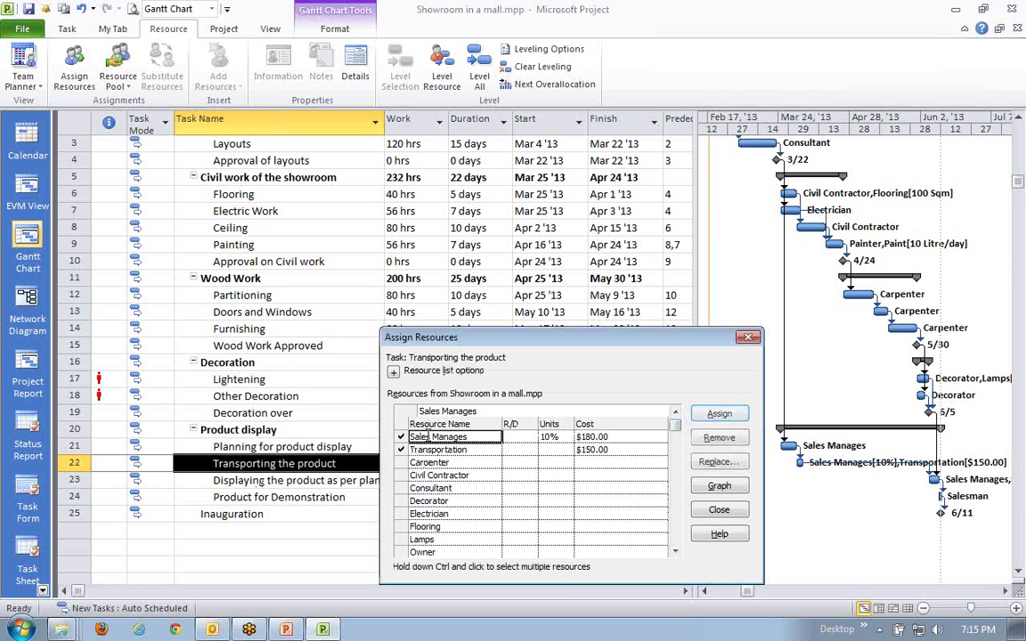
click(550, 437)
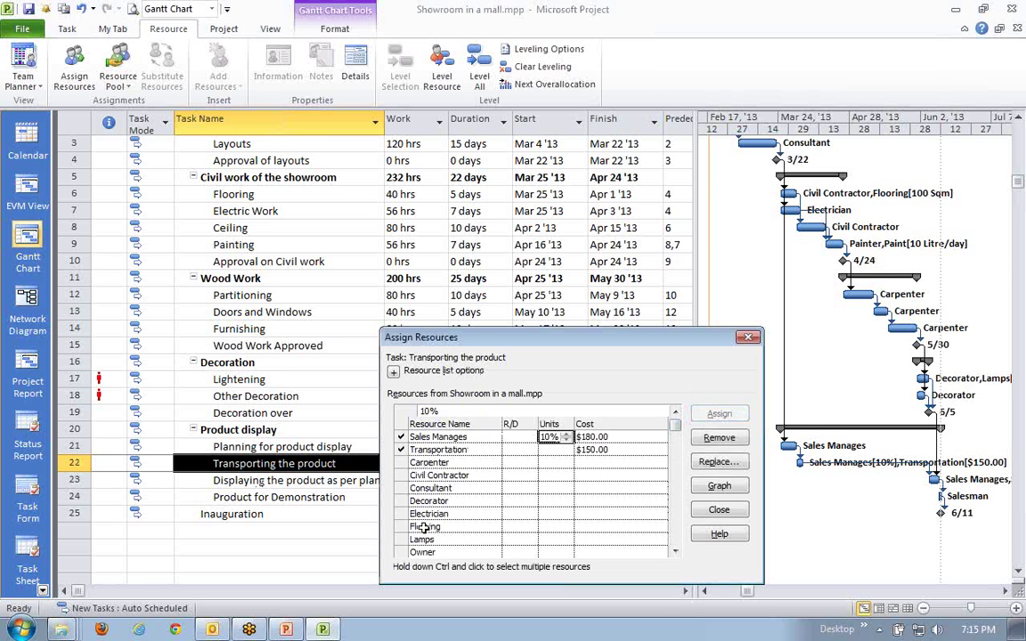
click(303, 481)
click(311, 464)
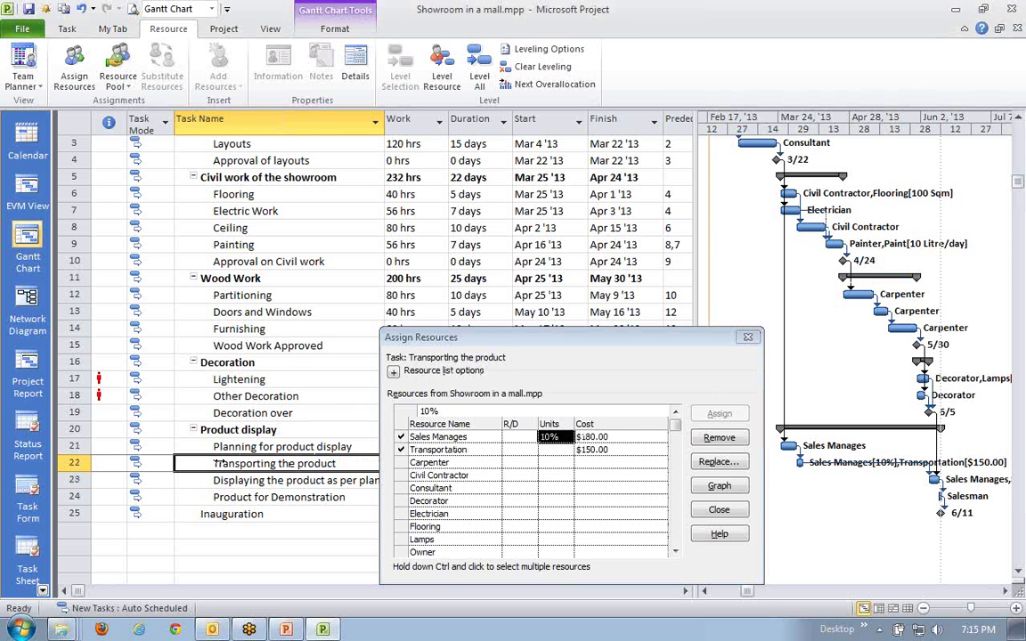
click(555, 451)
click(559, 439)
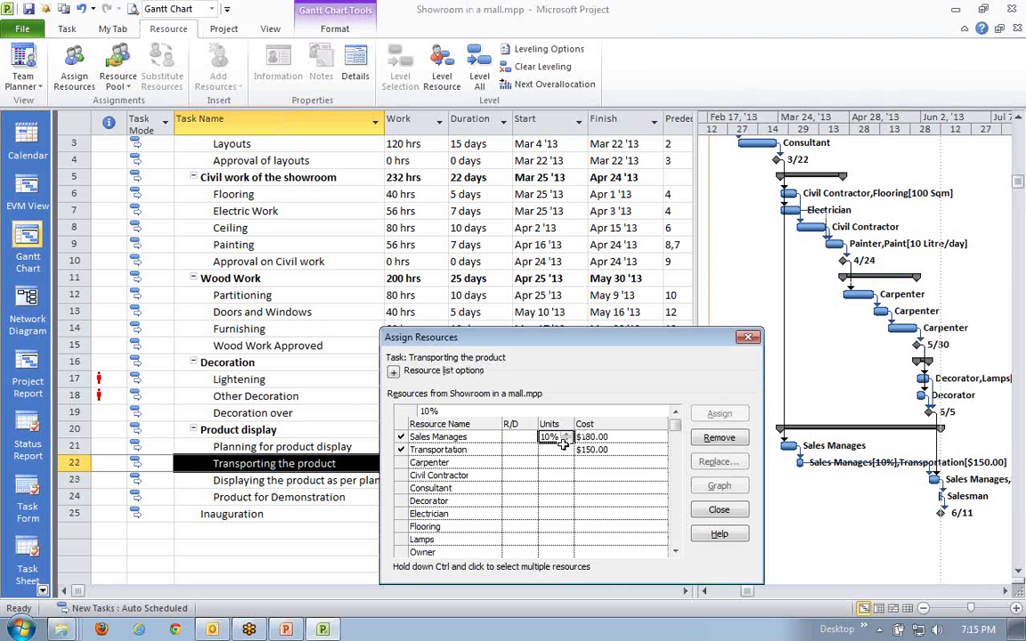
click(613, 438)
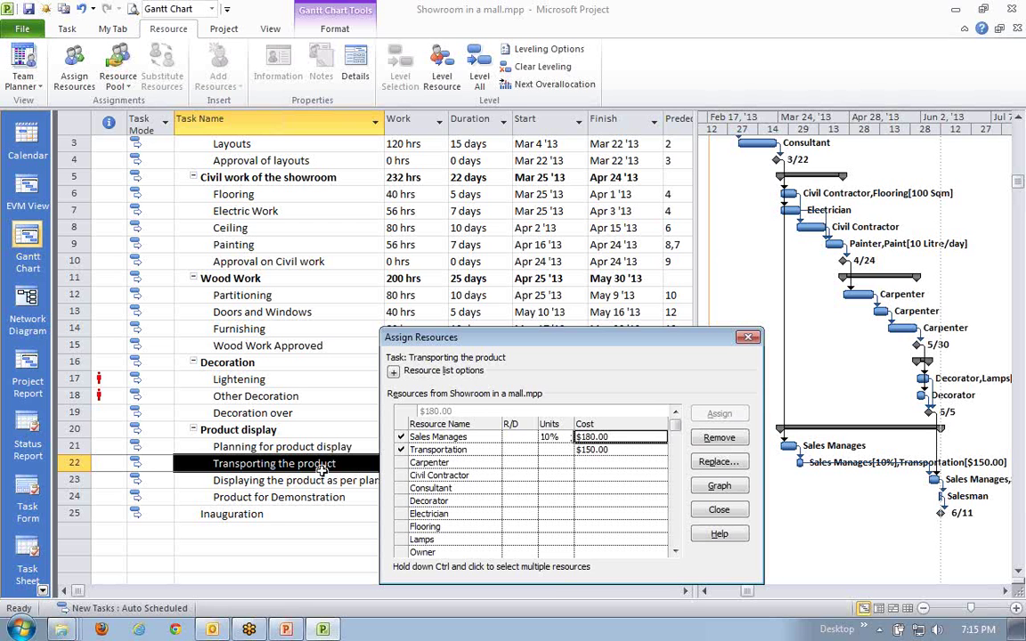
click(551, 436)
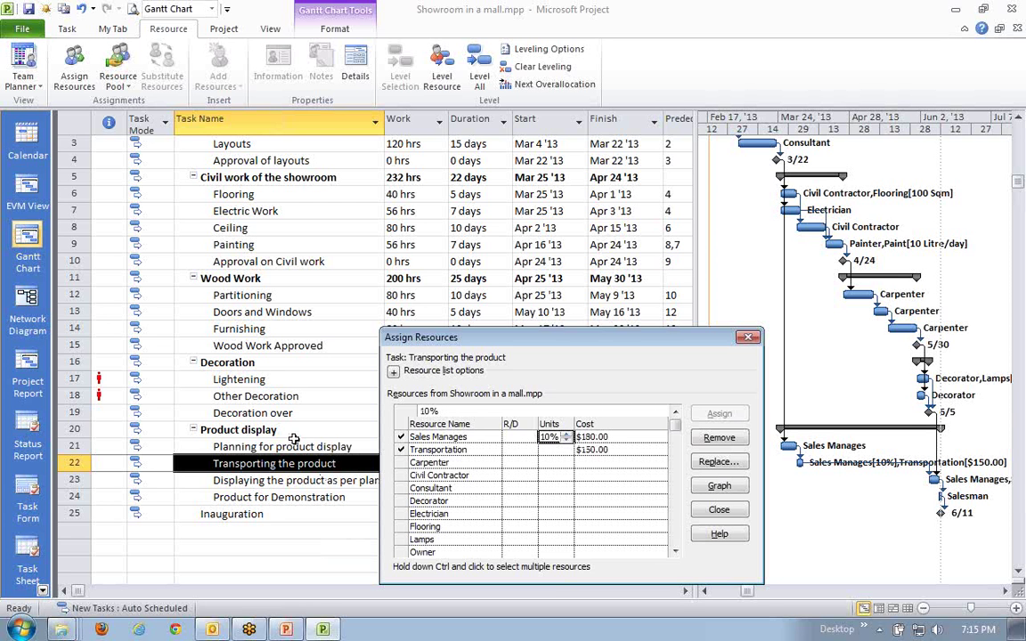
- Show the Painting task's resource assignments and widen the Units column so the Paint units are easier to read
click(251, 390)
scroll(251, 390, up, 1)
click(218, 296)
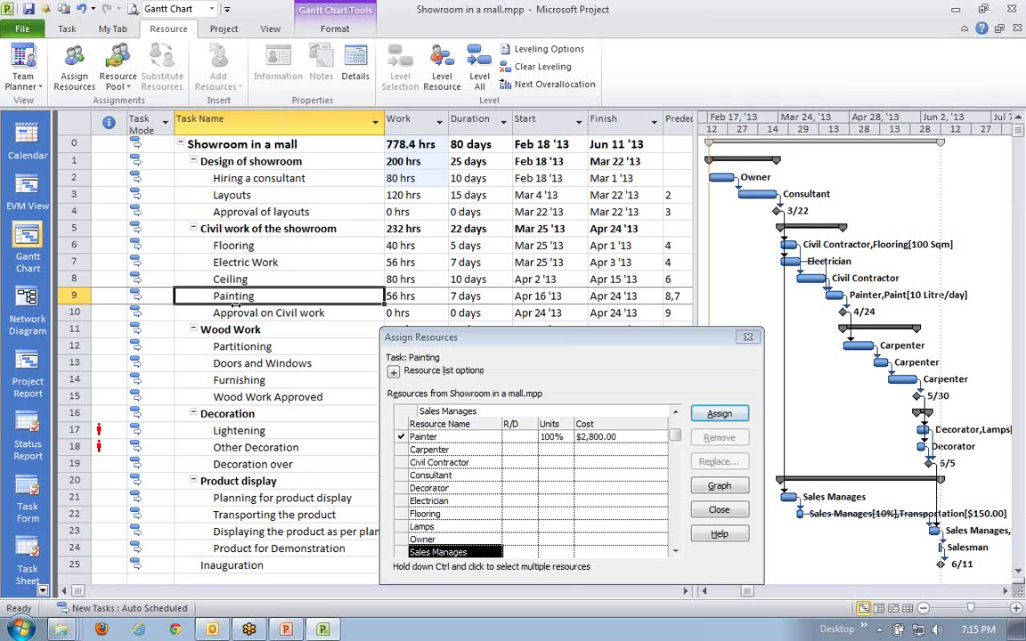
click(293, 381)
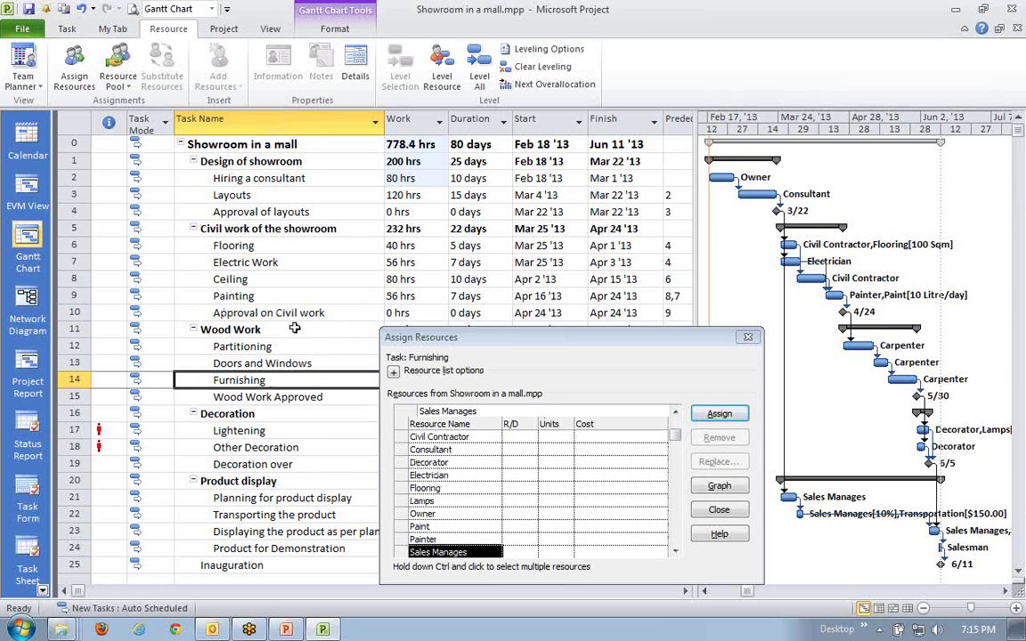
click(259, 296)
click(677, 413)
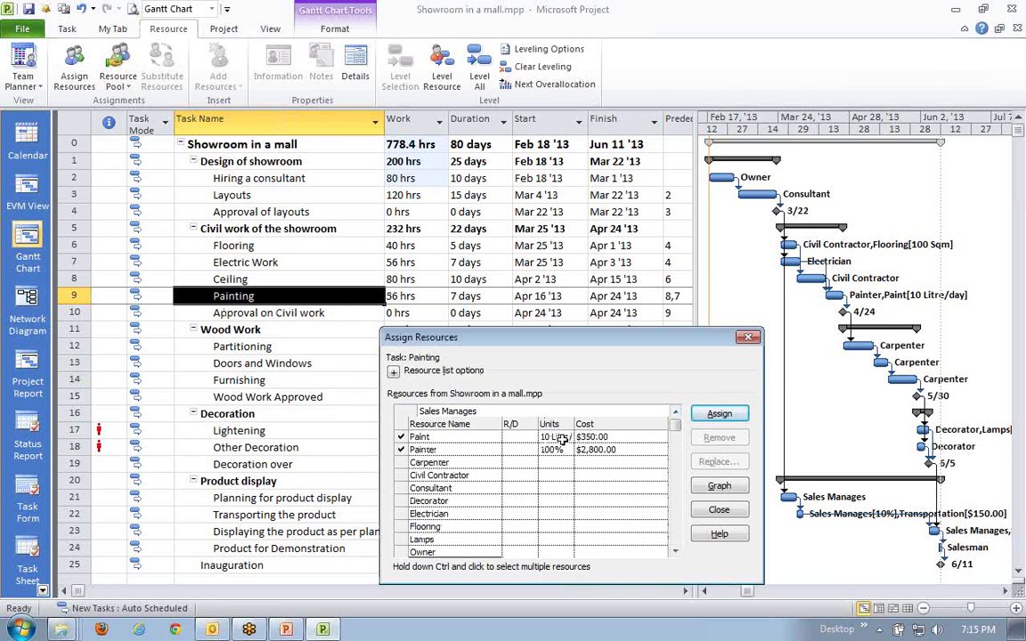
drag(574, 424, 589, 424)
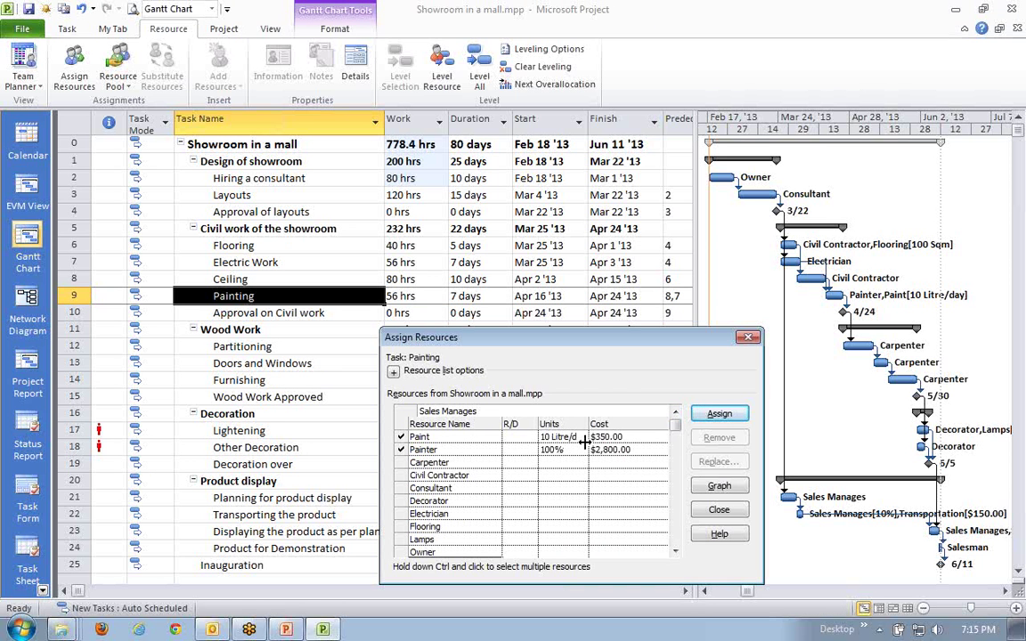
- Compare the Paint and Painter units with the Painting task's duration and check the cost of the Paint
click(577, 437)
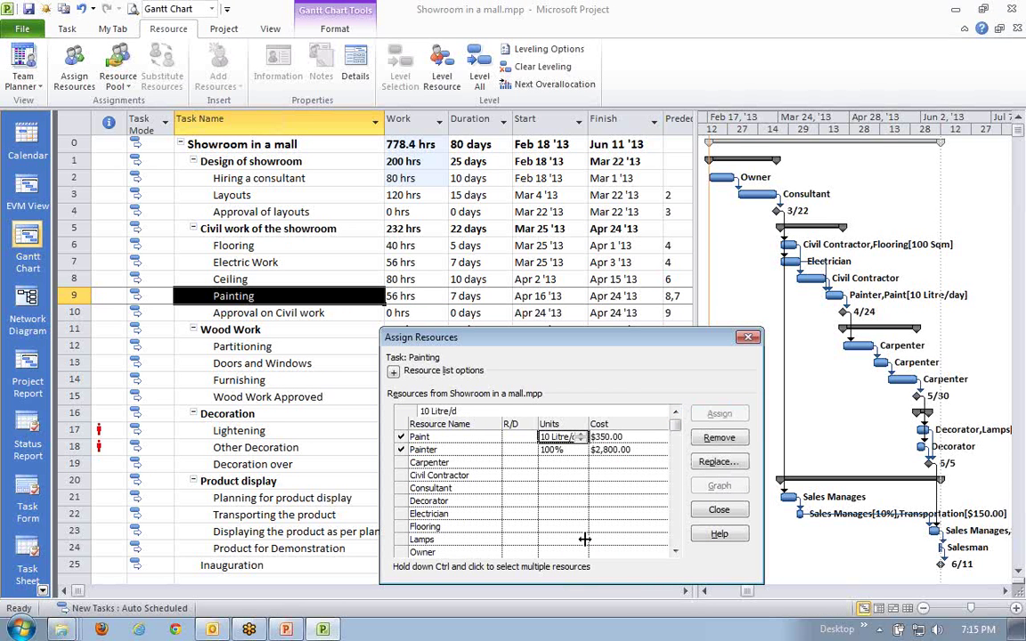
text(10)
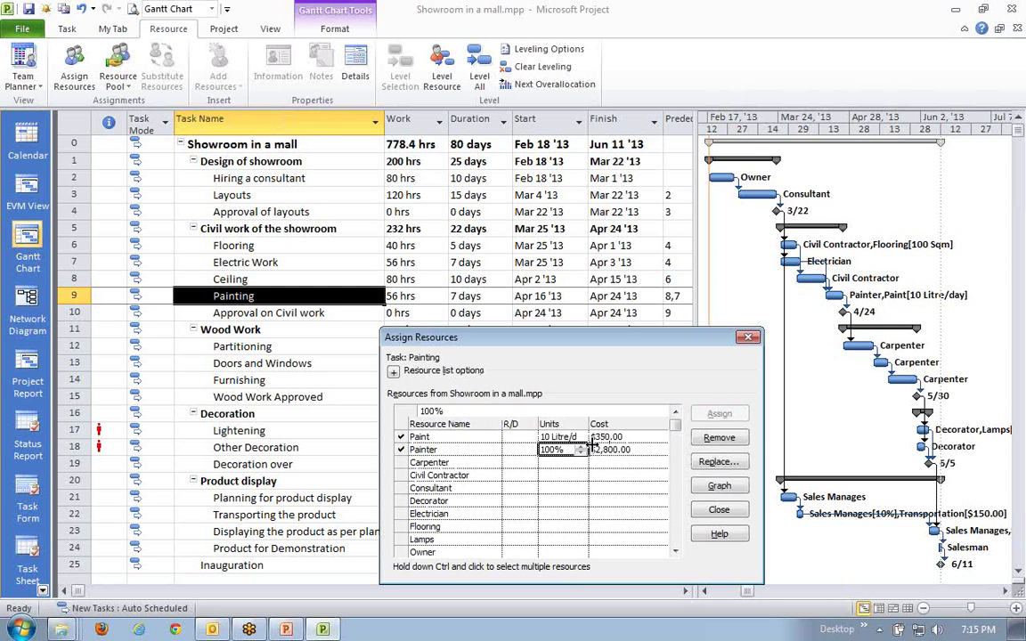
click(468, 296)
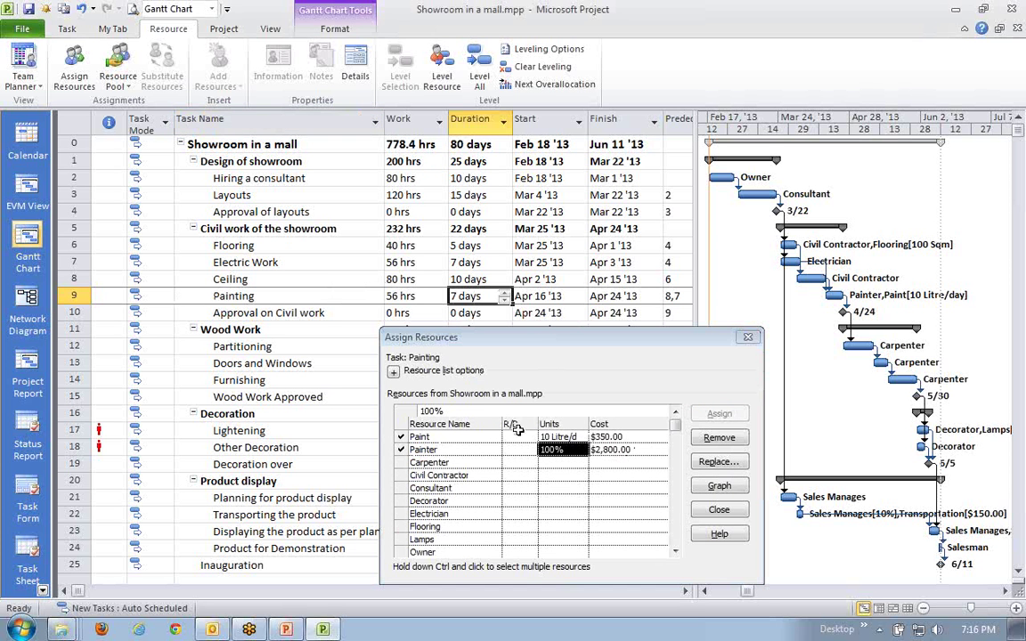
click(550, 437)
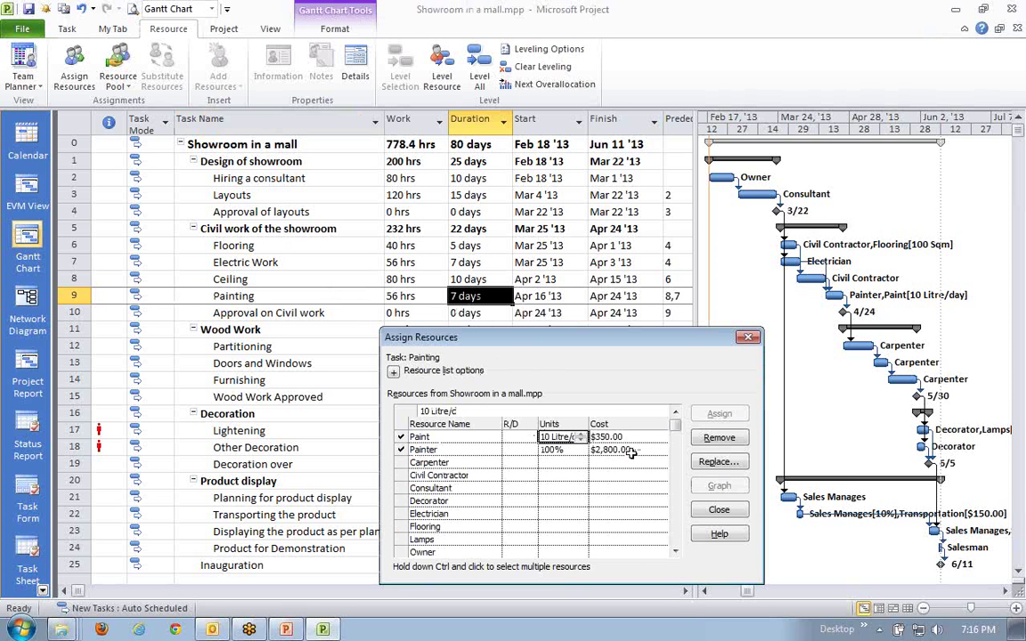
key(Tab)
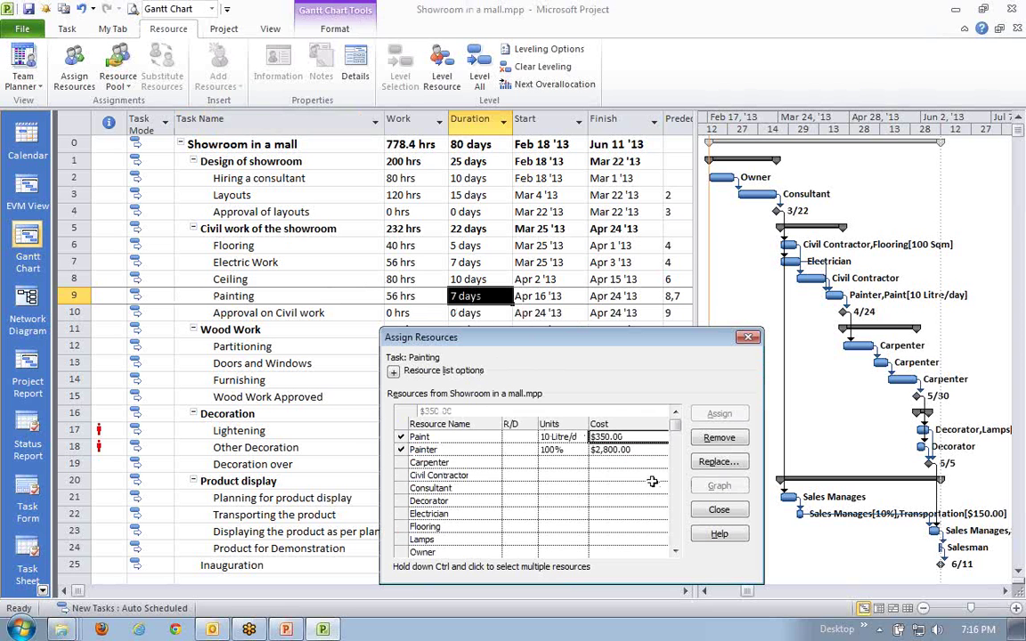
- Check the Electric Work assignments and examine the units and cost of the Flooring material on the Flooring task
click(238, 261)
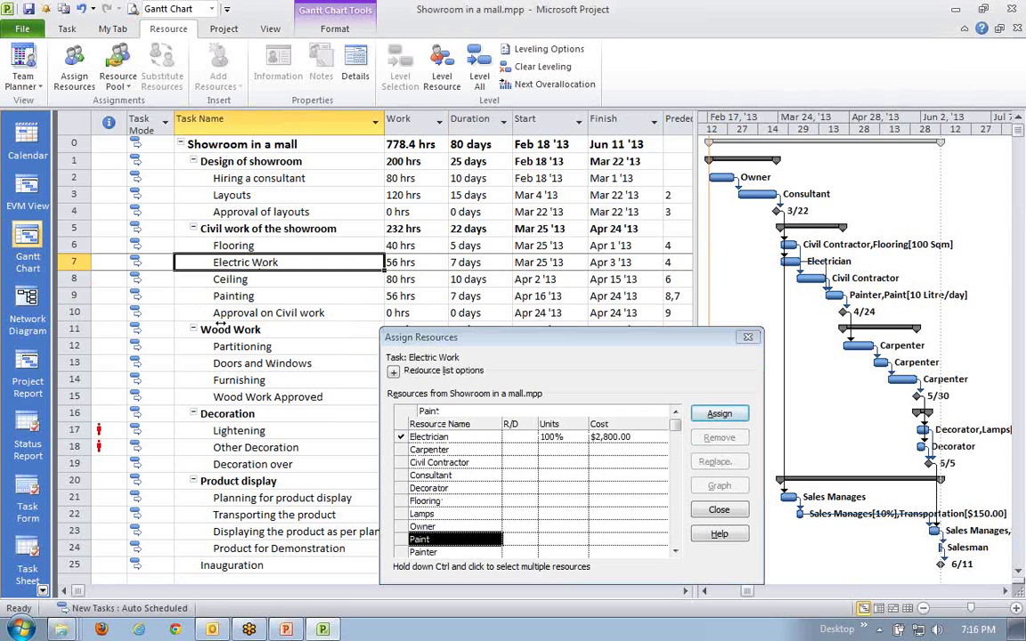
click(242, 242)
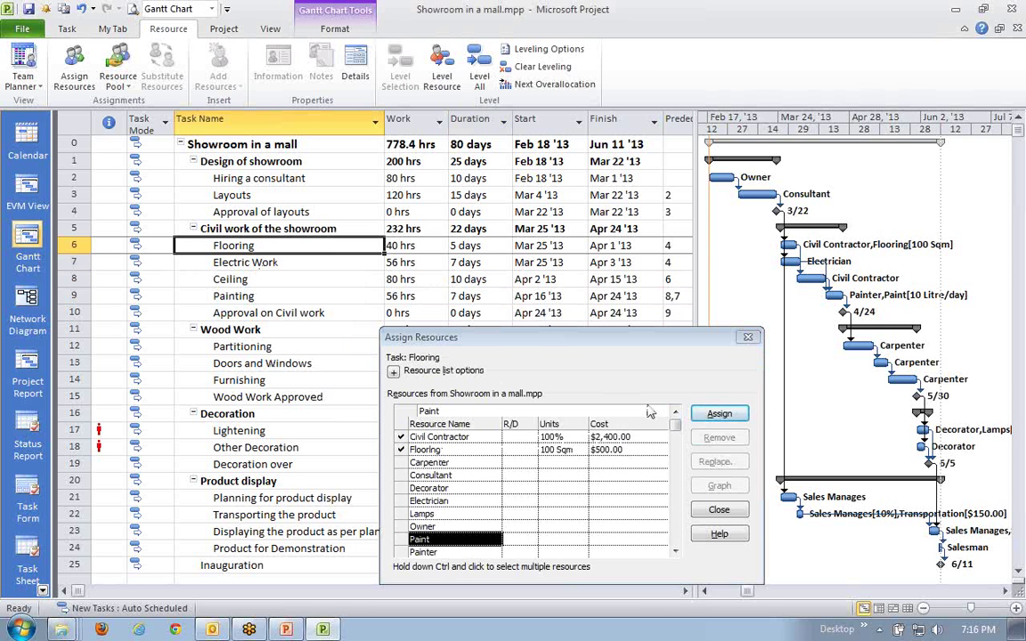
click(554, 450)
click(450, 449)
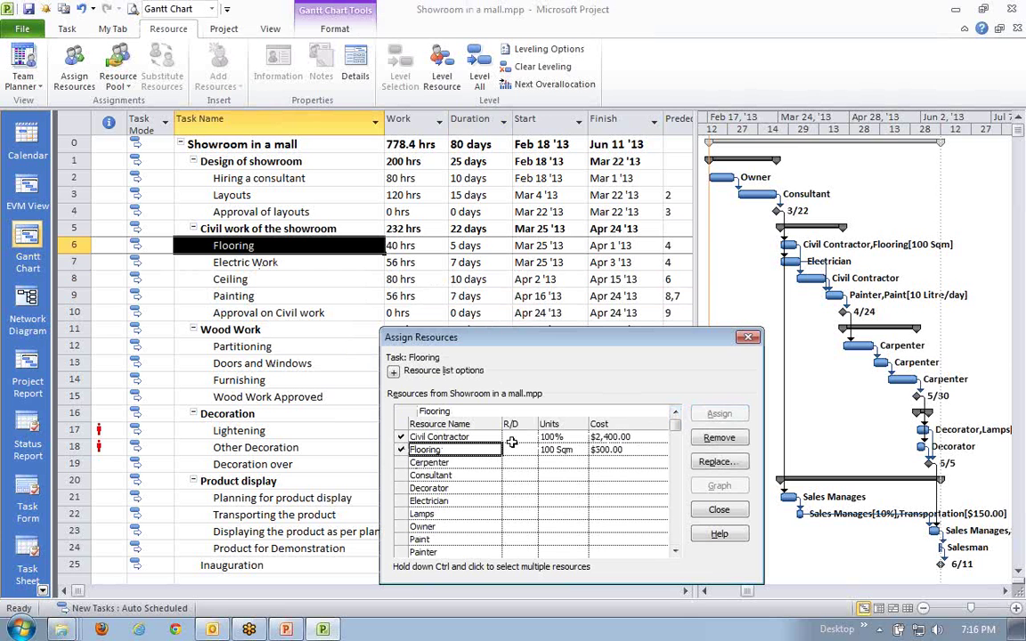
click(566, 463)
key(Up)
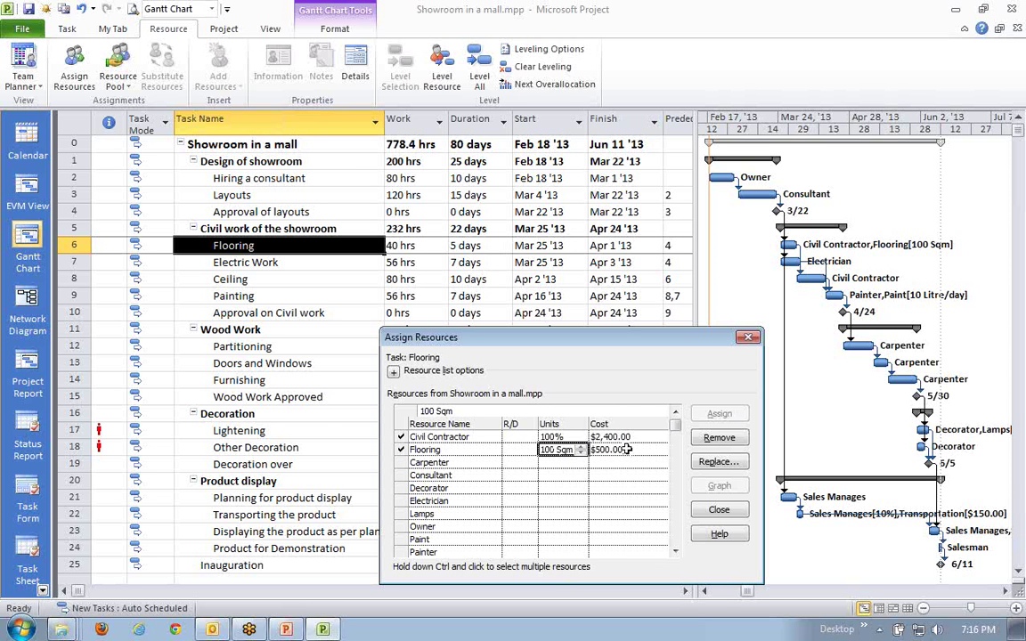
key(Tab)
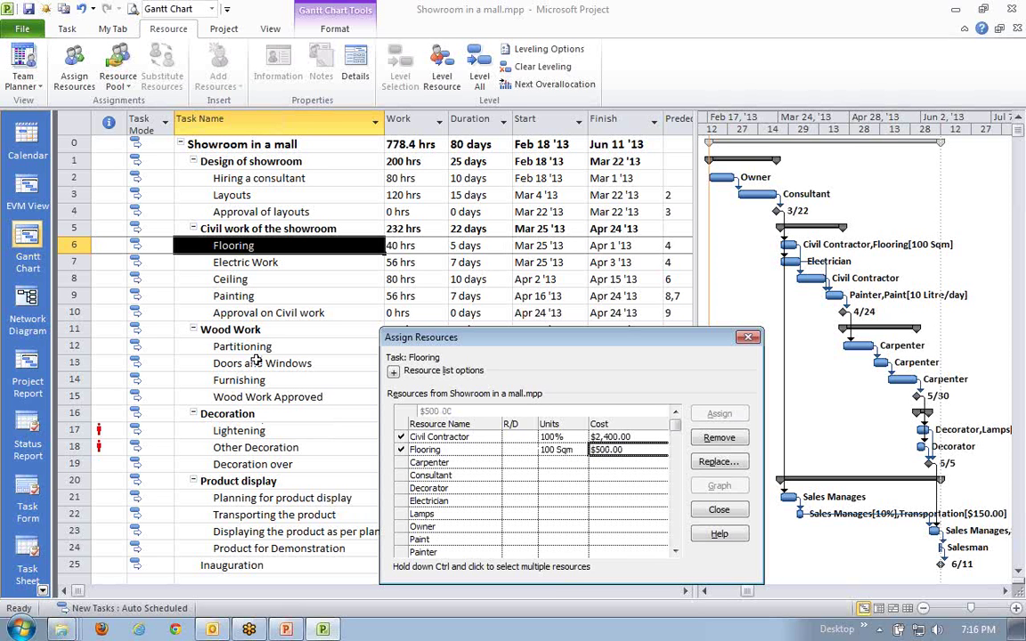
- Enter a cost of 150 for the Transportation resource assigned to the 'Transporting the product' task
click(262, 498)
click(270, 514)
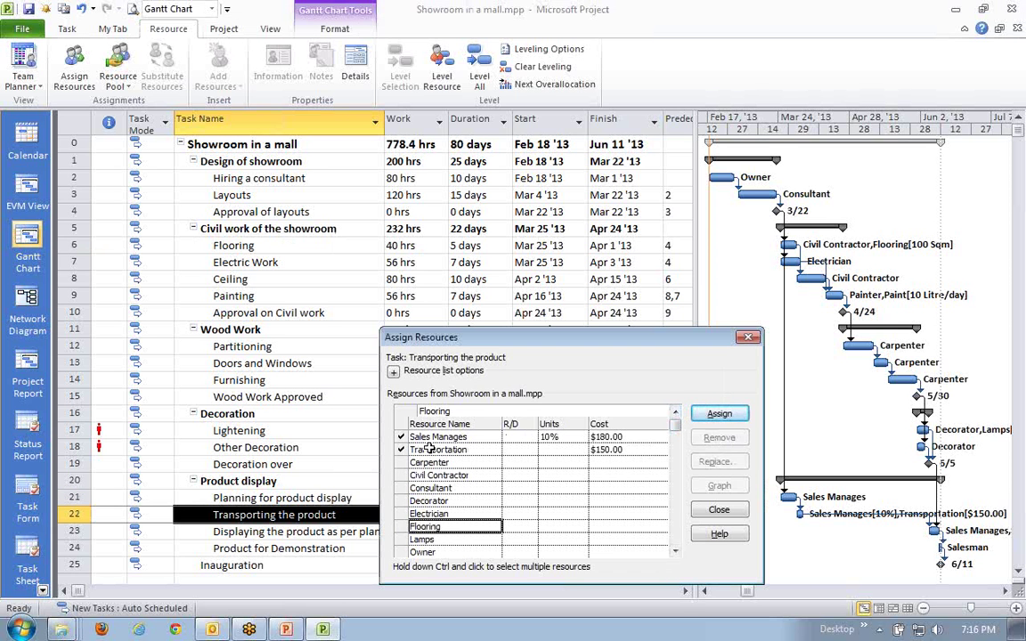
click(444, 450)
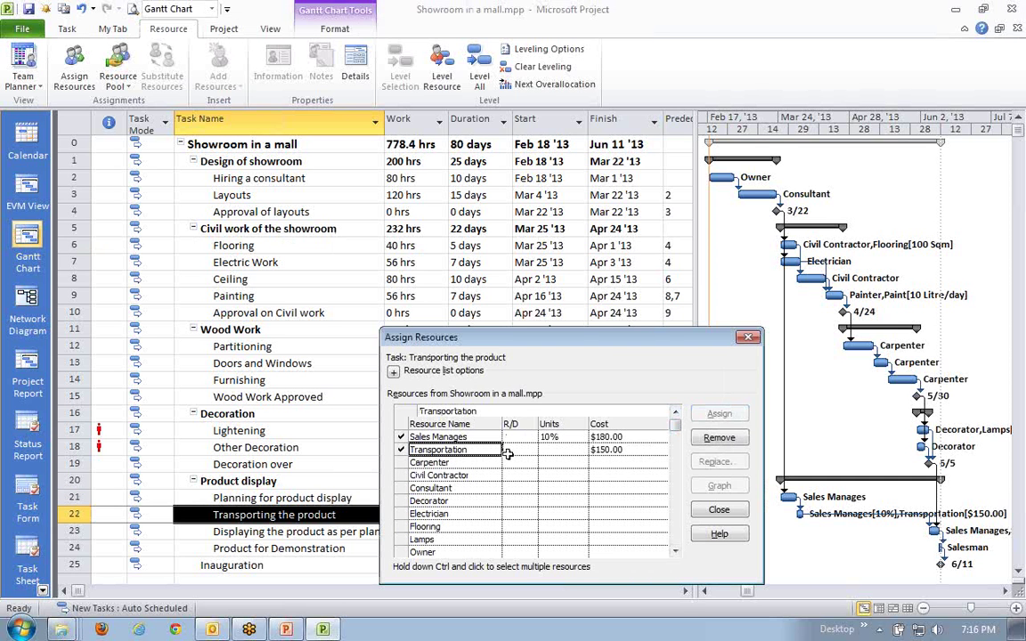
click(563, 450)
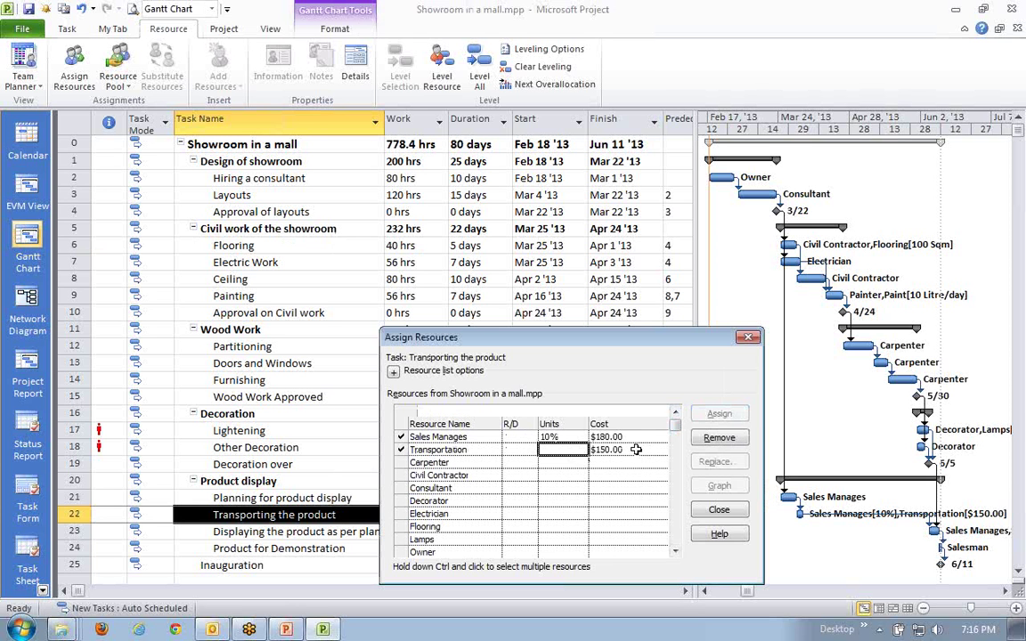
key(Tab)
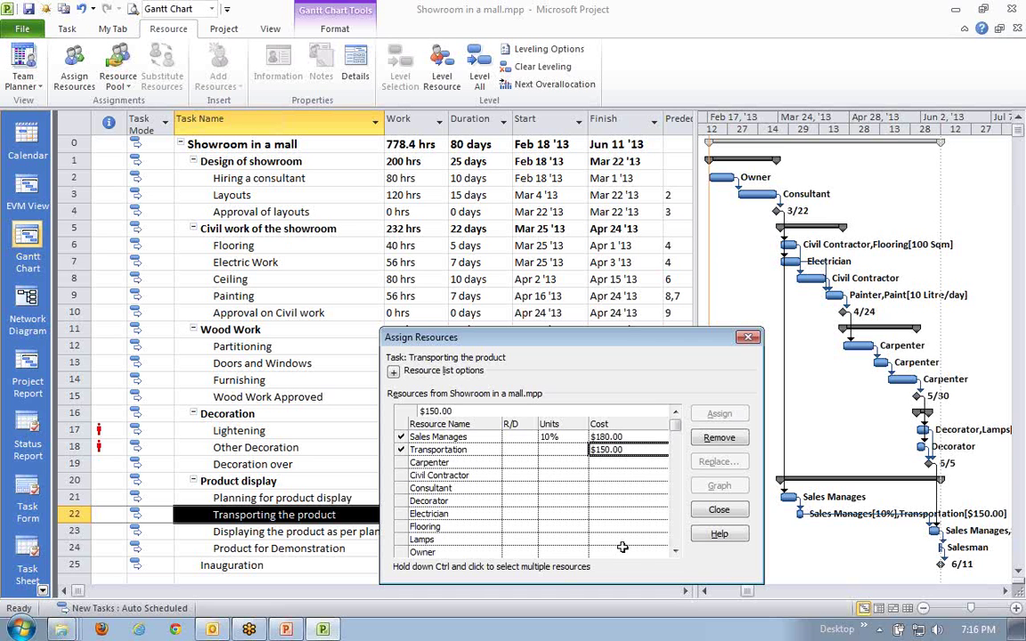
text(150)
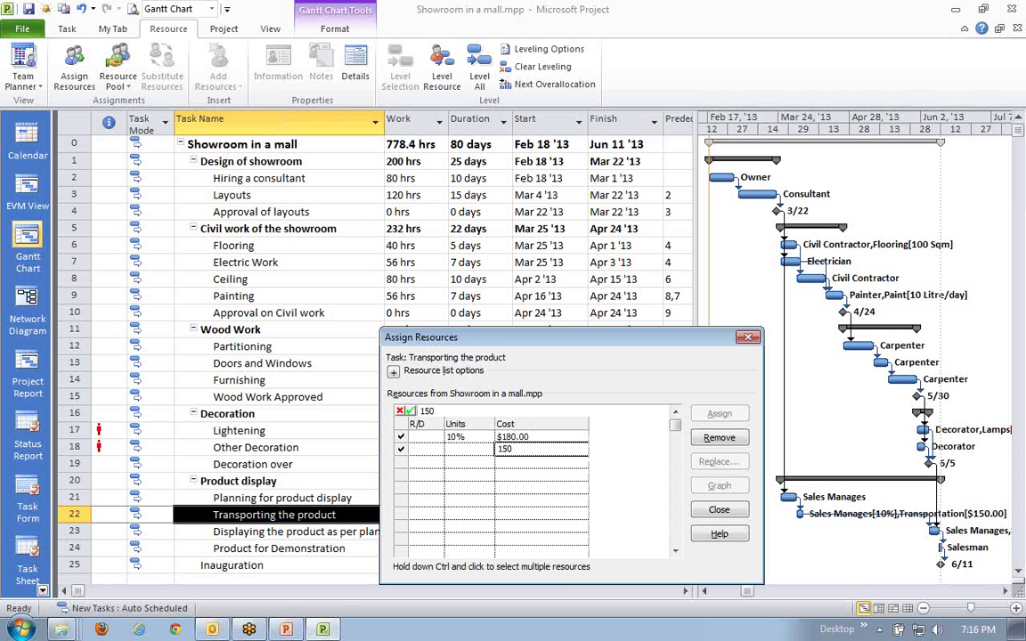
key(Return)
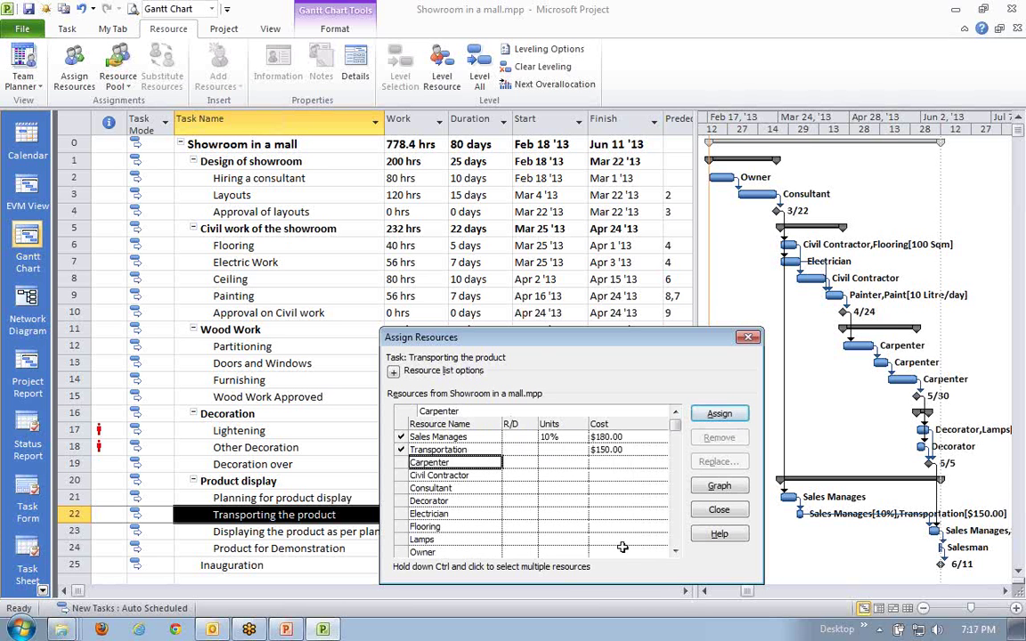
- Go to the units value of Sales Manages in the 'Transporting the product' assignments
key(Right)
key(Right)
key(Up)
key(Up)
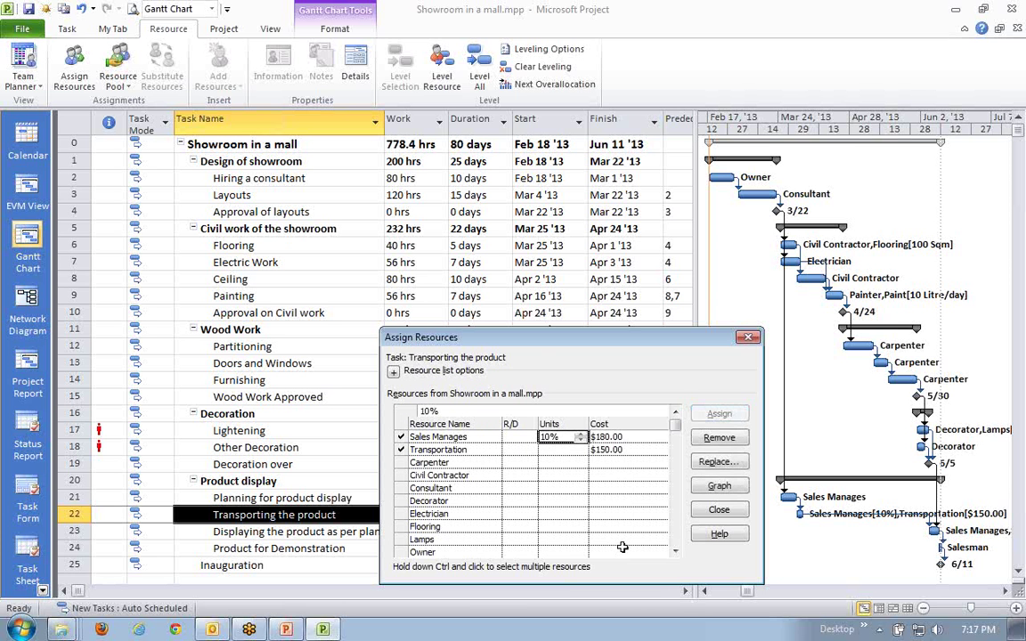
- Close the resource assignments and examine the Design of showroom tasks around the Layouts and Approval of layouts rows
click(718, 509)
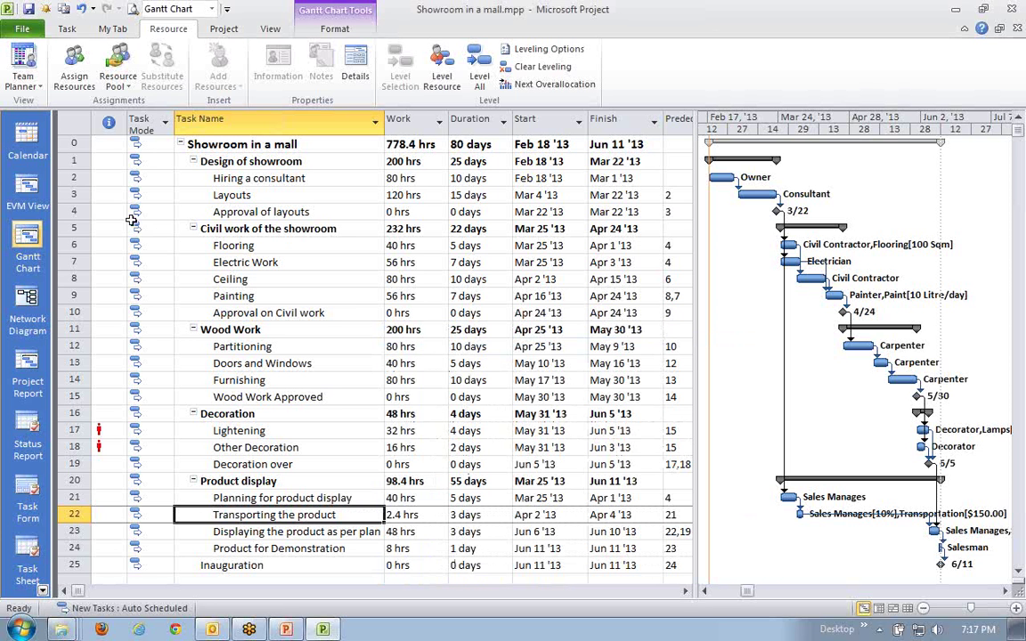
click(224, 178)
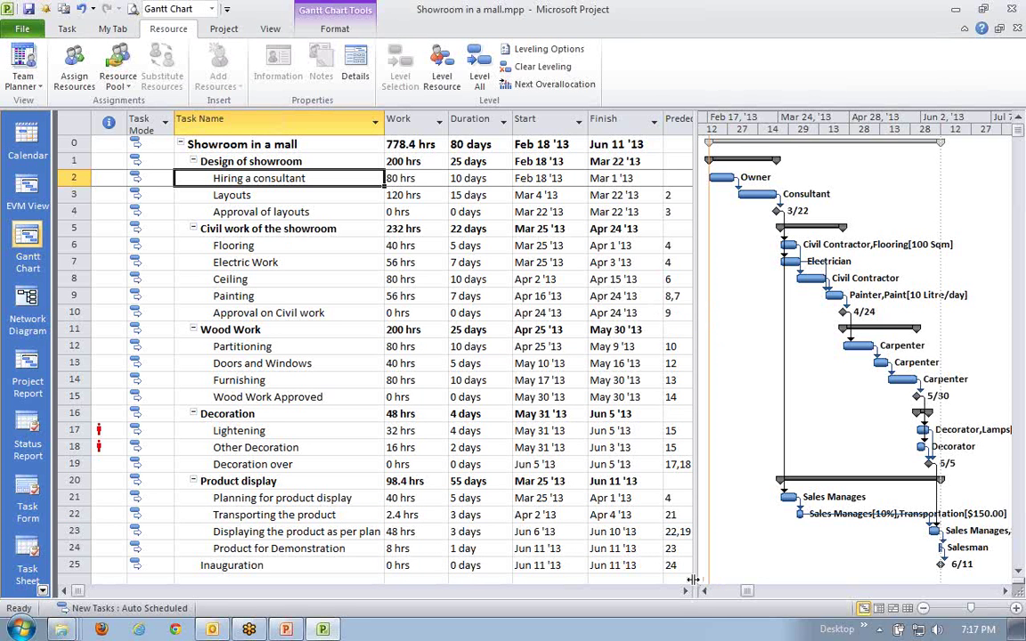
drag(696, 578, 699, 578)
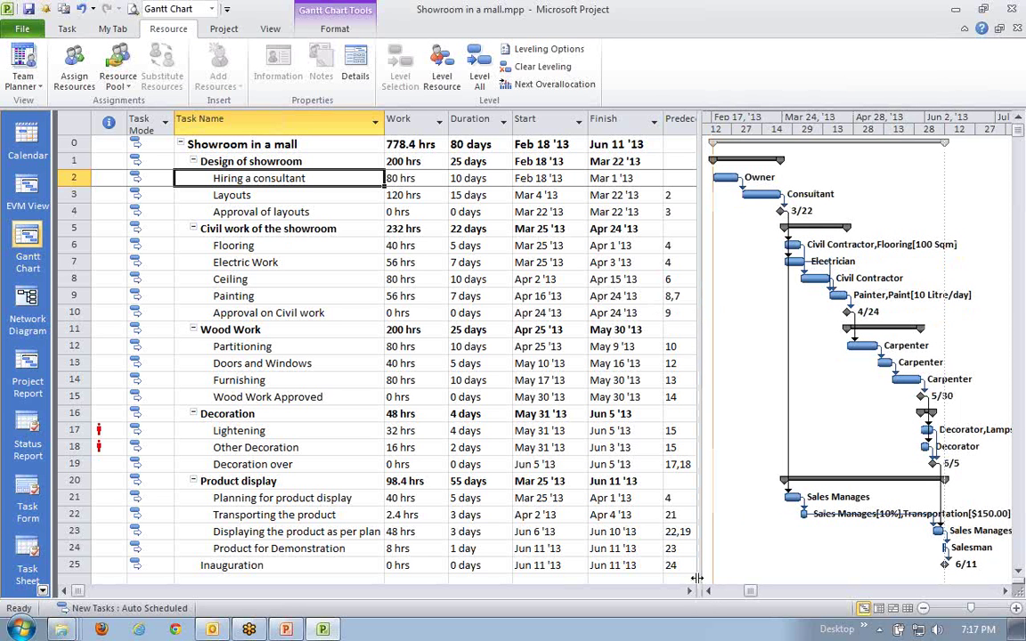
click(258, 309)
click(252, 212)
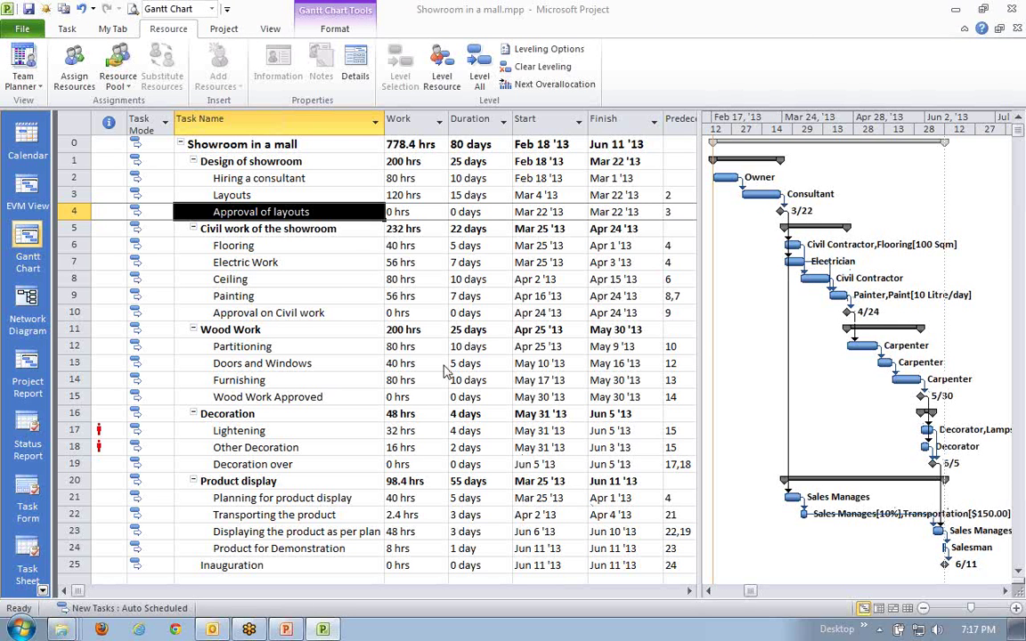
click(240, 244)
click(279, 228)
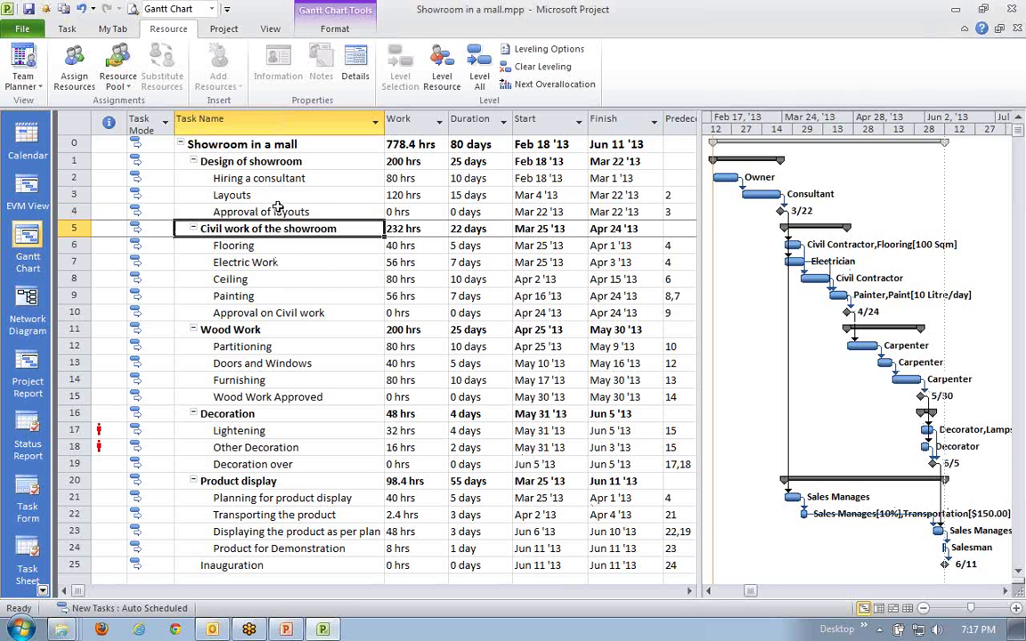
click(257, 211)
click(269, 195)
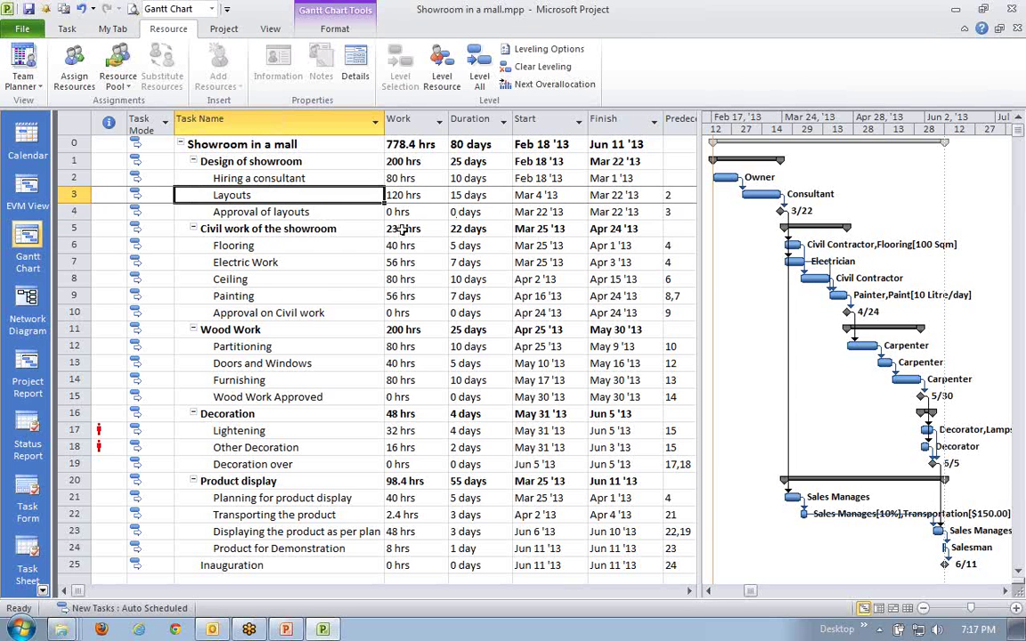
- Add a lag of 5 days to the Finish-to-Start link from Layouts to Approval of layouts
click(273, 212)
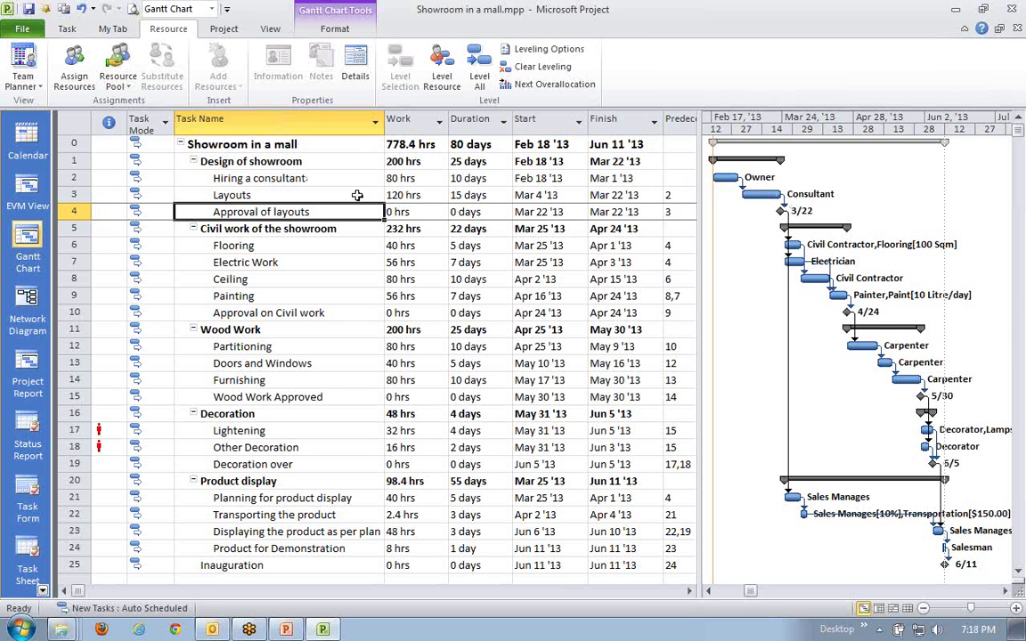
click(298, 194)
click(327, 214)
double_click(786, 205)
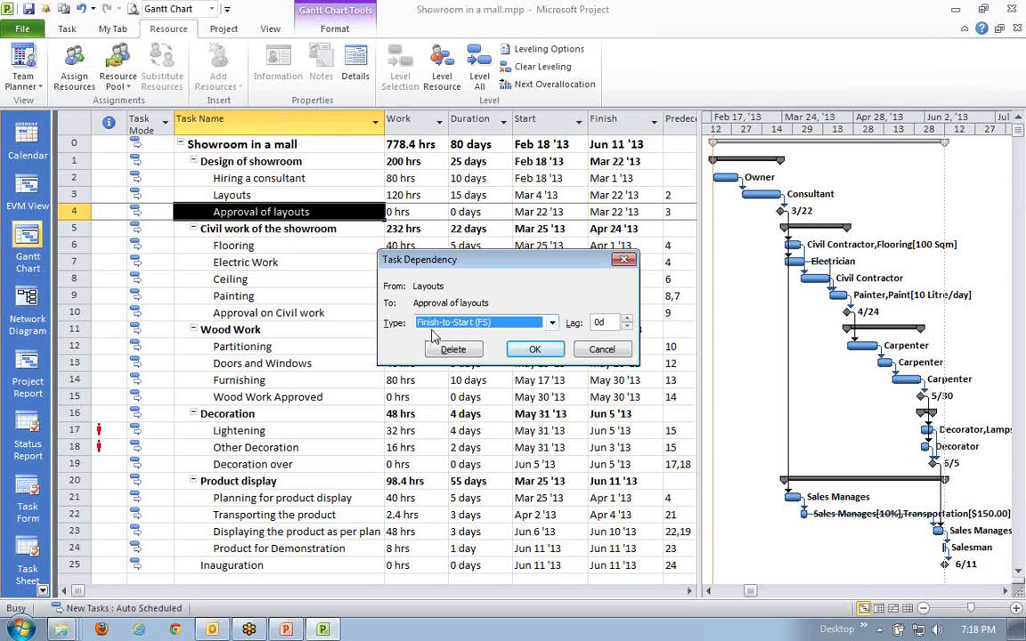
click(599, 322)
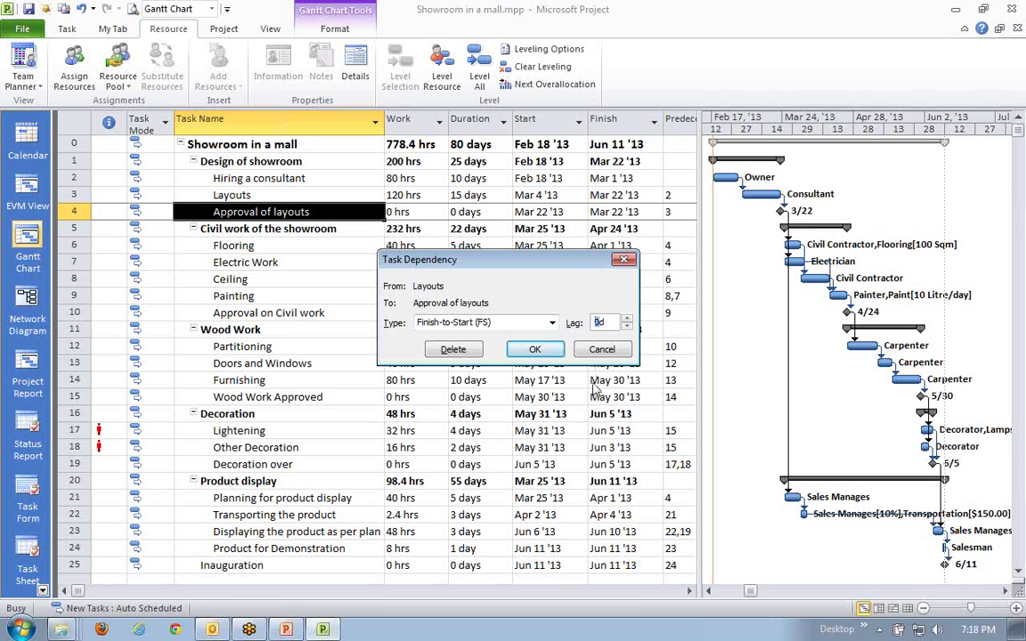
text(5)
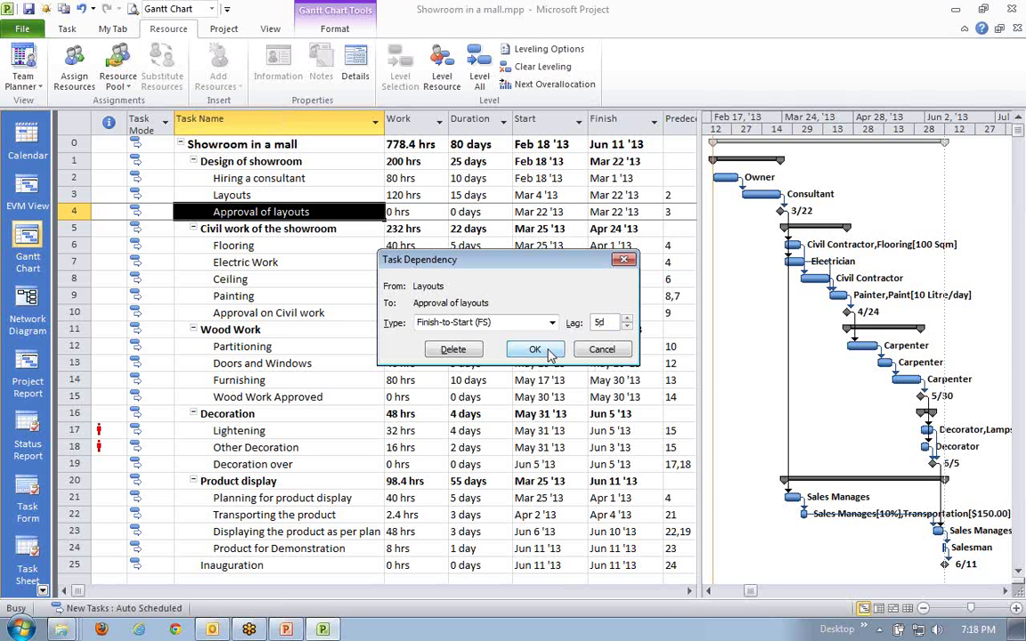
click(535, 350)
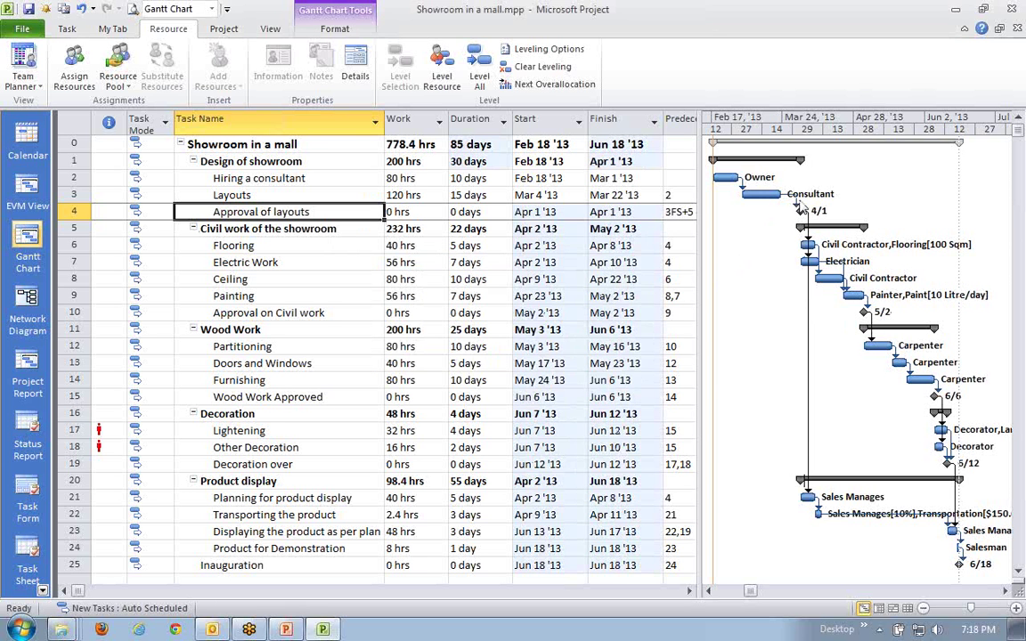
- Widen the task table to show the full Predecessors column and check the entry for Approval of layouts
drag(701, 214, 713, 237)
click(693, 212)
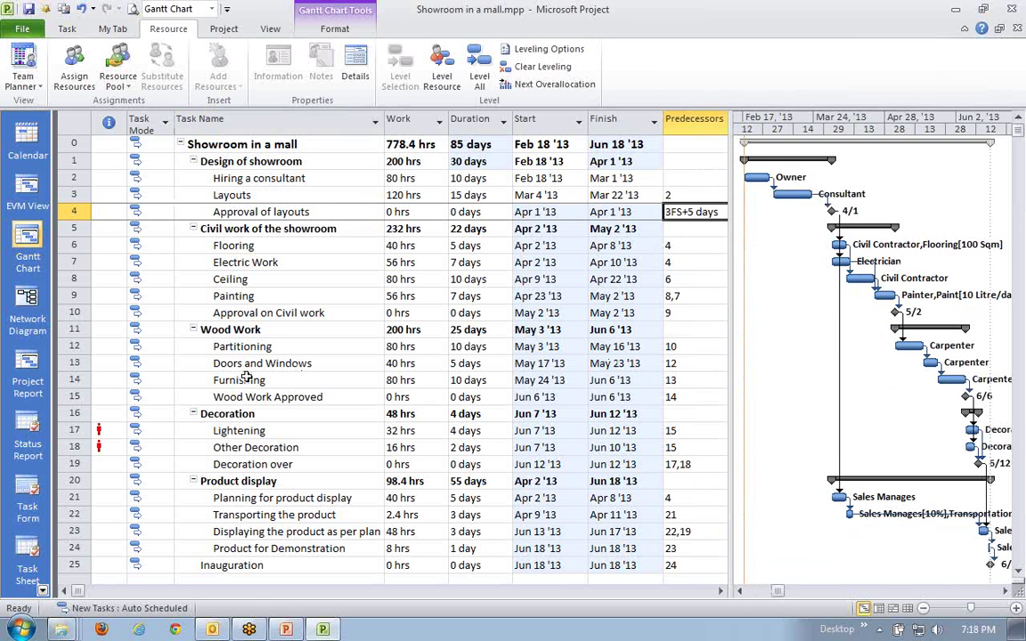
click(1006, 591)
click(1005, 591)
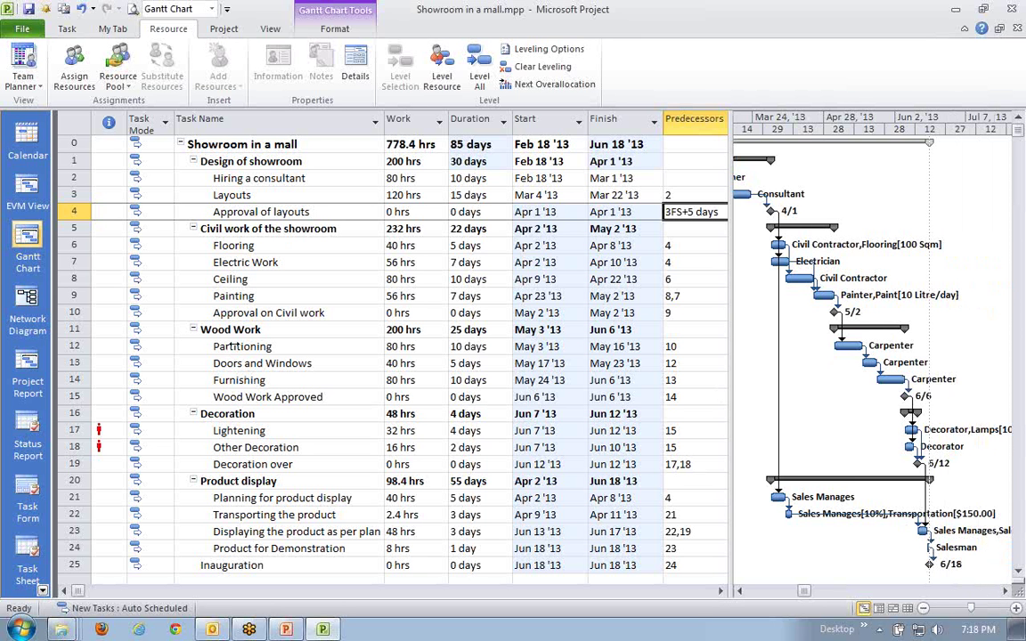
- Go through the Wood Work tasks from Partitioning to Wood Work Approved and examine their sequence and durations
click(267, 362)
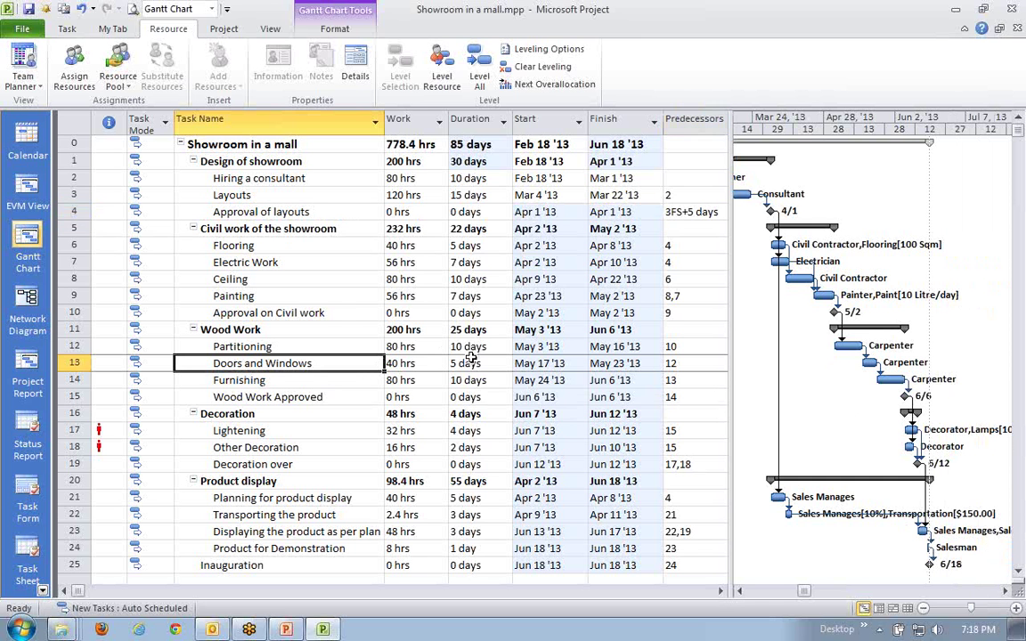
click(274, 411)
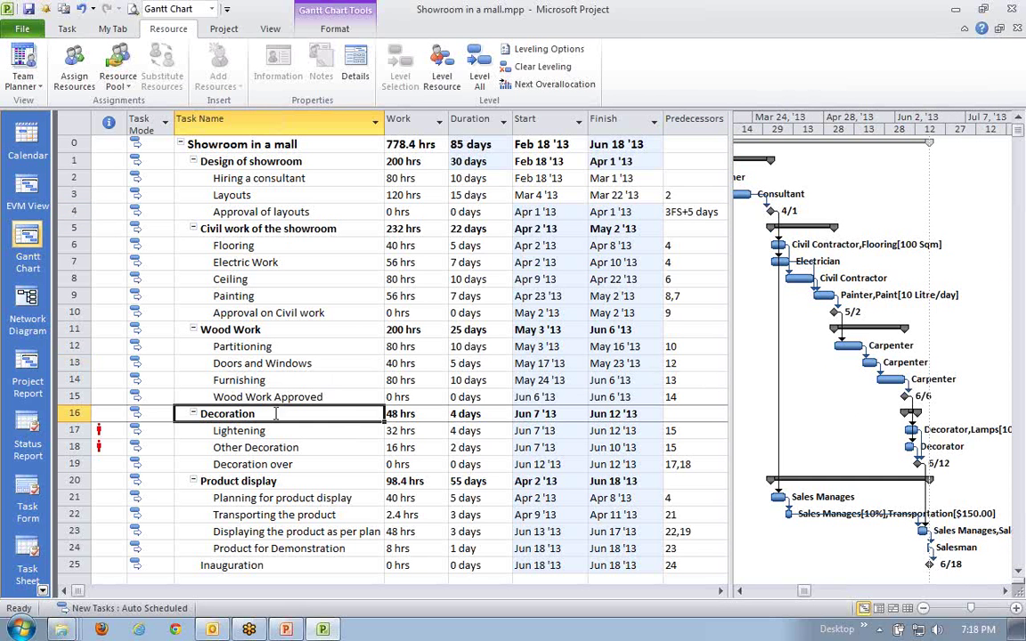
click(256, 381)
click(254, 364)
click(245, 347)
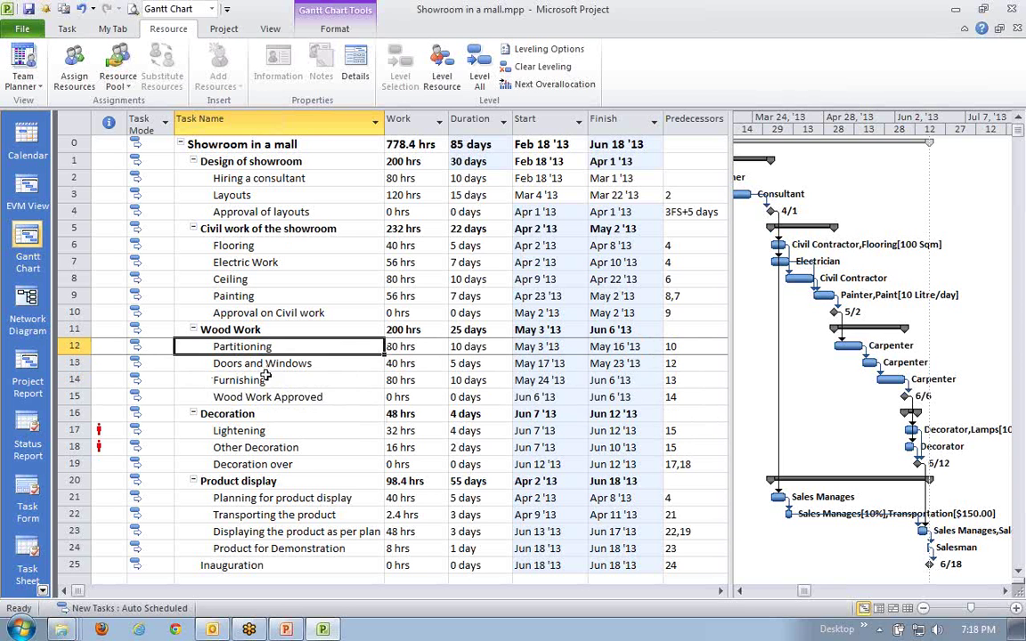
click(260, 381)
click(266, 397)
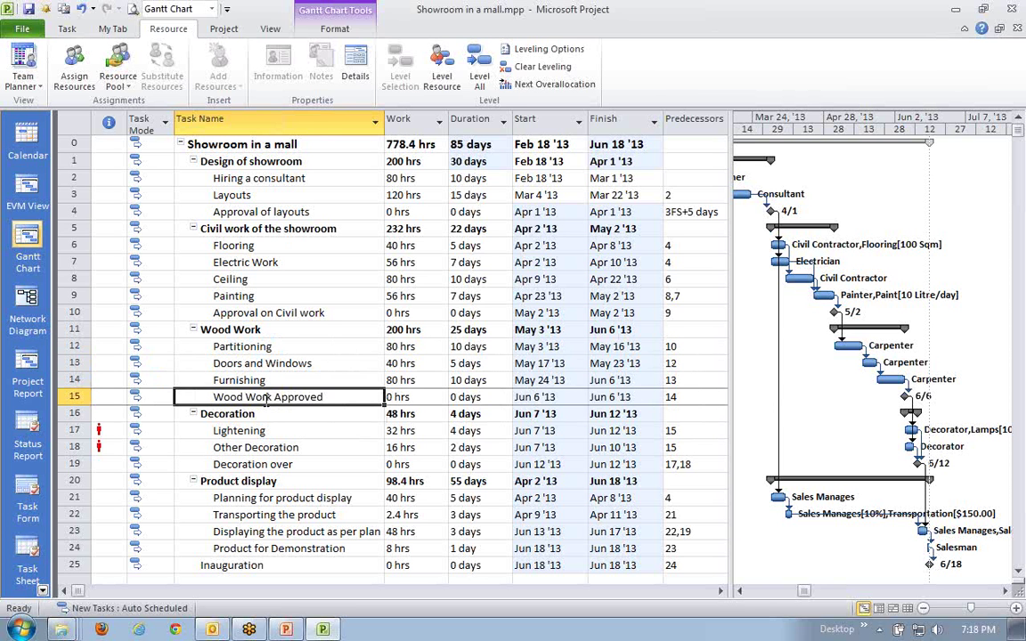
click(263, 381)
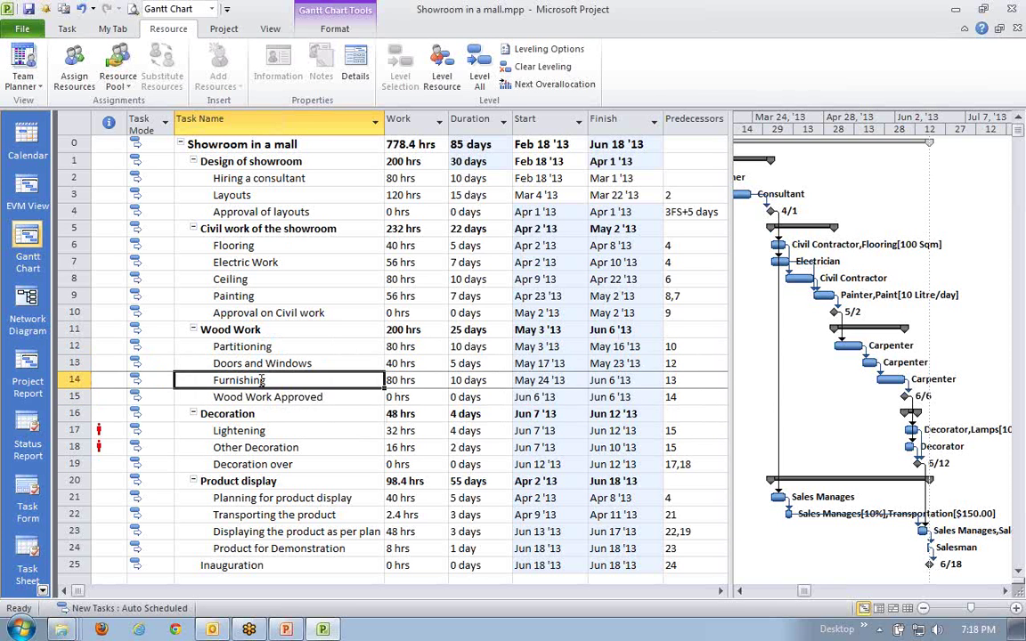
click(240, 362)
click(253, 381)
click(256, 397)
- Set the lag of the Finish-to-Start link from Doors and Windows to Furnishing to -2 days
click(250, 380)
mouse_move(883, 373)
double_click(885, 376)
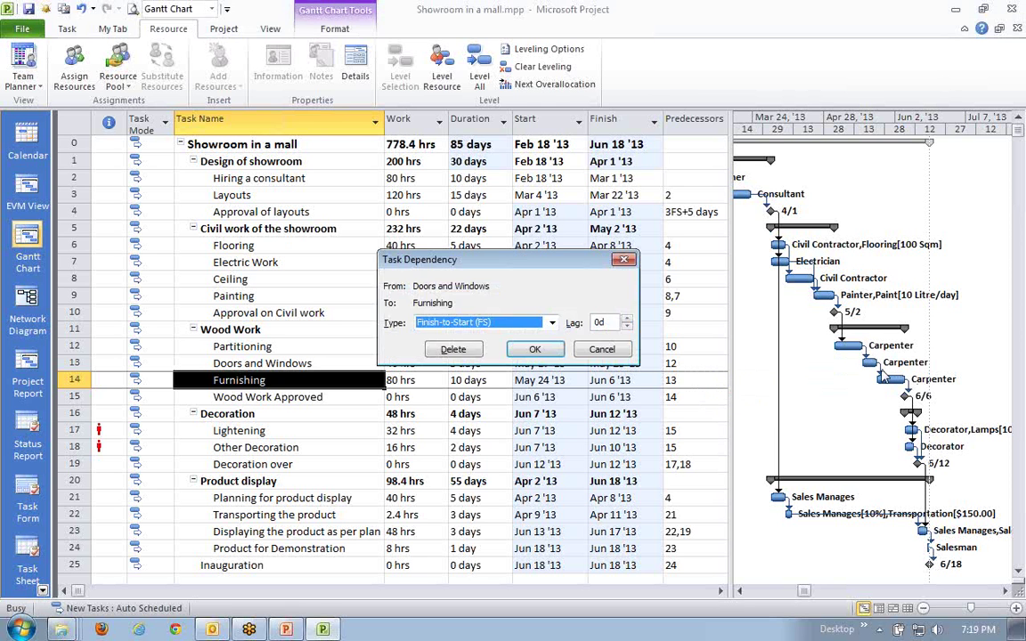
click(598, 323)
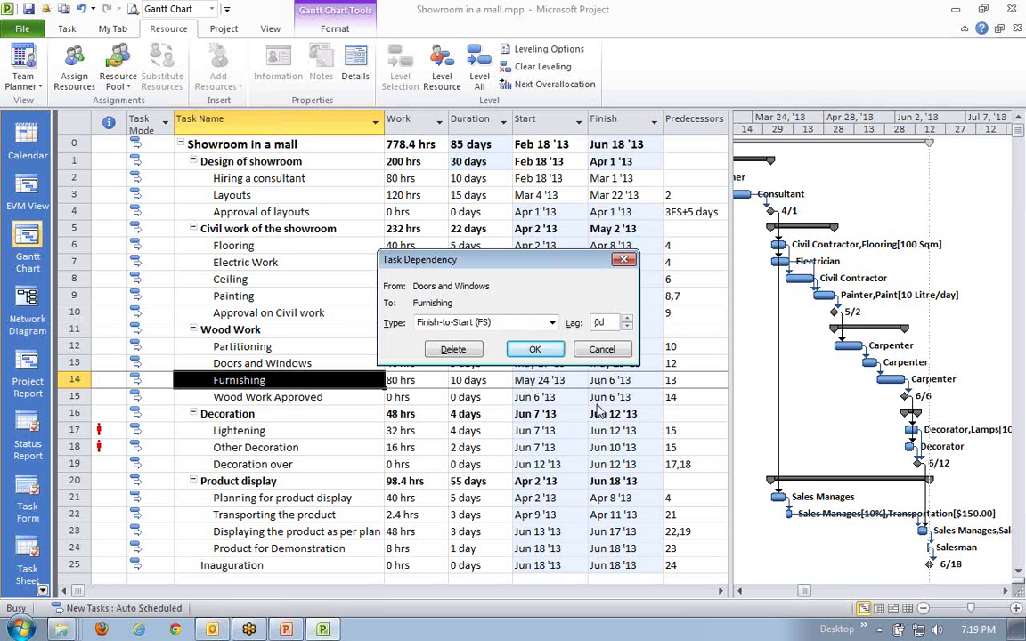
text(-2)
key(Delete)
click(539, 349)
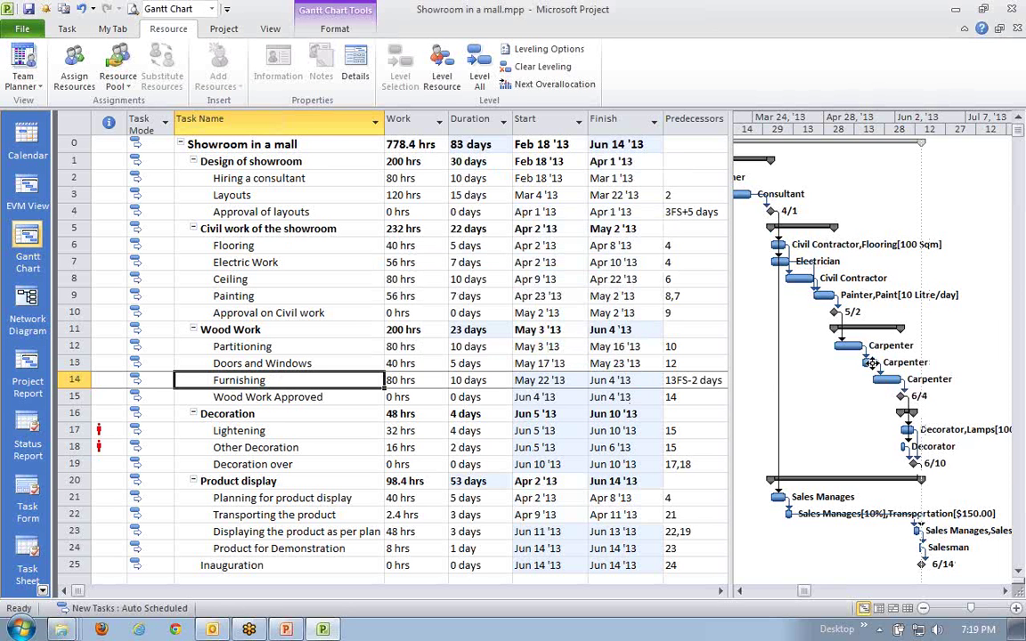
- Compare the Doors and Windows task with Furnishing and check the Furnishing bar's dates in the chart
click(468, 363)
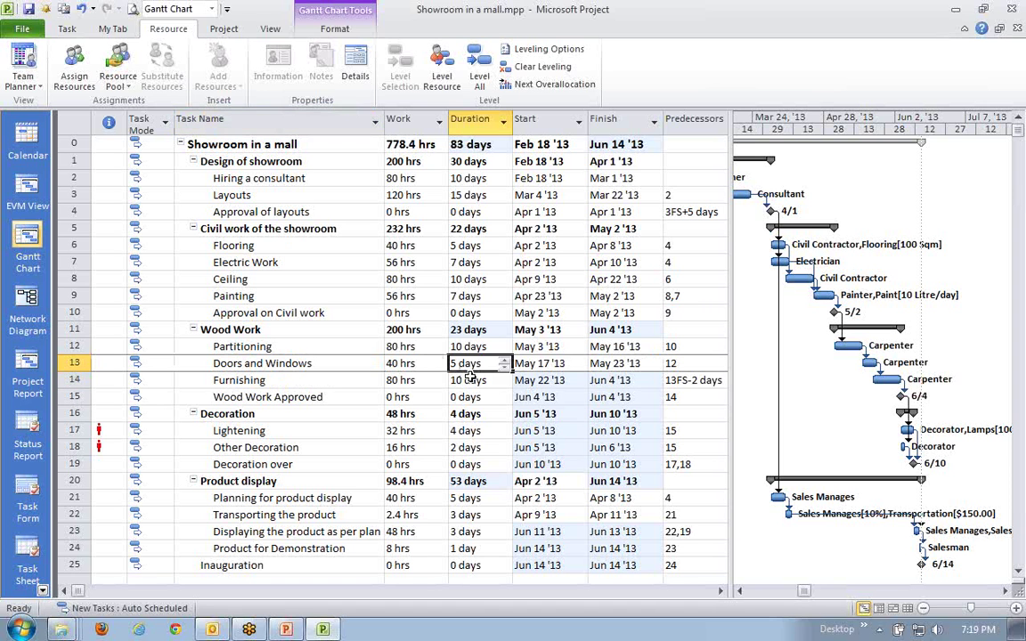
click(267, 365)
click(322, 381)
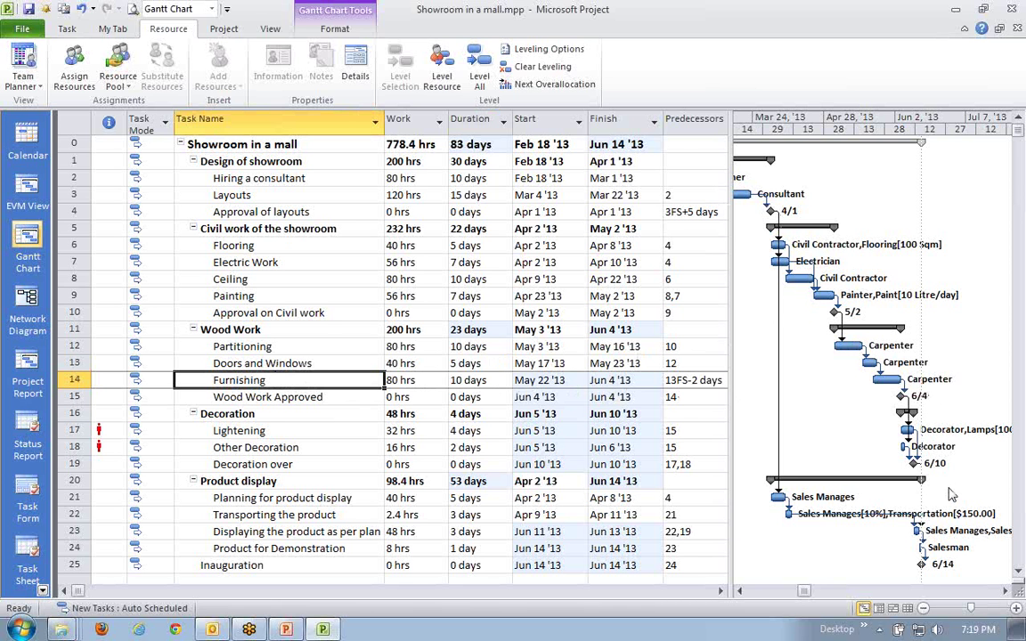
scroll(952, 497, down, 2)
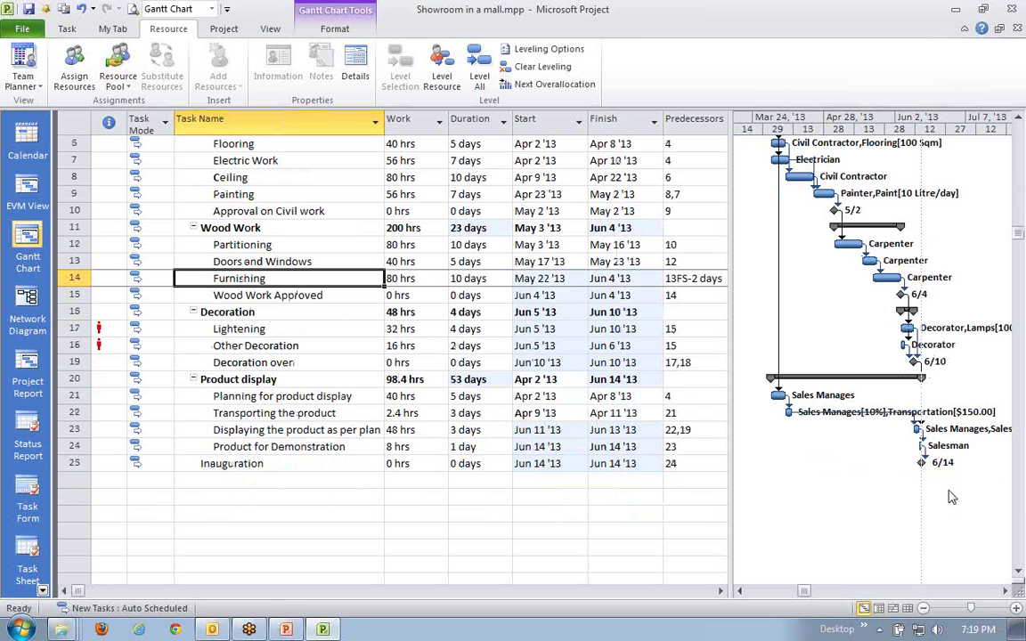
scroll(879, 497, up, 2)
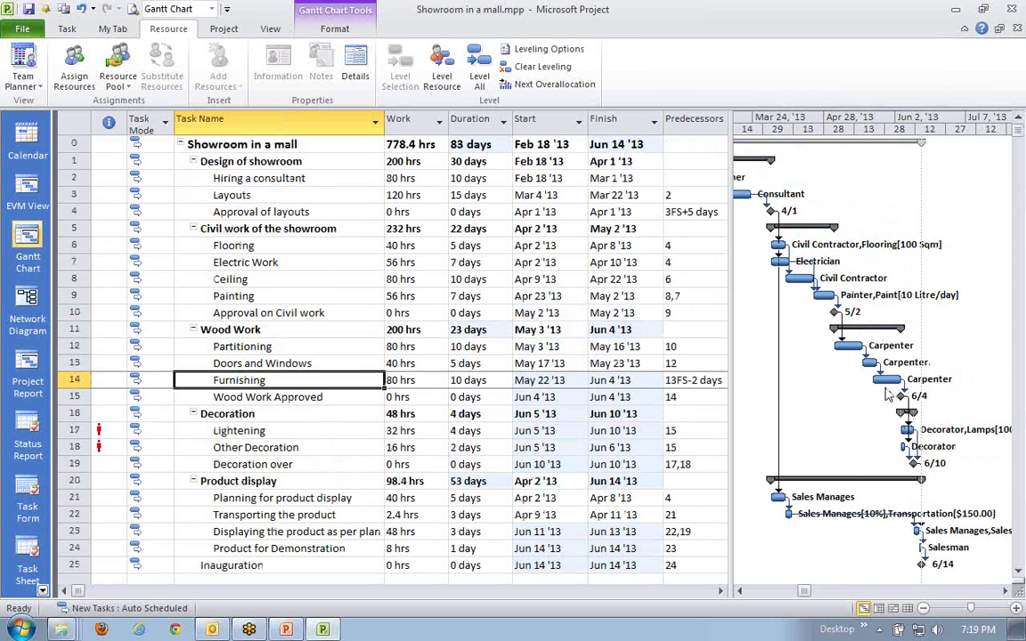
mouse_move(887, 380)
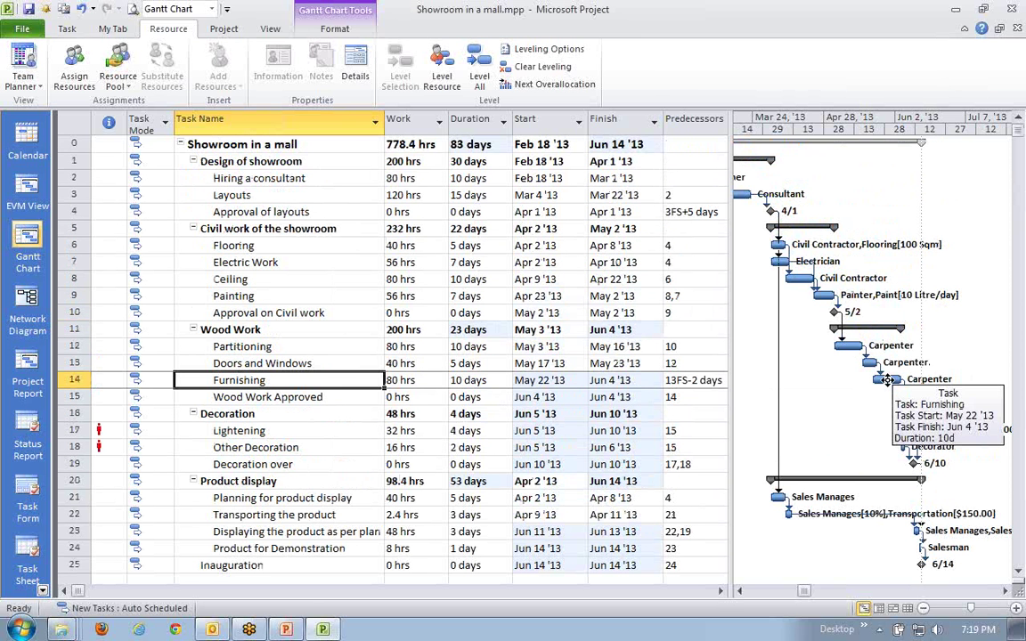
- Undo and redo the Furnishing lag change to compare the project's finish date with and without it
click(606, 144)
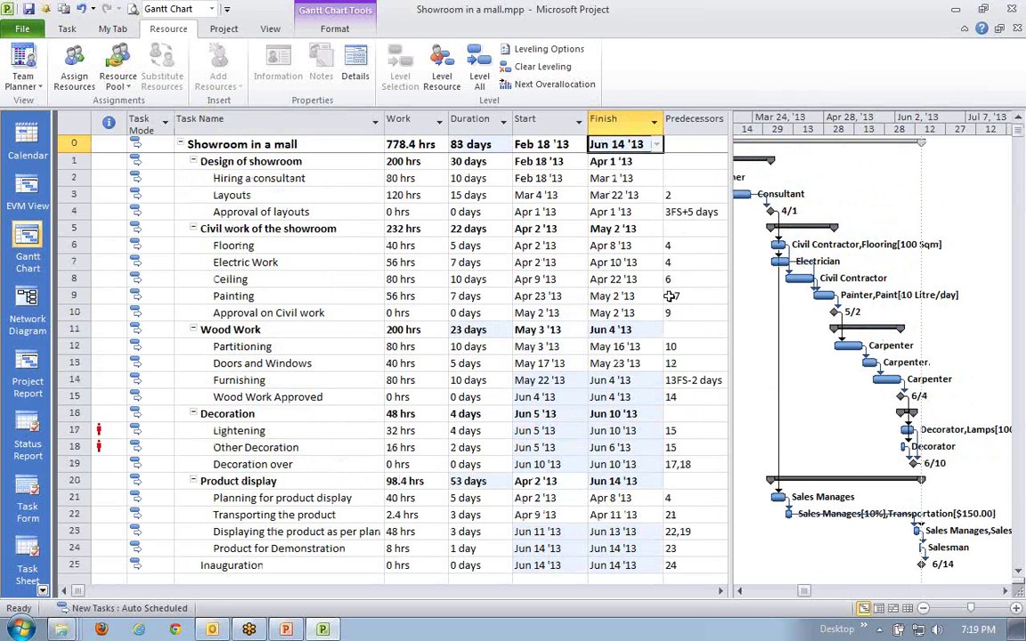
key(ctrl+z)
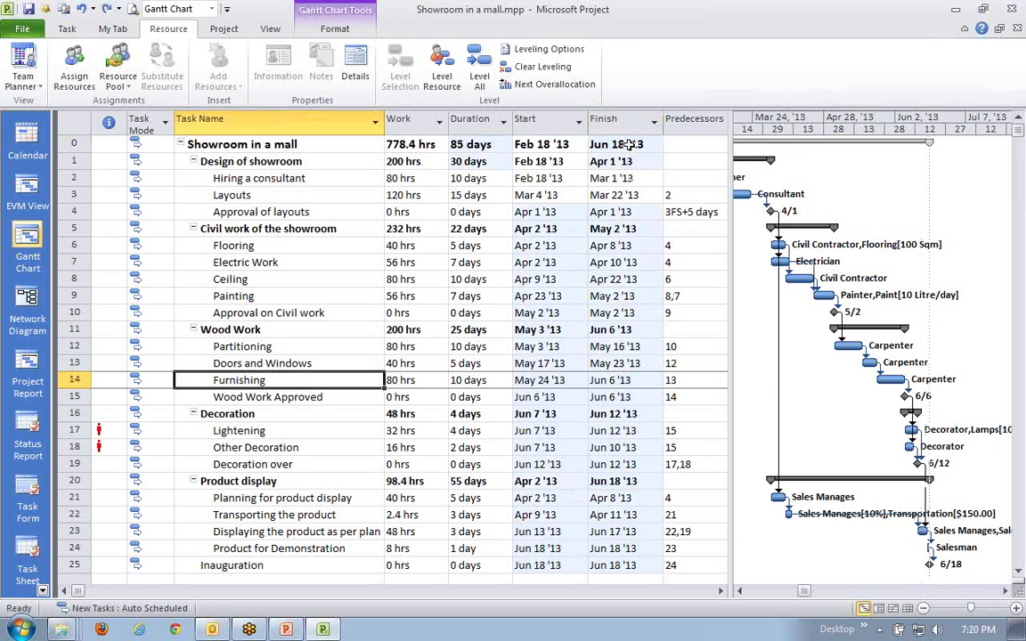
key(ctrl+y)
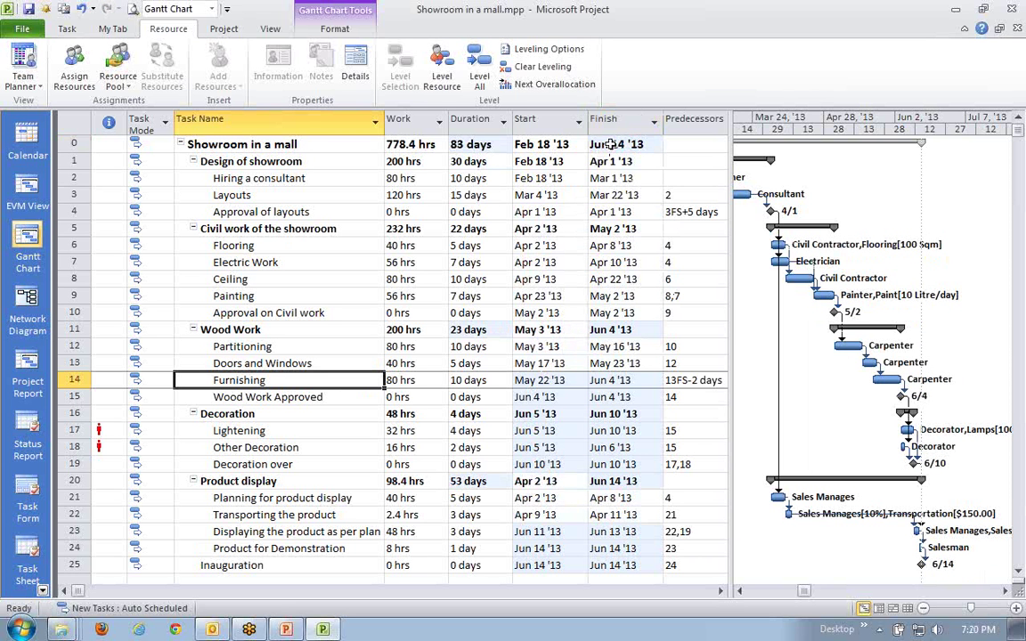
- Review the design and civil work tasks, the overall project duration, and the Decoration tasks
click(316, 175)
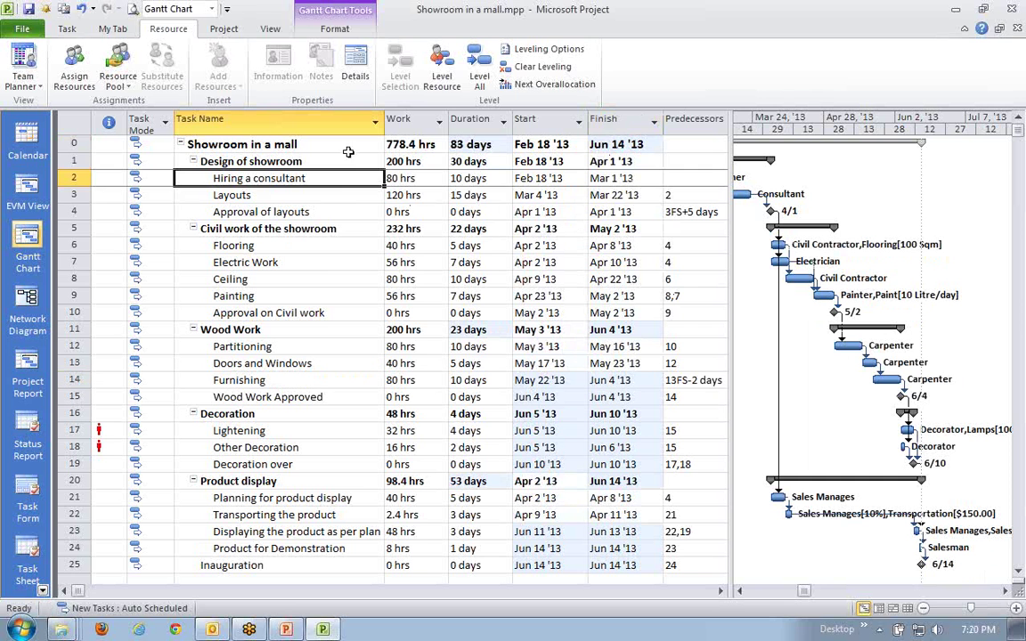
click(332, 159)
click(325, 313)
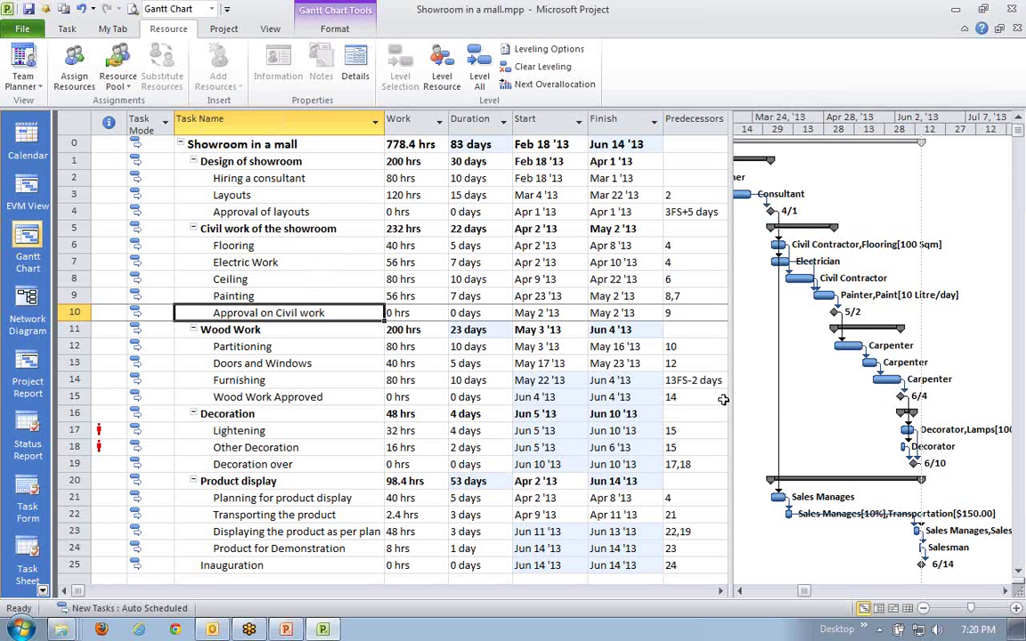
click(460, 144)
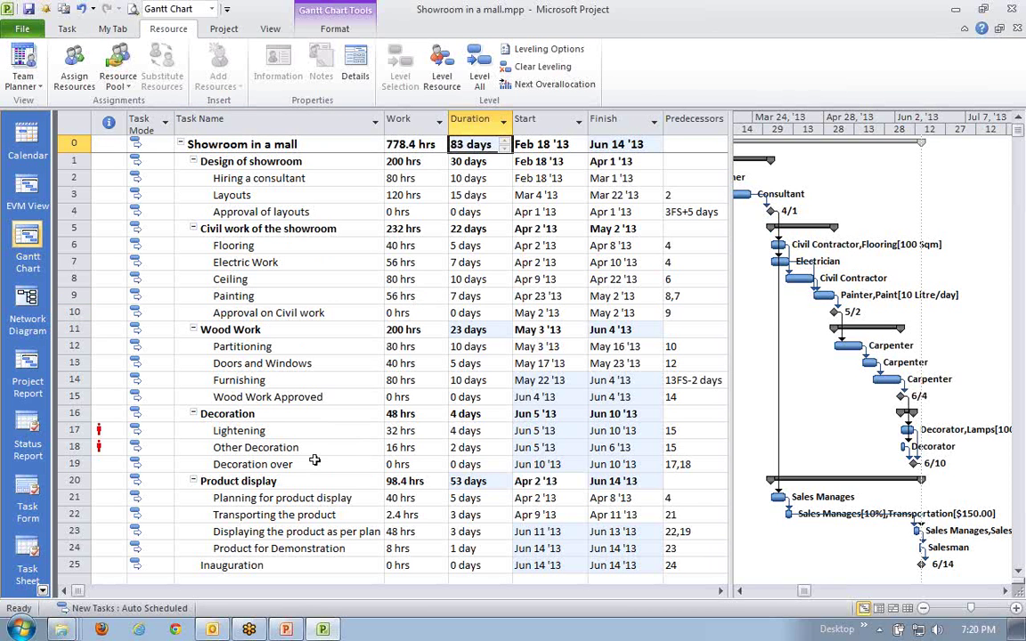
scroll(303, 445, down, 1)
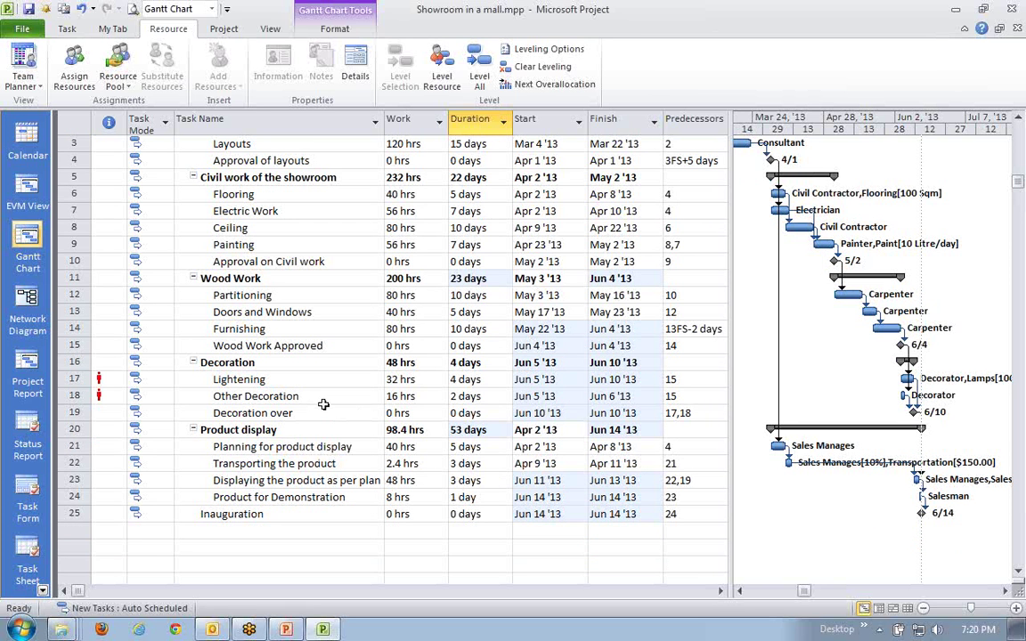
click(256, 395)
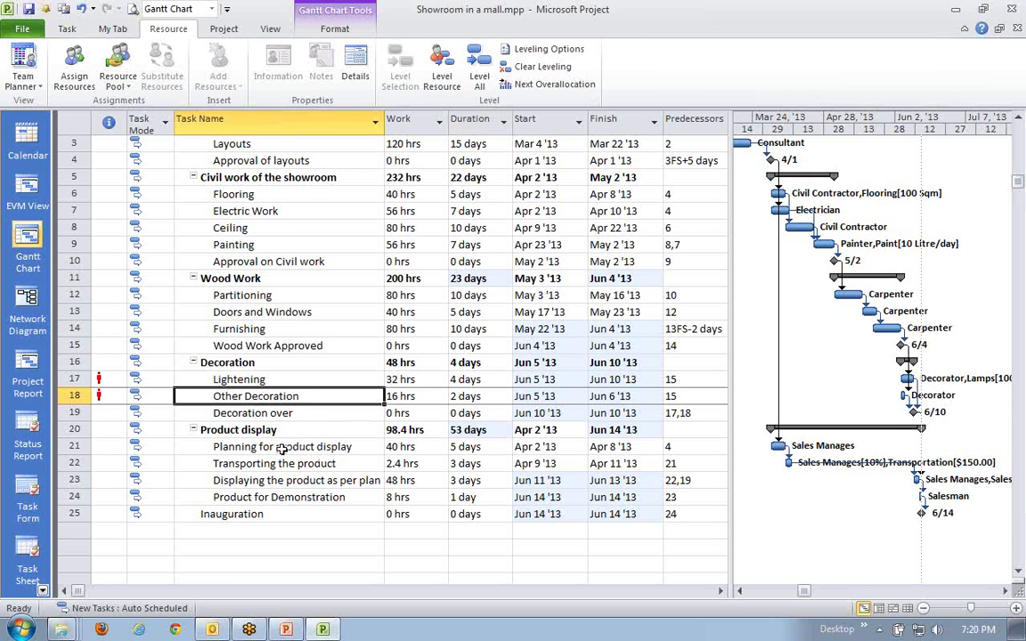
scroll(281, 450, up, 1)
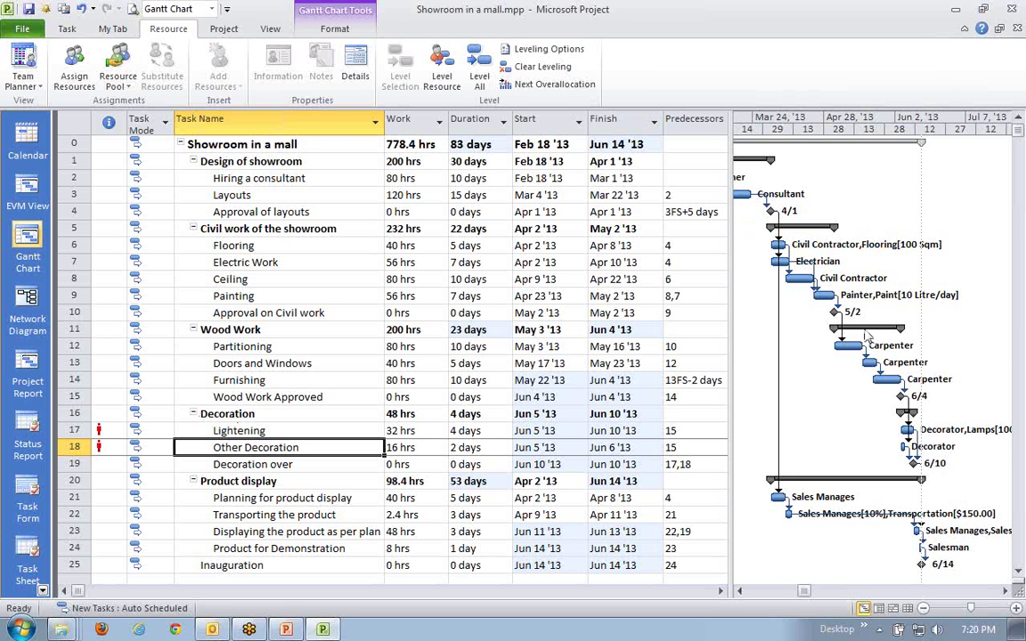
- Examine the start and finish dates of all tasks, ending on the Approval of layouts milestone
mouse_move(867, 337)
click(534, 118)
click(625, 119)
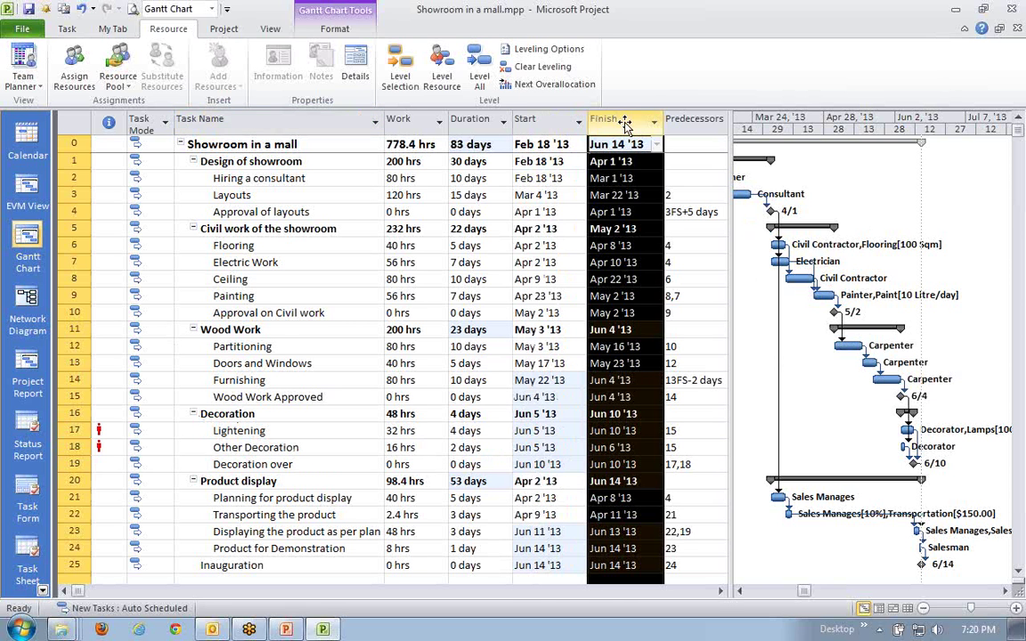
click(270, 212)
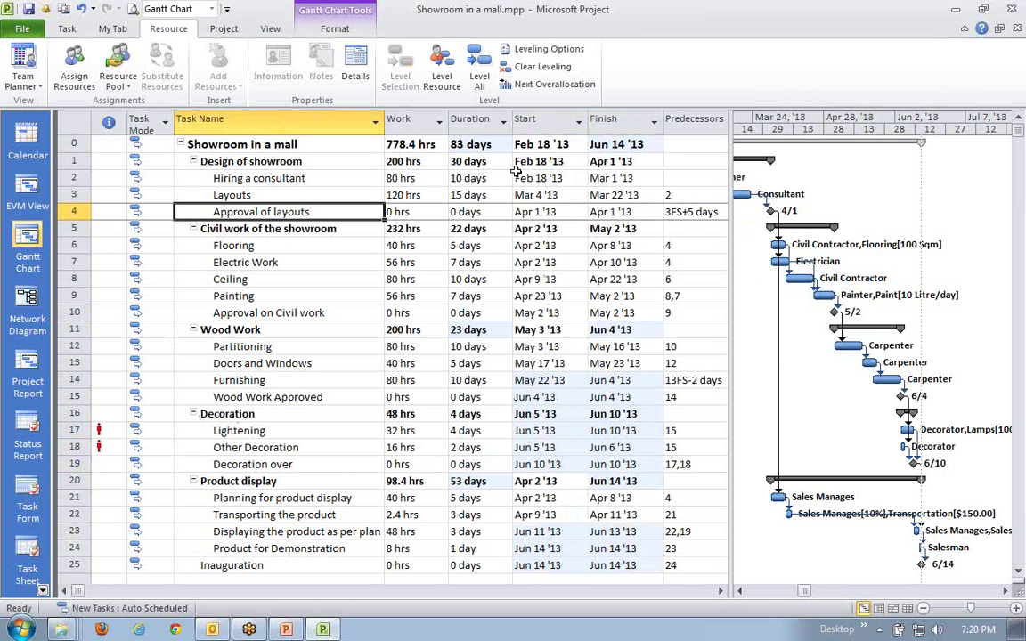
- Review the project information for the project's start date, finish date and schedule-from setting
click(75, 68)
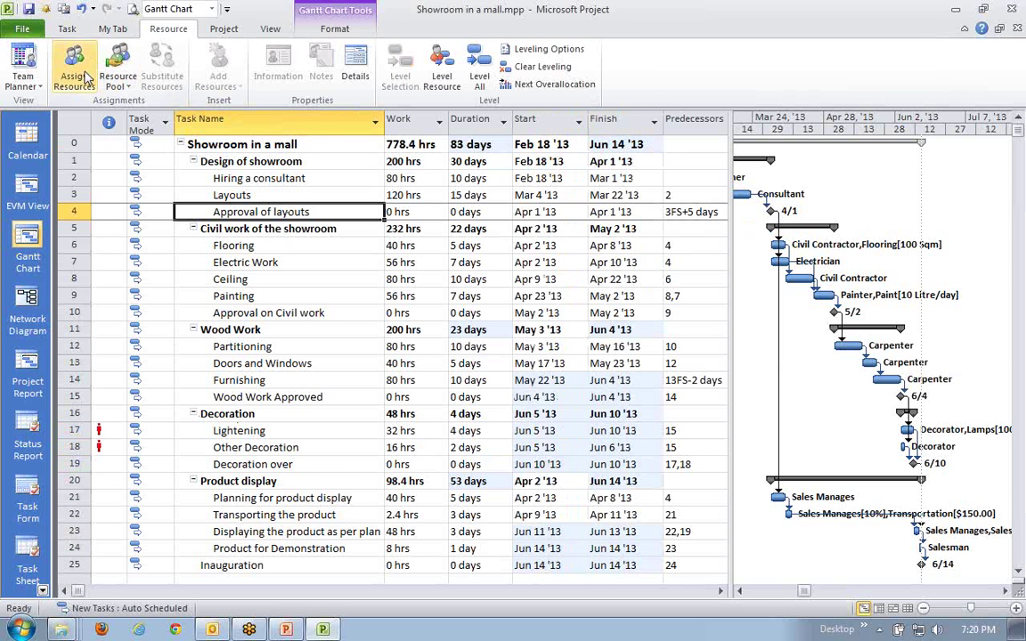
click(944, 465)
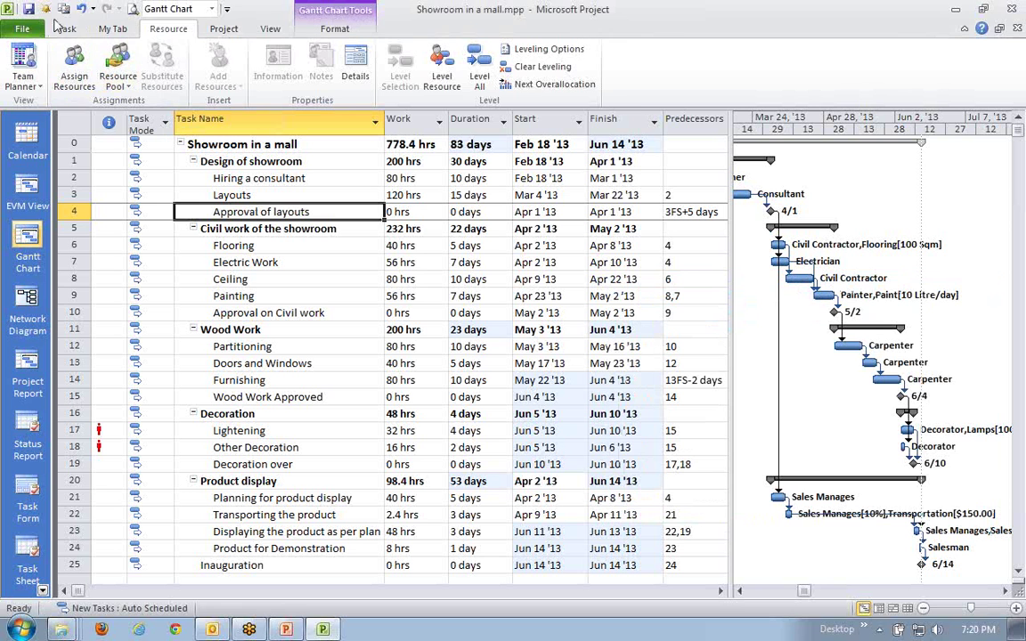
click(67, 28)
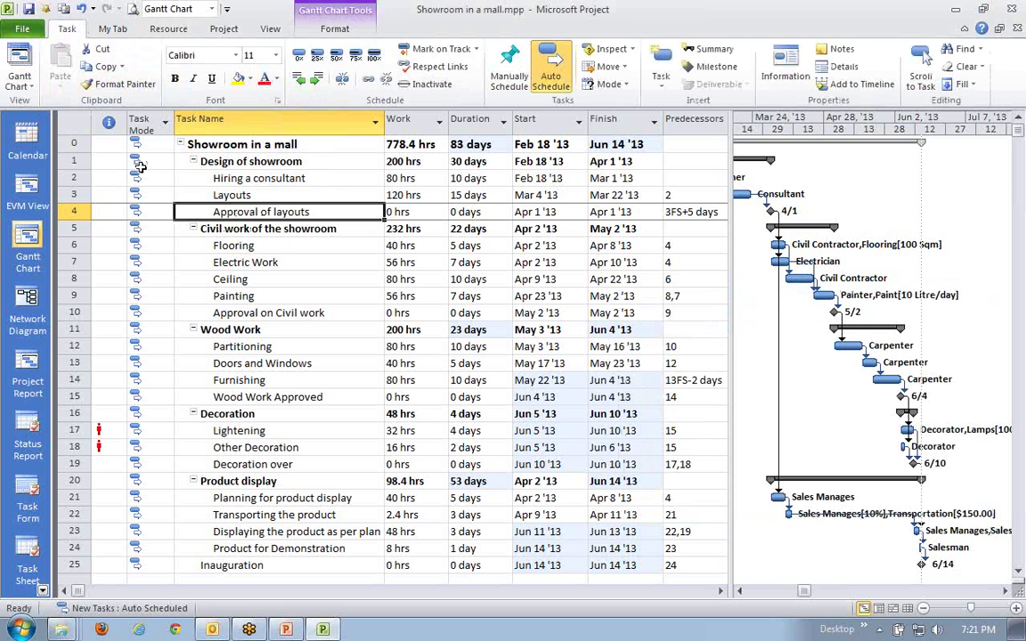
click(224, 29)
click(86, 77)
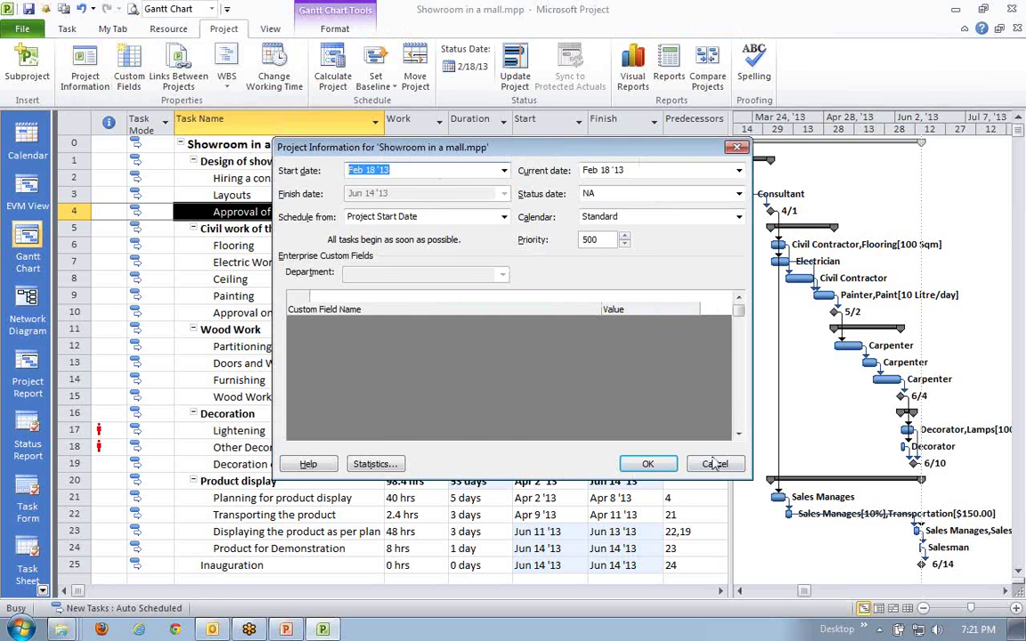
click(648, 464)
- Examine the finish date of the Approval on Civil work milestone and the wood work and decoration tasks that follow it
click(343, 278)
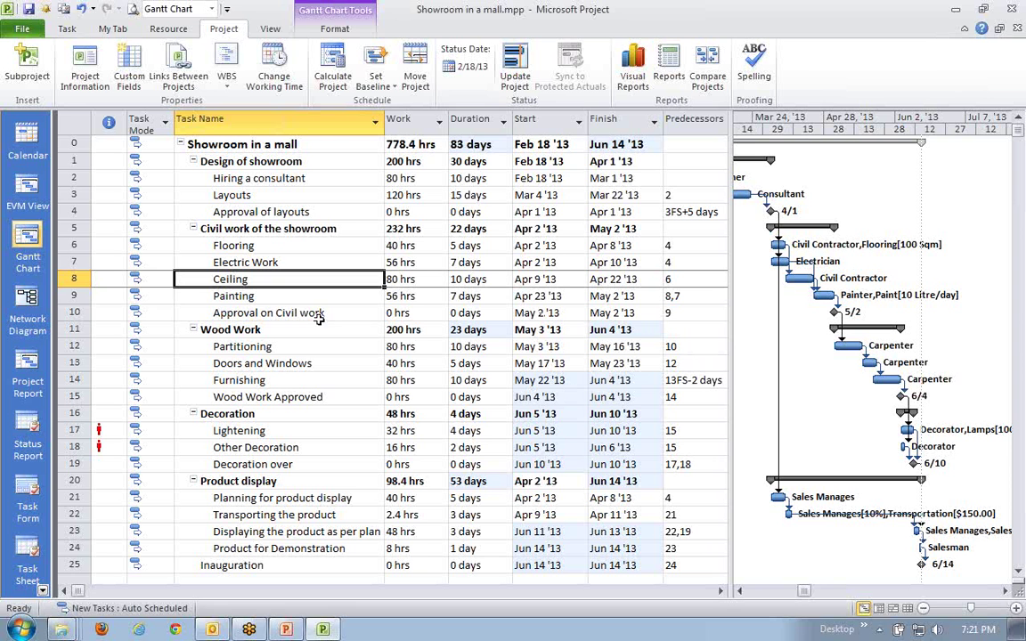
click(290, 313)
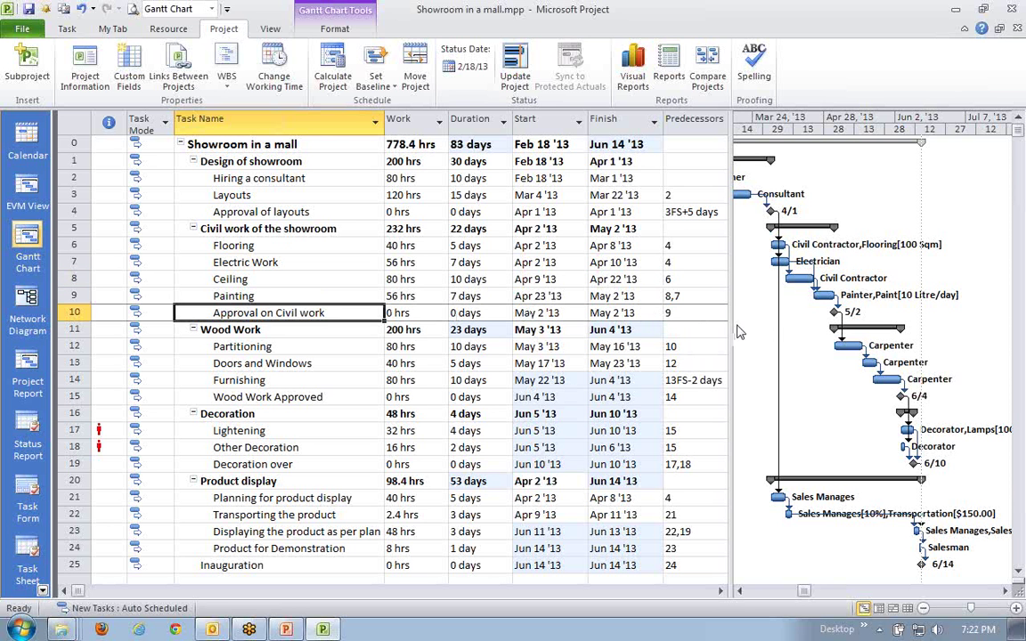
click(658, 315)
click(656, 313)
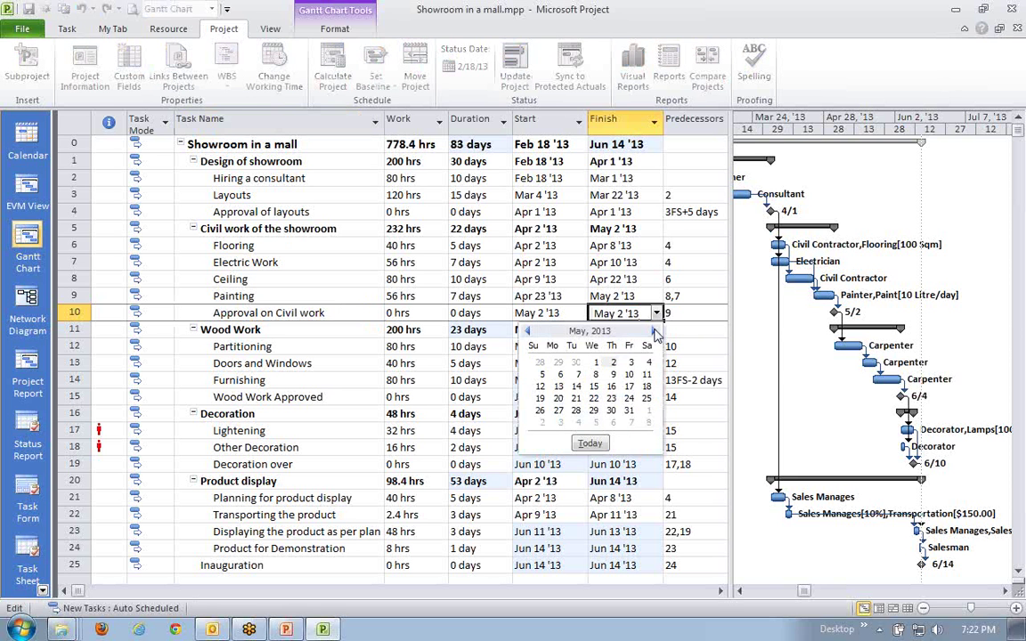
click(323, 314)
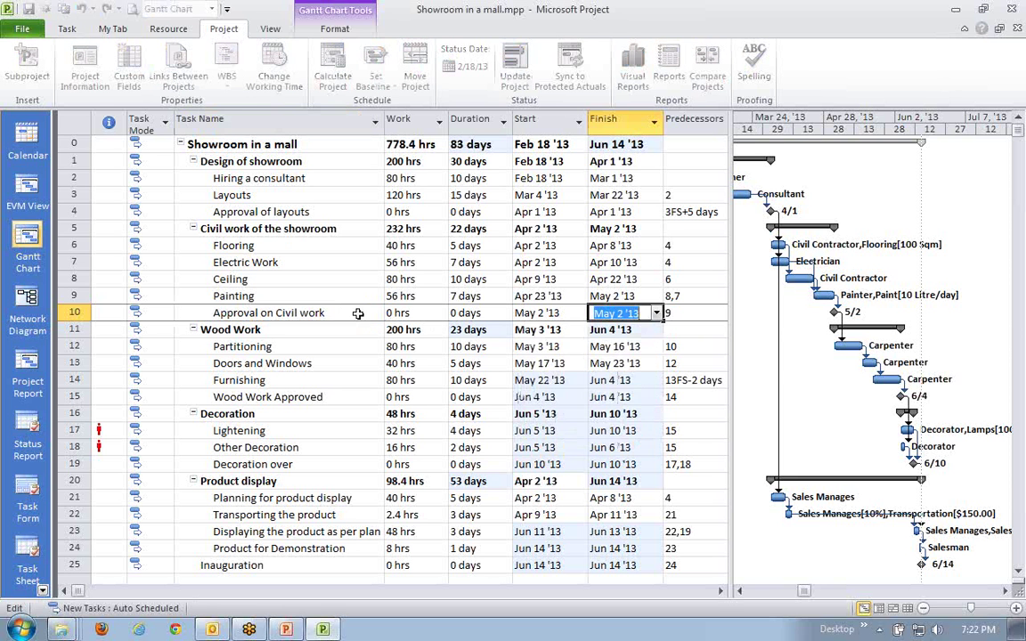
click(320, 314)
click(324, 282)
click(326, 329)
click(320, 363)
click(277, 414)
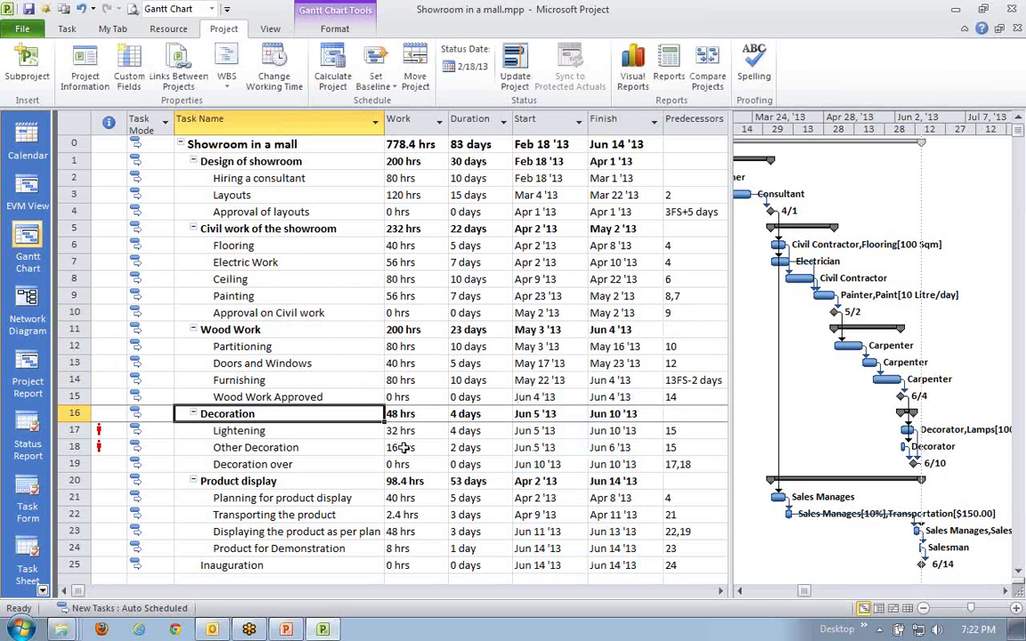
scroll(403, 448, down, 1)
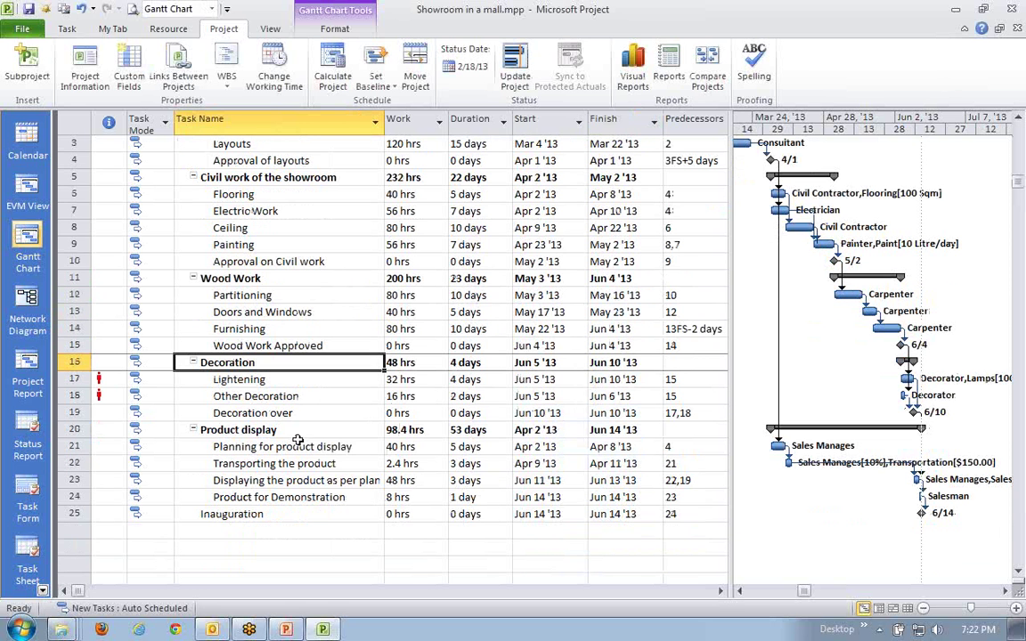
click(648, 346)
click(656, 346)
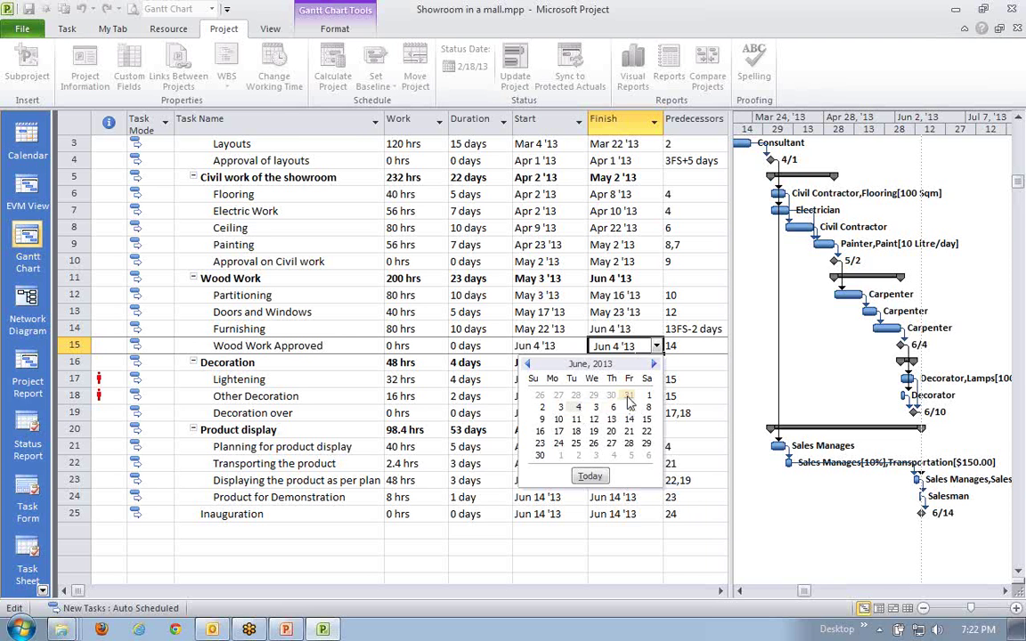
click(306, 356)
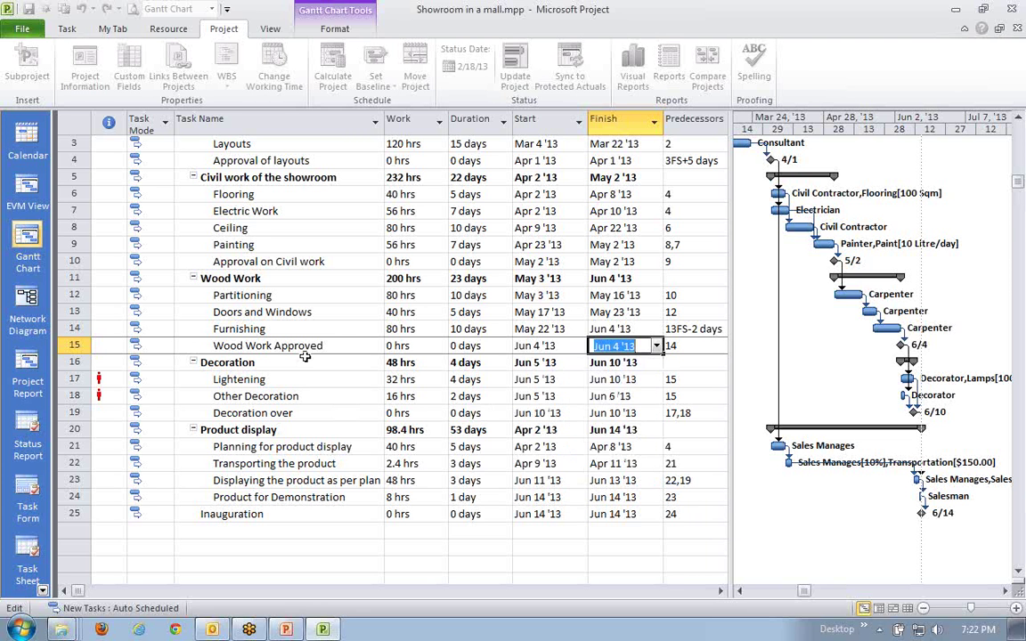
click(317, 347)
- Try to set the start date of the Wood Work Approved milestone to May 31 '13 and cancel the Planning Wizard
click(594, 349)
click(583, 351)
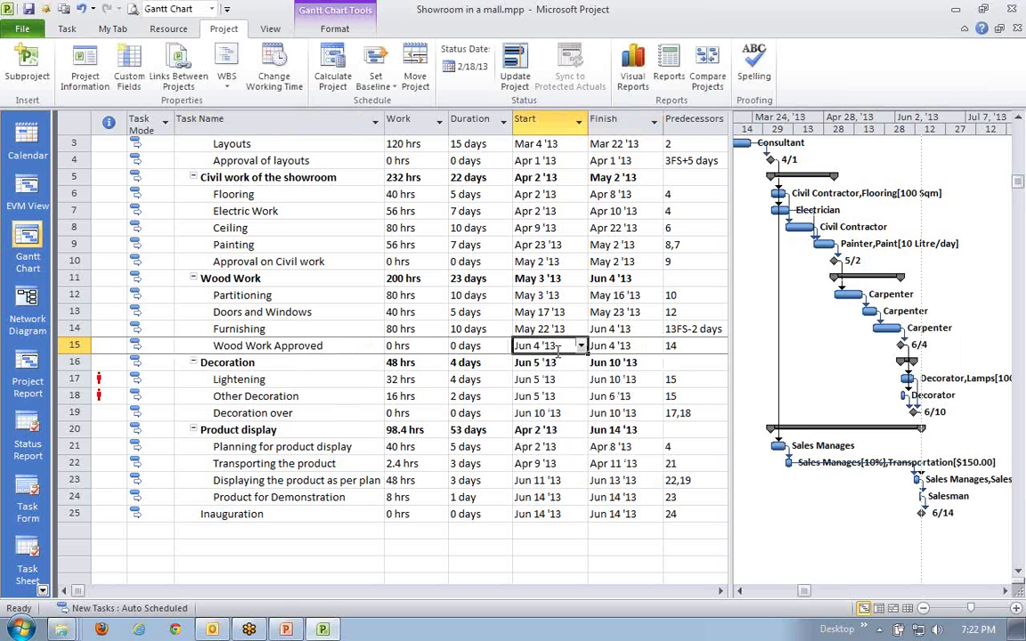
click(582, 348)
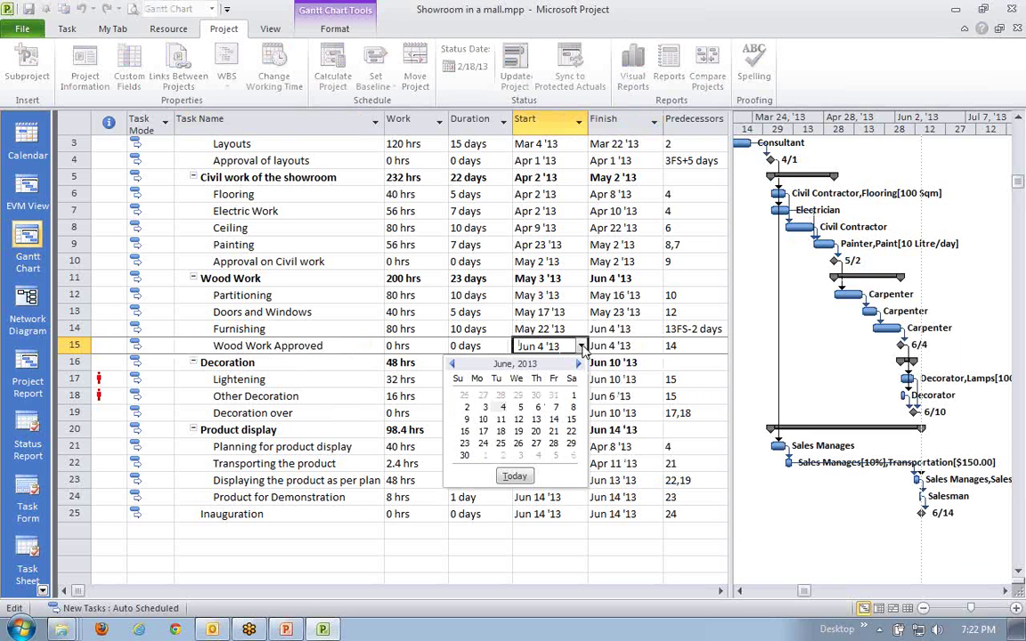
click(554, 399)
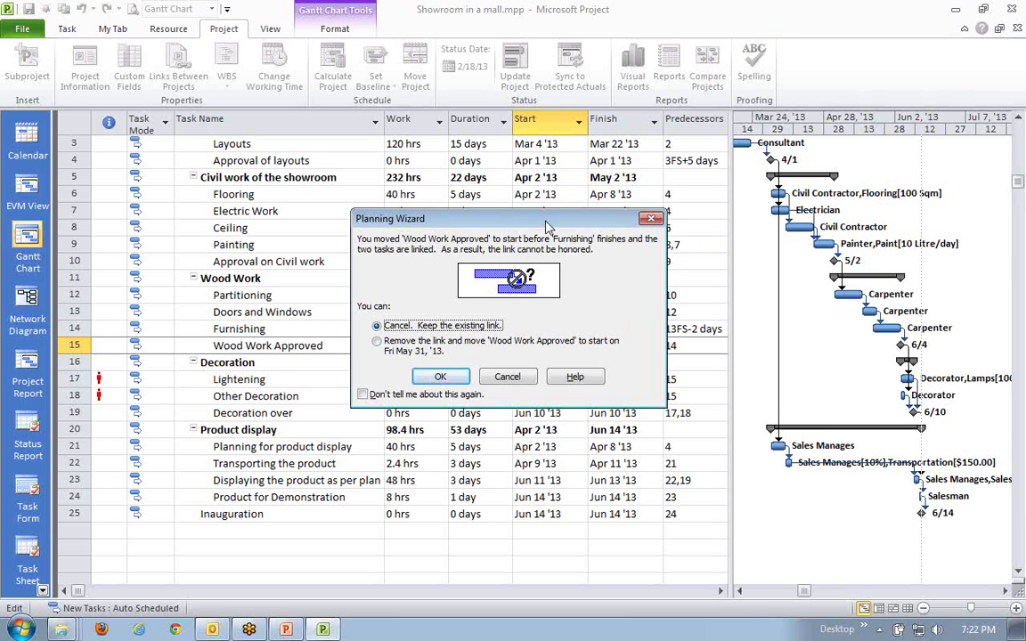
drag(492, 217, 361, 385)
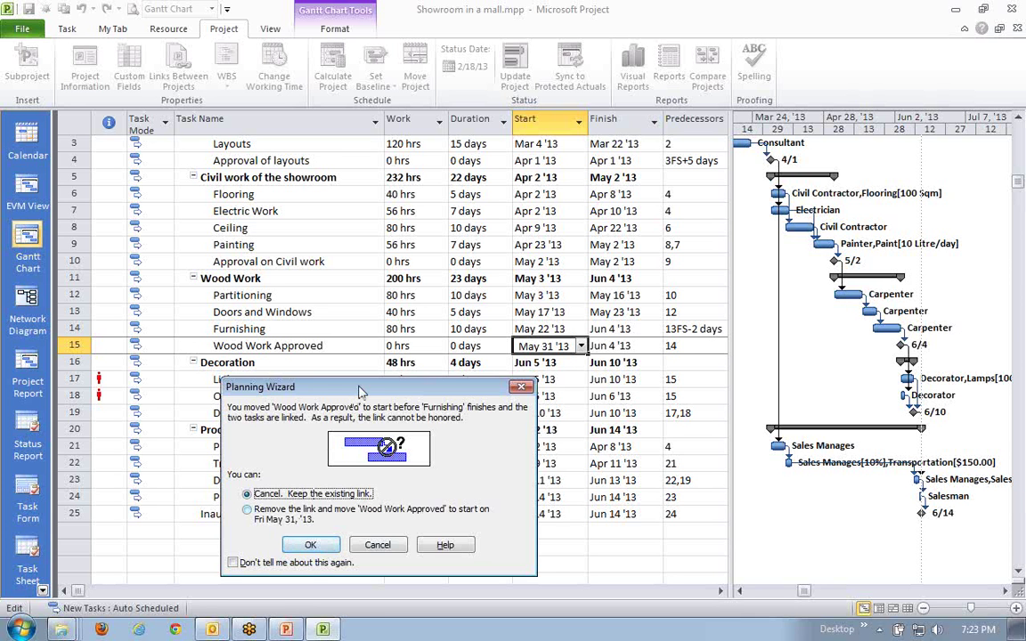
drag(381, 389, 376, 384)
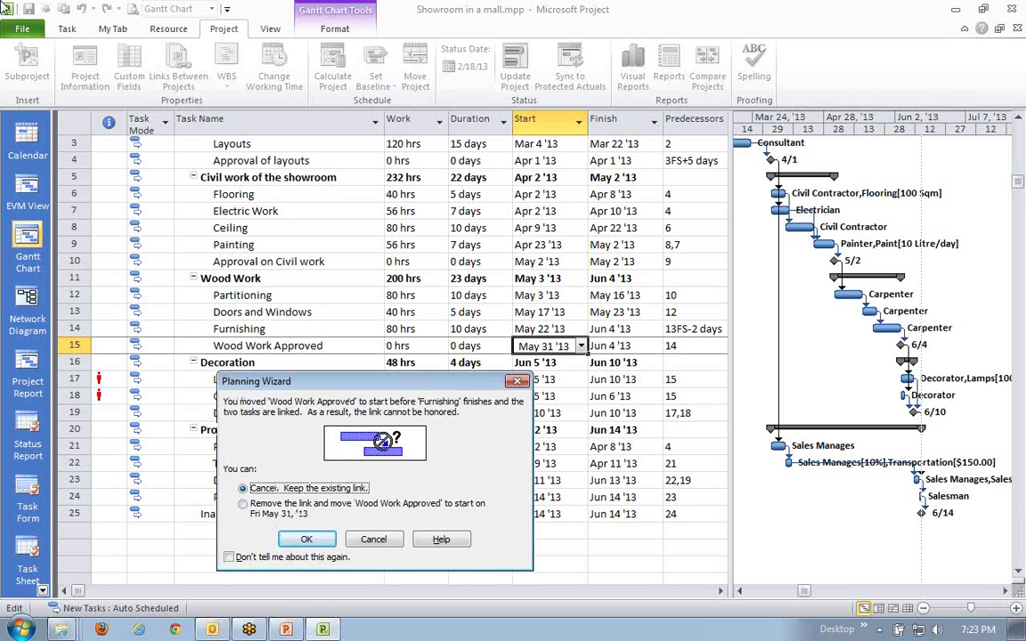
click(373, 539)
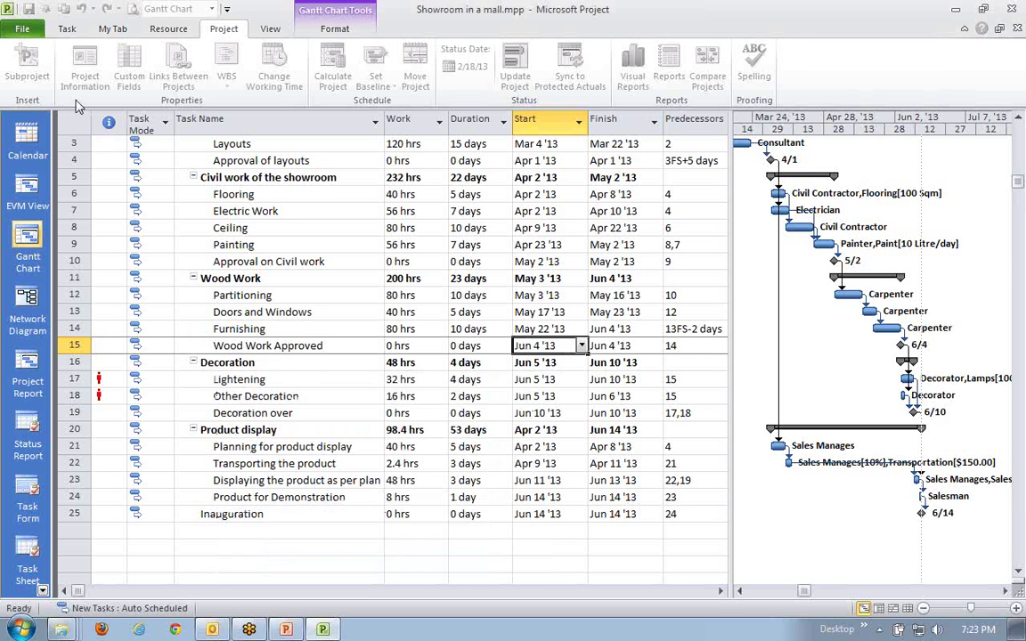
- Examine the advanced project options, especially the Planning Wizard advice settings, and leave them without changes
click(25, 30)
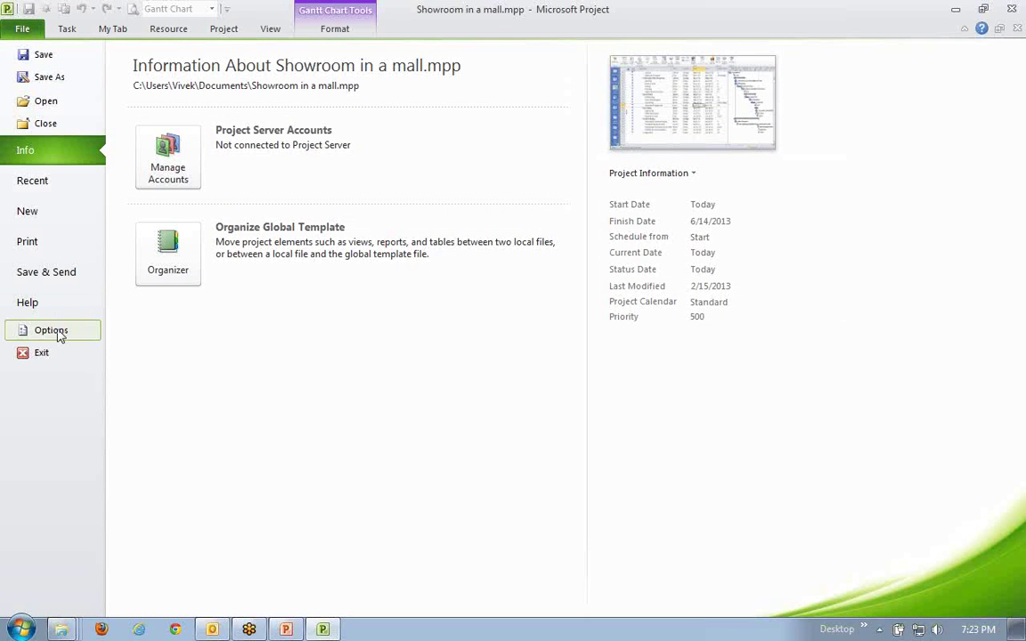
click(51, 328)
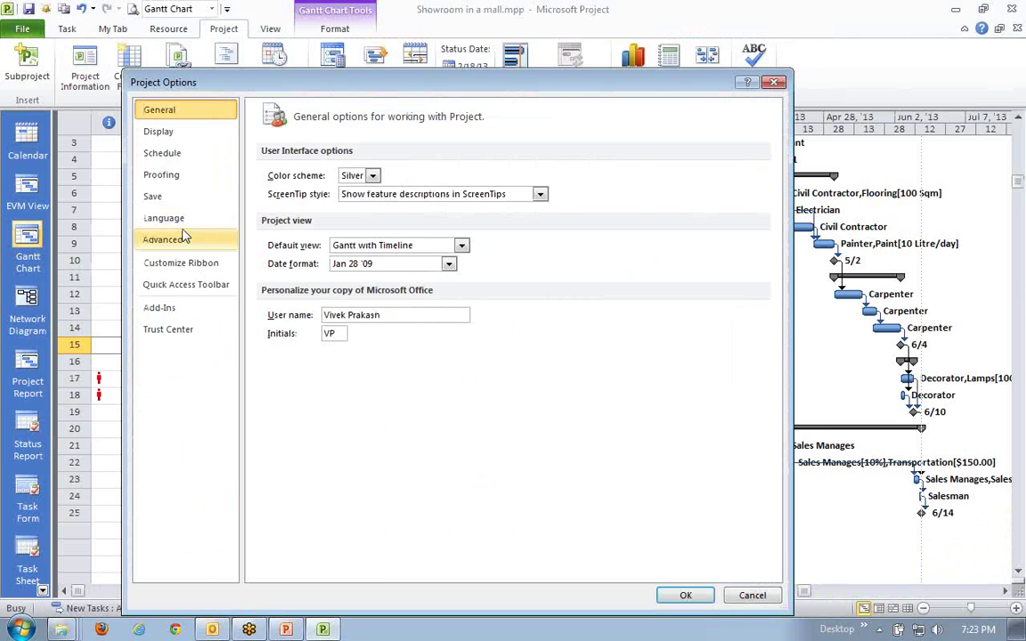
click(184, 240)
scroll(603, 404, down, 3)
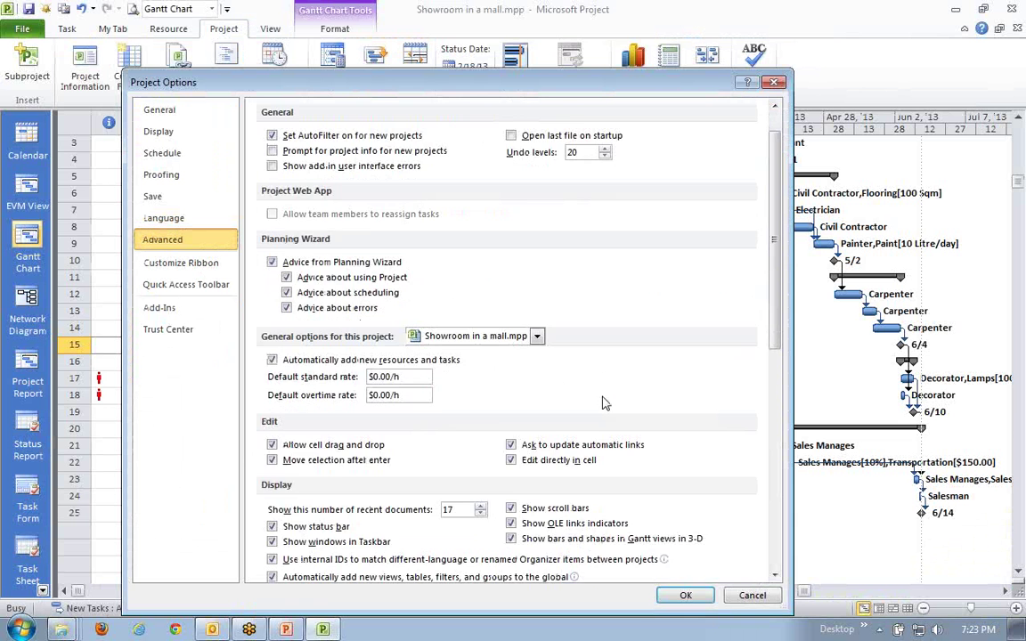
scroll(659, 428, down, 2)
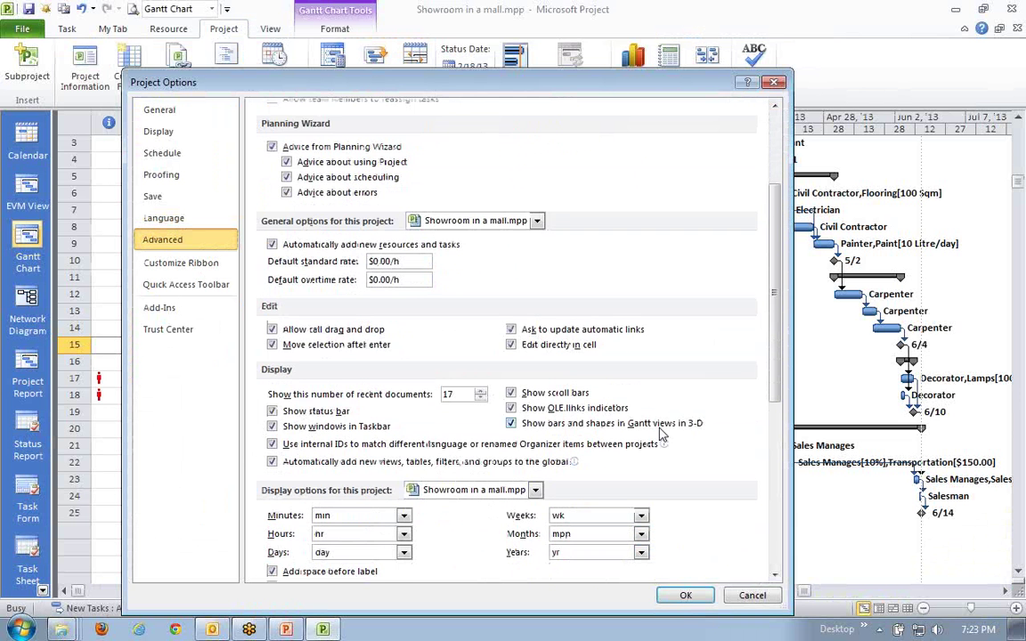
scroll(661, 433, down, 7)
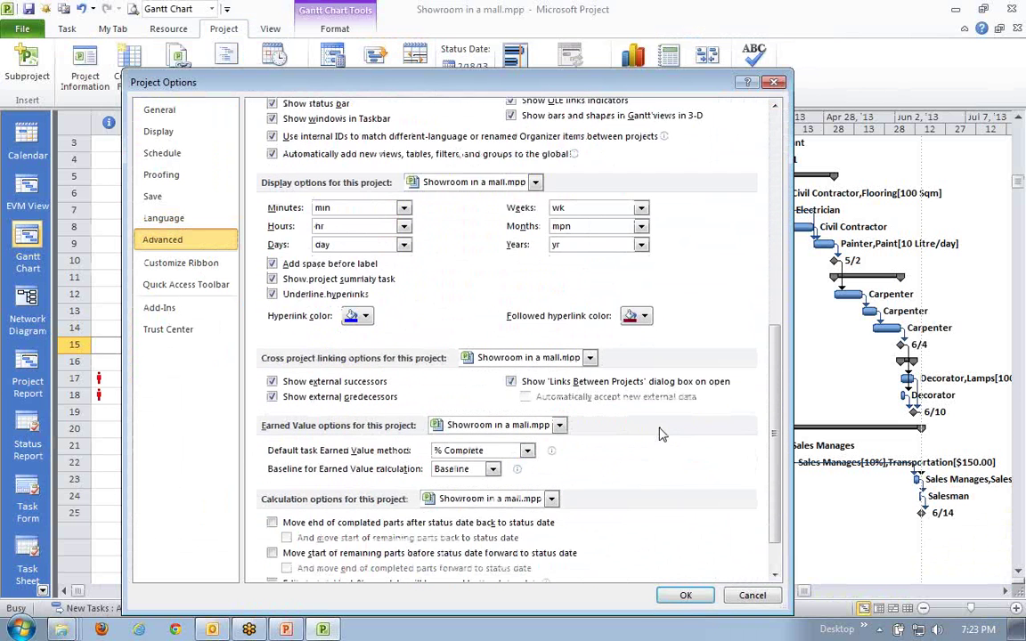
scroll(661, 434, down, 2)
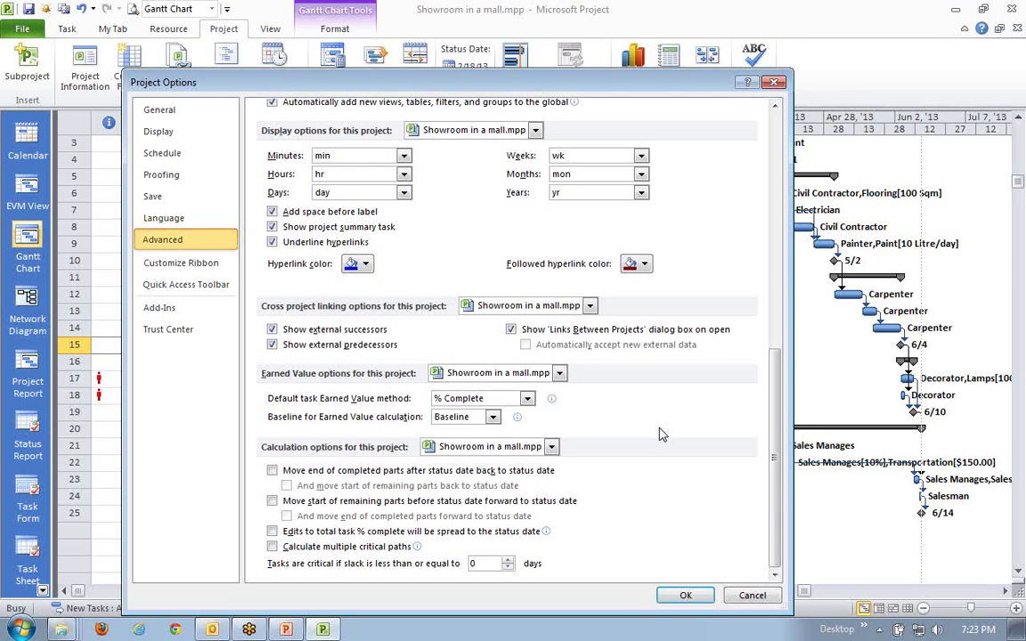
scroll(660, 434, up, 5)
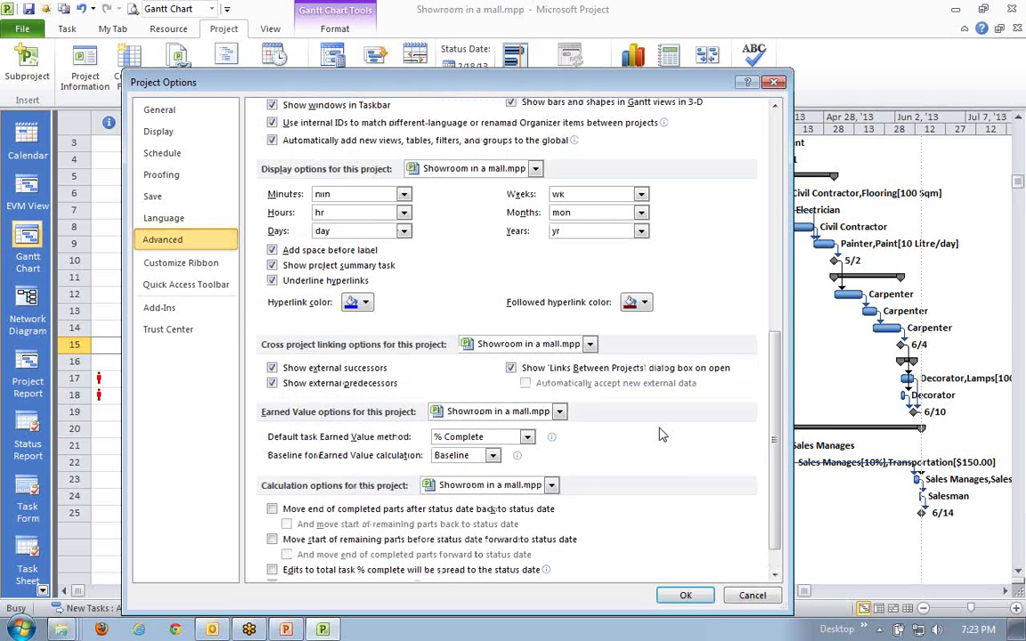
scroll(661, 434, up, 8)
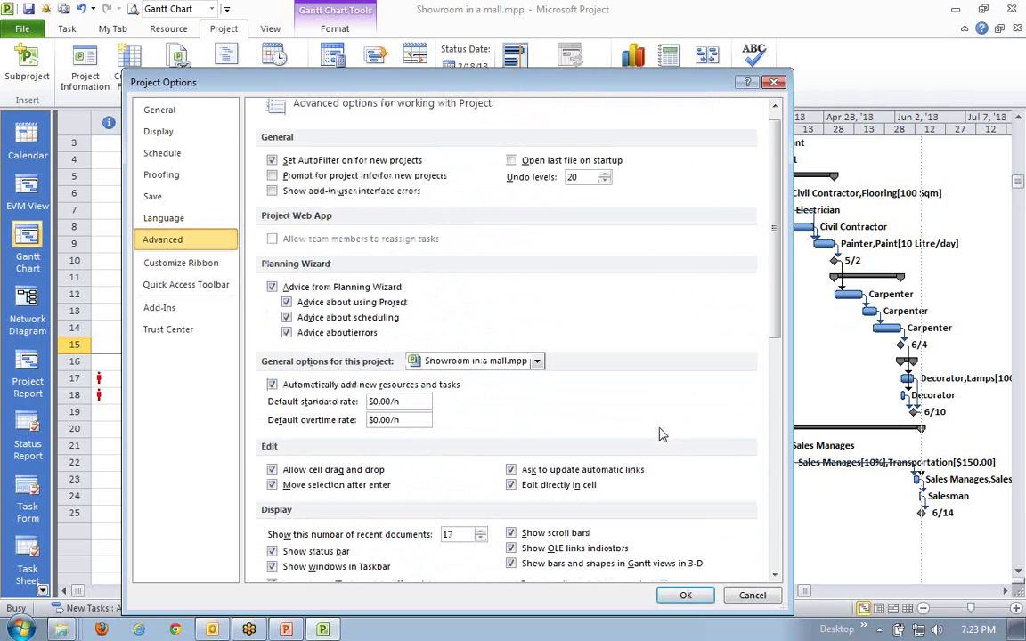
scroll(661, 434, up, 1)
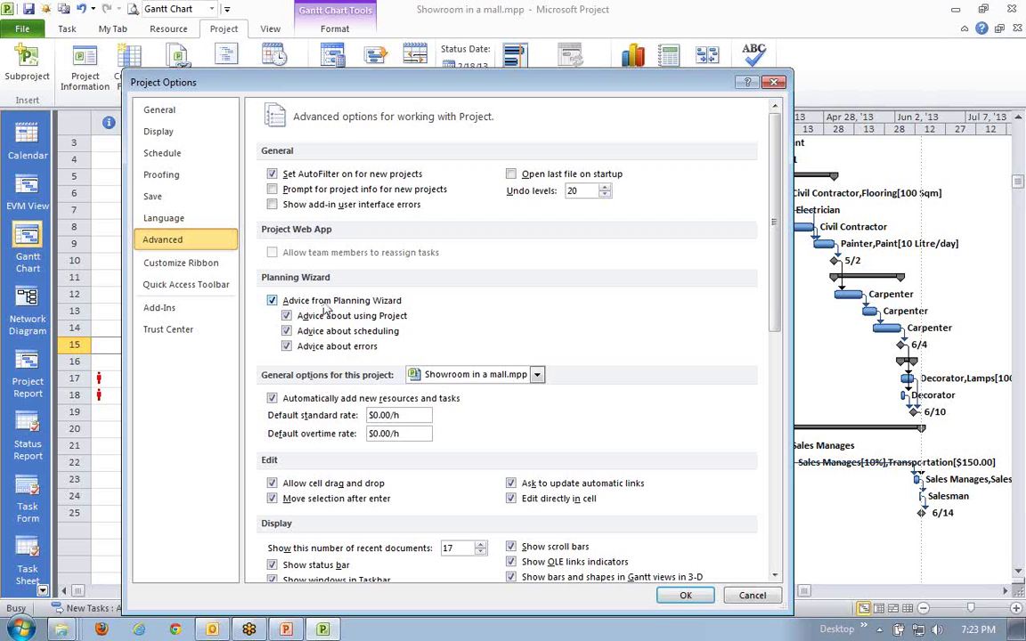
click(748, 597)
- Try again to start Wood Work Approved on May 31 '13, choose to remove the link to Furnishing, and cancel the change
click(312, 346)
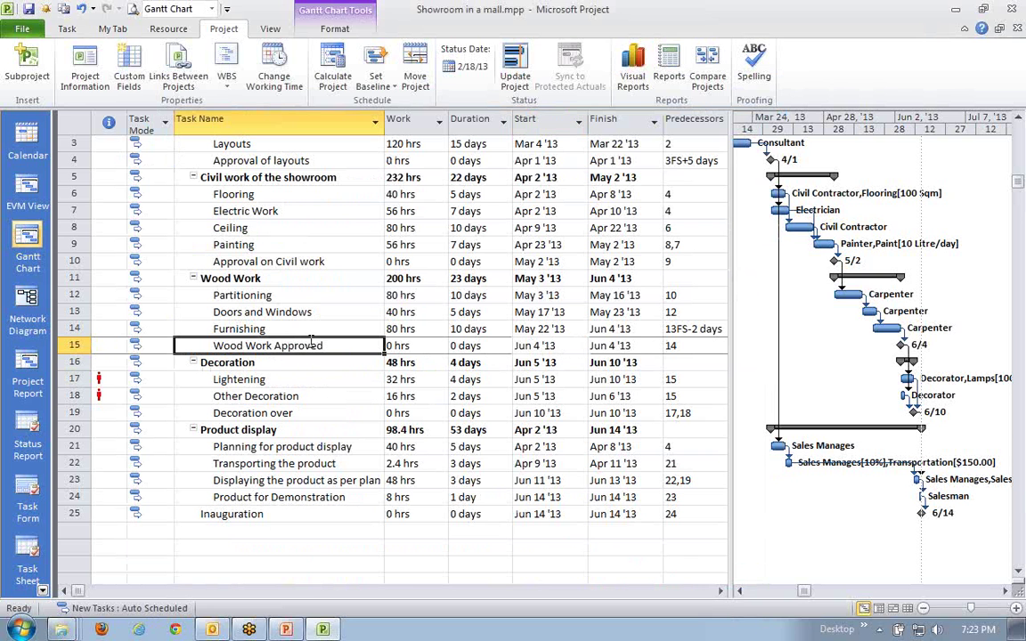
click(551, 346)
click(581, 345)
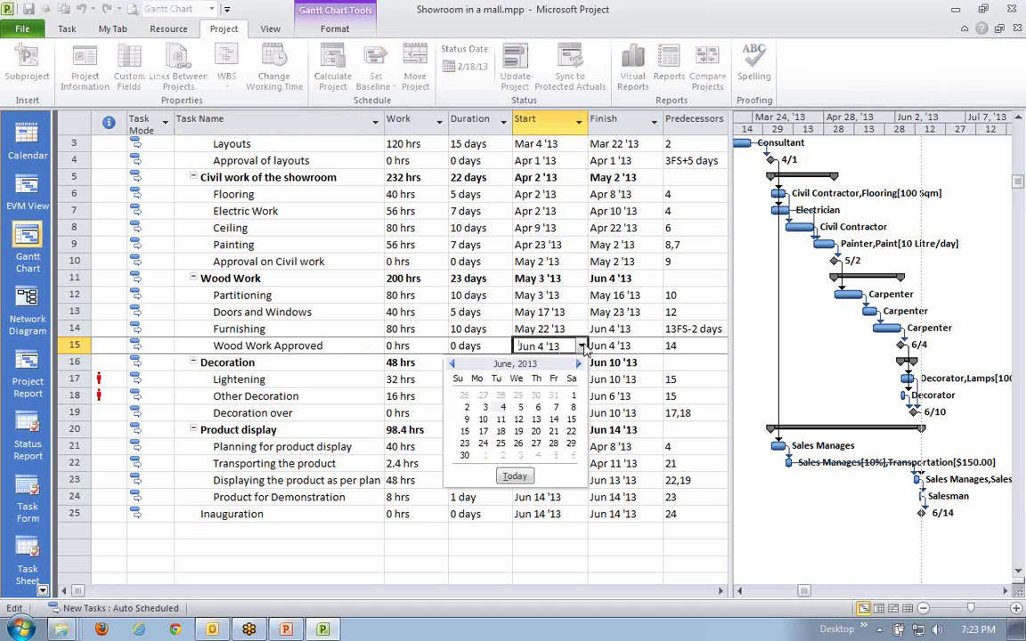
click(553, 395)
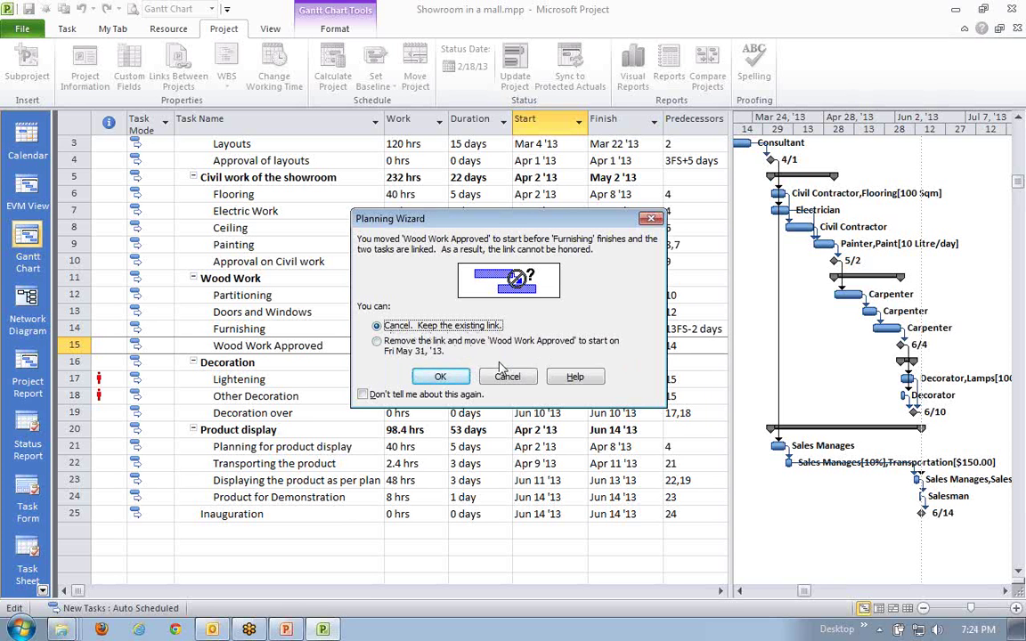
click(377, 342)
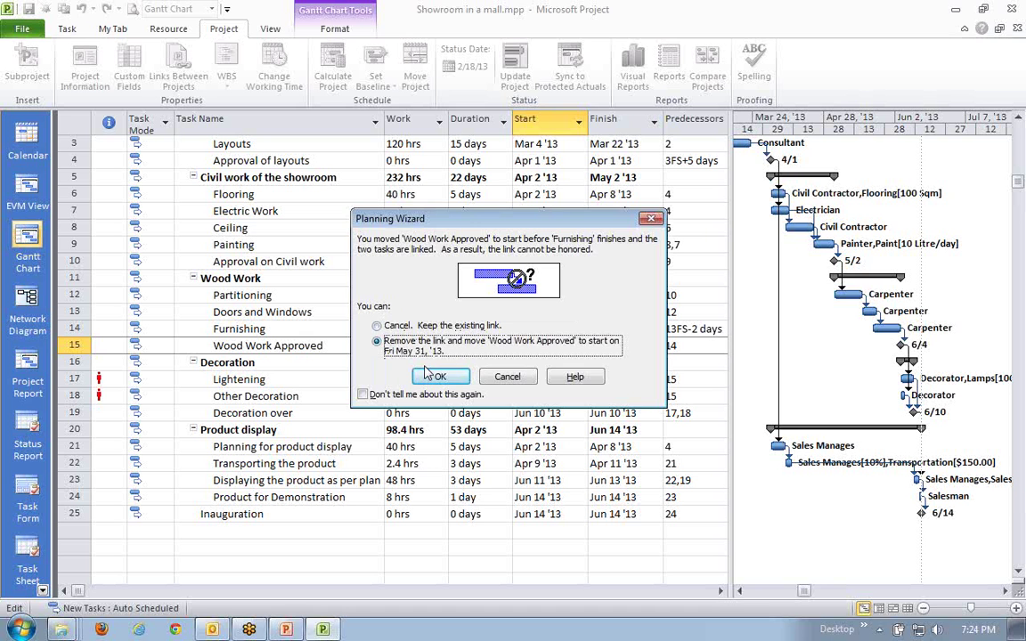
click(513, 380)
click(363, 399)
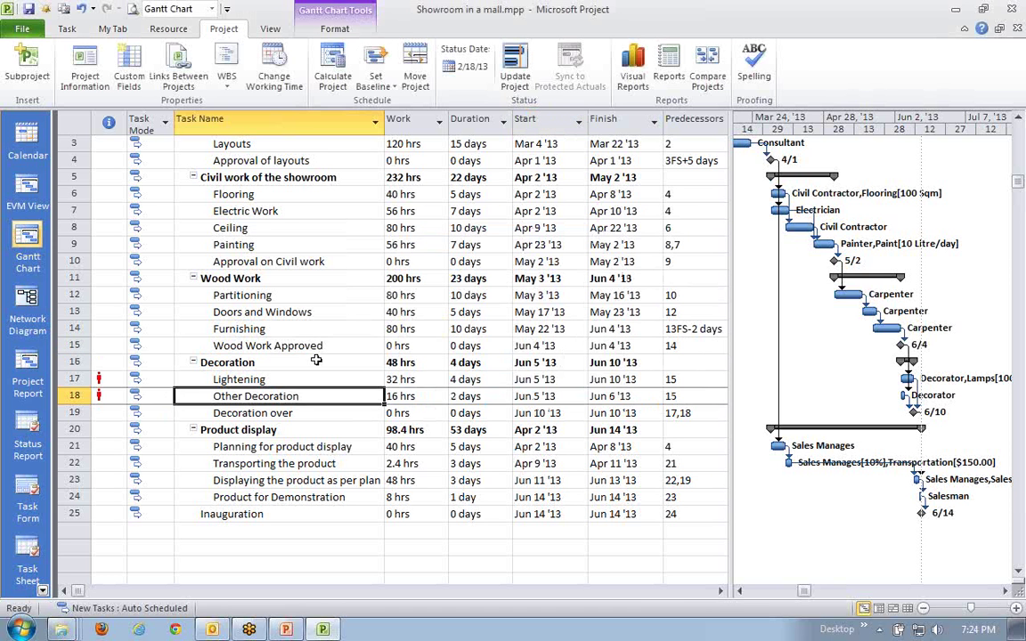
- Set the start date of Wood Work Approved to Jun 7 '13, keep its link to Furnishing, and inspect the constraint indicator
click(365, 346)
click(526, 346)
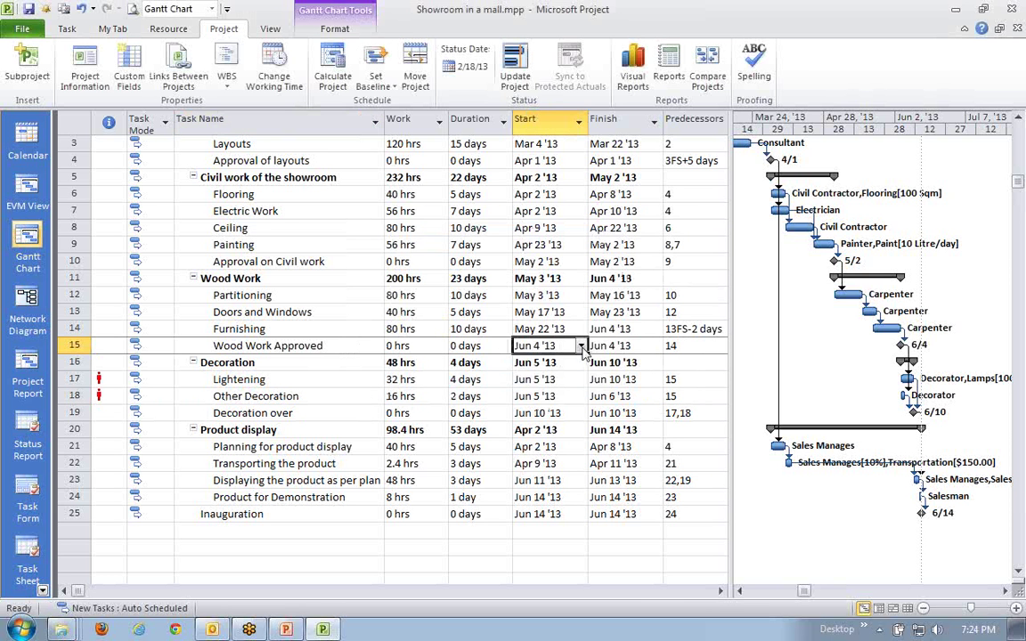
click(581, 346)
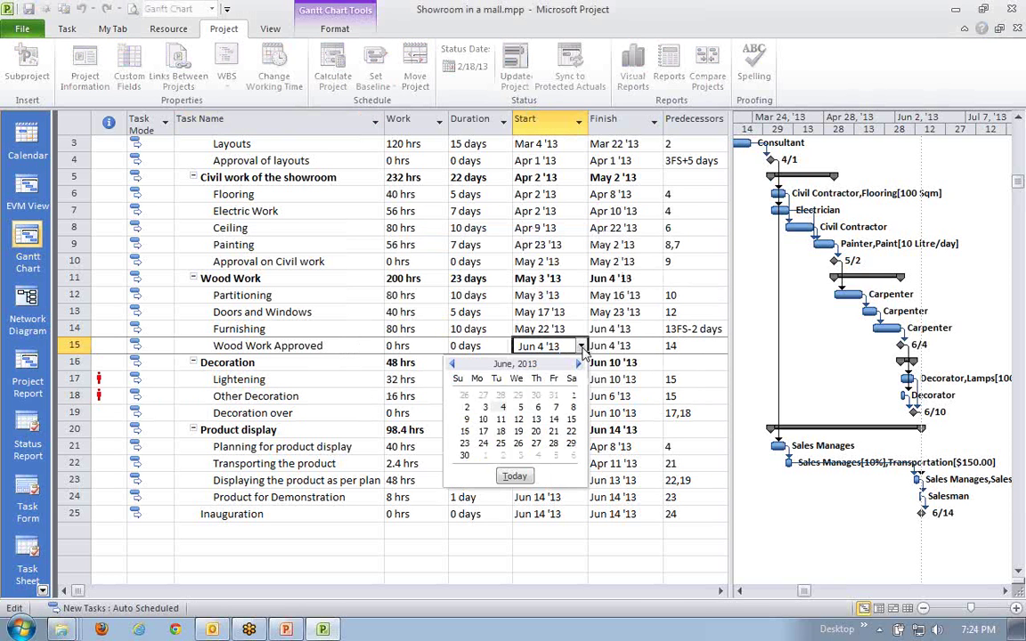
click(554, 408)
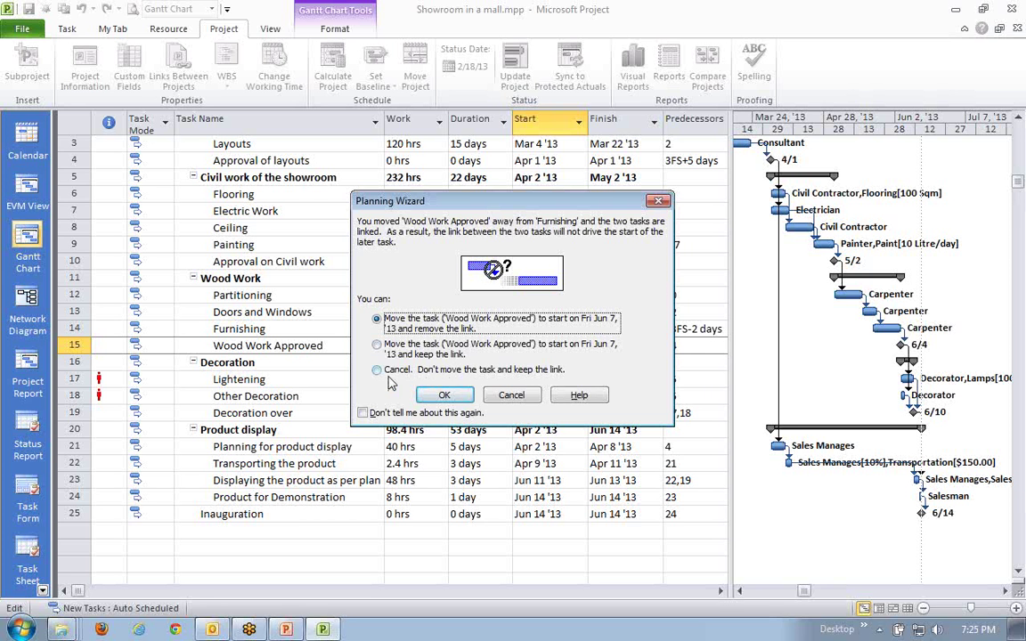
click(378, 346)
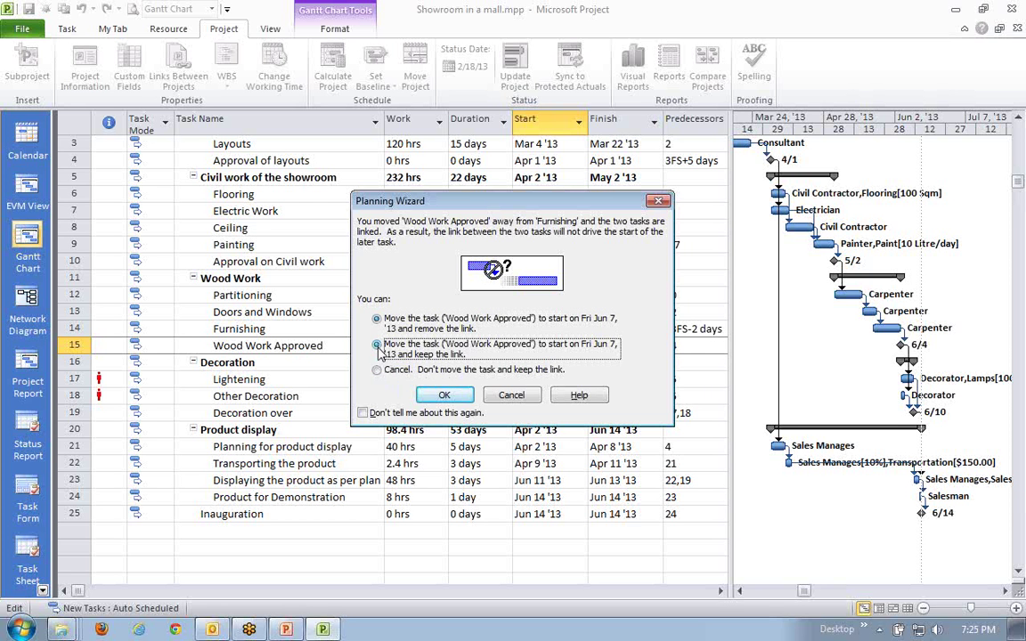
click(444, 394)
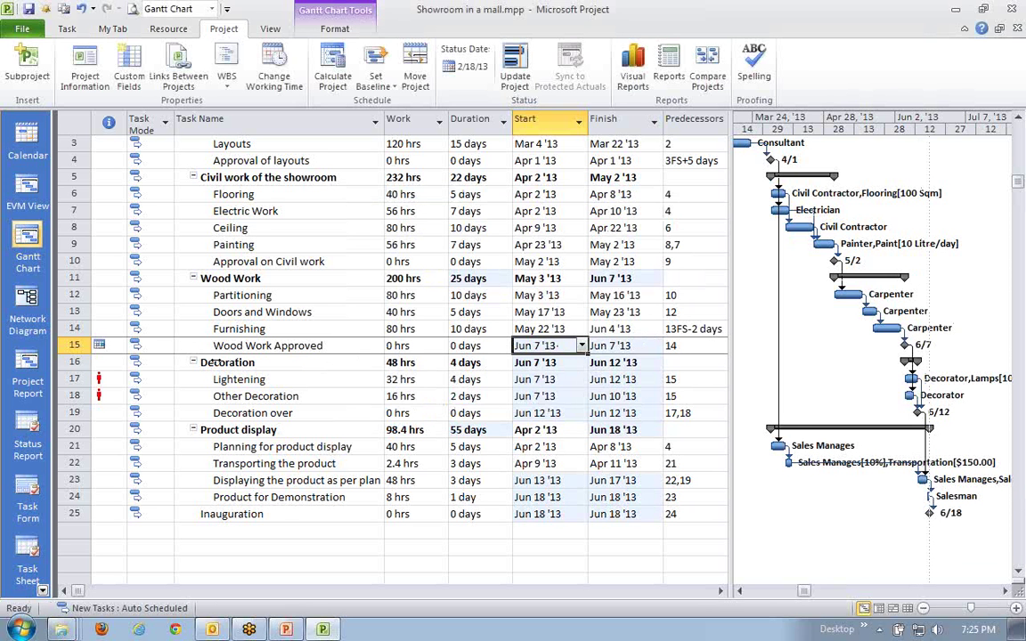
mouse_move(106, 347)
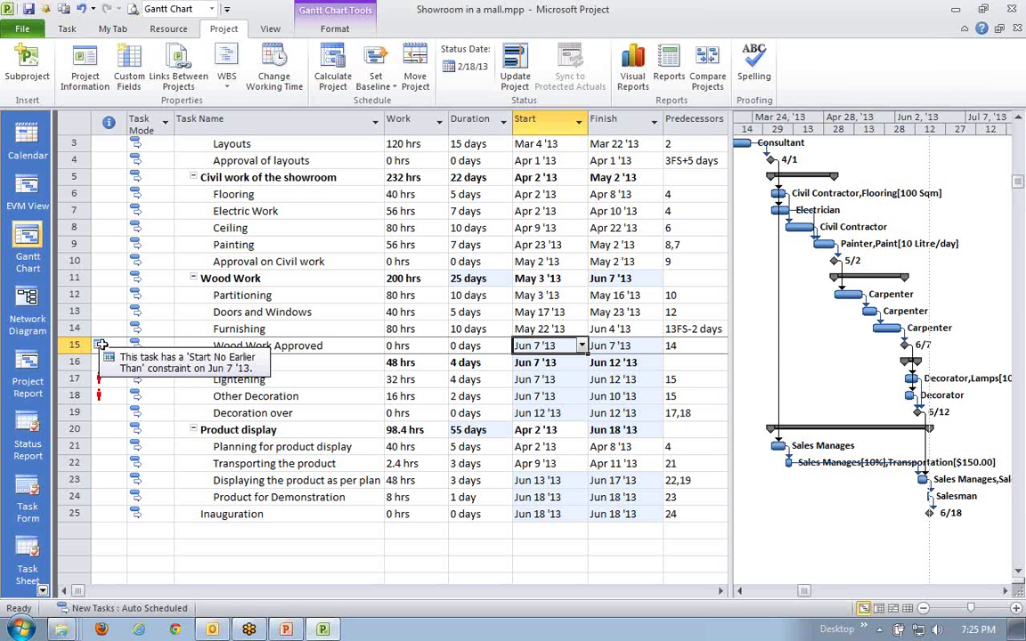
click(258, 412)
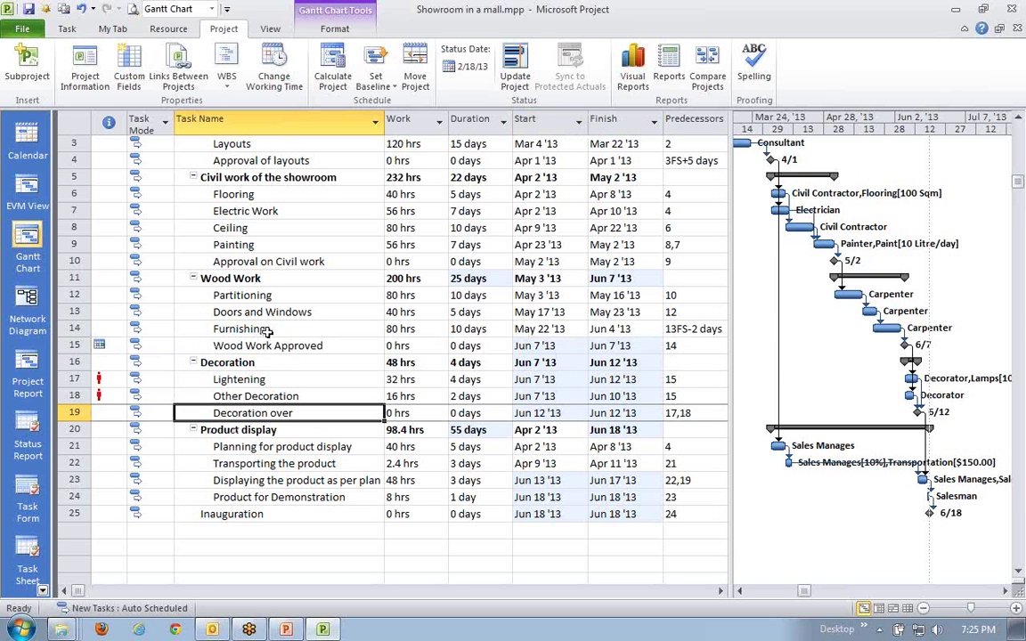
- Try a duration of 8 days for the Furnishing task, check the milestone's start, and undo the change
click(236, 329)
click(282, 427)
click(307, 329)
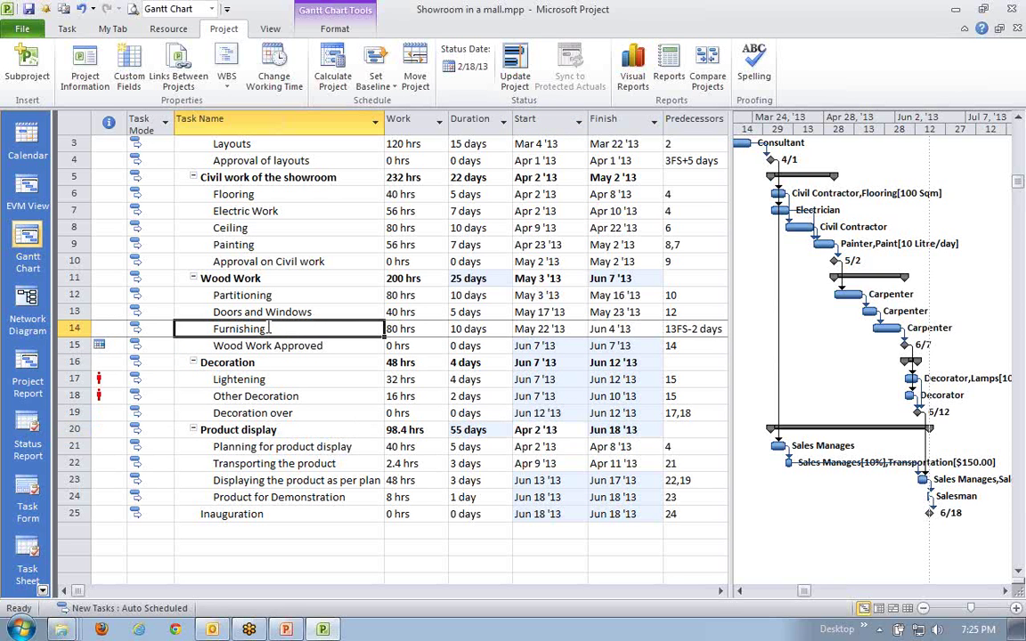
click(471, 328)
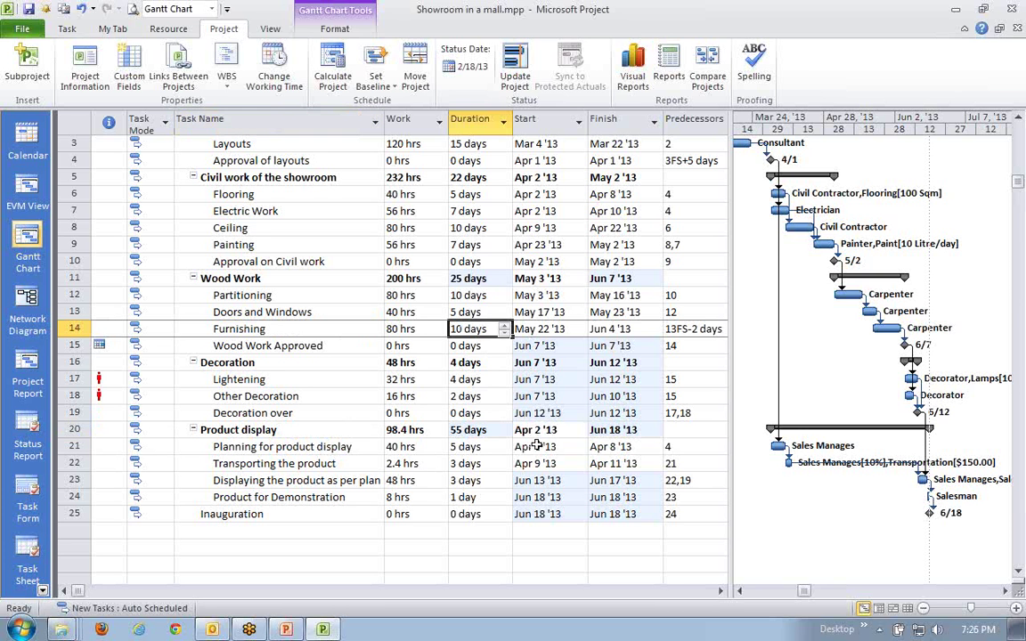
text(8)
key(Return)
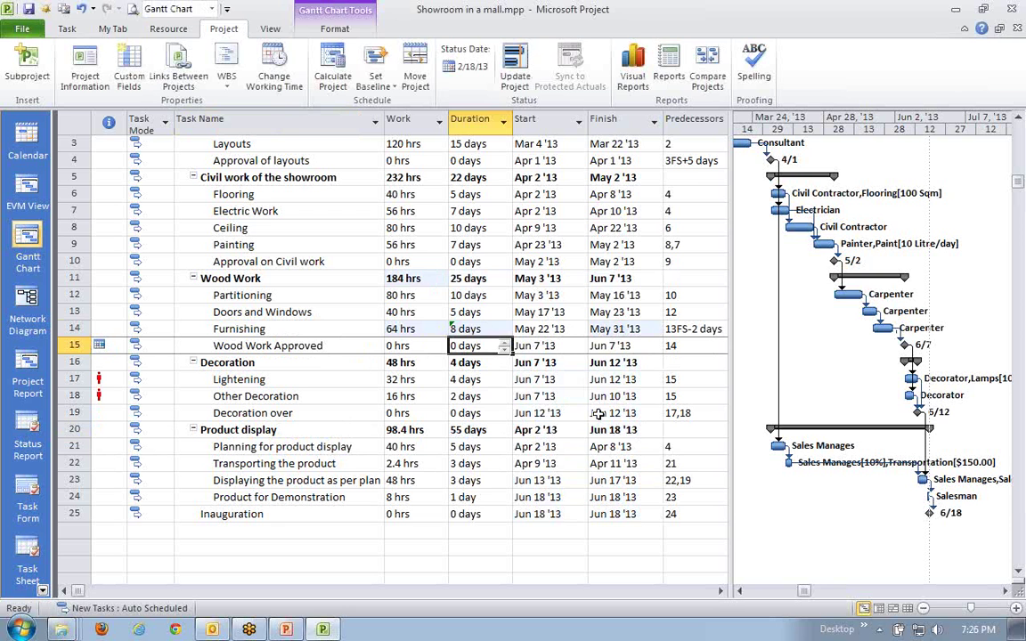
key(Tab)
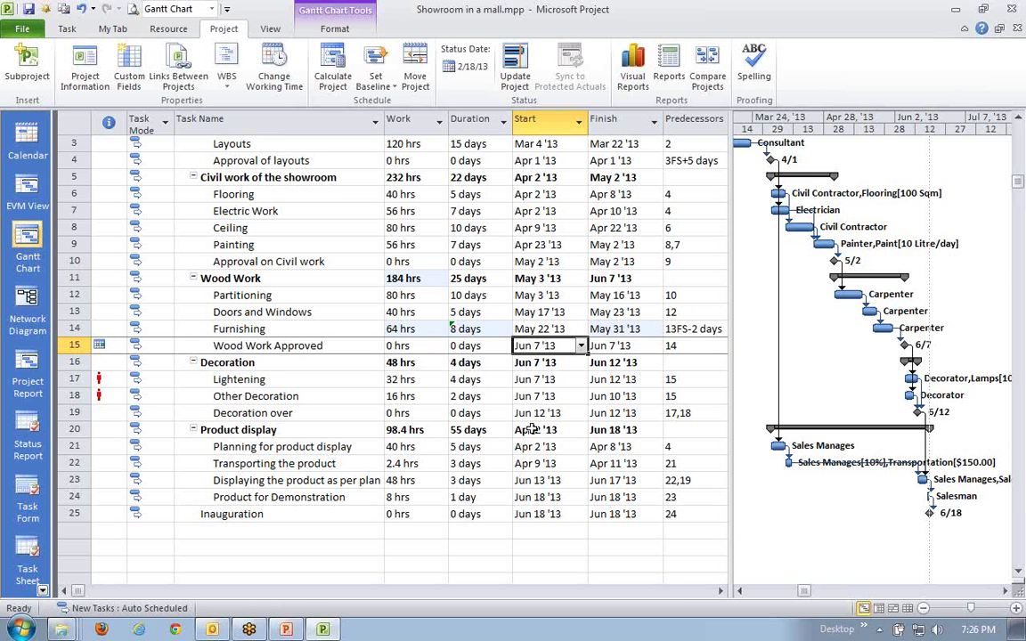
key(ctrl+z)
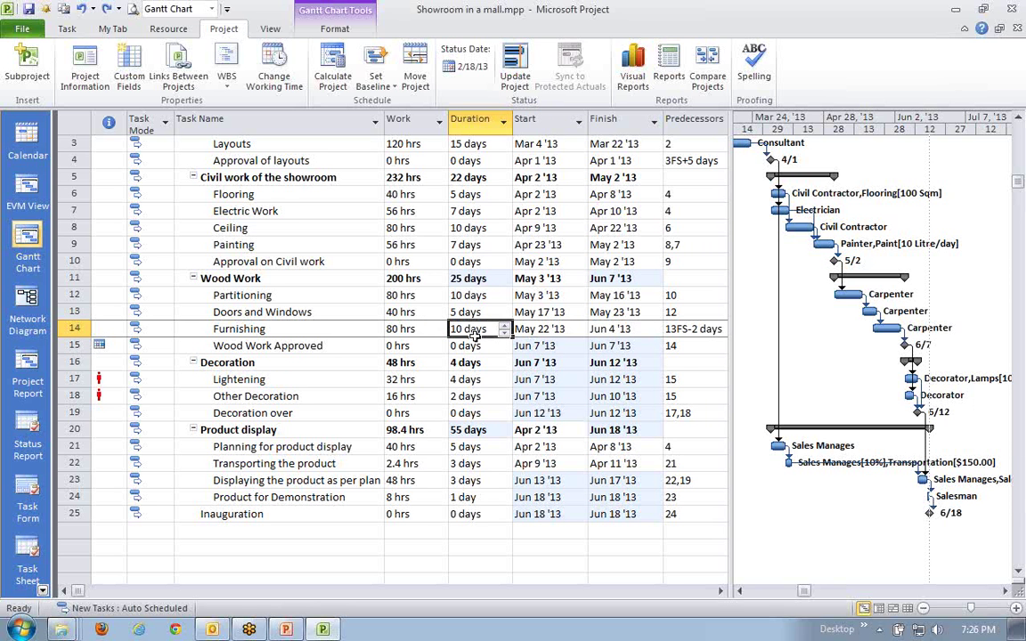
- Try durations of 12 days and 15 days for the Furnishing task
text(12)
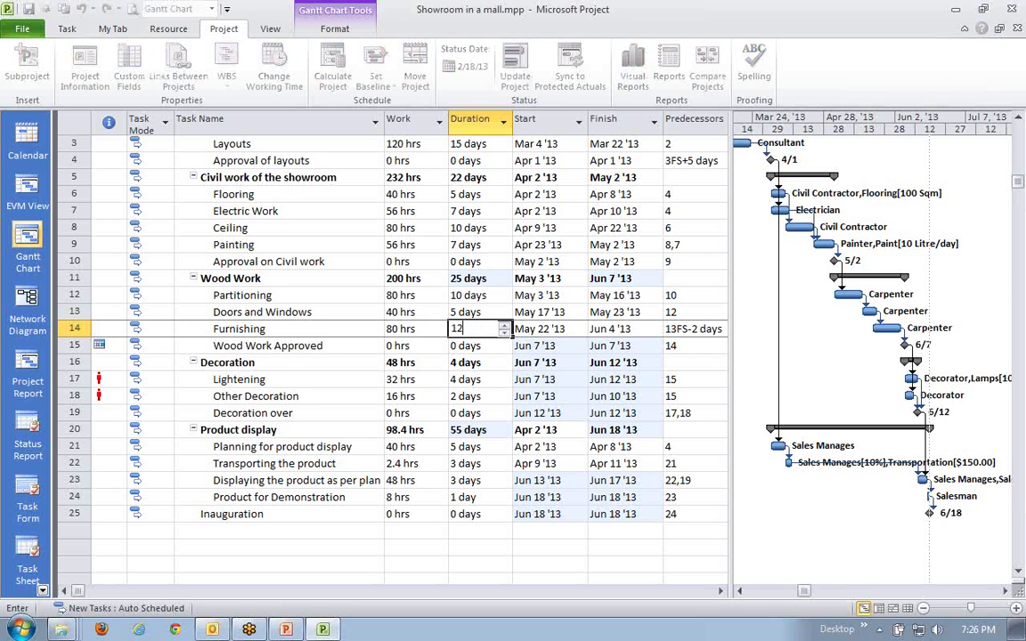
key(Return)
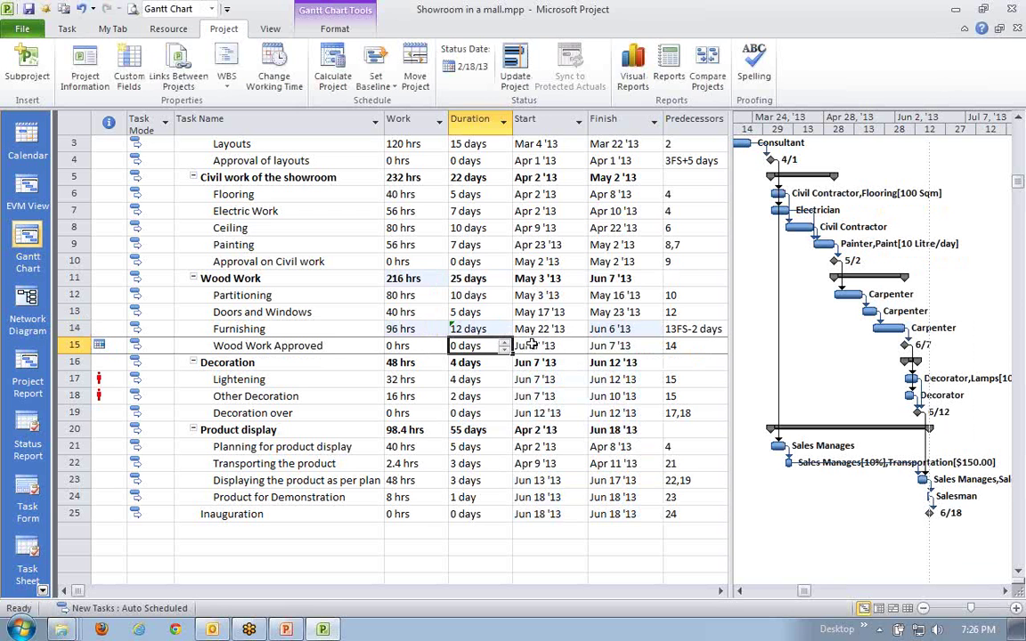
key(Up)
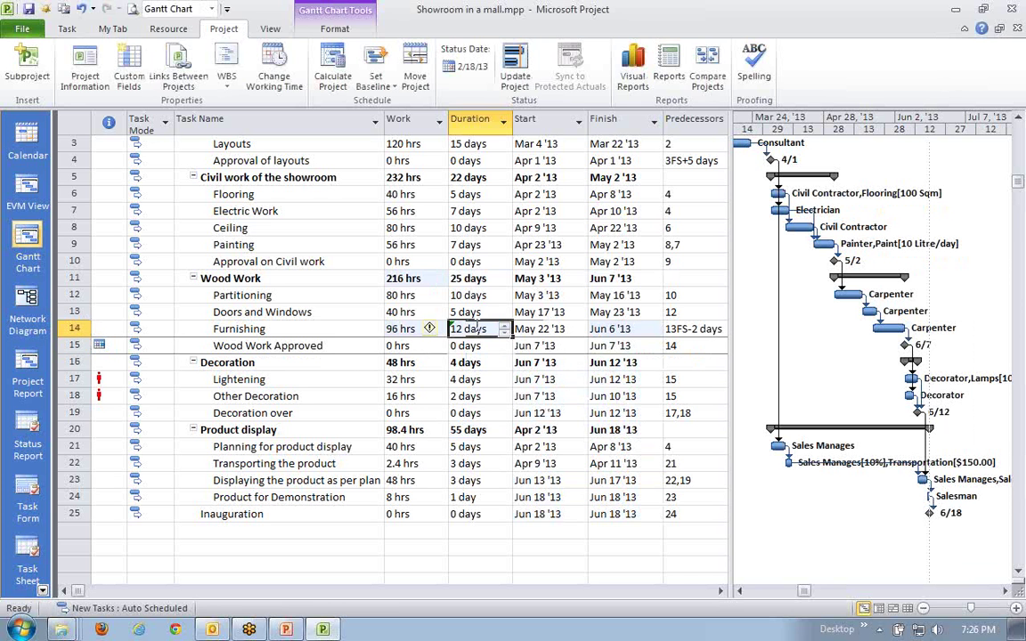
text(15)
key(Return)
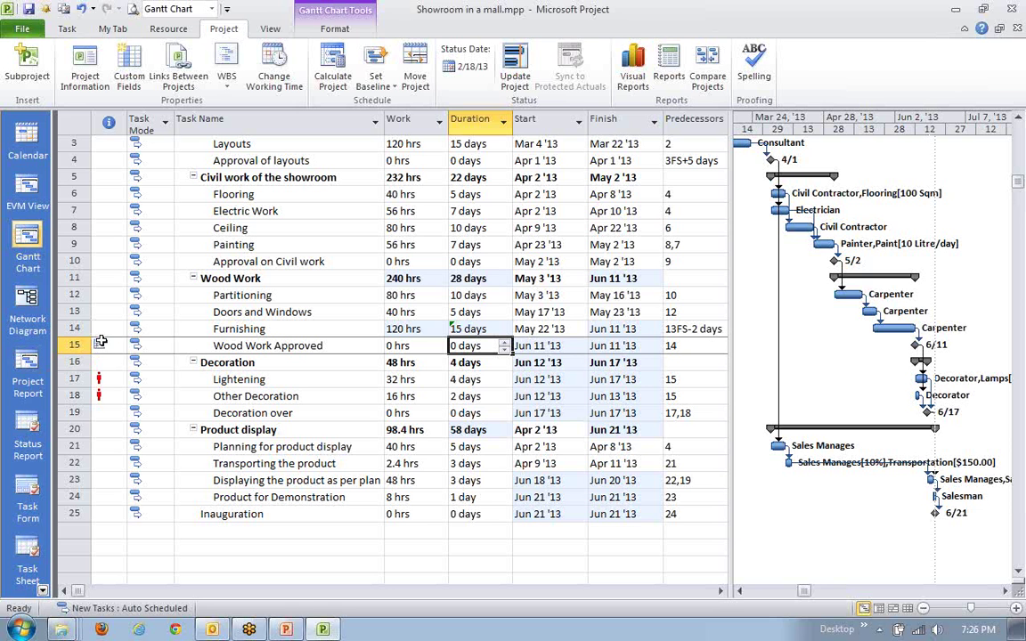
- Undo the Furnishing duration changes, keeping the Jun 7 '13 start on Wood Work Approved
mouse_move(102, 341)
click(488, 332)
click(505, 333)
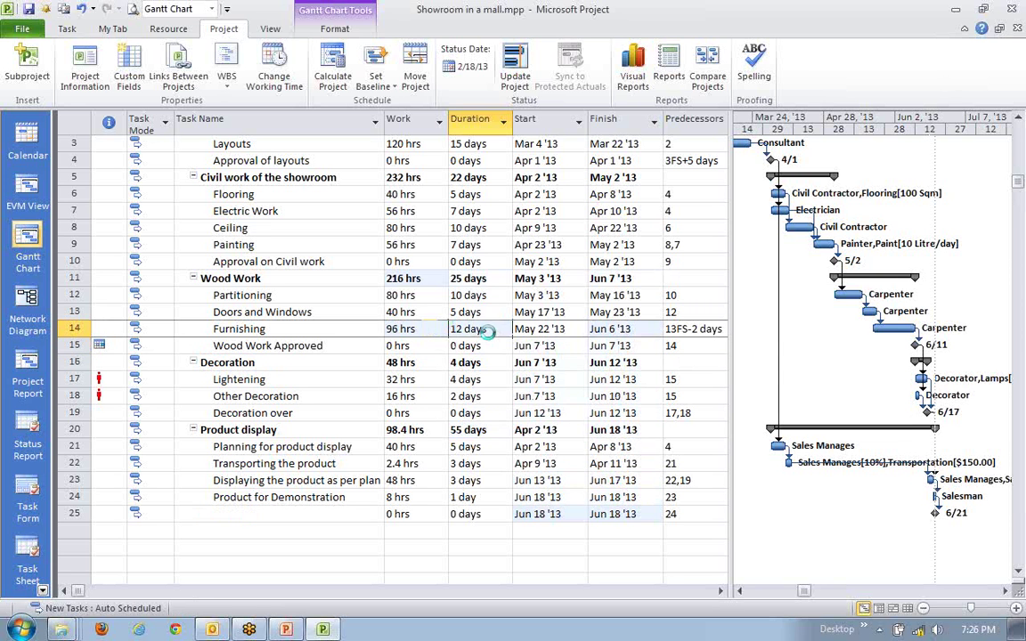
click(505, 333)
click(505, 333)
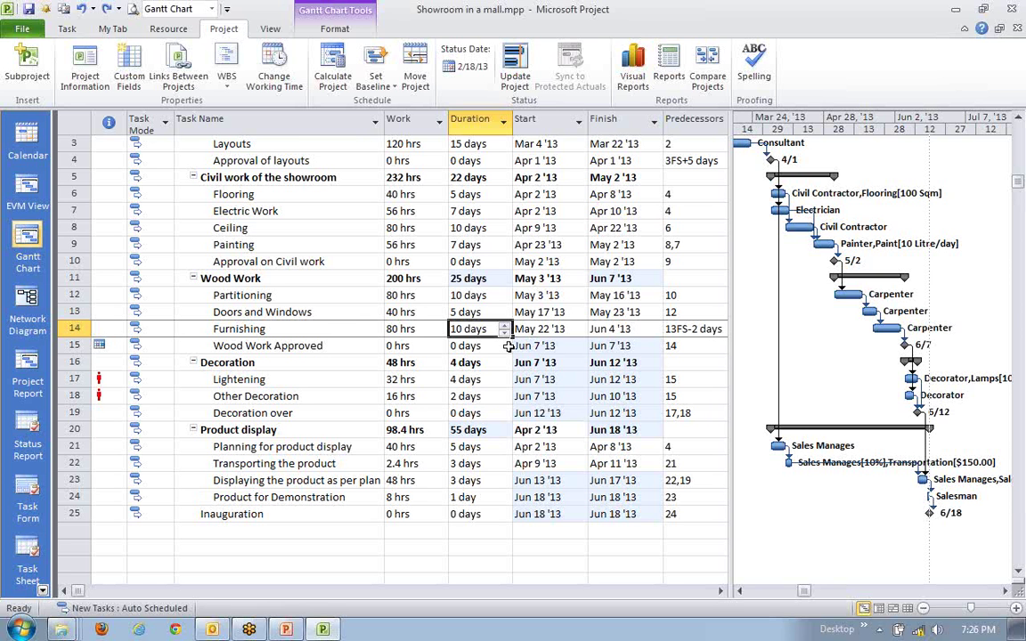
click(517, 347)
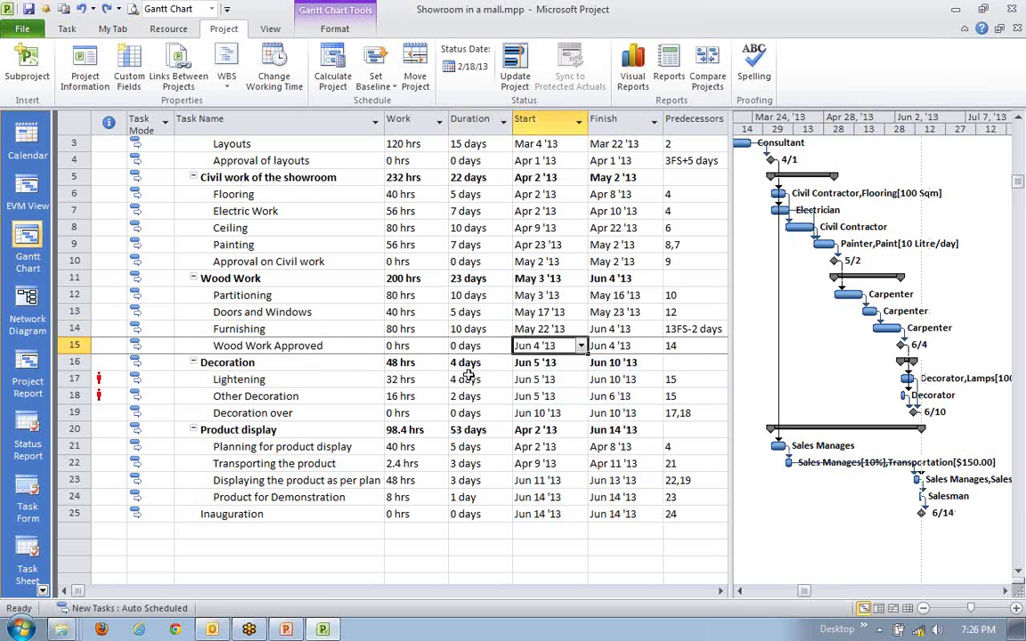
key(ctrl+y)
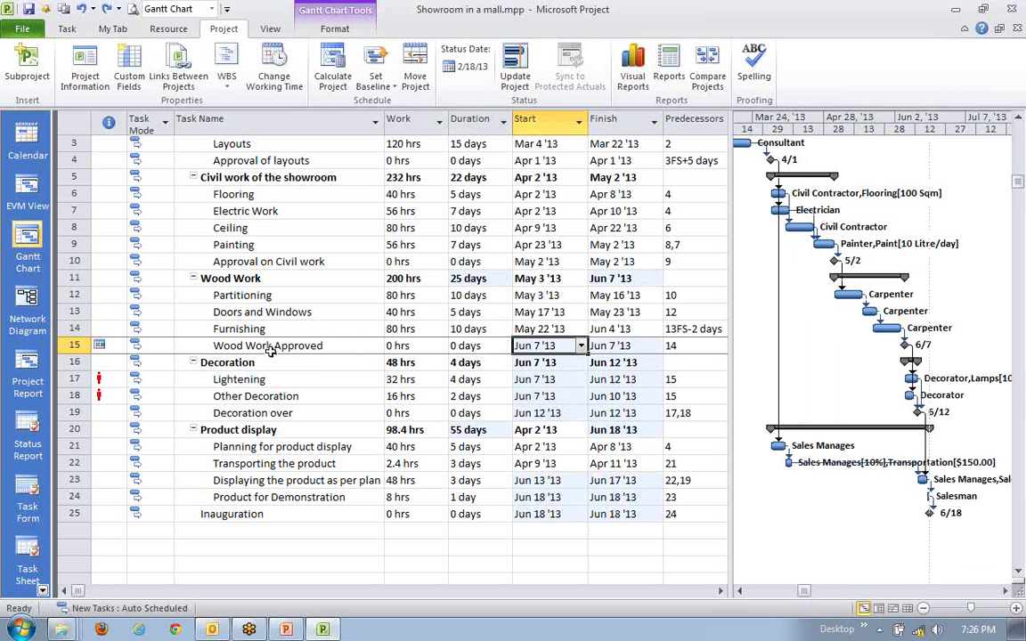
- Try a Start No Later Than constraint on Wood Work Approved, choosing the Planning Wizard's option to use Start No Earlier Than instead
double_click(270, 350)
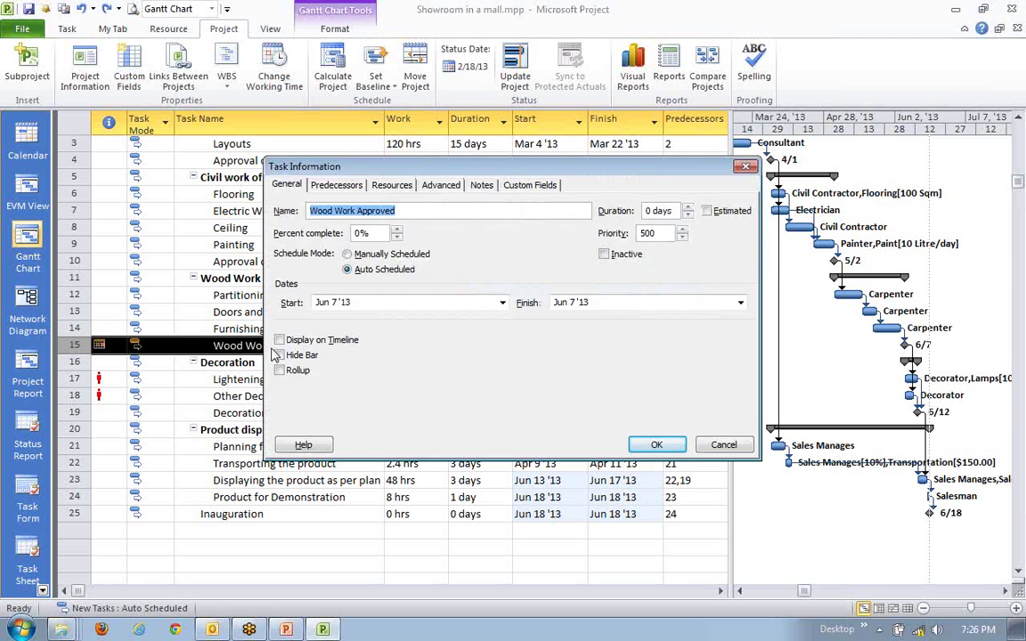
click(417, 184)
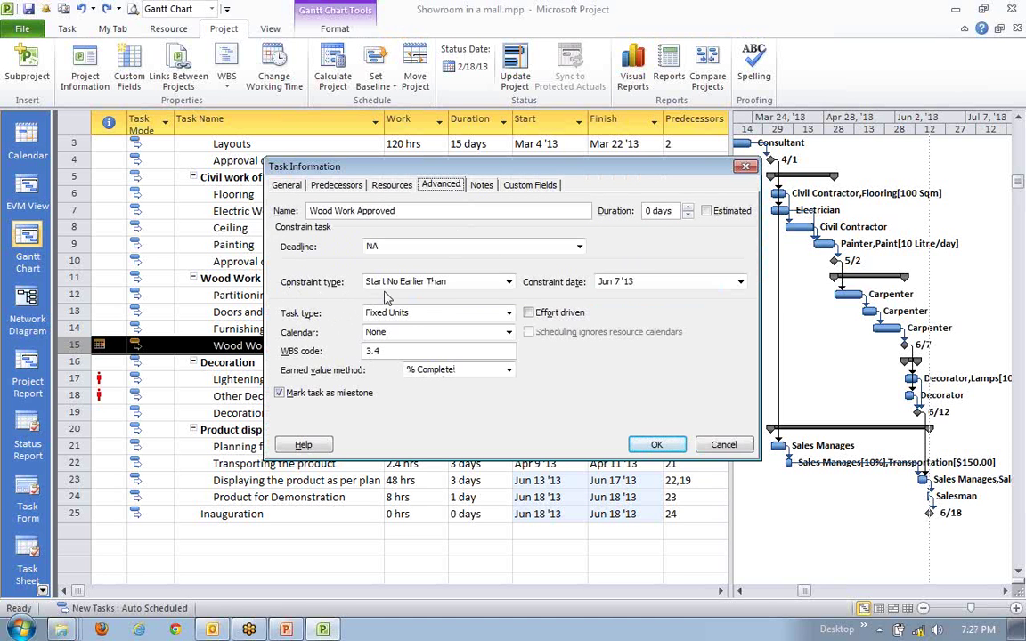
click(507, 282)
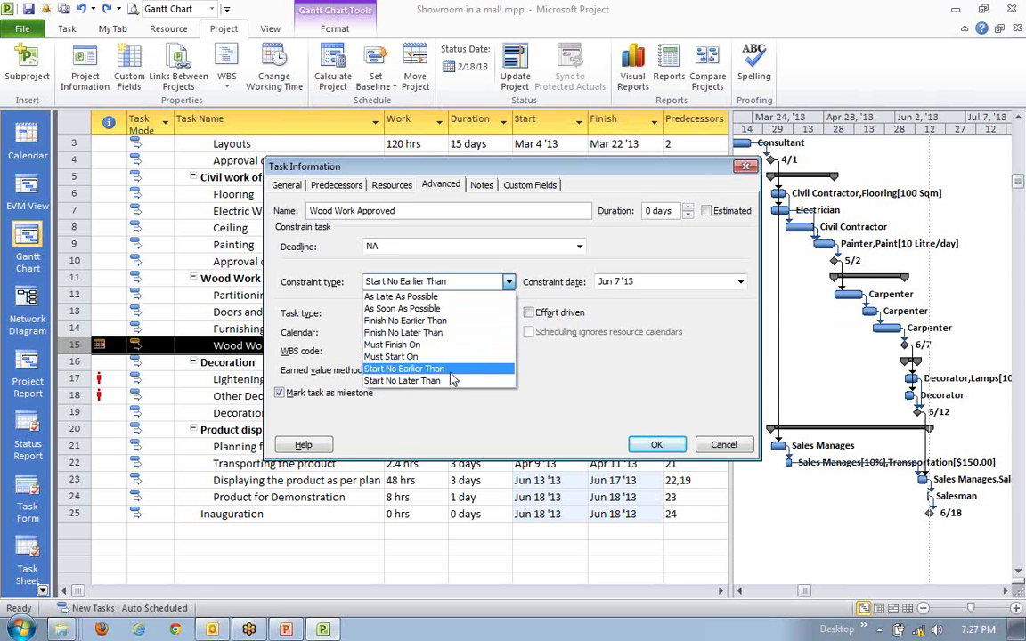
click(449, 384)
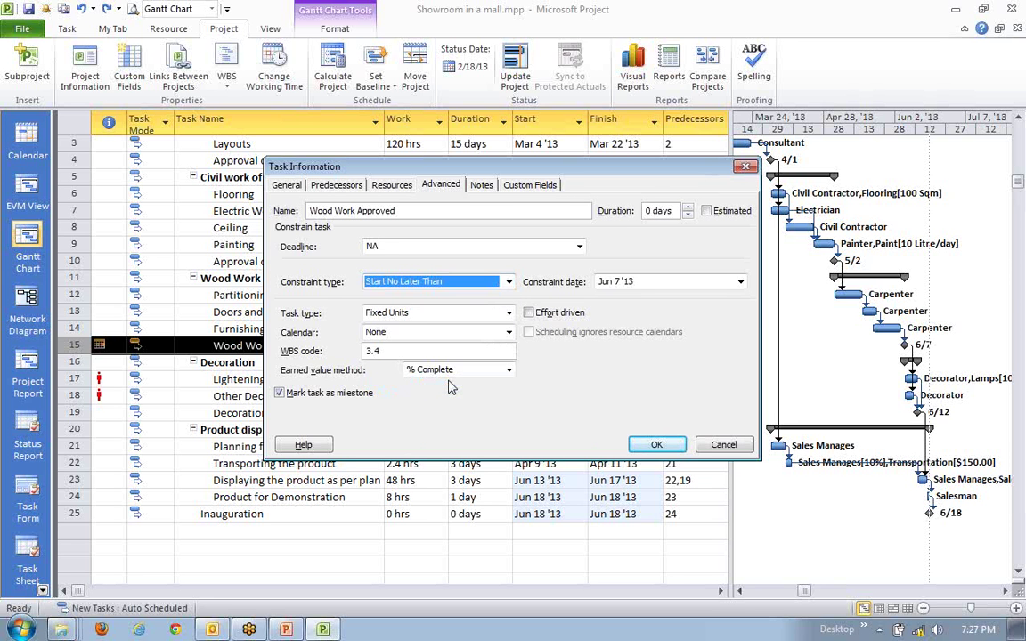
click(656, 446)
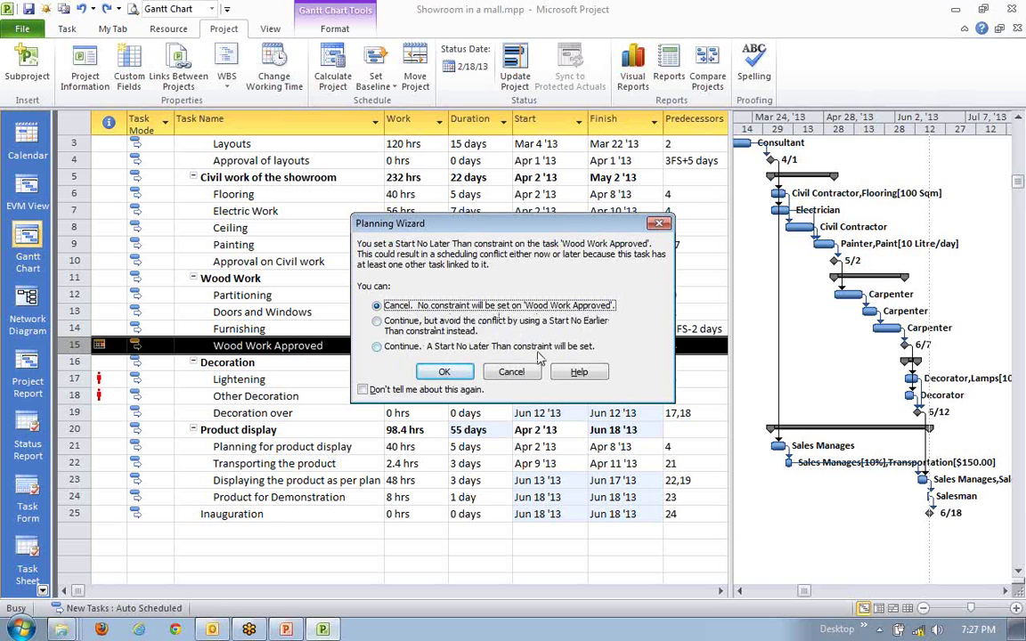
click(377, 321)
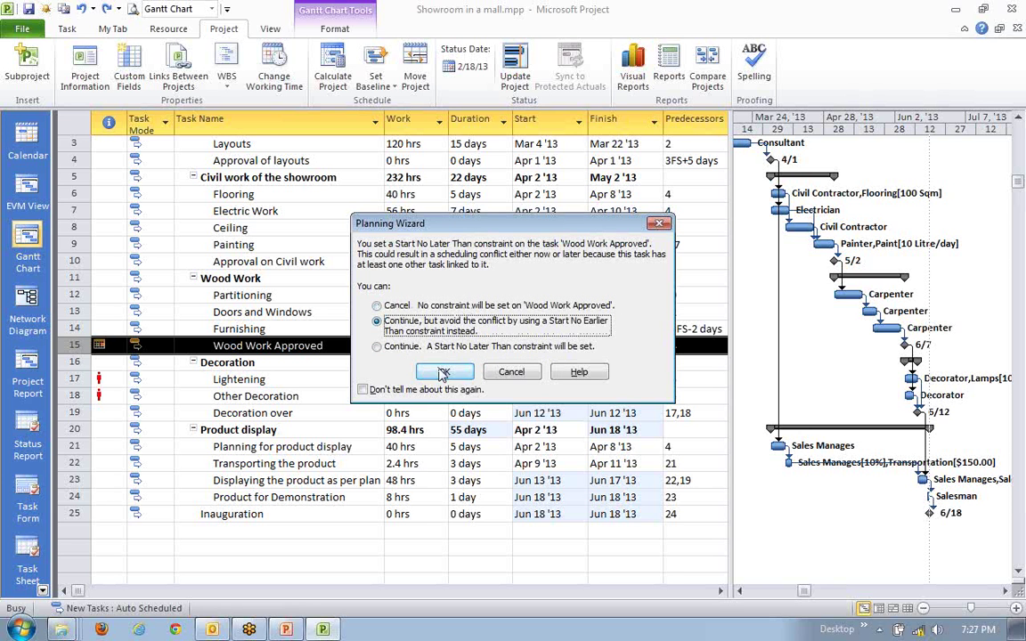
click(443, 372)
- Test a 15-day duration on Furnishing against the Wood Work Approved constraint, and undo it
click(258, 429)
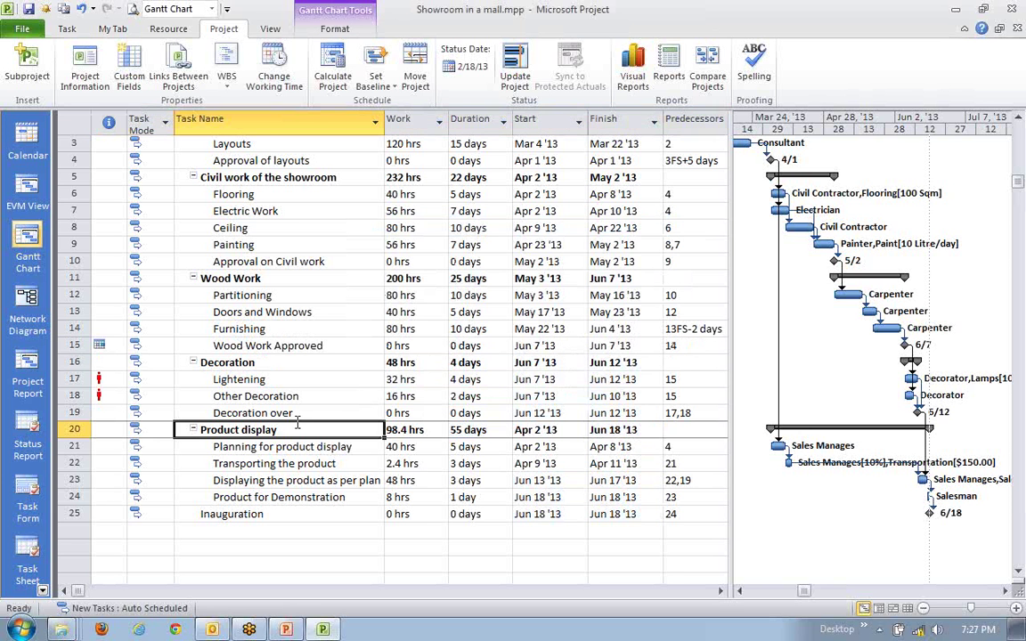
click(209, 349)
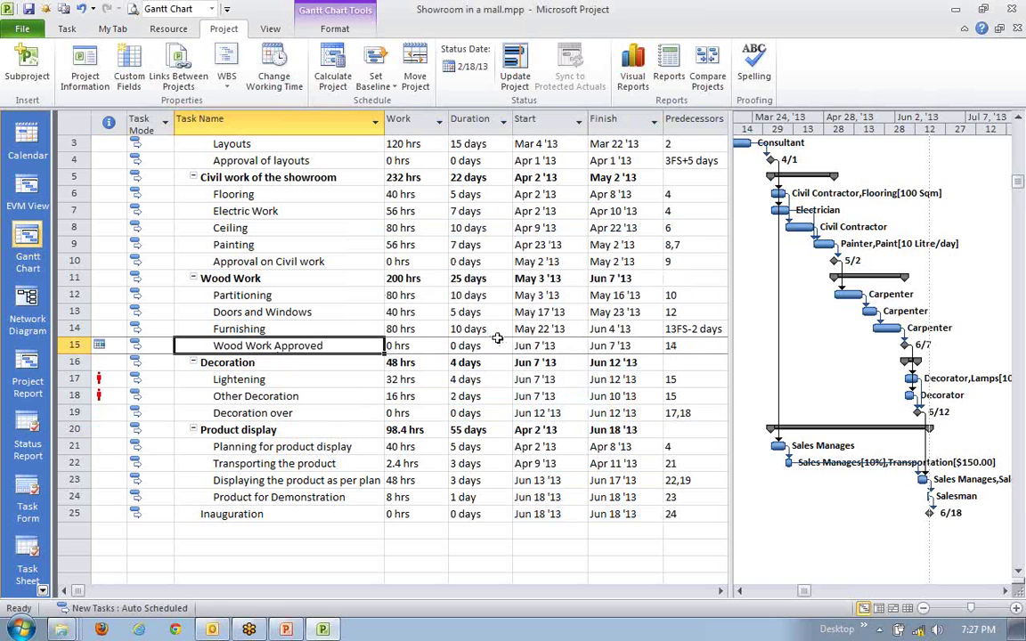
click(463, 328)
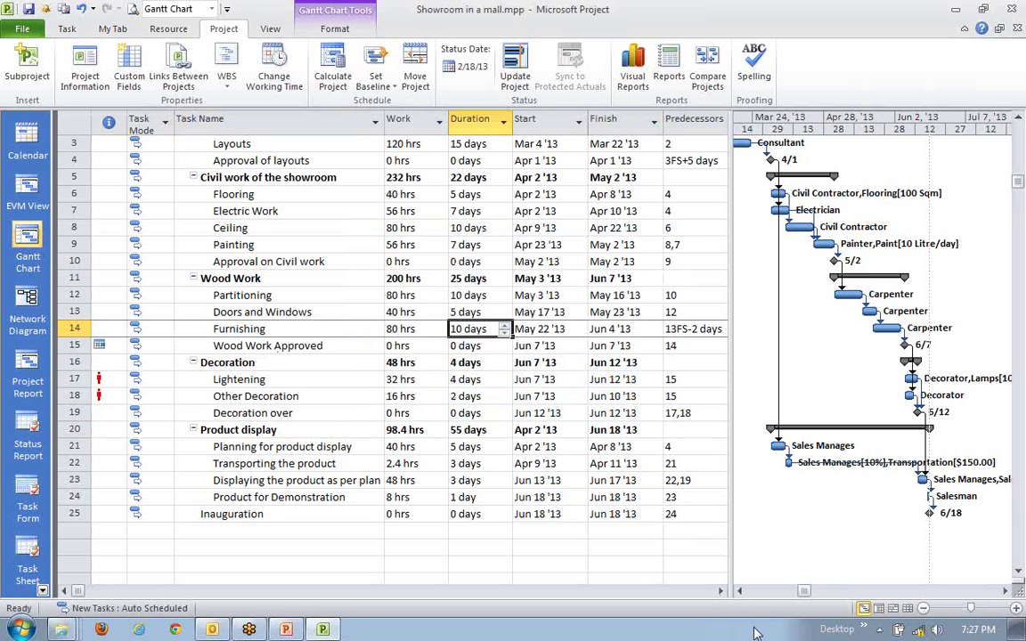
text(15)
key(Return)
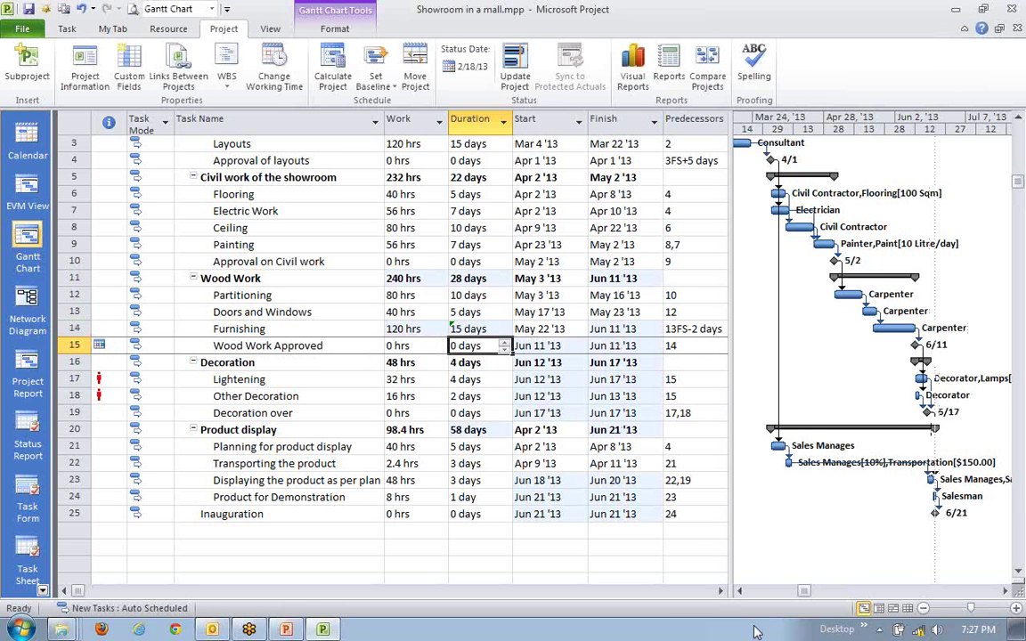
key(ctrl+z)
- Set a Start No Later Than constraint on Wood Work Approved, choosing the Planning Wizard's option to continue with that constraint
mouse_move(101, 348)
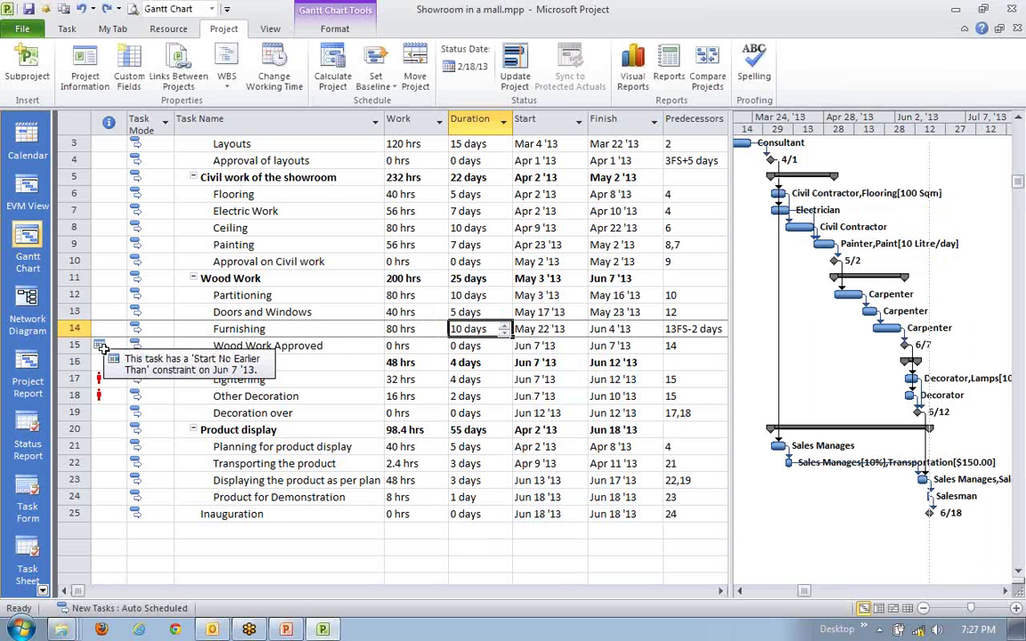
double_click(101, 347)
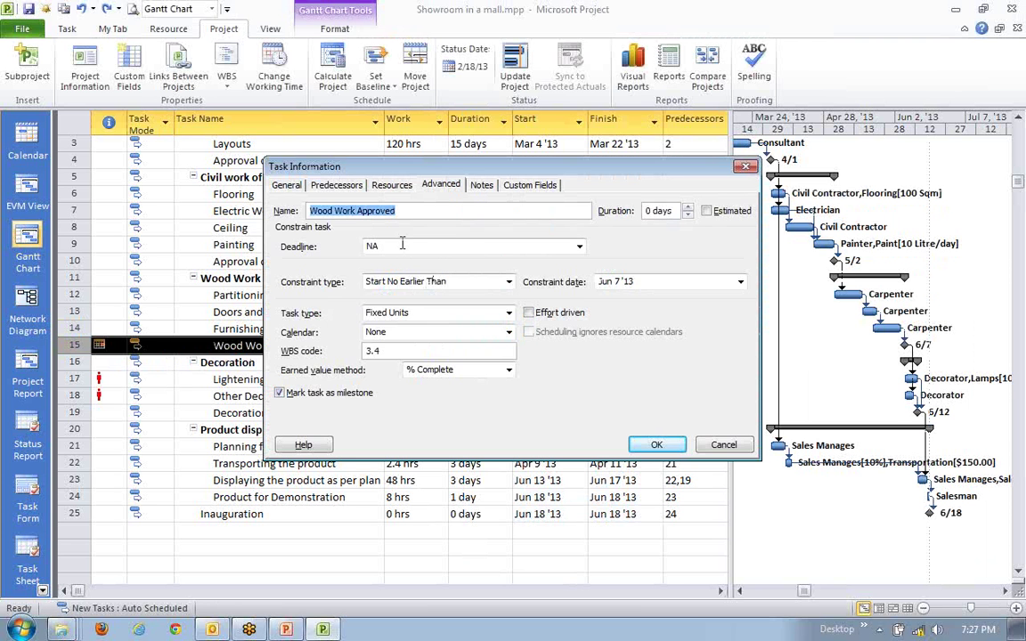
click(509, 282)
click(439, 381)
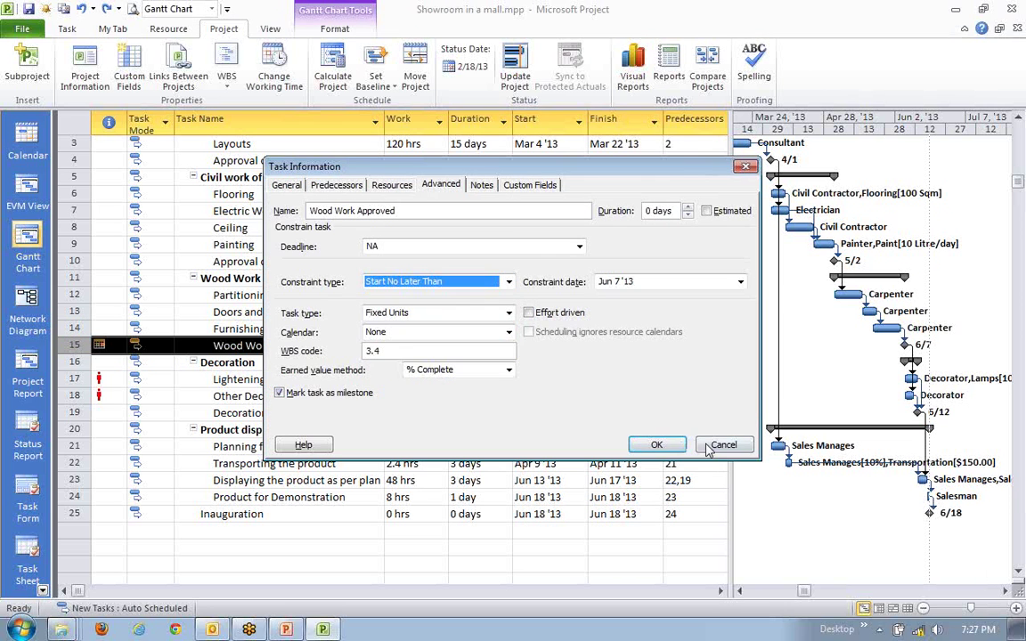
click(658, 446)
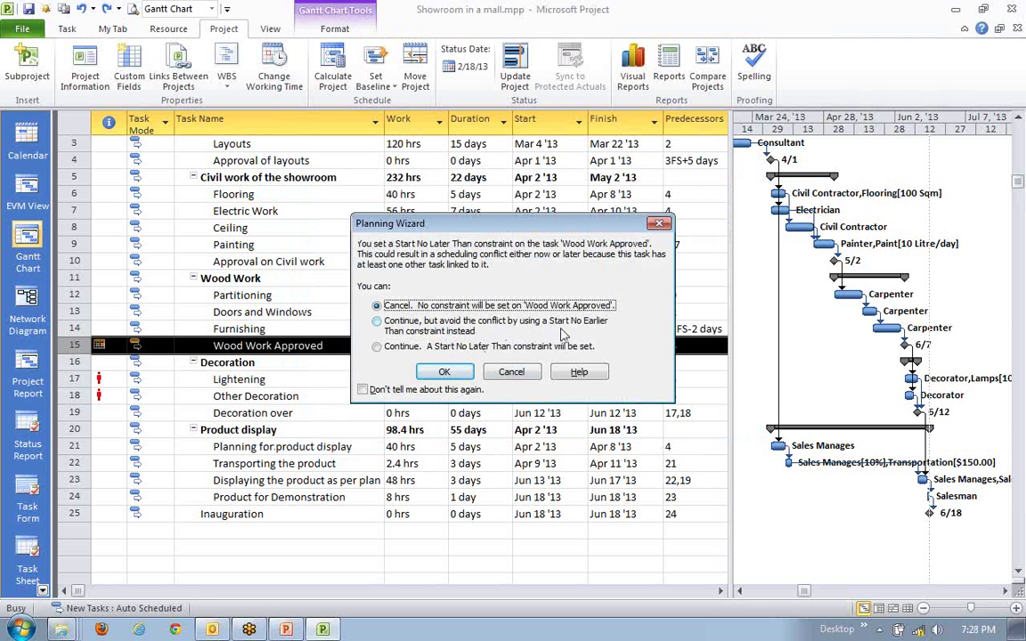
click(414, 348)
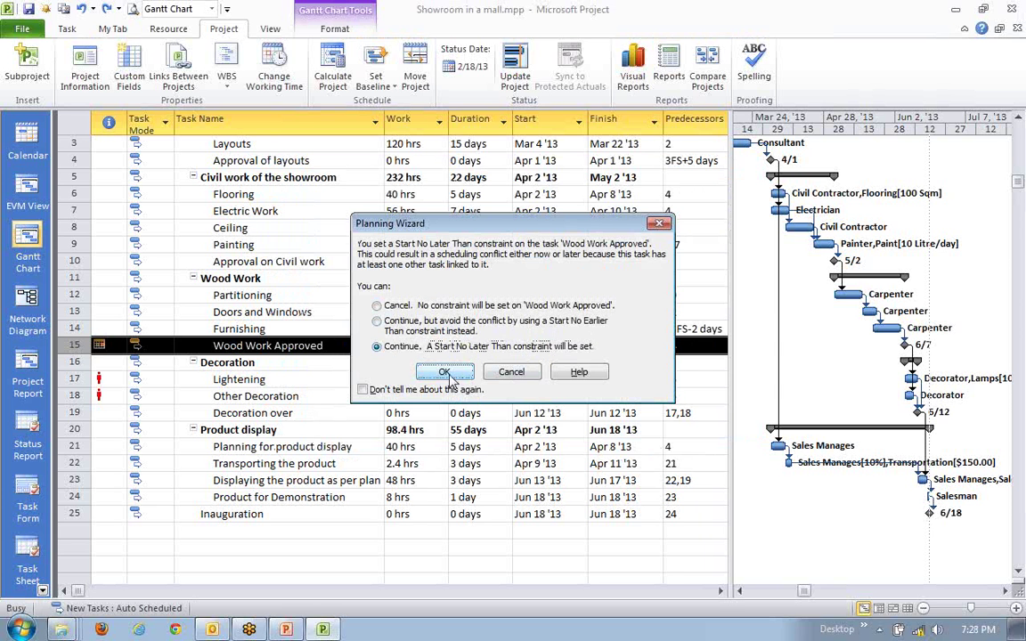
click(448, 374)
click(259, 395)
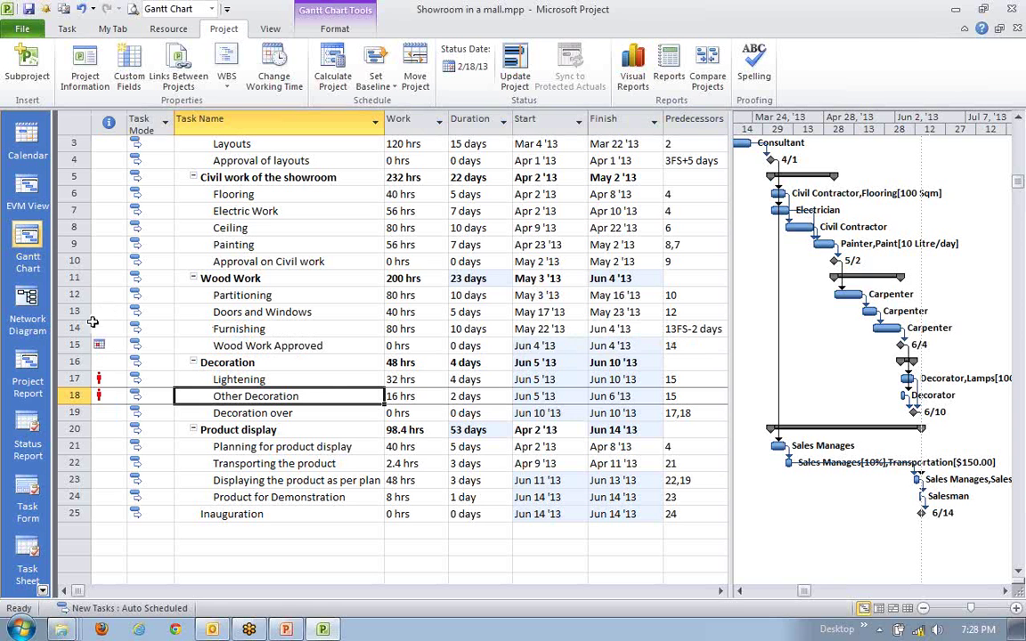
mouse_move(101, 347)
- Set the Furnishing duration to 15 days and choose to continue, allowing the scheduling conflict
click(476, 328)
text(15)
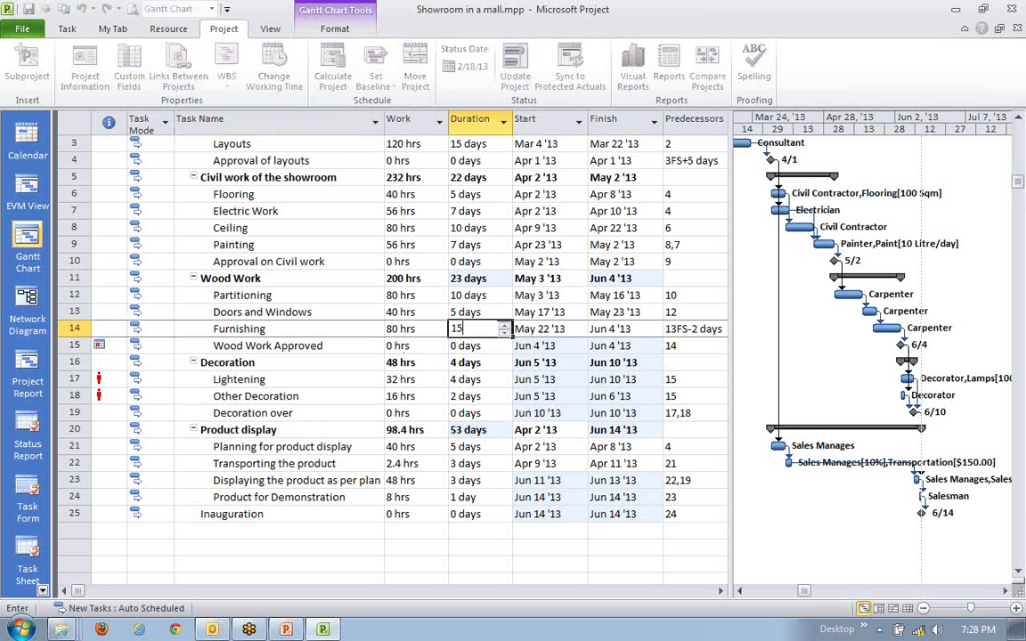
key(Return)
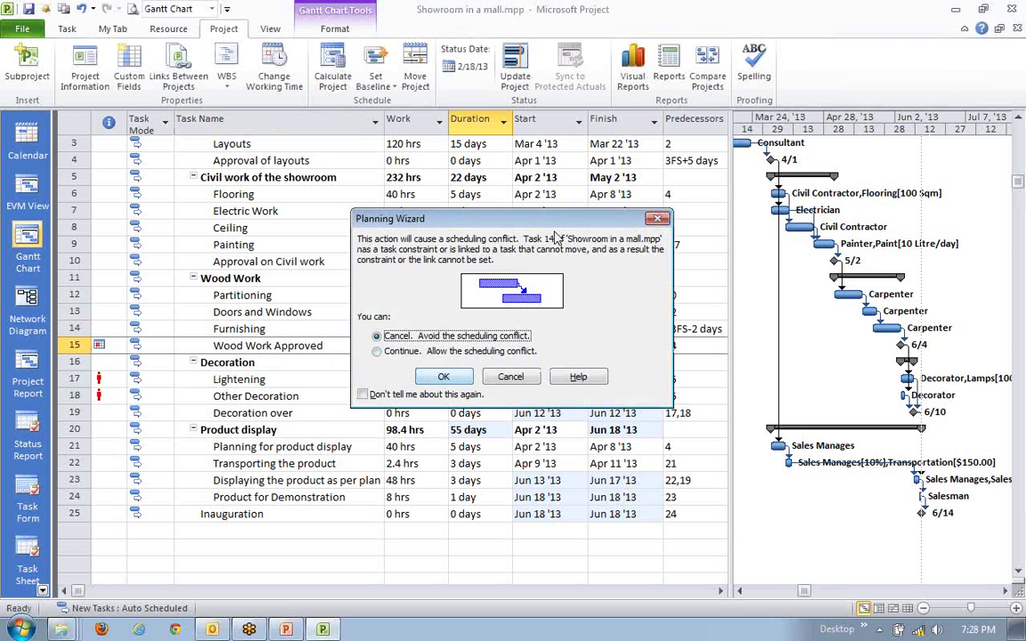
drag(507, 218, 430, 66)
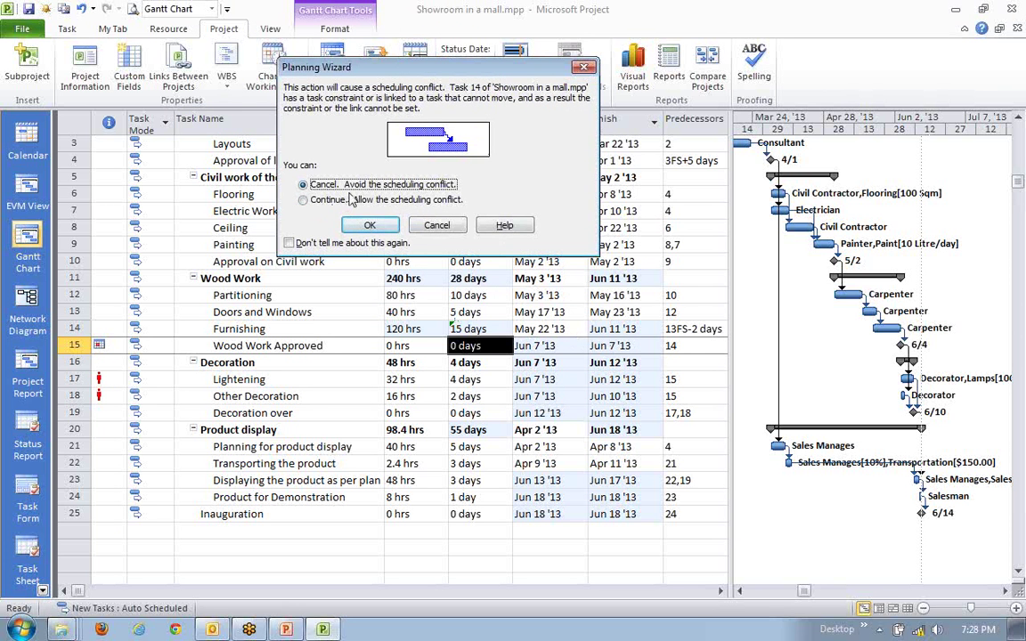
click(303, 200)
click(367, 225)
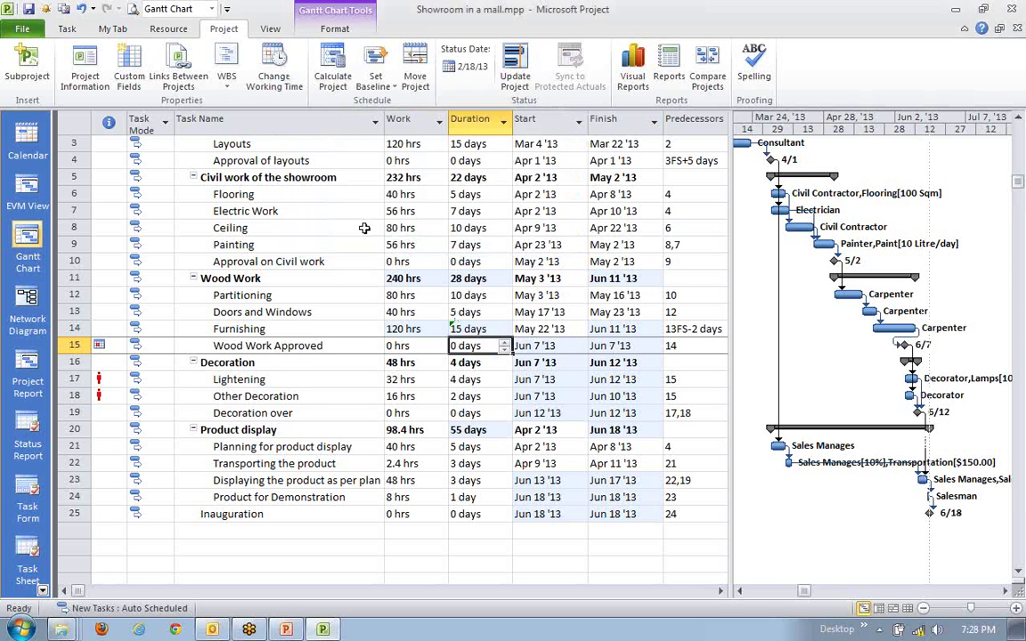
- Compare Furnishing's finish with Wood Work Approved's start, and undo the duration change and the Start No Later Than constraint
click(630, 329)
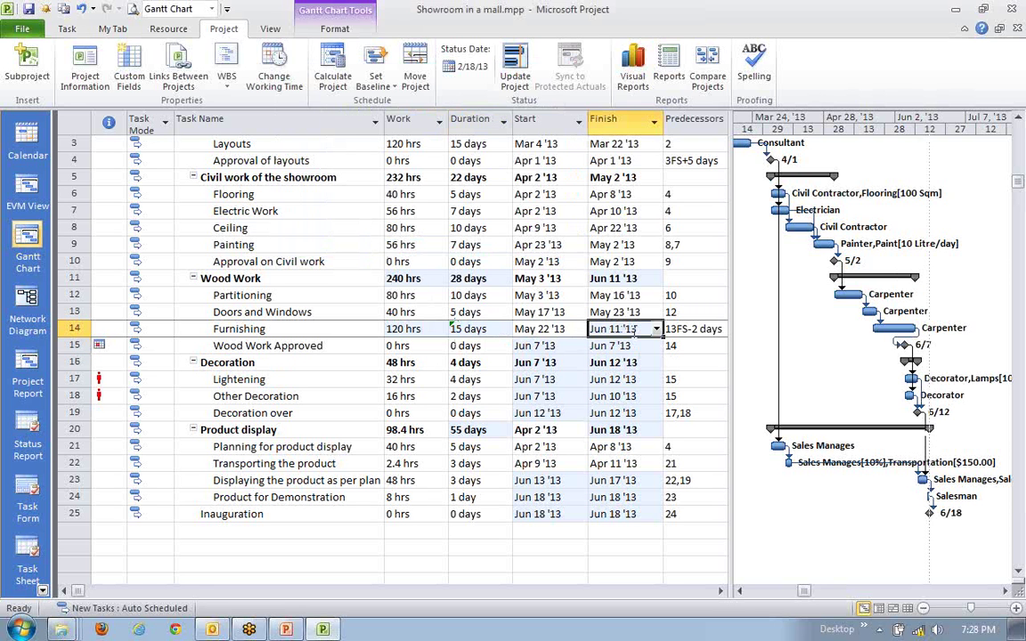
click(544, 345)
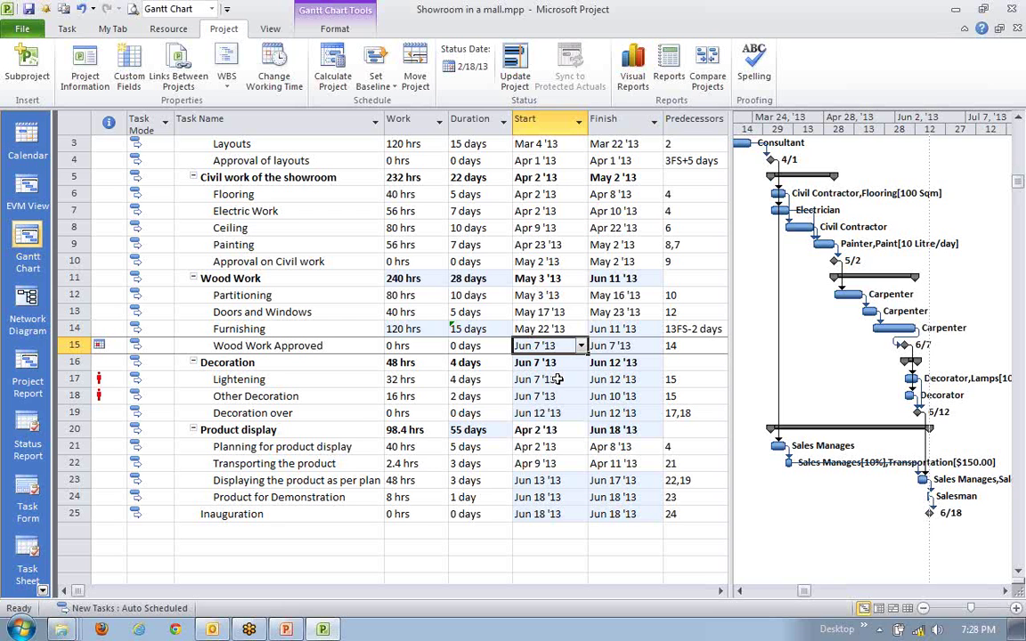
key(ctrl+z)
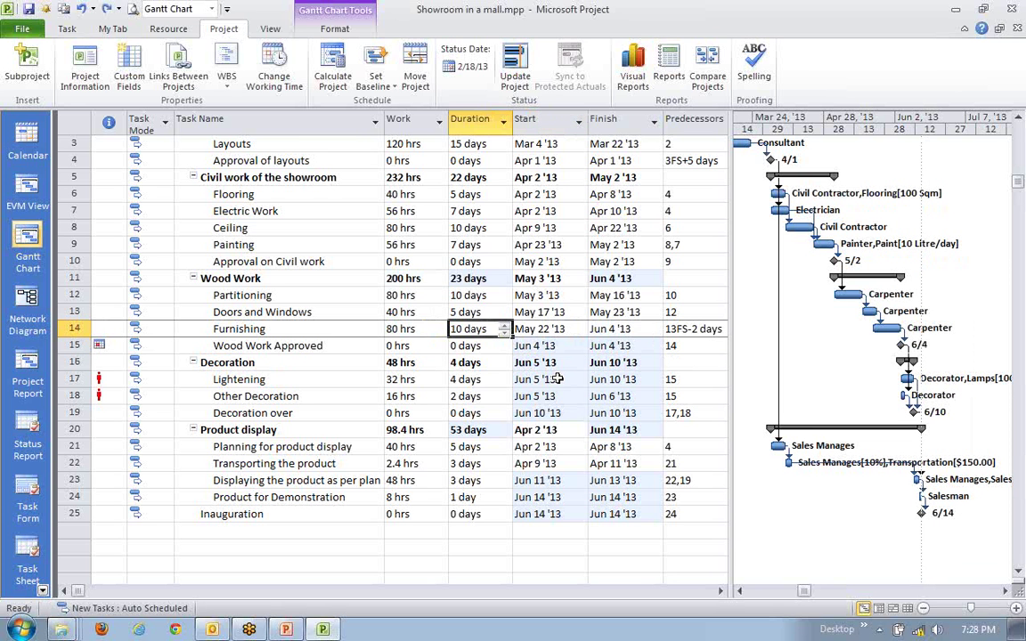
key(ctrl+z)
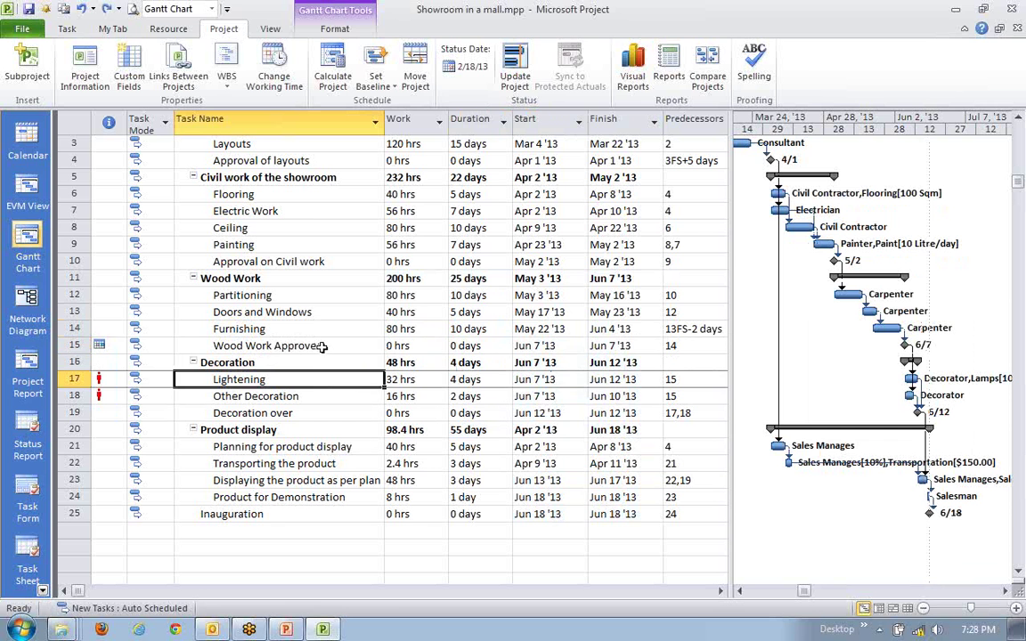
- Switch to the Optimizing Tasks presentation in PowerPoint and go to the slide 'Effect of Constraints on Schedule'
click(297, 630)
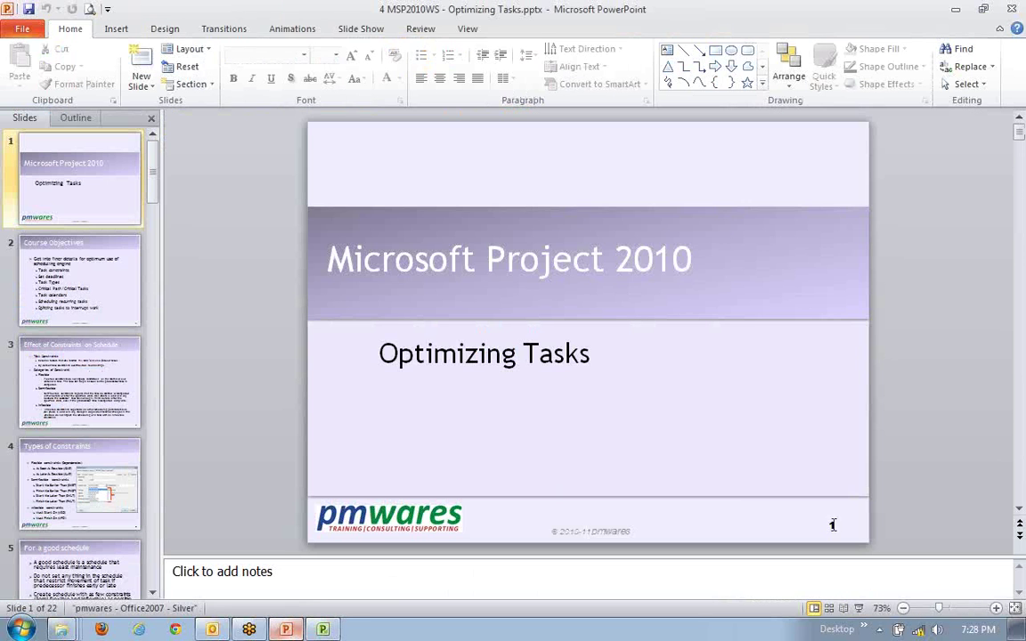
scroll(721, 454, down, 1)
scroll(721, 455, down, 1)
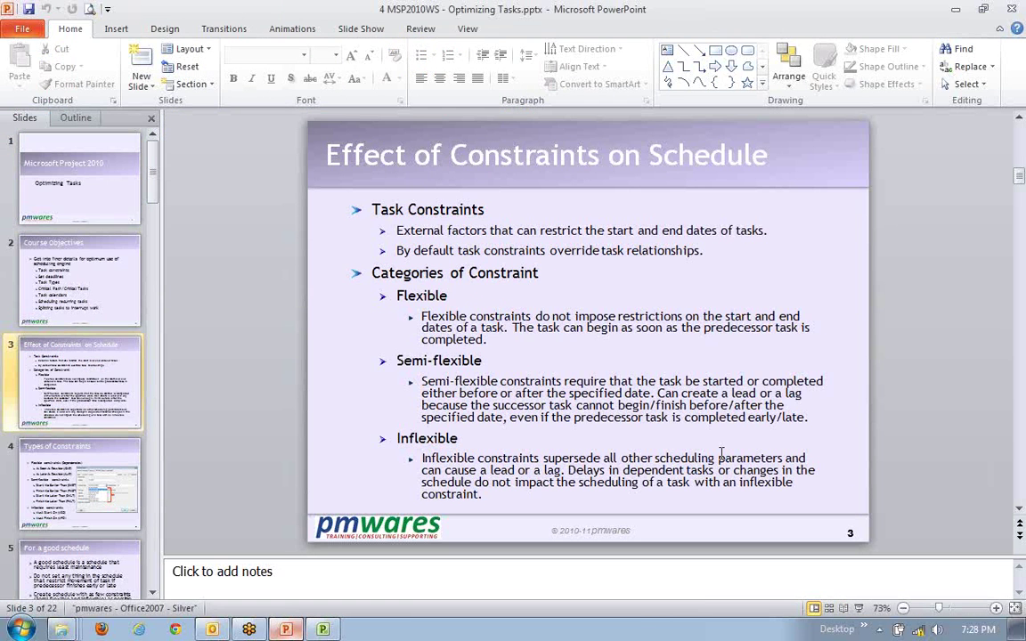
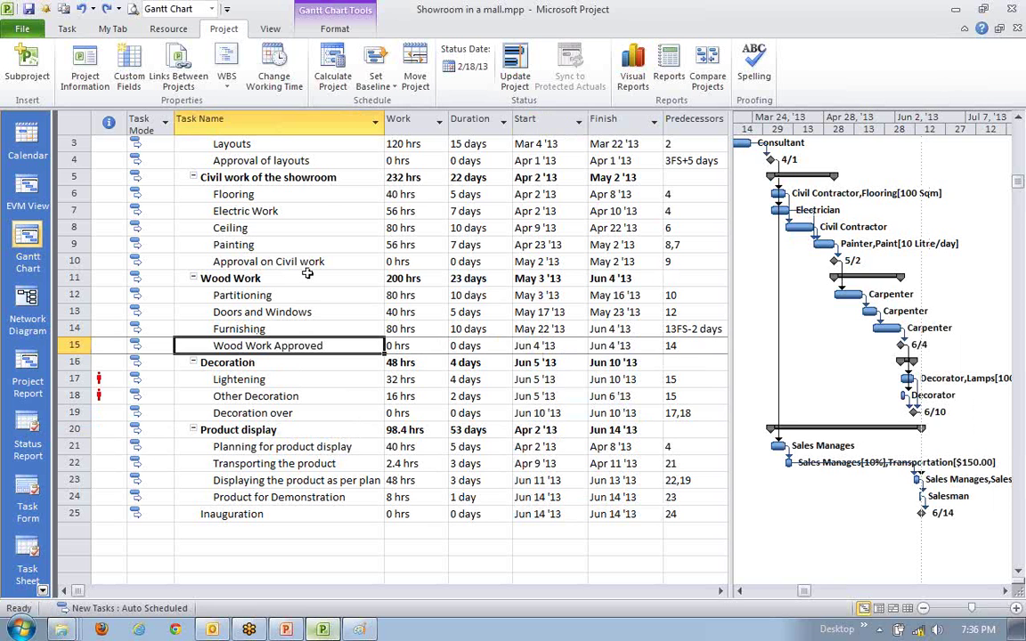
- Try a 7-day duration on Flooring, check the finish date of the whole Showroom in a mall project, and undo the change
click(402, 162)
click(402, 194)
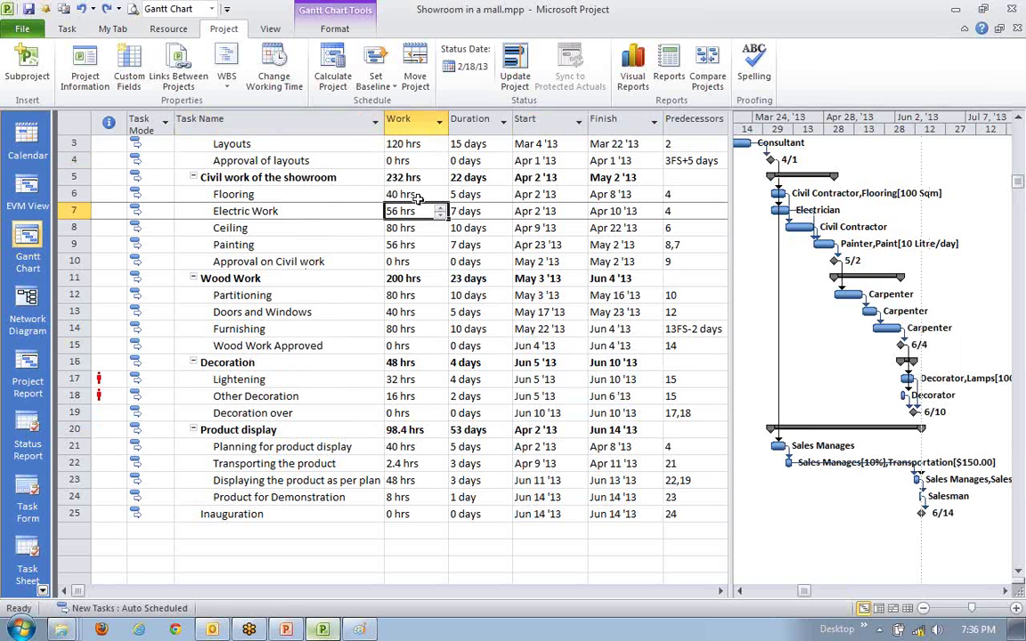
click(469, 194)
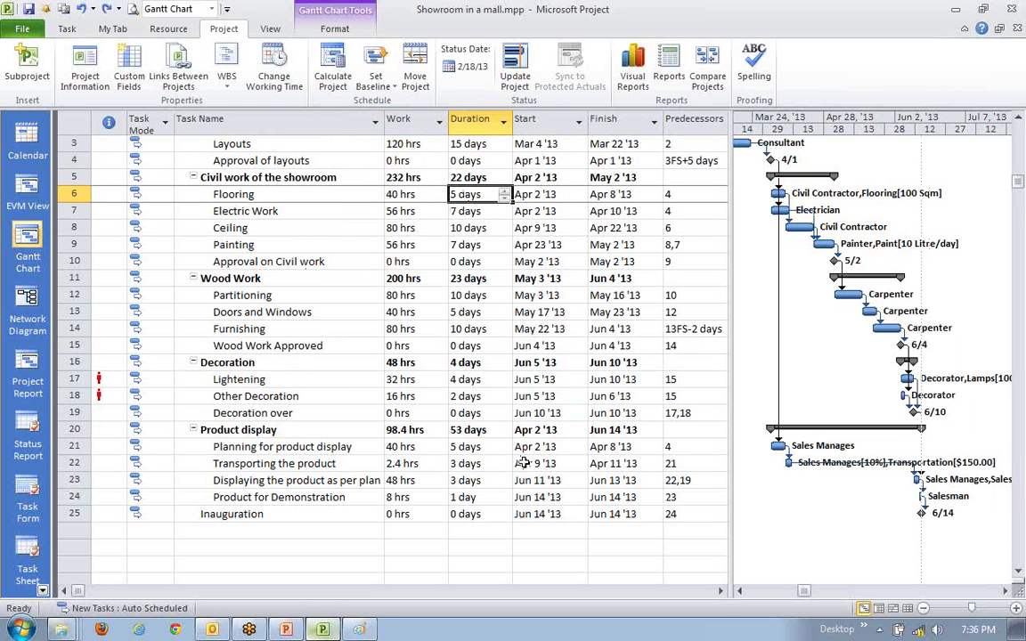
text(7)
key(Return)
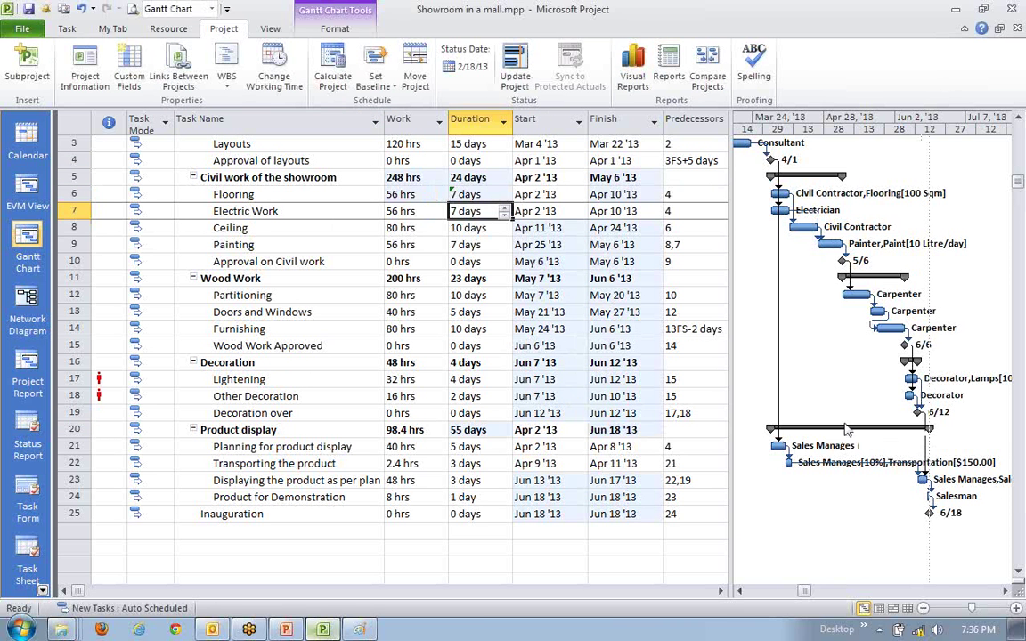
scroll(847, 426, up, 1)
click(639, 144)
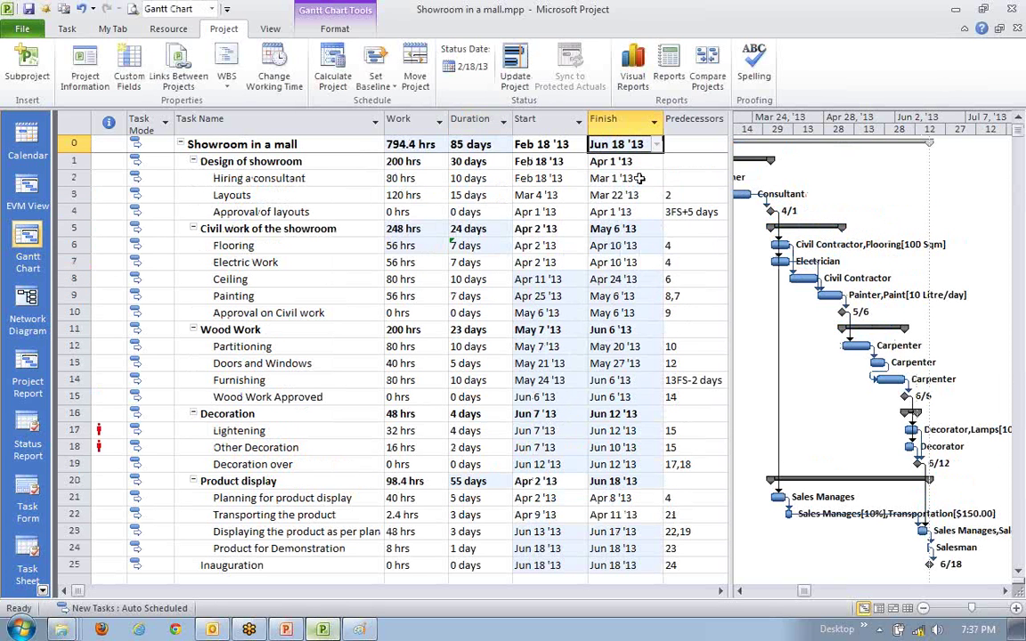
key(ctrl+z)
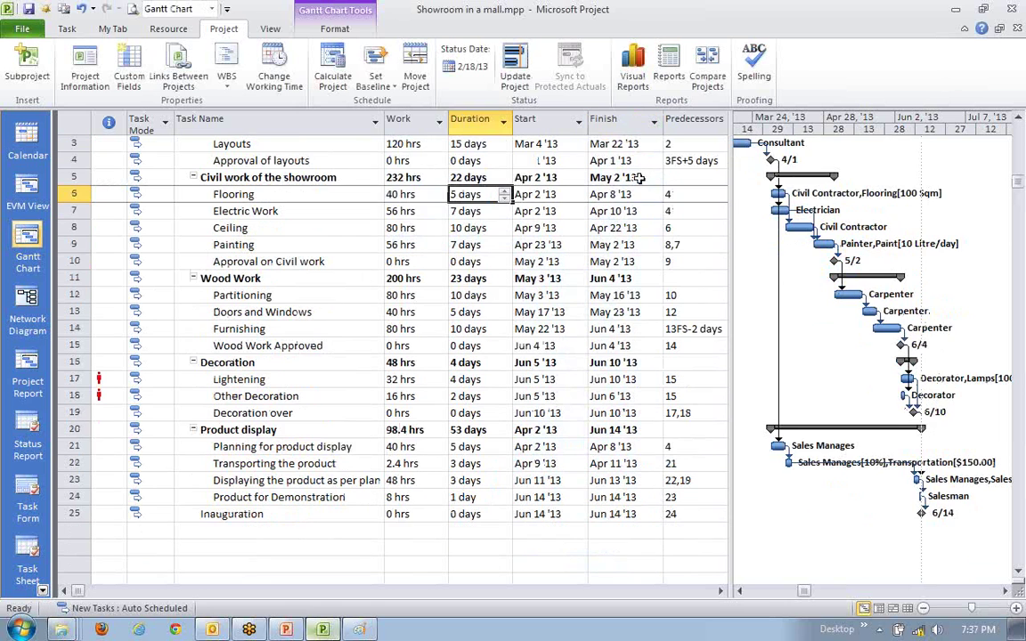
- Examine the project plan, comparing the Wood Work Approved milestone with the Decoration and Product display tasks and the Decoration over milestone
scroll(621, 199, up, 1)
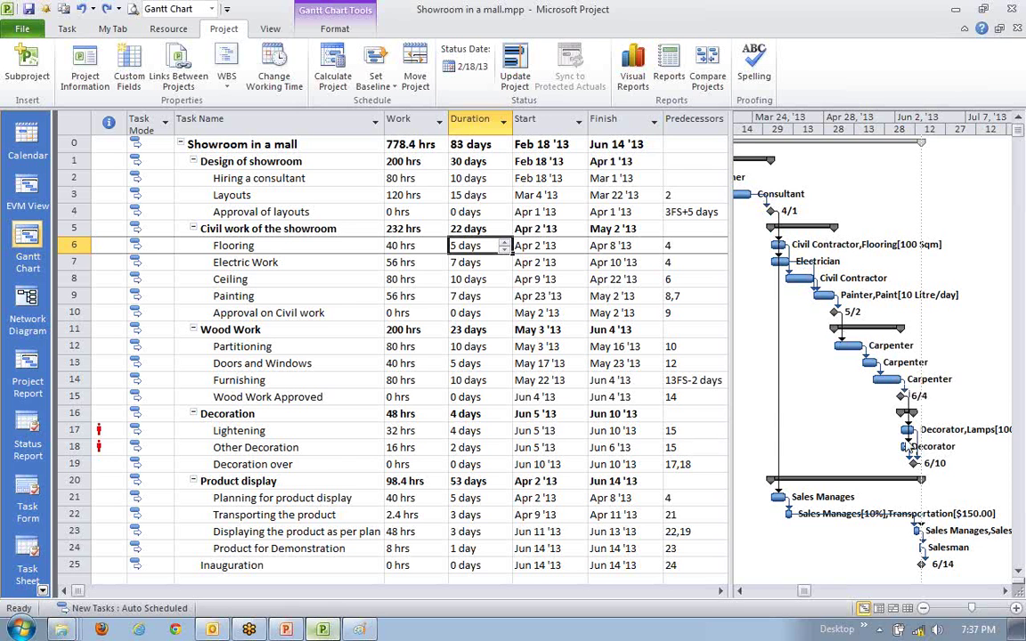
scroll(908, 454, down, 1)
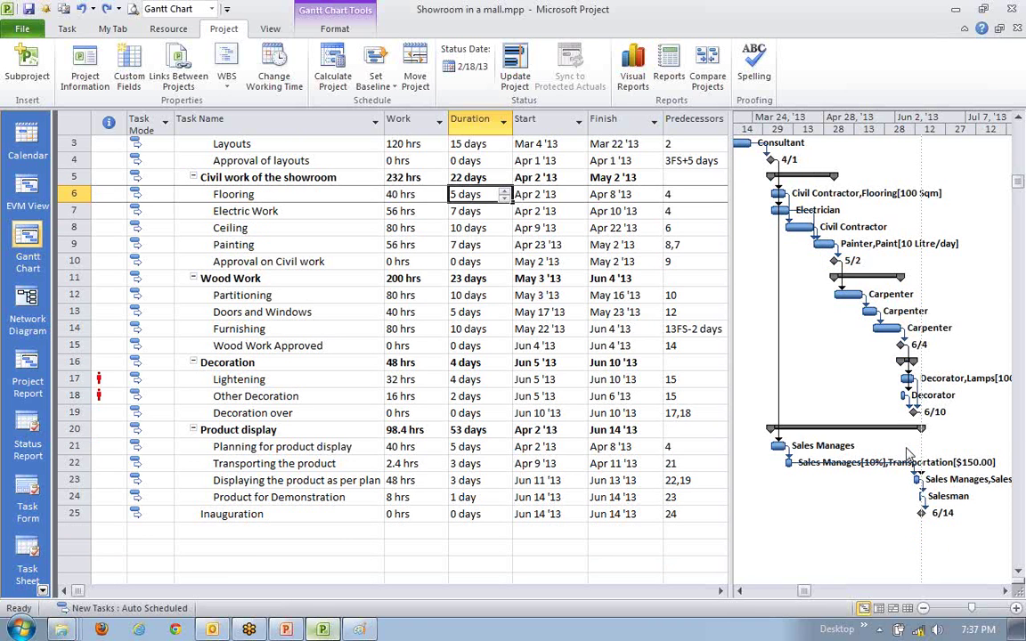
scroll(909, 455, up, 1)
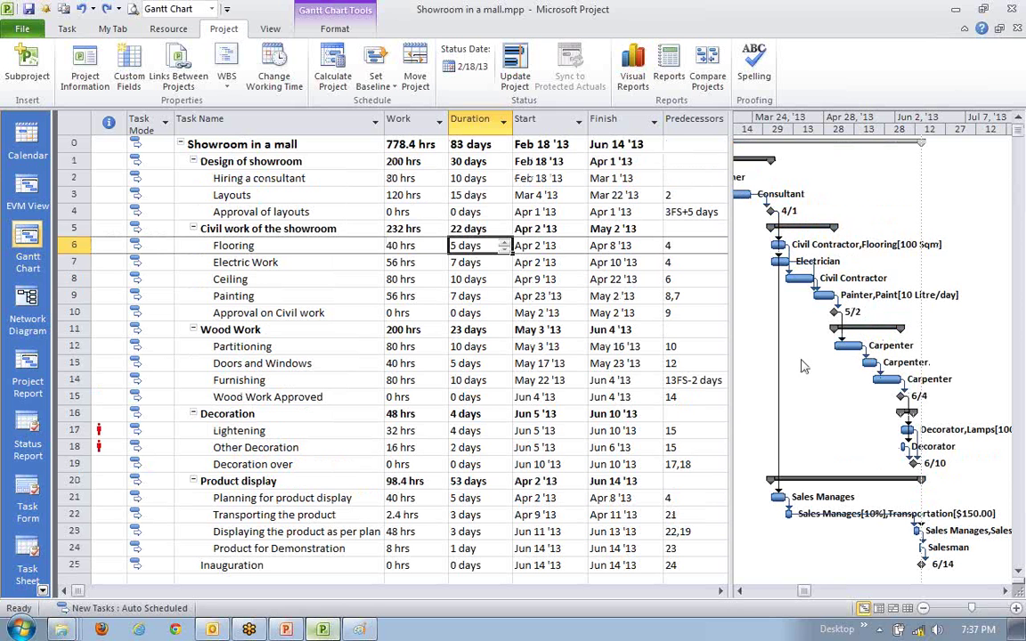
click(299, 326)
click(249, 398)
click(259, 468)
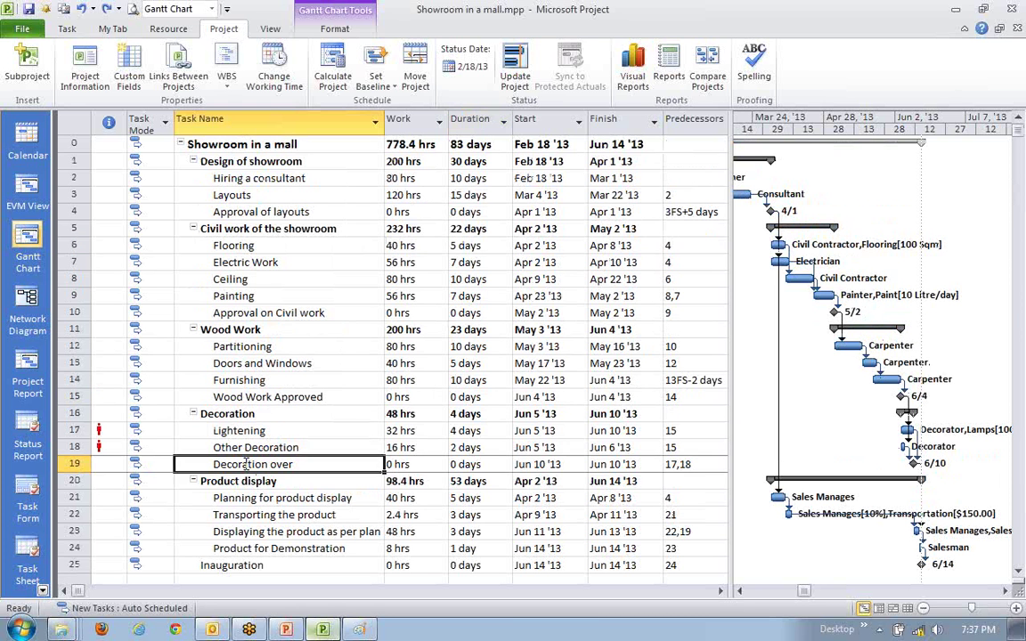
click(304, 398)
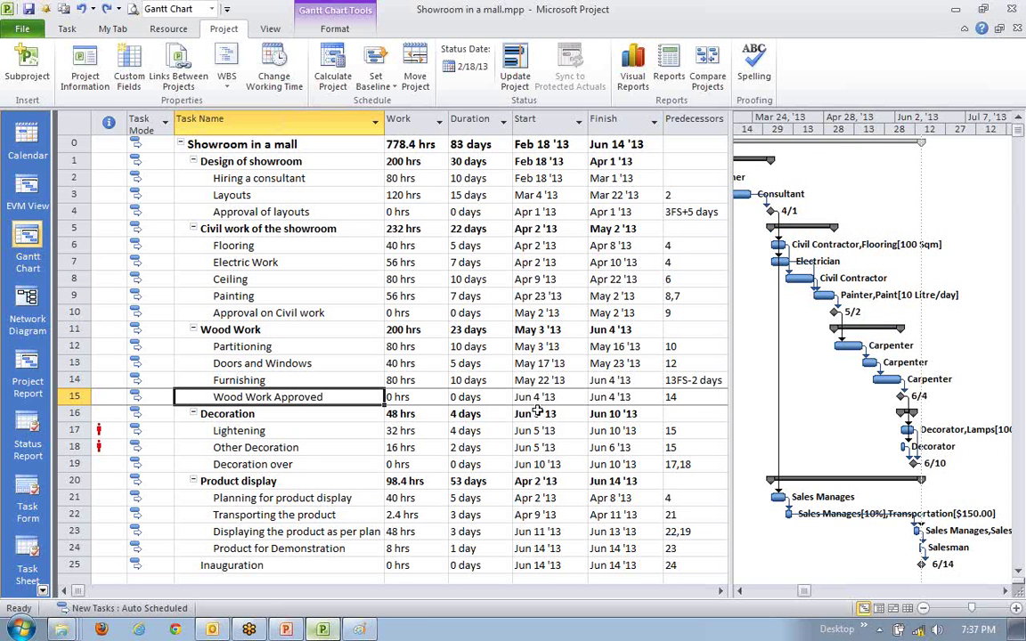
click(294, 430)
click(273, 396)
click(305, 497)
click(297, 398)
click(289, 464)
- Set a deadline of June 4, 2013 on the Wood Work Approved milestone
double_click(277, 399)
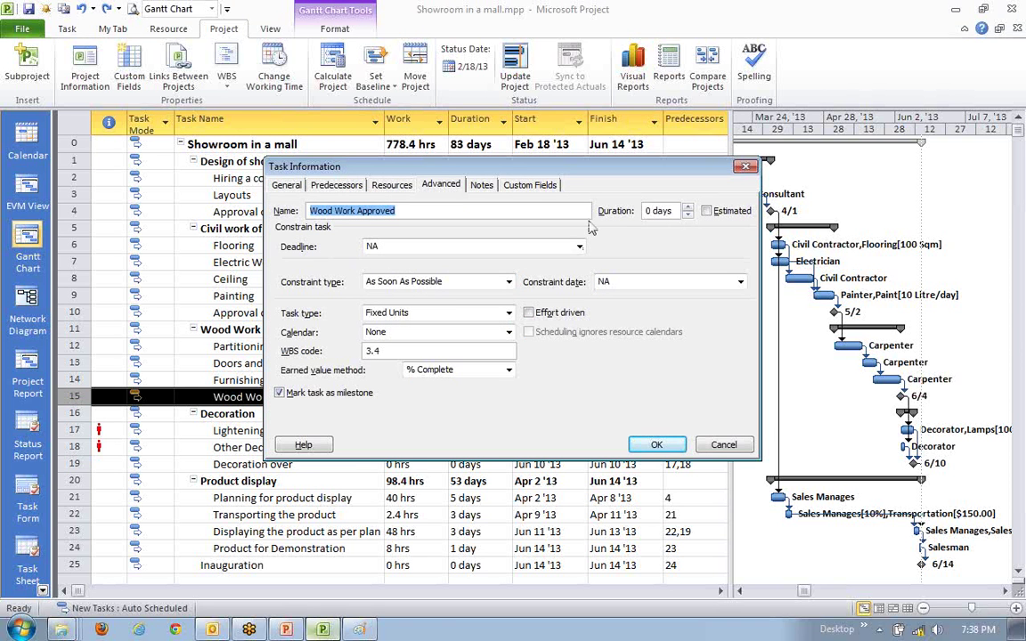
click(580, 247)
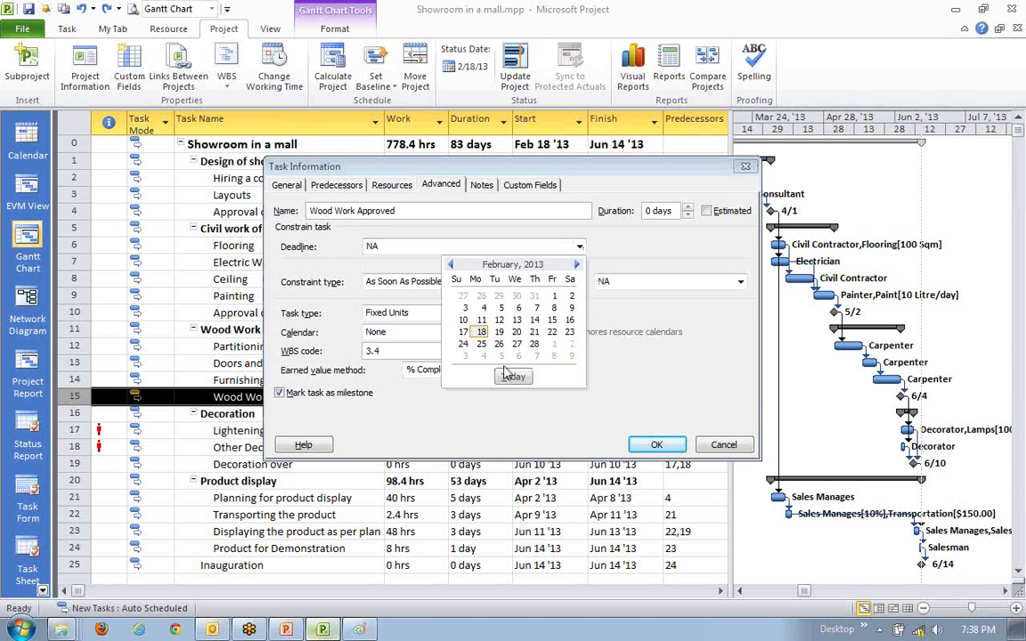
click(576, 266)
click(577, 265)
click(577, 265)
click(576, 266)
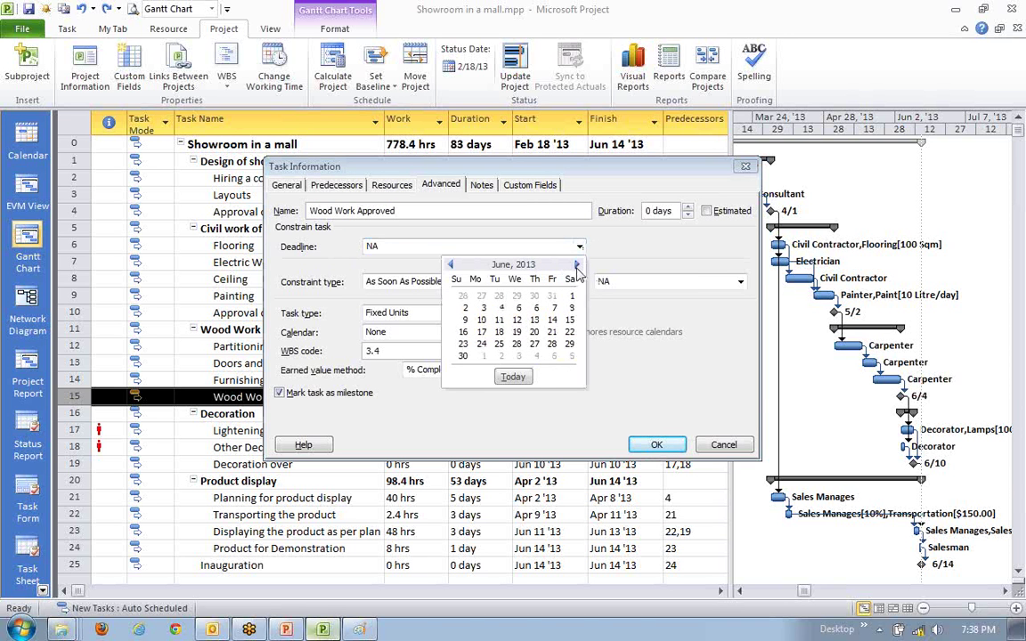
click(502, 307)
click(657, 445)
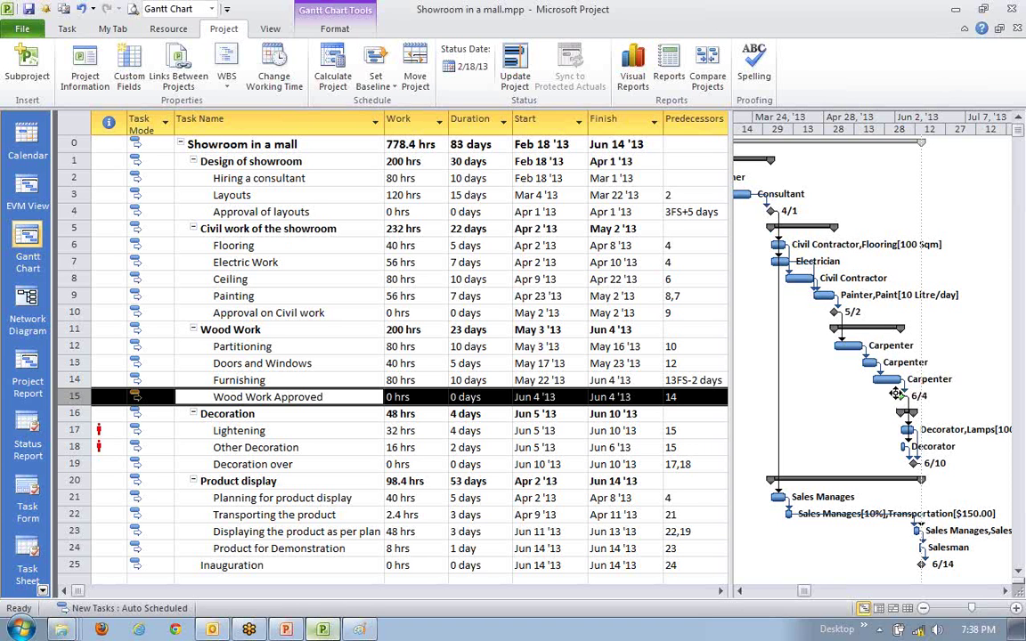
- Examine the deadline marker on Wood Work Approved in the Gantt chart and the tasks that follow it
click(259, 455)
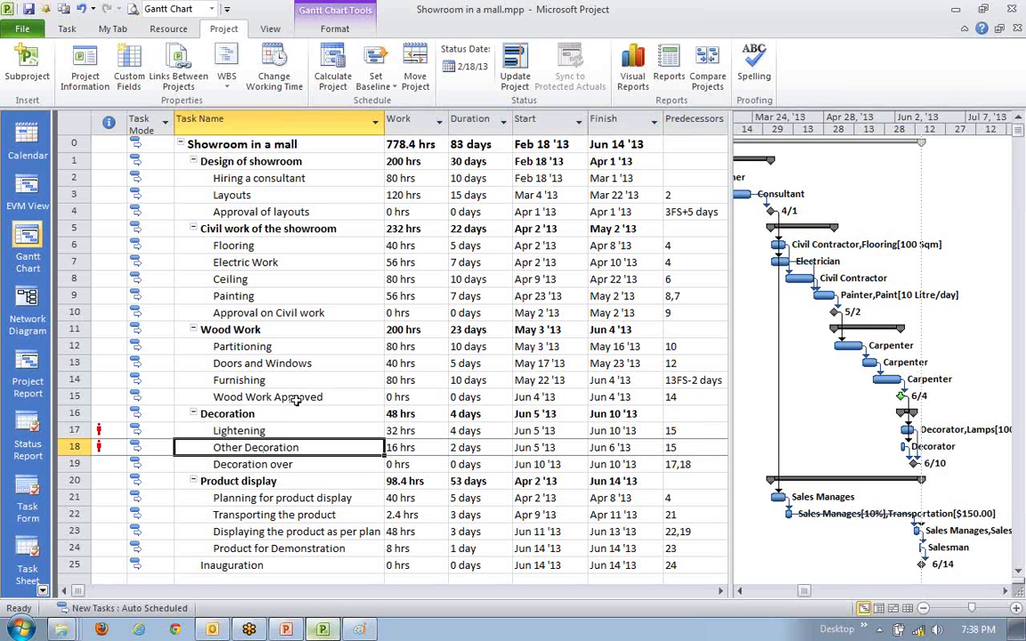
click(297, 401)
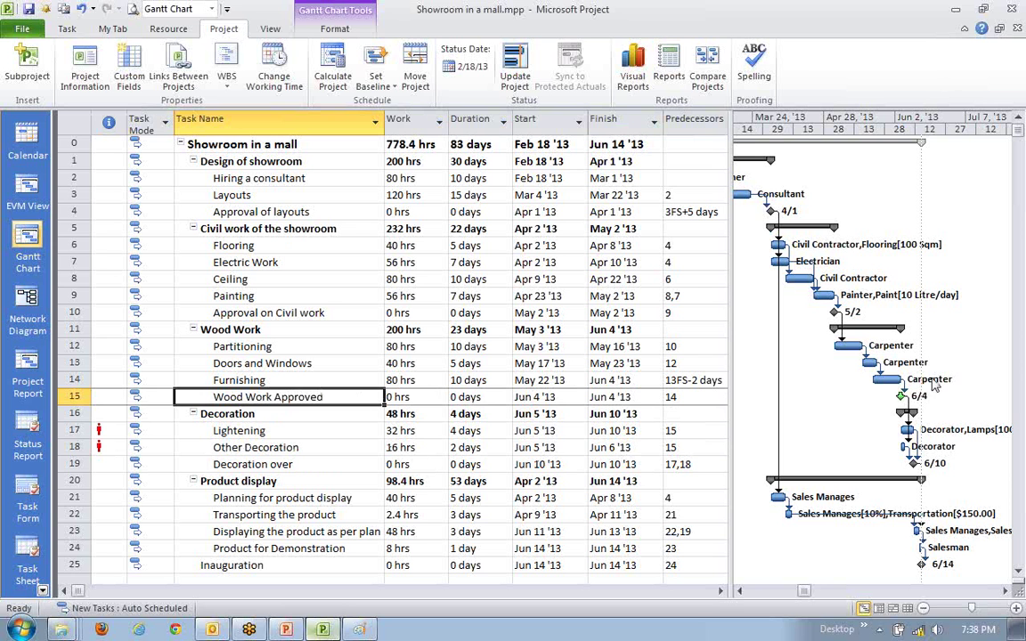
click(258, 450)
click(288, 400)
click(285, 481)
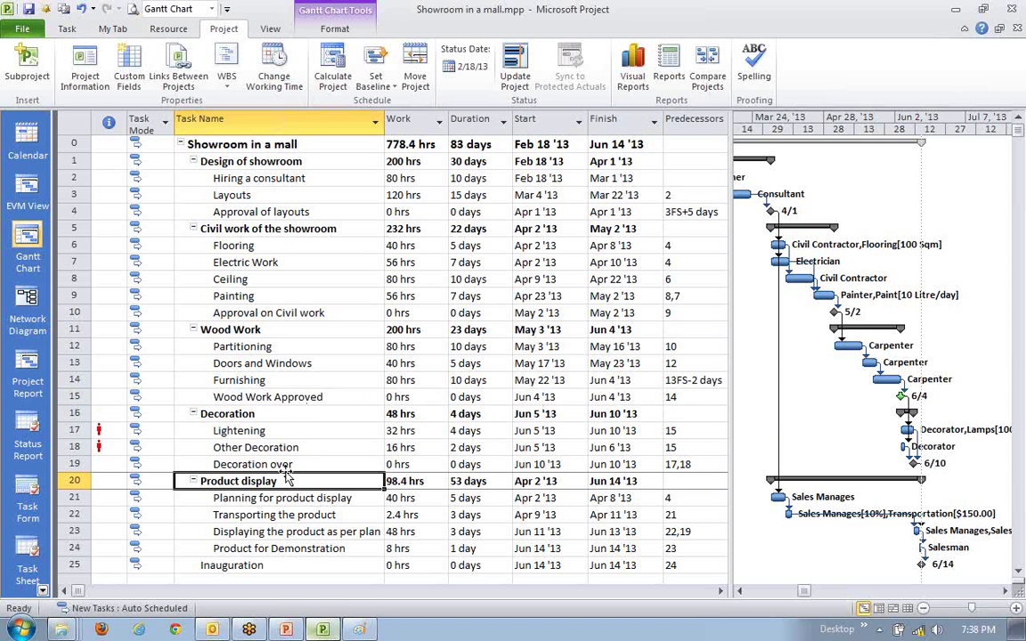
- Set the duration of the Layouts task to 17 days
click(450, 381)
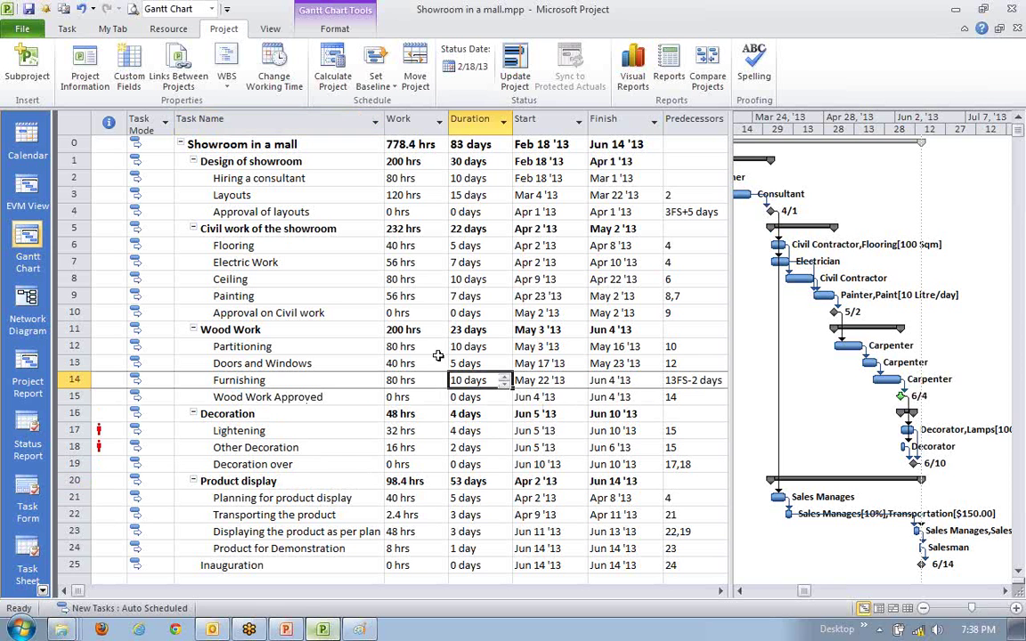
click(479, 195)
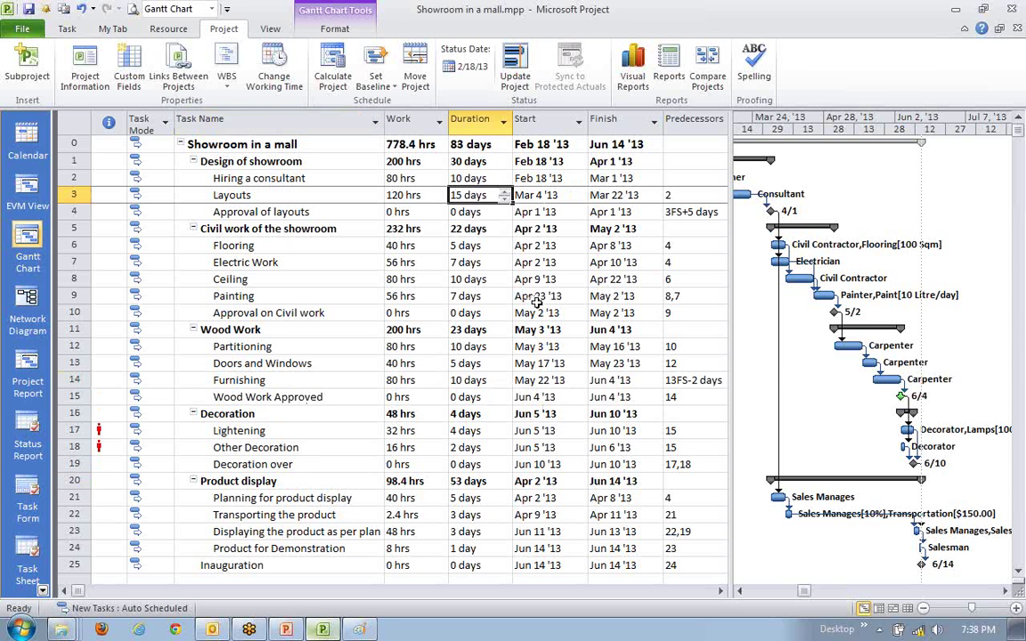
text(17)
key(Return)
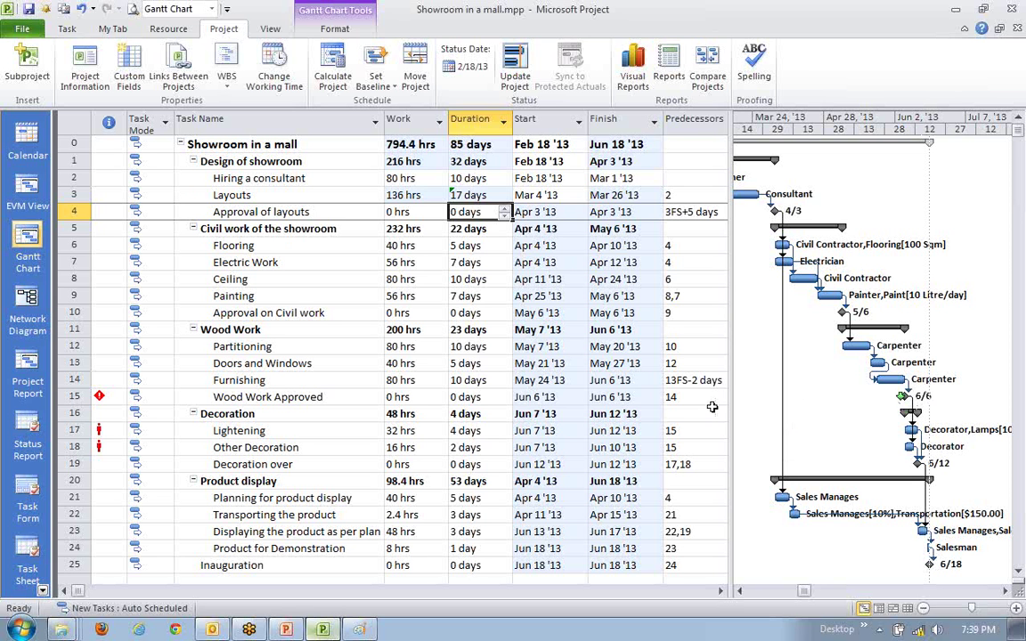
- Read the deadline indicator on Wood Work Approved and examine the tasks from Approval of layouts to Furnishing that lead up to it
click(113, 396)
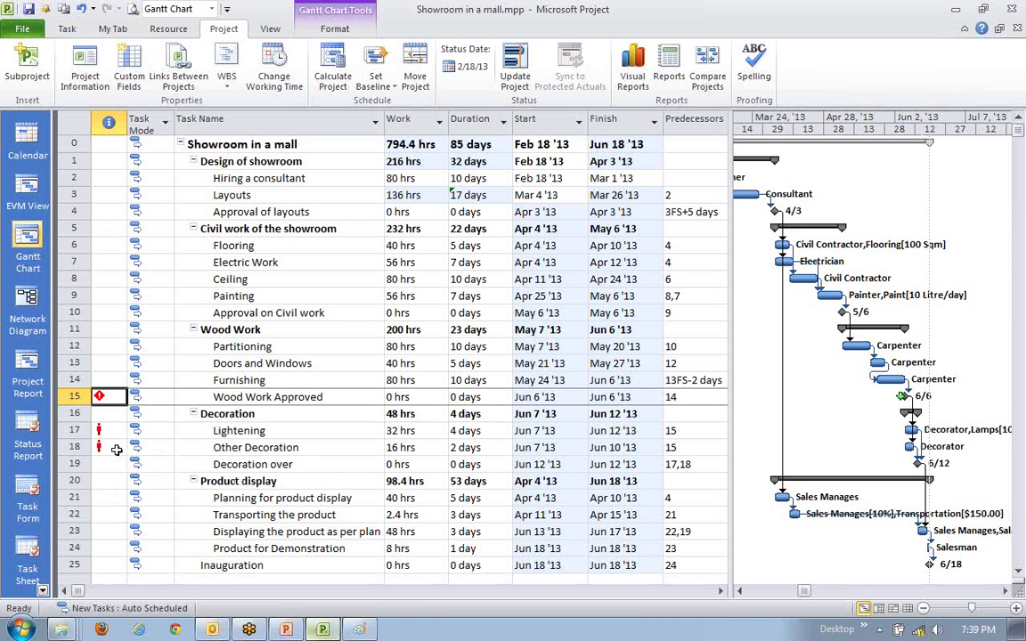
mouse_move(112, 395)
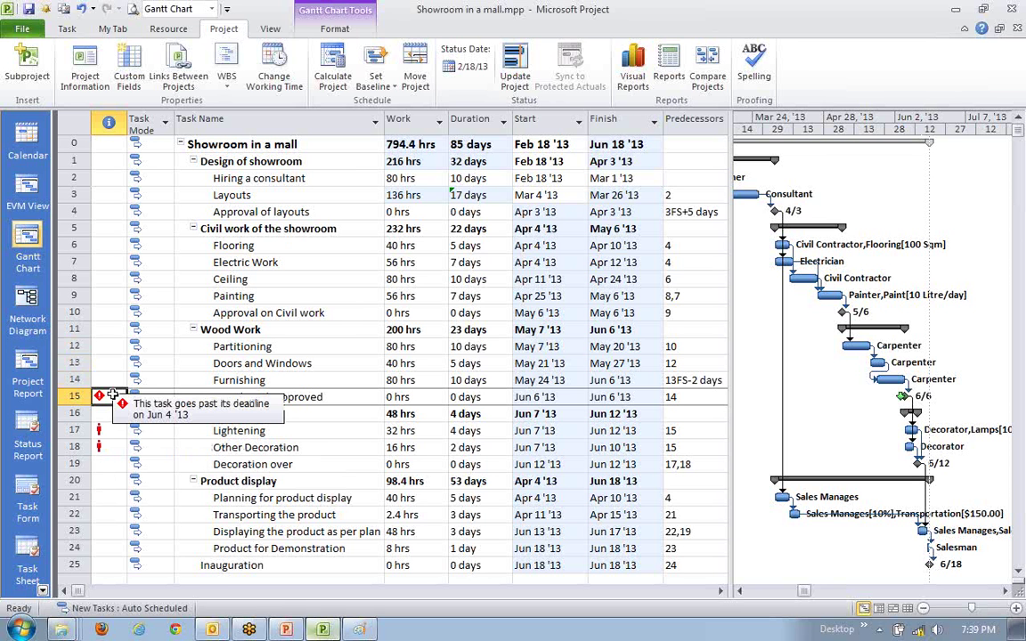
click(159, 443)
click(112, 395)
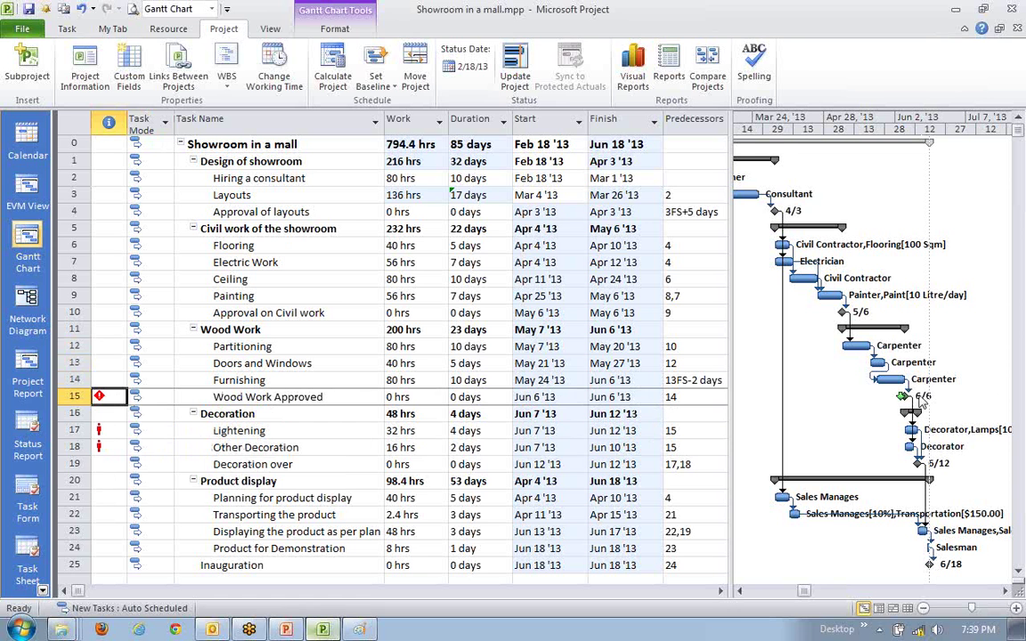
mouse_move(907, 398)
drag(307, 212, 331, 384)
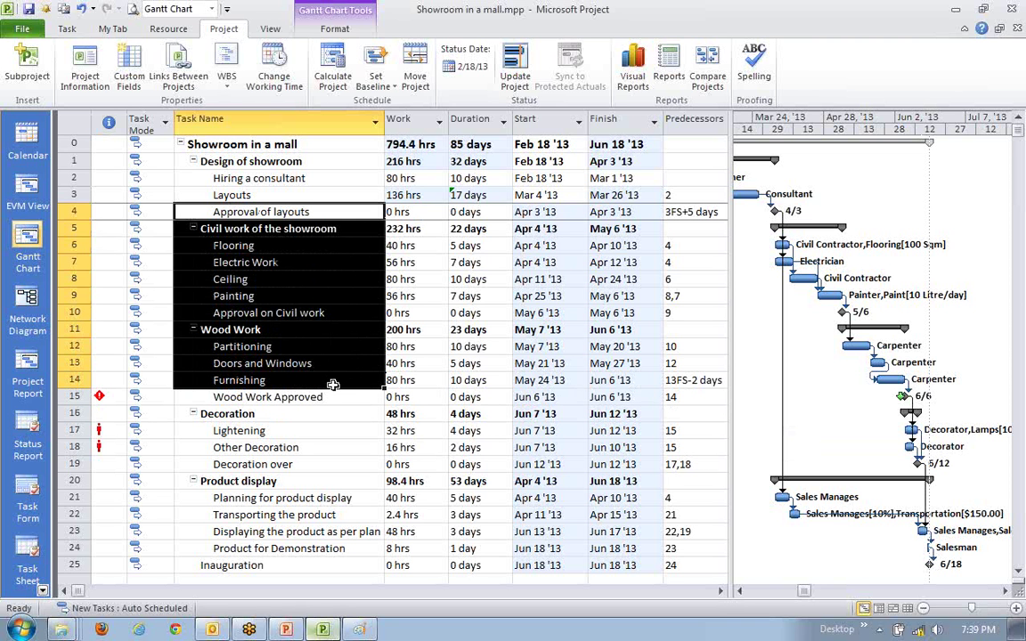
click(342, 447)
- Try an 8-day duration on the Ceiling task and undo the change
click(333, 282)
click(481, 279)
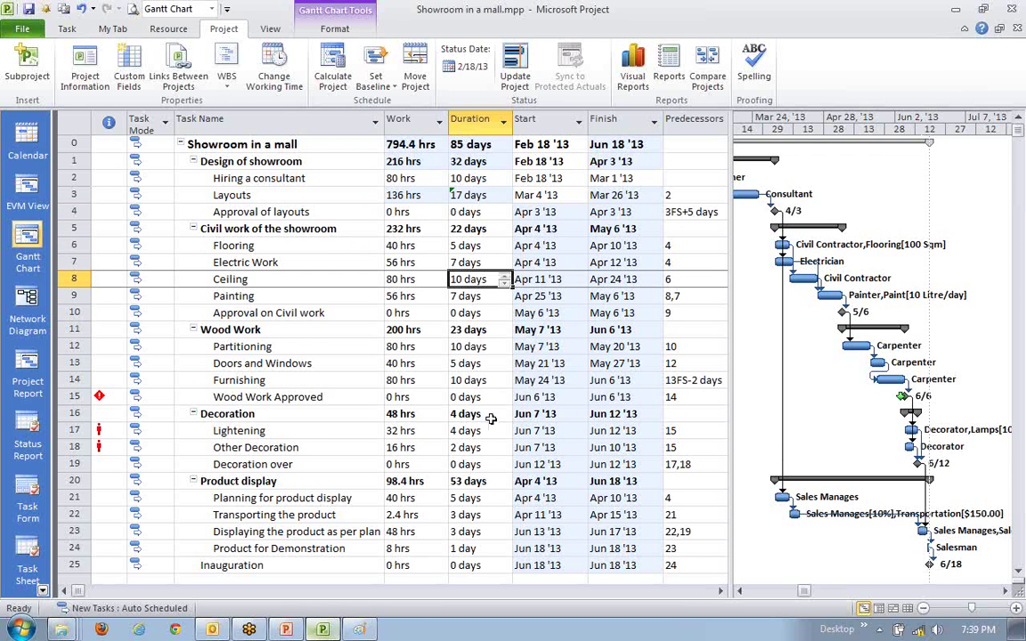
text(8)
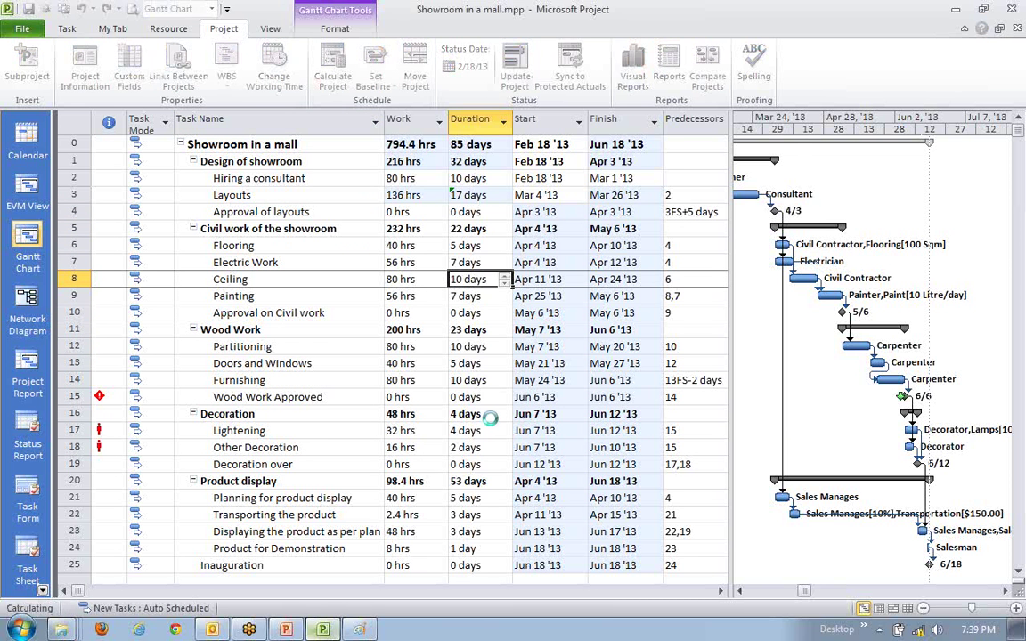
key(Return)
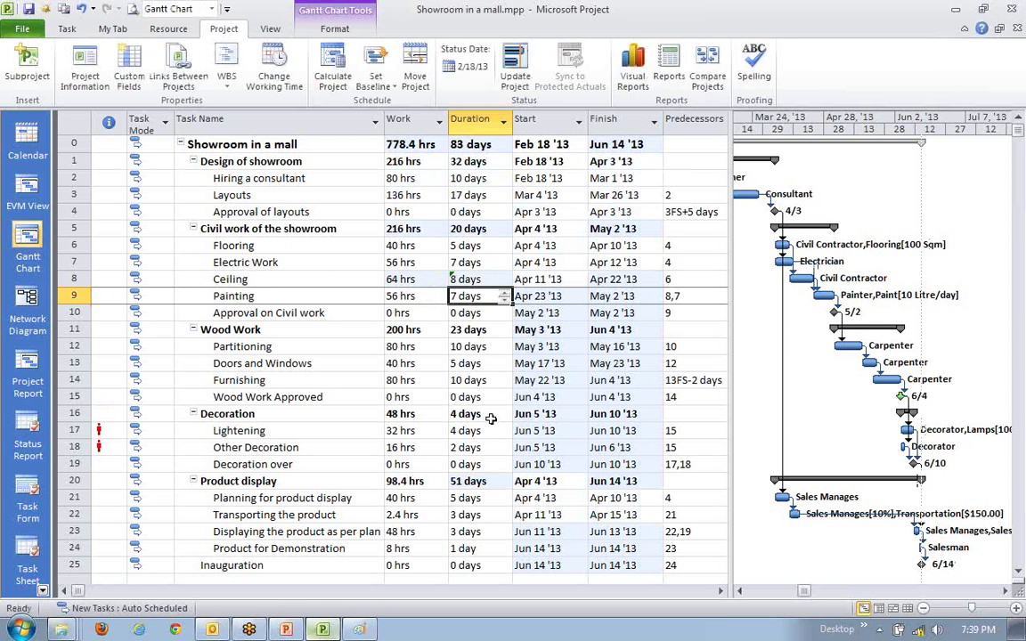
key(ctrl+z)
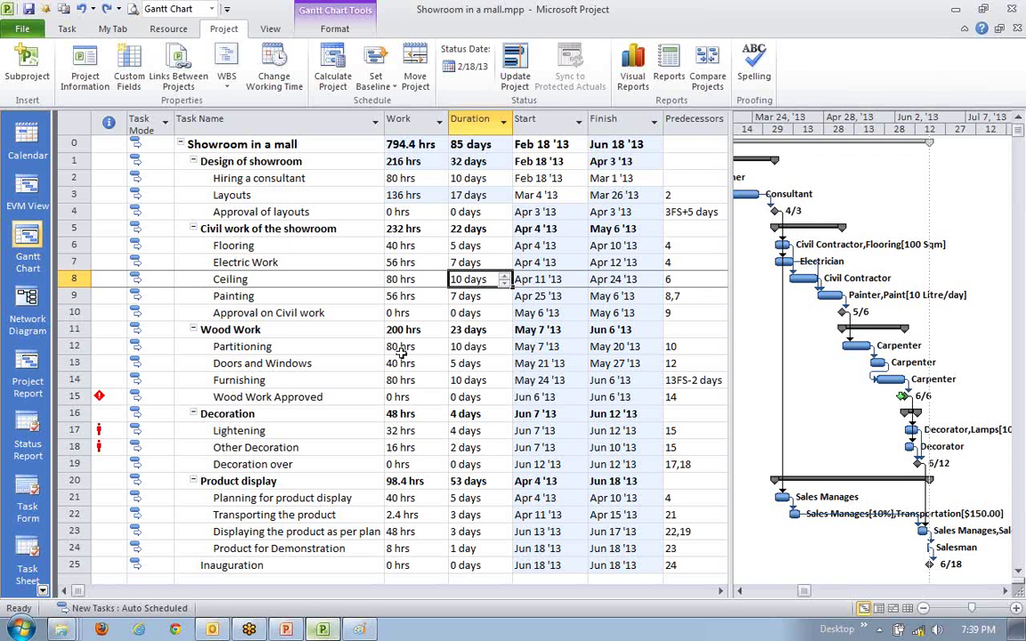
- Try a lag of -2 days on the Ceiling-to-Painting link, and undo it together with the Layouts duration change
double_click(821, 293)
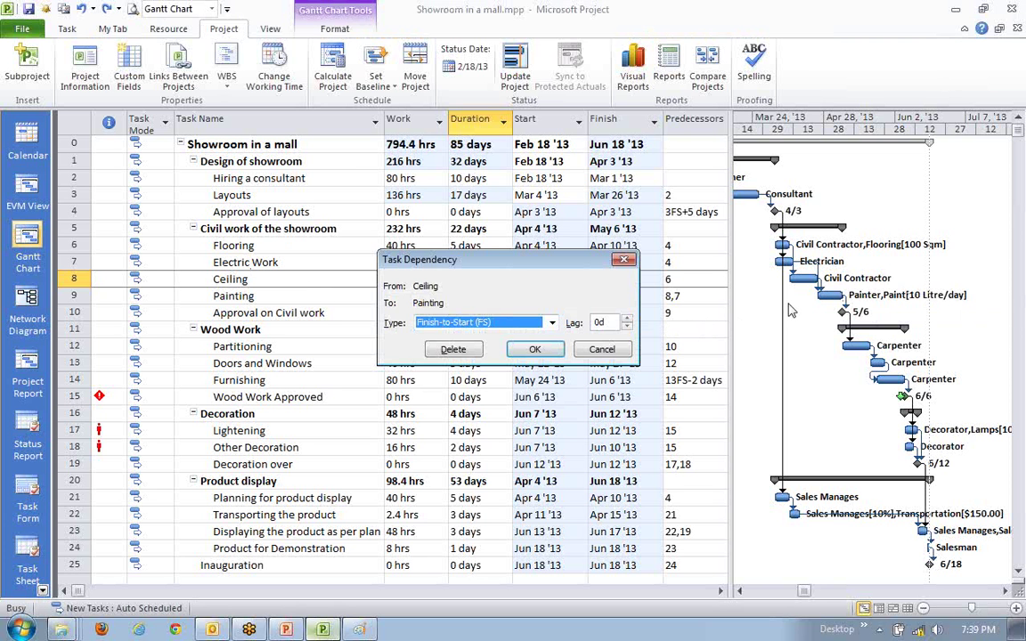
click(628, 328)
click(627, 327)
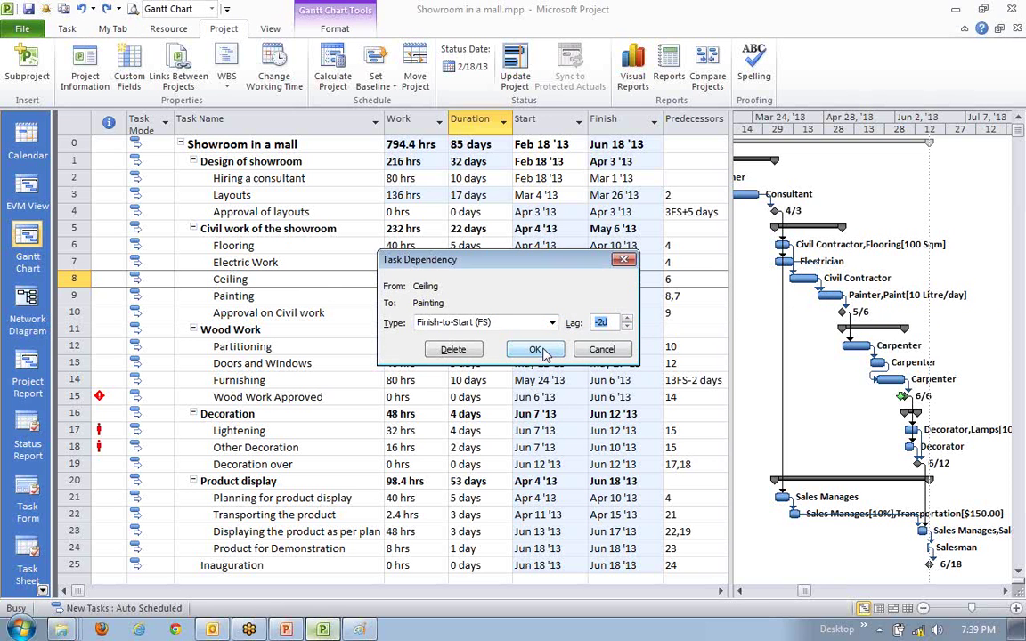
click(536, 350)
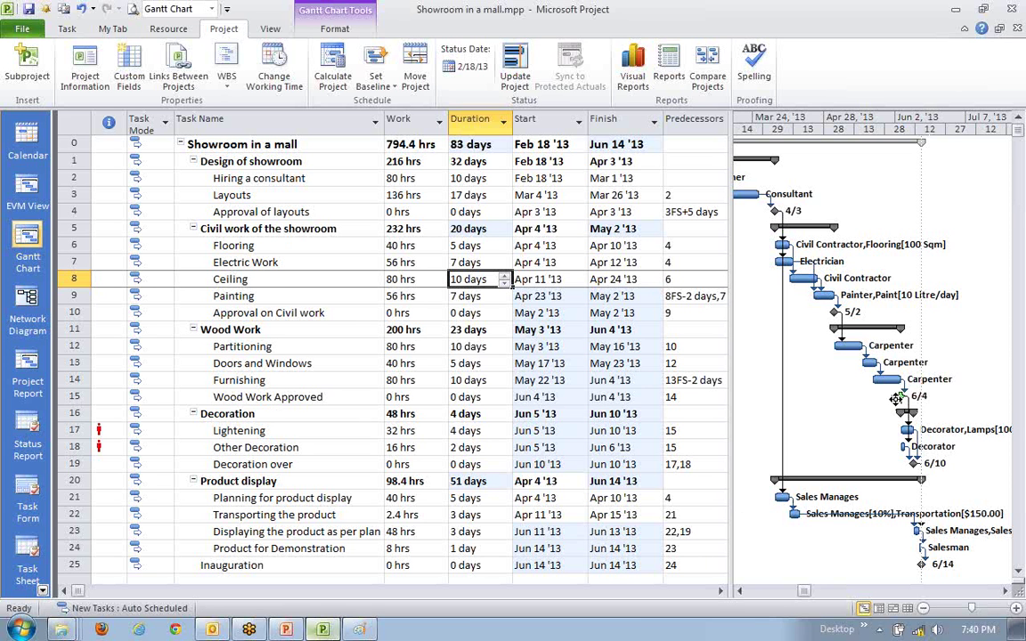
key(ctrl+z)
key(ctrl+z)
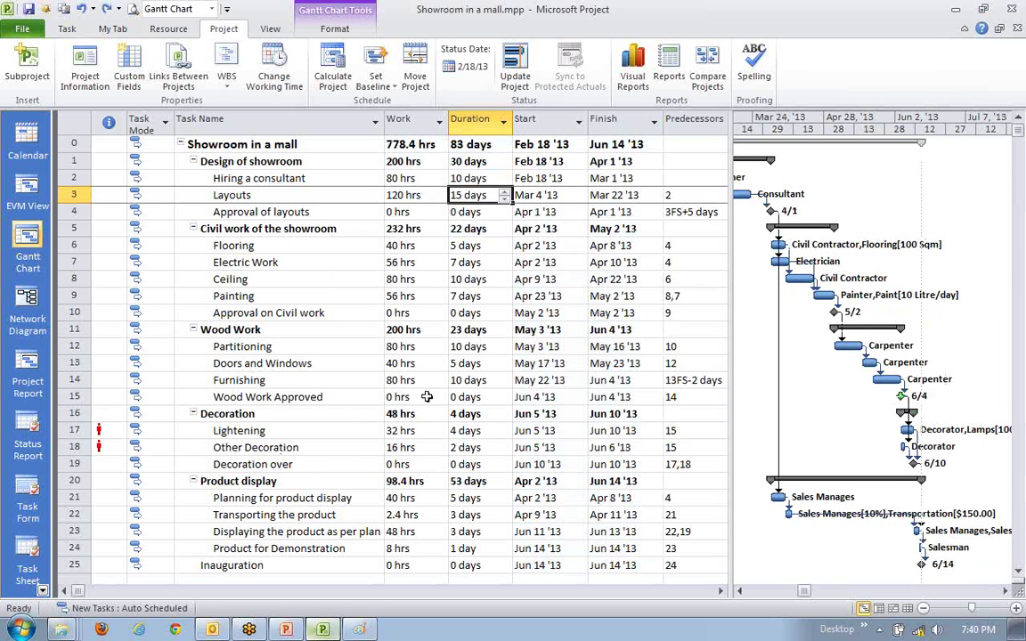
- Set the deadline of the Wood Work Approved milestone to May 31, 2013
click(294, 397)
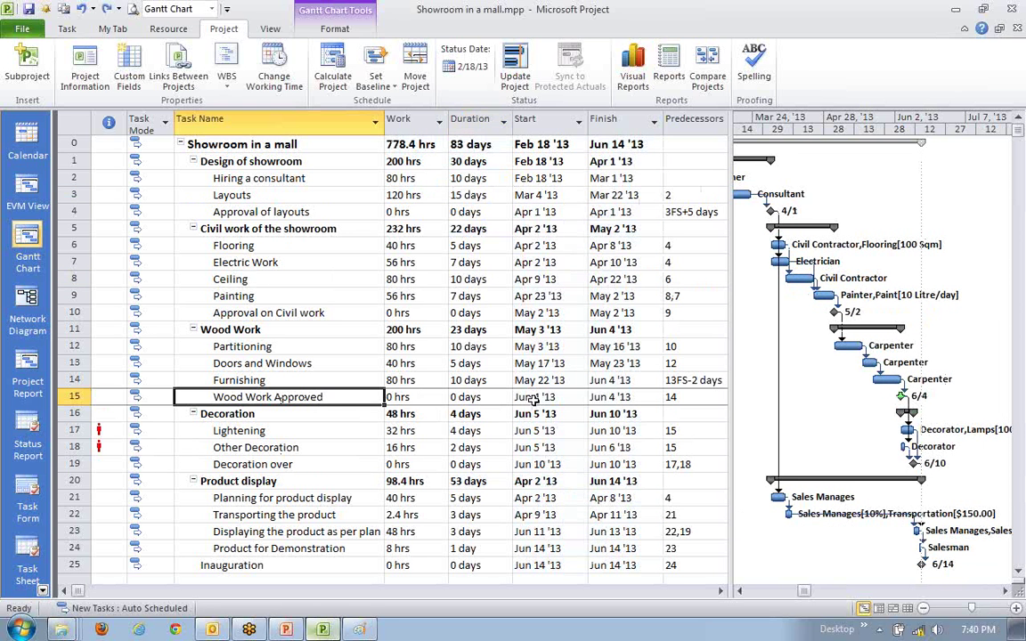
double_click(321, 401)
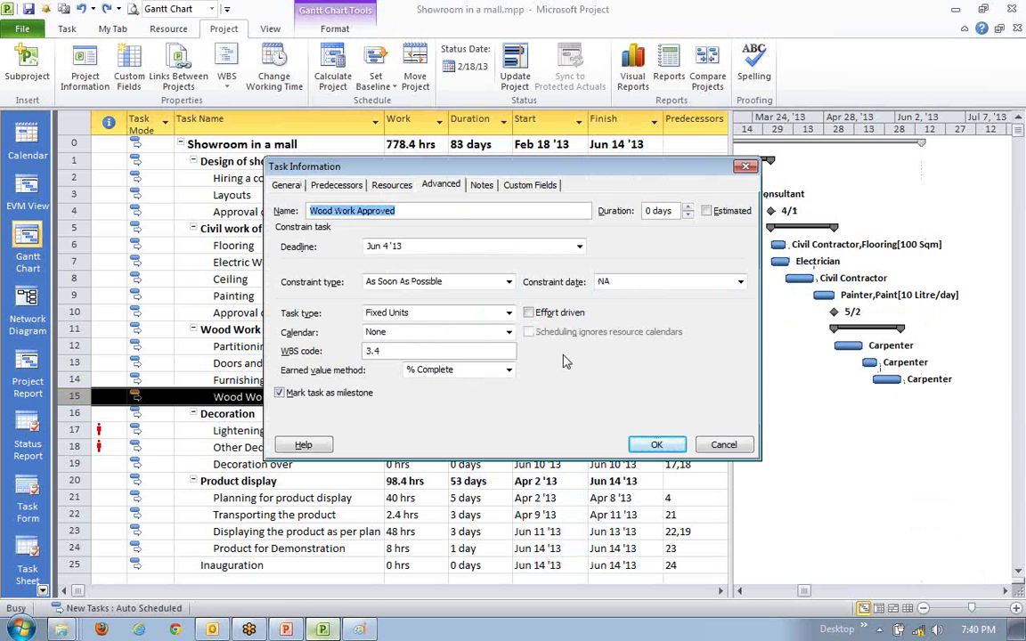
click(580, 246)
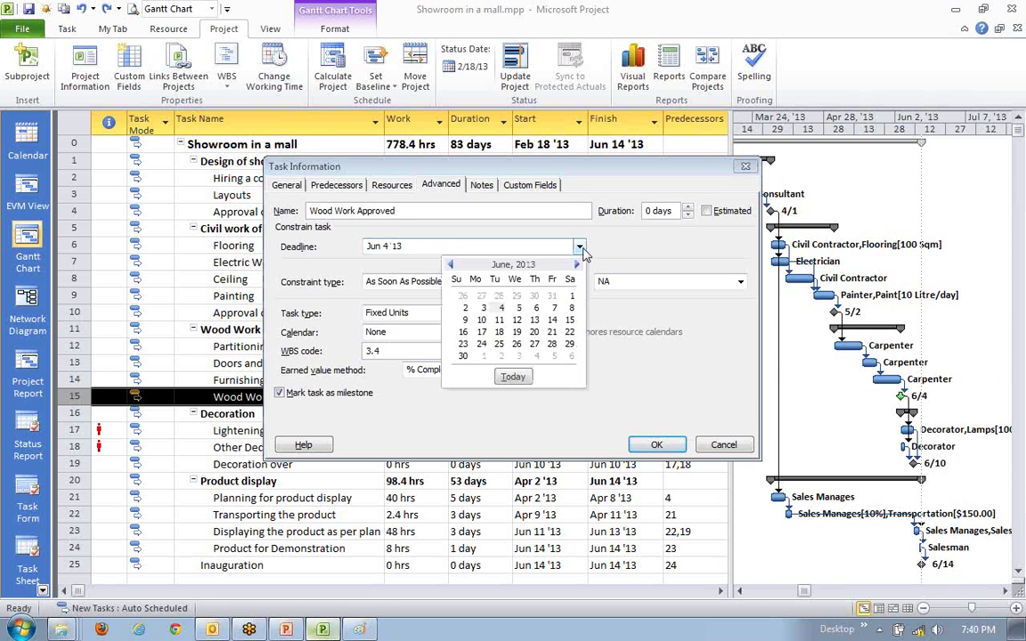
click(552, 295)
click(653, 443)
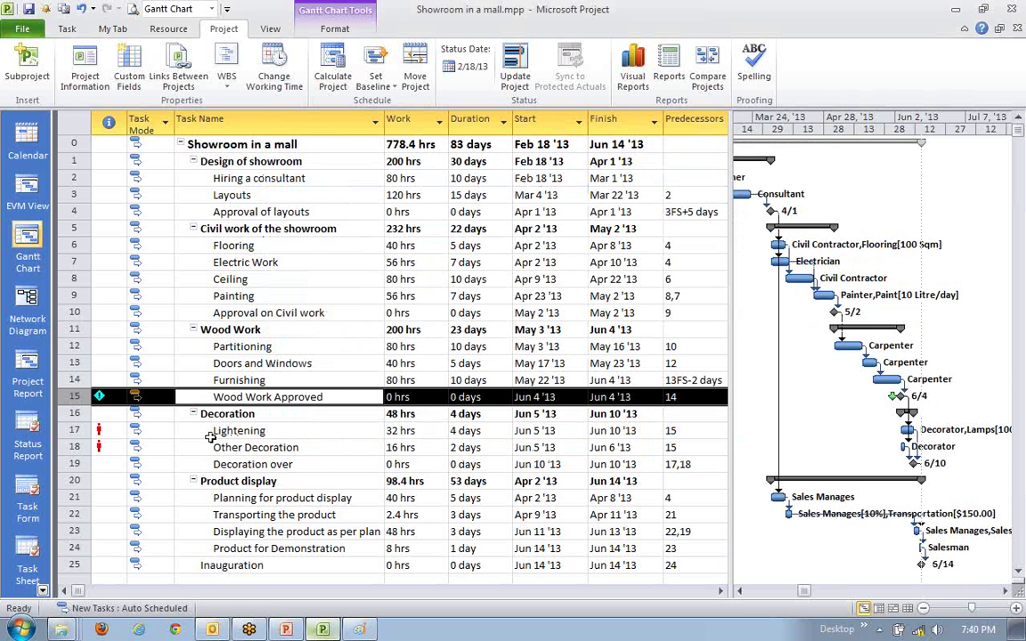
- Examine the deadline indicator on the Wood Work Approved milestone
key(Down)
key(Down)
key(Down)
click(104, 400)
click(352, 484)
click(334, 397)
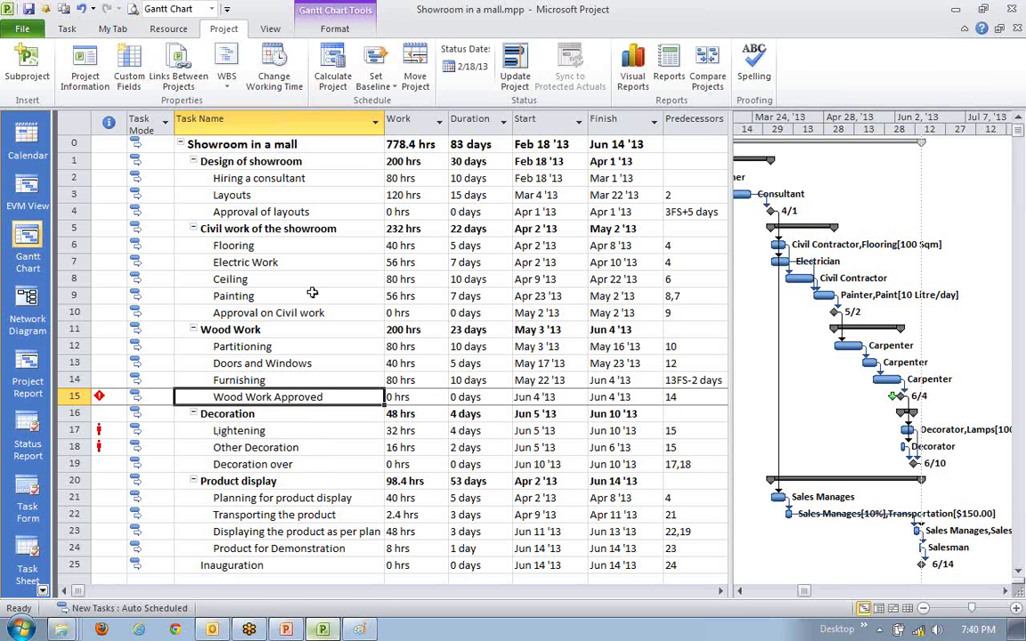
- Try a 4-day duration on the Electric Work task and undo the change
click(488, 192)
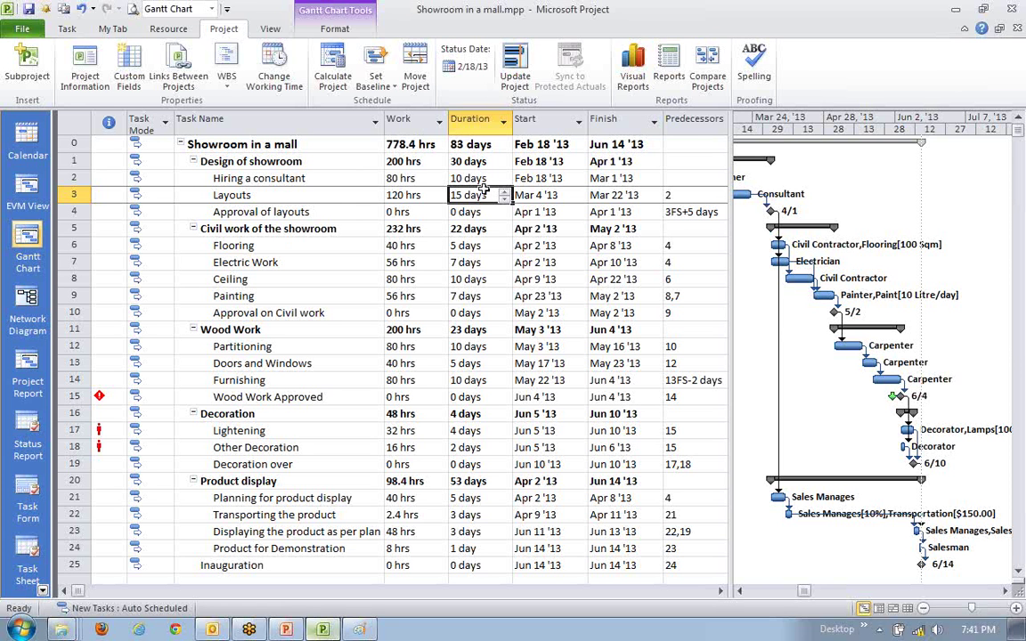
click(474, 263)
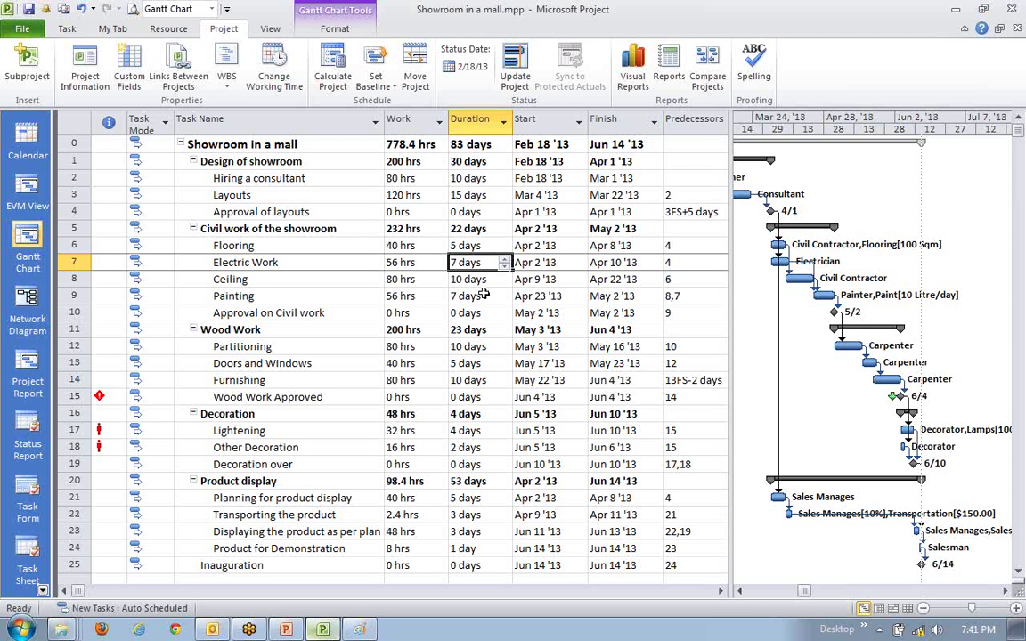
text(4)
key(Return)
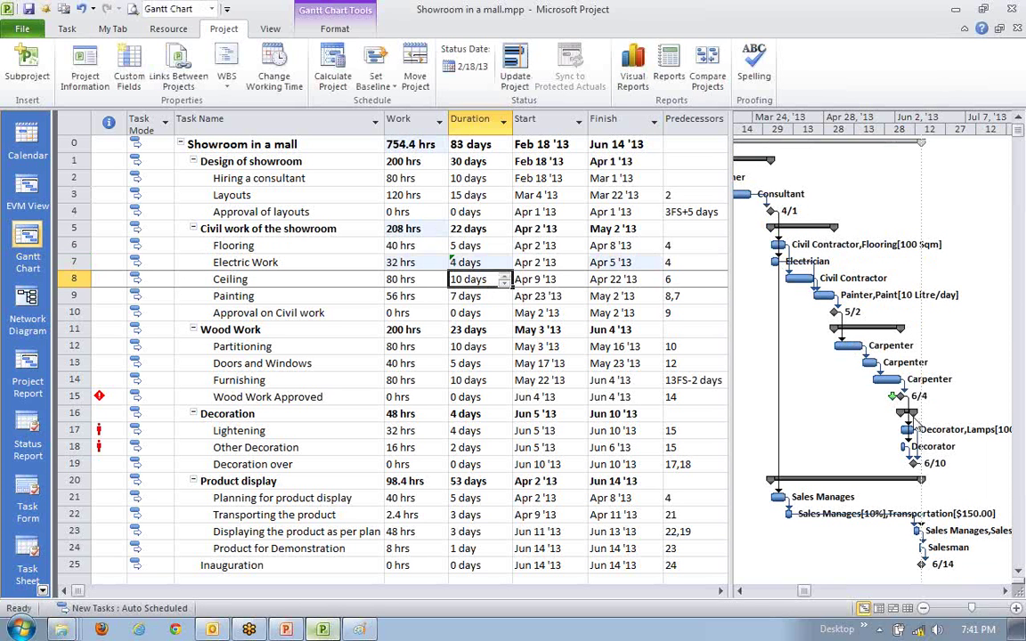
key(ctrl+z)
key(Left)
key(Left)
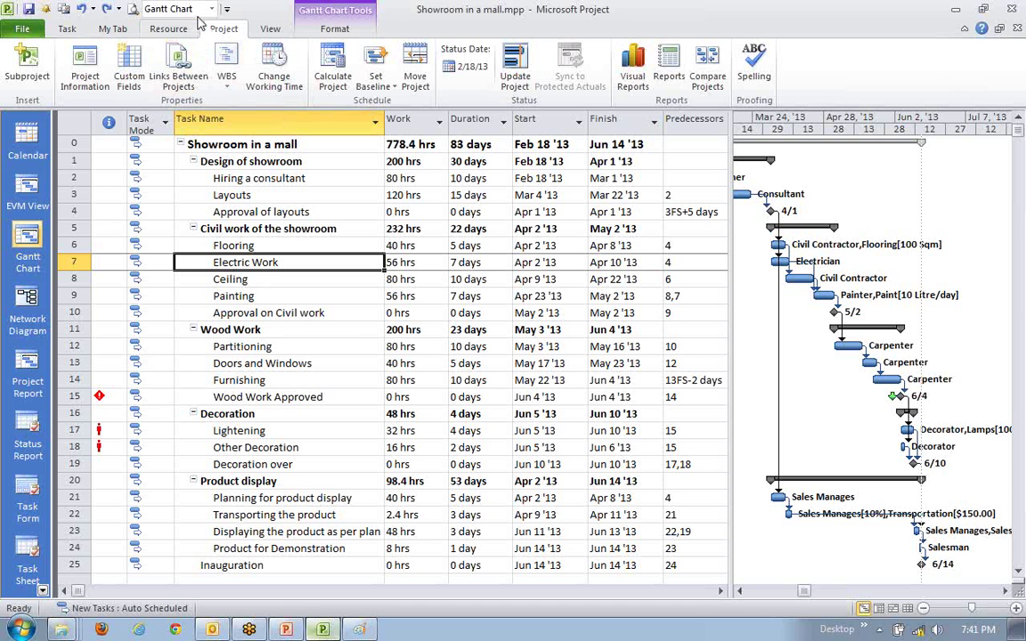
- Switch the plan to the Tracking Gantt view
click(42, 591)
click(42, 591)
click(42, 591)
click(42, 591)
click(42, 592)
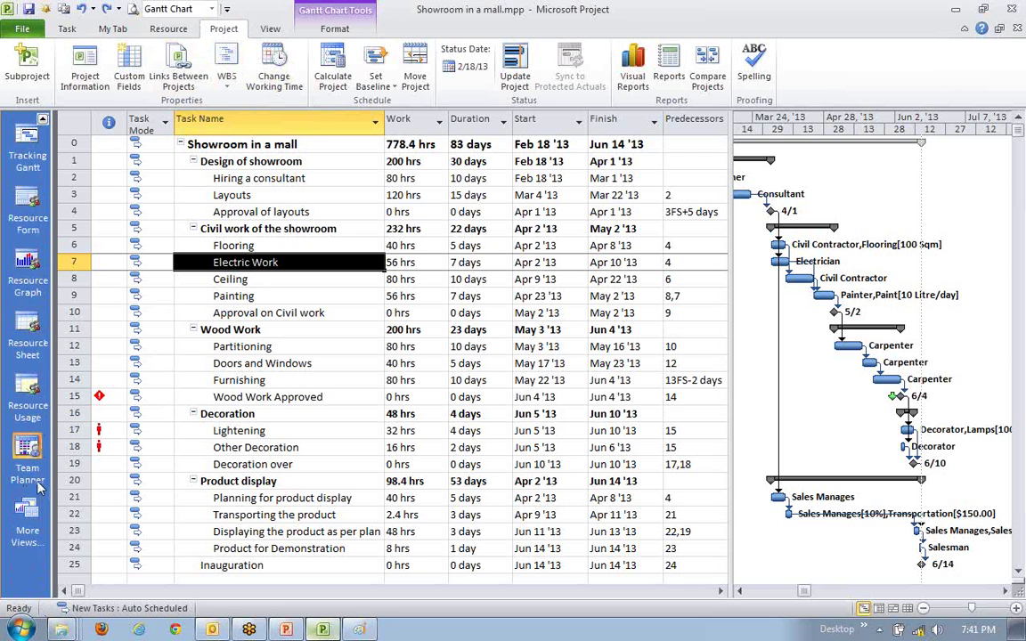
click(42, 119)
click(42, 119)
click(41, 118)
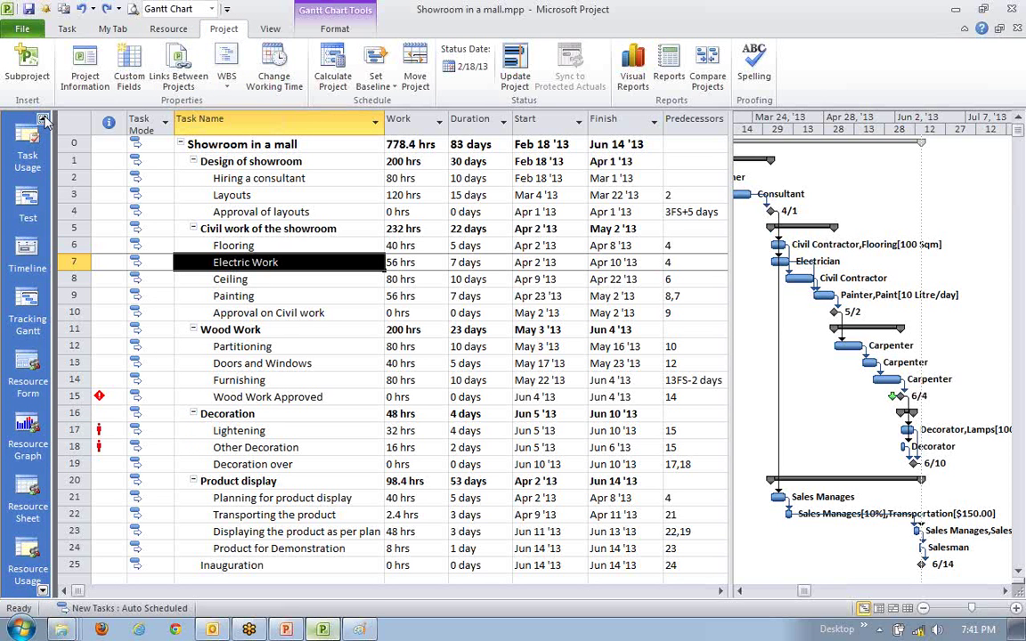
click(26, 307)
- Widen the task table beside the tracking chart to show the Start and Finish columns
scroll(724, 467, down, 2)
scroll(726, 468, down, 1)
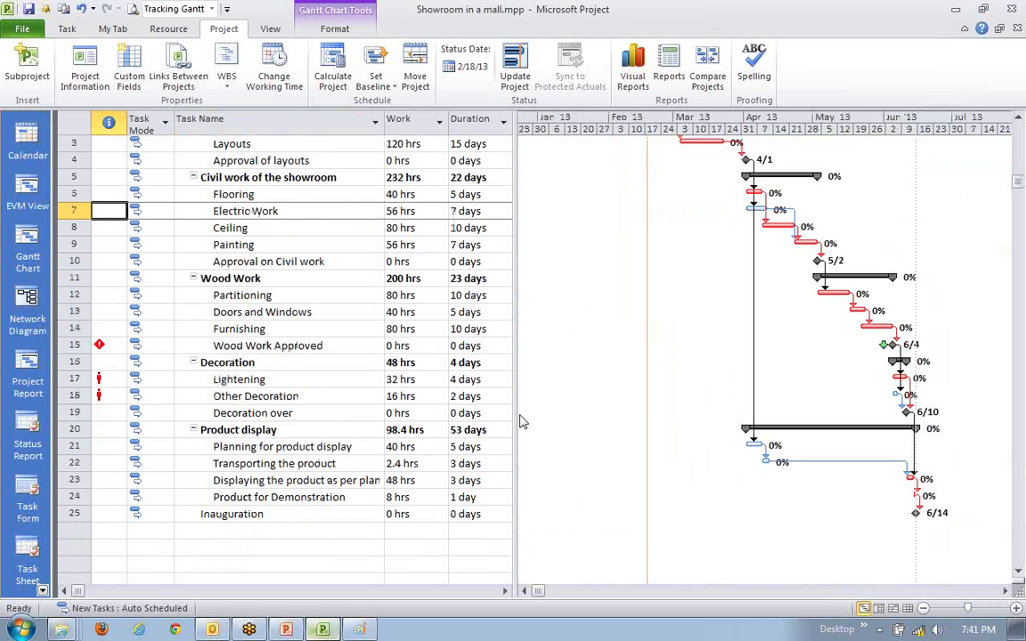
drag(514, 415, 675, 472)
scroll(761, 507, up, 1)
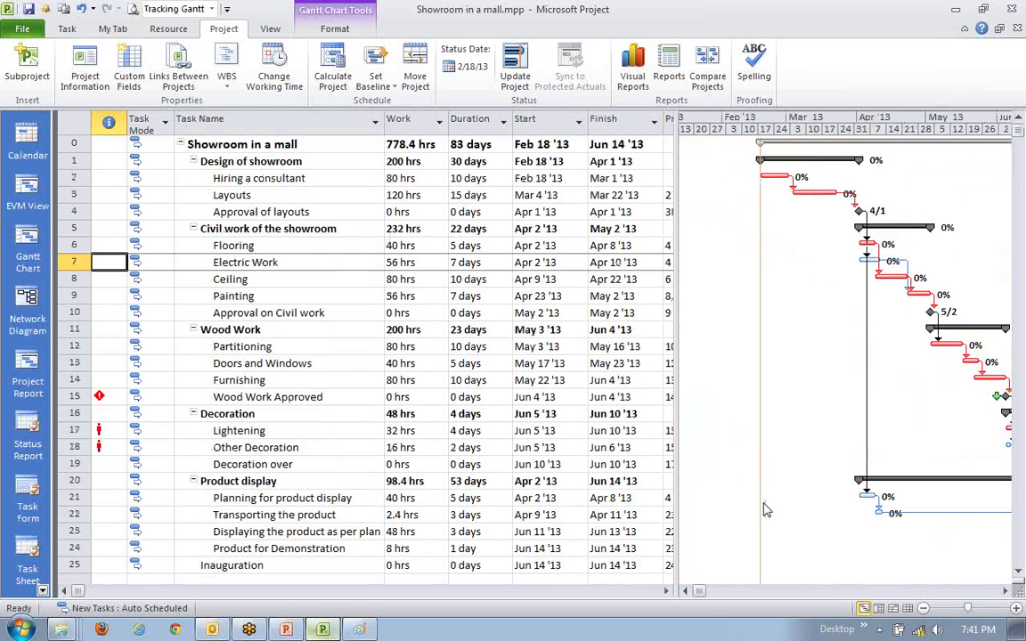
- Compare the Electric Work bar with the critical task bars leading to Wood Work Approved in the tracking chart
click(426, 261)
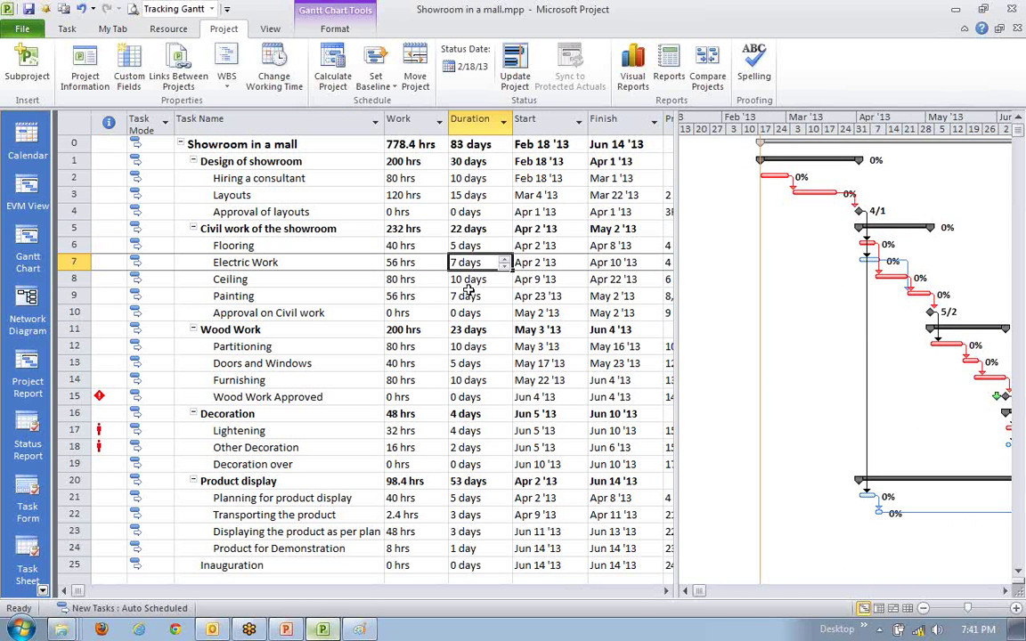
click(312, 262)
click(462, 264)
click(1005, 591)
click(1007, 591)
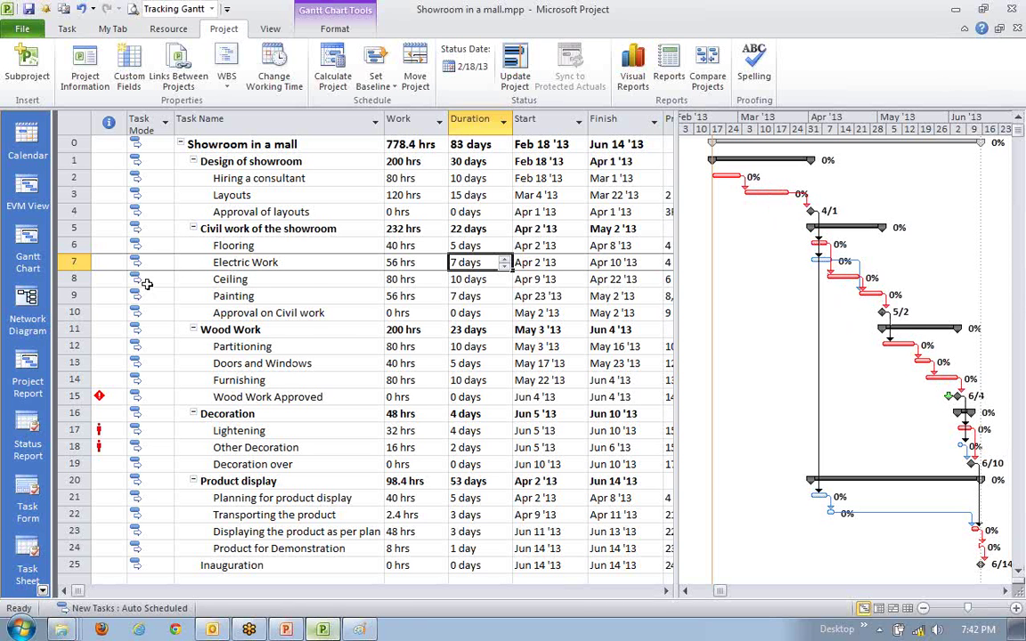
click(323, 327)
click(316, 265)
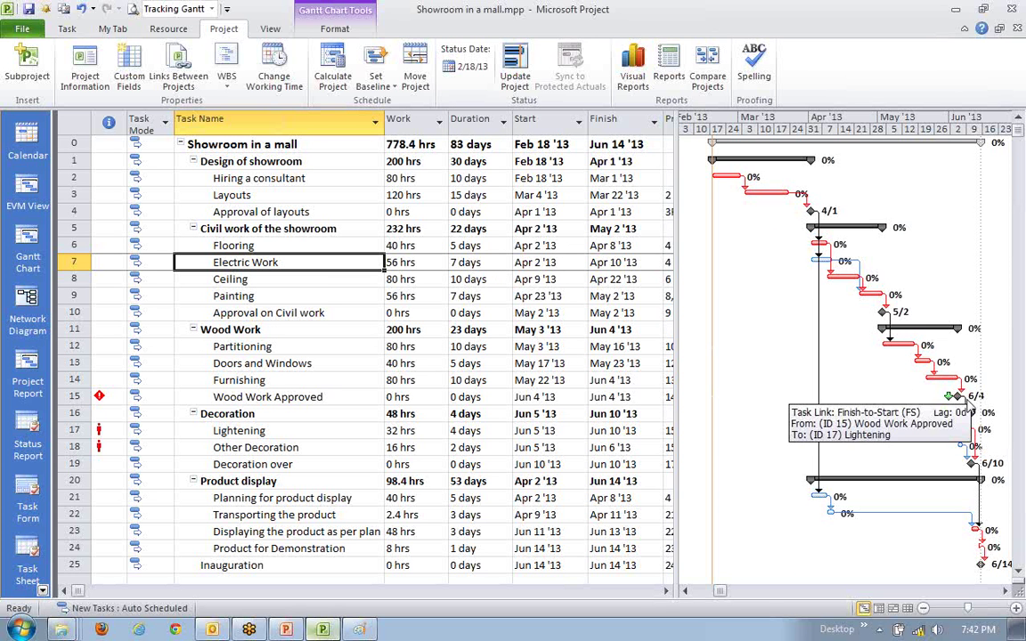
click(379, 281)
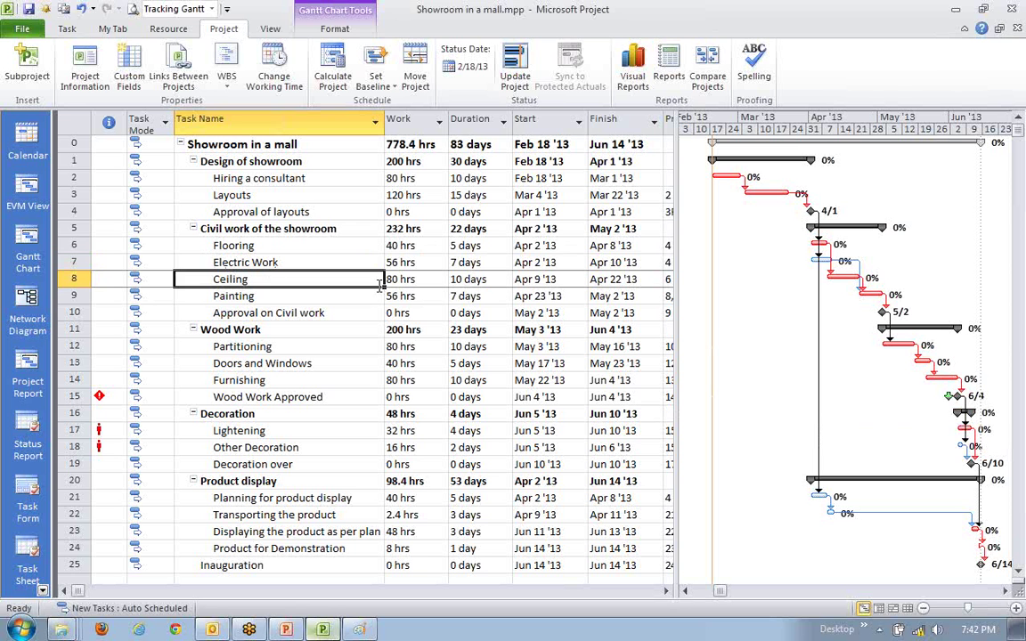
- Widen the task table to show the Predecessors column and select the Ceiling task
click(489, 281)
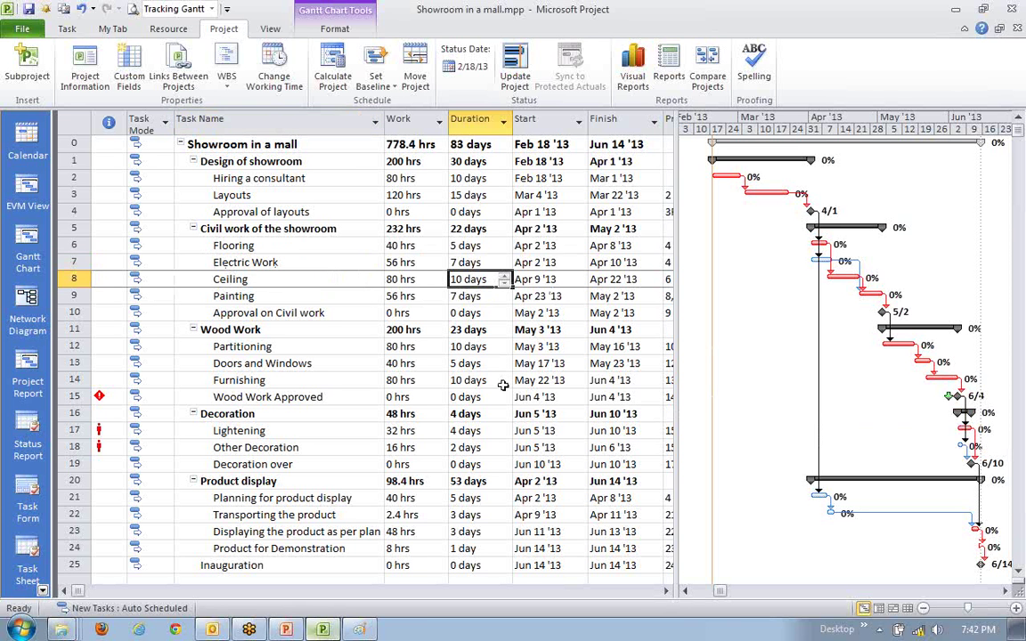
drag(677, 315, 723, 355)
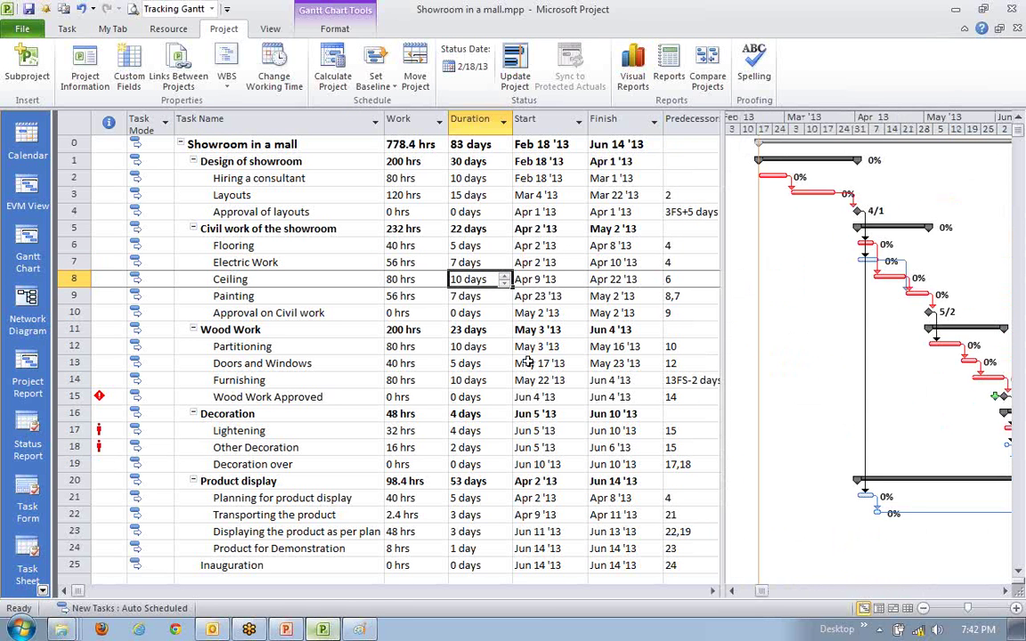
click(217, 279)
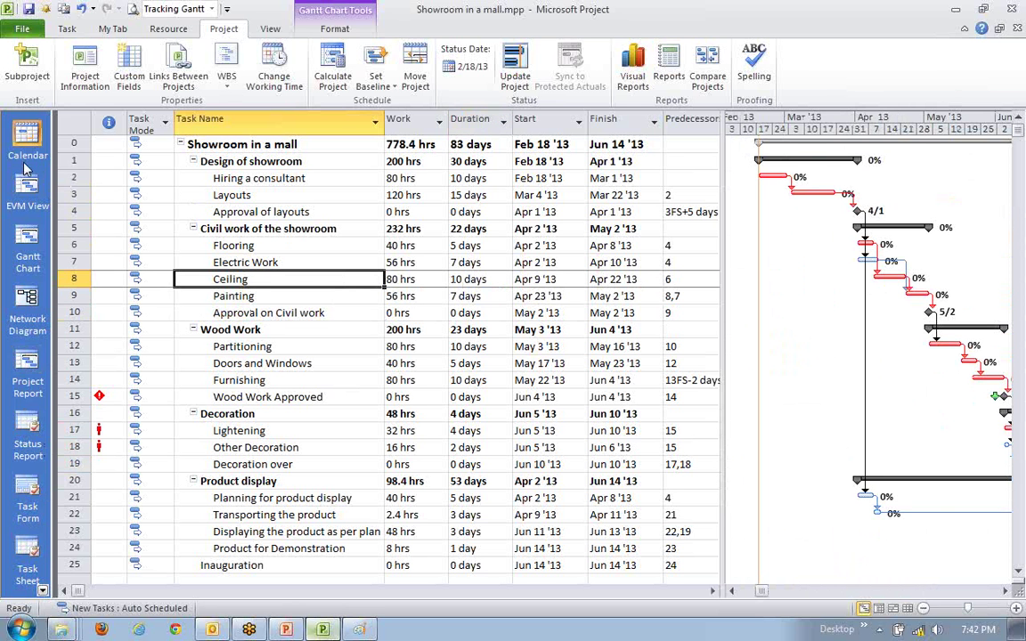
- Switch the plan to the Gantt Chart view and show its critical tasks in red along the whole timeline
click(27, 249)
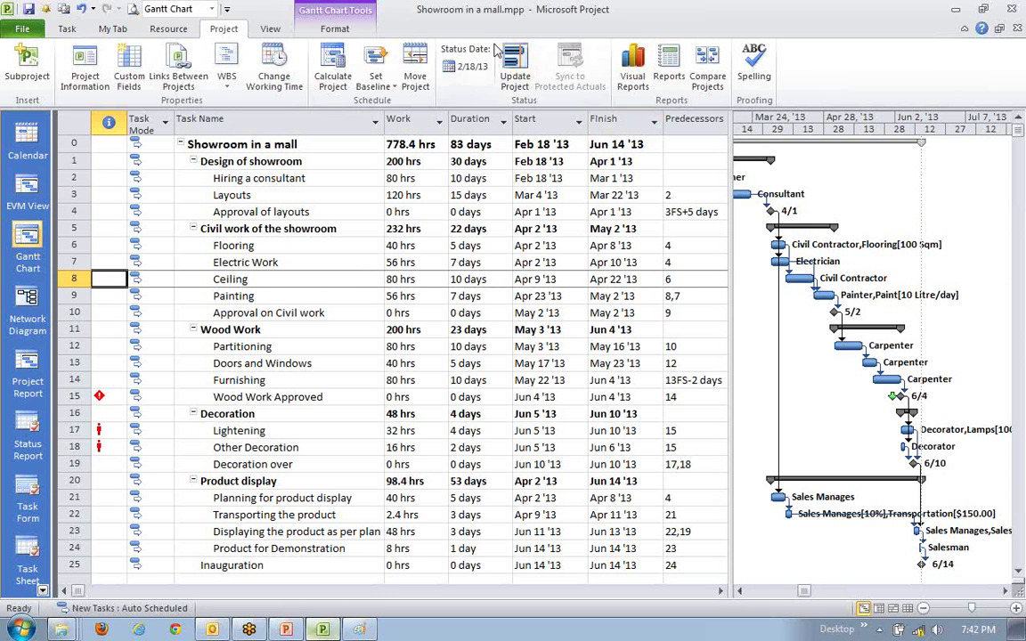
click(332, 30)
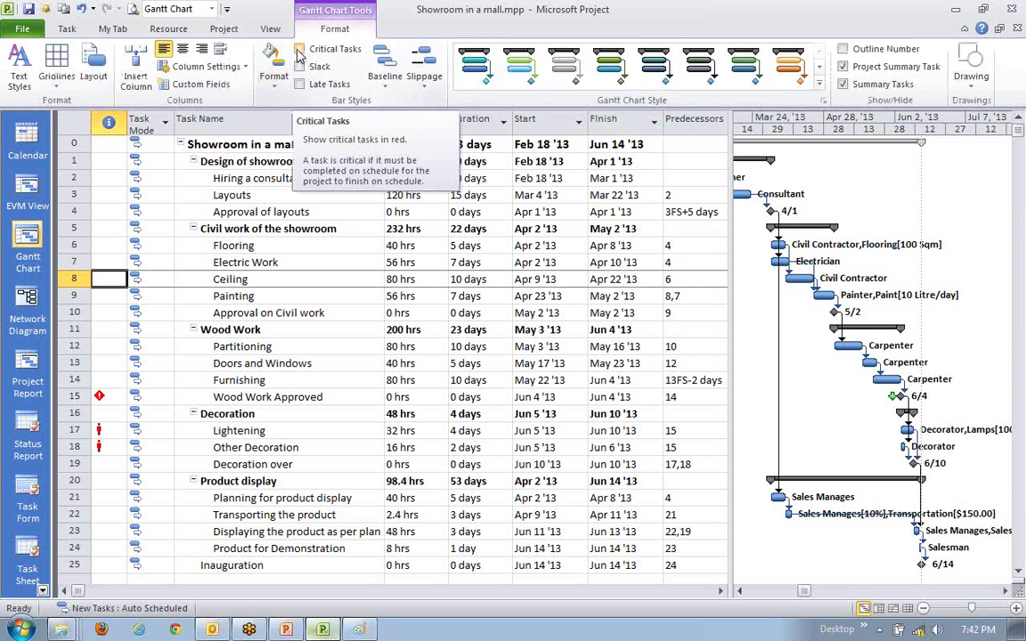
click(299, 51)
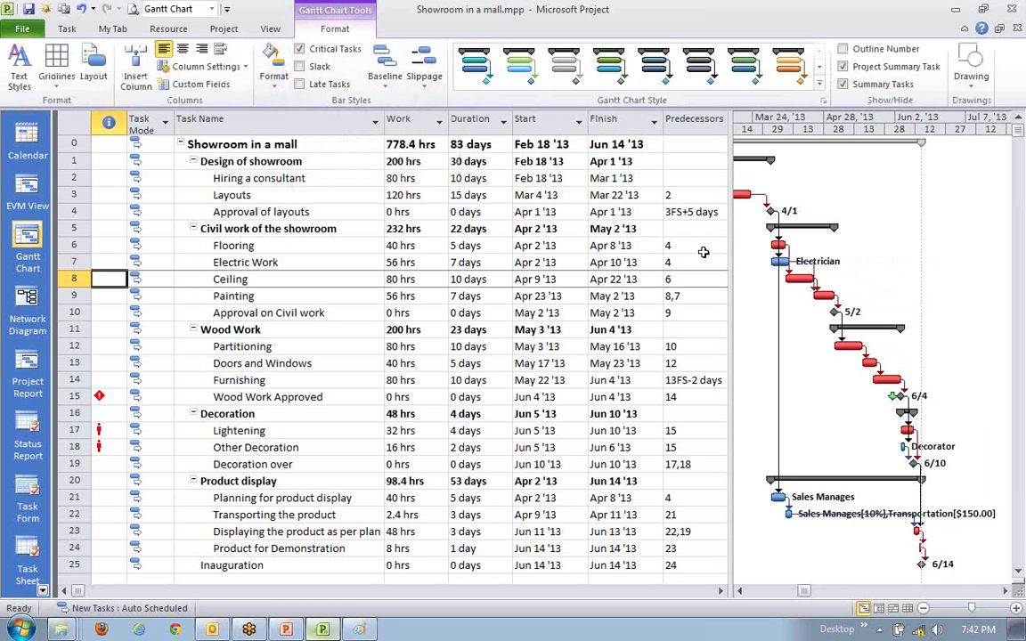
drag(729, 272, 718, 272)
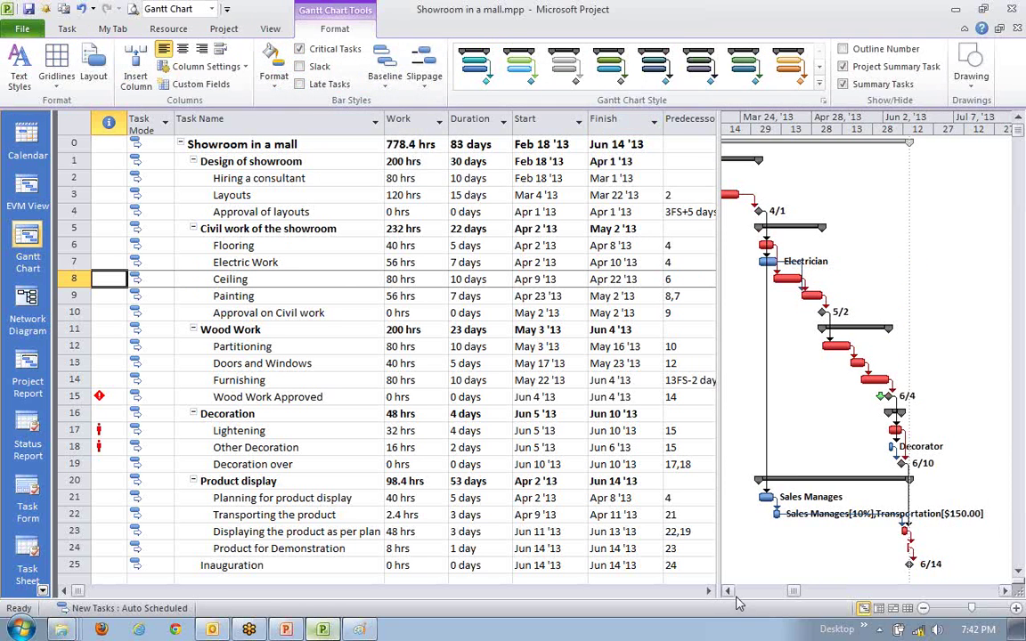
click(728, 591)
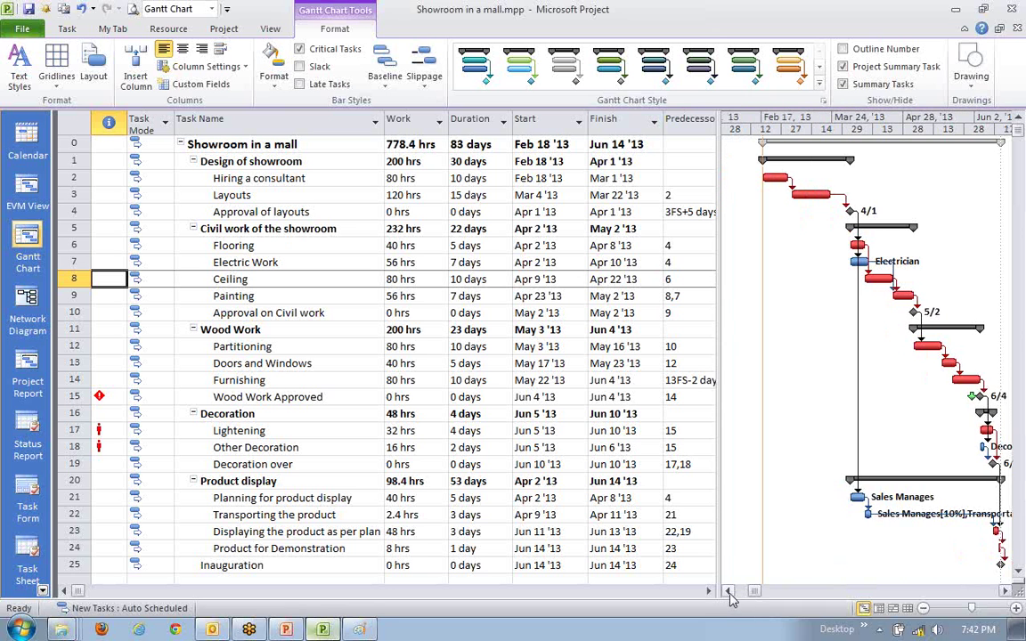
click(1006, 593)
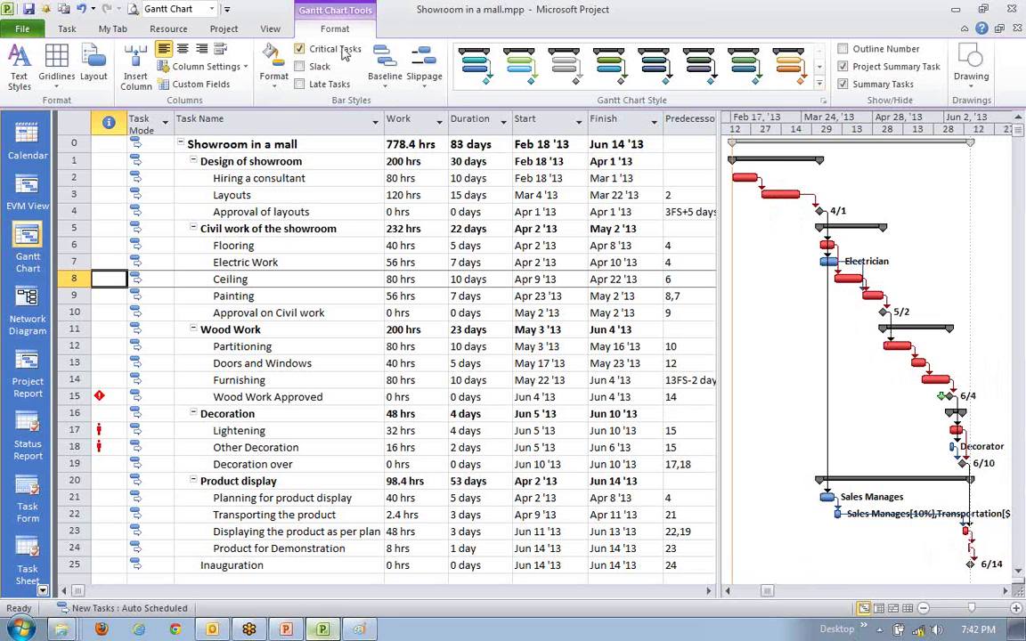
- Compare the Gantt bars with and without critical-task highlighting, leaving the highlighting switched off
click(300, 50)
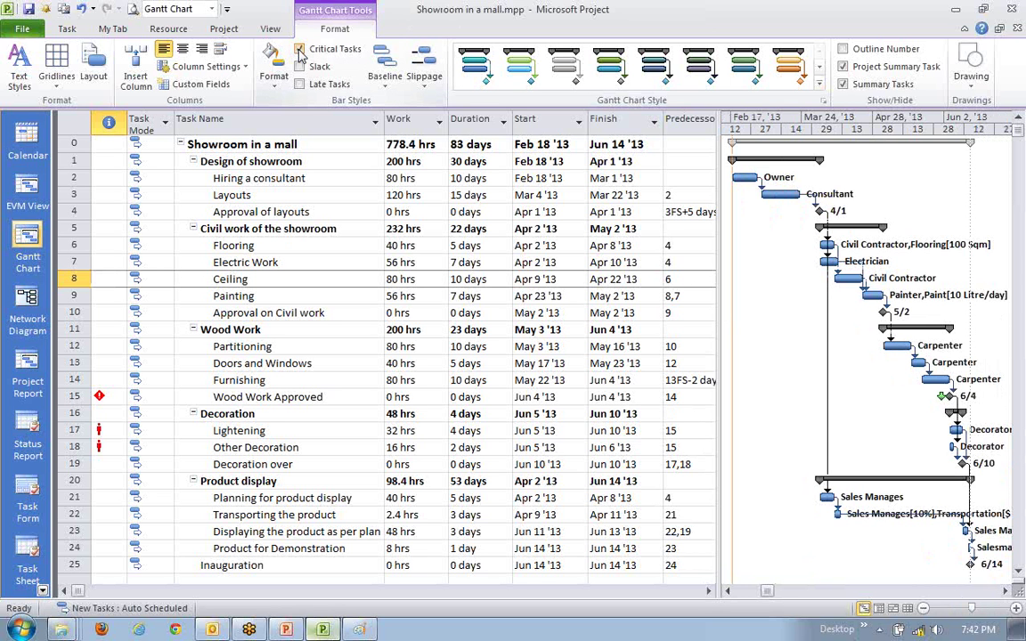
click(300, 50)
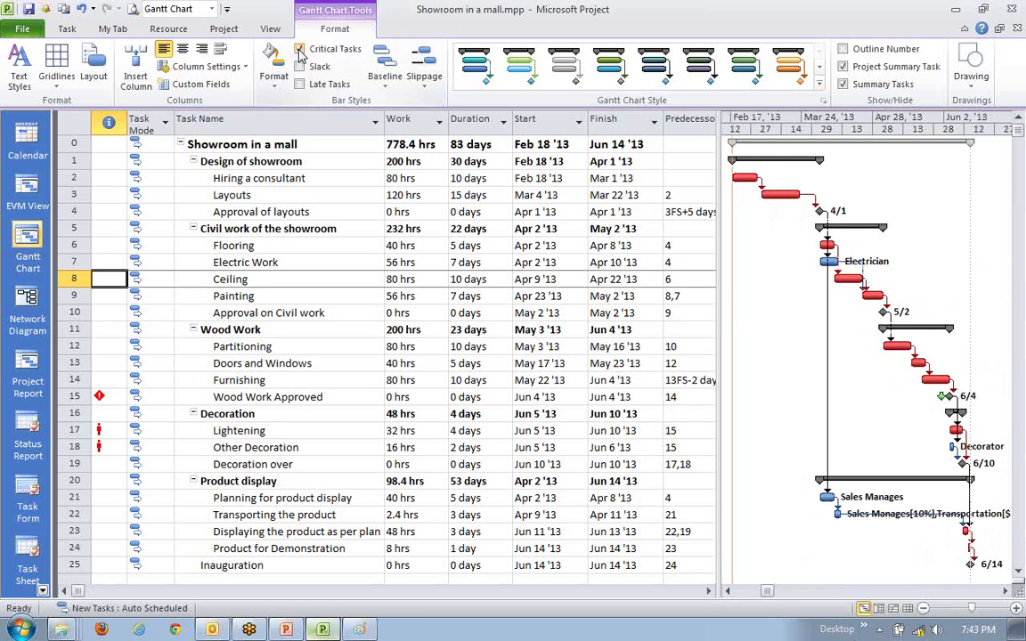
click(300, 50)
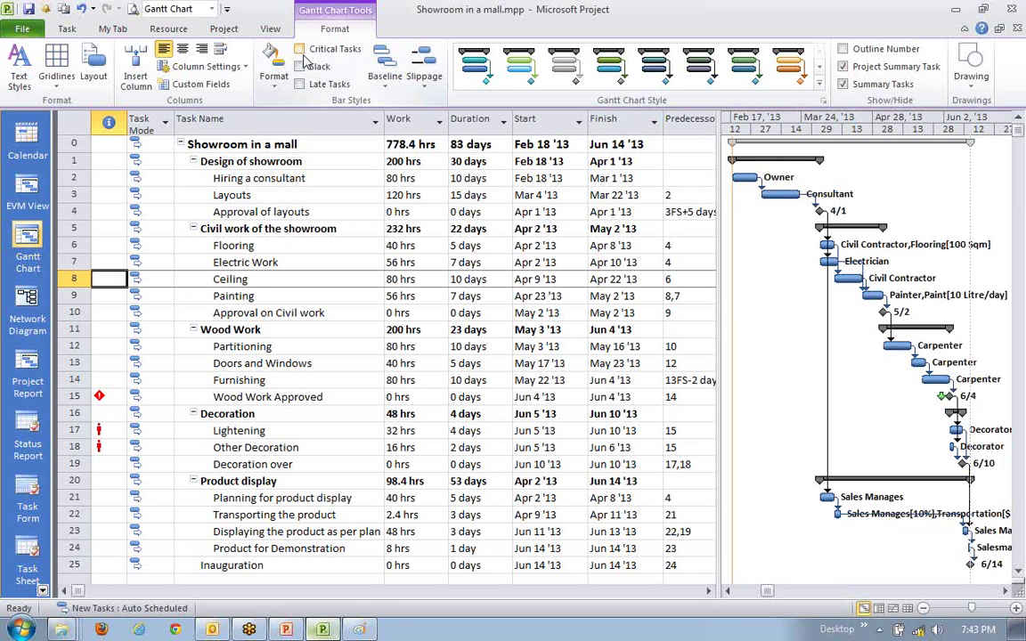
- Review the Ceiling task's assigned resource and its units in the task information, leaving them as they are
click(378, 296)
click(457, 279)
key(Left)
key(Left)
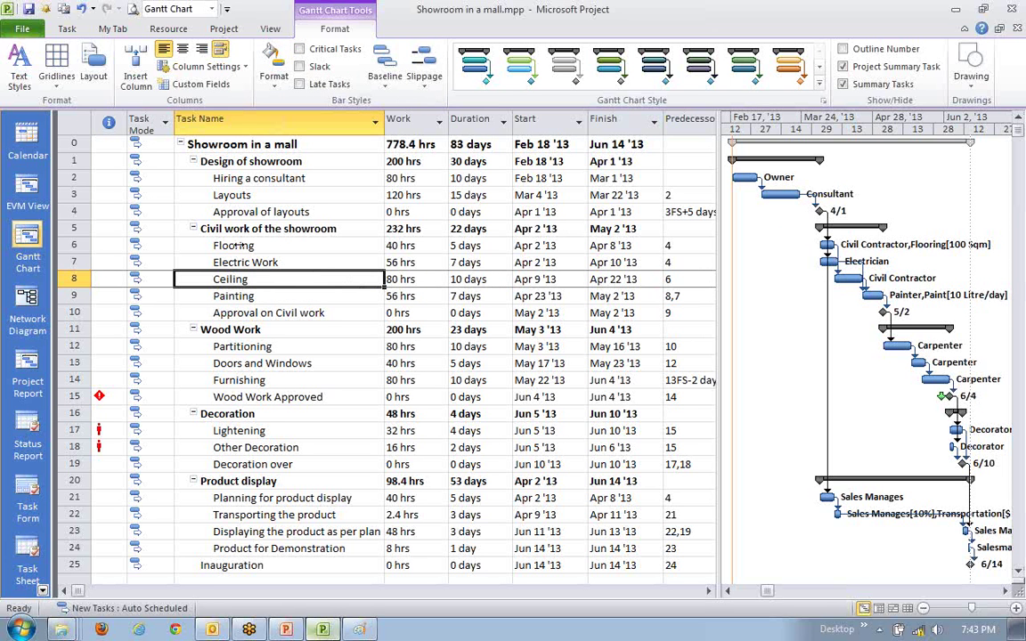
double_click(229, 279)
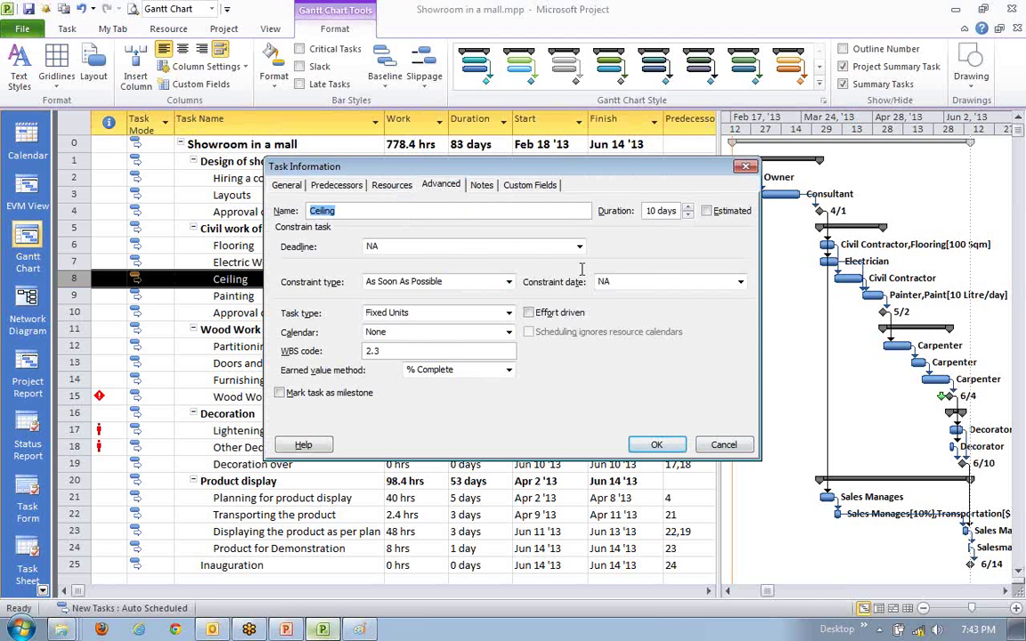
click(397, 186)
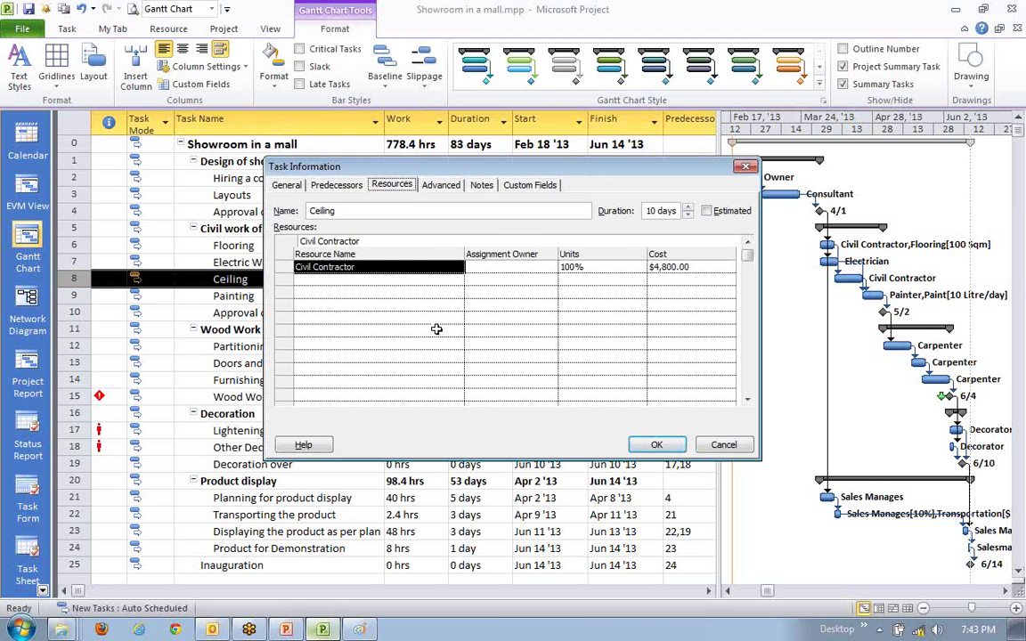
click(608, 269)
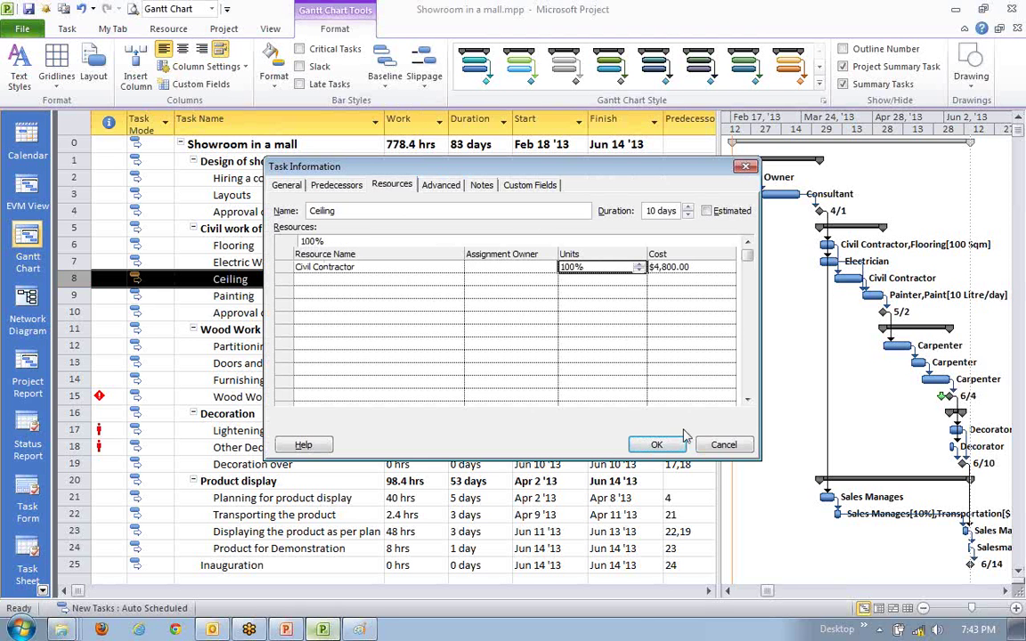
click(724, 447)
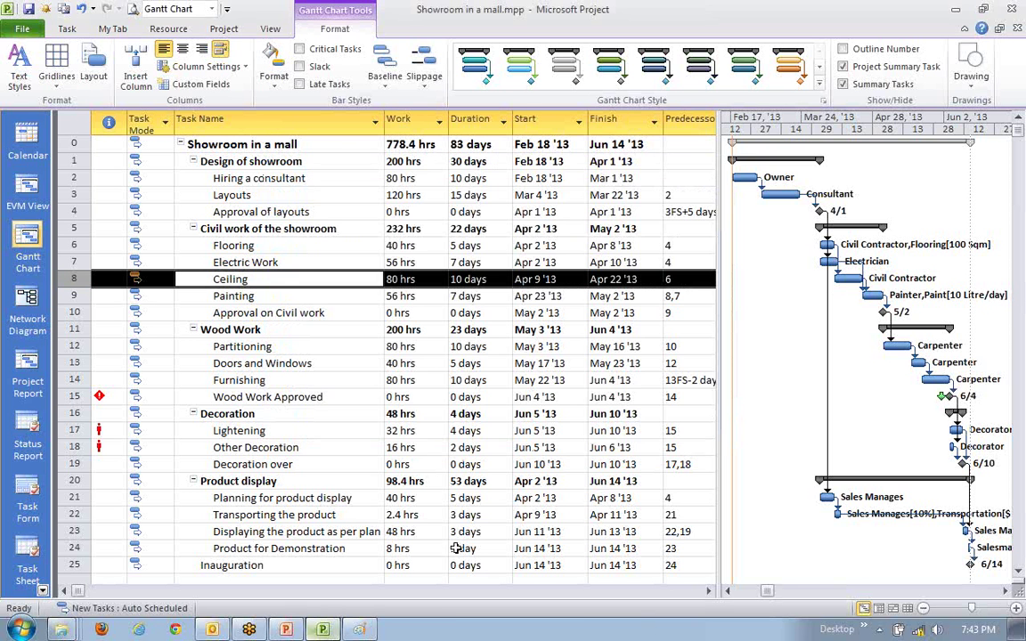
- Check the Civil Contractor's maximum units in the Resource Sheet, and return to the Gantt Chart view
click(908, 609)
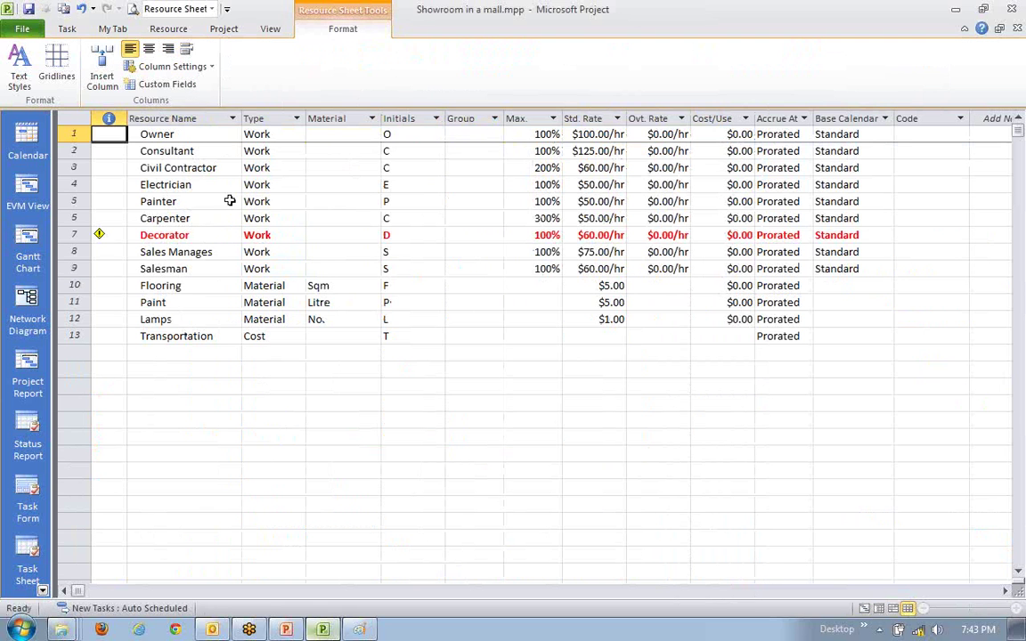
click(200, 168)
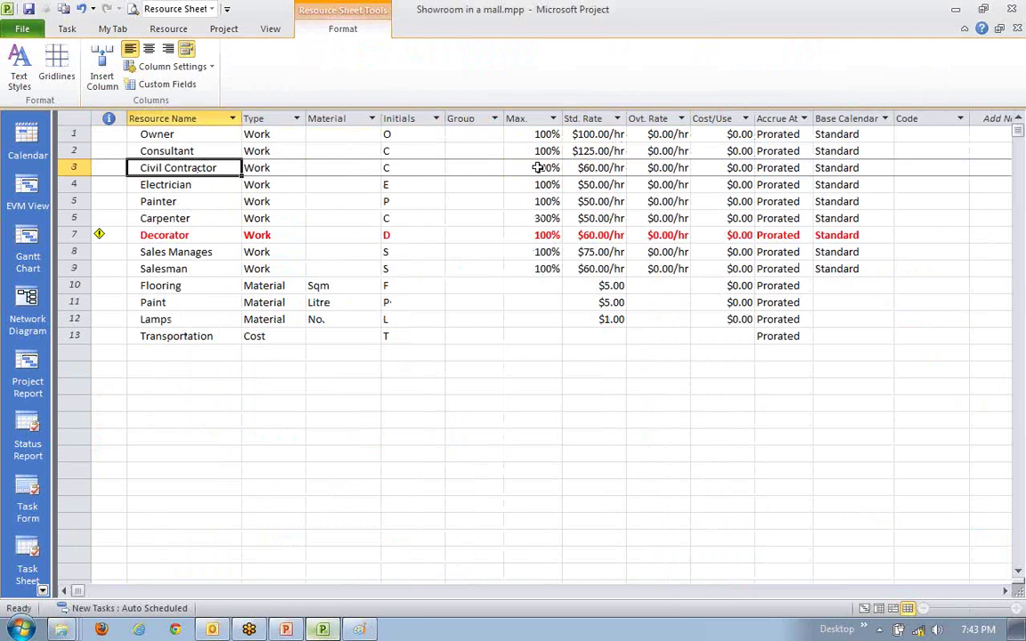
click(537, 167)
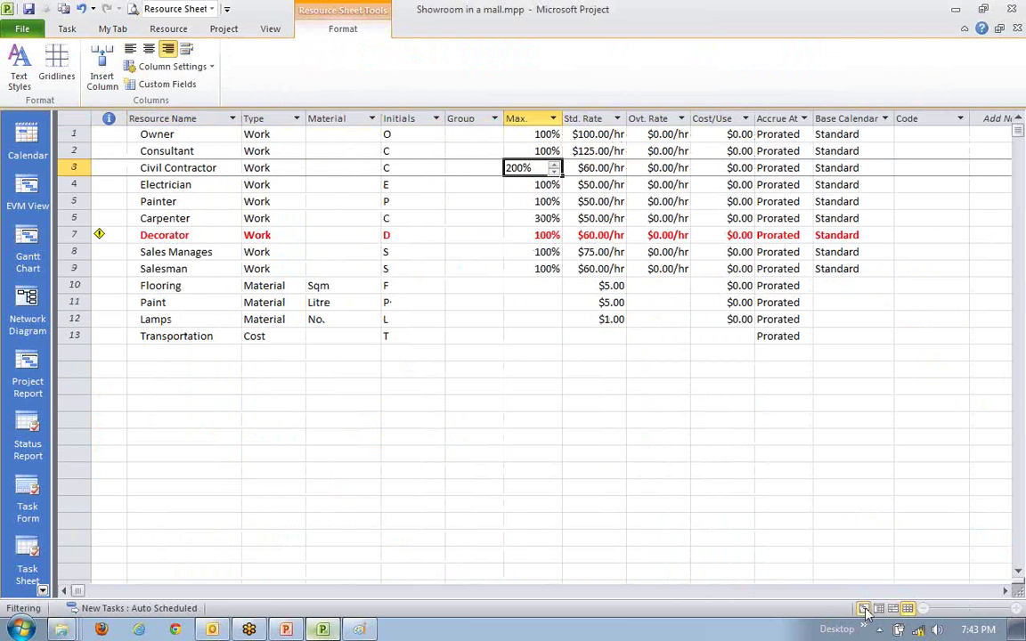
click(863, 609)
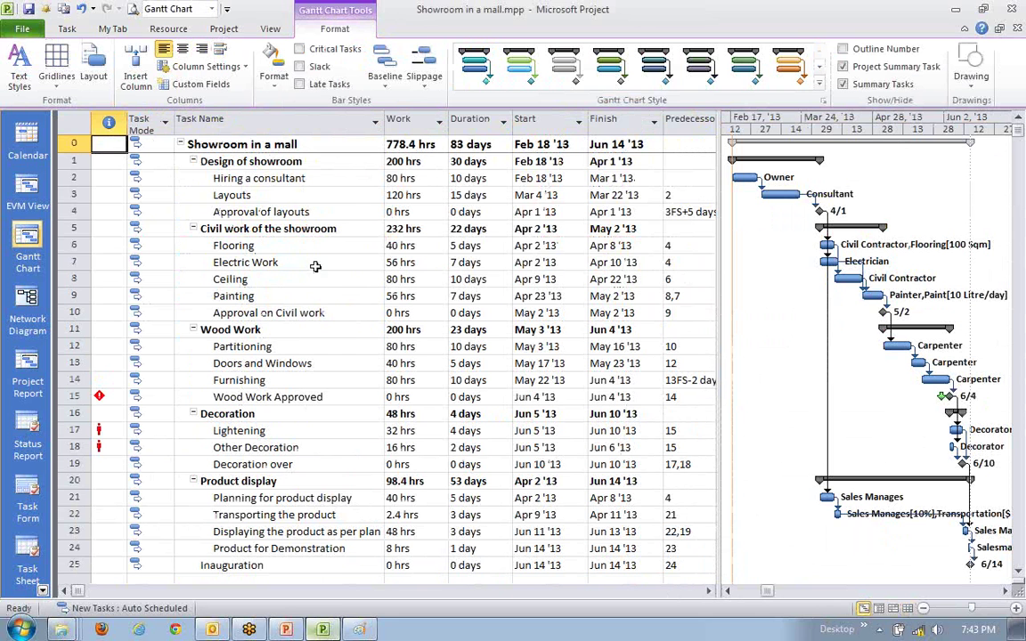
- Set the Civil Contractor's assignment units on the Ceiling task to 150%
click(470, 279)
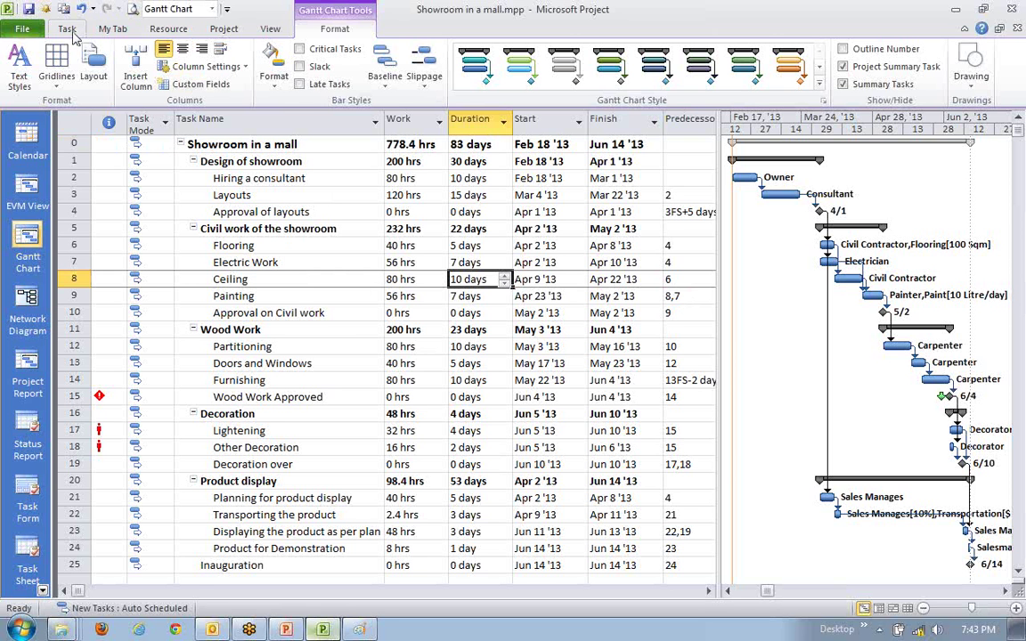
click(69, 30)
click(152, 30)
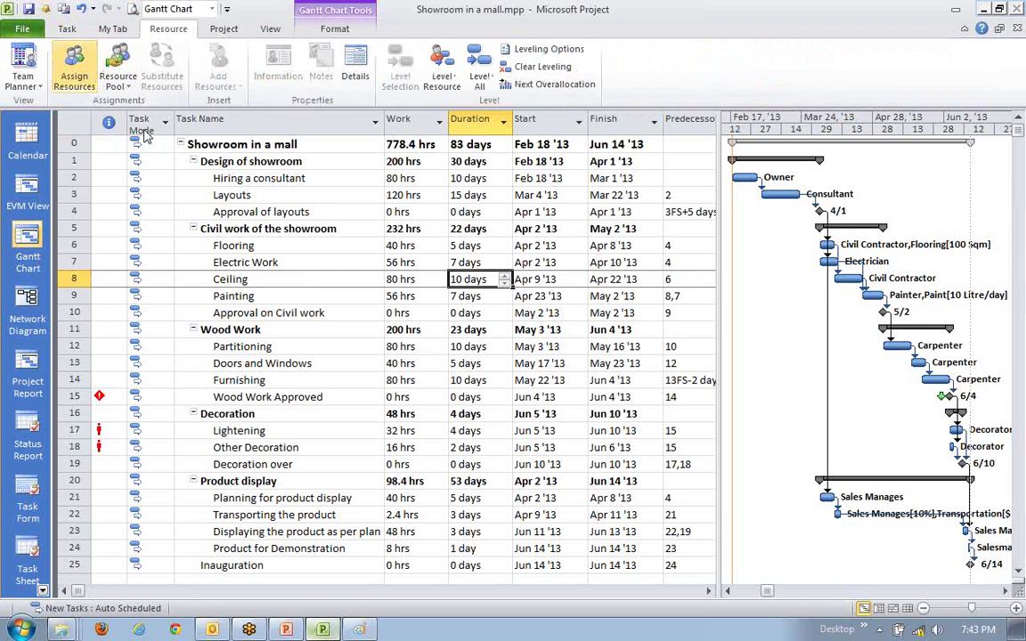
click(84, 77)
click(778, 388)
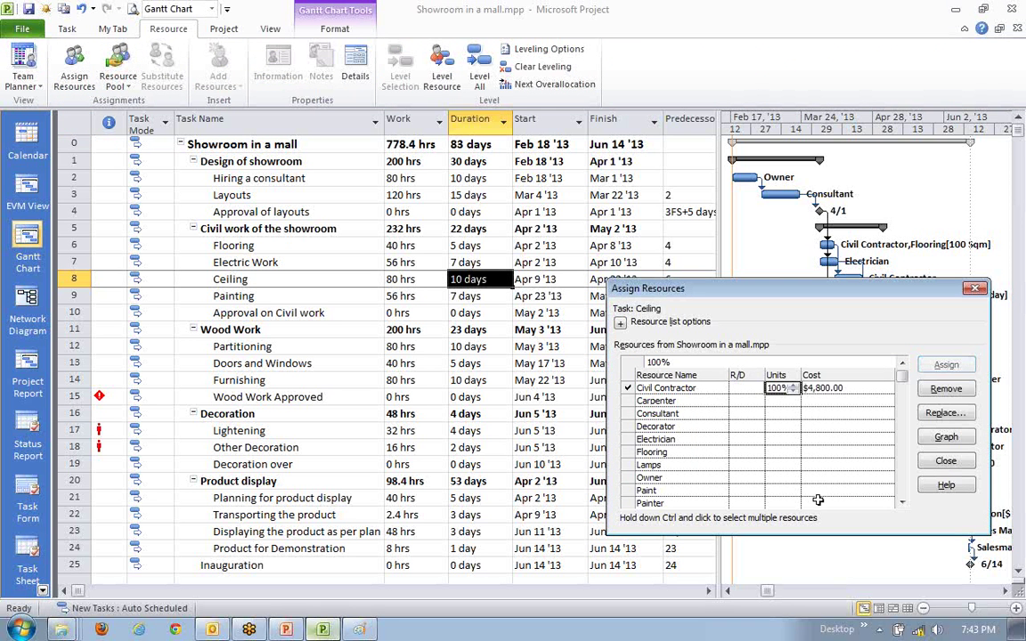
text(150)
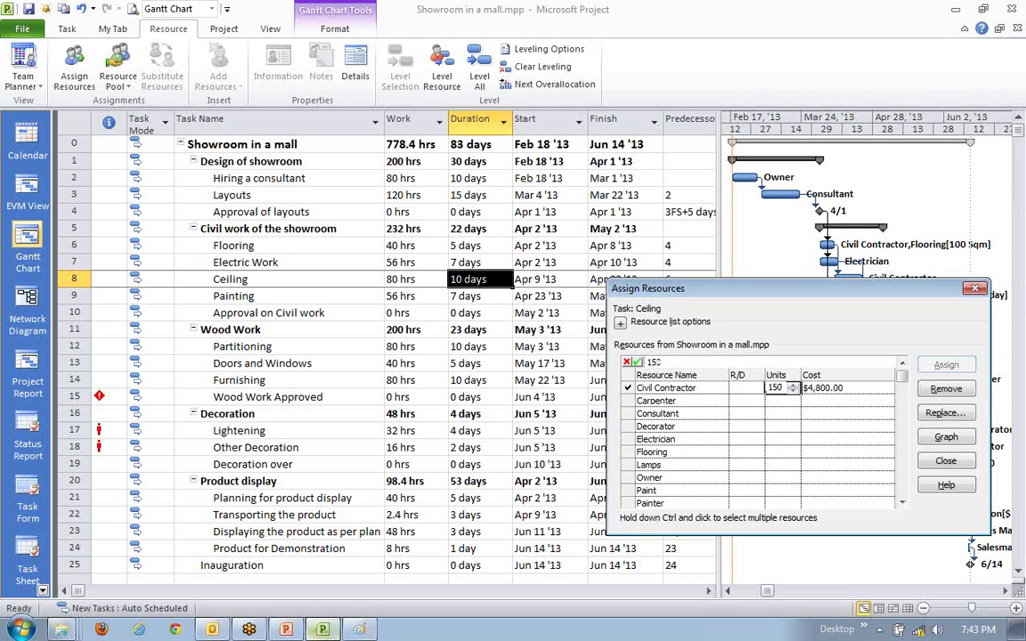
key(Return)
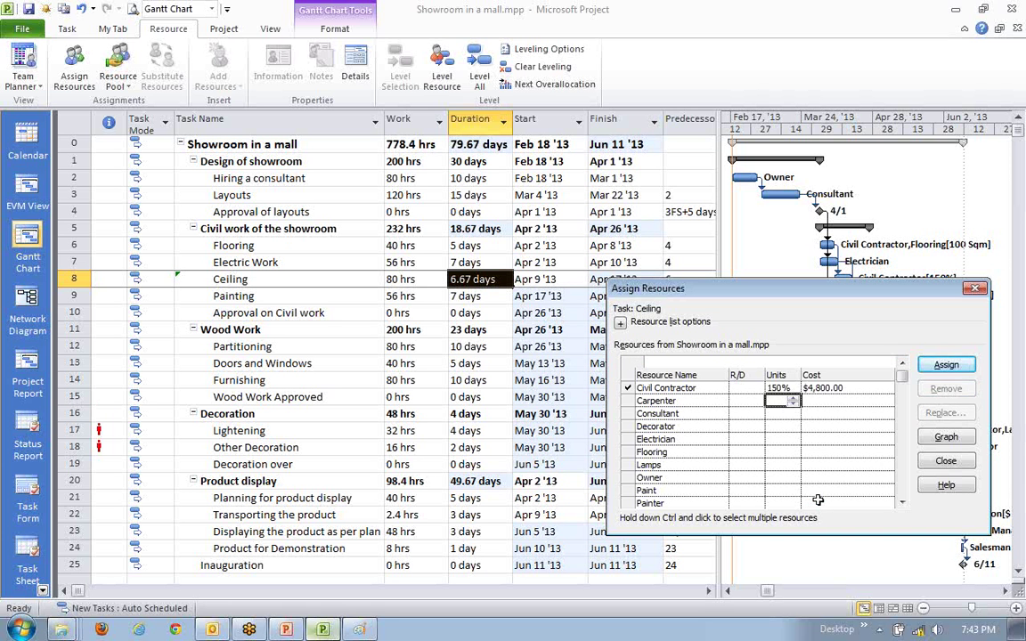
- Restore the Civil Contractor's units on the Ceiling task to 100% and close the resource assignment
key(Up)
drag(835, 301, 586, 414)
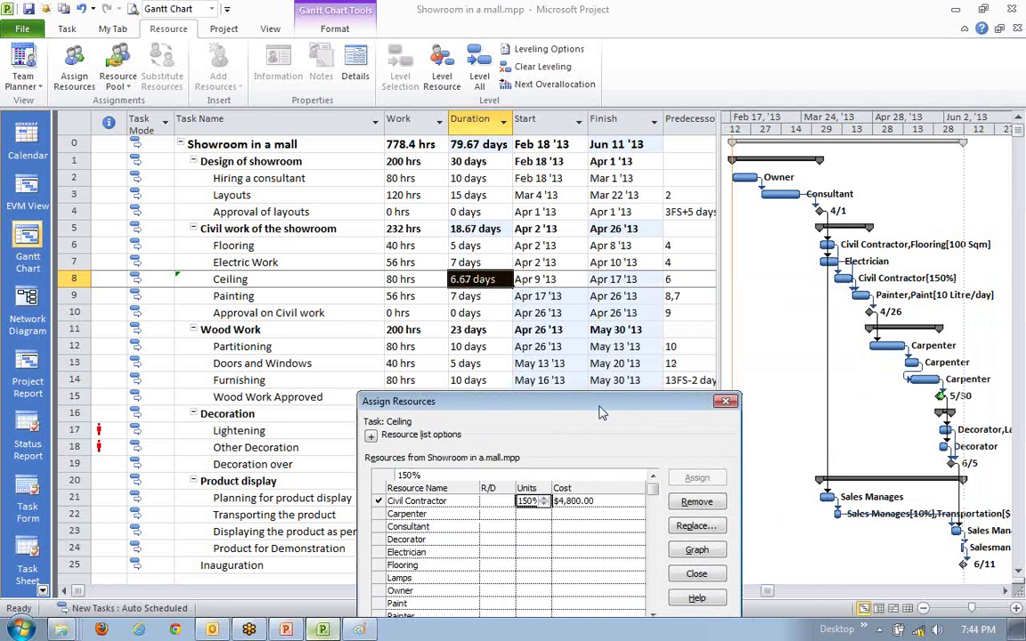
drag(545, 401, 535, 441)
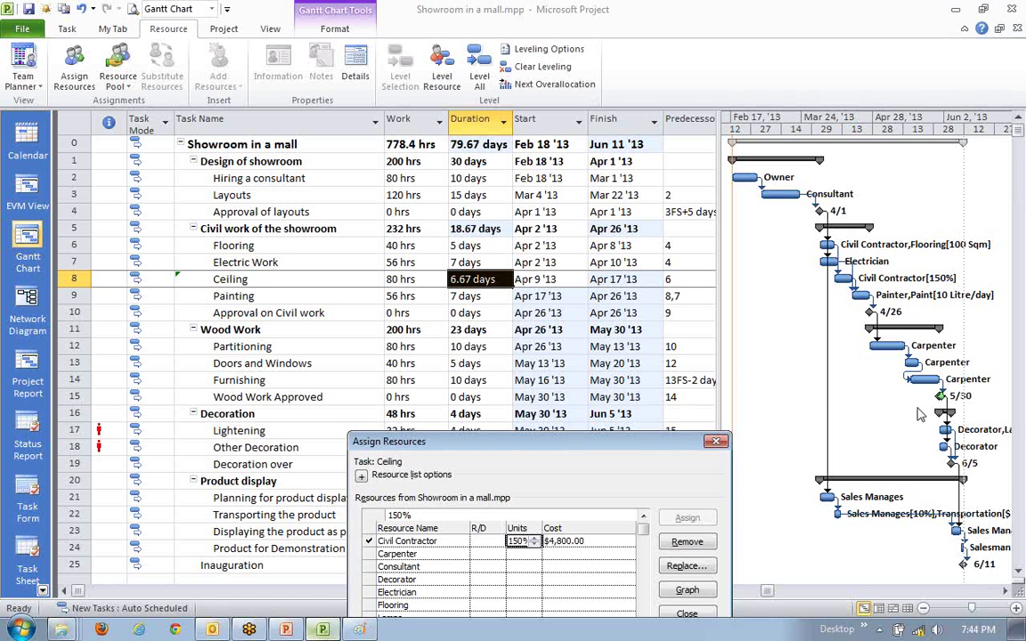
drag(632, 449, 627, 352)
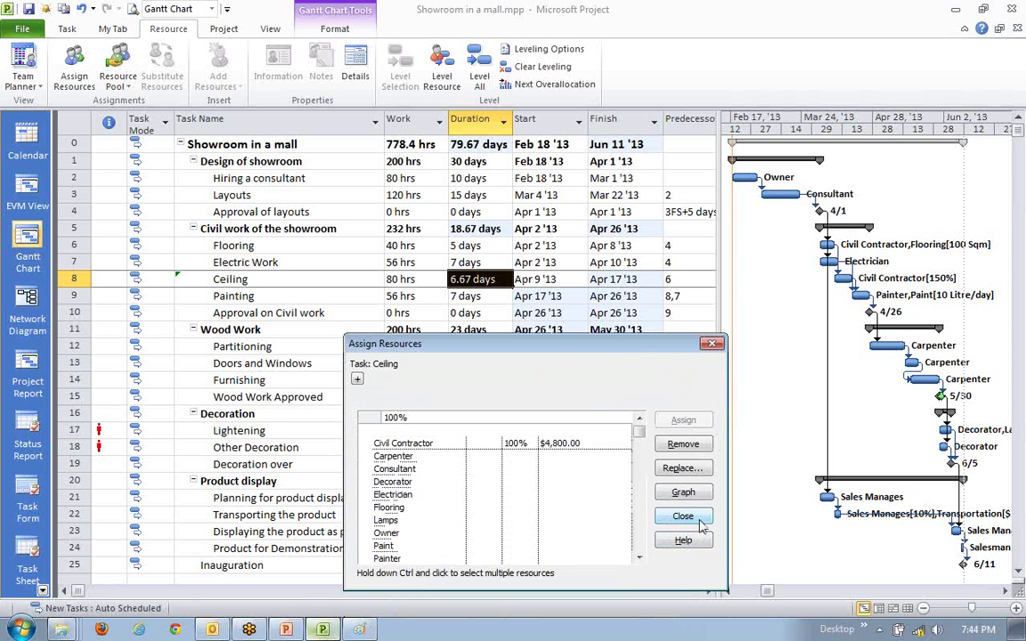
click(686, 518)
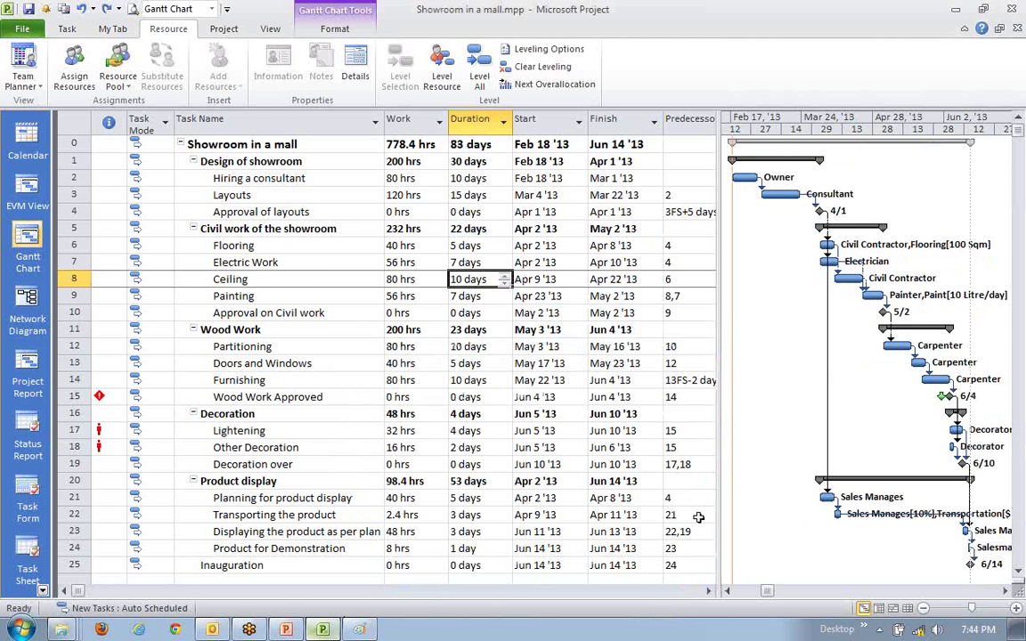
- Set a lag of -2 days on the Finish-to-Start dependency from Ceiling to Painting
click(334, 313)
click(319, 283)
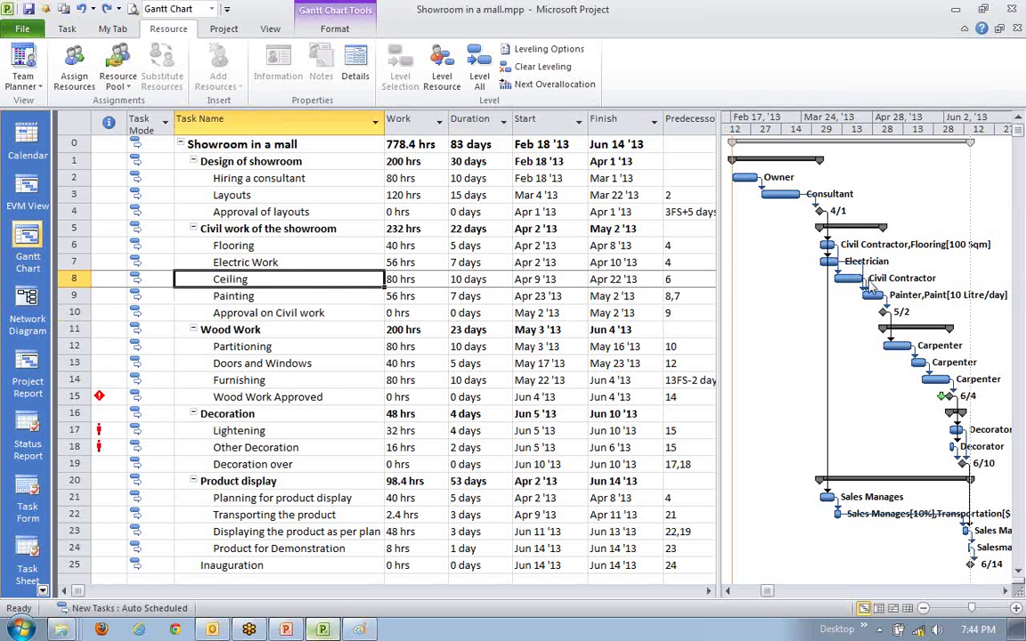
double_click(864, 287)
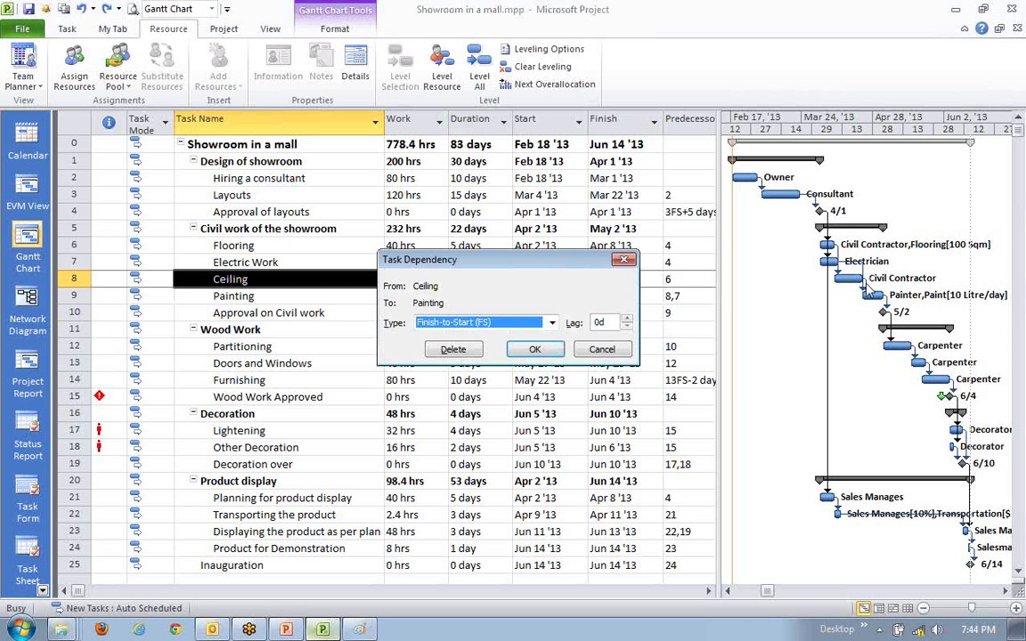
click(627, 327)
click(627, 327)
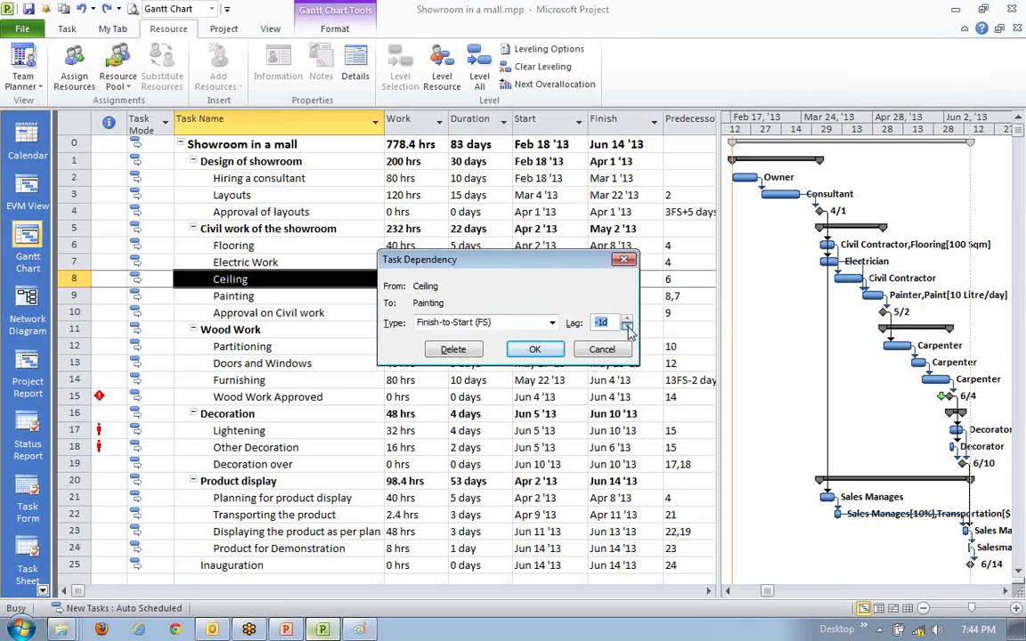
click(535, 349)
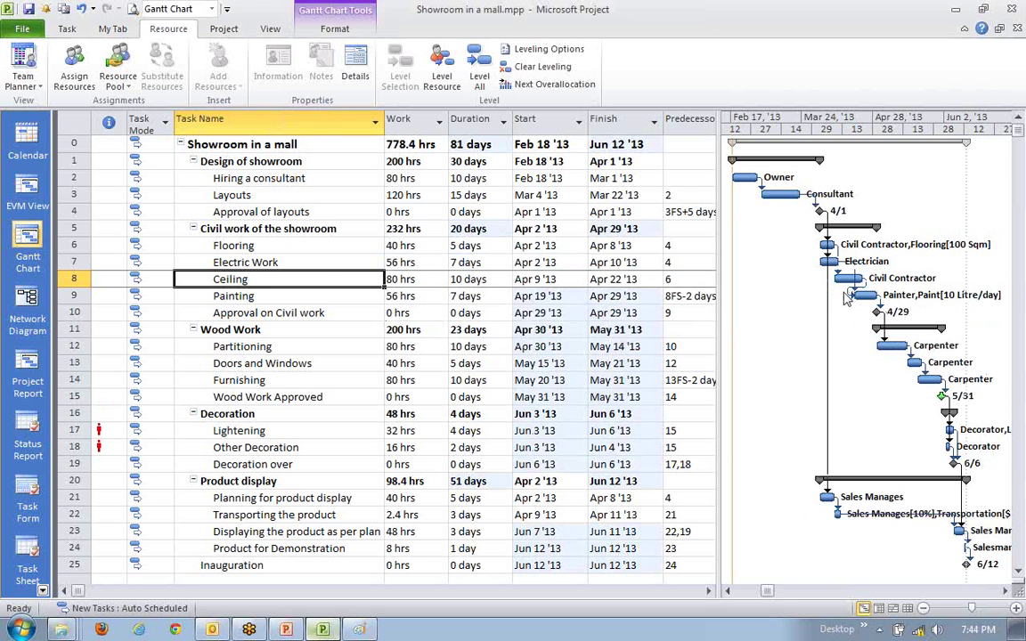
- Examine the Gantt bars from Ceiling onward to the Wood Work Approved milestone and its deadline marker
click(1005, 592)
scroll(927, 527, up, 1)
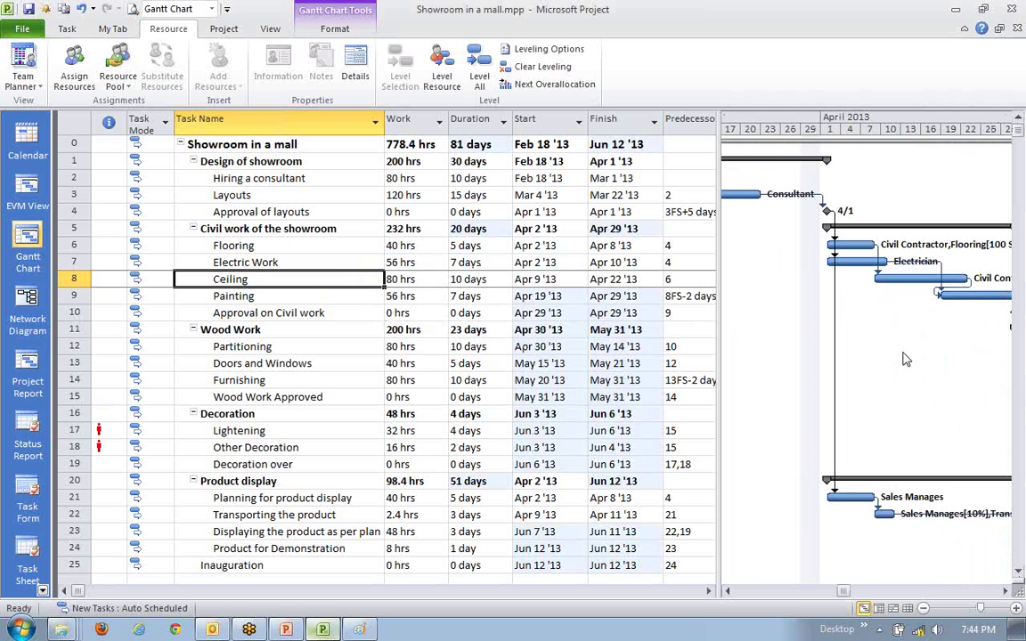
click(1006, 591)
click(1005, 591)
click(1006, 592)
click(1006, 591)
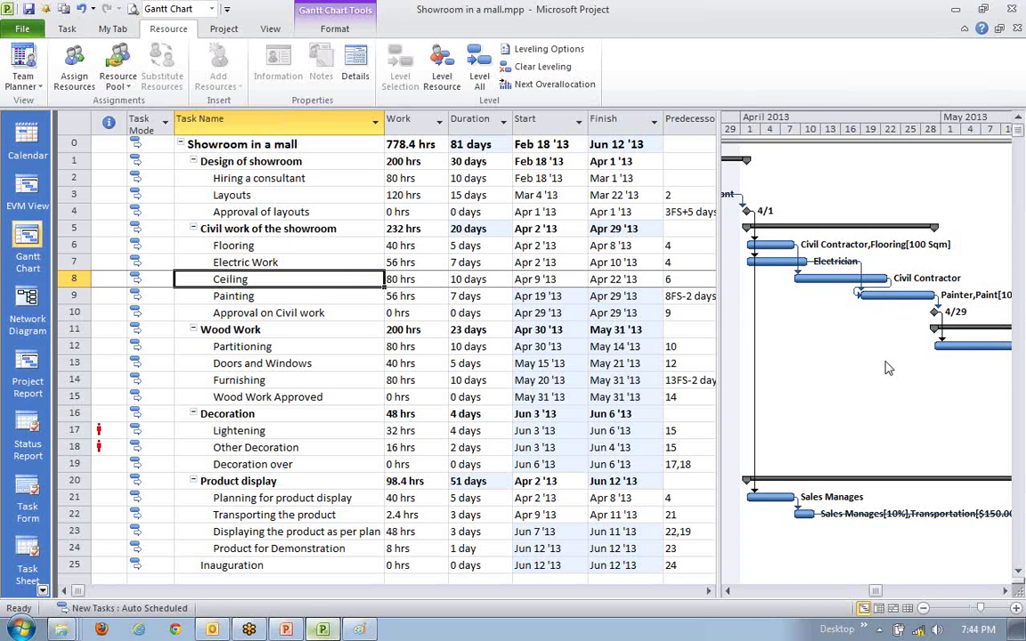
click(1006, 592)
click(1006, 591)
click(1006, 592)
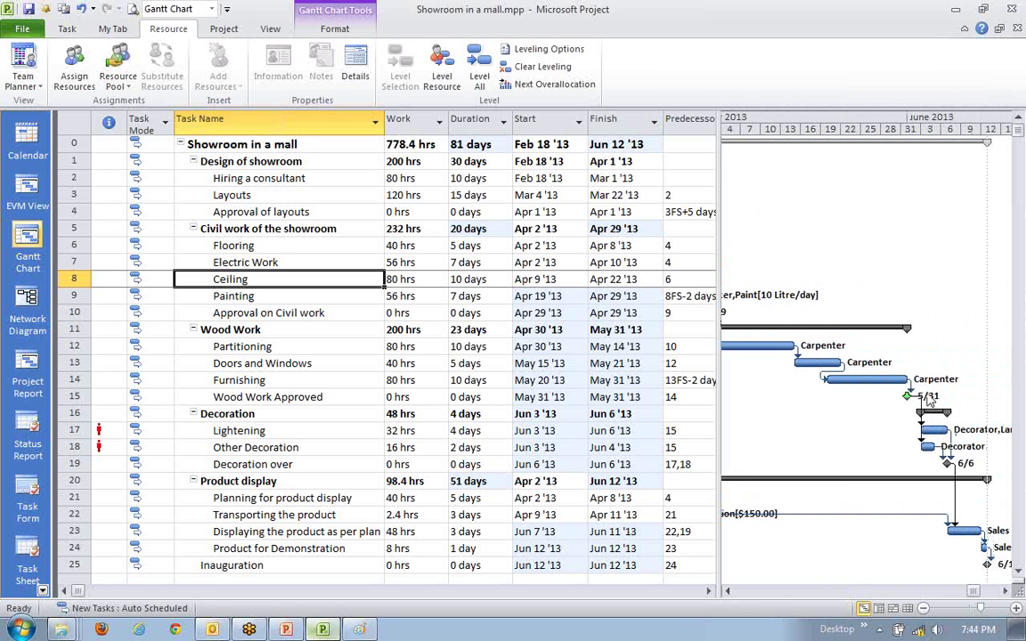
click(263, 397)
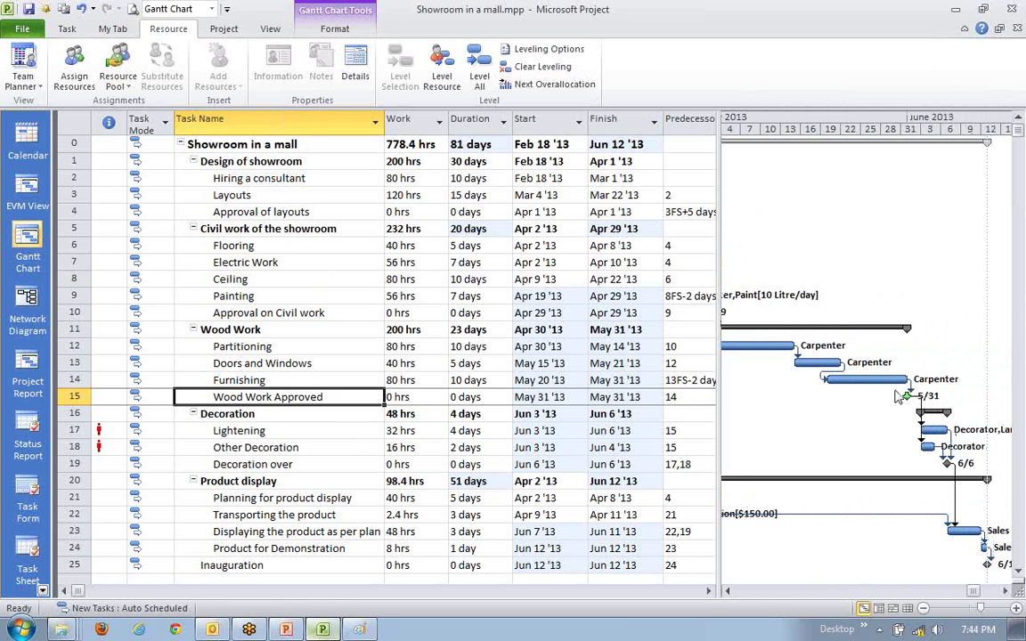
- Undo the lag change on the dependency between Ceiling and Painting
click(727, 591)
click(727, 590)
click(727, 590)
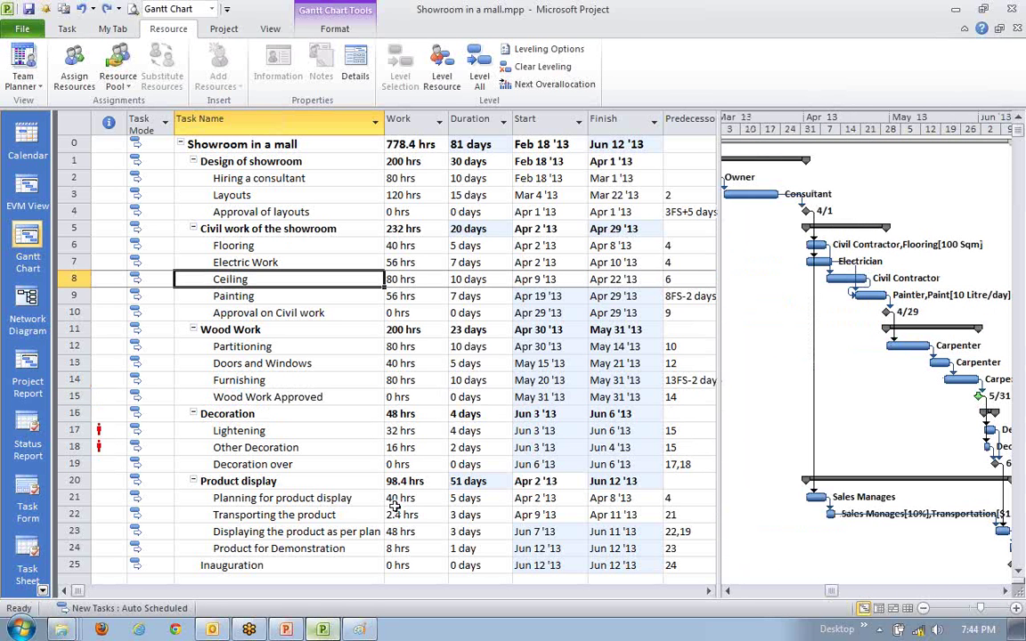
scroll(394, 506, down, 1)
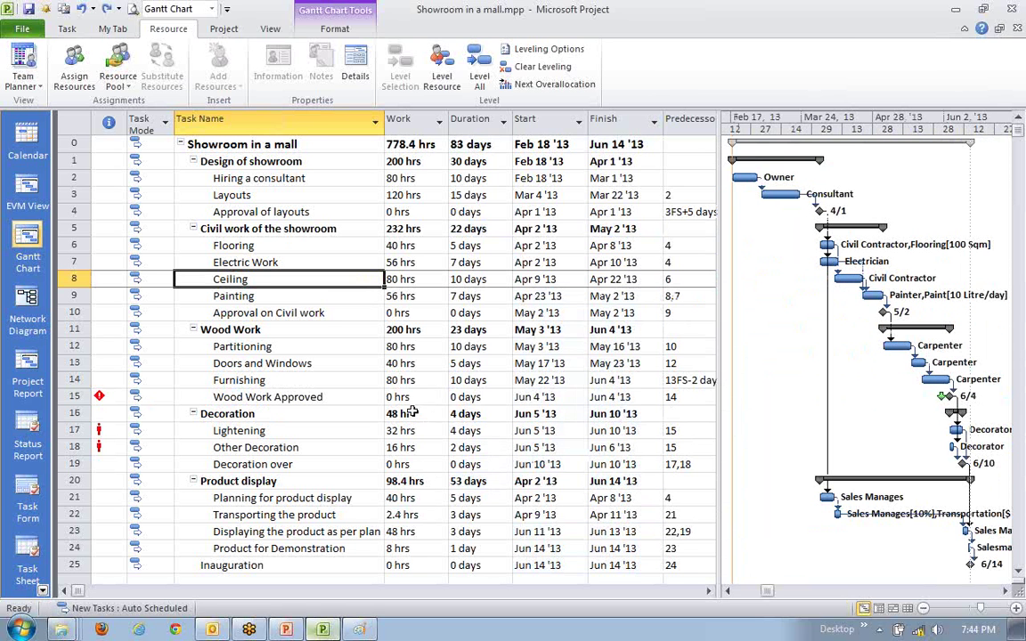
- Highlight the critical tasks in the Gantt chart
click(334, 396)
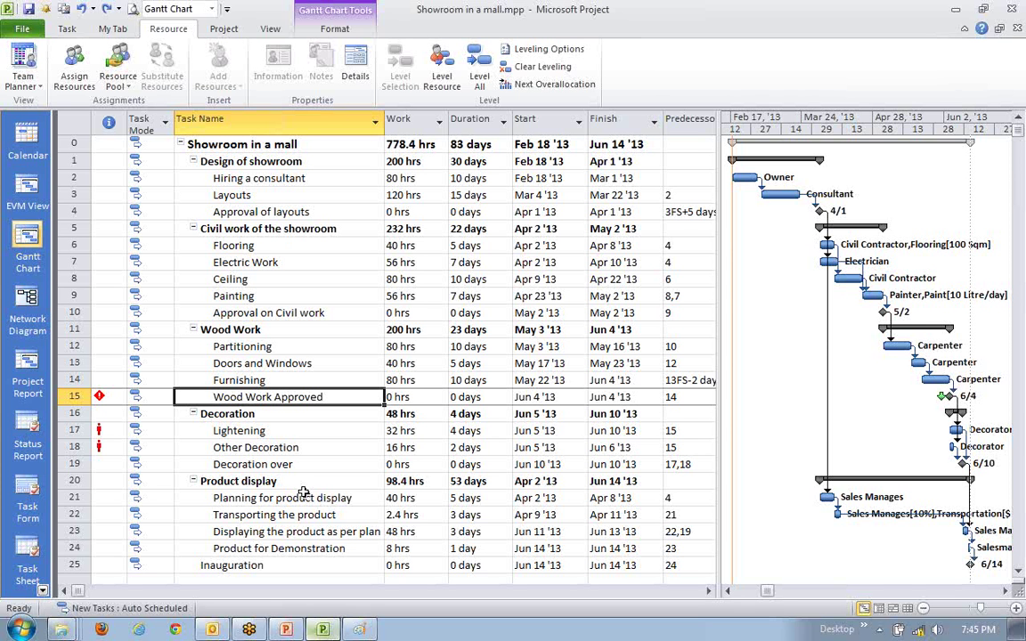
click(265, 380)
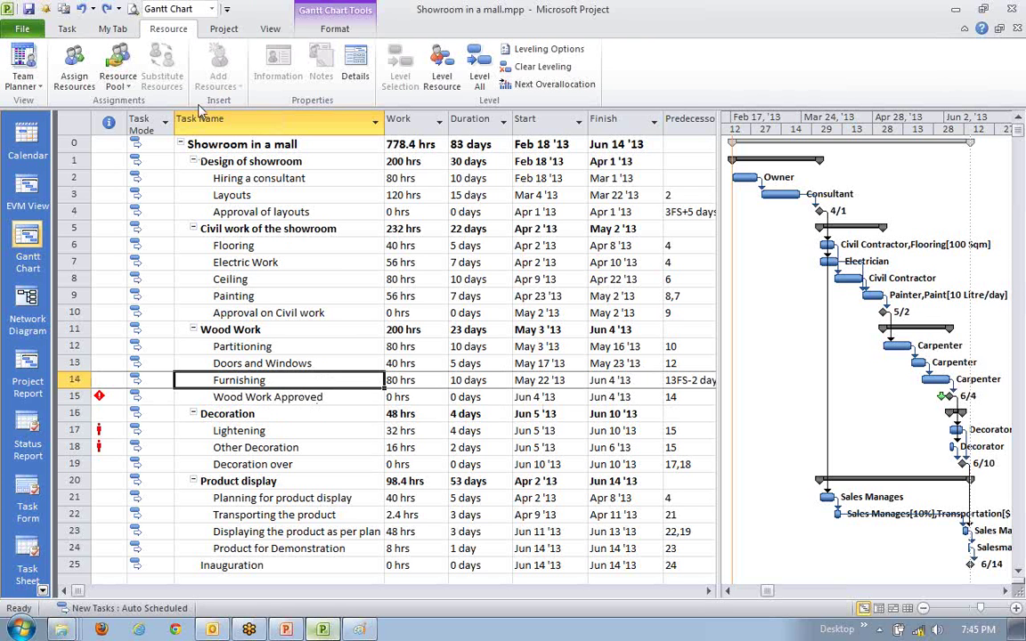
click(203, 29)
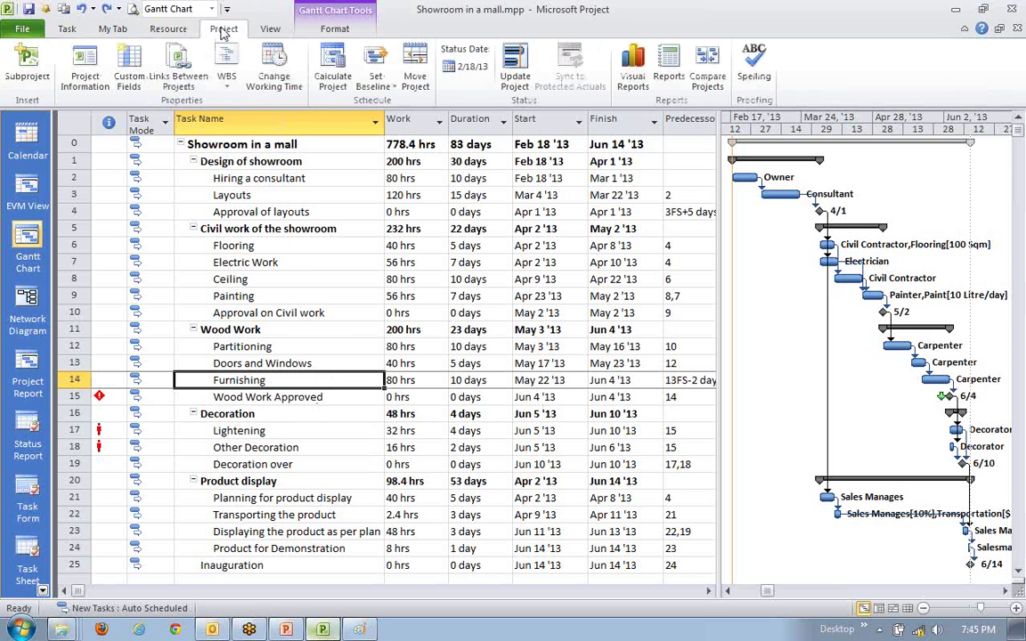
click(335, 29)
click(300, 49)
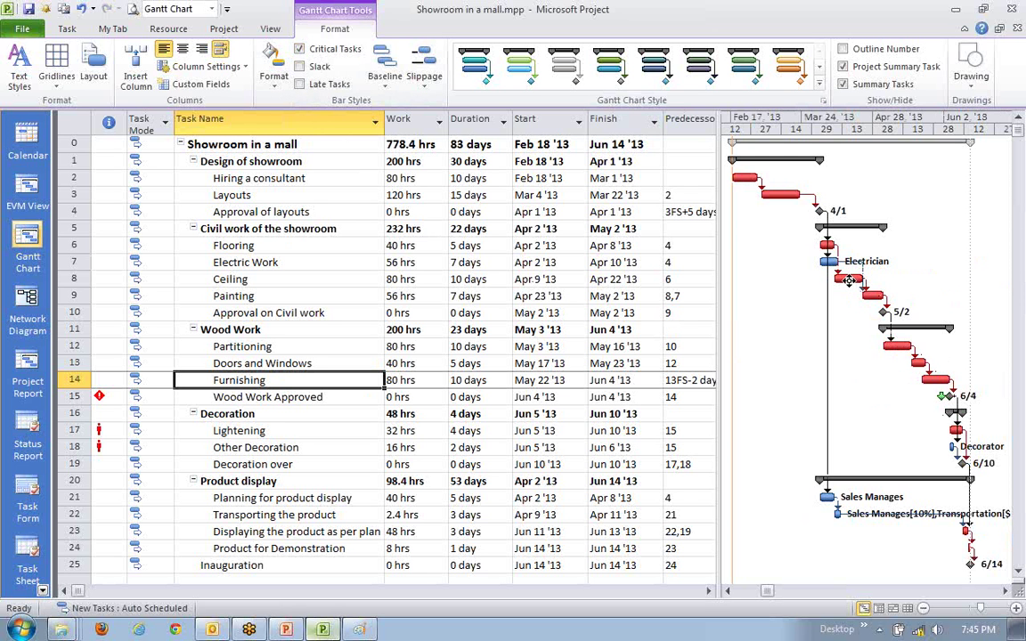
mouse_move(849, 280)
- Check the critical Partitioning and Furnishing tasks, and turn off the critical task highlighting
click(327, 346)
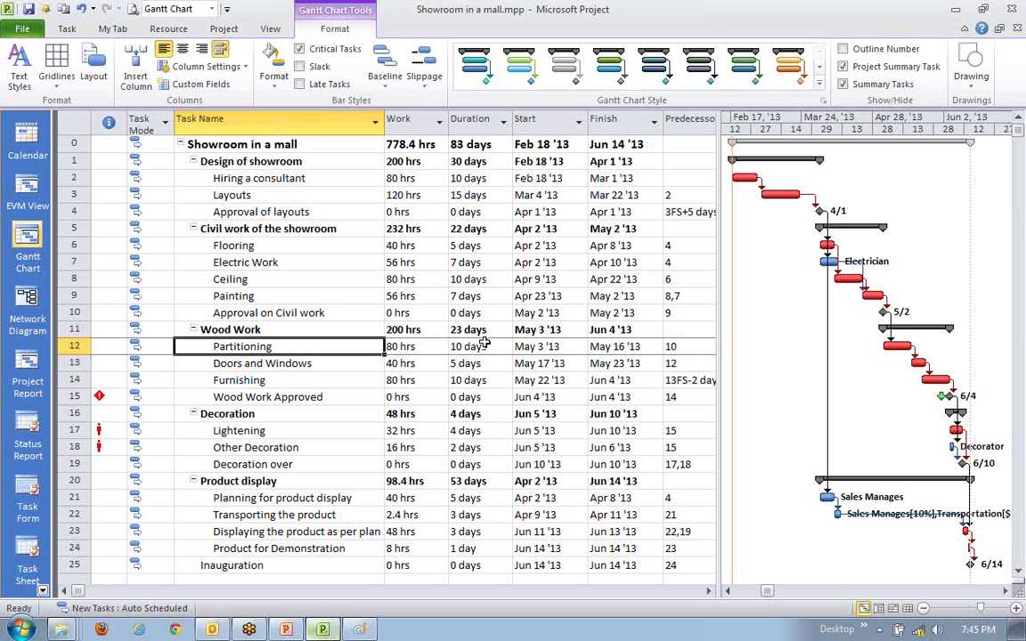
click(317, 380)
click(287, 346)
click(301, 49)
click(227, 415)
click(256, 363)
click(254, 347)
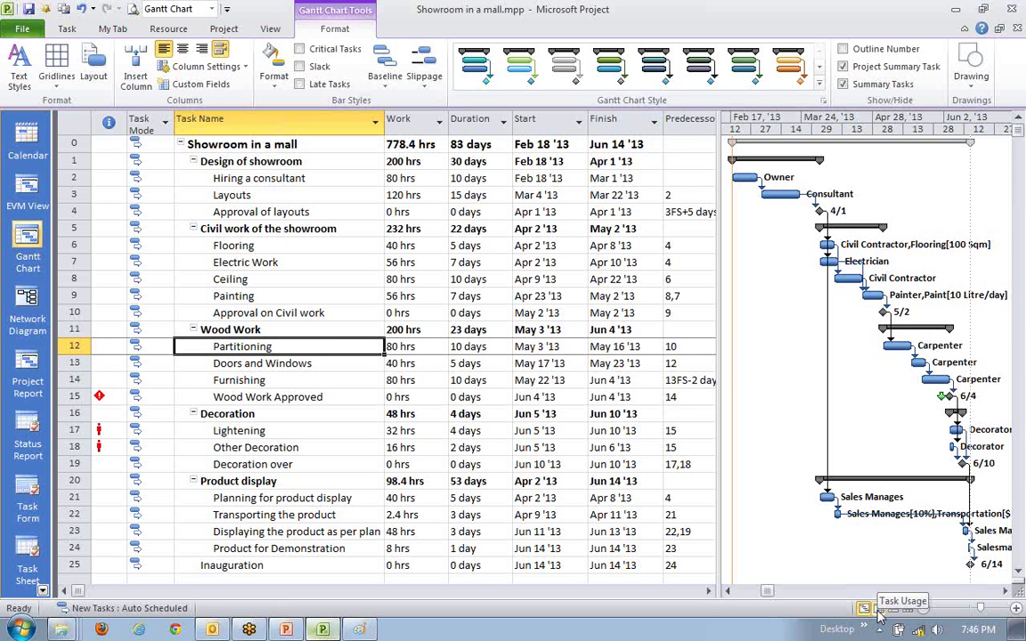
click(1020, 45)
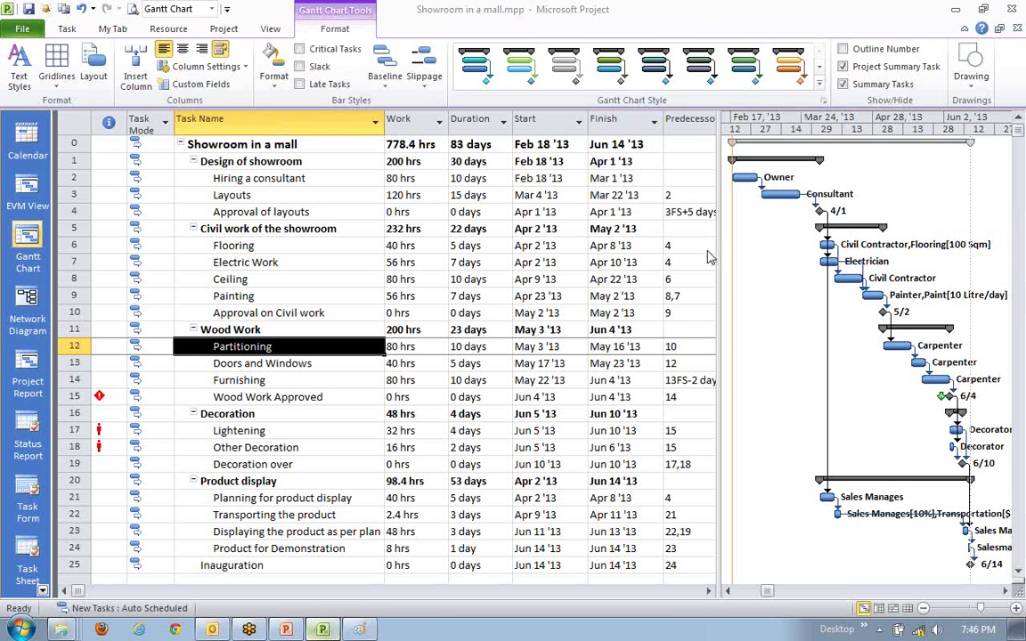
- Compare the durations of the Hiring a consultant, Layouts, Ceiling and Painting tasks
click(461, 198)
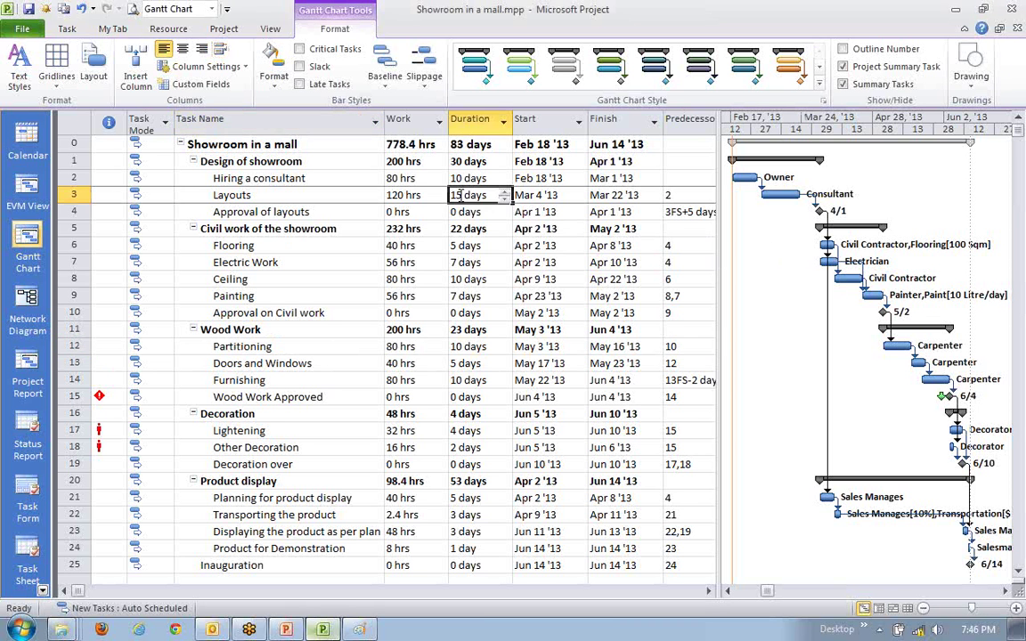
click(295, 195)
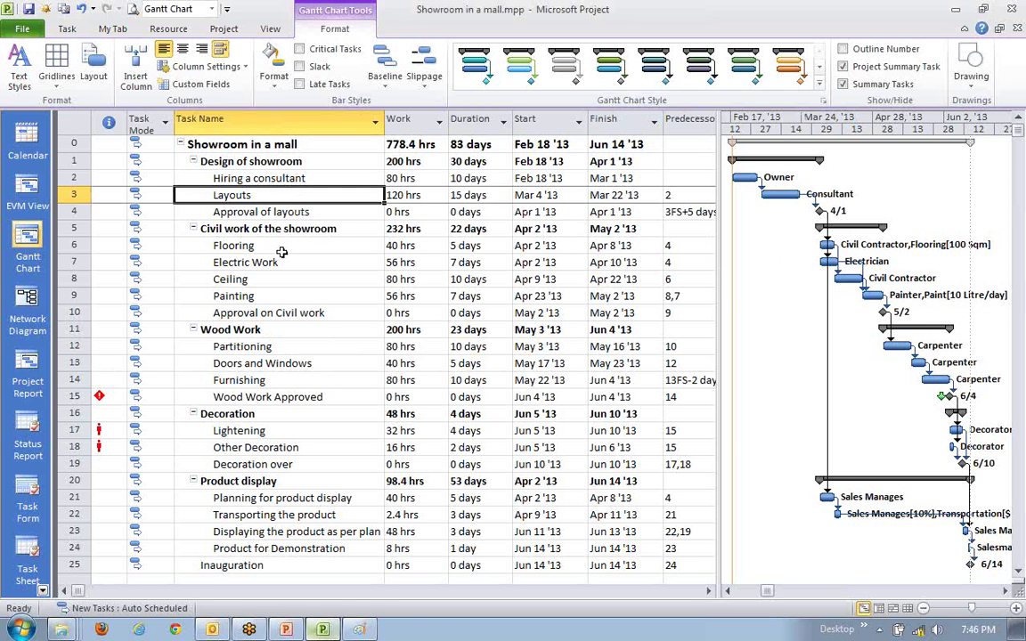
click(326, 295)
click(270, 195)
click(457, 193)
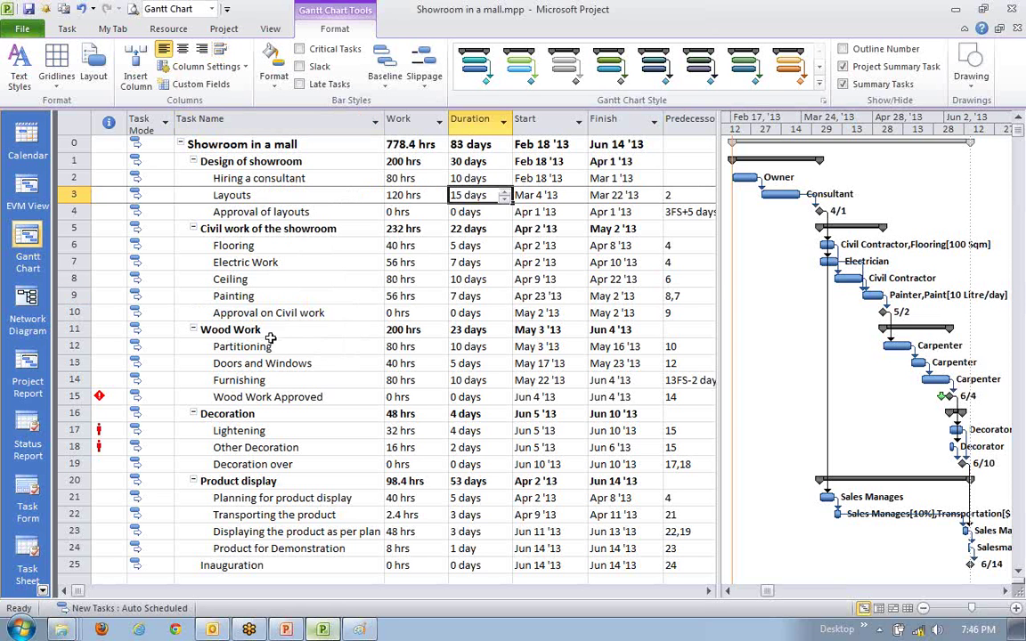
click(256, 277)
click(233, 177)
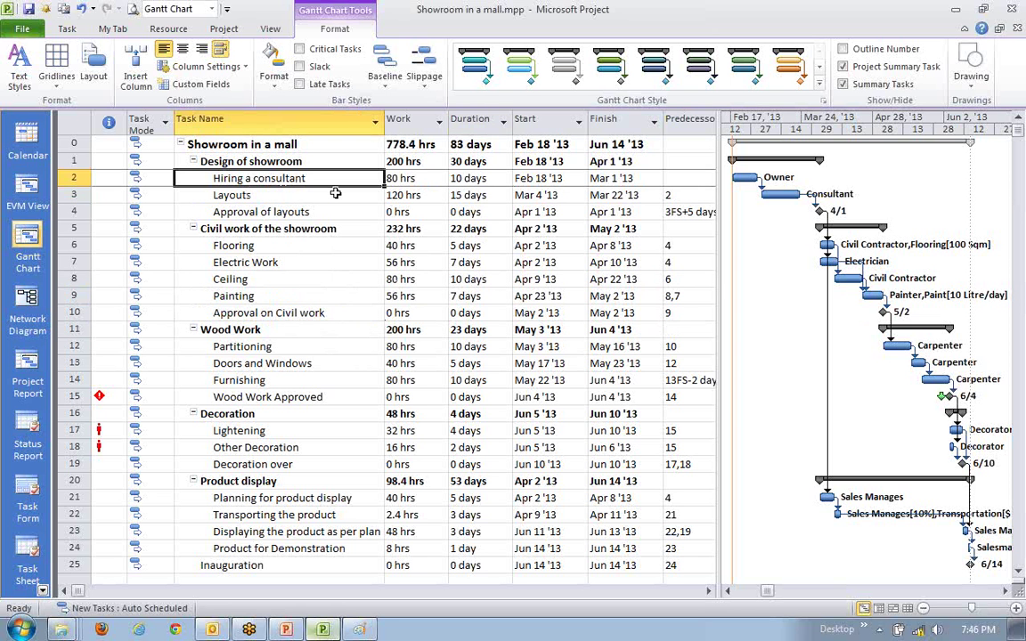
click(479, 198)
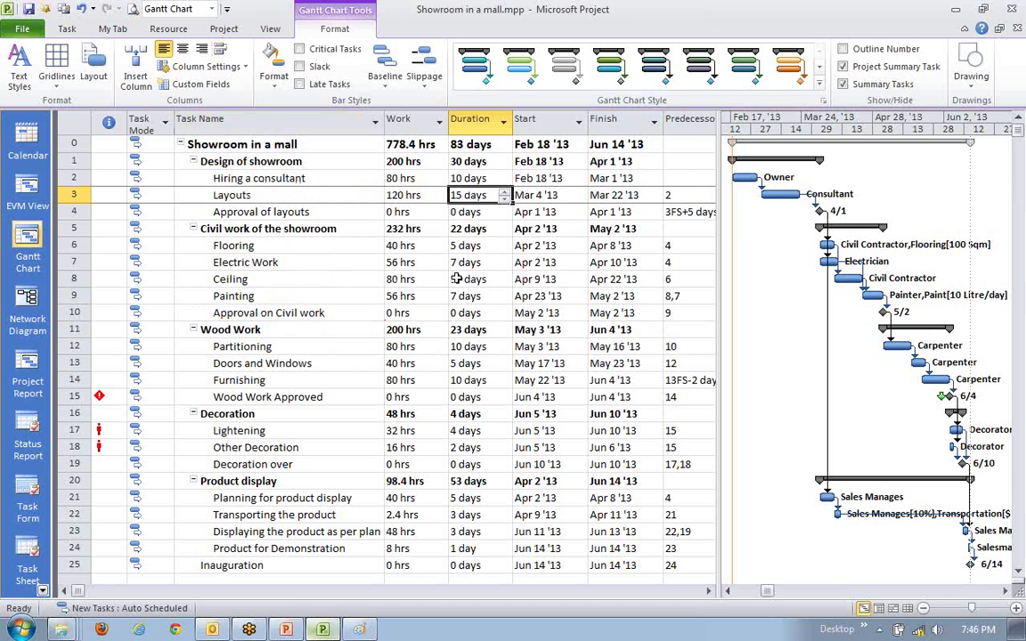
click(294, 281)
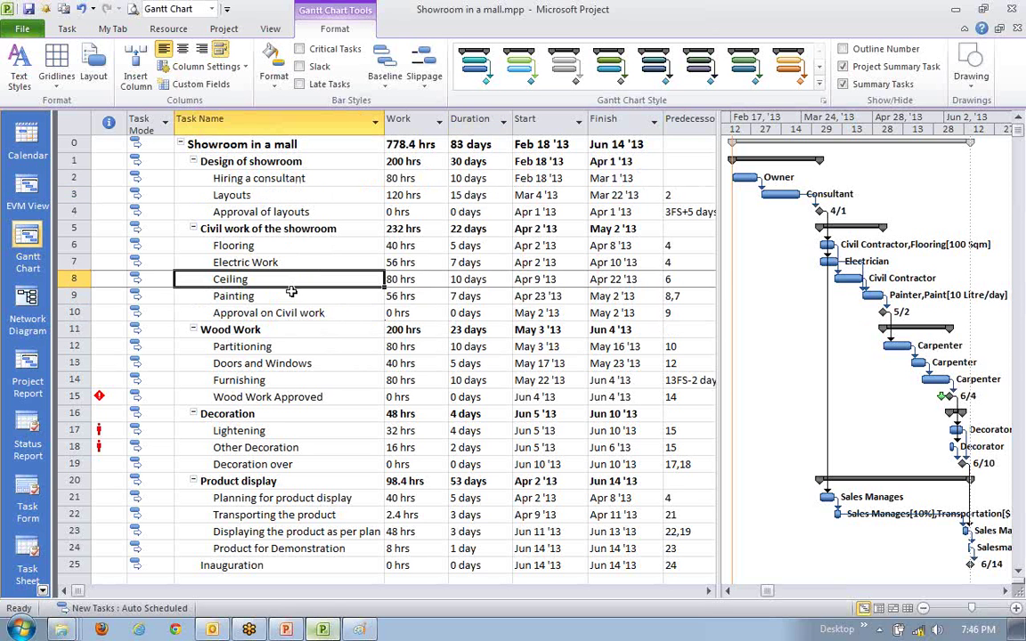
click(326, 194)
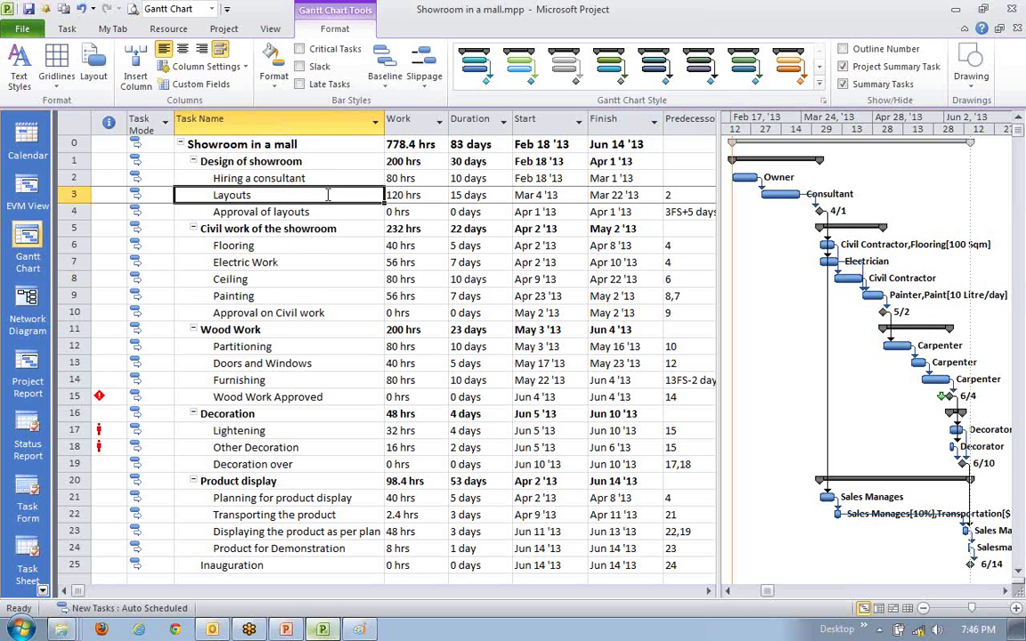
click(334, 178)
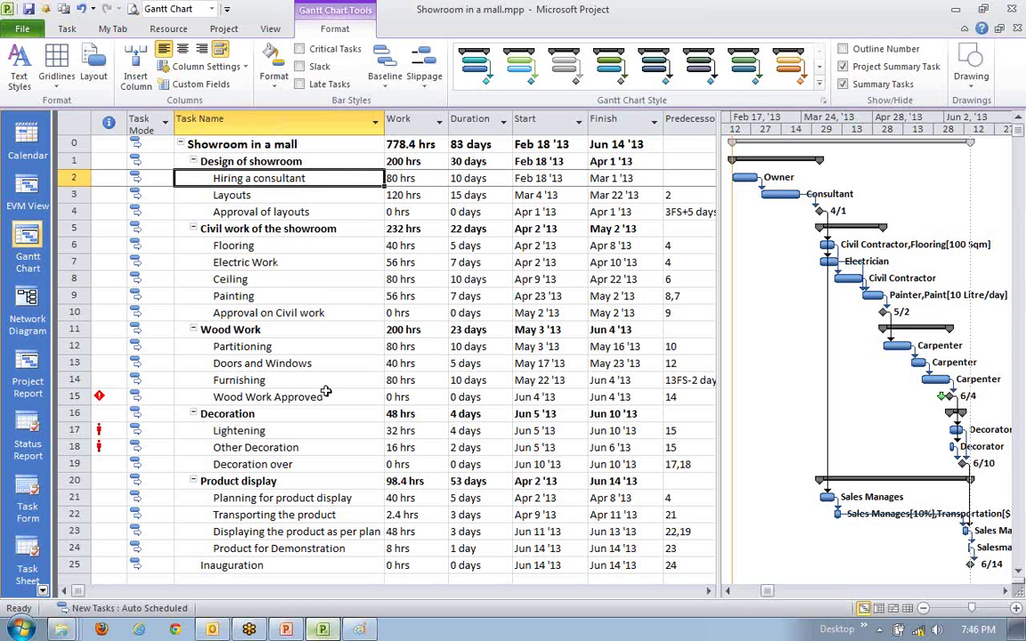
- Review the civil work tasks from Flooring to Approval on Civil work, and the Partitioning task
click(277, 230)
click(263, 310)
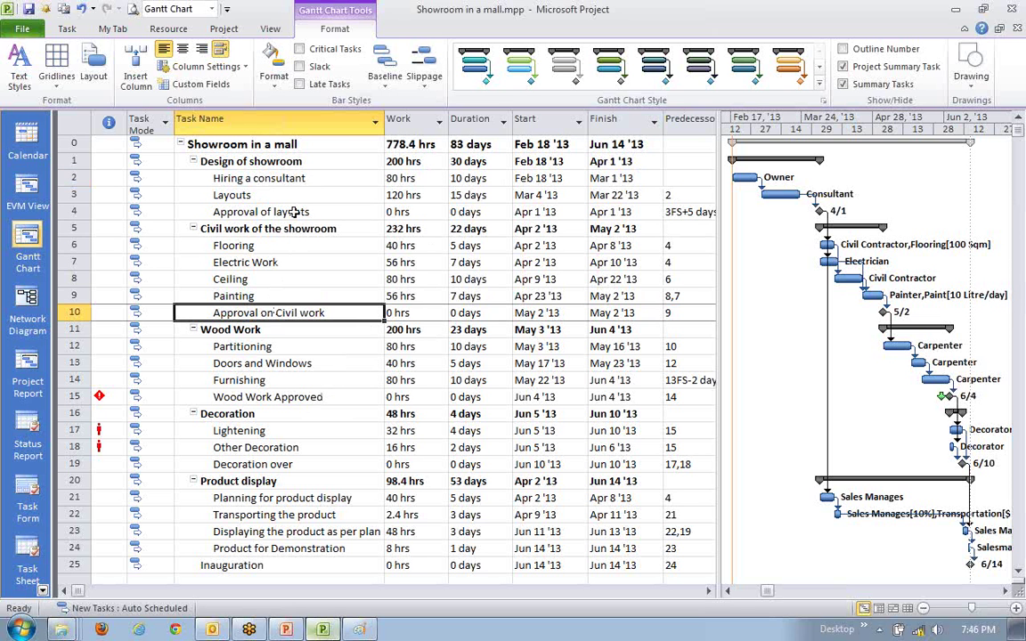
click(305, 262)
click(243, 233)
click(252, 245)
click(286, 292)
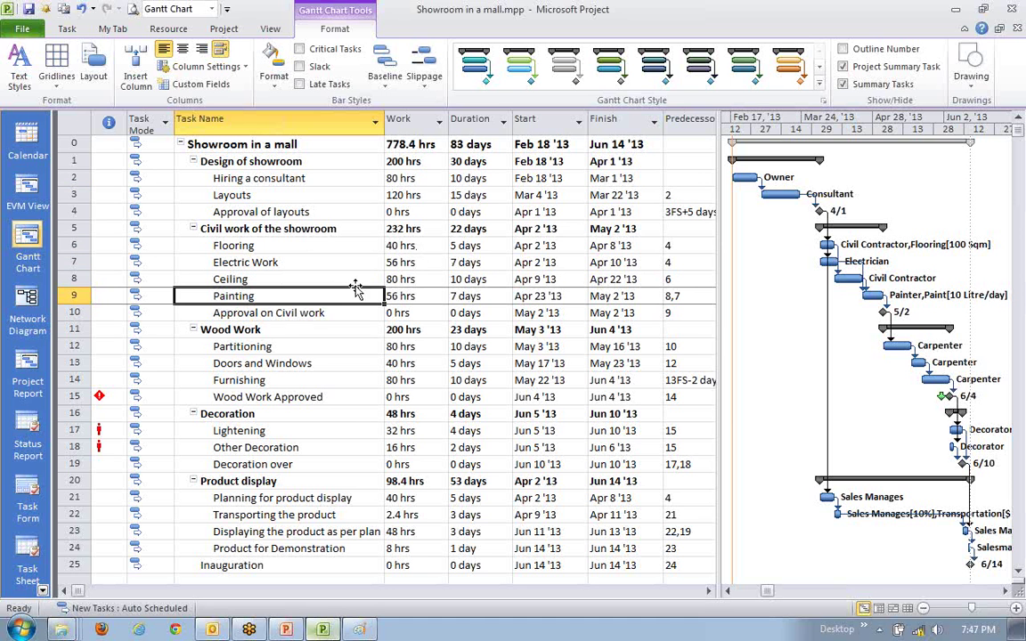
click(295, 345)
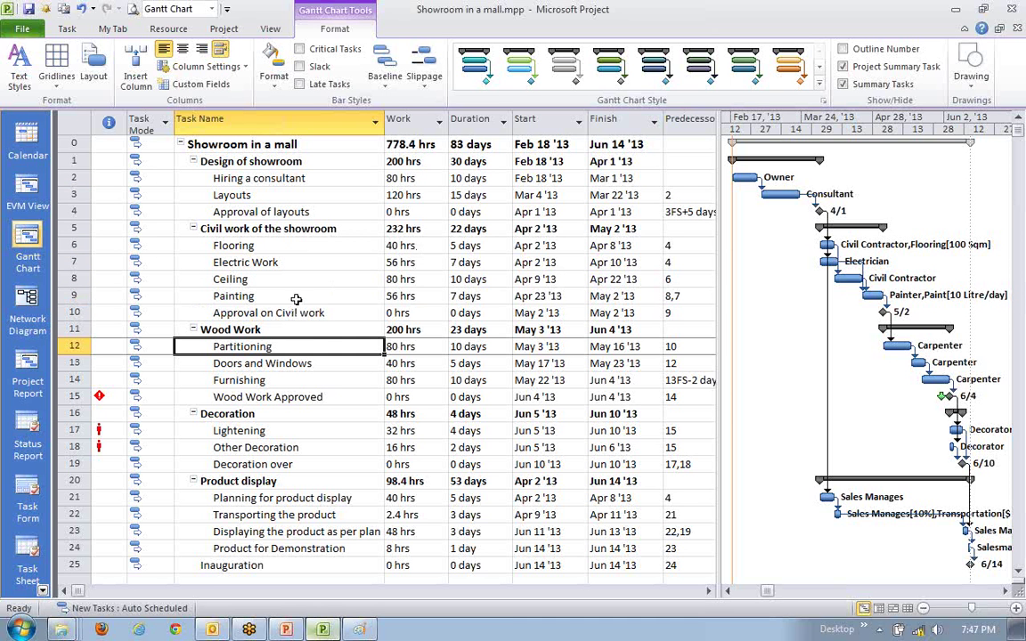
click(339, 294)
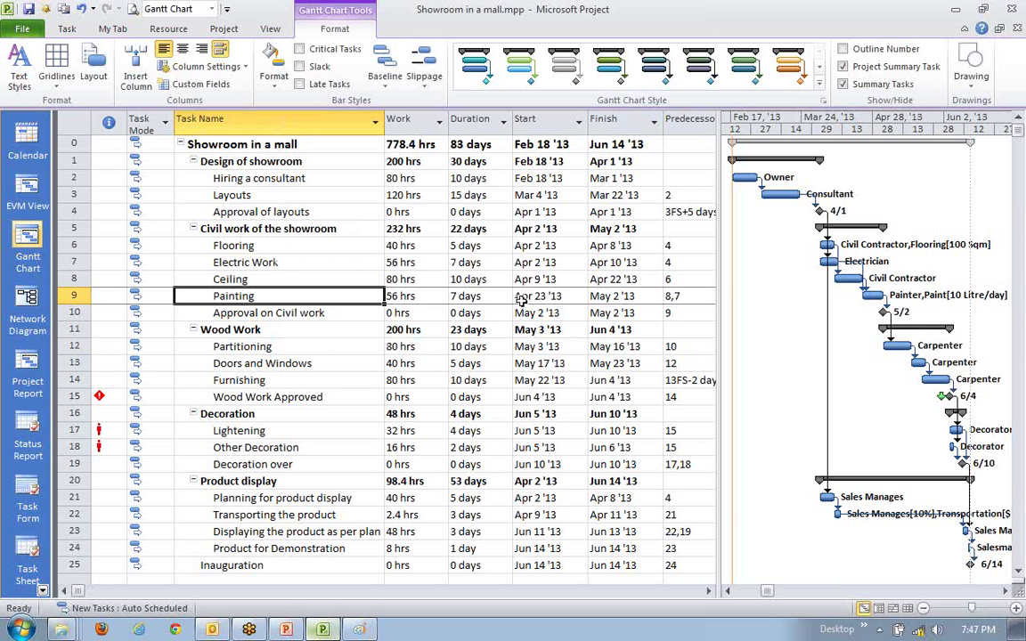
- Select the durations of all tasks from Hiring a consultant down through Ceiling
click(472, 279)
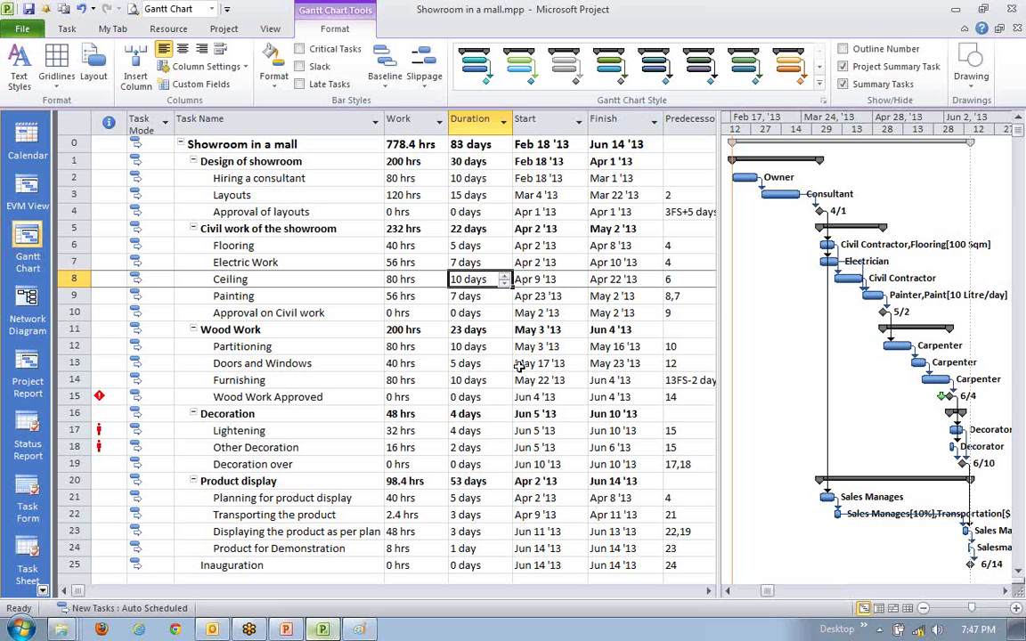
key(Down)
key(Up)
key(Up)
key(Up)
key(Up)
key(Up)
key(Up)
key(Up)
key(Down)
key(Down)
key(Down)
key(Up)
key(Up)
key(Up)
key(shift+Down)
key(shift+Down)
key(shift+Down)
key(shift+Down)
key(shift+Down)
key(shift+Down)
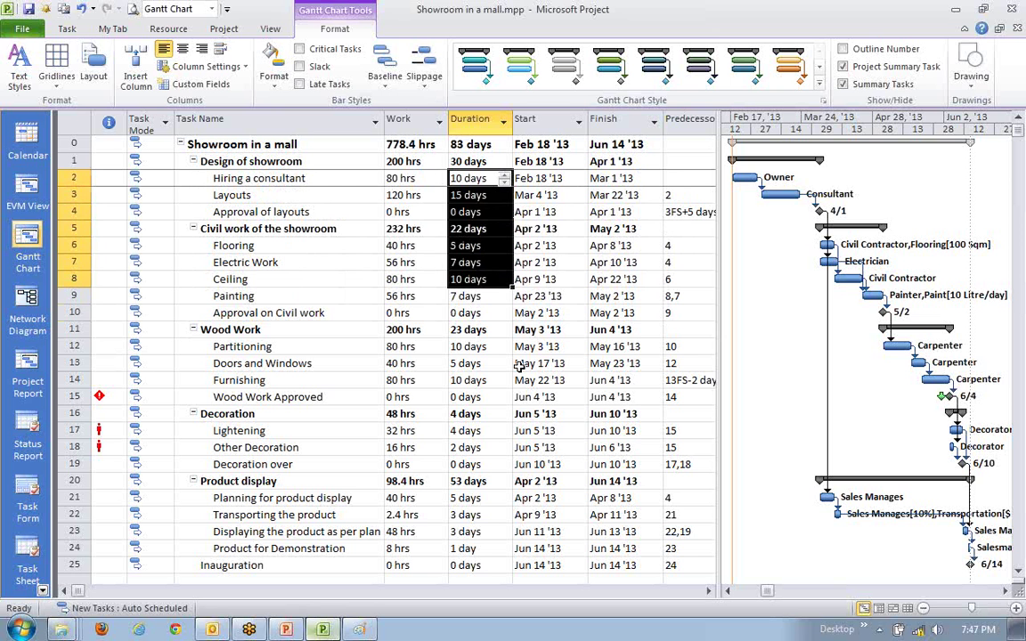
- Go through the task durations from Hiring a consultant down to Partitioning, and select the Partitioning task
key(Down)
key(Down)
key(Down)
key(Down)
key(Down)
key(Down)
key(Down)
key(Down)
key(Down)
key(Down)
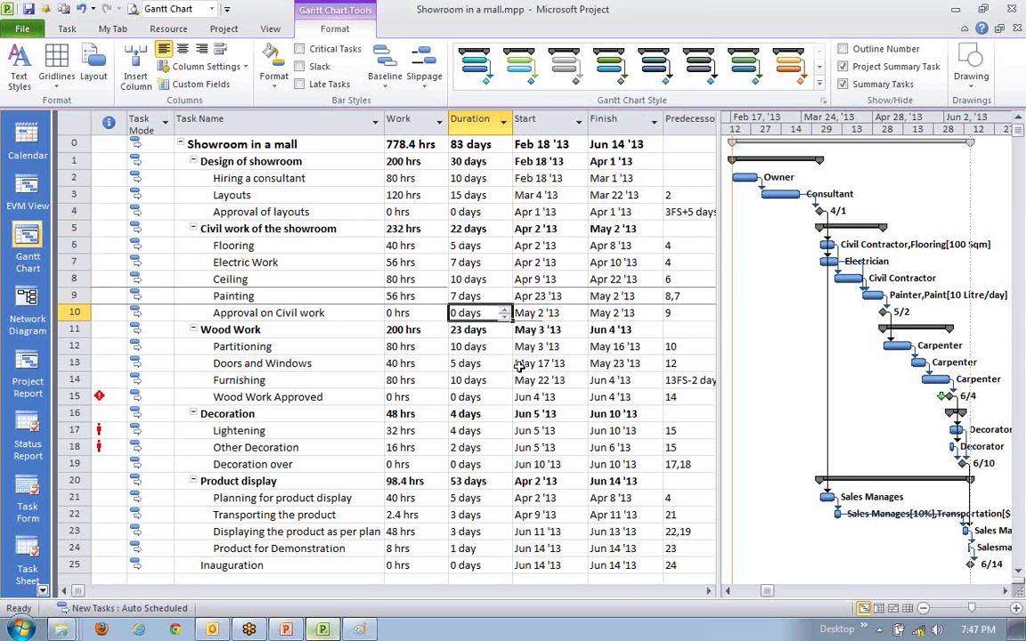
key(Down)
key(Up)
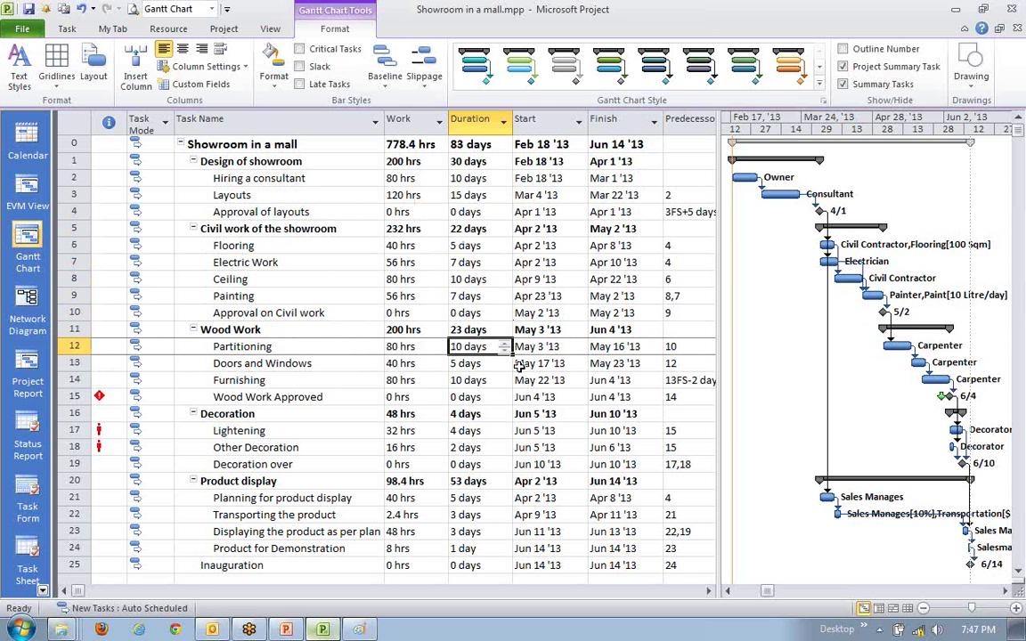
key(Left)
key(Left)
key(Left)
key(Right)
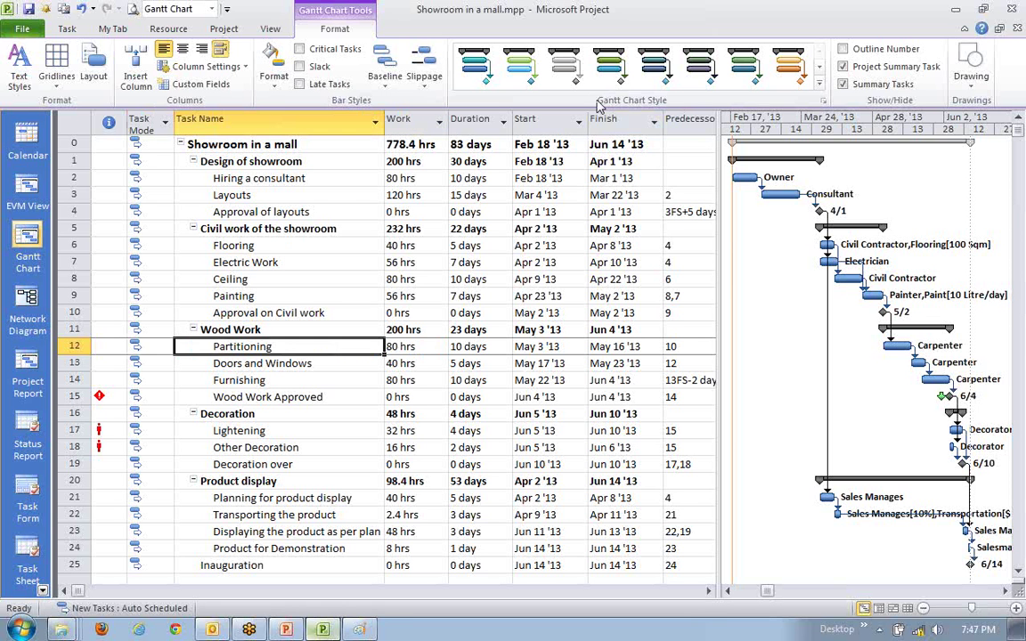
- Compare the Hiring a consultant and Layouts tasks with the Partitioning and Decoration tasks
click(307, 192)
click(314, 177)
click(316, 195)
click(317, 180)
click(318, 195)
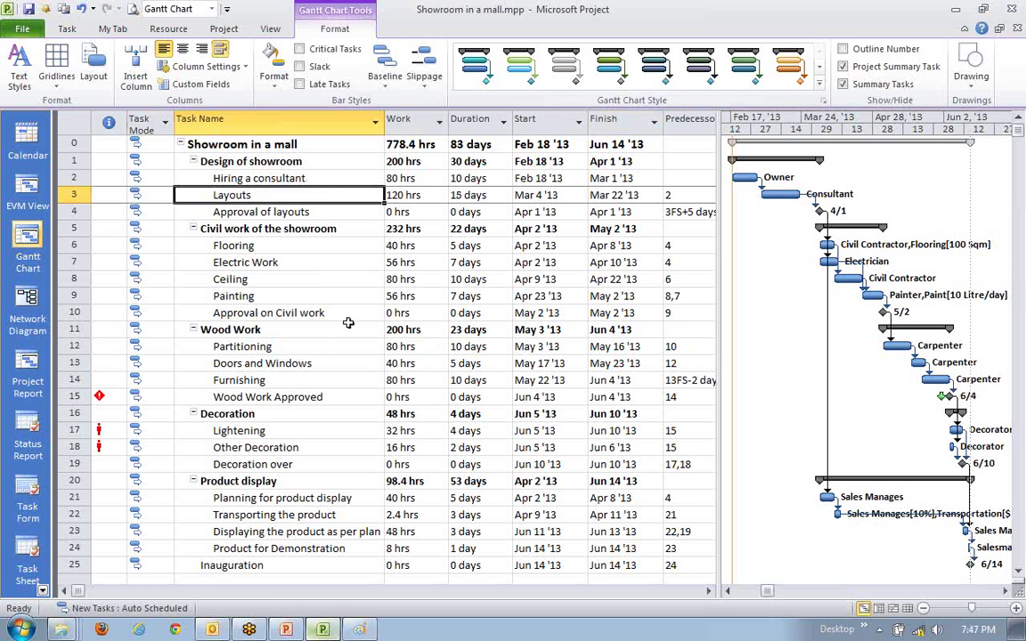
click(307, 347)
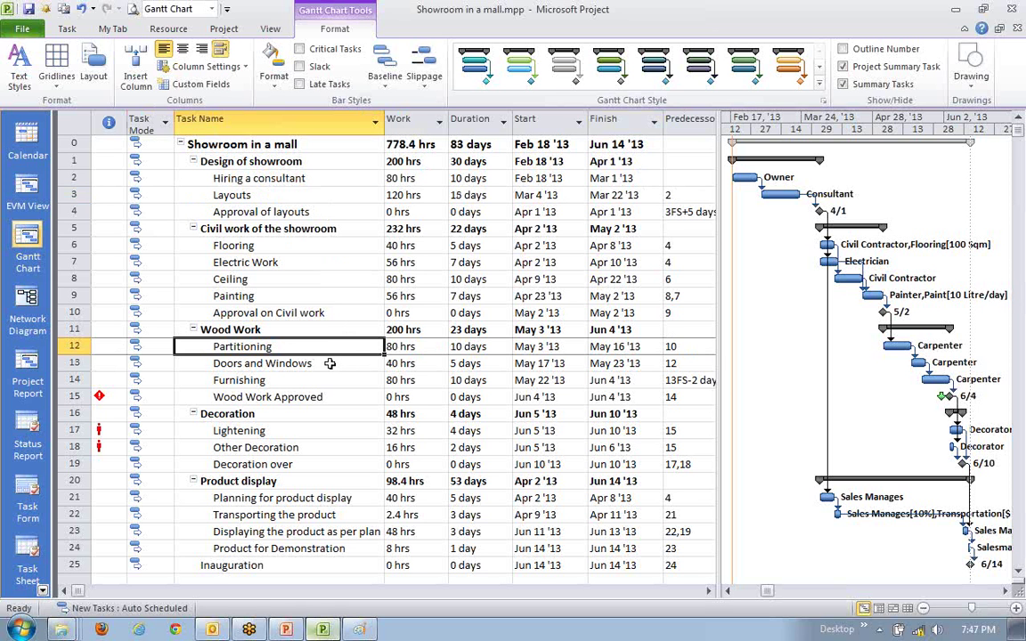
click(303, 416)
click(294, 346)
click(1011, 9)
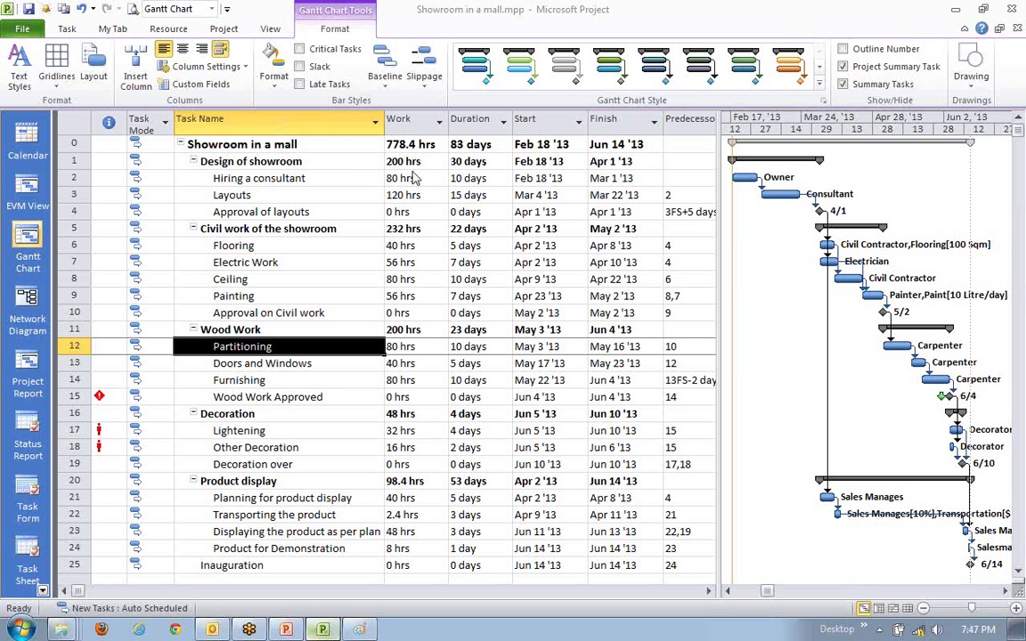
- Examine the Layouts duration and the Painting, Flooring, Doors and Windows, Furnishing, Lightening and Partitioning tasks as candidates for shortening
click(472, 195)
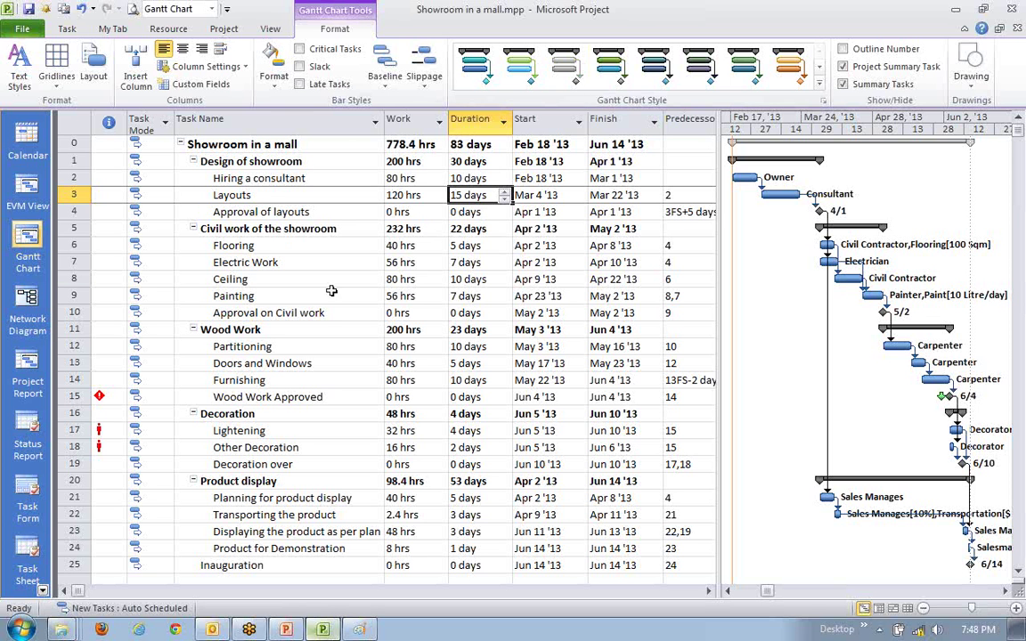
click(267, 295)
click(789, 36)
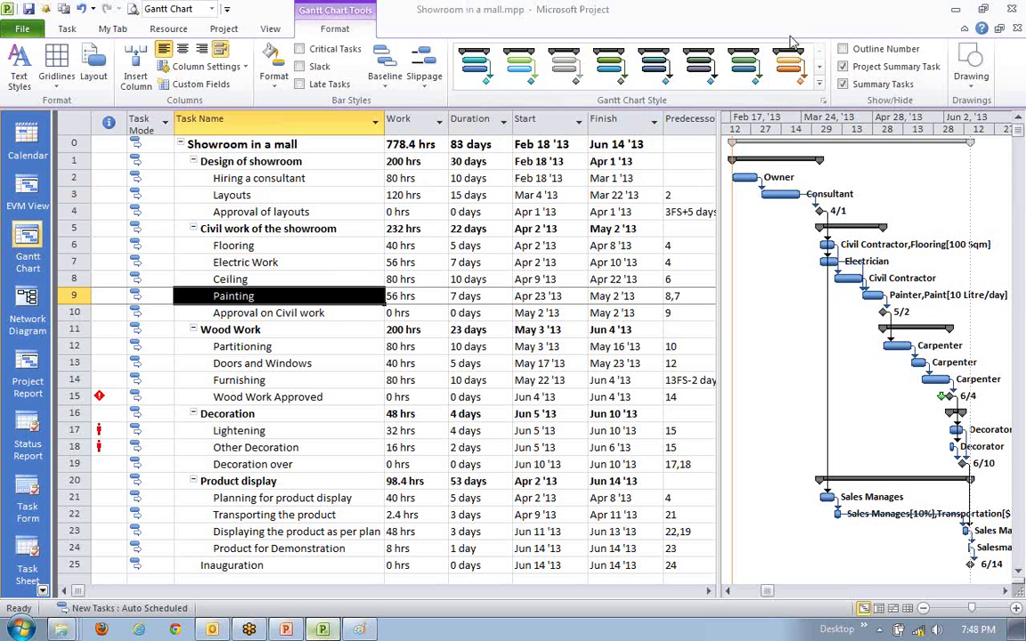
click(258, 364)
click(233, 246)
click(254, 381)
click(239, 430)
click(247, 349)
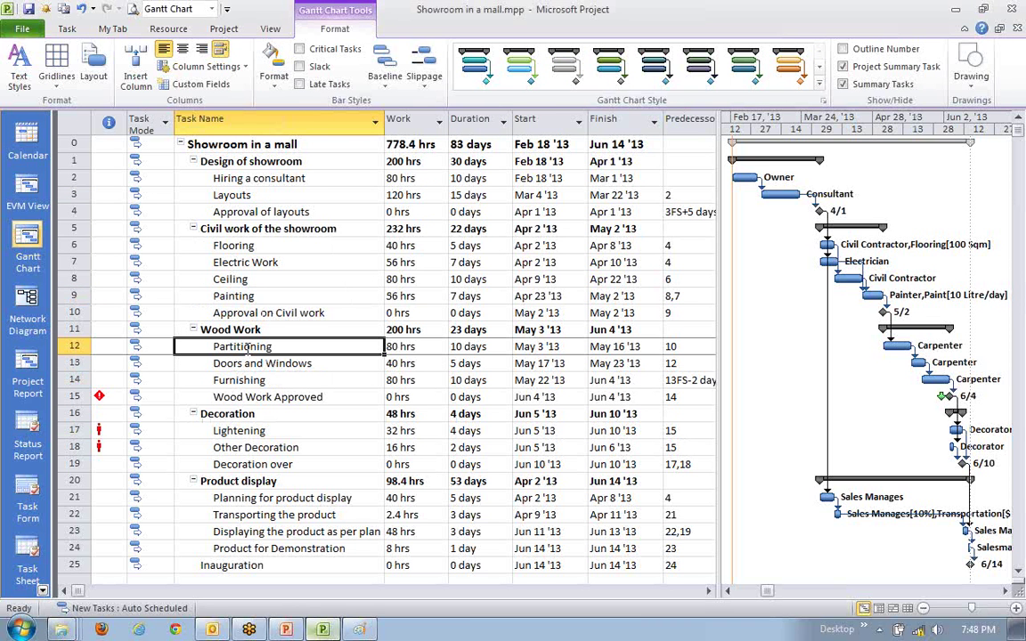
click(268, 396)
click(291, 347)
click(325, 412)
click(285, 346)
- Switch to the Task Usage view and widen the Task Name column so the full task names fit
click(879, 609)
drag(507, 223, 563, 303)
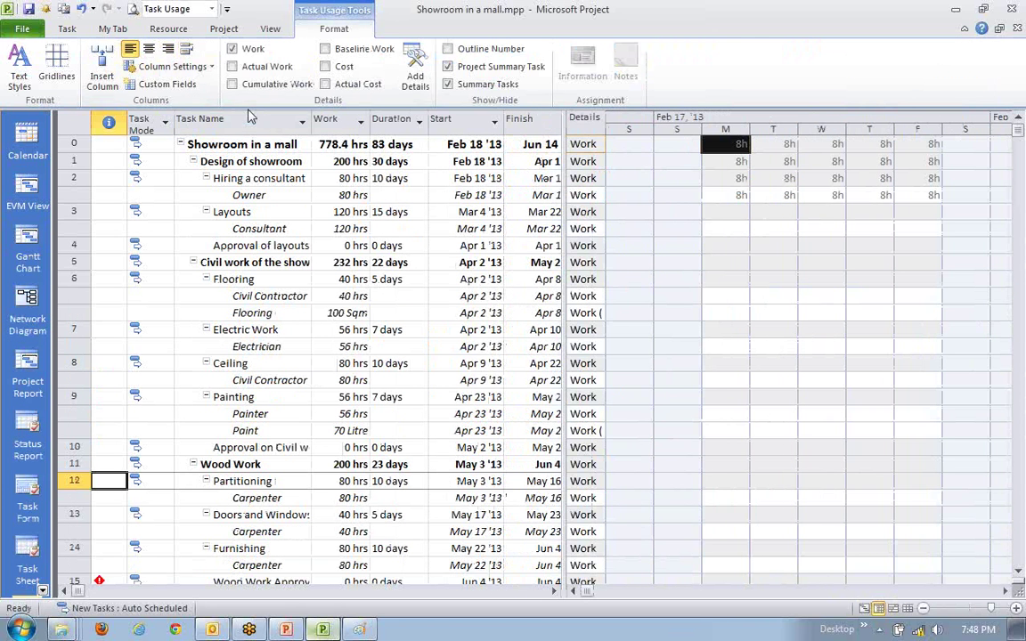
drag(309, 123, 430, 123)
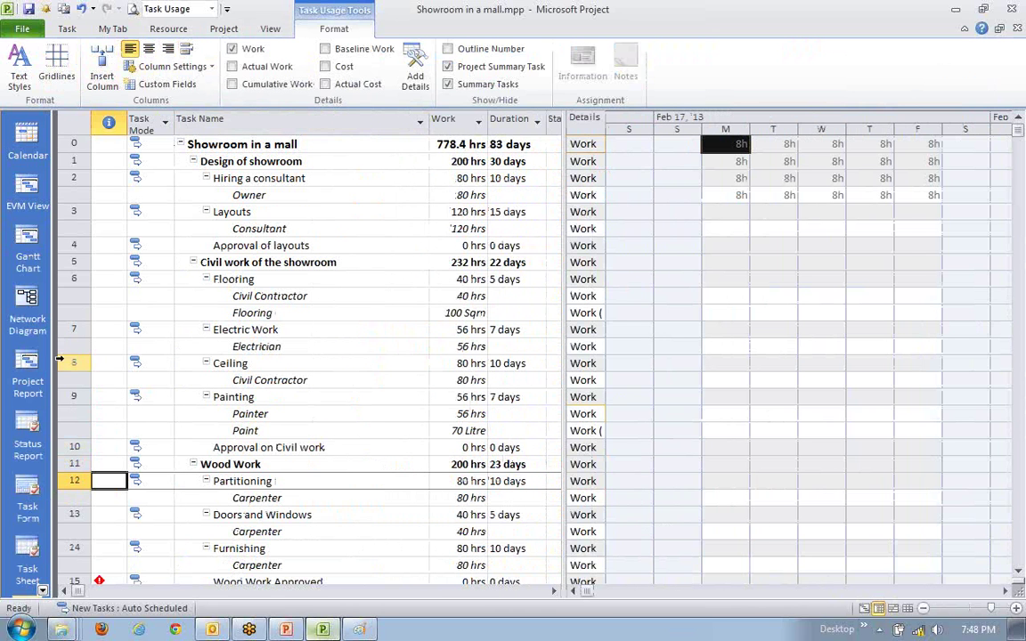
scroll(27, 383, down, 4)
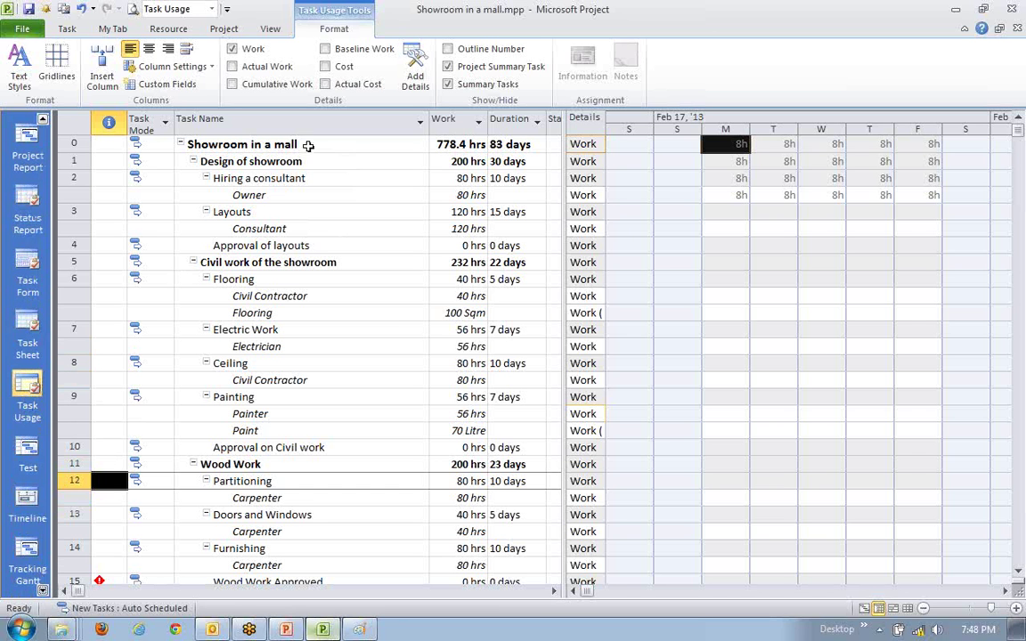
- Check the resources assigned to Hiring a consultant, Layouts and Electric Work, and slightly narrow the table beside the timephased grid
click(244, 178)
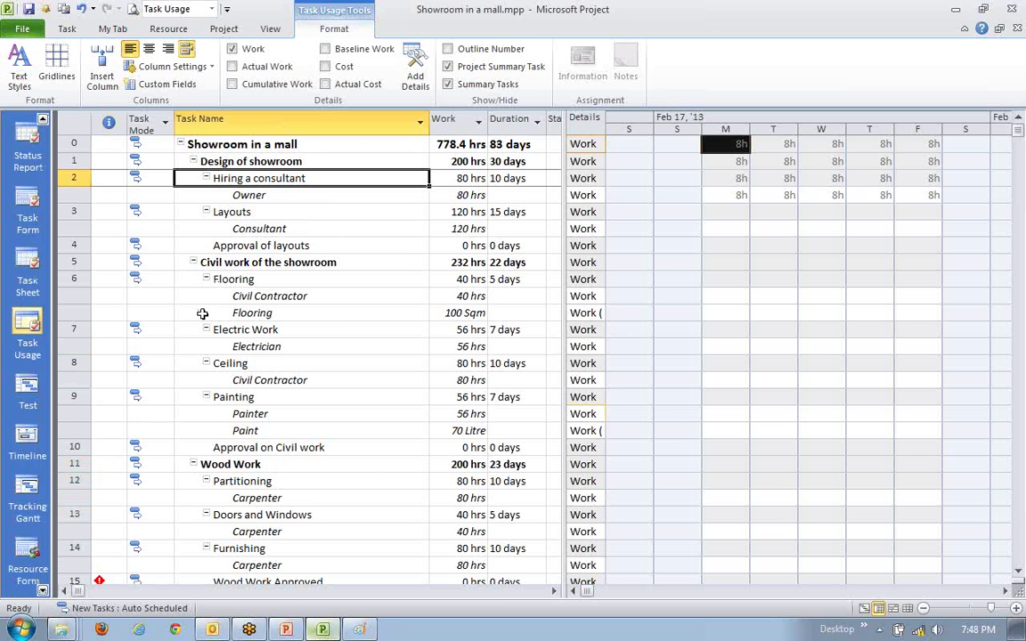
click(246, 194)
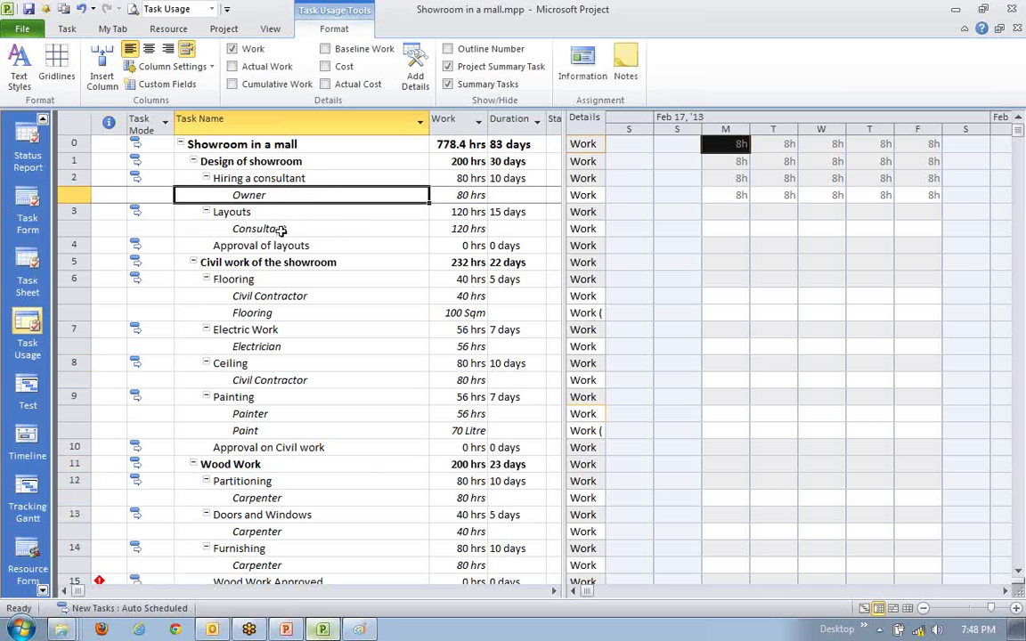
click(278, 230)
click(270, 331)
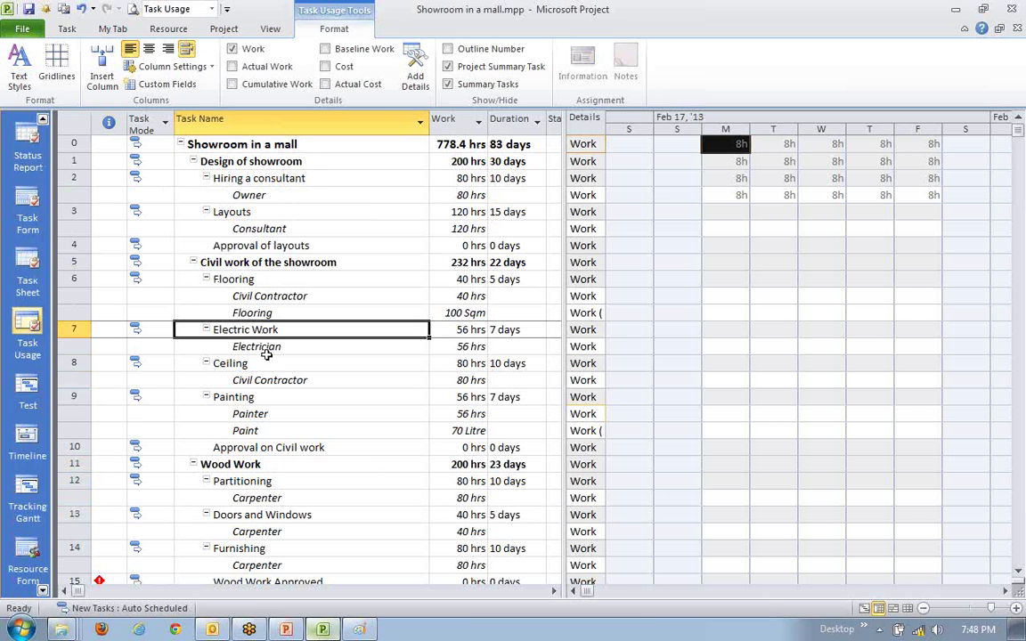
click(268, 345)
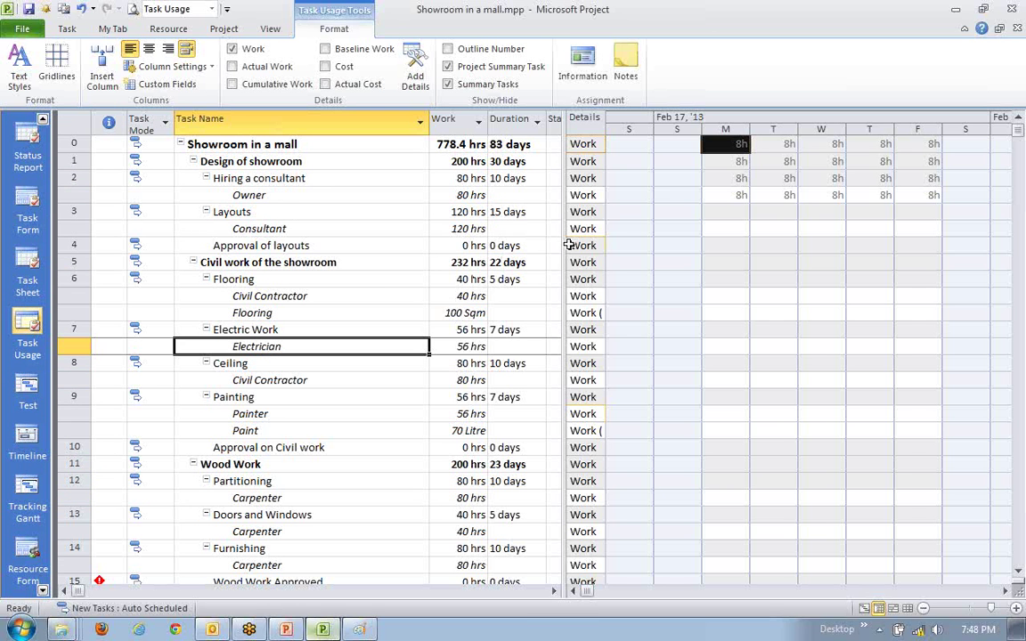
drag(563, 244, 551, 244)
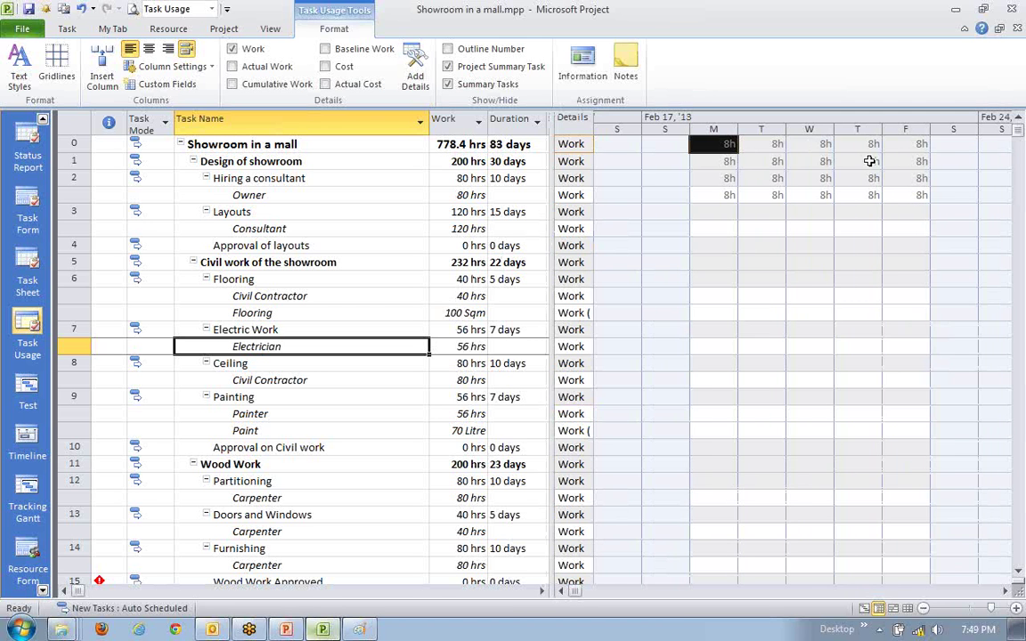
- Bring the Carpenter's daily hours on the Partitioning task into the timephased grid
scroll(287, 521, down, 1)
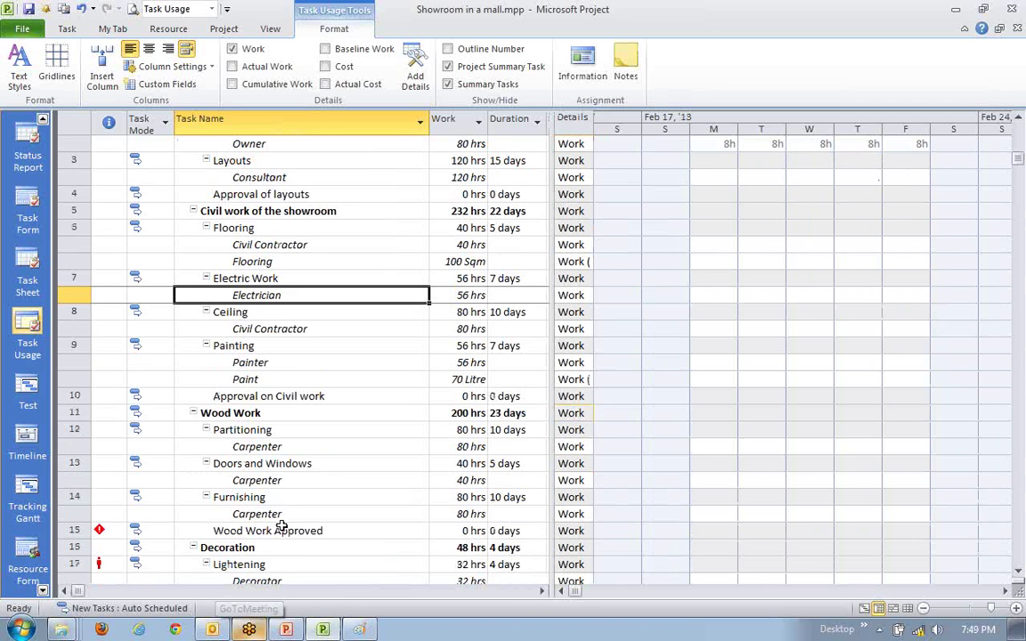
scroll(282, 525, down, 1)
click(257, 396)
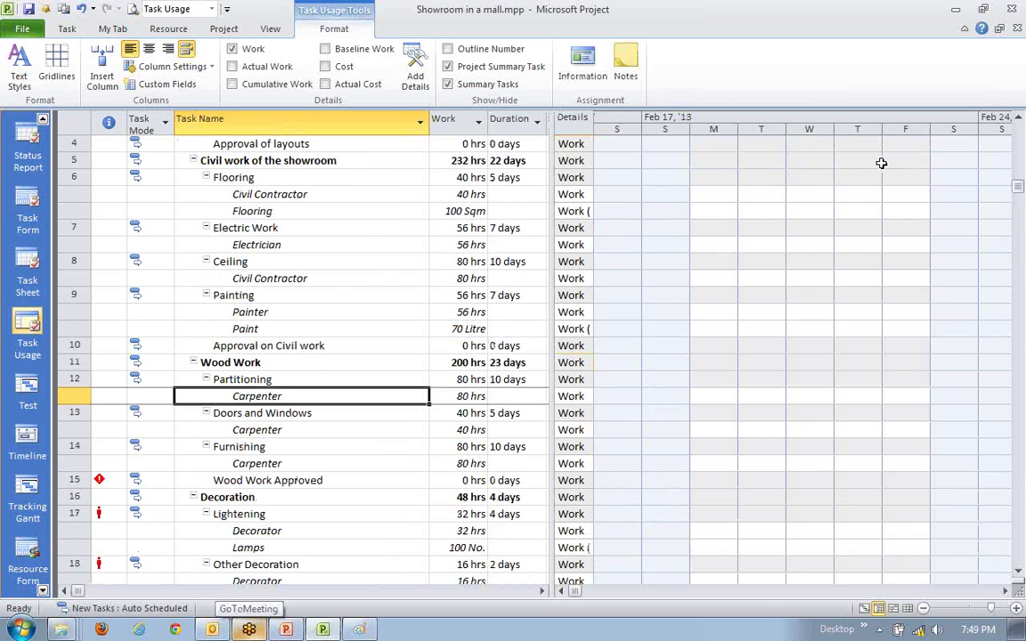
click(72, 28)
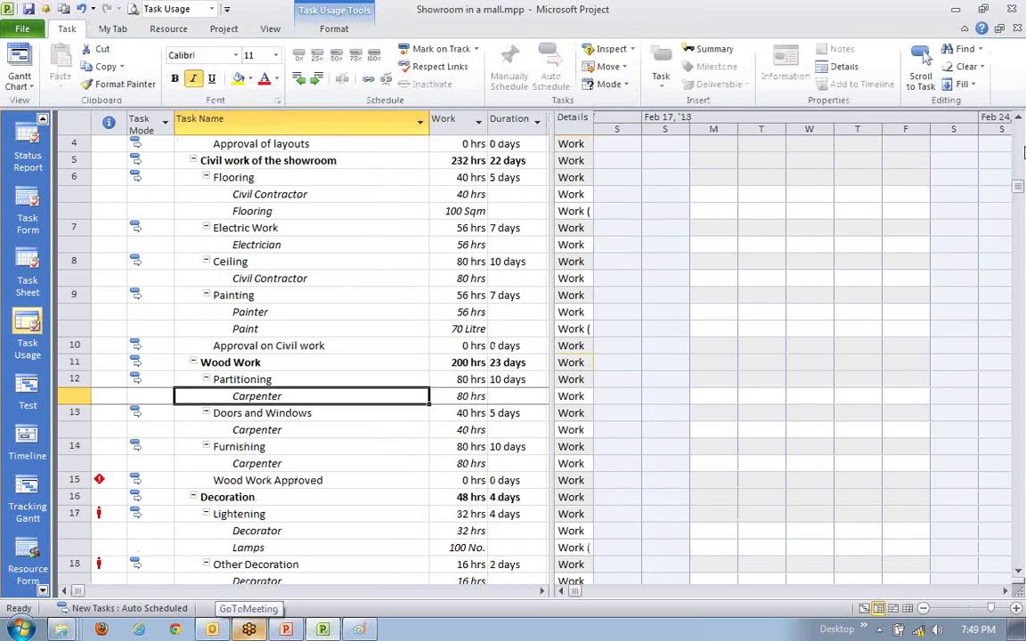
click(926, 85)
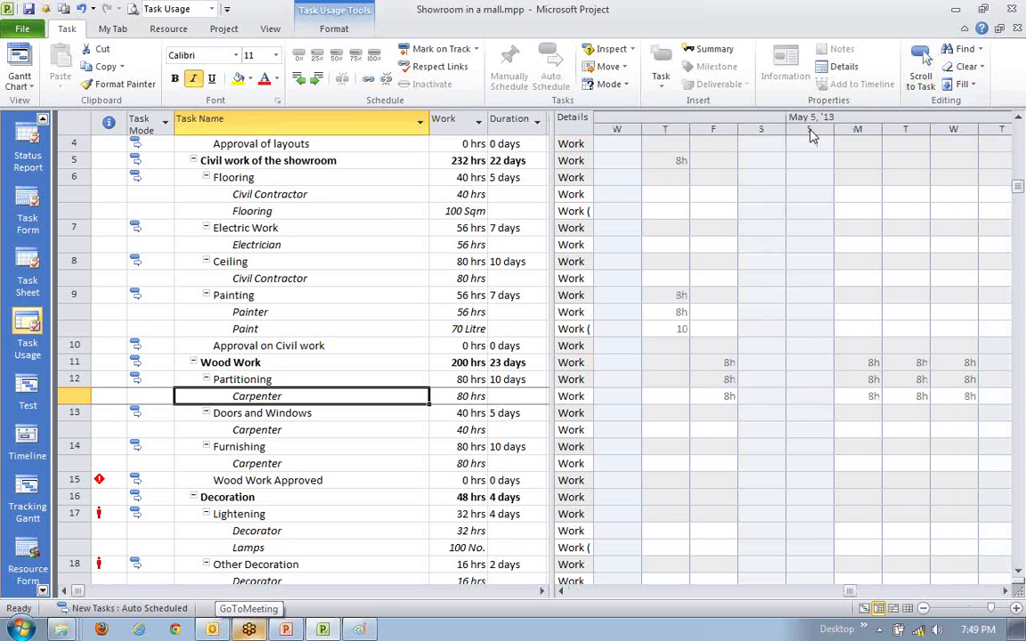
click(111, 30)
click(53, 34)
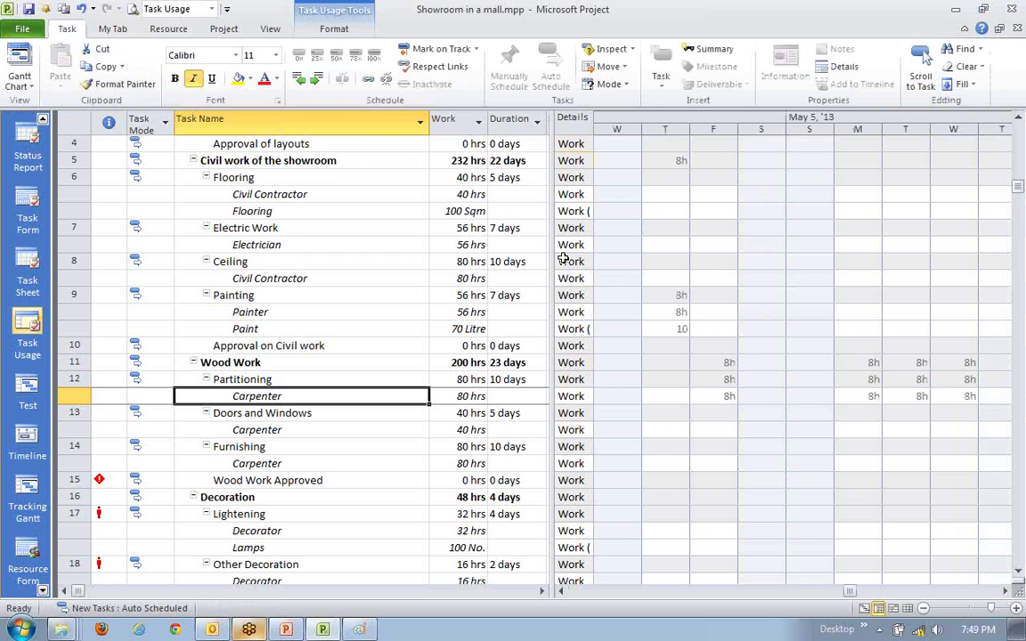
- Examine the Carpenter's Partitioning hours across the weekdays and weekends around May 5 and May 12
click(752, 368)
drag(753, 367, 758, 394)
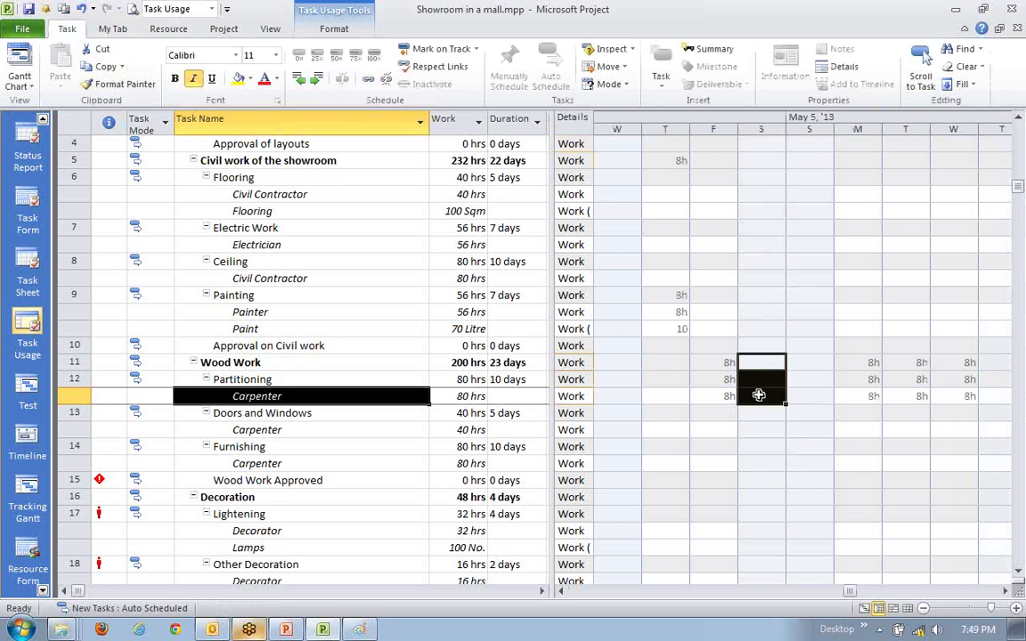
click(1007, 591)
click(1007, 591)
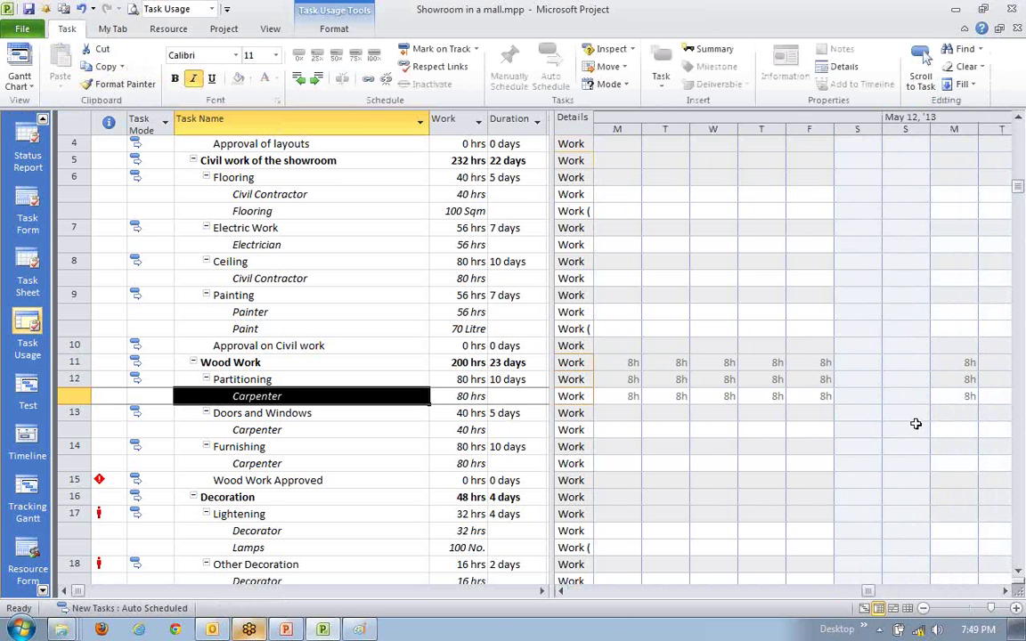
click(562, 591)
click(562, 591)
click(562, 591)
click(562, 592)
click(562, 592)
click(714, 480)
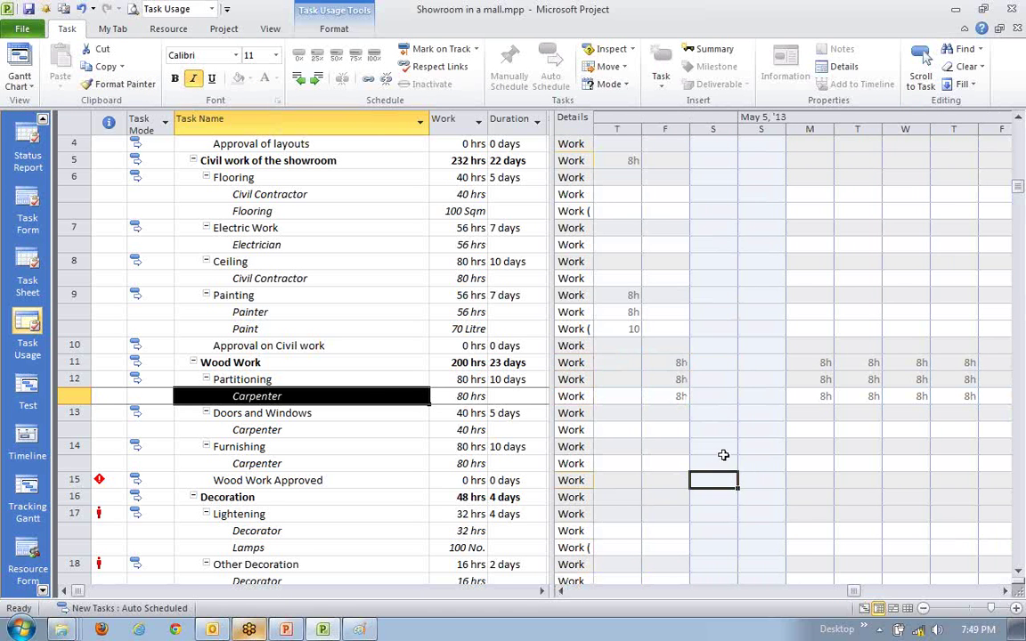
drag(707, 360, 767, 400)
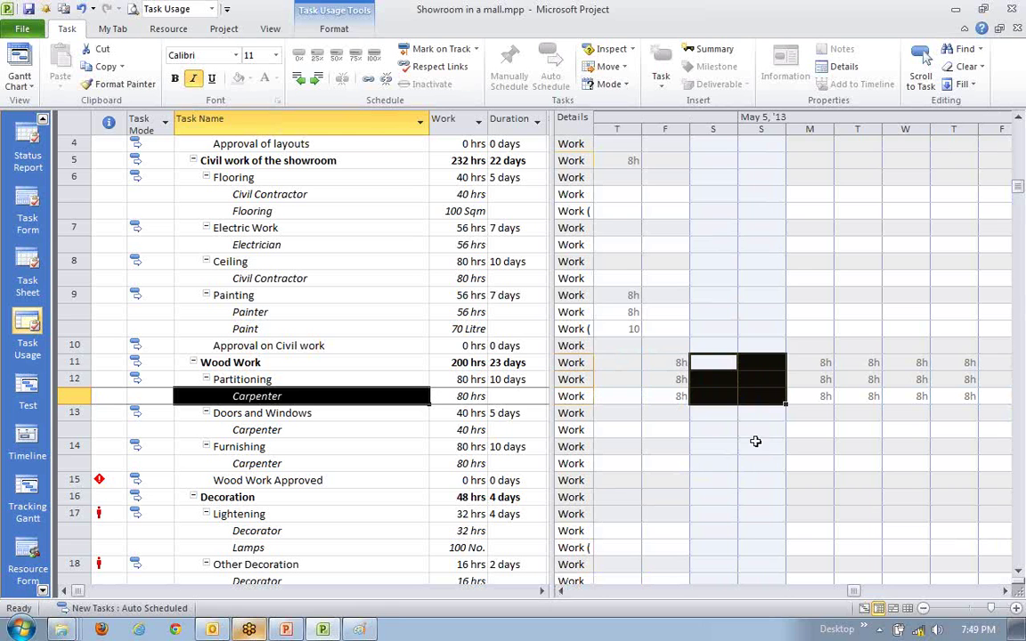
click(771, 446)
- Review the working times and exceptions of the Standard project calendar, and close the working time settings
ctrl+click(306, 398)
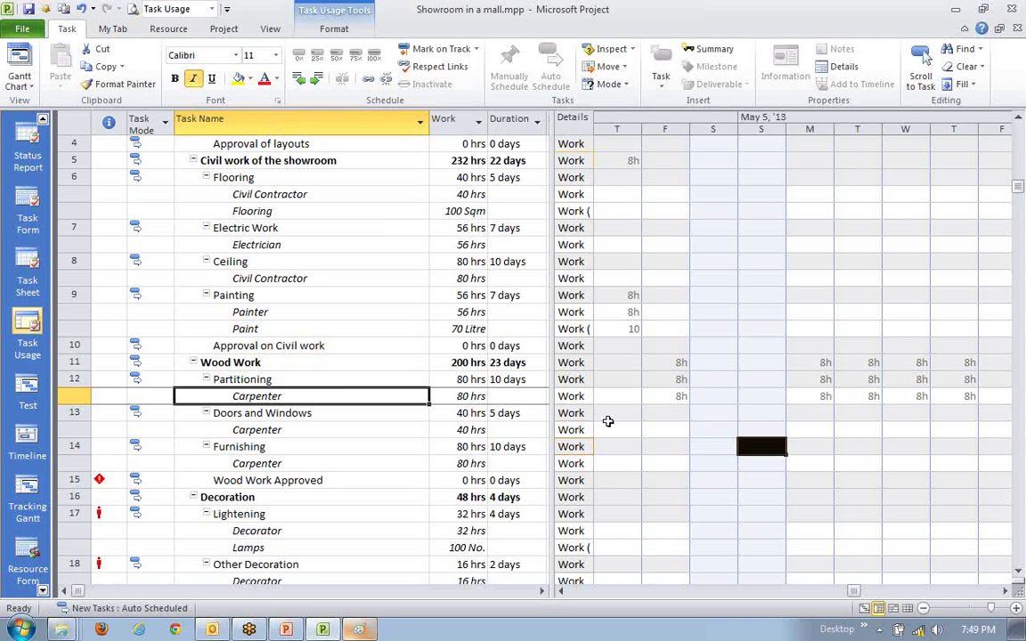
click(254, 380)
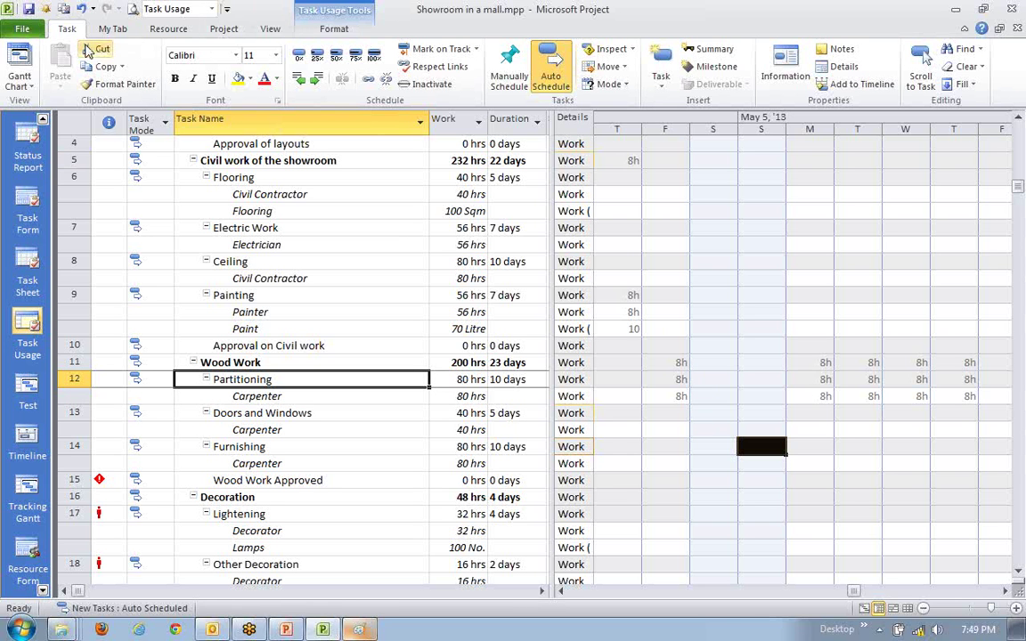
click(224, 29)
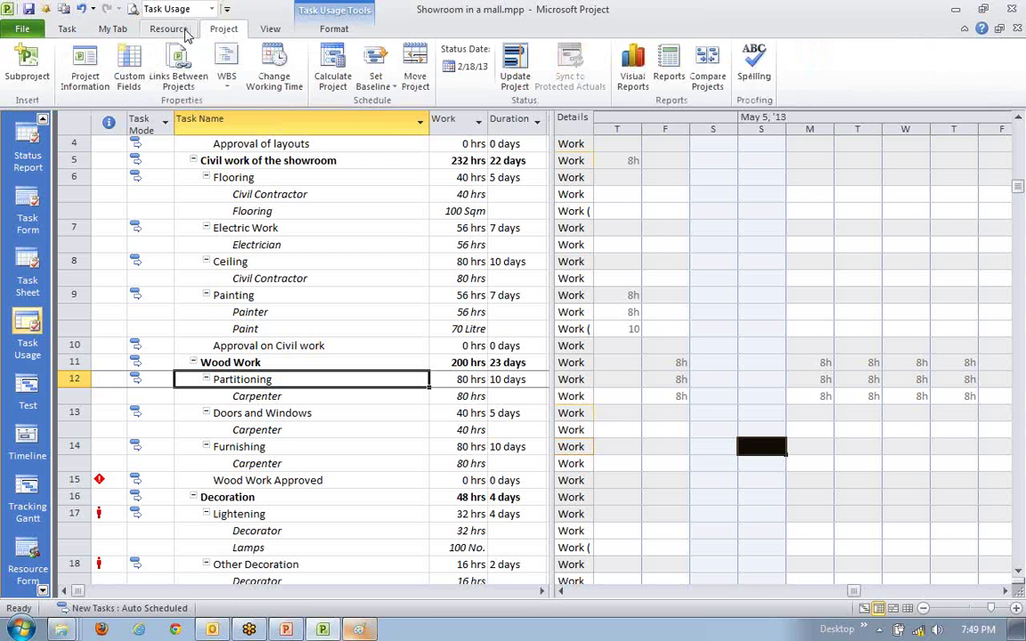
click(276, 83)
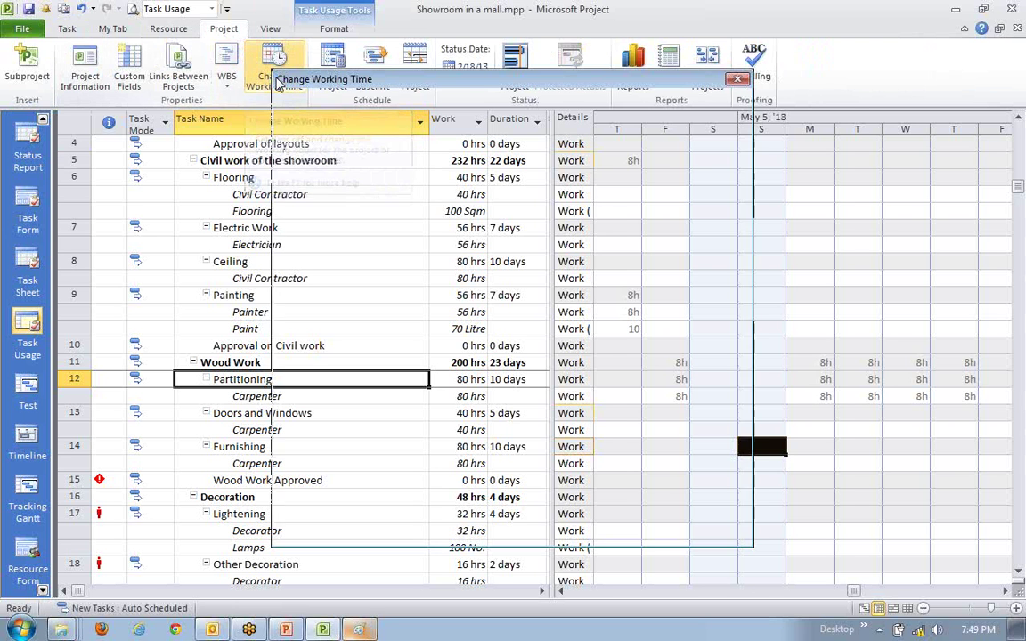
drag(587, 89, 599, 89)
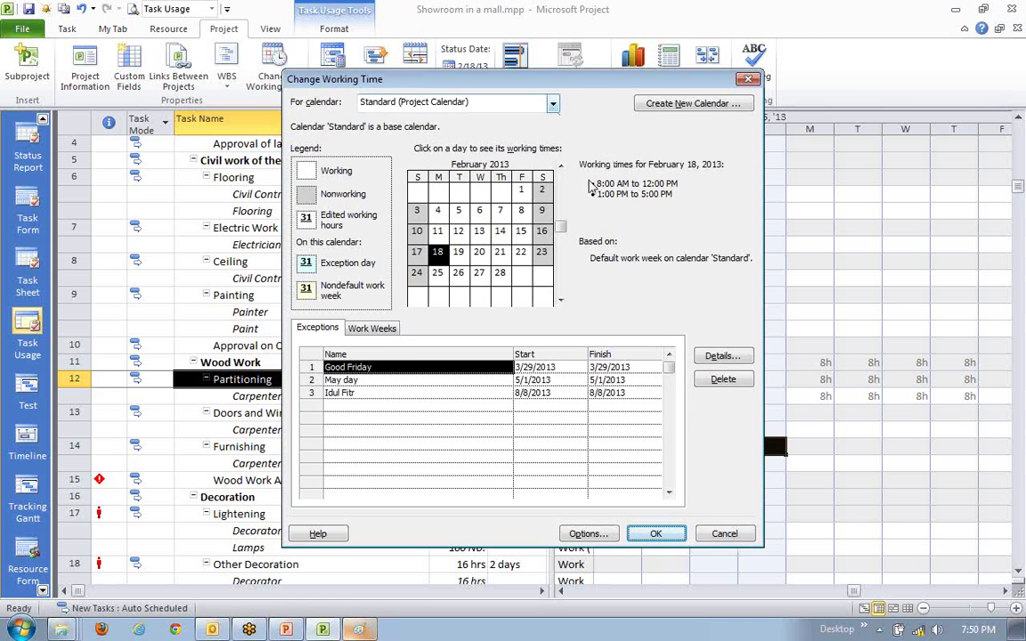
click(656, 532)
click(321, 295)
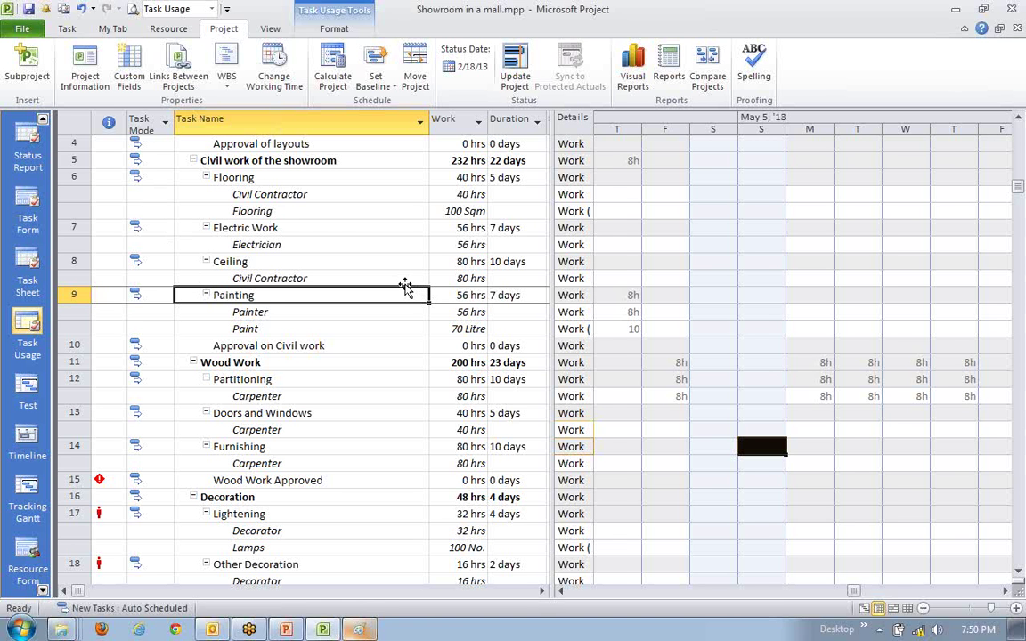
click(358, 275)
click(341, 245)
click(332, 312)
- Create a base calendar named Weekend Working Calendar as a copy of the Standard calendar
click(327, 379)
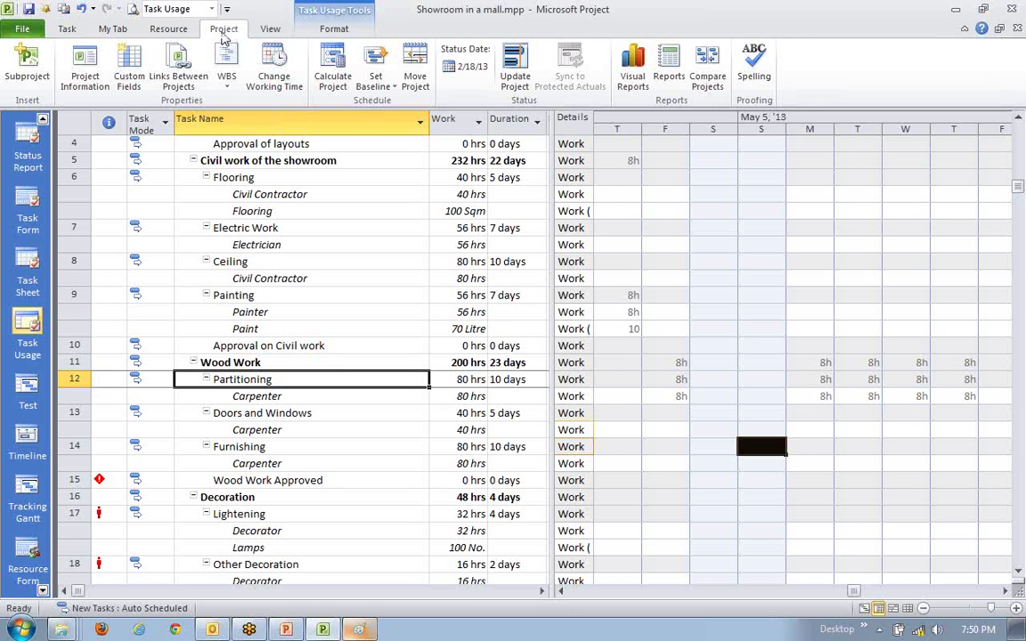
click(272, 68)
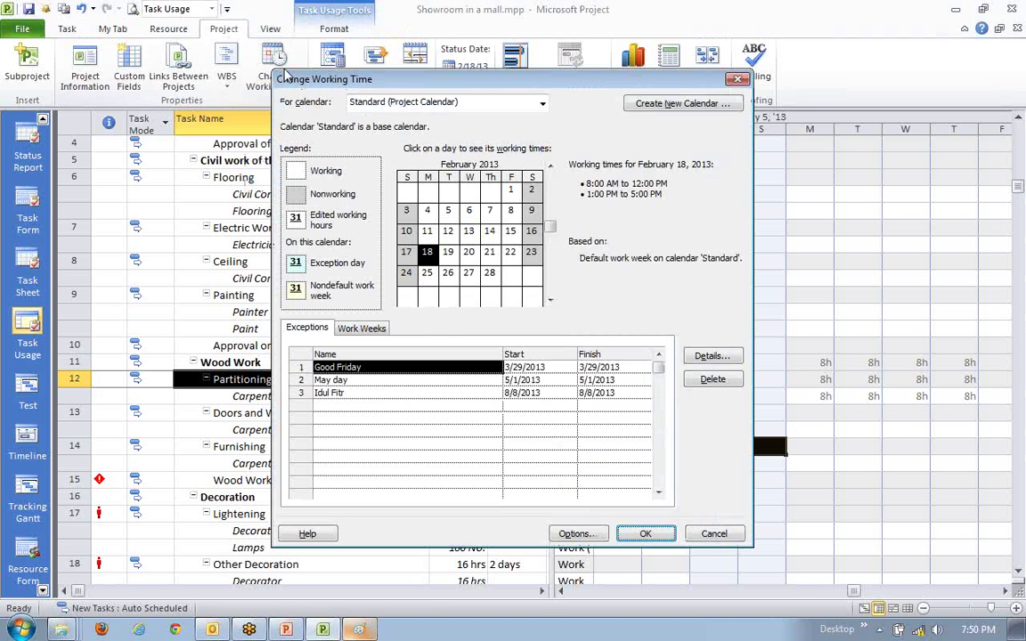
click(682, 103)
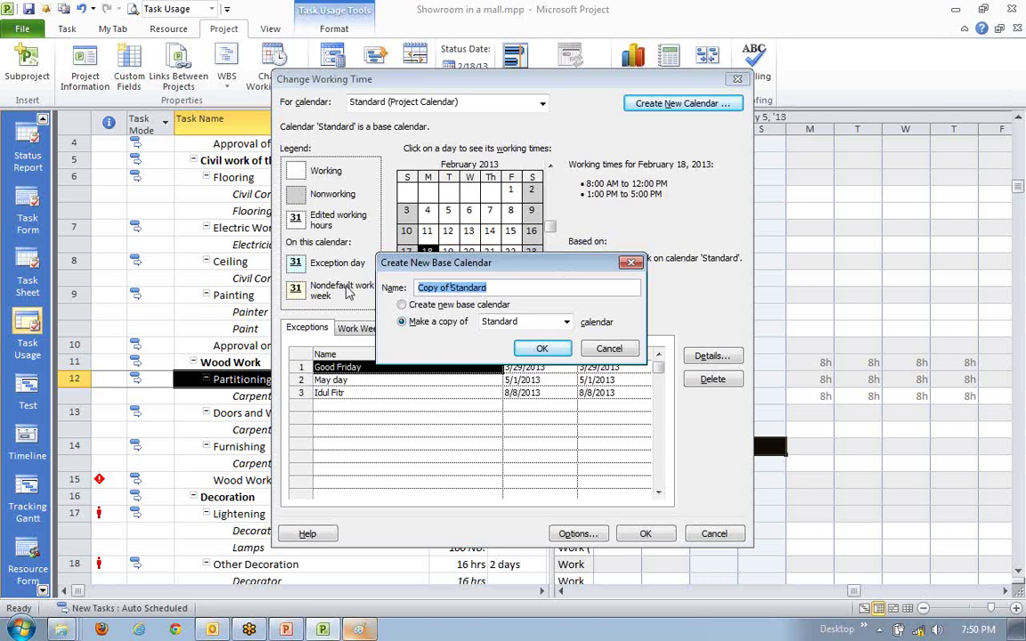
text(Week)
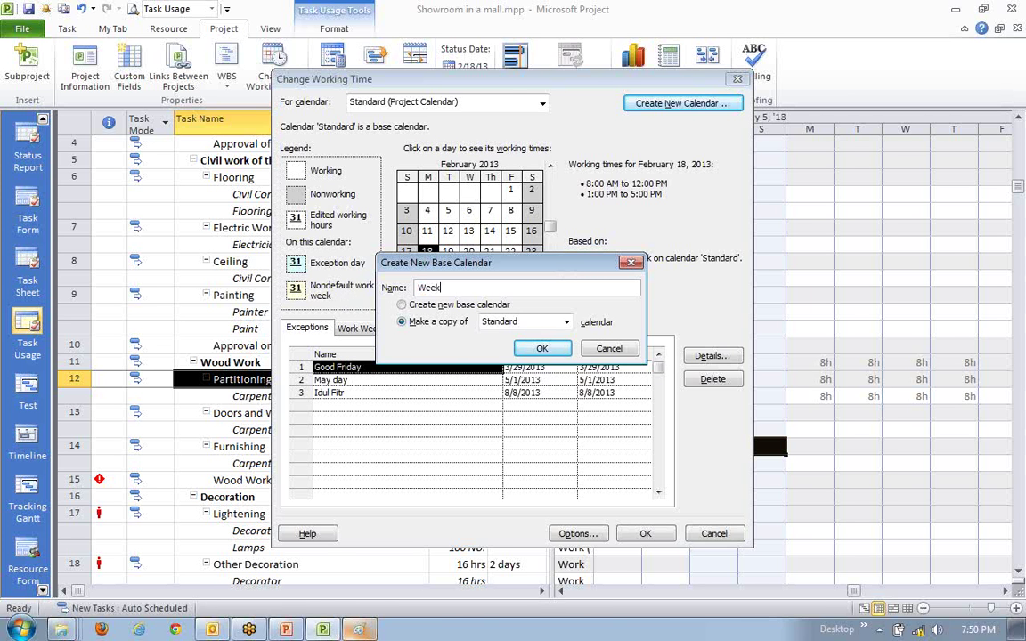
text(end Calendar)
click(458, 288)
text(Working)
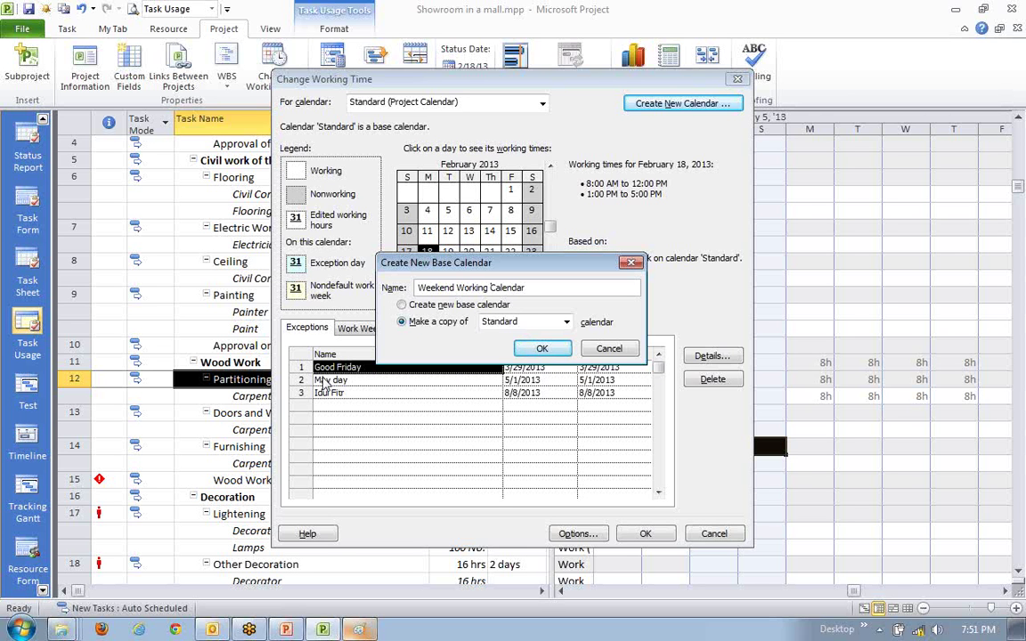
click(543, 349)
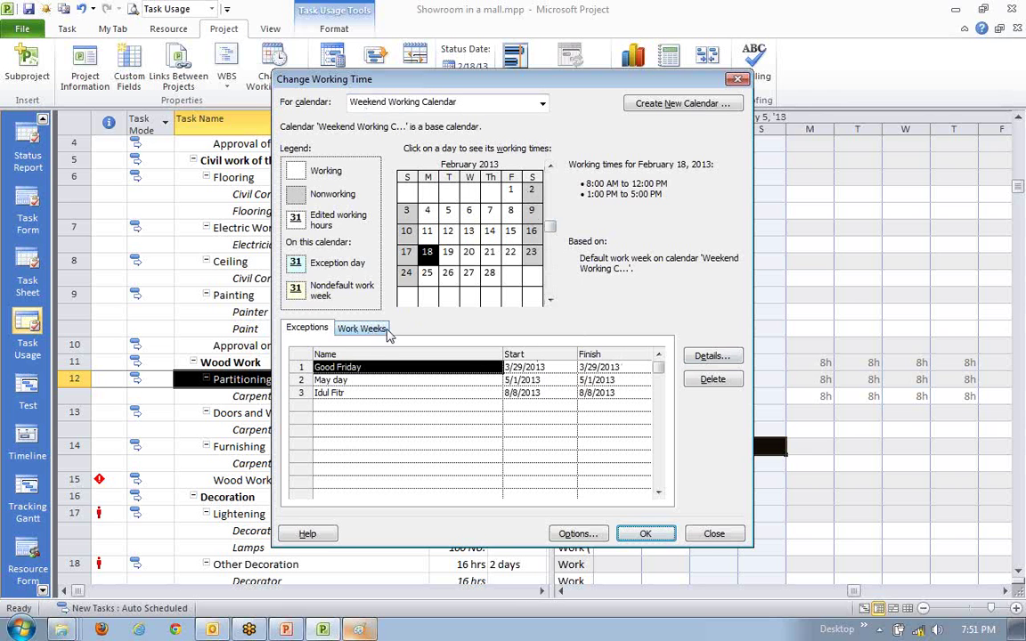
- Set Saturday and Sunday in the default work week of Weekend Working Calendar to 8:00 AM–12:00 PM and 1:00 PM–5:00 PM
click(356, 328)
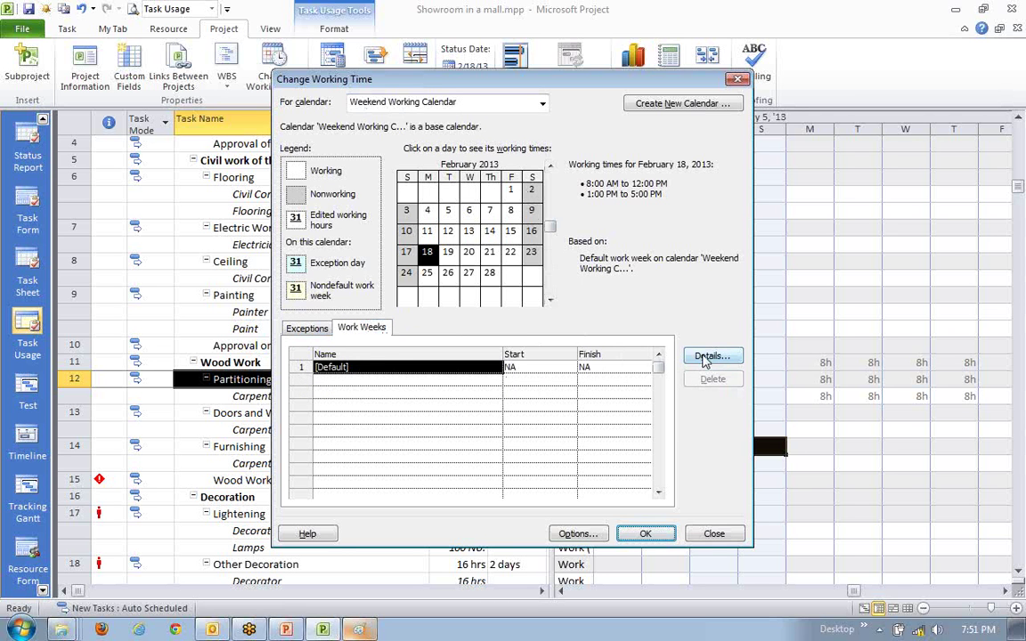
click(704, 357)
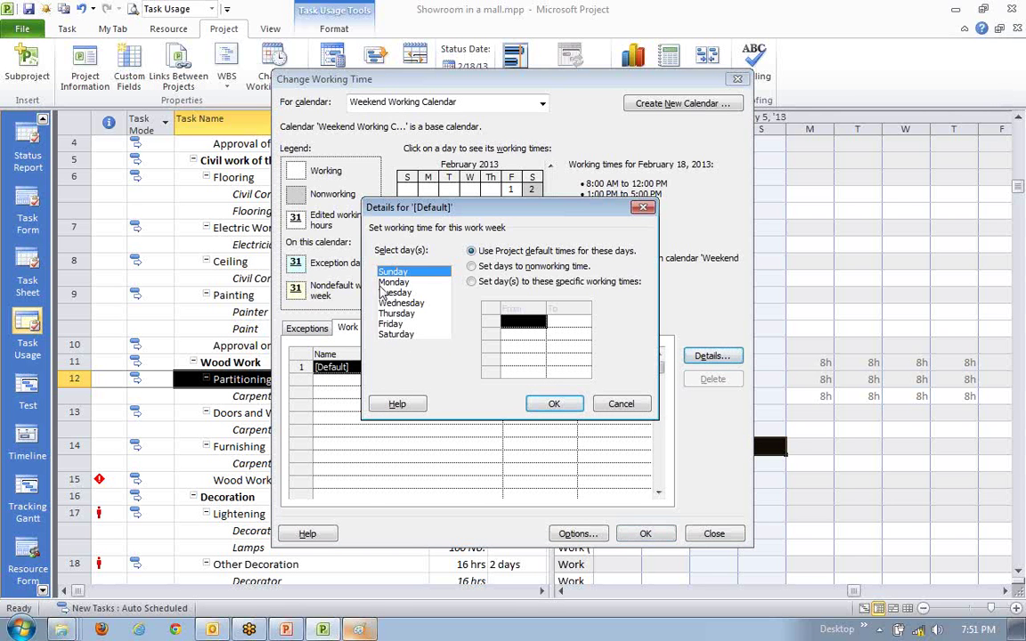
ctrl+click(397, 335)
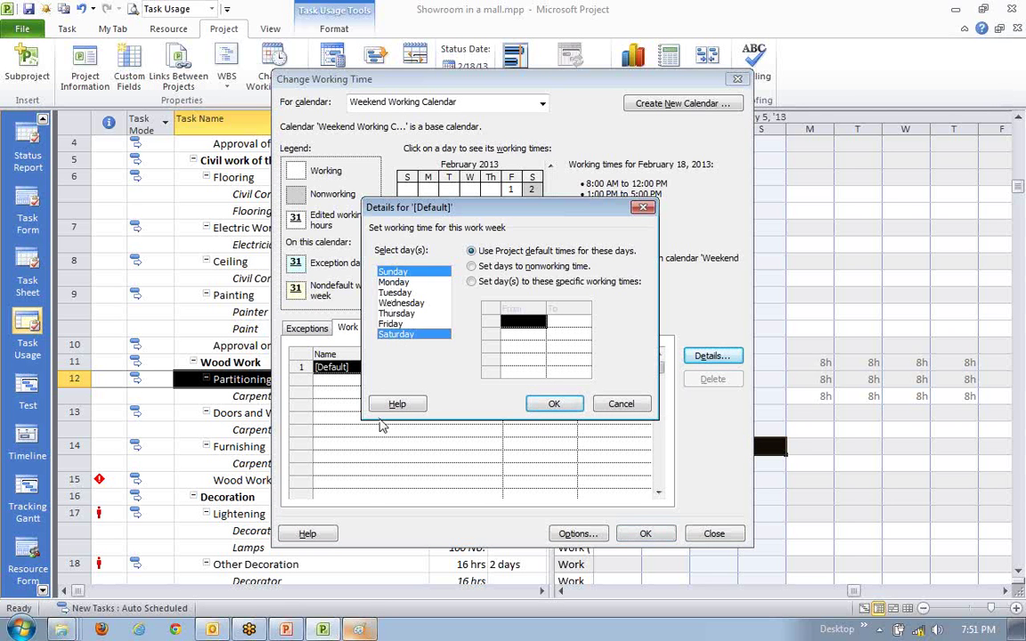
click(471, 283)
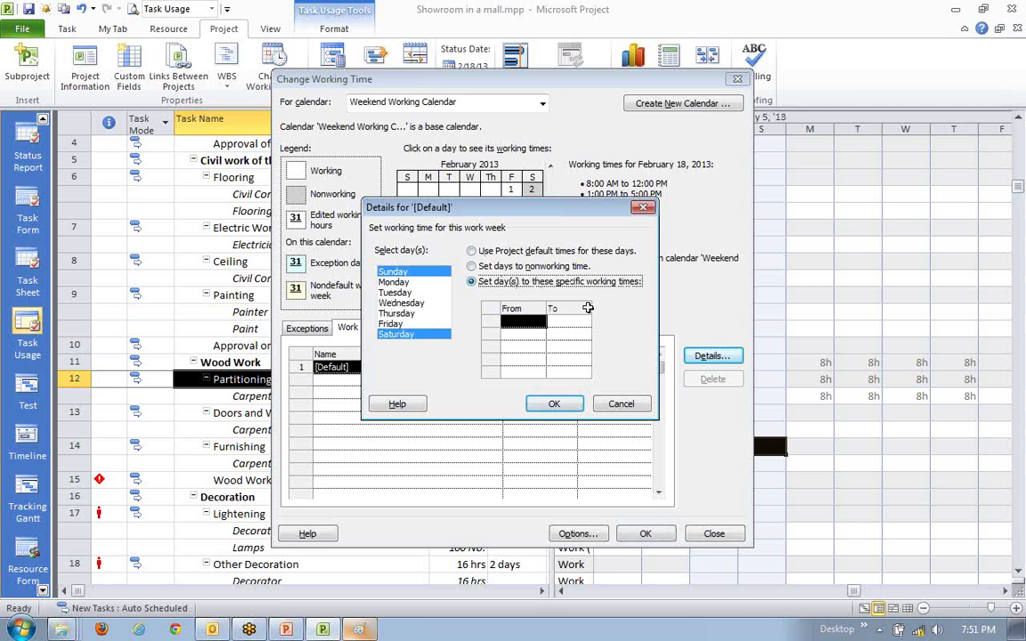
click(524, 322)
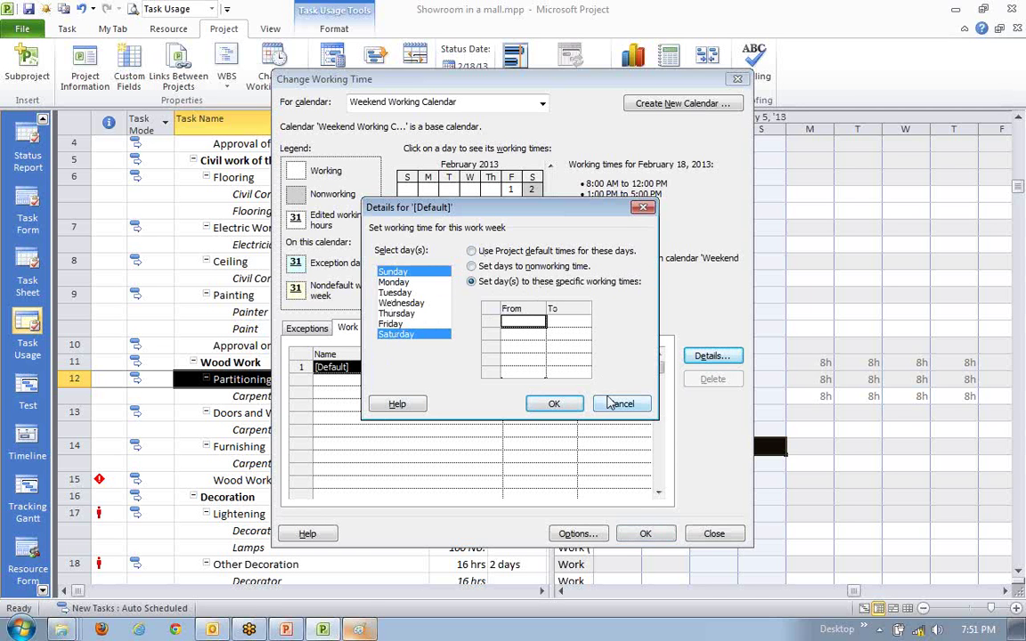
text(8)
key(Tab)
text(12:00)
key(Tab)
text(1)
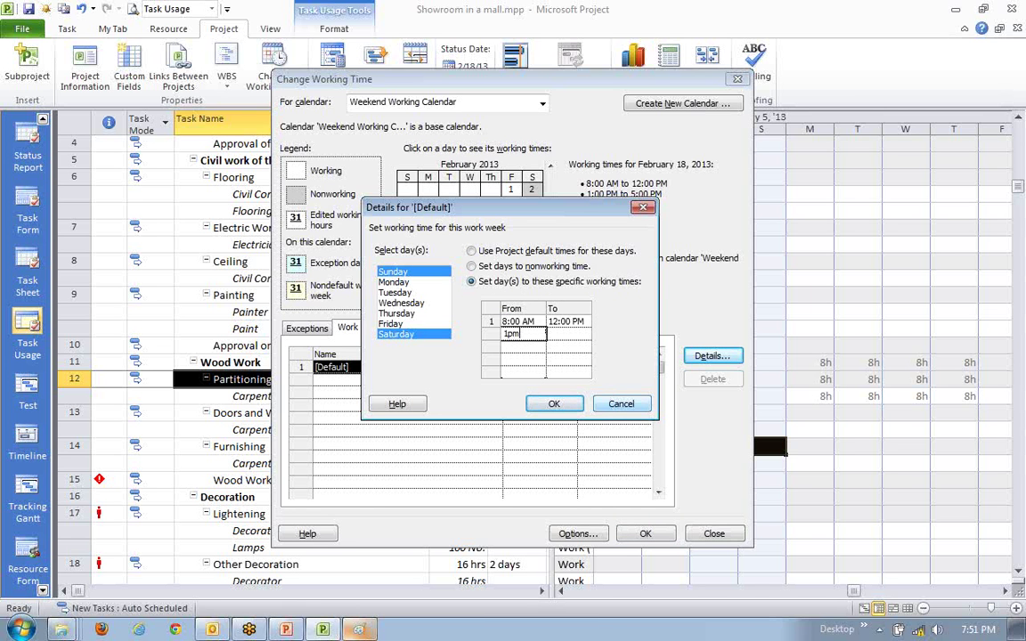
key(Tab)
text(5)
key(Return)
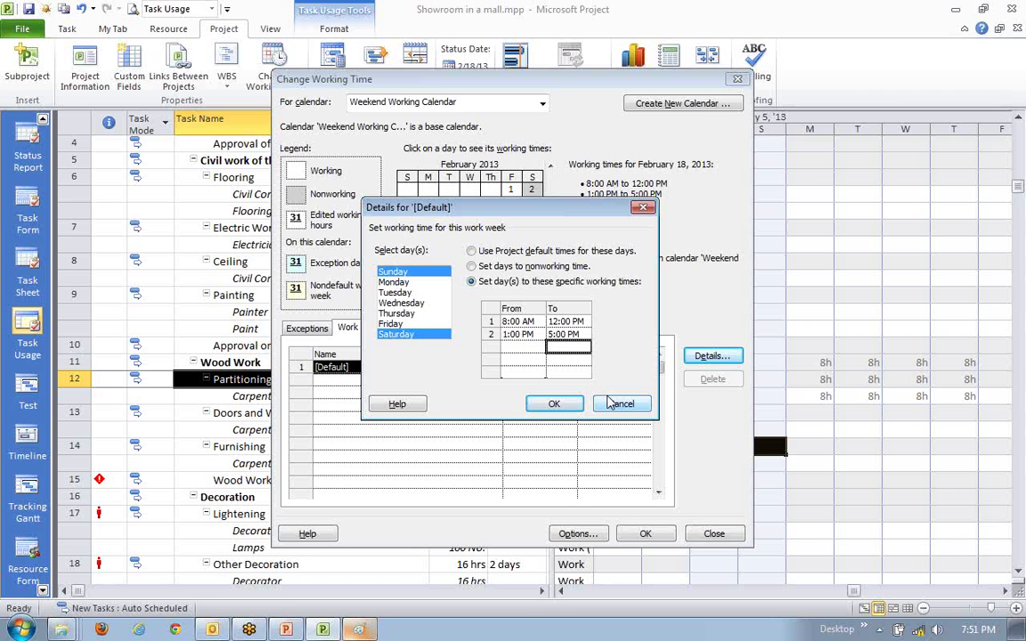
click(554, 405)
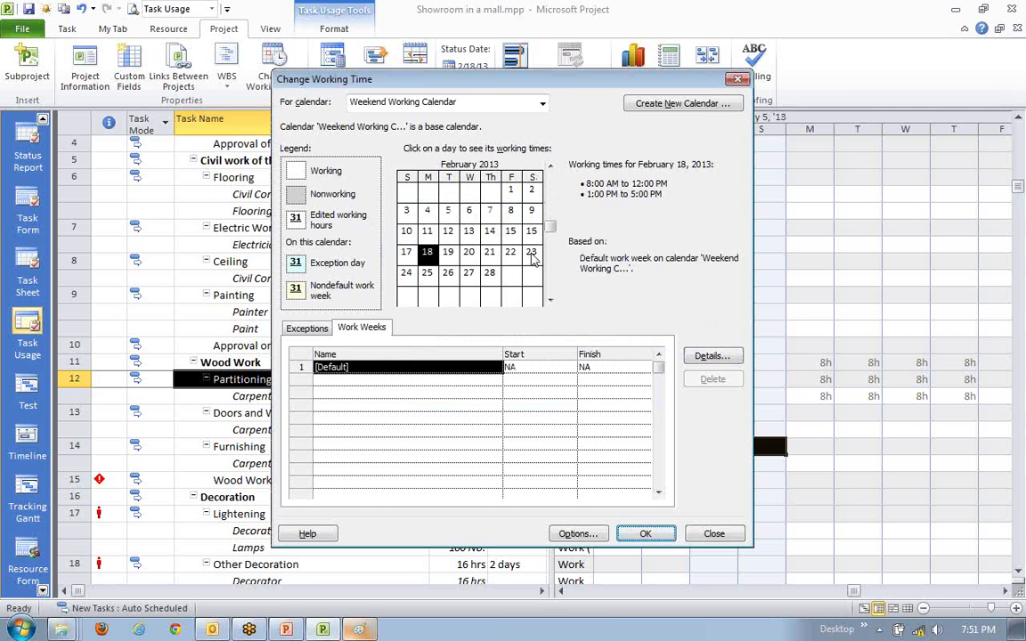
- Check the working times of several weekdays and weekend days in February 2013, and save the new calendar
click(406, 210)
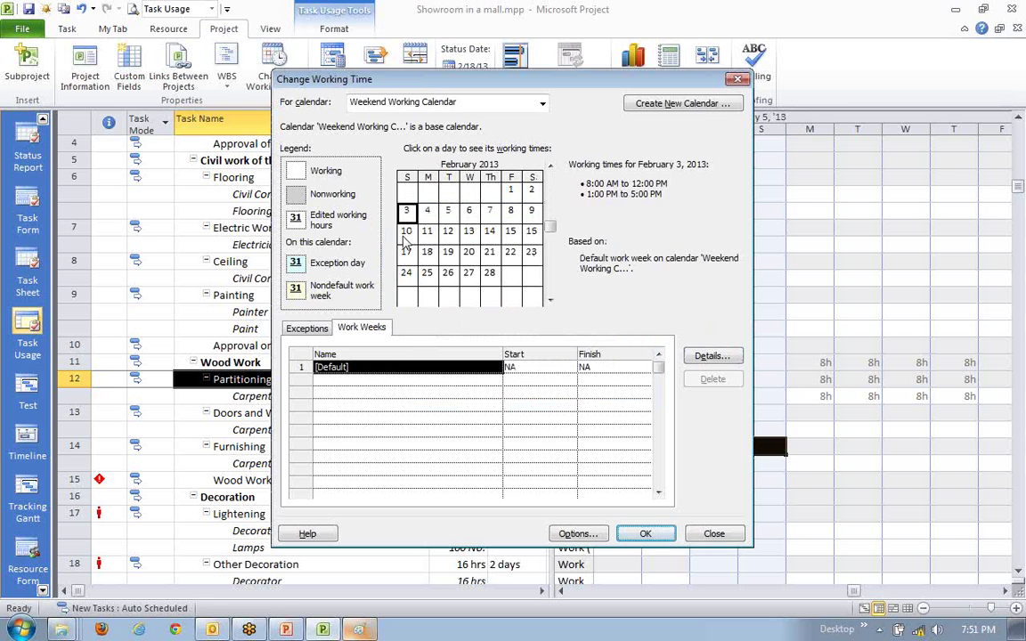
click(406, 231)
click(530, 233)
click(530, 253)
click(510, 233)
click(497, 211)
click(469, 231)
click(428, 251)
click(406, 230)
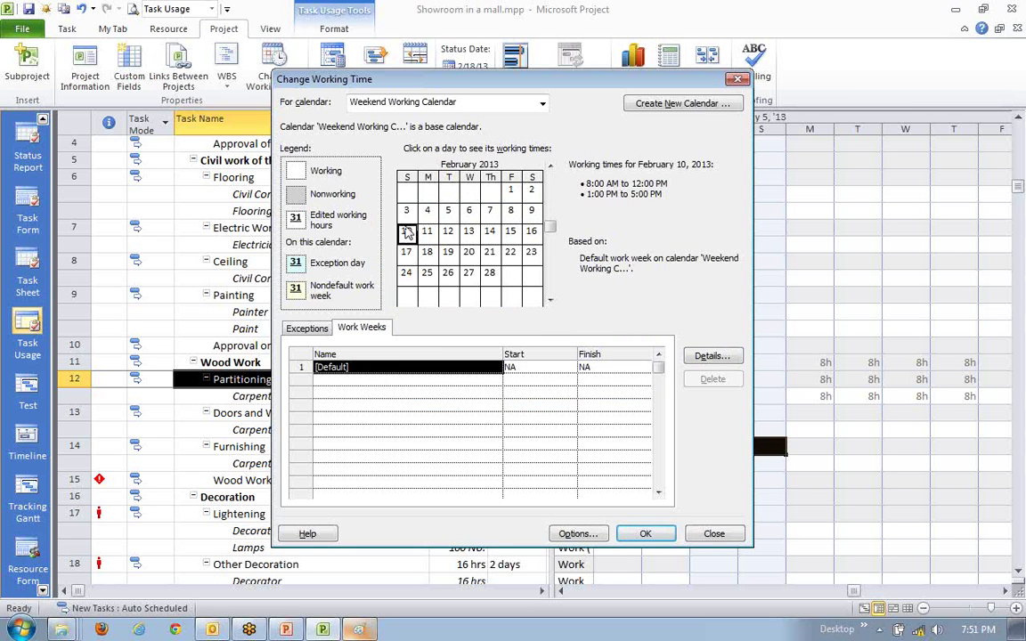
click(406, 211)
click(448, 231)
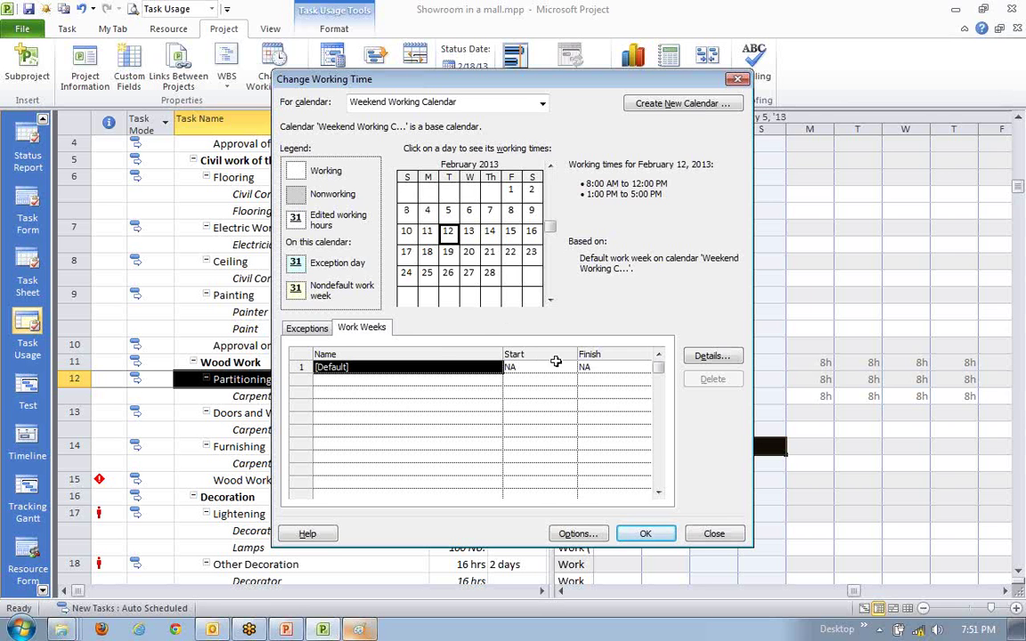
click(644, 534)
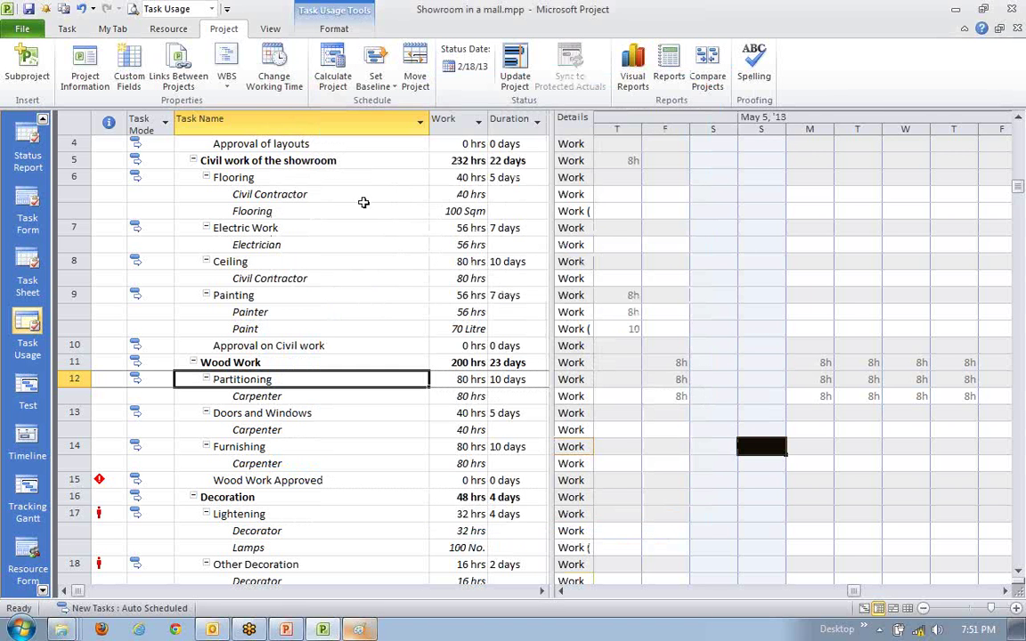
- Reopen the Weekend Working Calendar and review its default work week with the start and finish dates
click(287, 411)
click(269, 379)
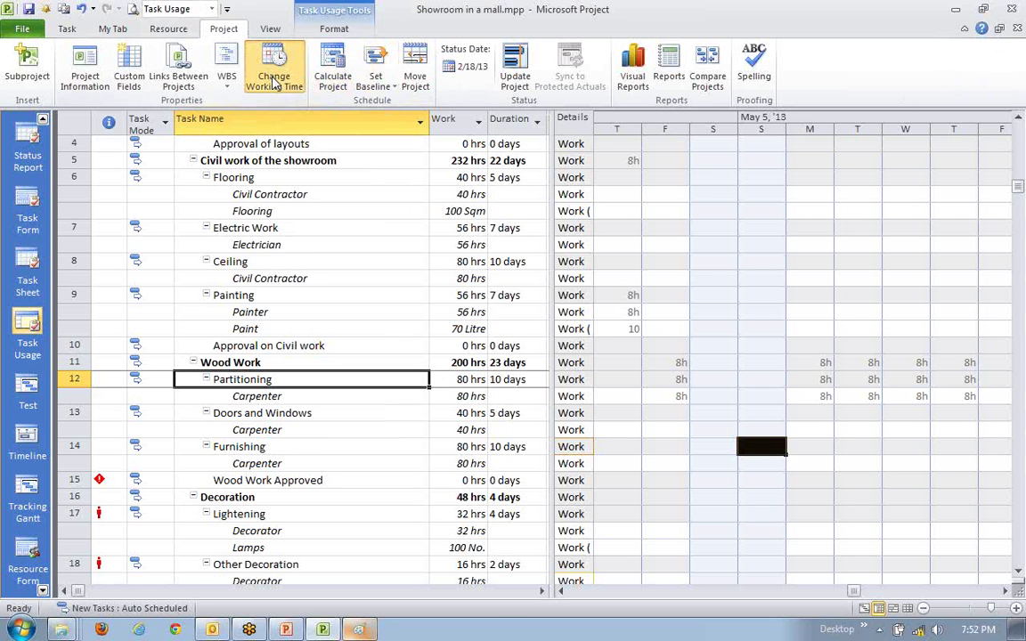
click(271, 71)
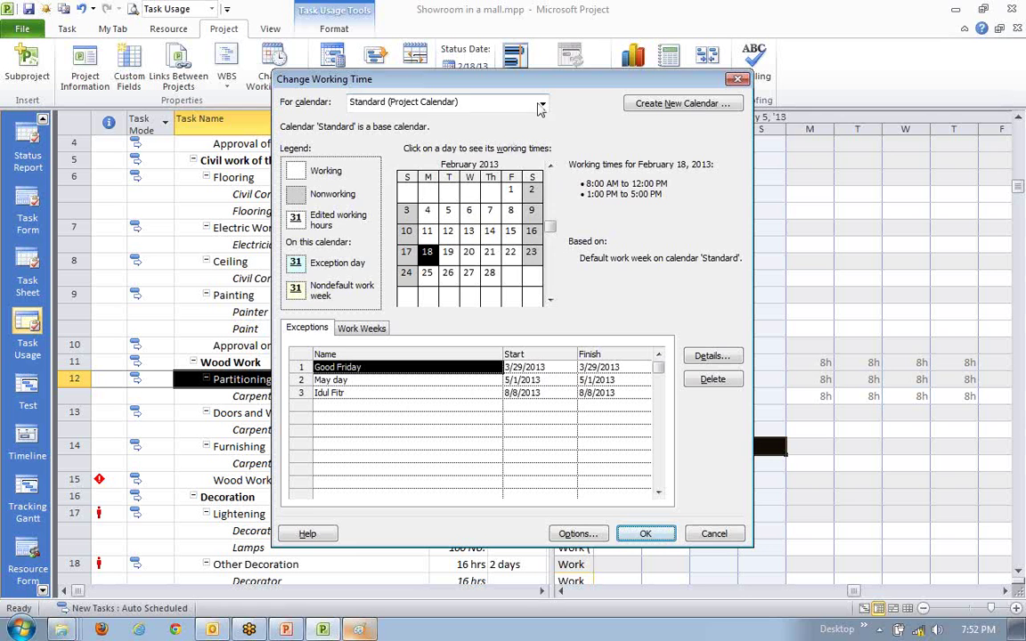
click(541, 103)
click(407, 158)
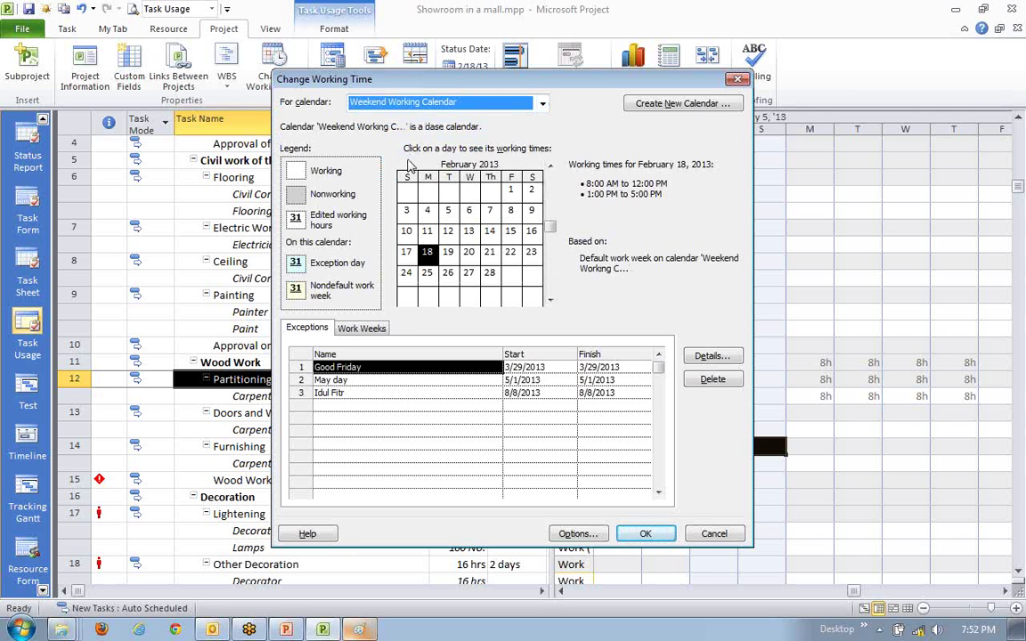
click(355, 329)
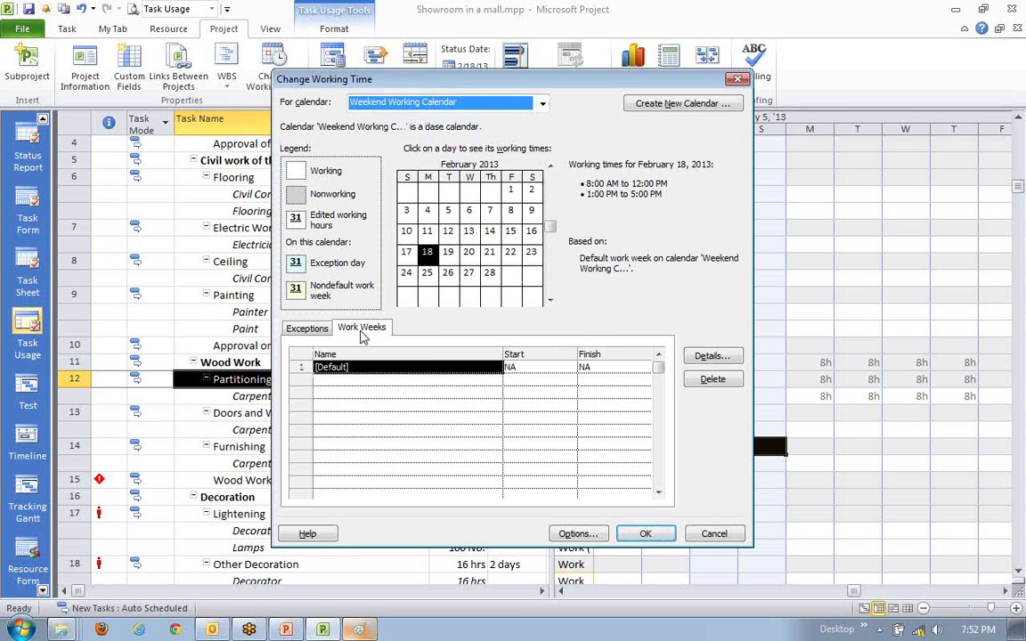
click(527, 367)
click(585, 368)
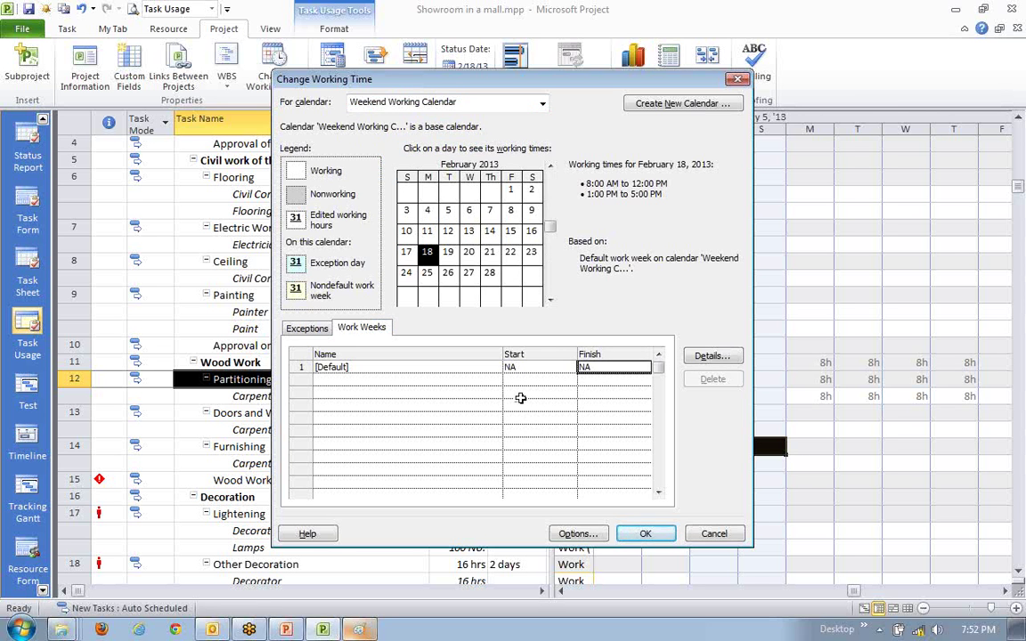
- Examine the name, start and finish fields for an additional work week, and close the working time settings without changes
click(377, 380)
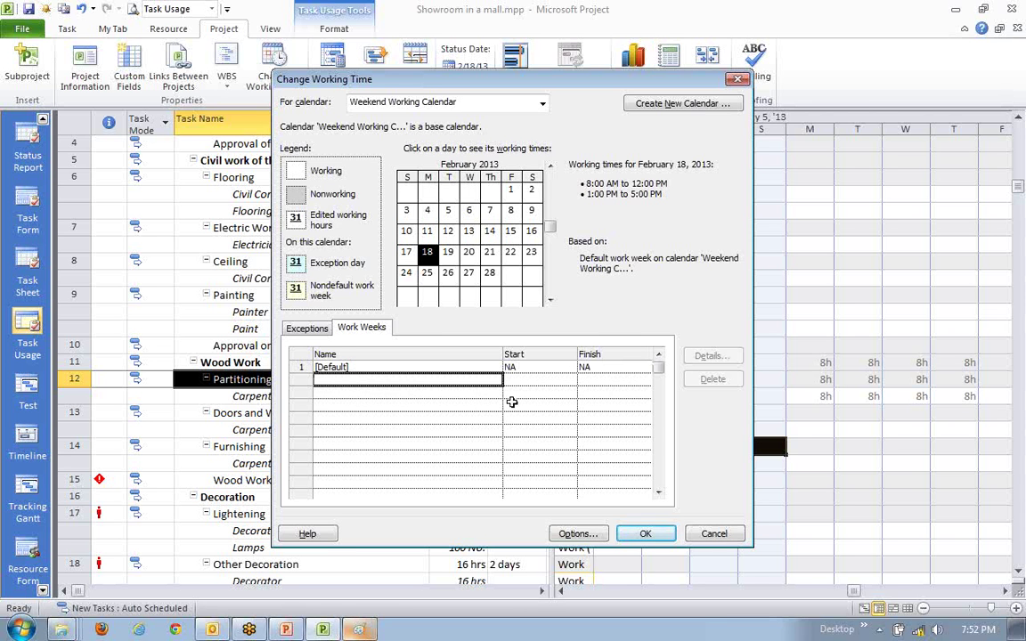
click(532, 380)
click(590, 378)
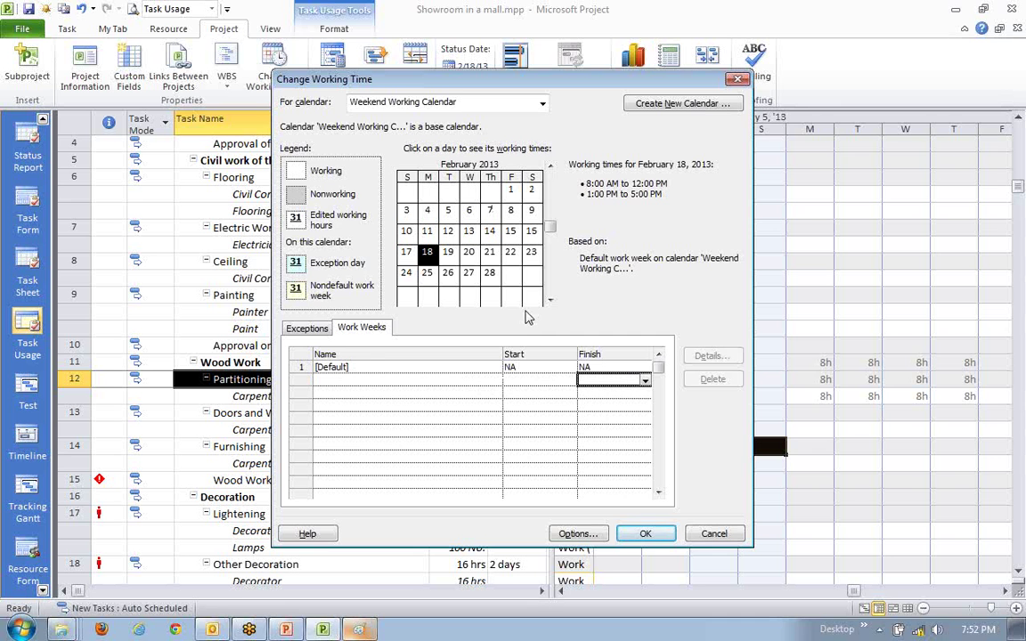
click(532, 380)
click(472, 379)
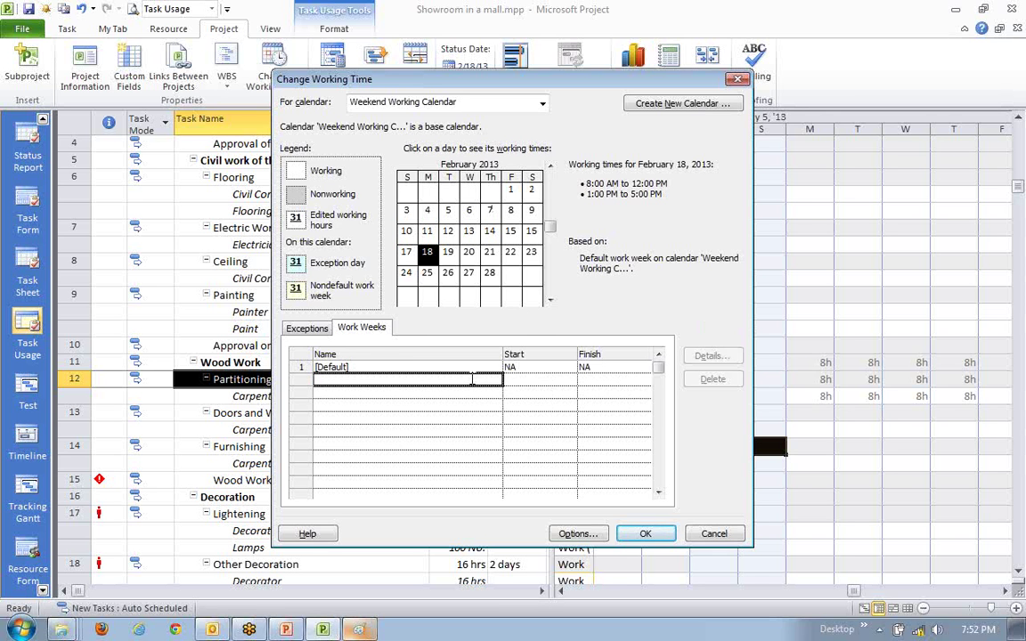
click(599, 366)
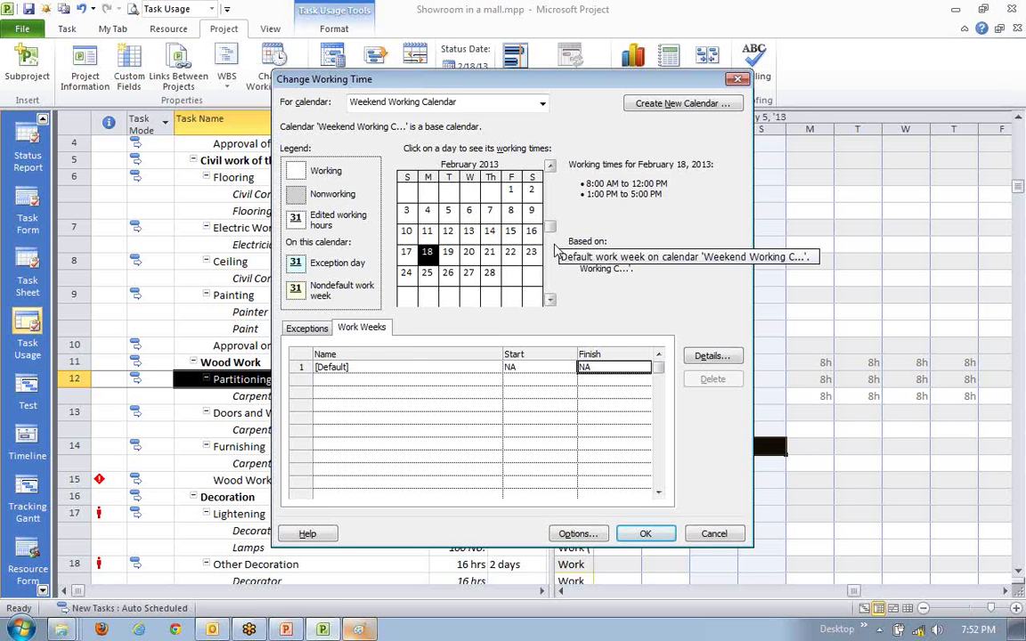
click(714, 534)
- Look through the available calendars and the Standard calendar's Good Friday exception, and close the working time settings without changes
click(279, 429)
click(268, 382)
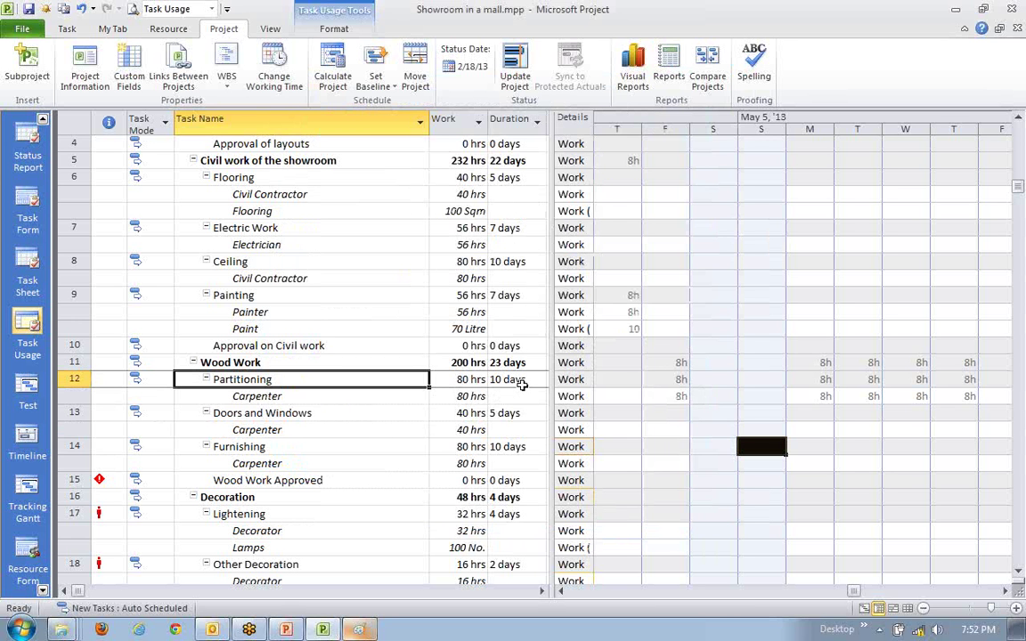
click(356, 433)
click(291, 381)
click(274, 71)
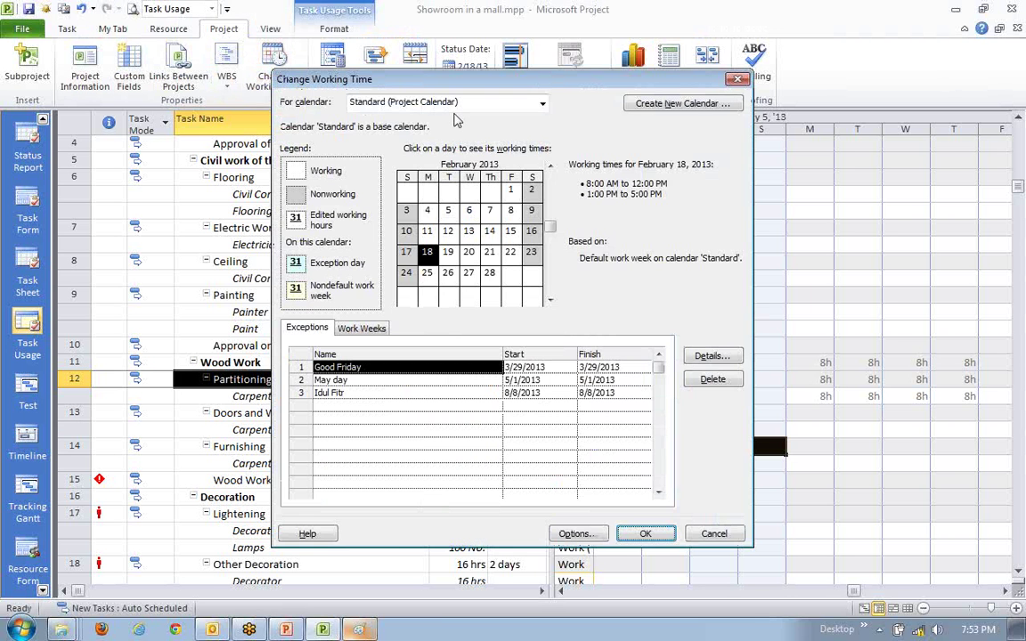
click(542, 104)
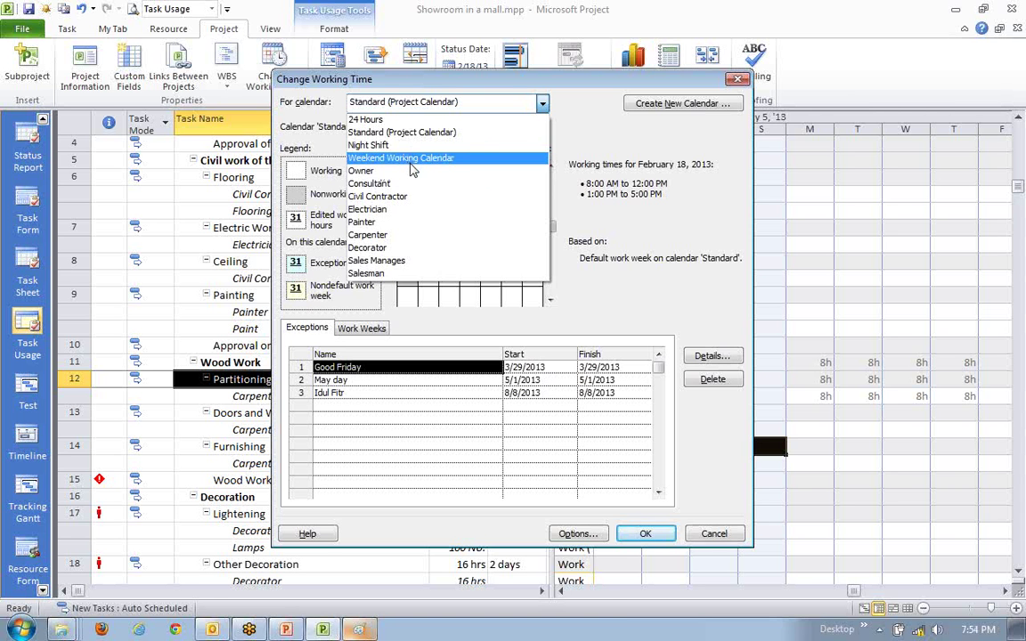
click(715, 533)
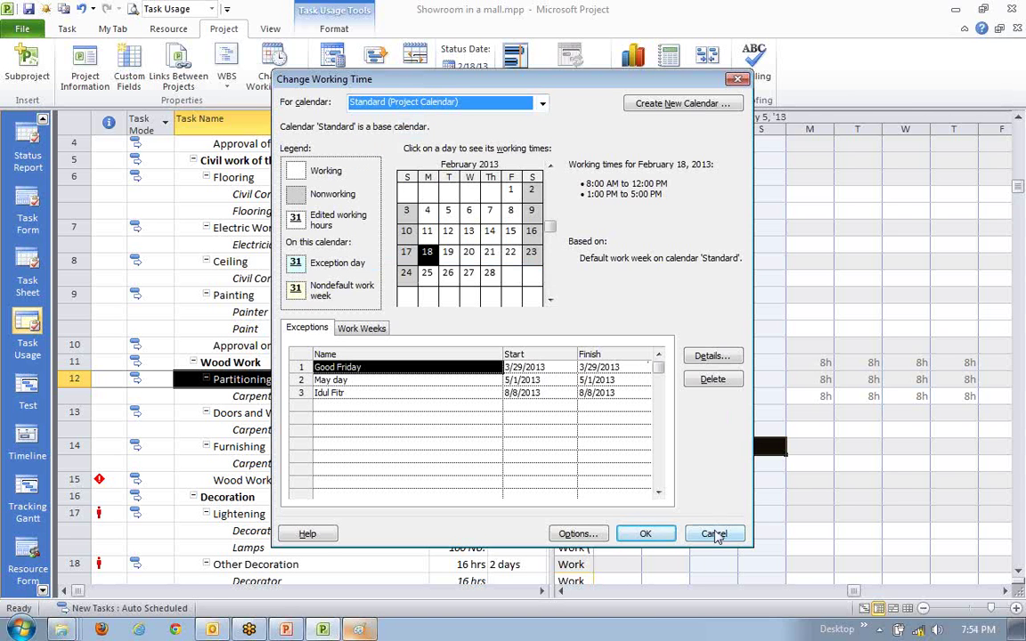
click(419, 439)
click(373, 367)
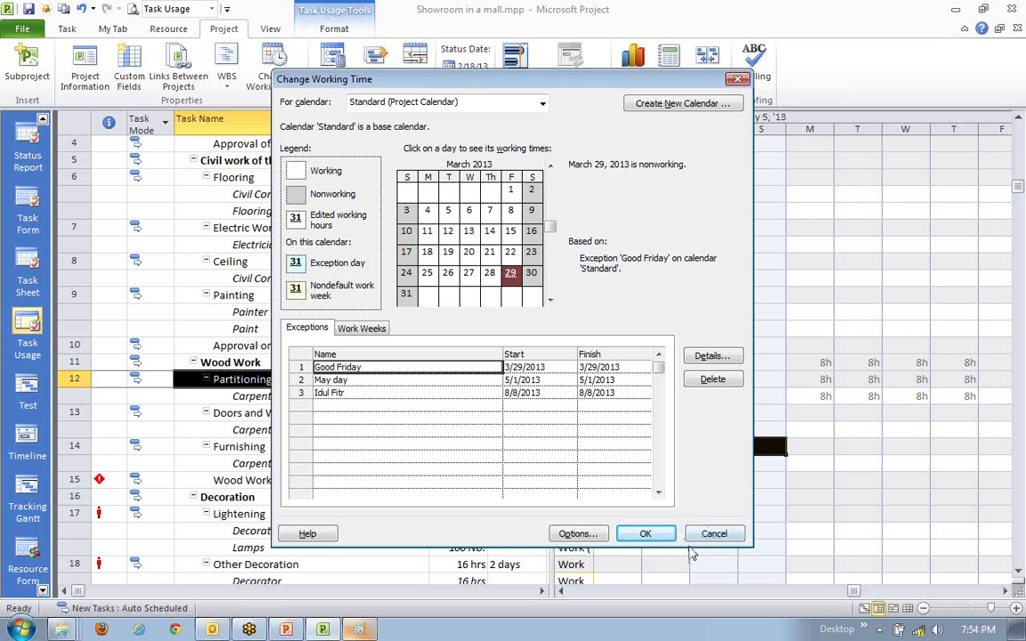
click(710, 534)
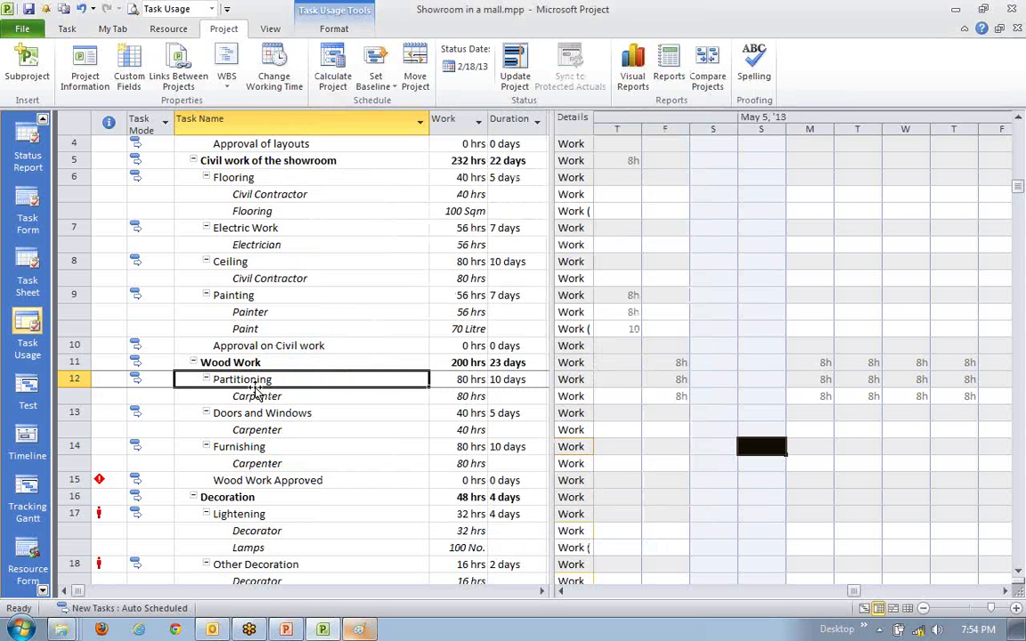
- Go over the Doors and Windows and Furnishing tasks, and select the Carpenter assignment under Partitioning
click(280, 415)
click(267, 446)
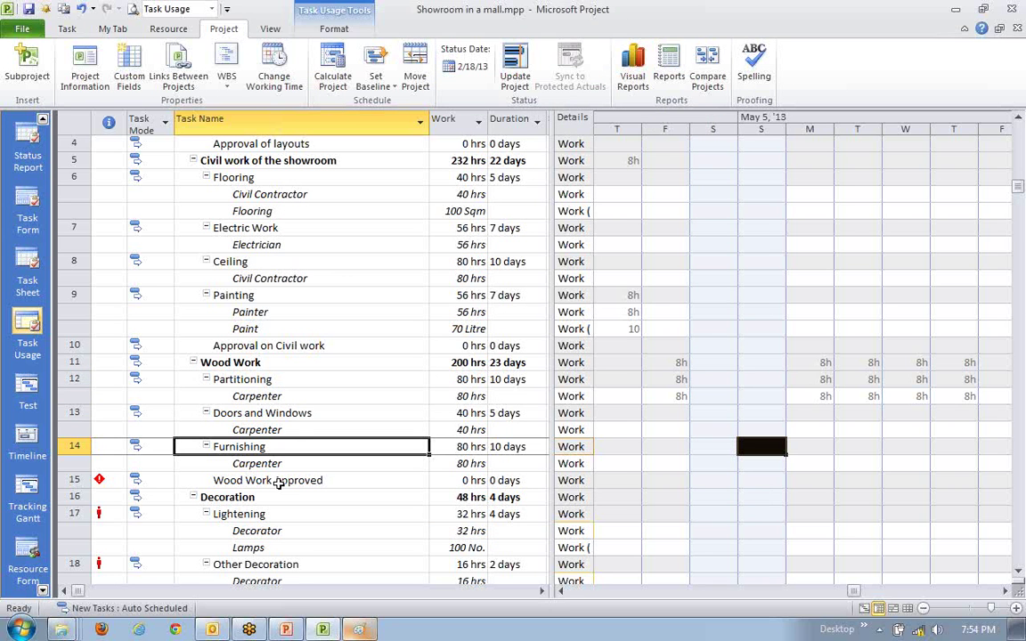
click(258, 397)
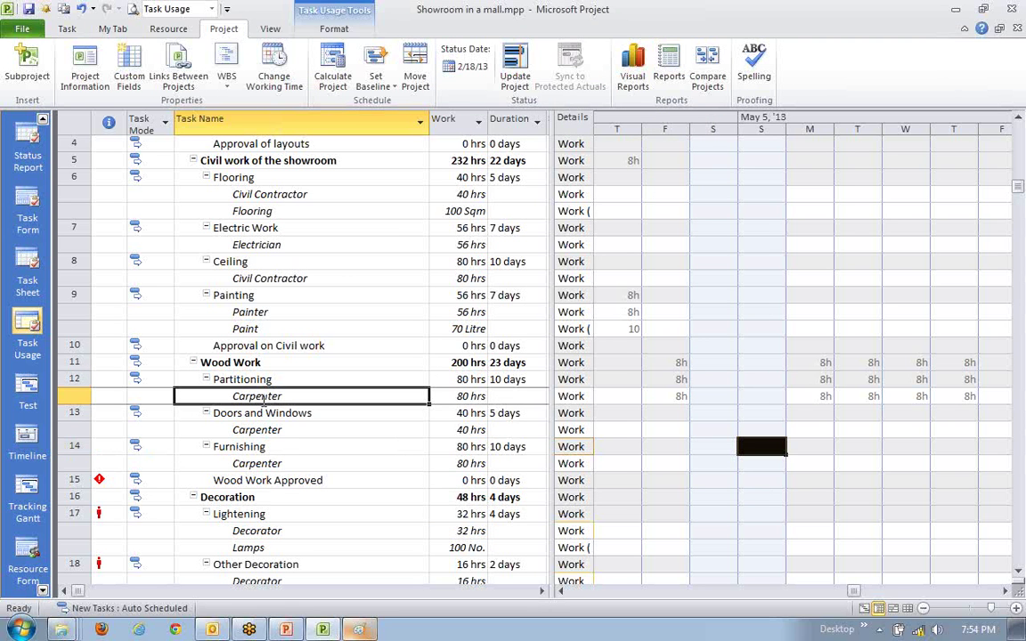
- Go over the Partitioning, Doors and Windows and Furnishing tasks under Wood Work and their Carpenter assignments
drag(264, 381, 270, 462)
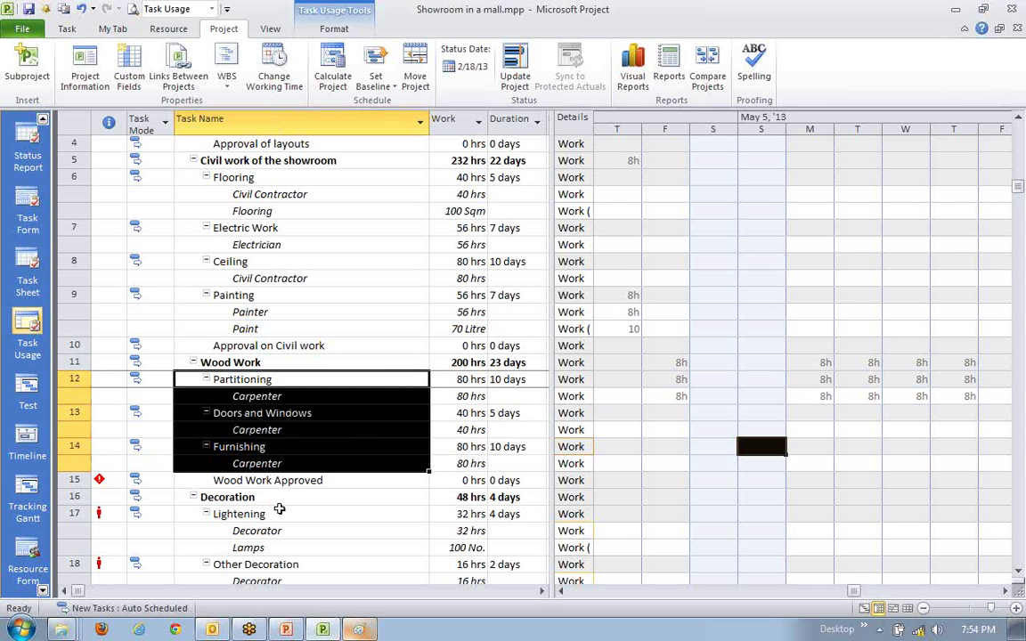
click(267, 383)
click(272, 411)
click(270, 380)
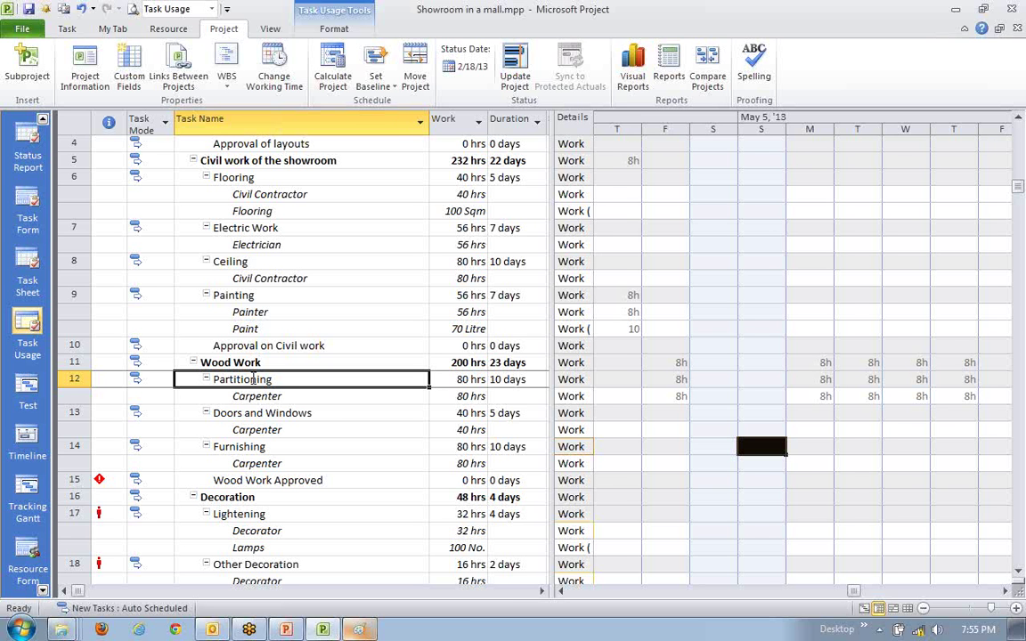
click(278, 396)
click(287, 378)
click(287, 396)
click(267, 380)
click(274, 444)
click(282, 379)
click(294, 430)
- View the Partitioning task's information and its Carpenter assignment's information, closing both without changes
click(265, 381)
double_click(264, 381)
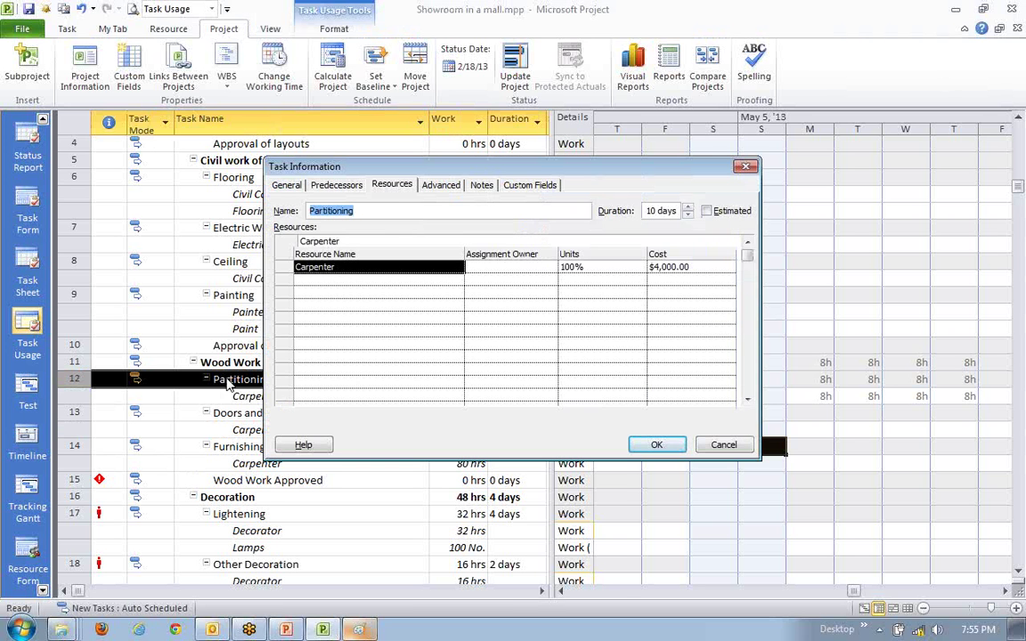
click(721, 445)
click(293, 397)
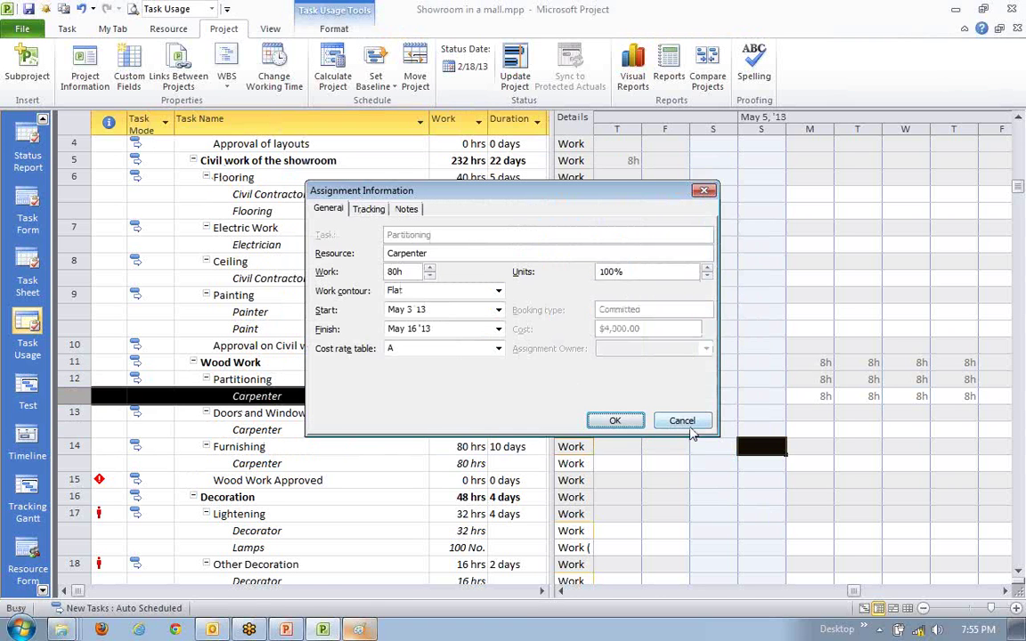
click(686, 424)
- Assign the Weekend Working Calendar to the Partitioning task in its advanced task information
click(298, 383)
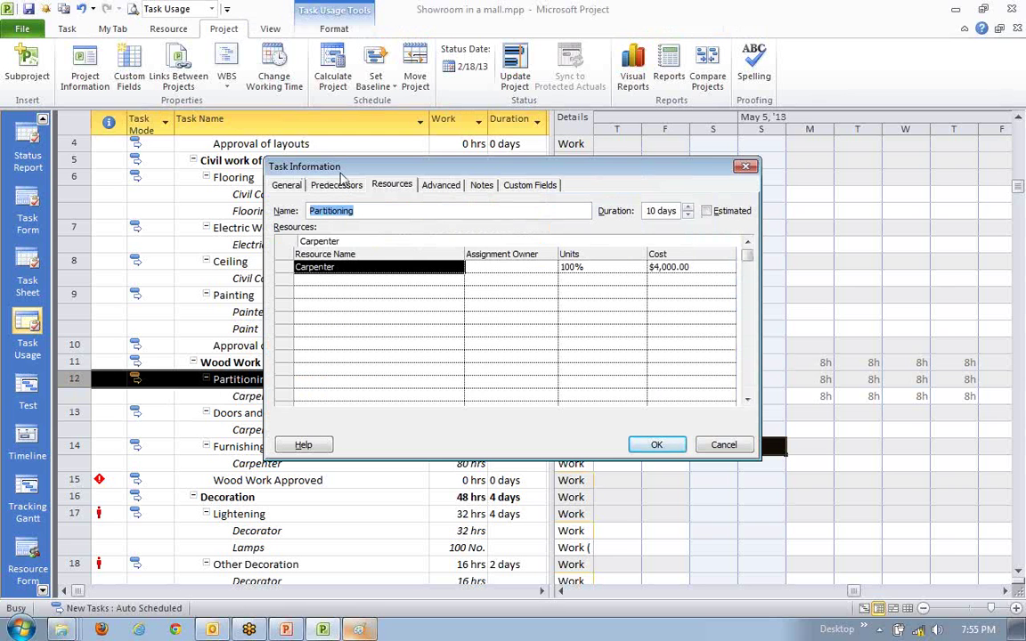
click(446, 187)
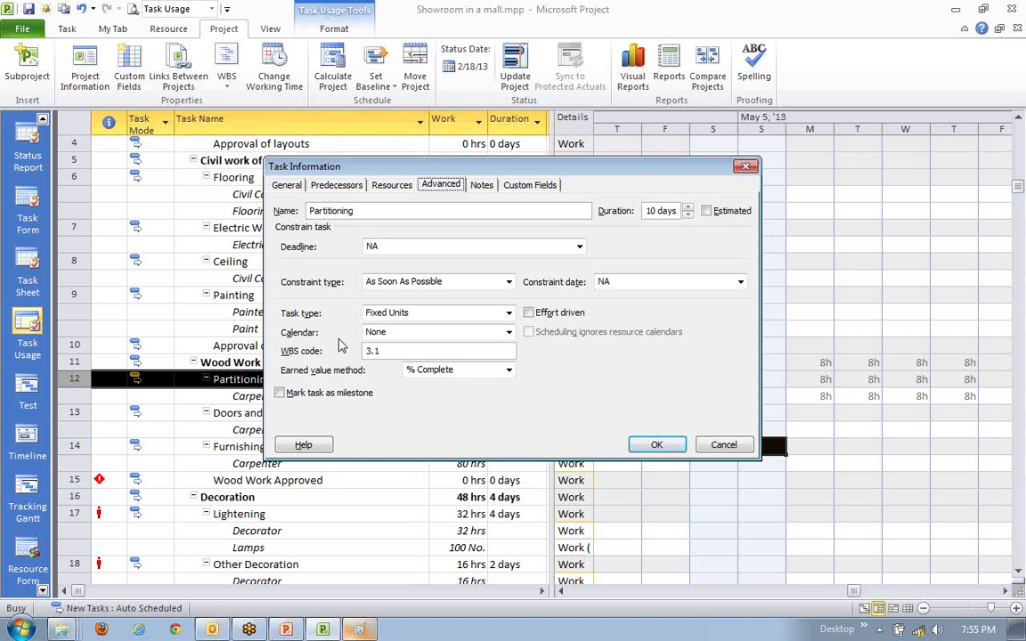
click(507, 335)
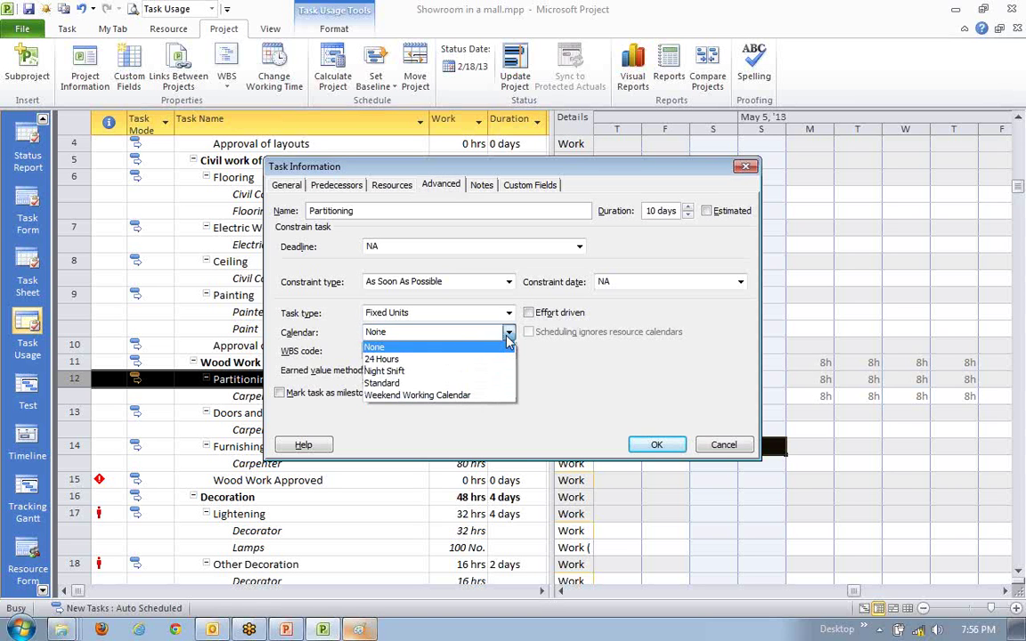
click(386, 404)
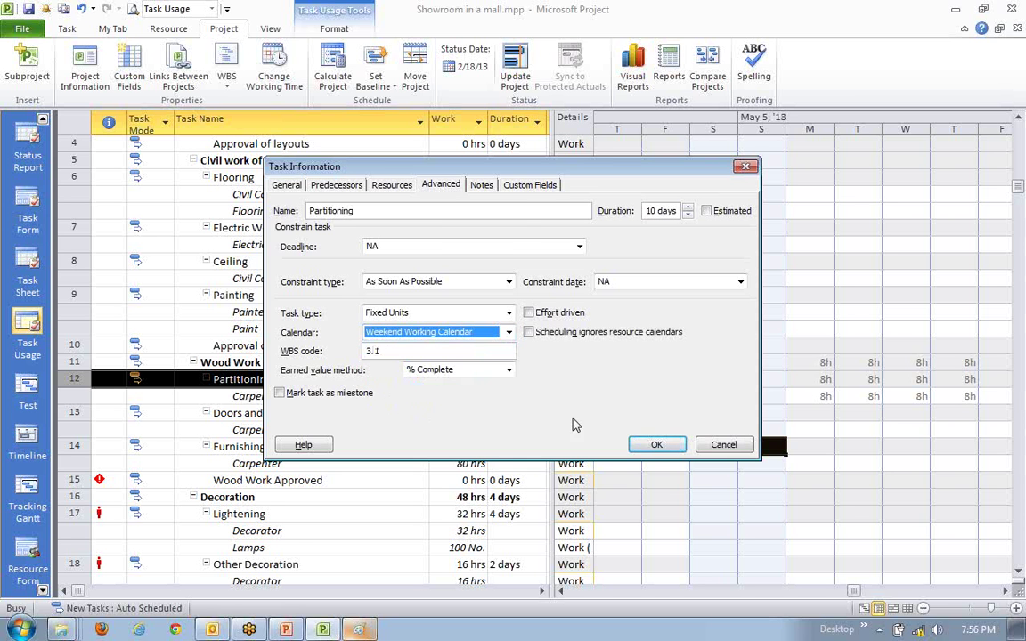
click(658, 445)
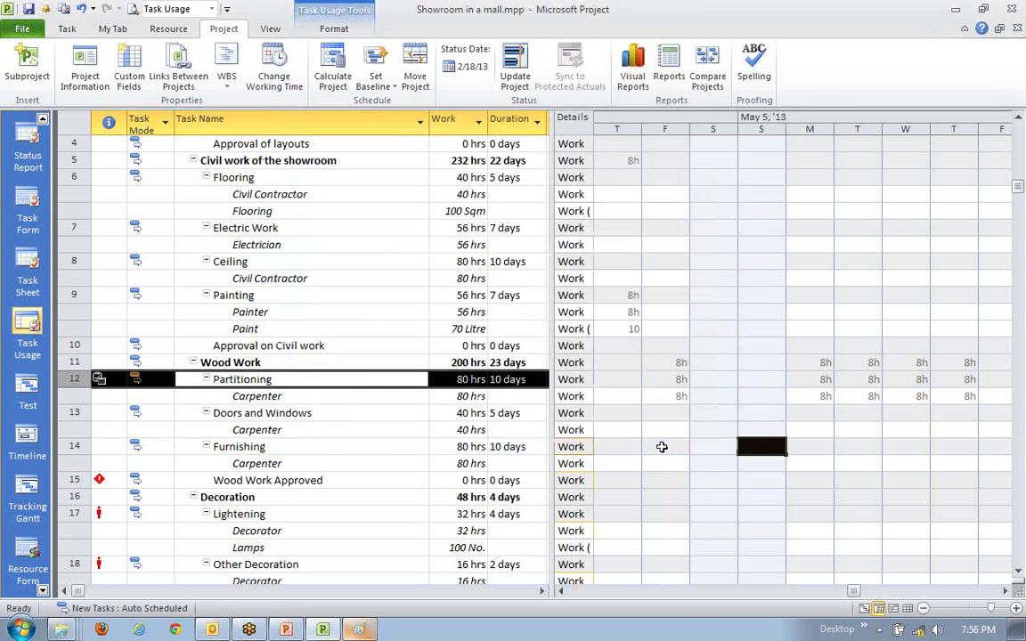
- Check the Partitioning task's calendar indicator and examine the weekend work hours for Wood Work and Partitioning around May 5, '13
click(316, 446)
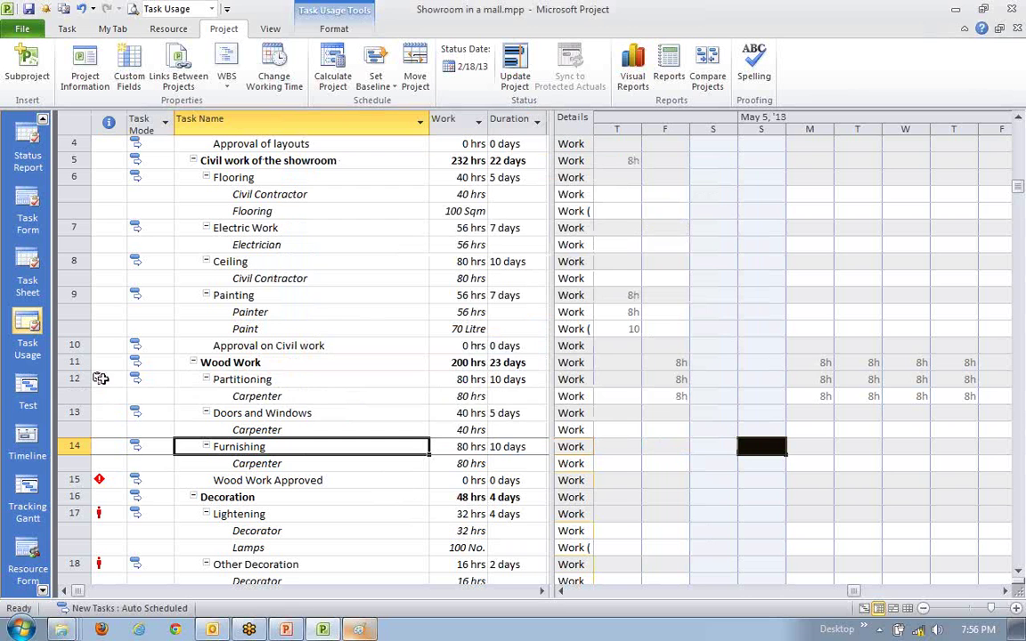
mouse_move(101, 378)
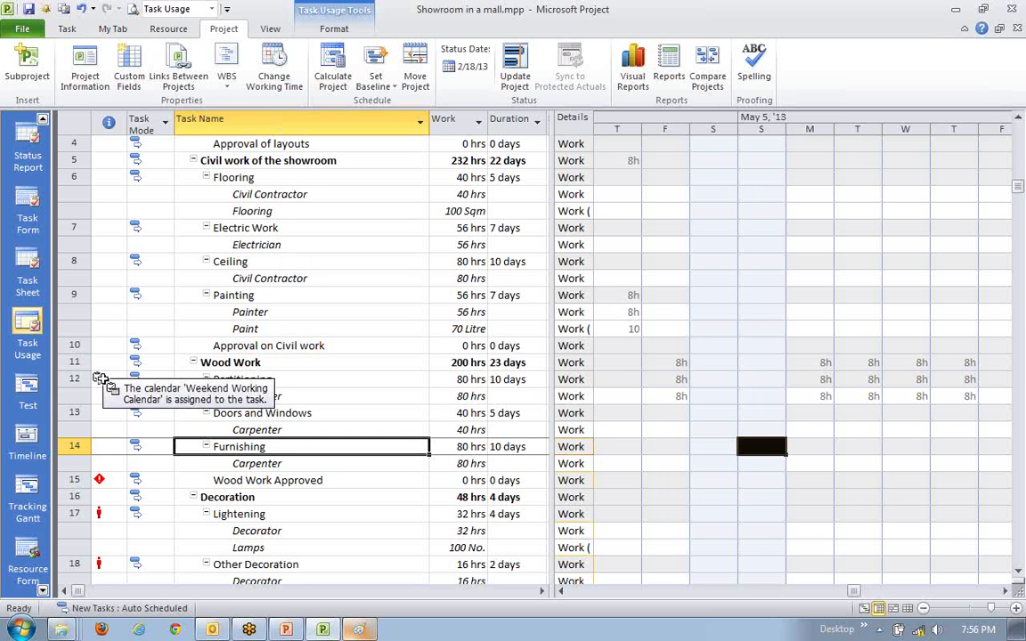
click(217, 379)
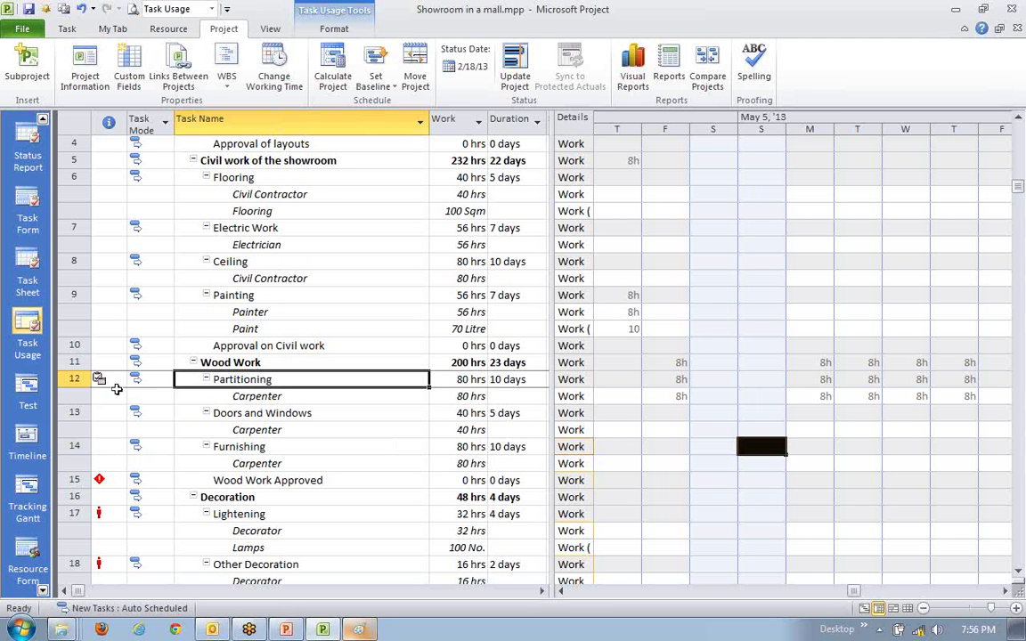
drag(715, 363, 773, 396)
click(762, 432)
drag(704, 362, 814, 395)
click(1005, 592)
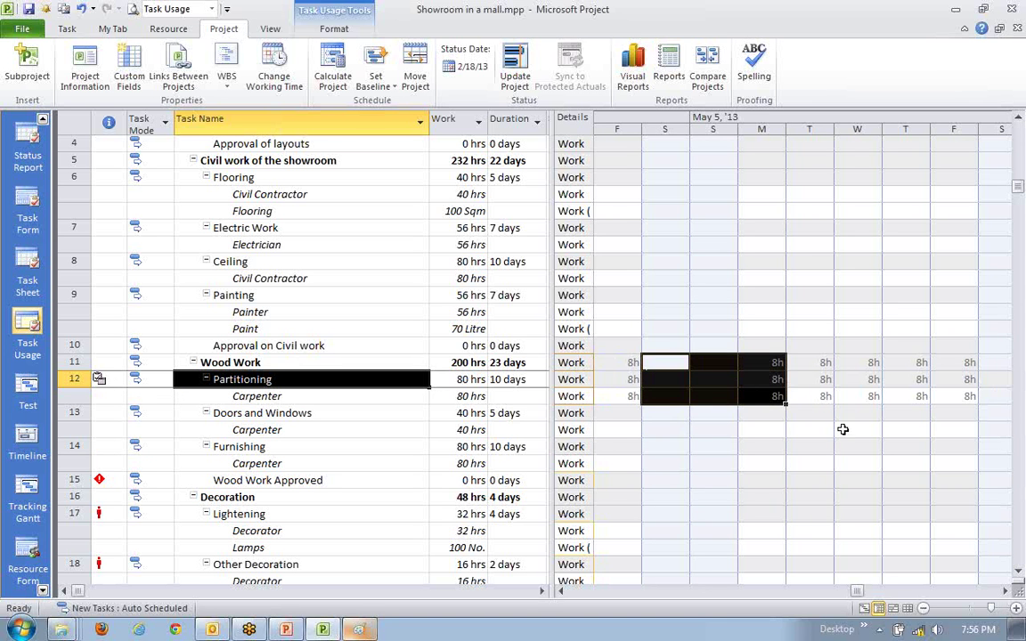
click(761, 396)
drag(675, 360, 702, 389)
click(760, 433)
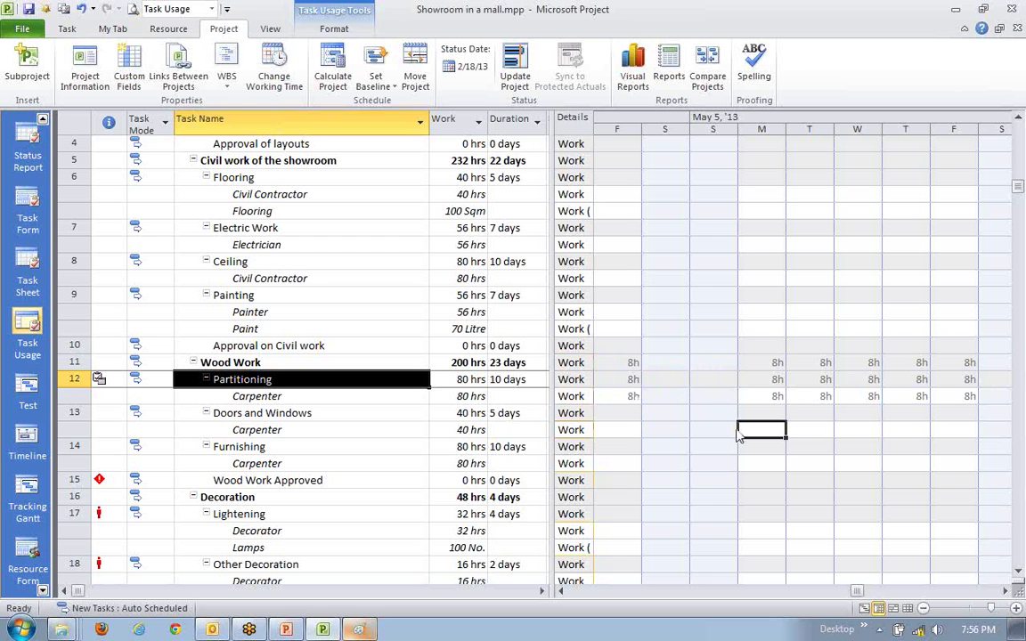
drag(662, 364, 682, 397)
- Examine the Saturday and Sunday work cells of the Carpenter assignment under Partitioning
click(284, 395)
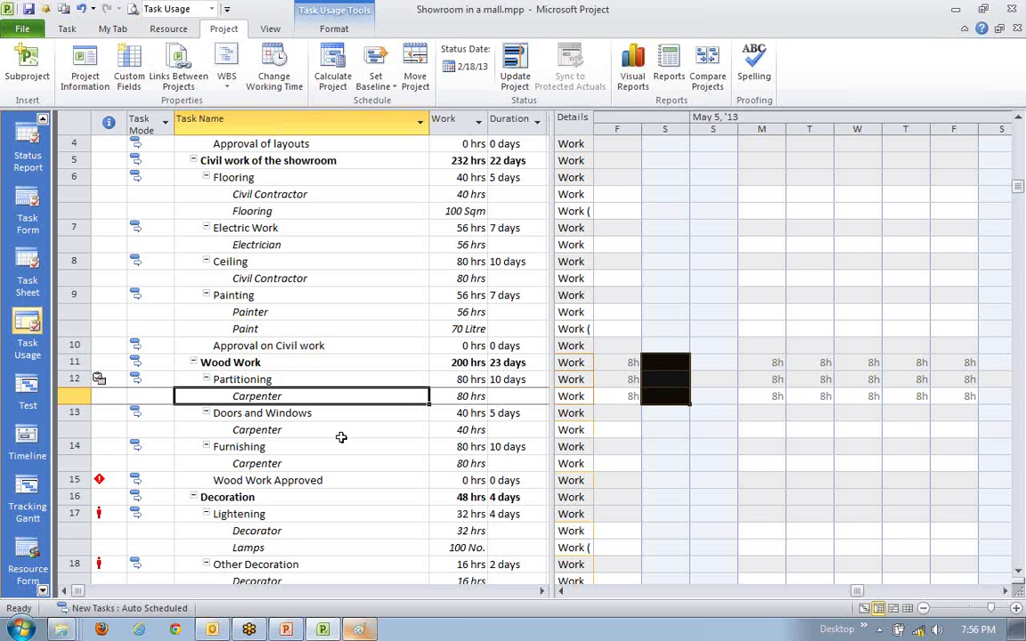
click(806, 444)
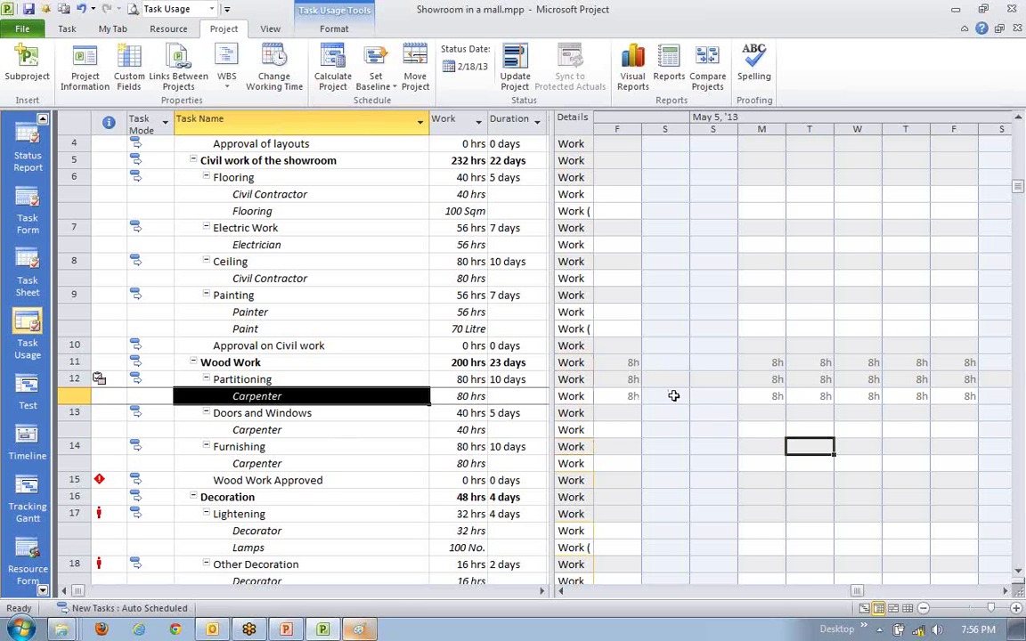
click(650, 397)
click(621, 395)
drag(620, 393, 717, 401)
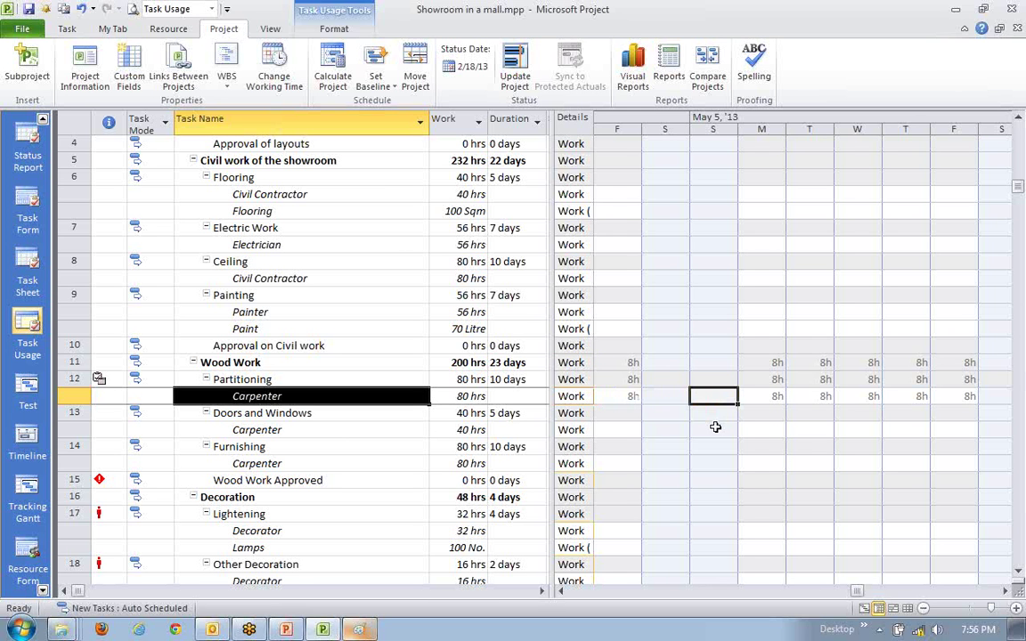
click(678, 400)
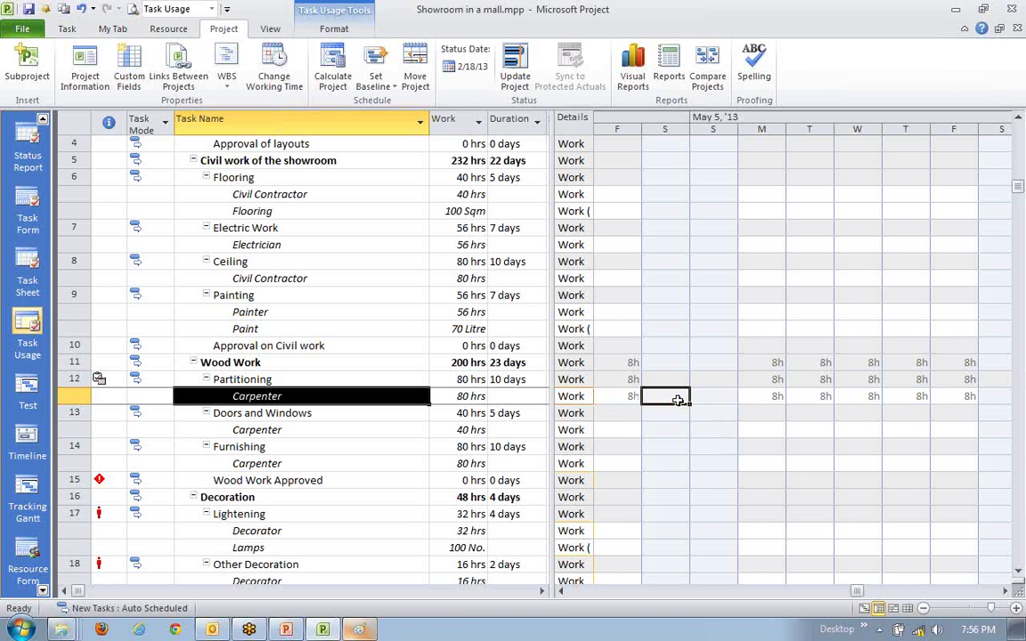
click(383, 446)
click(322, 396)
click(313, 378)
click(310, 396)
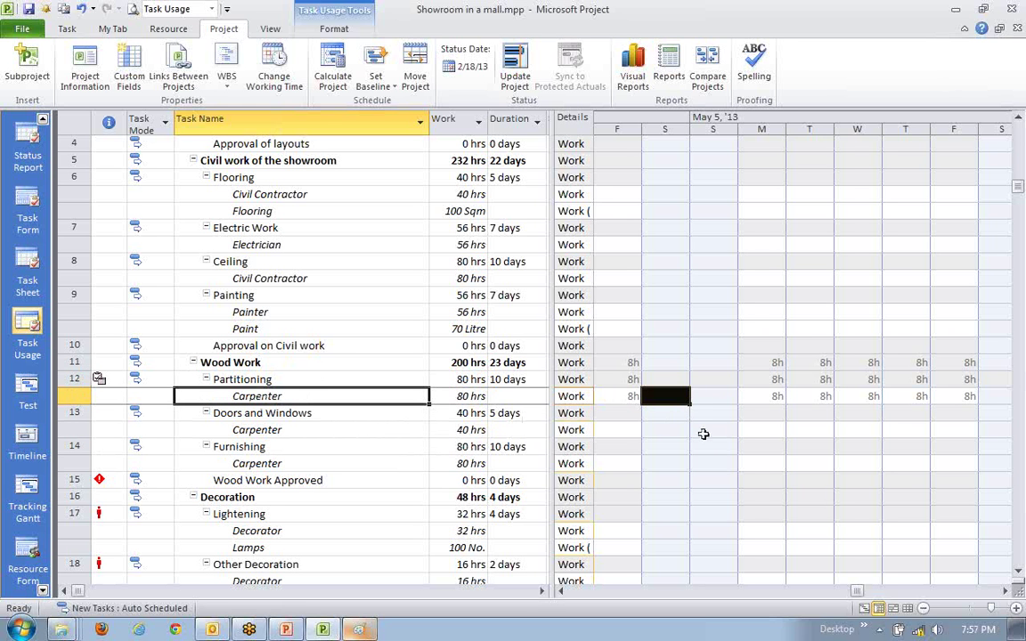
click(712, 397)
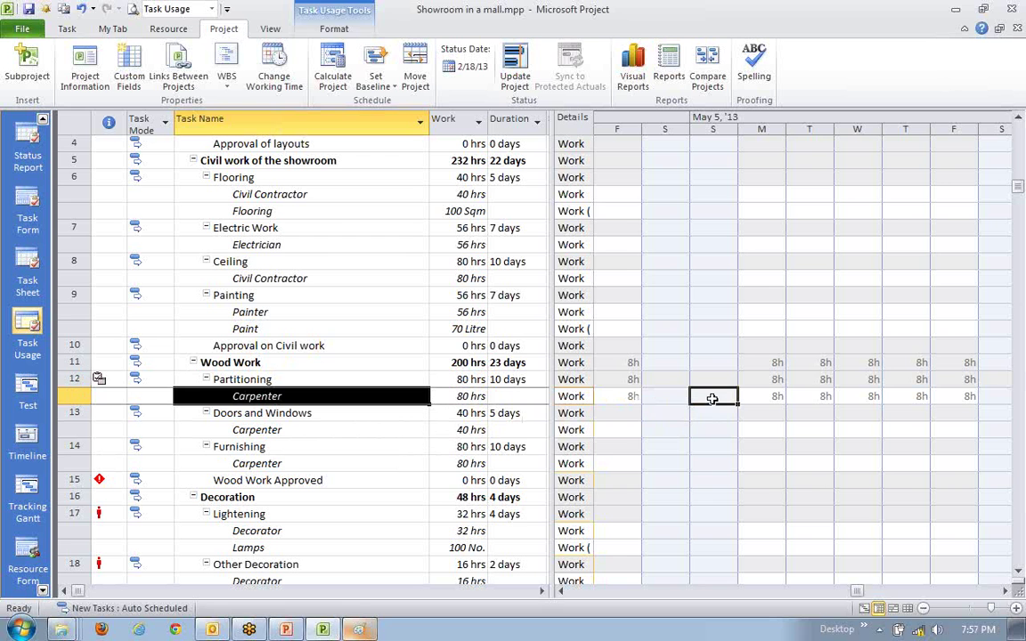
click(262, 394)
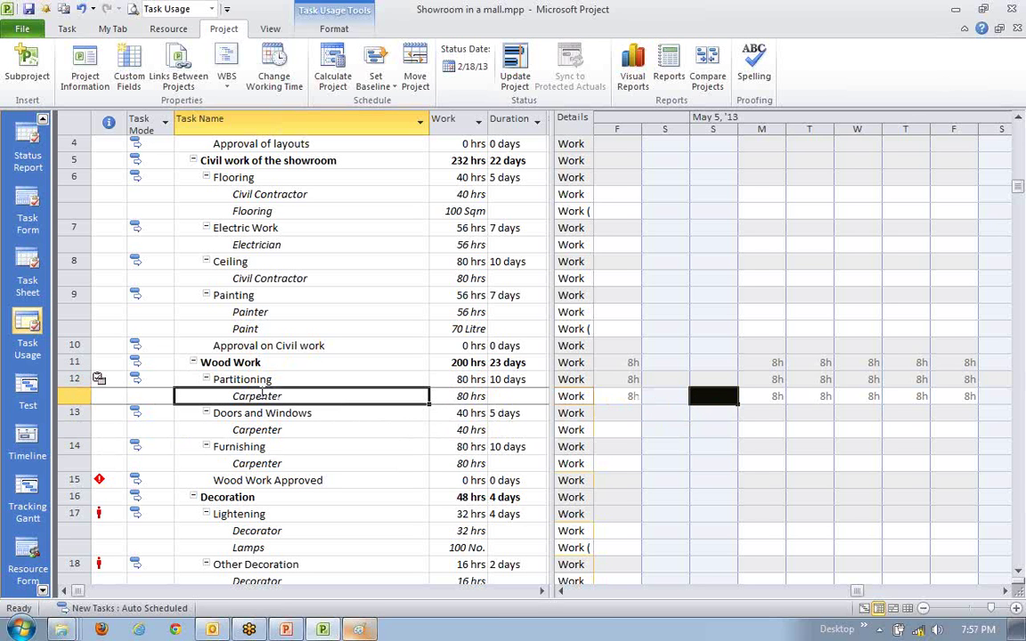
- Compare the Carpenter assignments under Partitioning, Doors and Windows and Furnishing, and return to the Partitioning task
click(257, 430)
click(267, 462)
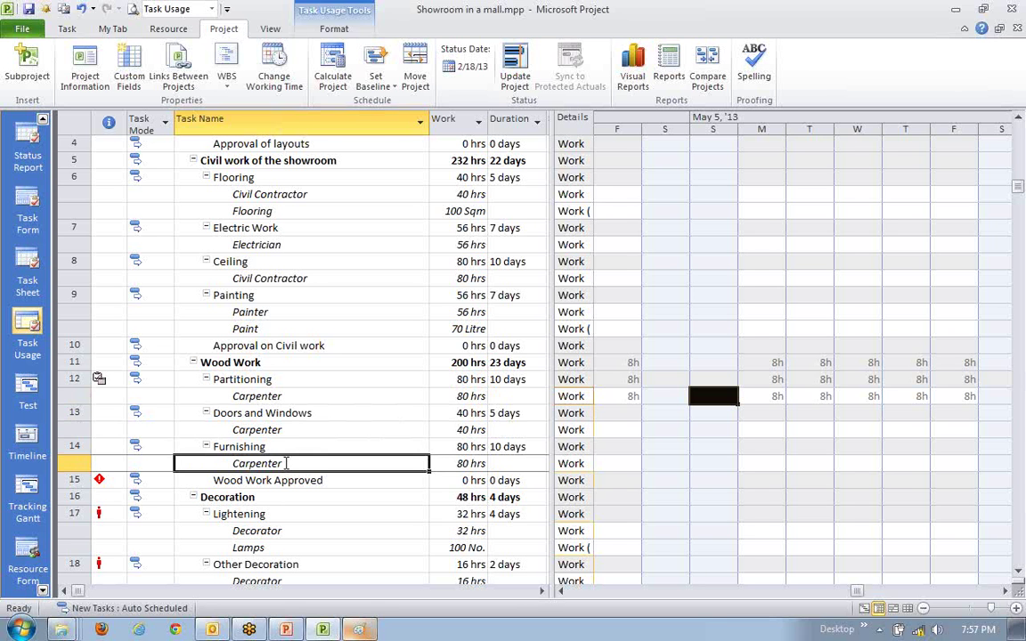
click(287, 480)
click(285, 429)
click(285, 463)
click(286, 430)
click(285, 464)
click(283, 427)
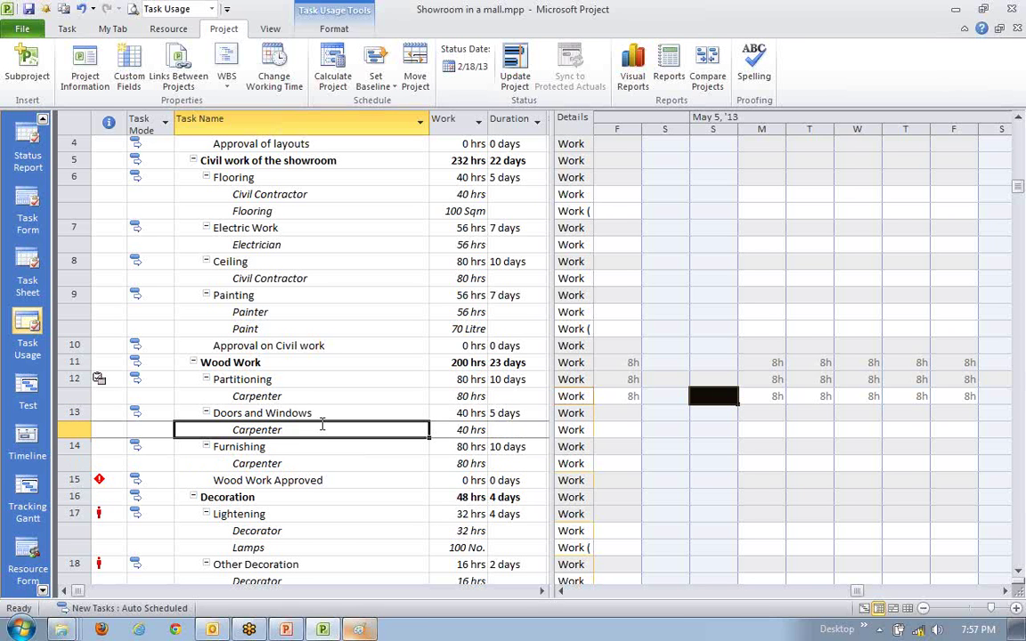
click(285, 464)
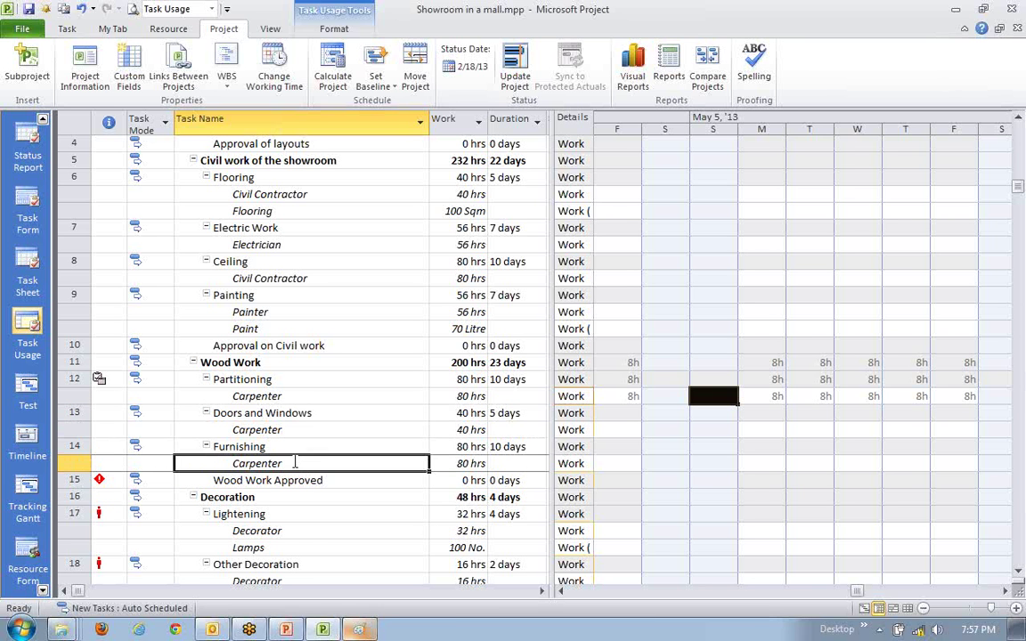
click(258, 396)
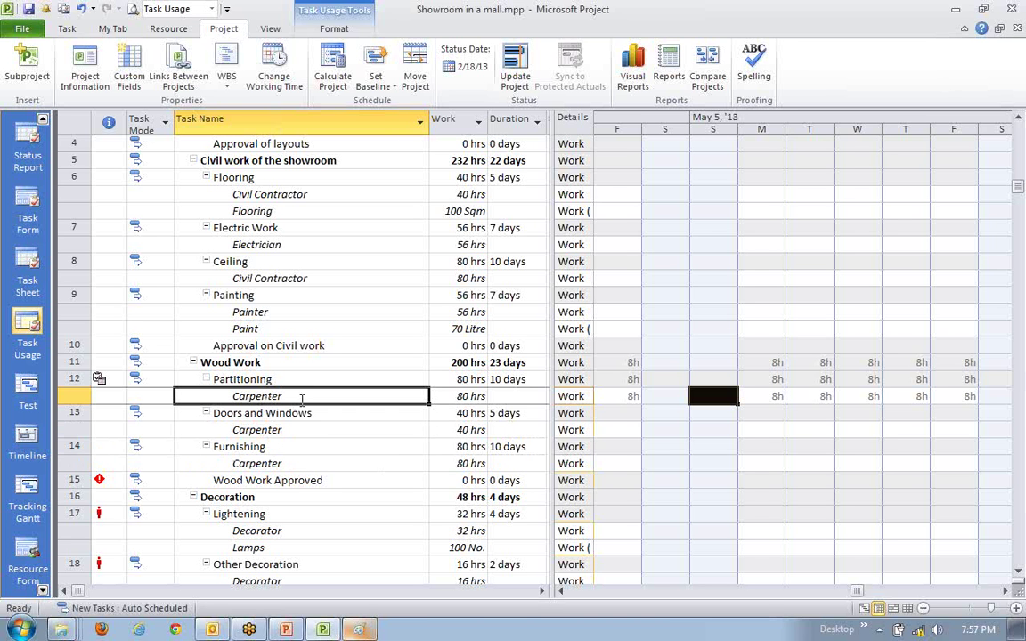
click(269, 380)
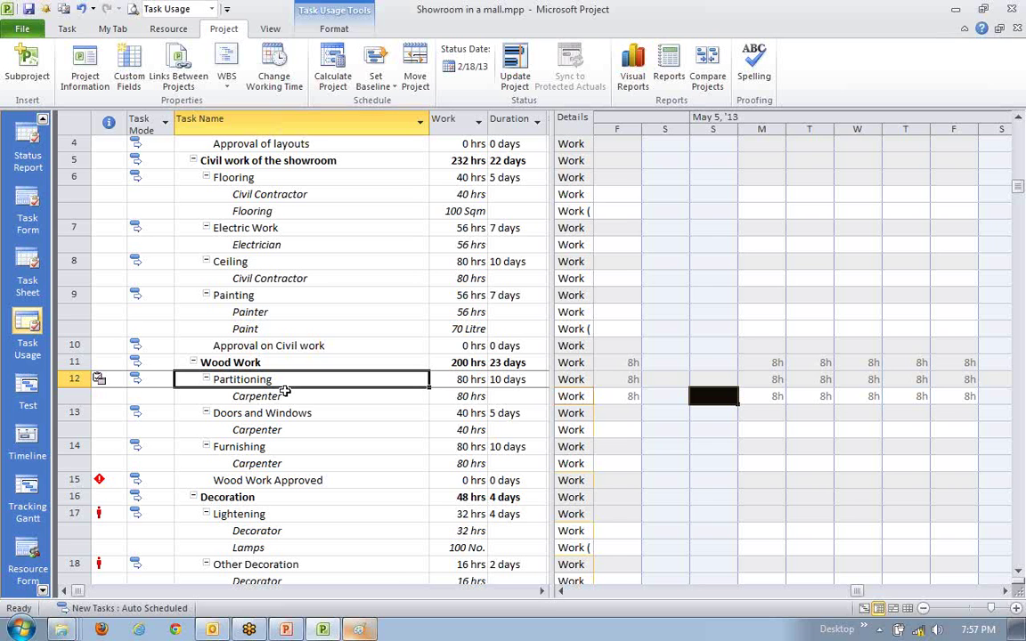
click(285, 395)
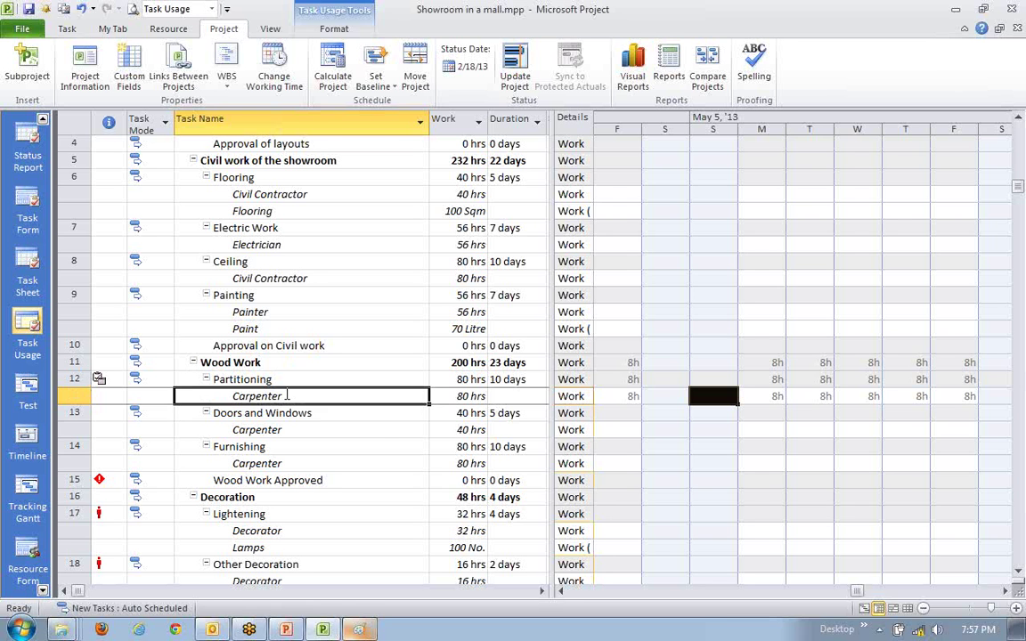
click(267, 446)
click(228, 380)
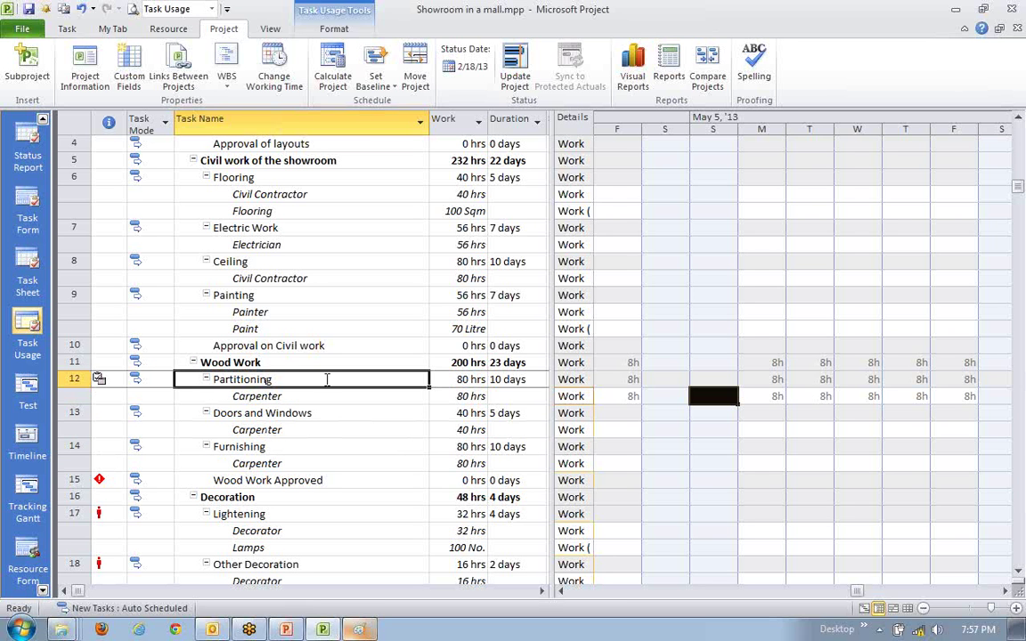
- Reselect the Weekend Working Calendar for the Partitioning task and enable Scheduling ignores resource calendars
double_click(296, 378)
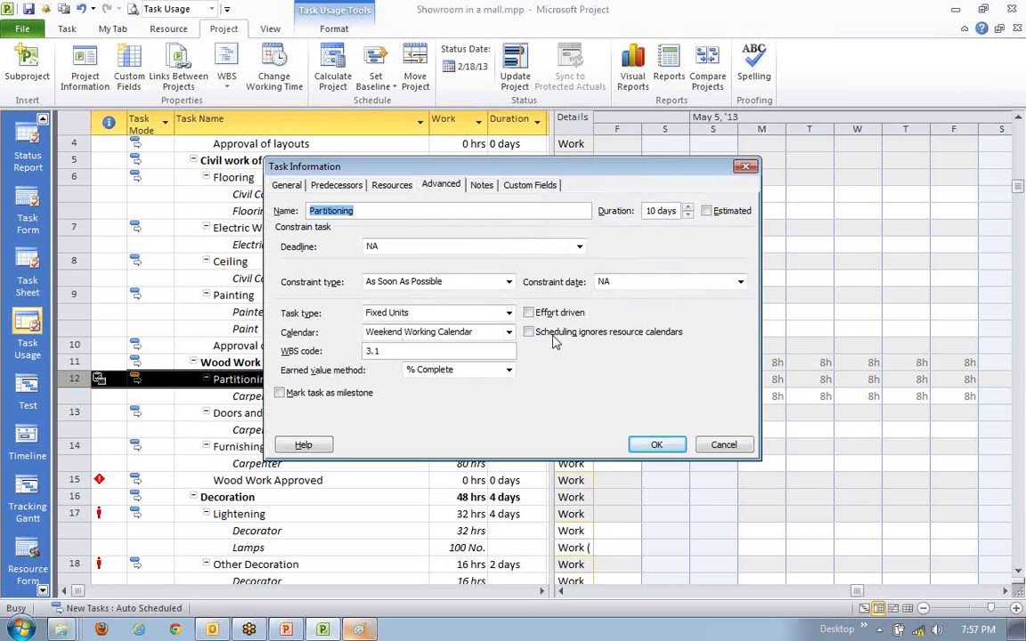
click(463, 332)
click(430, 348)
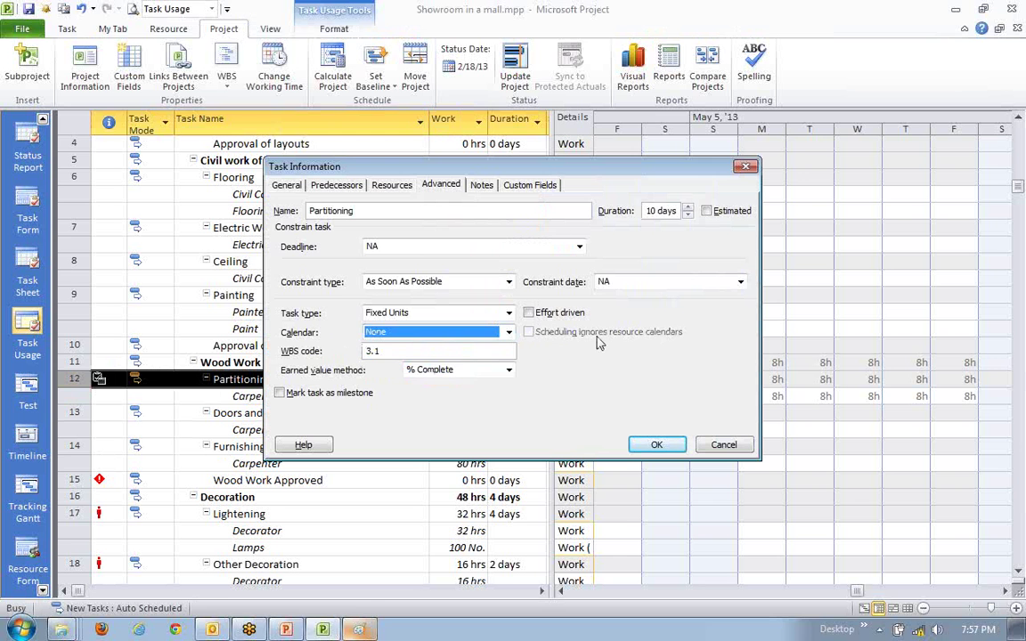
click(508, 332)
click(445, 395)
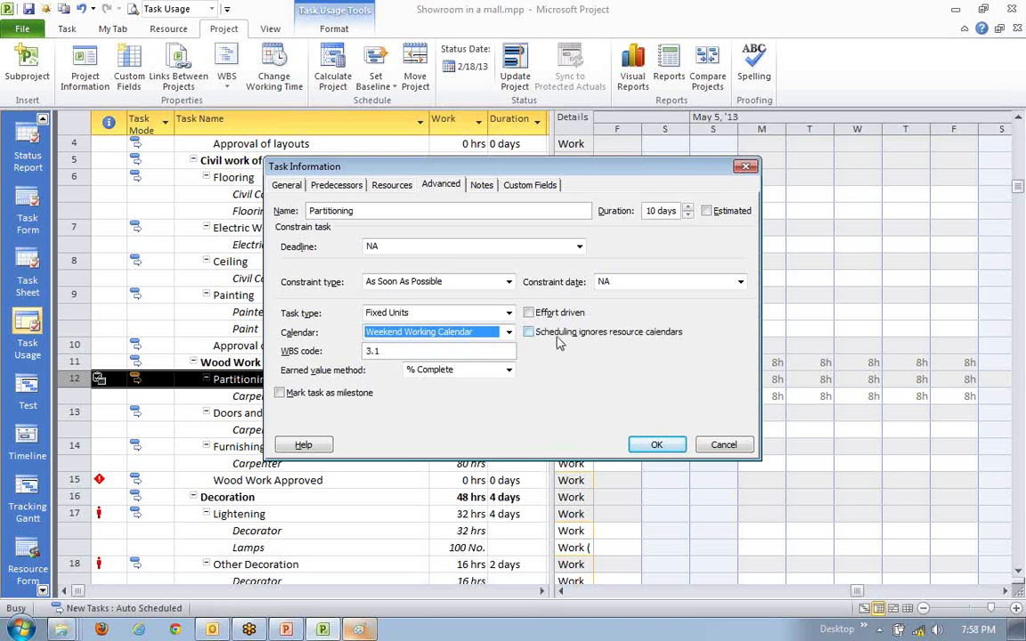
click(529, 333)
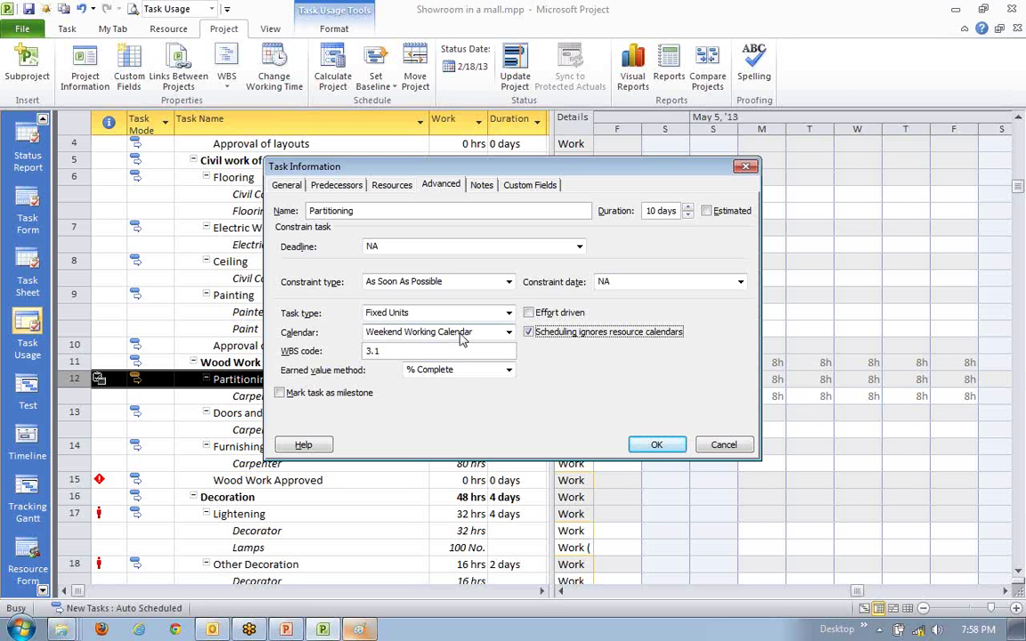
click(653, 447)
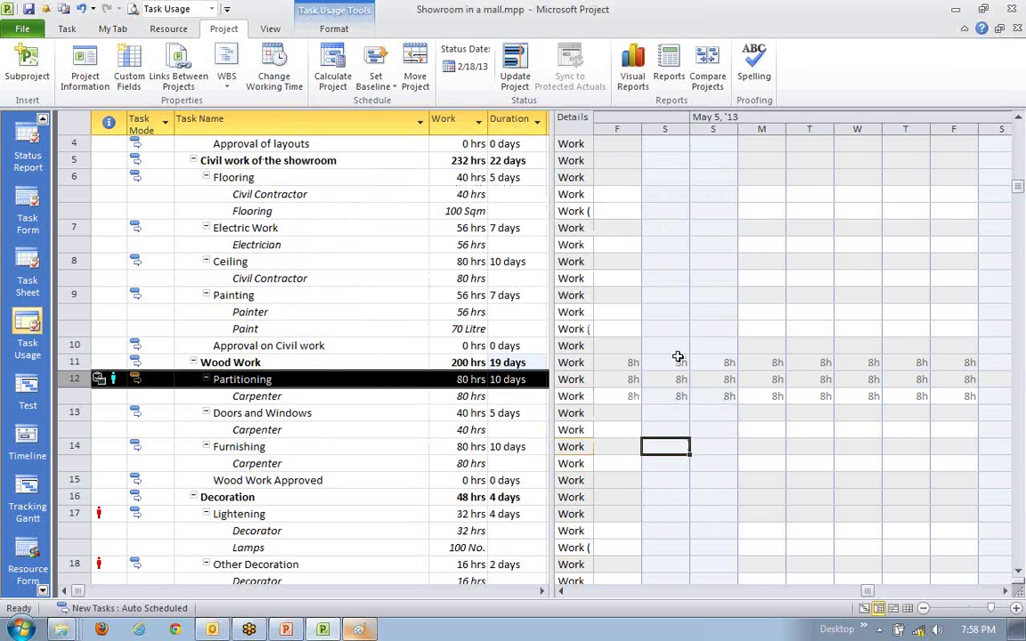
- Examine the weekend work hours of the wood work tasks through the week of May 12, '13
drag(677, 369, 715, 463)
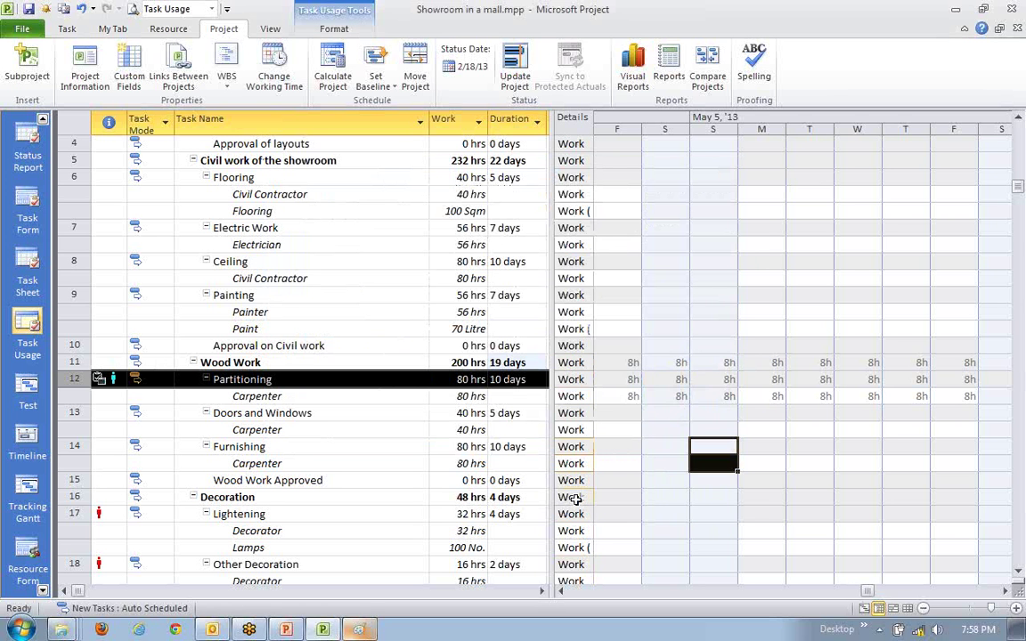
click(1007, 591)
click(1007, 592)
click(1007, 592)
click(1006, 591)
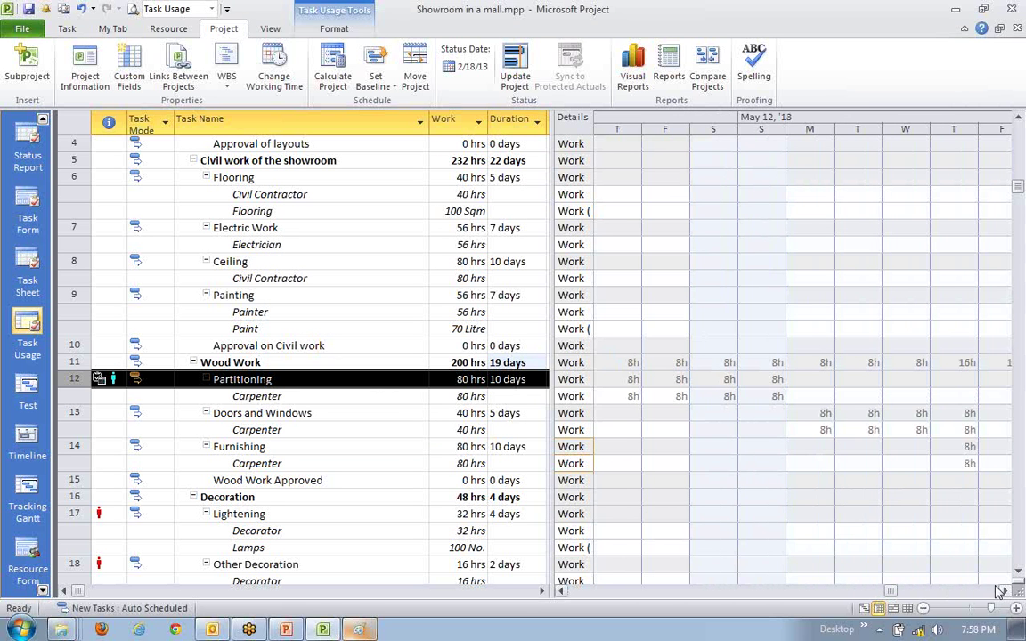
- Examine the Carpenter's daily hours under Partitioning around the weekend of May 12, '13 and the following Monday
click(778, 396)
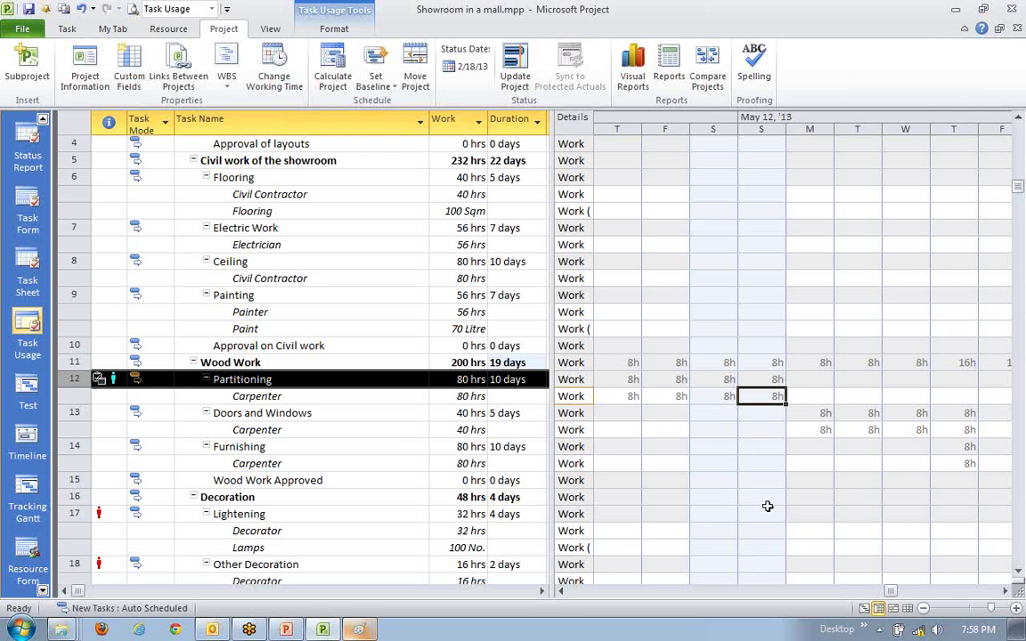
click(806, 396)
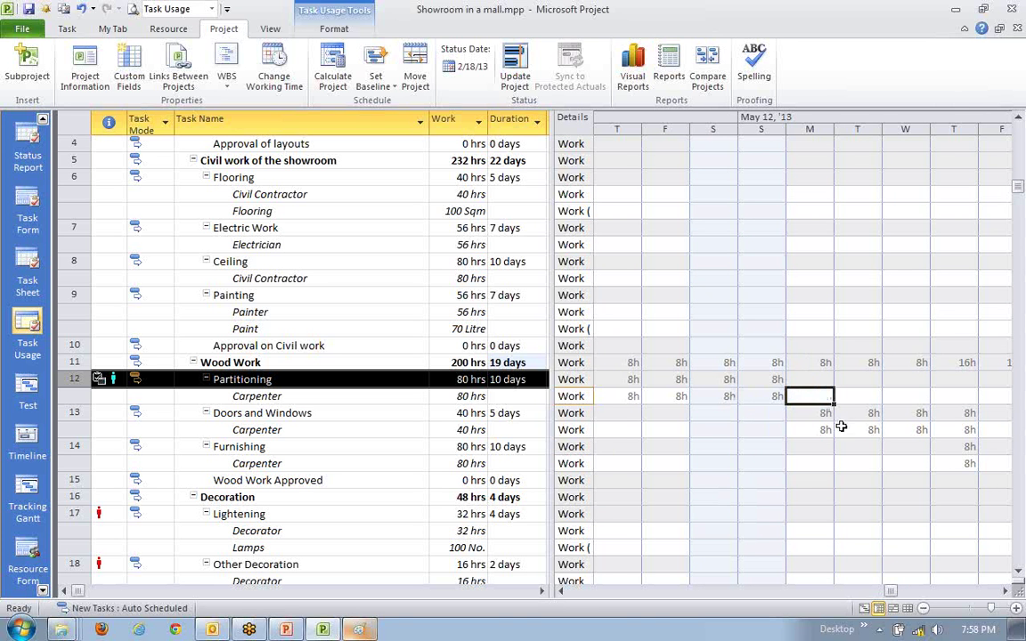
click(560, 593)
click(560, 592)
click(769, 380)
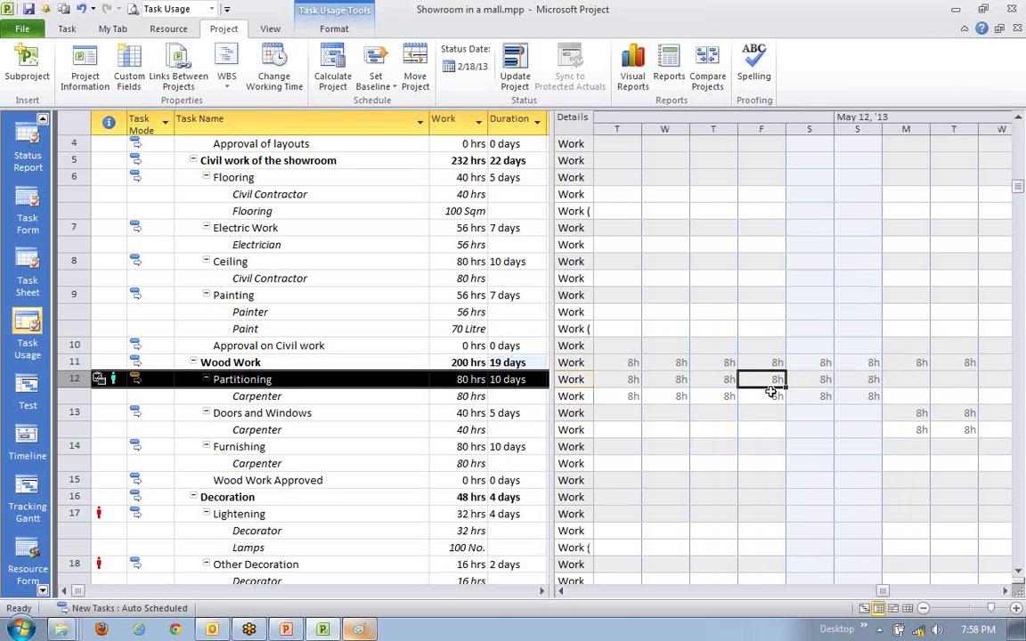
click(769, 396)
click(900, 397)
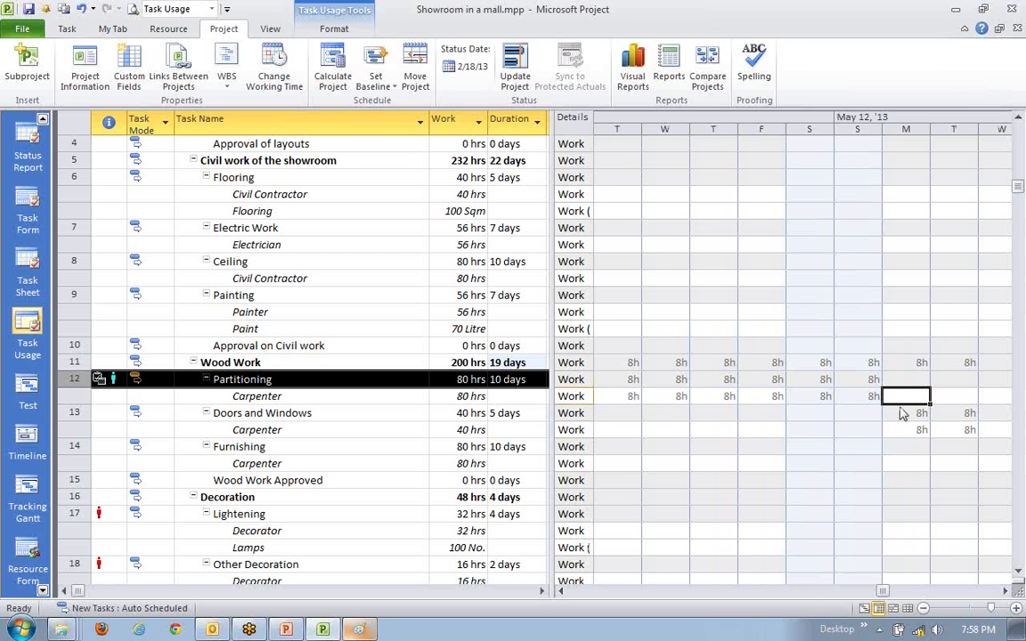
- Examine the Partitioning task's daily work hours from its start in early May through the week of May 5, '13
click(561, 592)
click(561, 593)
click(561, 593)
click(561, 592)
click(561, 592)
click(561, 593)
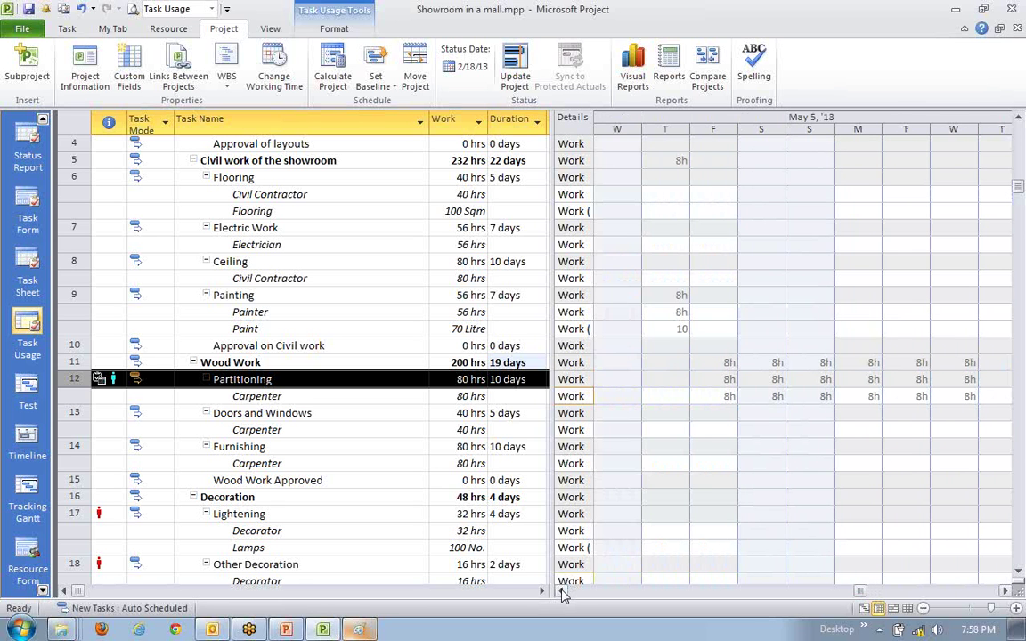
click(1007, 592)
click(1008, 592)
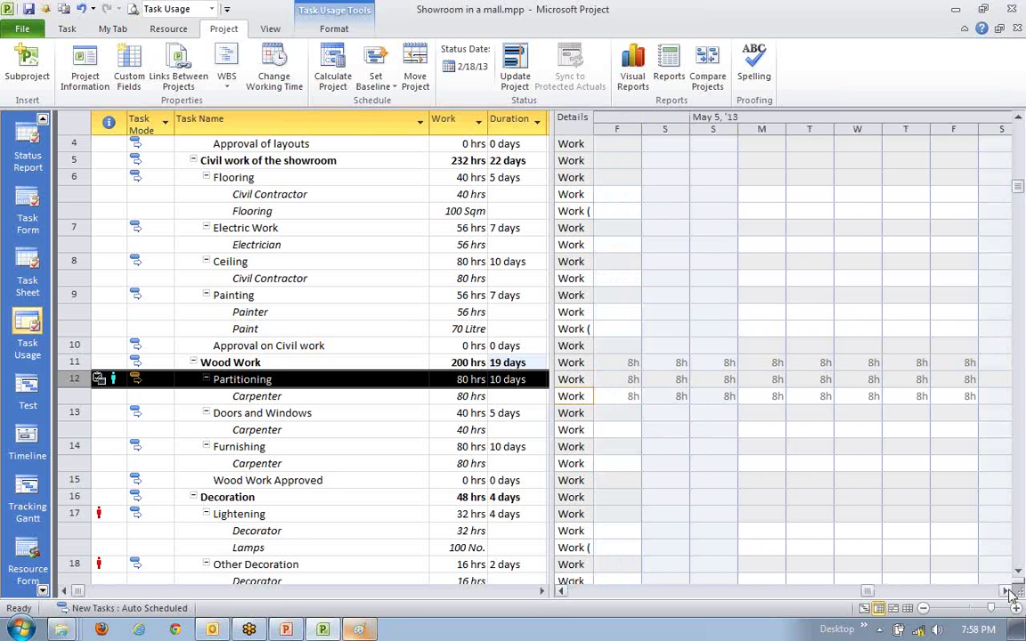
click(1008, 592)
click(1007, 592)
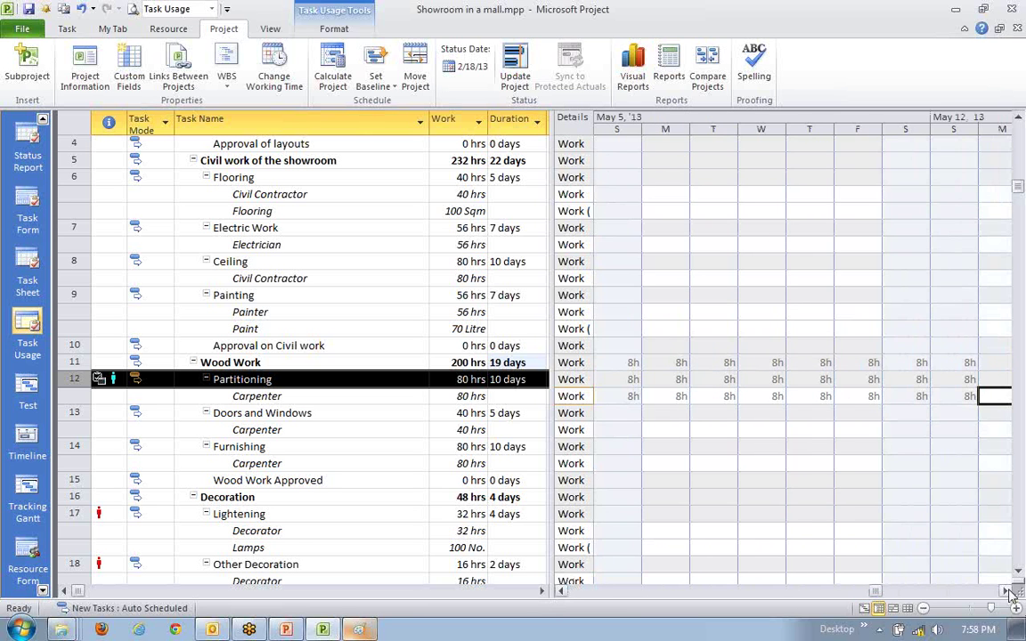
click(563, 593)
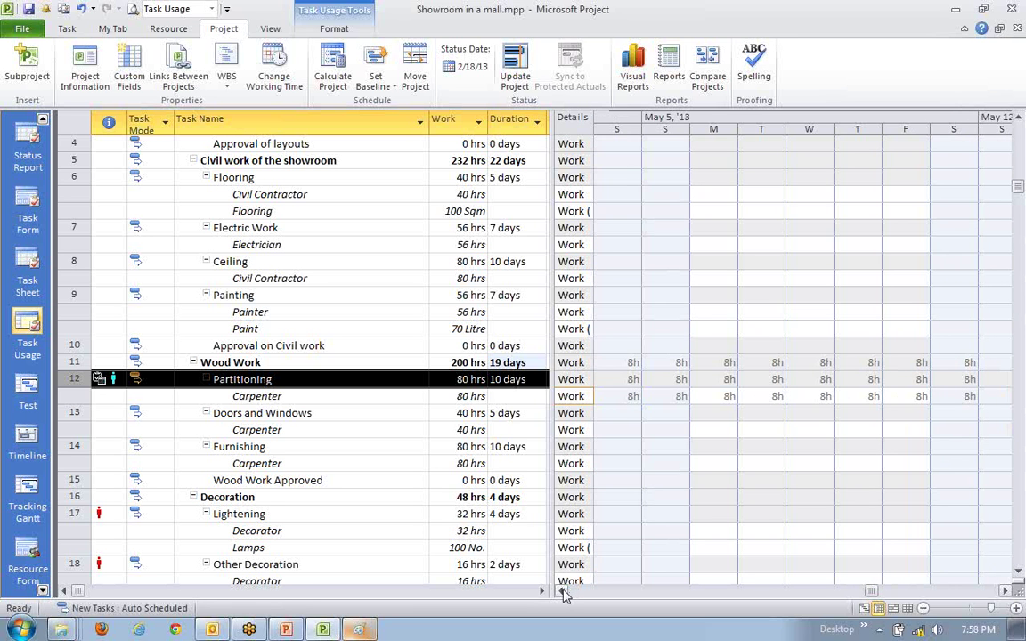
click(563, 592)
click(563, 592)
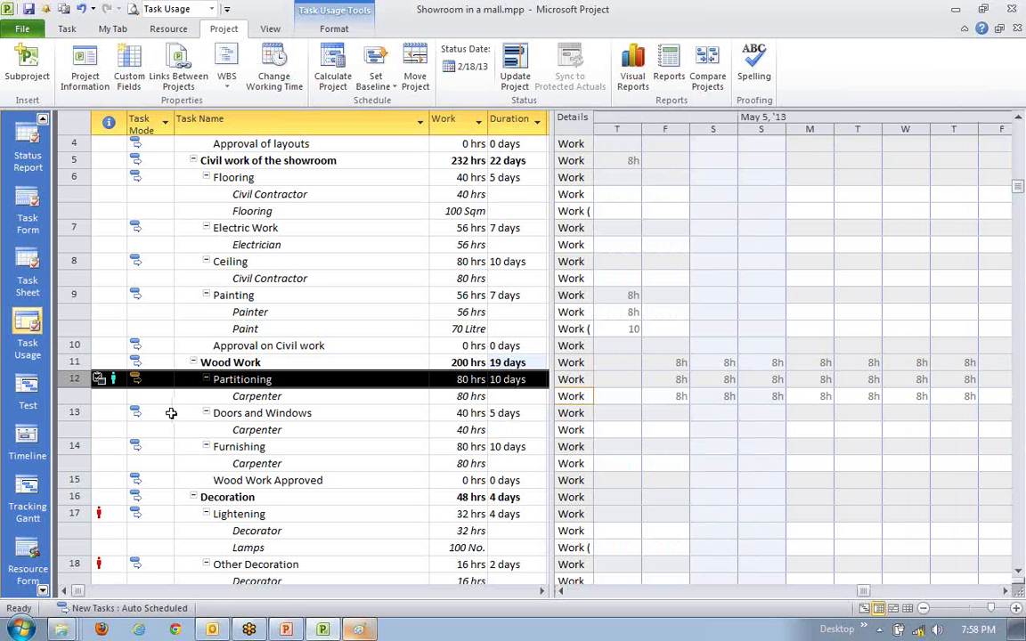
- Reselect the Partitioning task and switch the project to the Gantt Chart view
click(250, 380)
key(Return)
click(251, 380)
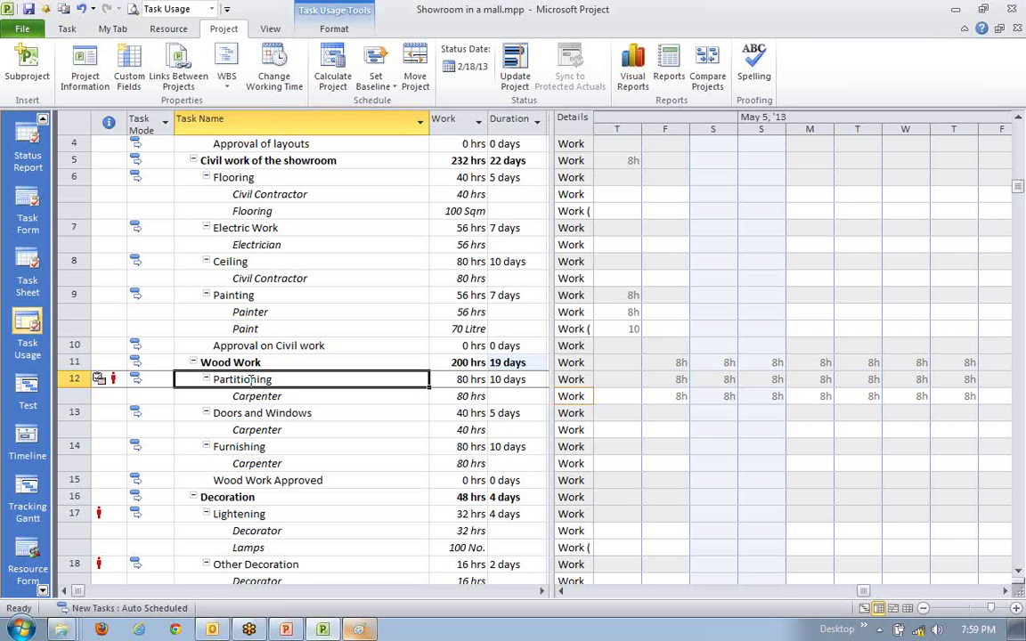
click(260, 414)
click(254, 380)
scroll(290, 401, up, 2)
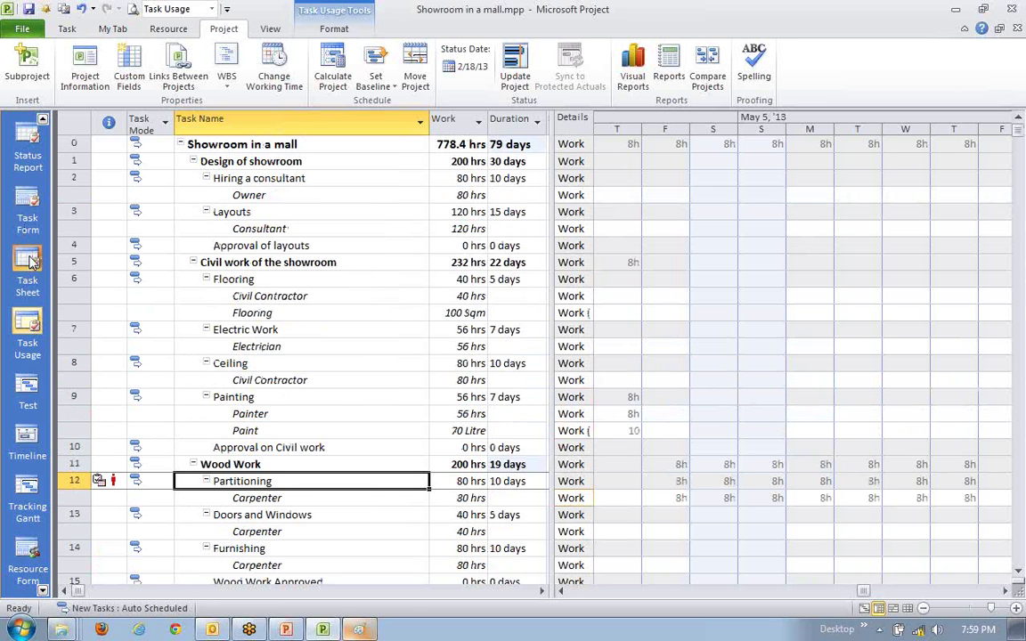
click(43, 121)
click(44, 120)
click(30, 236)
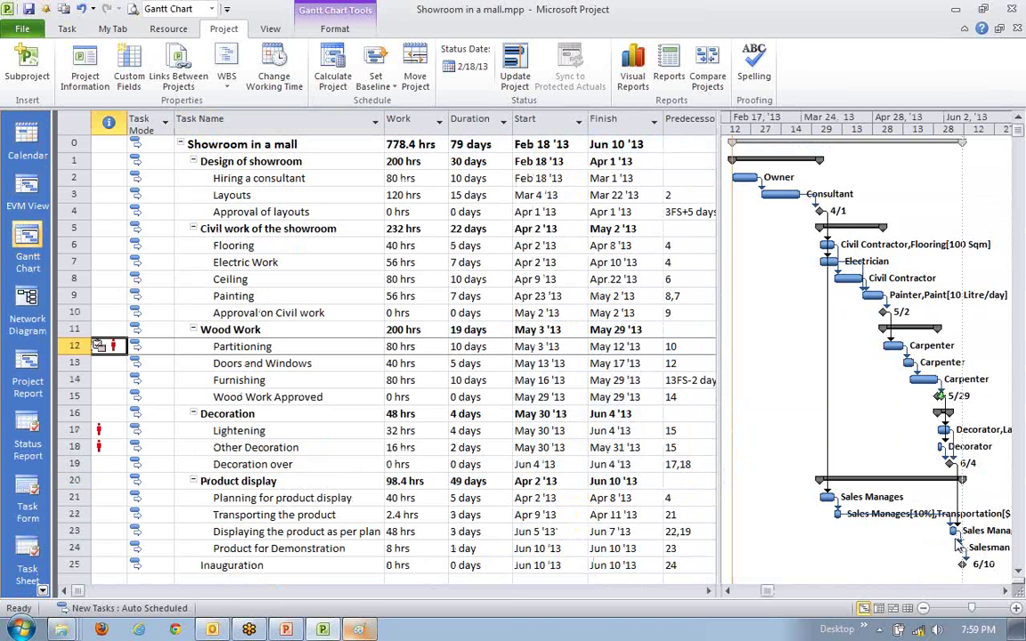
- Review the Lightening, Other Decoration, Wood Work Approved, Partitioning and Decoration over tasks in the schedule
drag(267, 447, 254, 430)
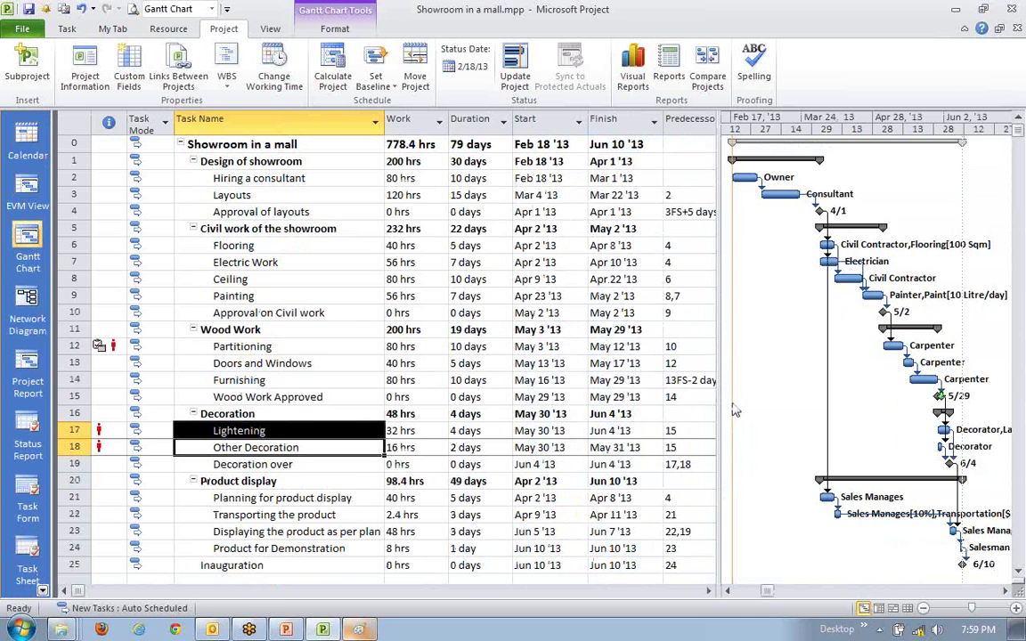
click(301, 398)
click(265, 445)
click(254, 398)
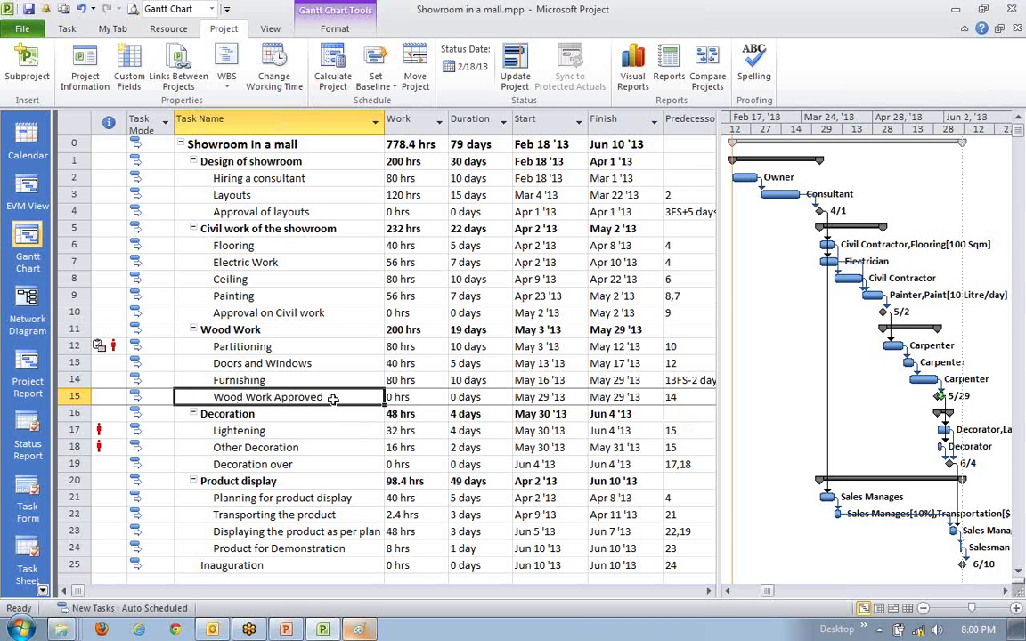
click(259, 347)
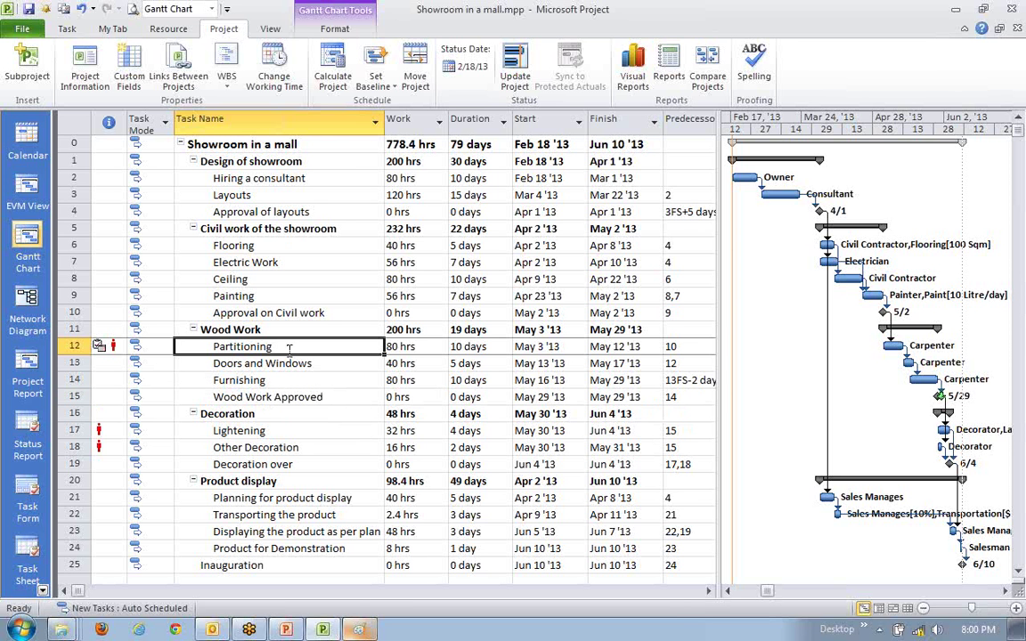
click(267, 397)
click(297, 464)
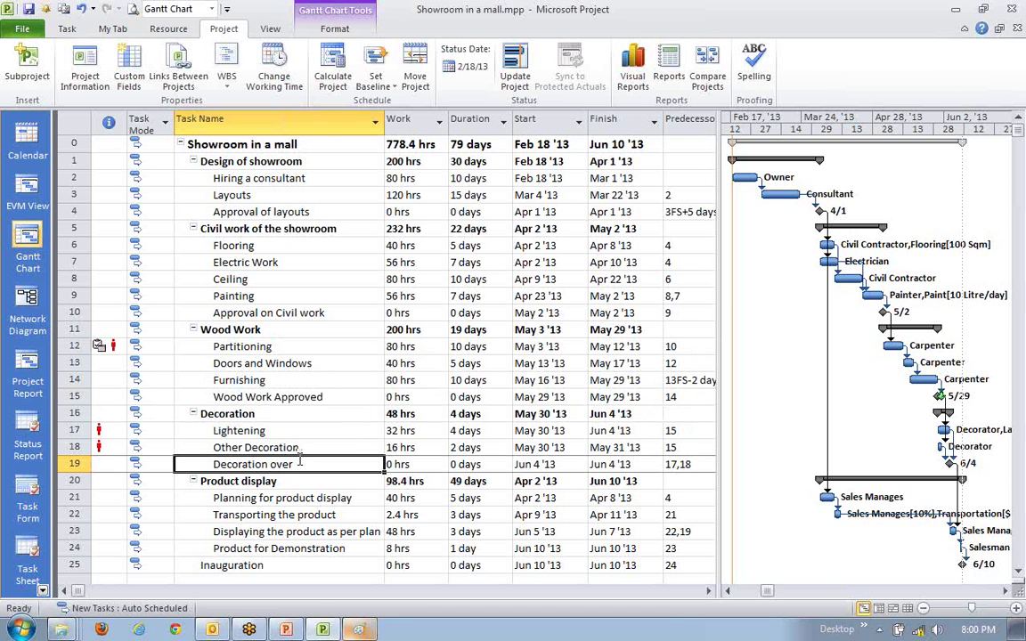
scroll(300, 462, down, 1)
scroll(285, 428, up, 1)
click(250, 280)
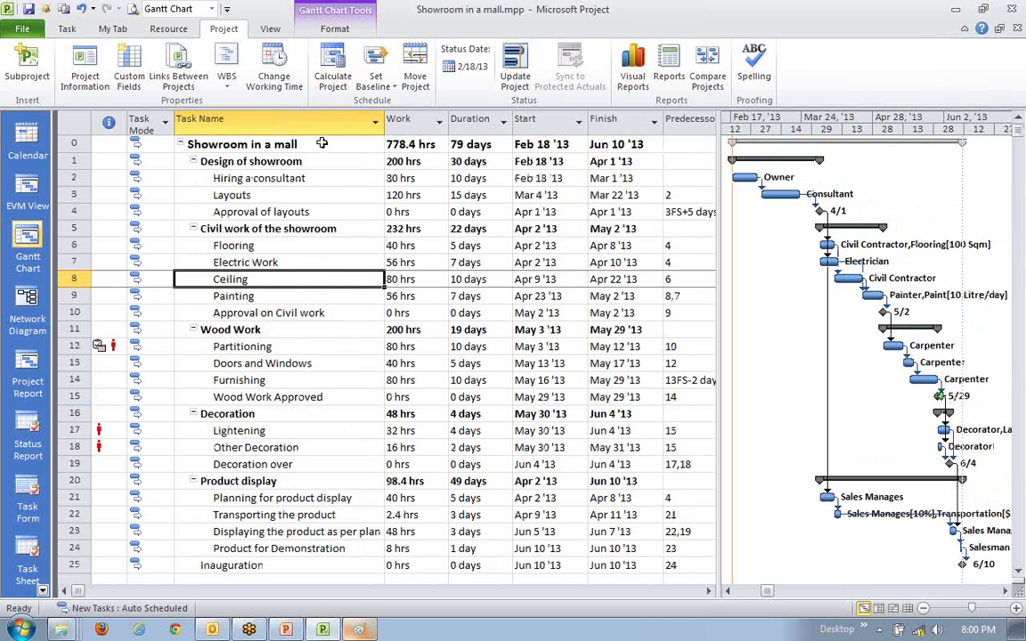
- Open the working time settings for the Salesman resource calendar and display June 2013
click(274, 73)
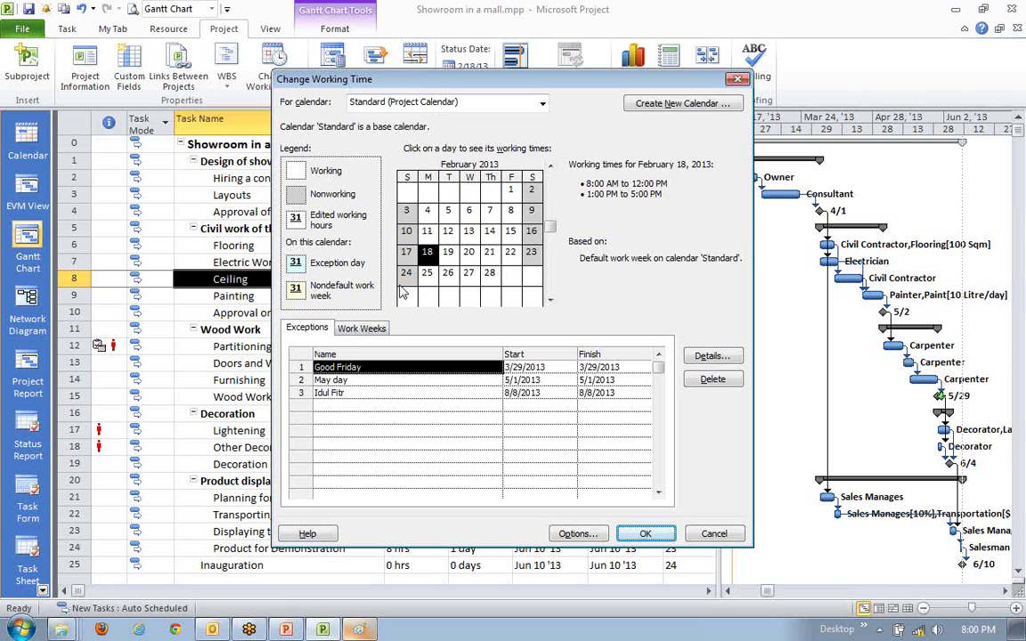
click(542, 103)
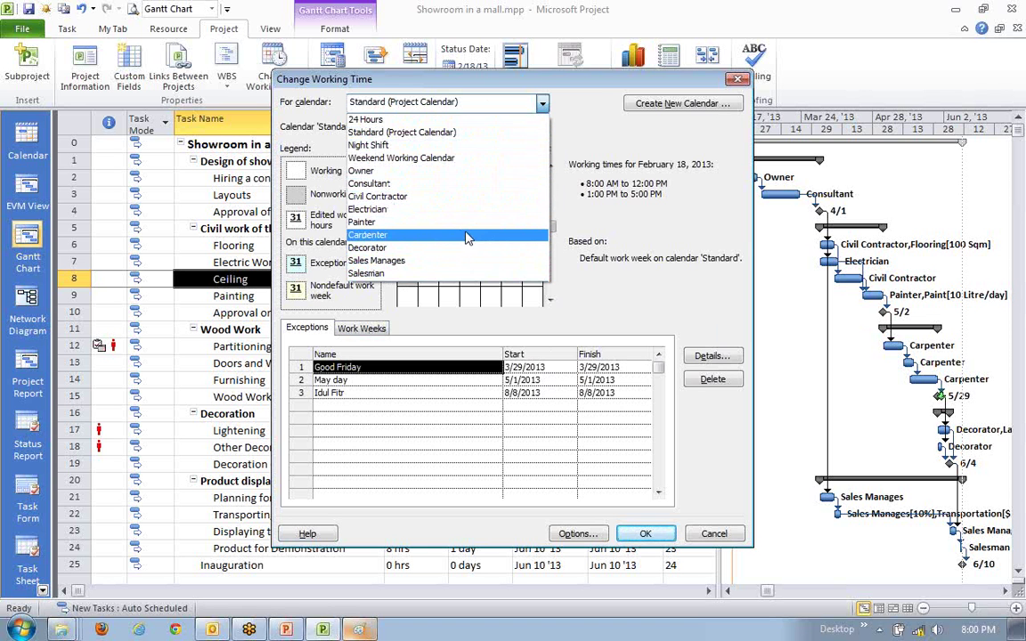
click(396, 276)
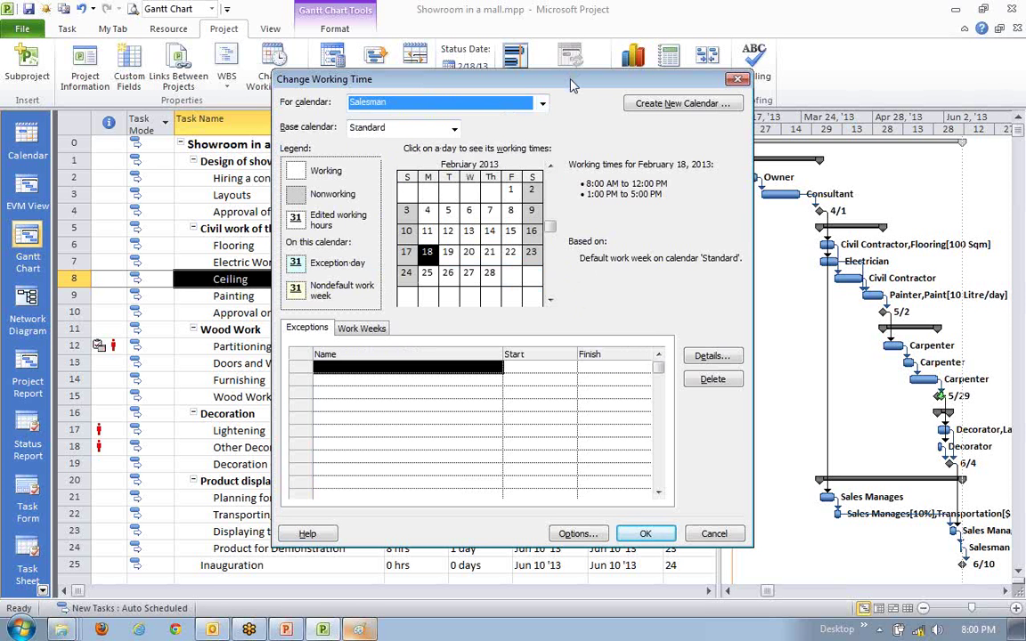
drag(573, 86, 572, 76)
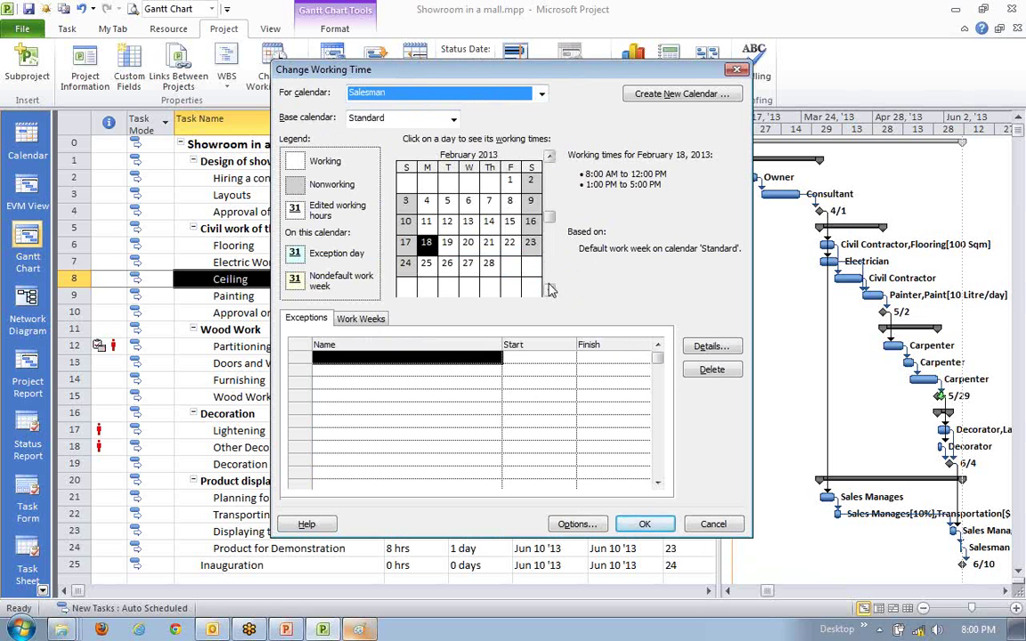
click(549, 285)
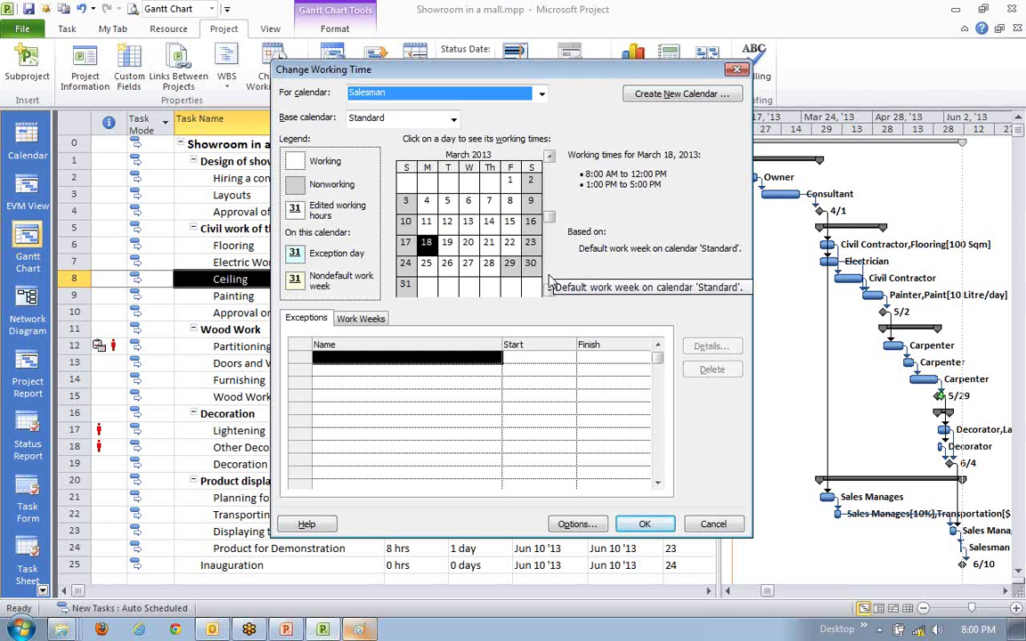
click(550, 285)
click(549, 285)
click(549, 285)
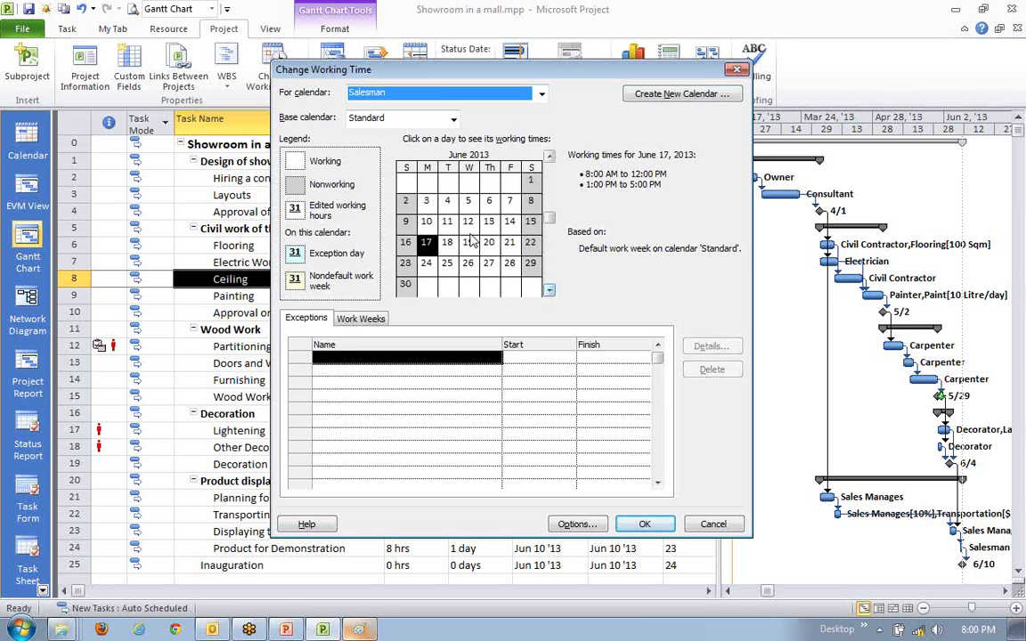
- Add a nonworking exception named Annual Leaves to the Salesman calendar for 6/3/2013 to 6/7/2013 and apply it
drag(427, 202, 510, 202)
drag(426, 201, 509, 214)
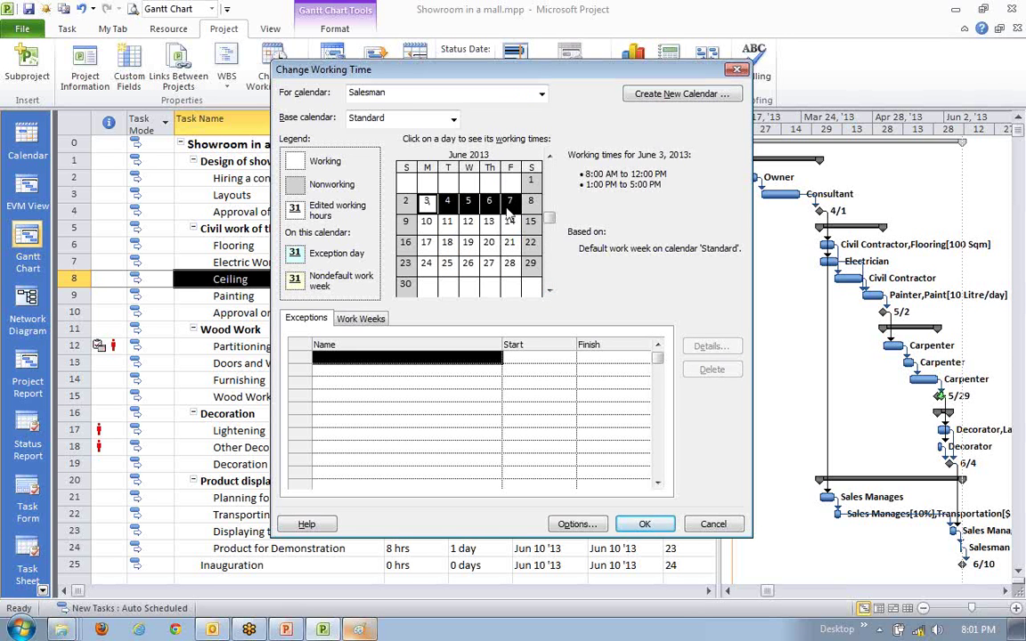
click(475, 249)
drag(426, 206, 503, 206)
click(489, 263)
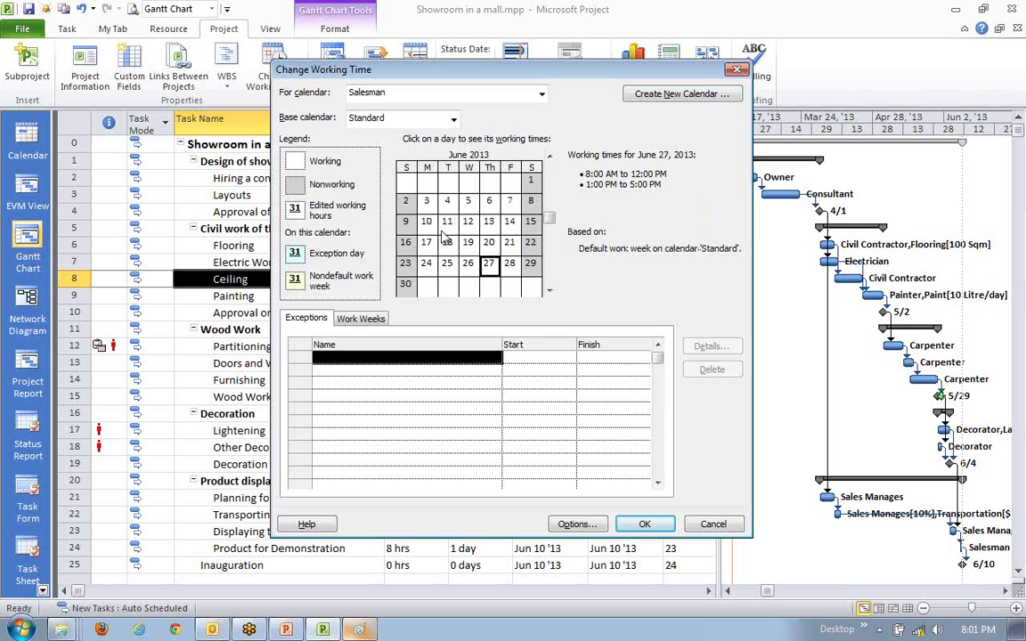
drag(427, 201, 507, 204)
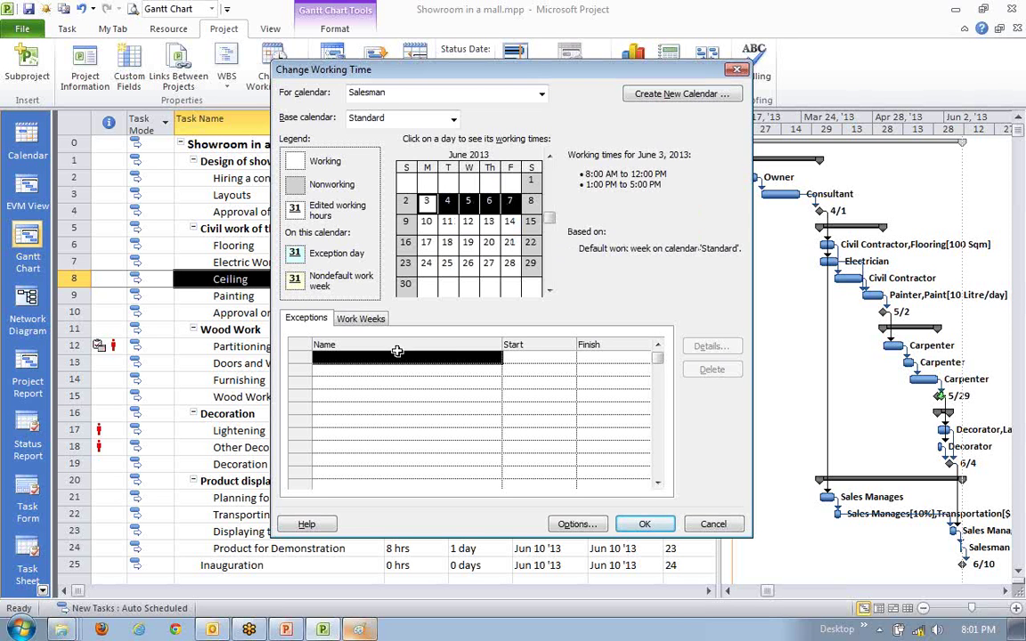
click(389, 358)
text(Annu)
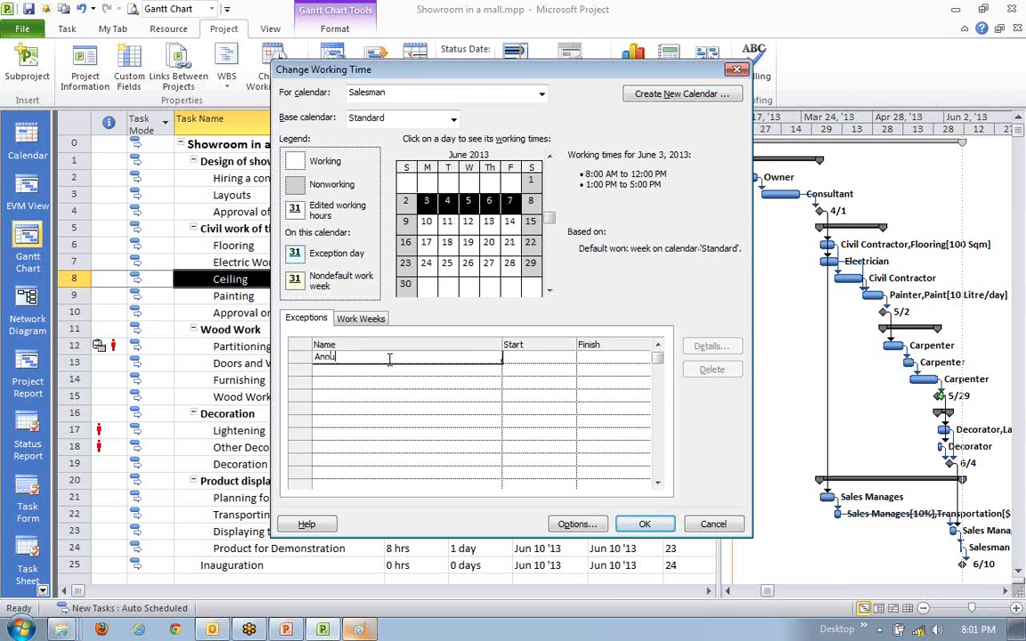
text(al Leaves)
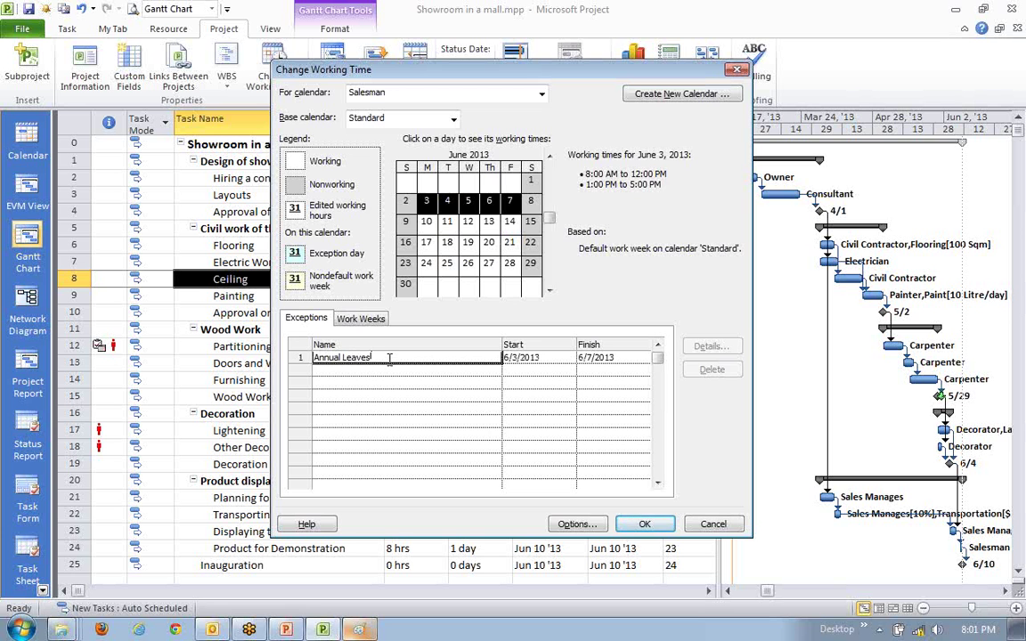
click(406, 408)
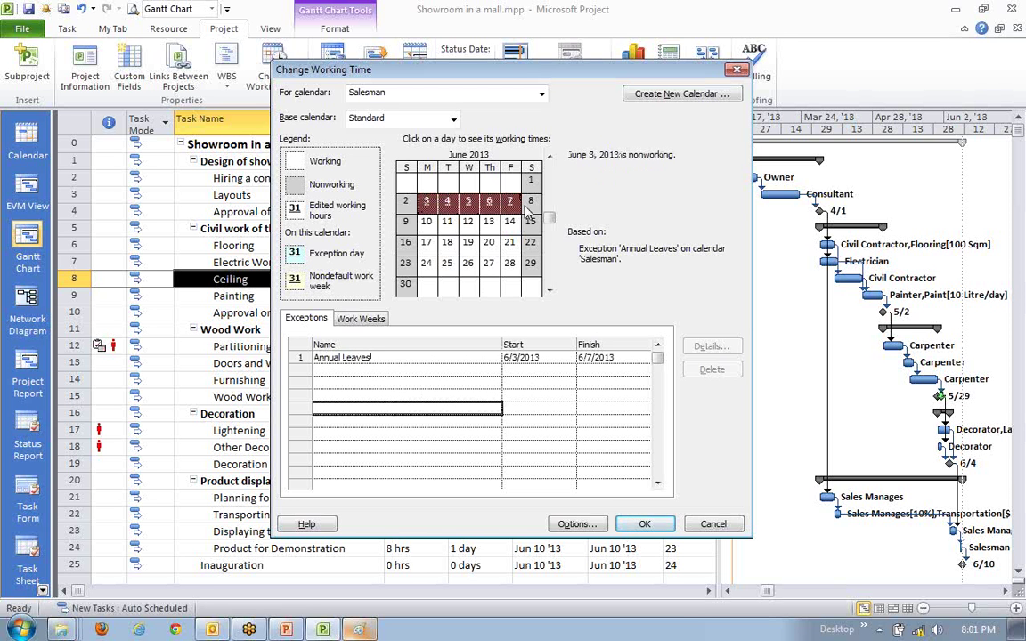
click(645, 524)
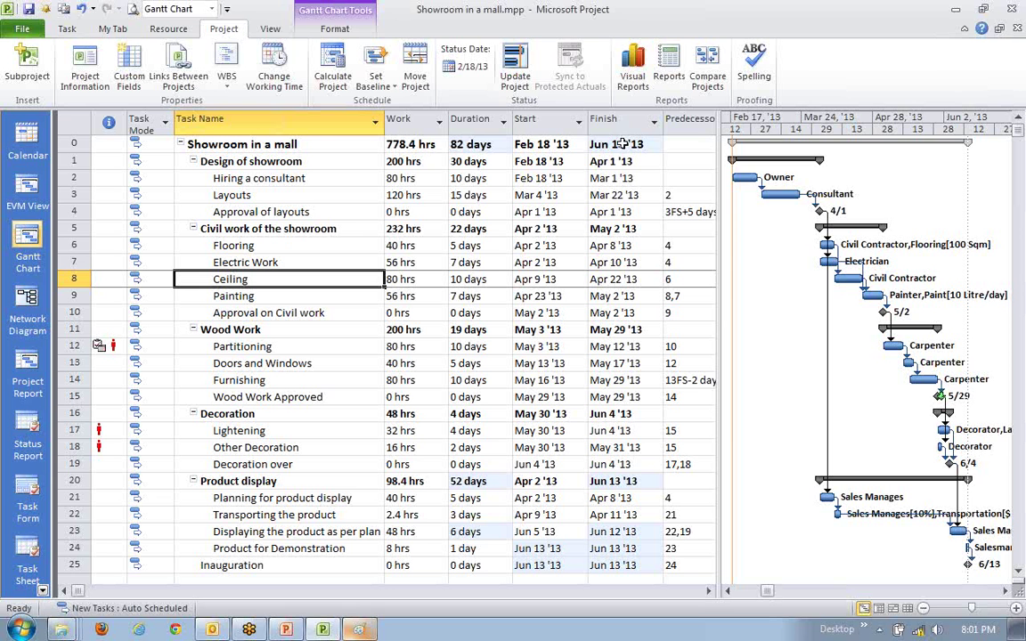
- Undo and redo the Salesman calendar change to compare the schedule, and examine the duration of Displaying the product as per plan
key(ctrl+z)
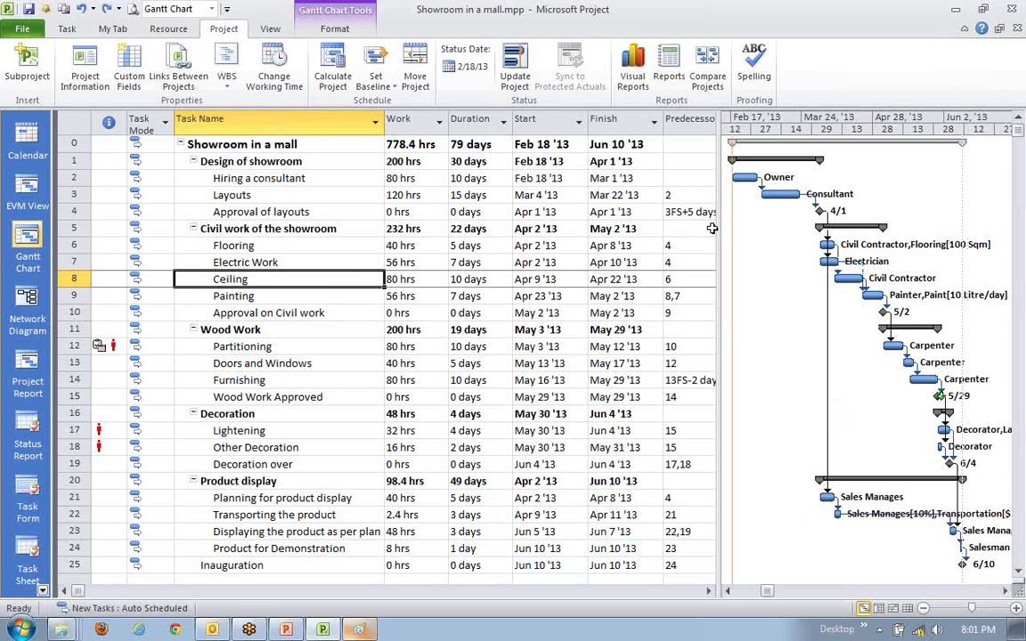
key(ctrl+y)
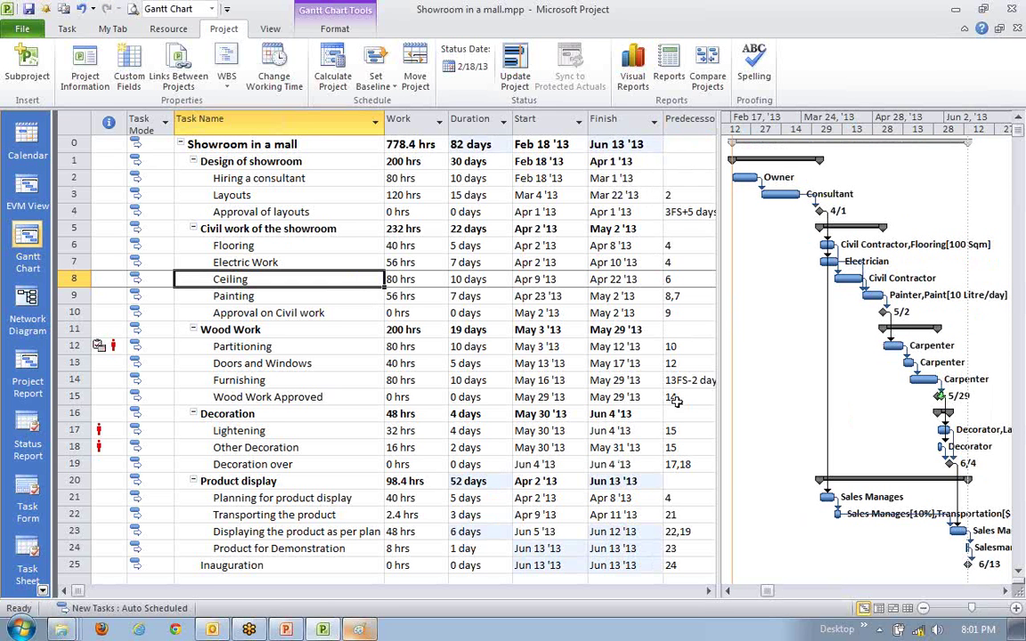
scroll(858, 556, down, 2)
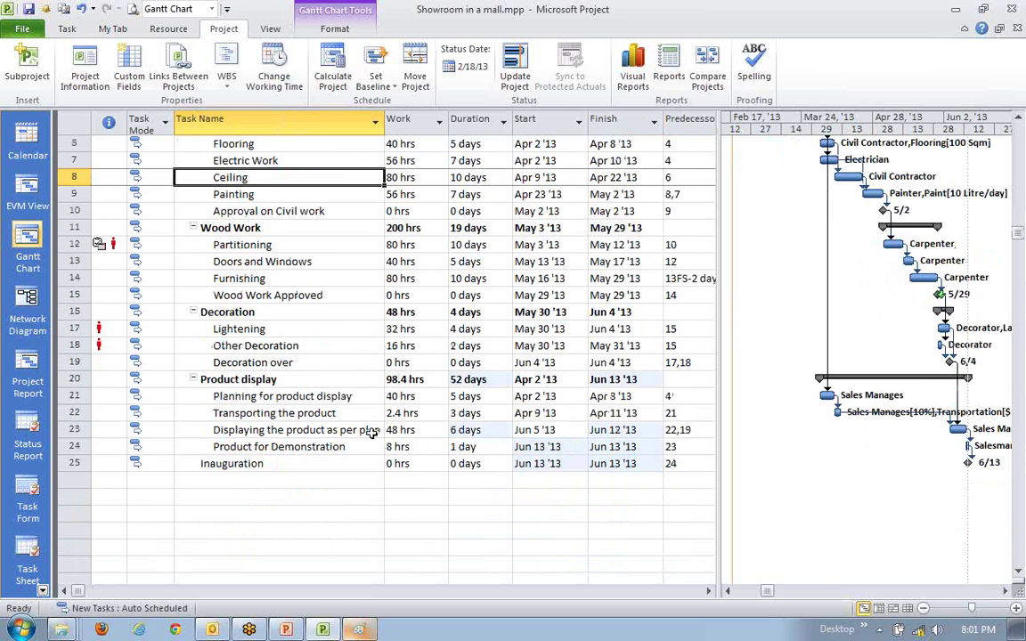
click(289, 434)
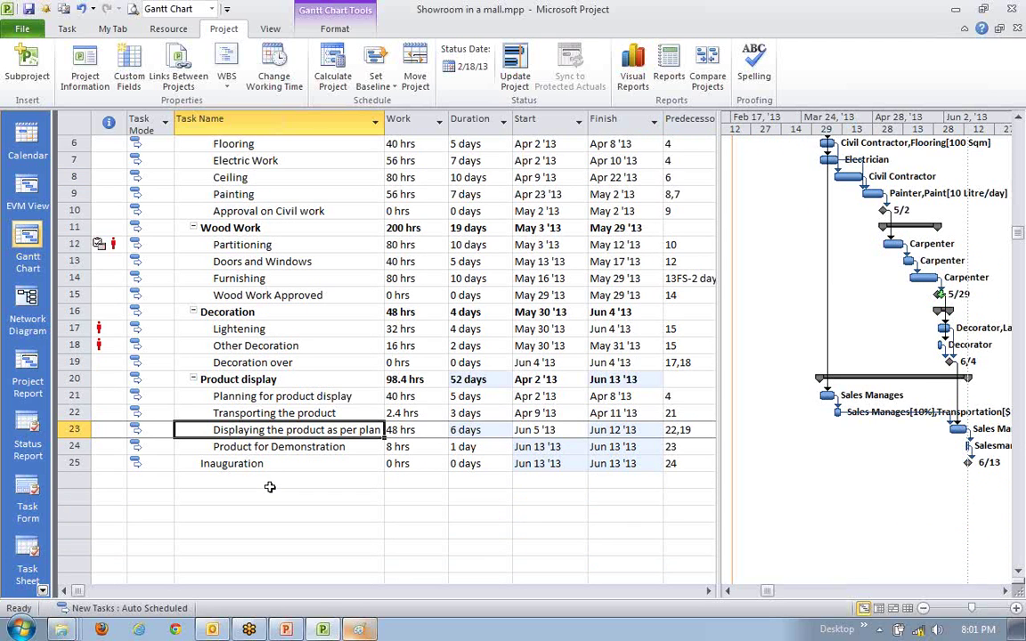
click(487, 433)
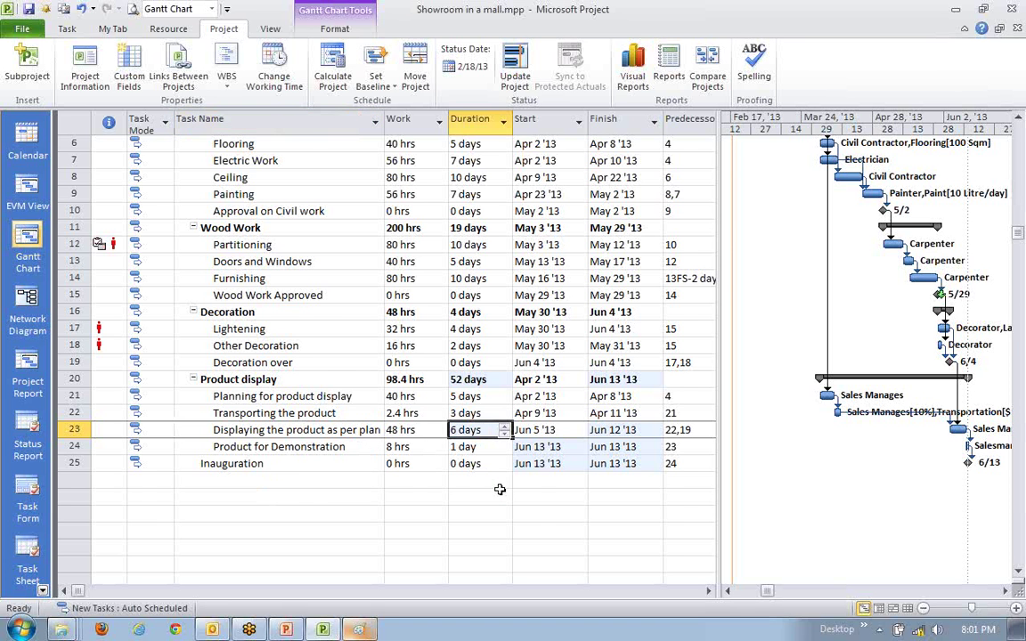
- Undo and redo the Salesman leave once more to compare the Product display and Inauguration dates in the Gantt chart
key(ctrl+z)
scroll(501, 540, down, 3)
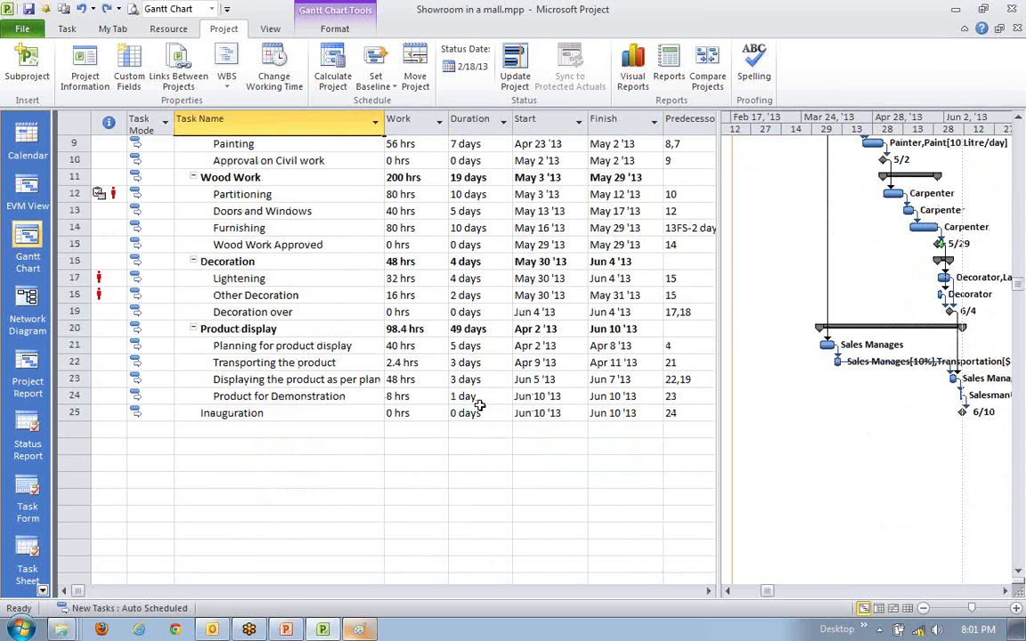
key(ctrl+y)
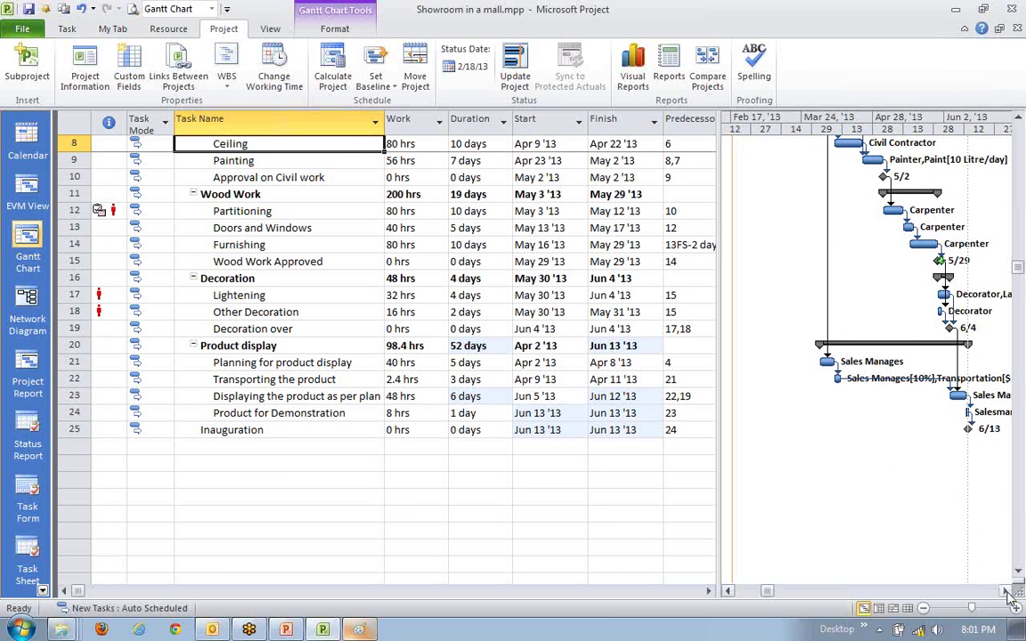
scroll(907, 534, right, 3)
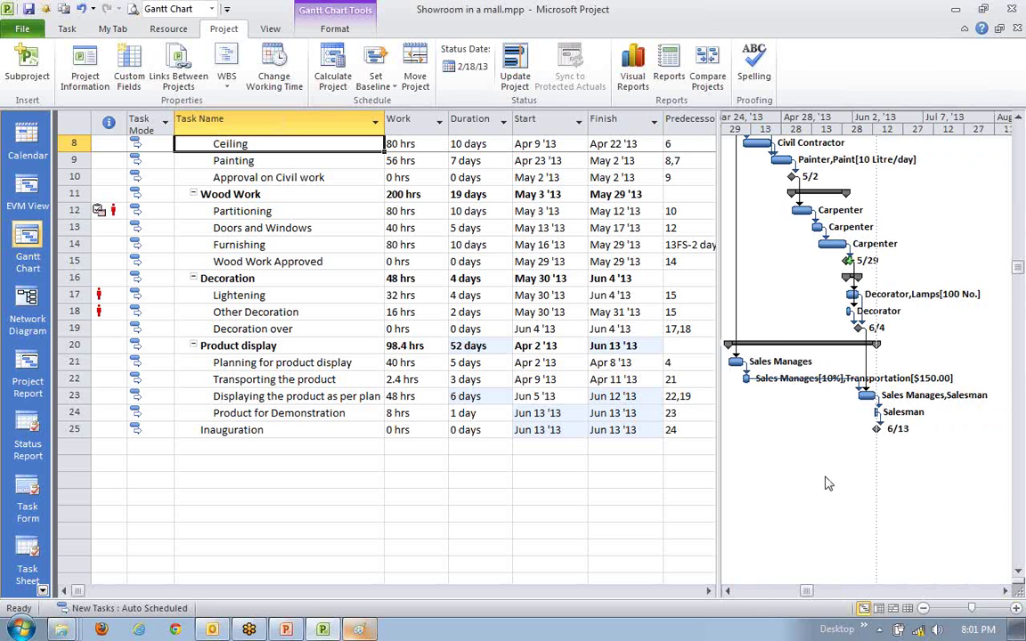
- Switch to the Task Usage view and bring the Salesman's assigned hours on Displaying the product as per plan into view
click(878, 609)
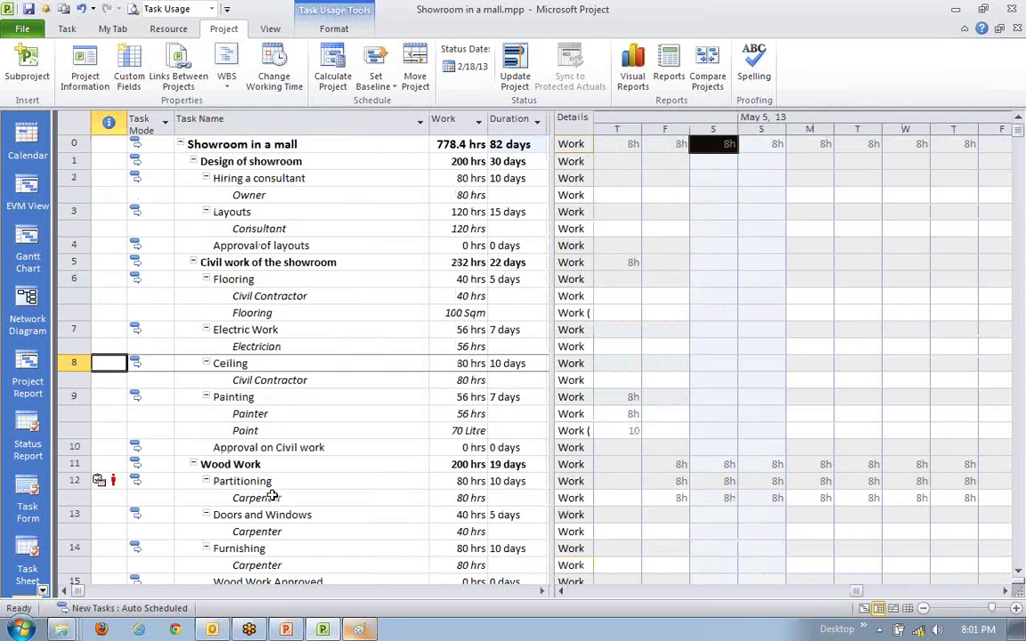
scroll(272, 495, down, 4)
scroll(272, 497, down, 4)
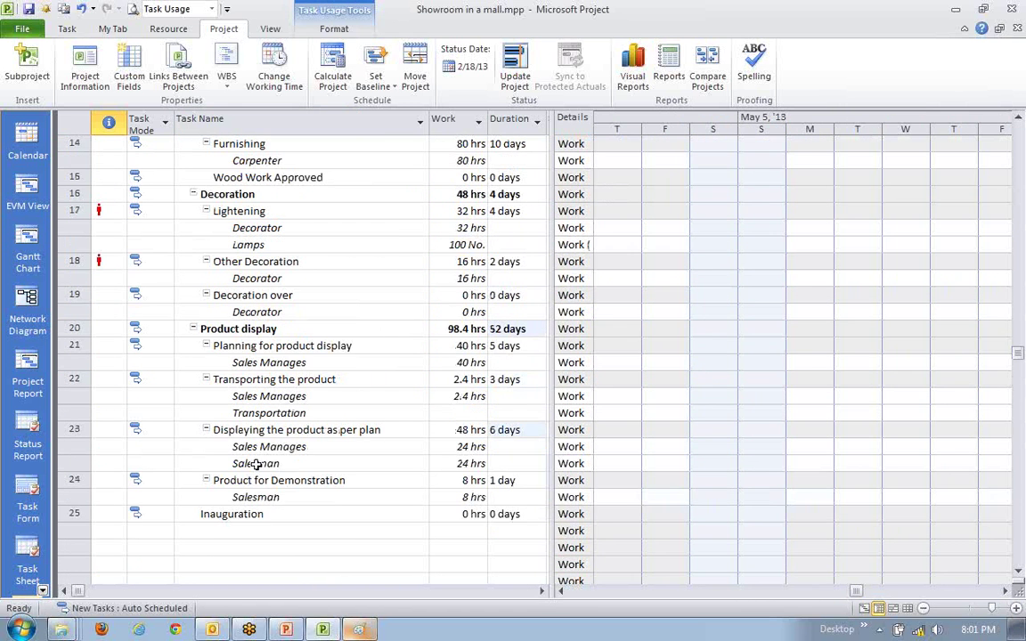
click(284, 446)
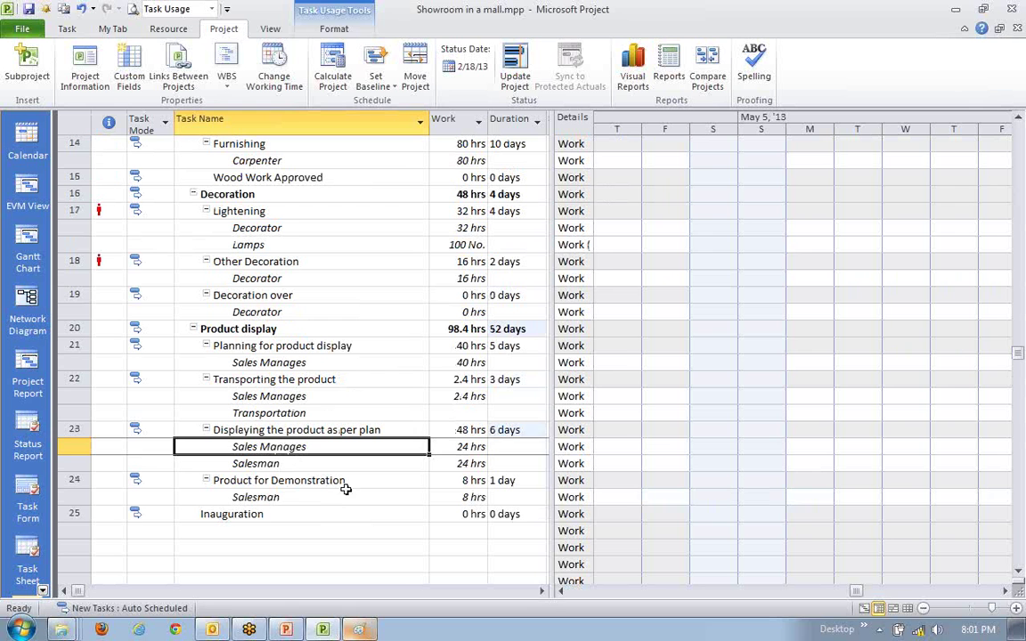
click(269, 463)
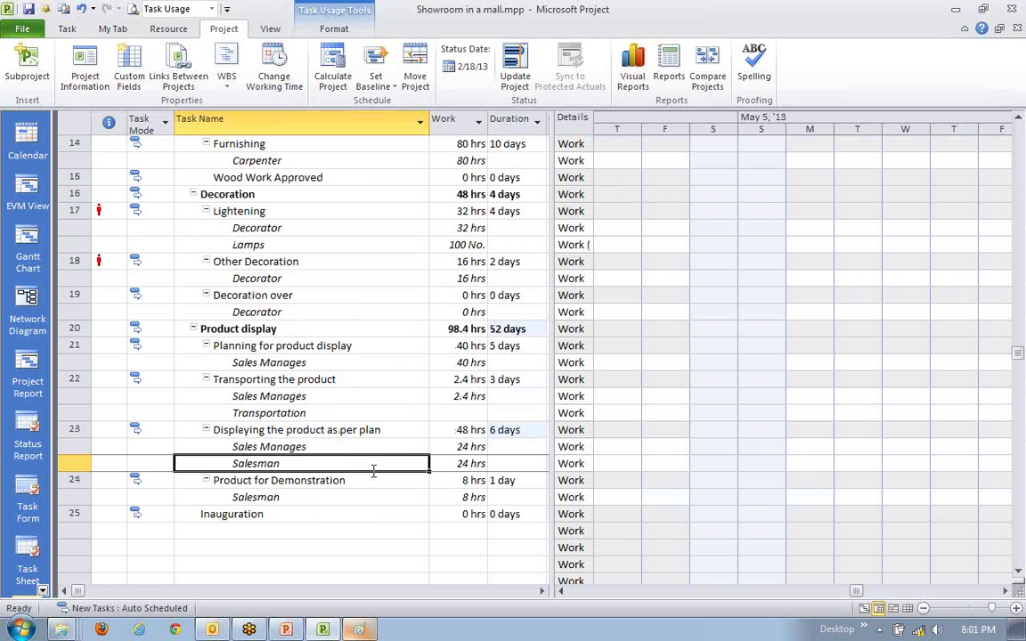
click(67, 29)
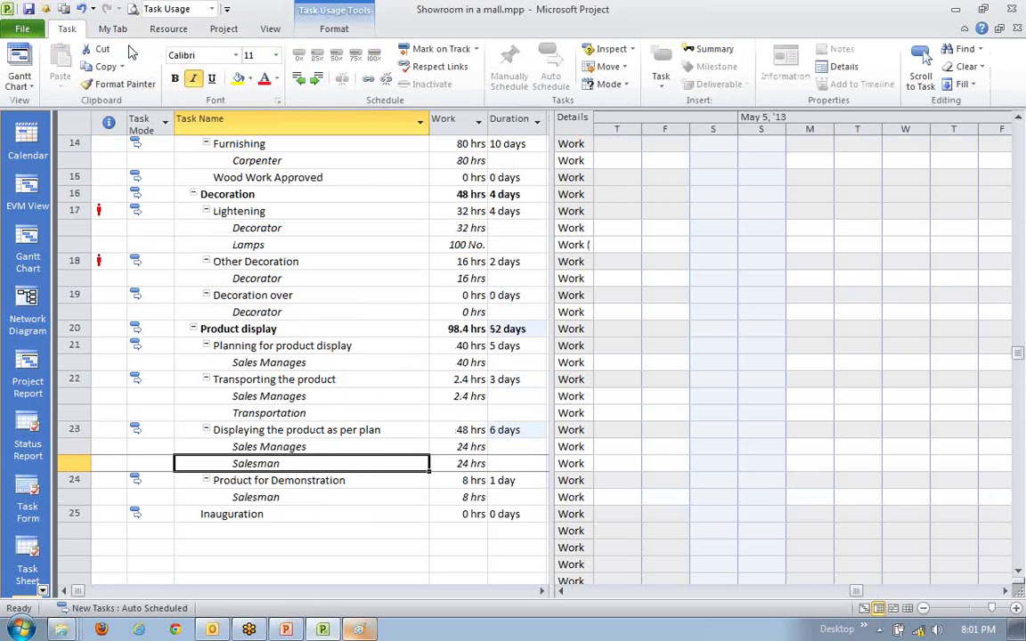
click(921, 70)
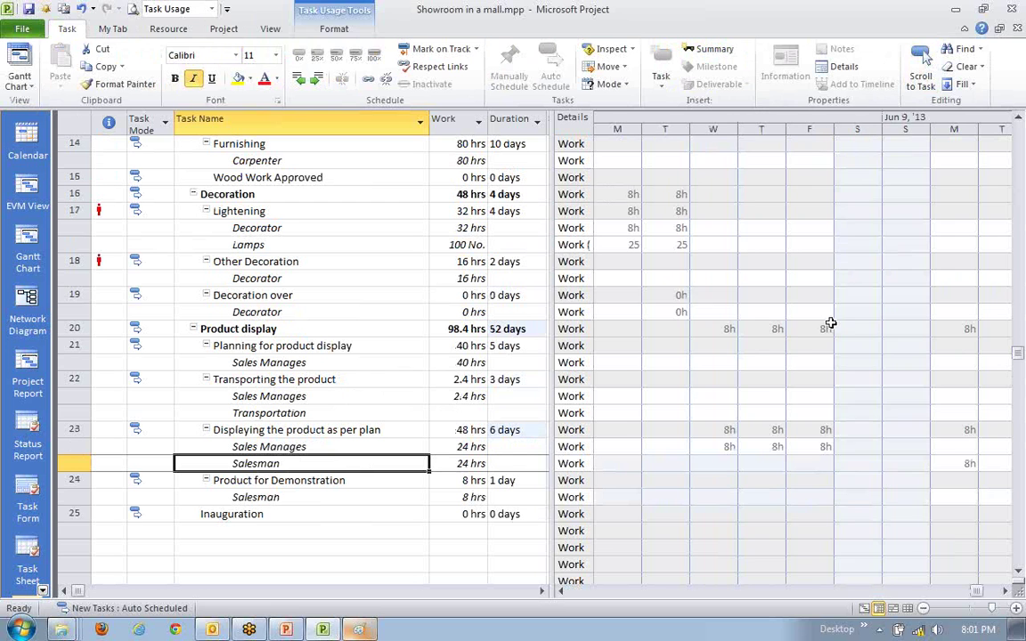
- Examine the daily hours of Displaying the product as per plan and Product for Demonstration through the week of June 9
click(1005, 591)
click(1005, 591)
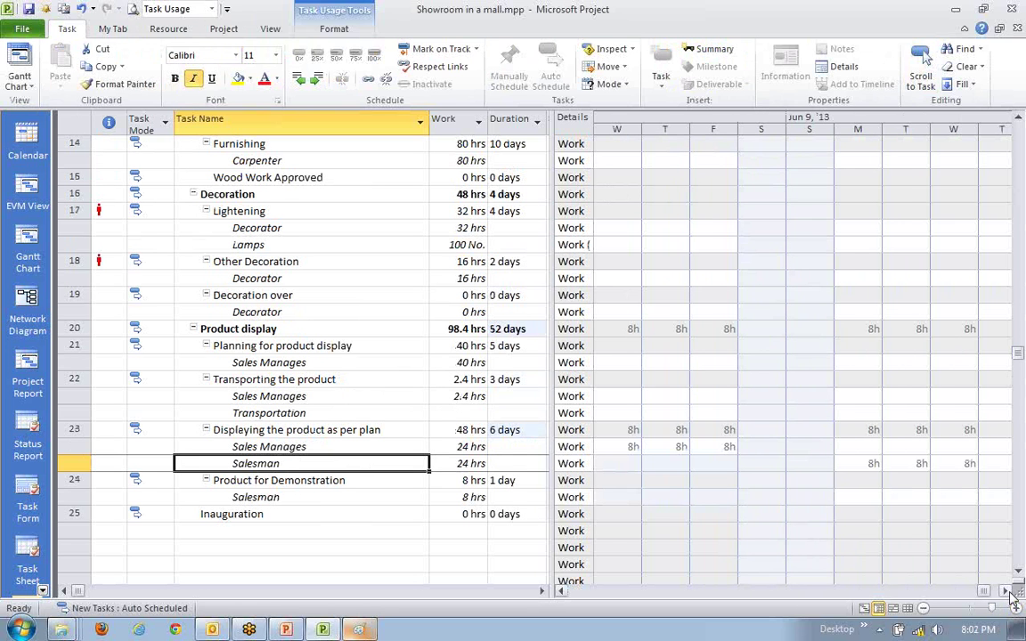
click(1005, 591)
click(1005, 591)
click(1006, 591)
click(1006, 591)
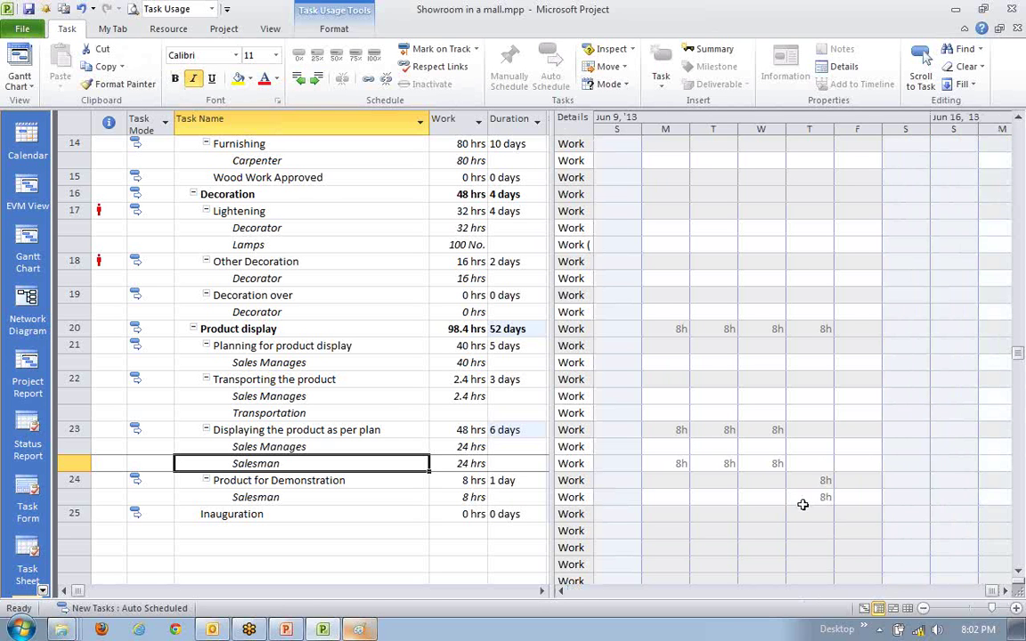
click(1005, 591)
click(1005, 592)
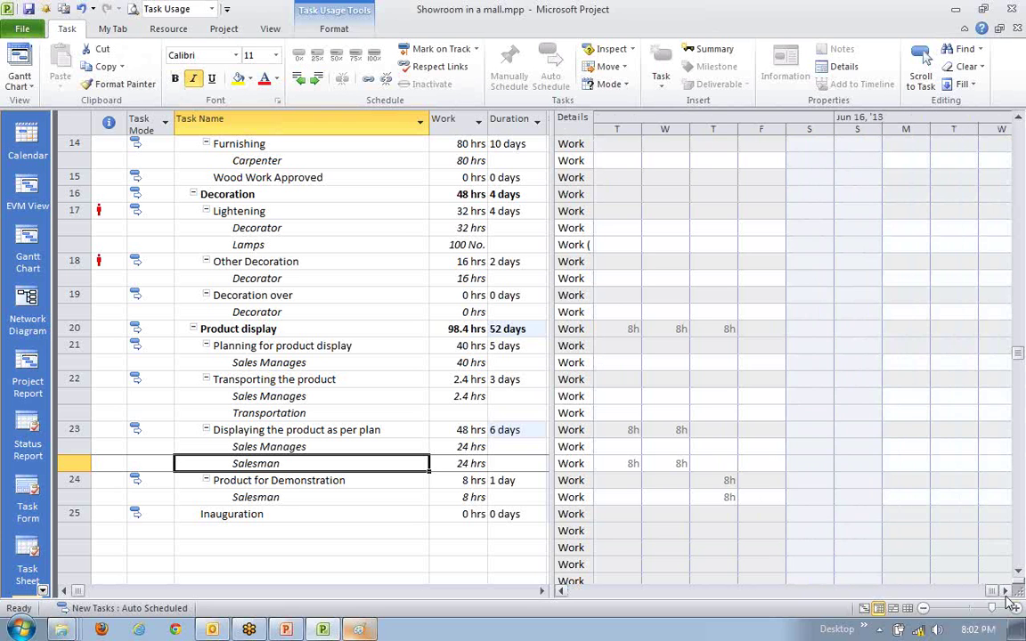
- Look back through the daily hours to late May and highlight the Salesman's days before June on Displaying the product as per plan
click(561, 591)
click(560, 592)
click(560, 591)
click(560, 592)
click(561, 592)
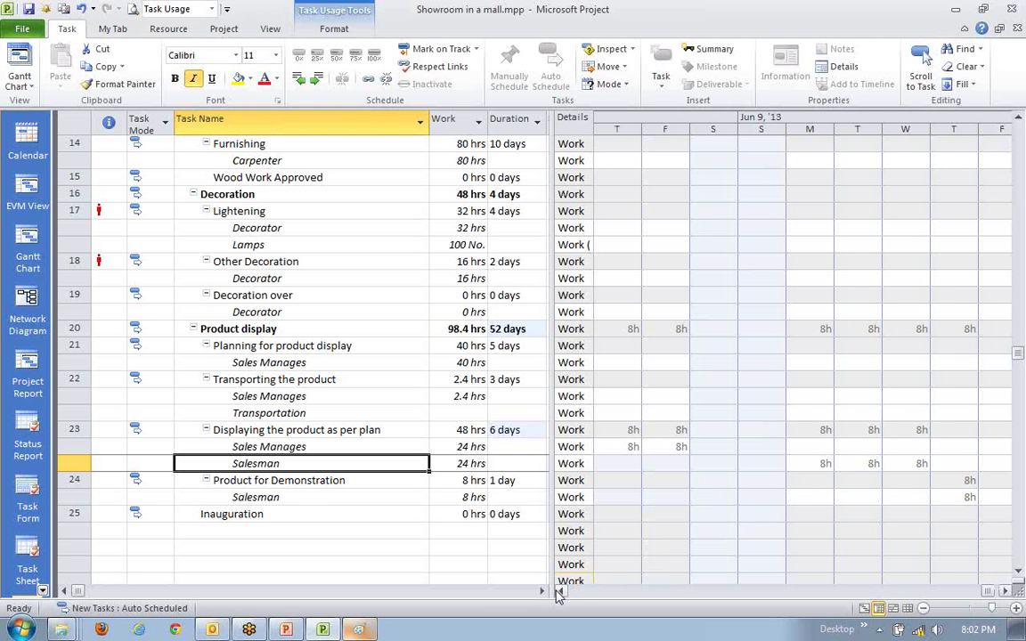
click(560, 591)
click(560, 591)
click(560, 592)
click(560, 591)
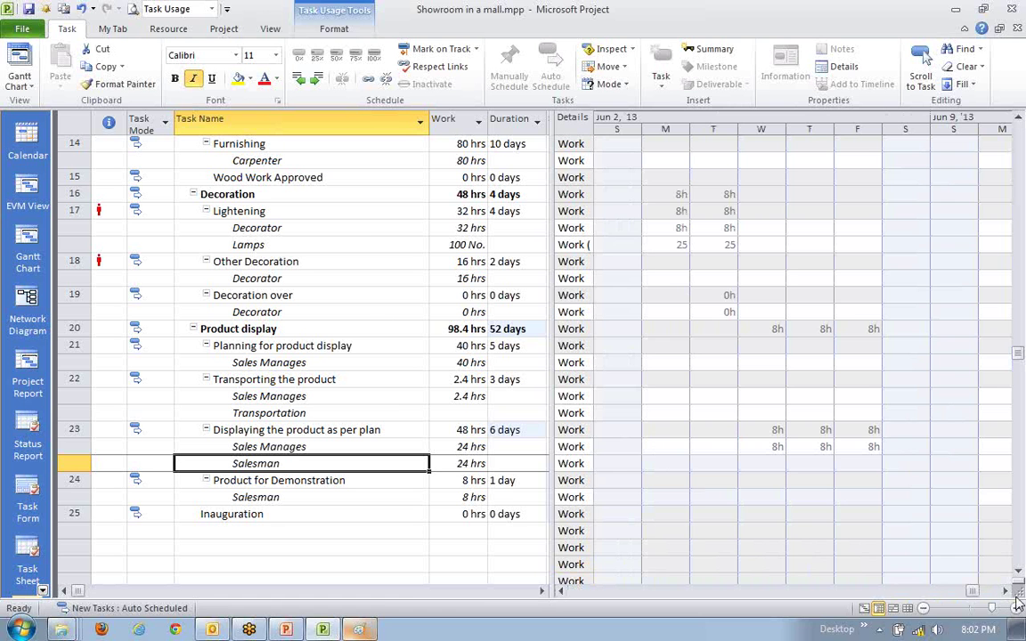
click(561, 591)
click(560, 592)
click(560, 591)
click(560, 591)
click(560, 592)
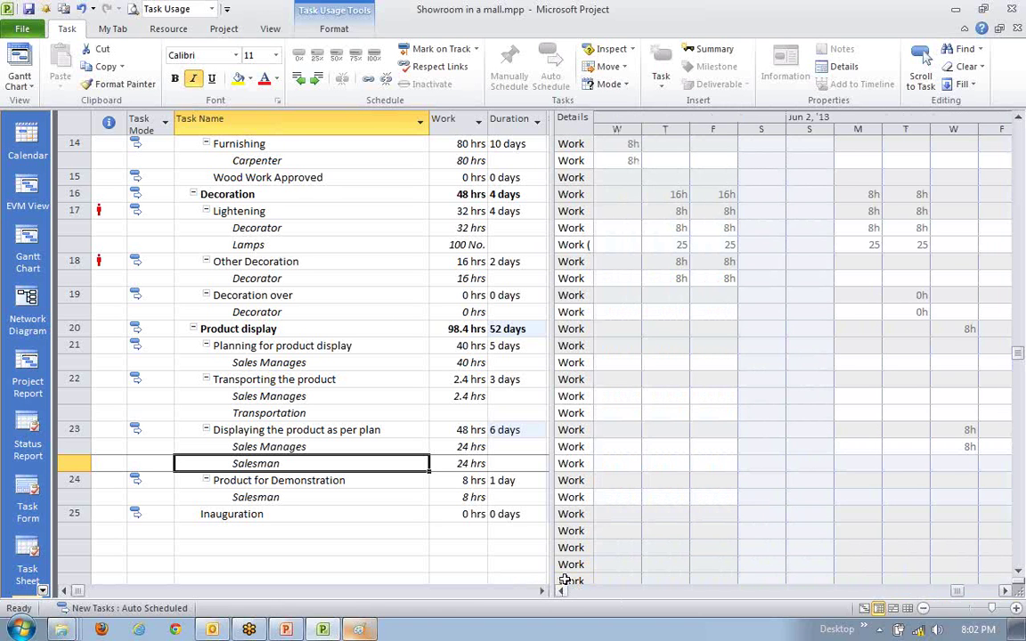
click(604, 462)
click(718, 461)
click(616, 467)
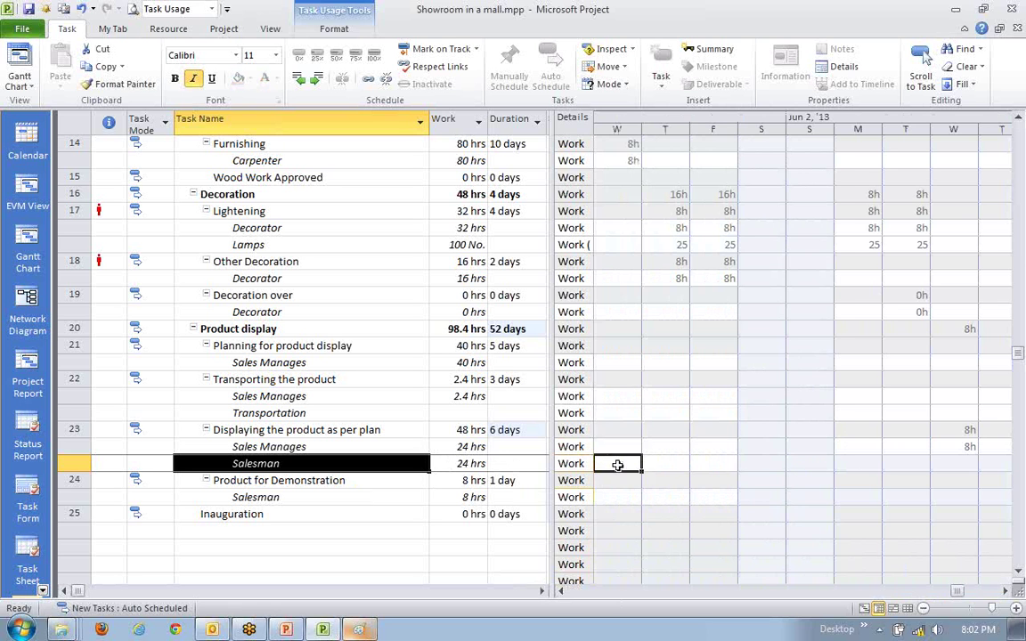
drag(617, 467, 706, 474)
- Highlight the Salesman's leave days from Monday to Friday in the week of June 2 on Displaying the product as per plan
click(855, 467)
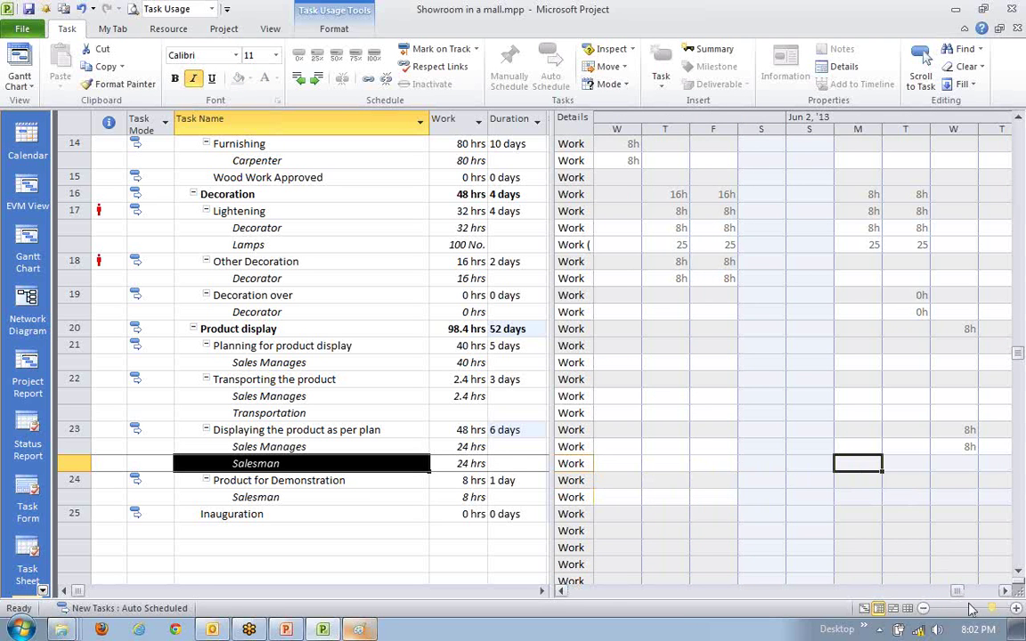
click(1006, 591)
click(1005, 591)
click(1005, 591)
click(1006, 591)
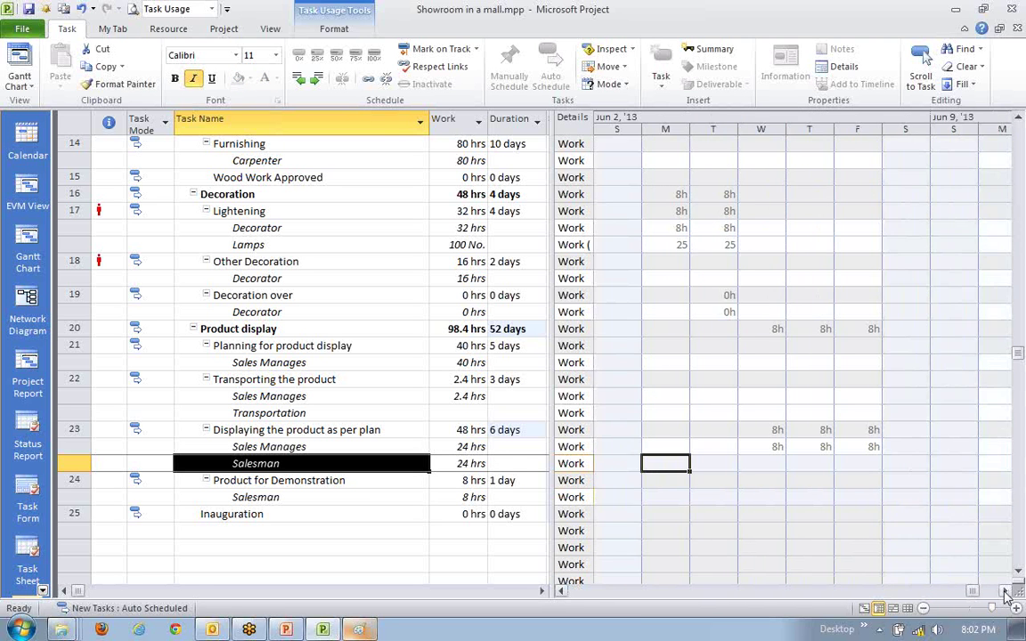
shift+click(873, 463)
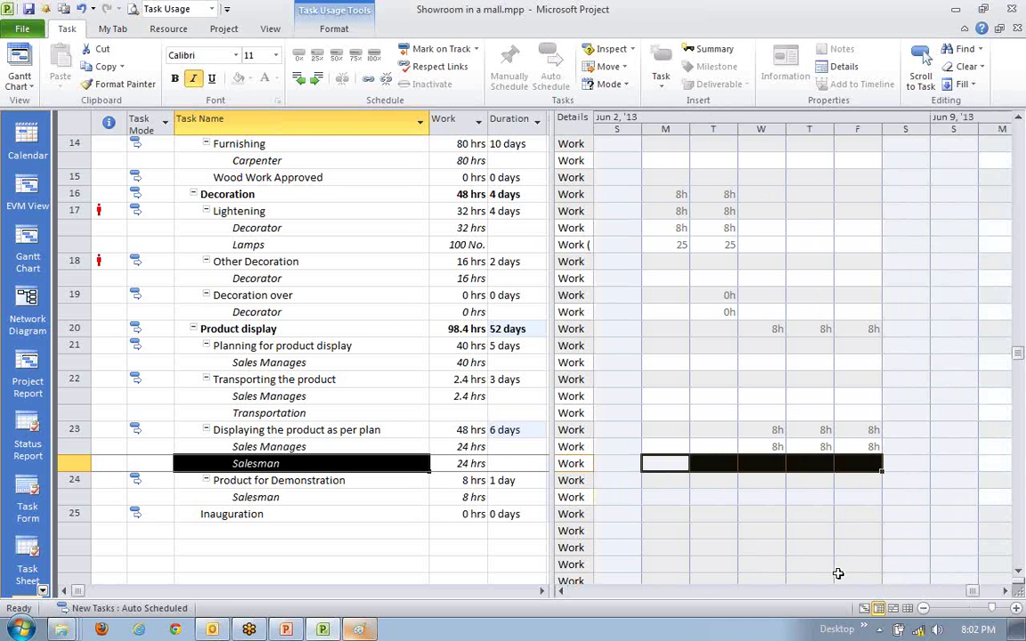
click(812, 565)
drag(666, 464, 845, 463)
click(791, 511)
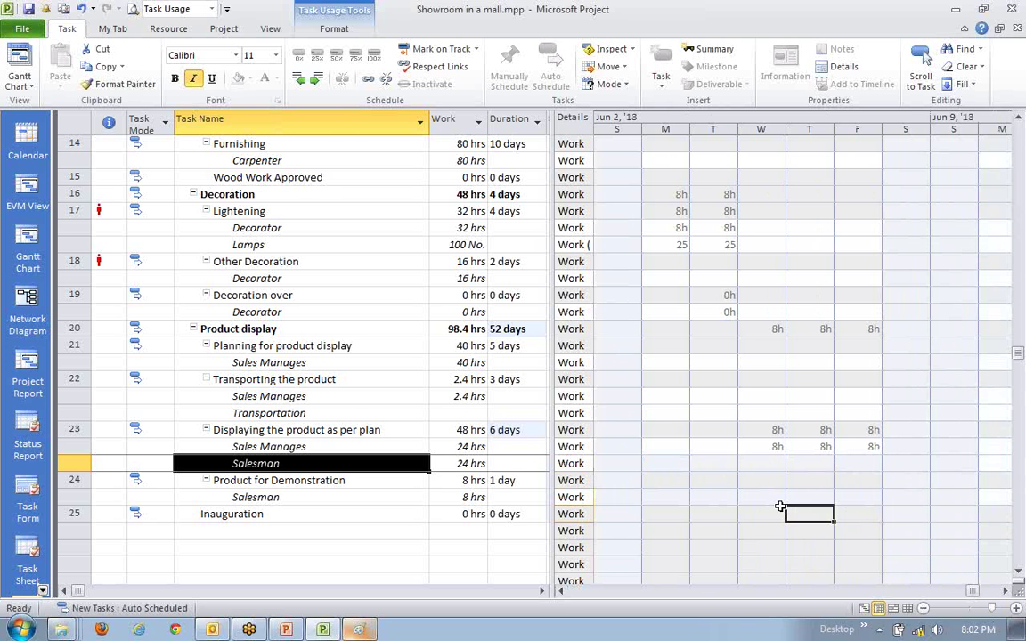
- Highlight the Sales Manages hours from Wednesday to Friday in the week of June 2 on Displaying the product as per plan
click(762, 446)
drag(774, 448, 855, 445)
click(841, 497)
drag(772, 448, 850, 447)
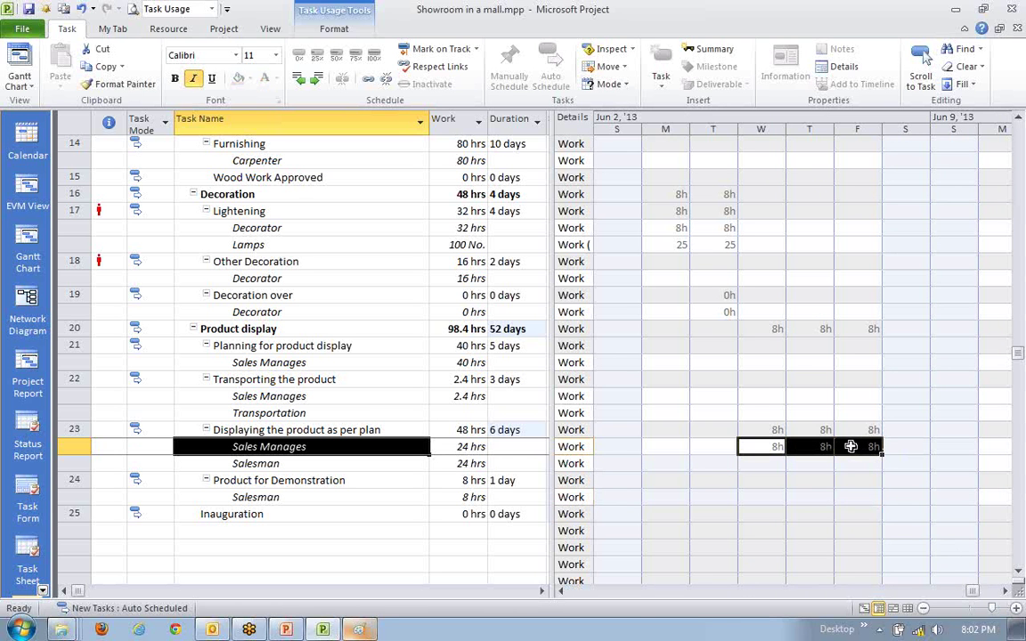
- Highlight the Salesman's hours from Monday to Wednesday in the week of June 9 and compare them with the preceding Friday
click(1004, 590)
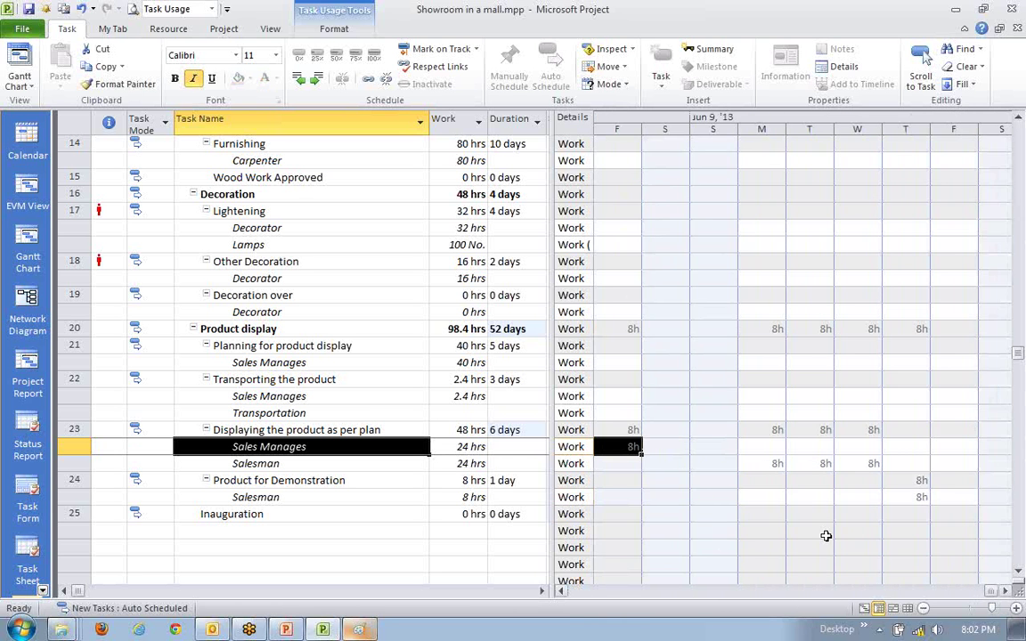
click(239, 463)
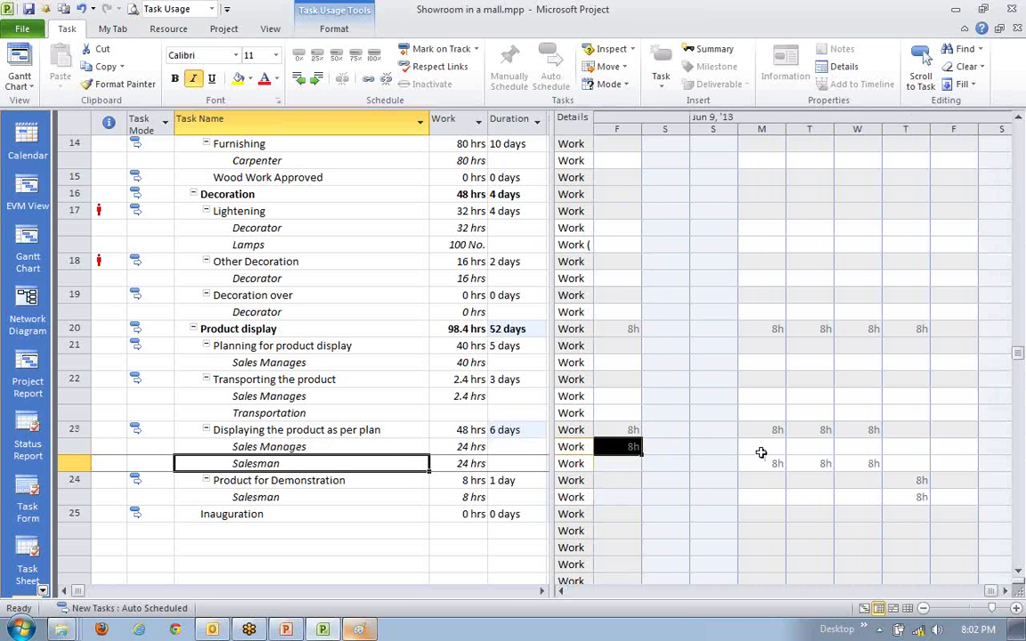
drag(756, 465, 861, 464)
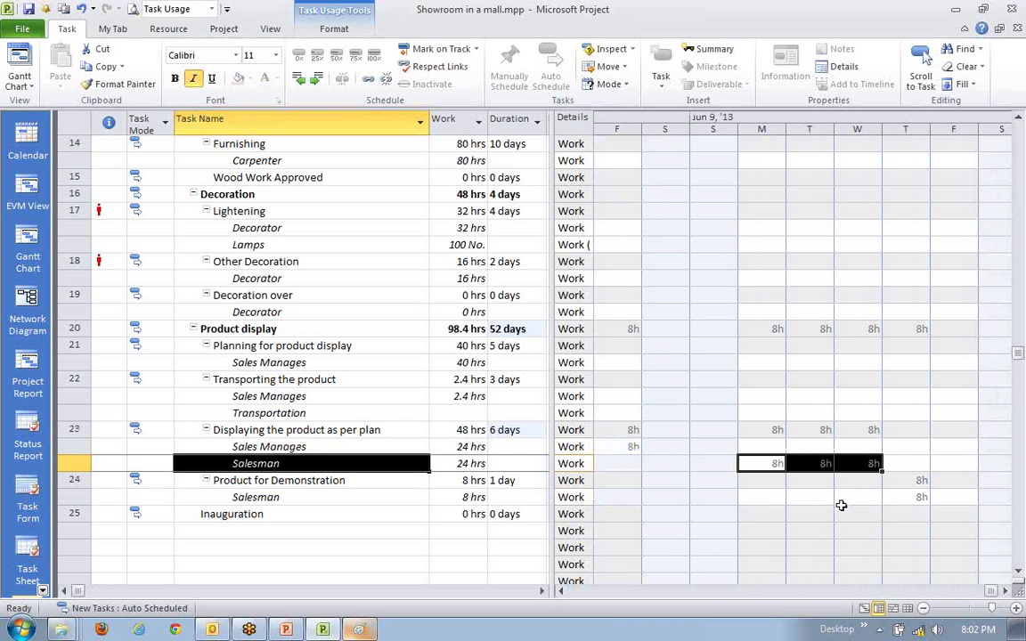
click(618, 464)
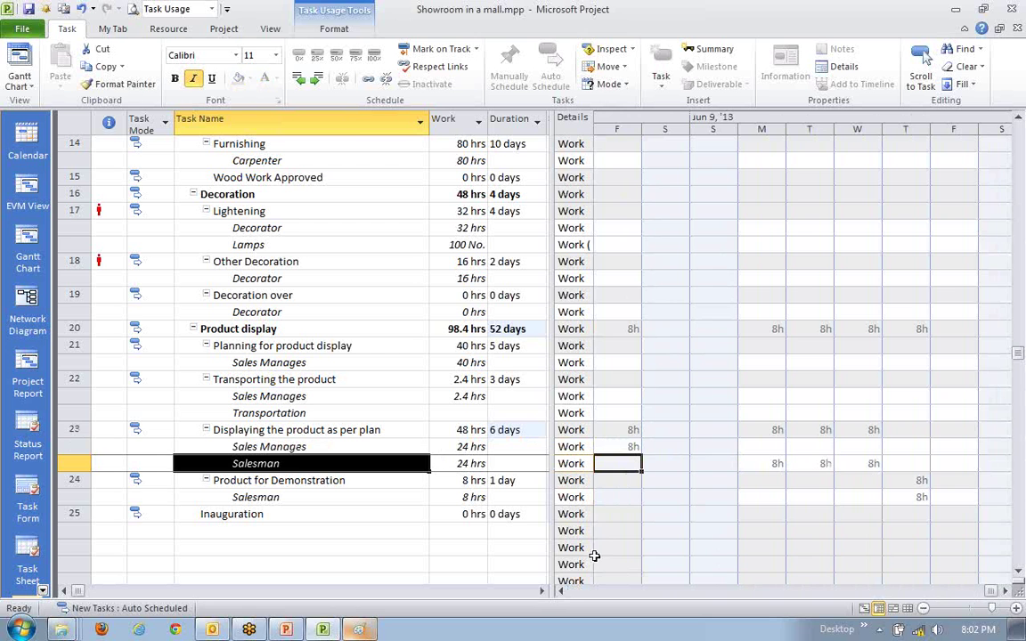
- Return to the Gantt Chart view and check the Product display and Inauguration dates
click(330, 363)
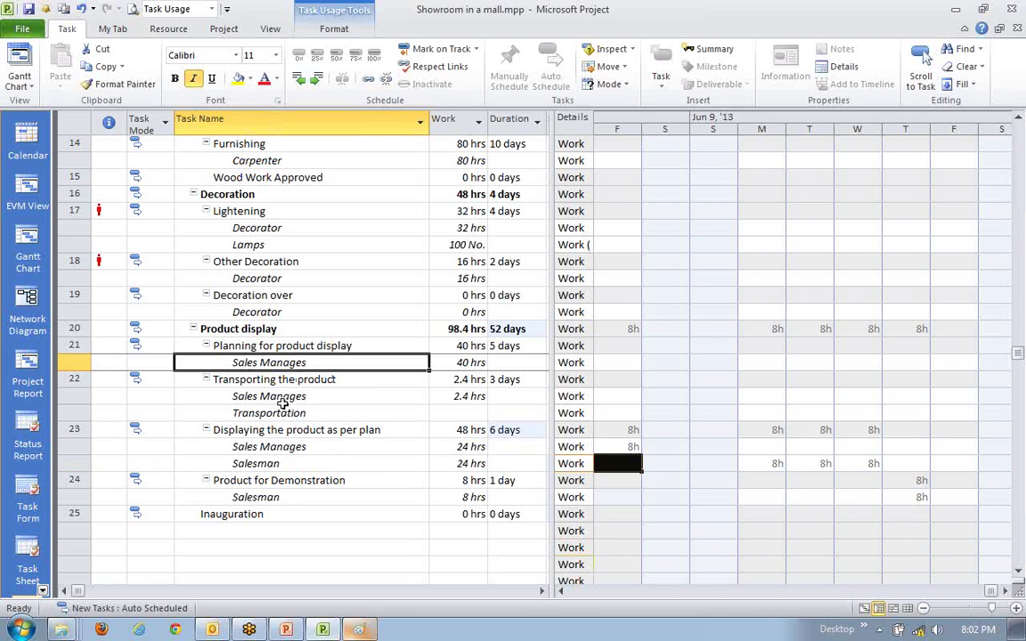
scroll(270, 393, up, 6)
scroll(222, 382, up, 2)
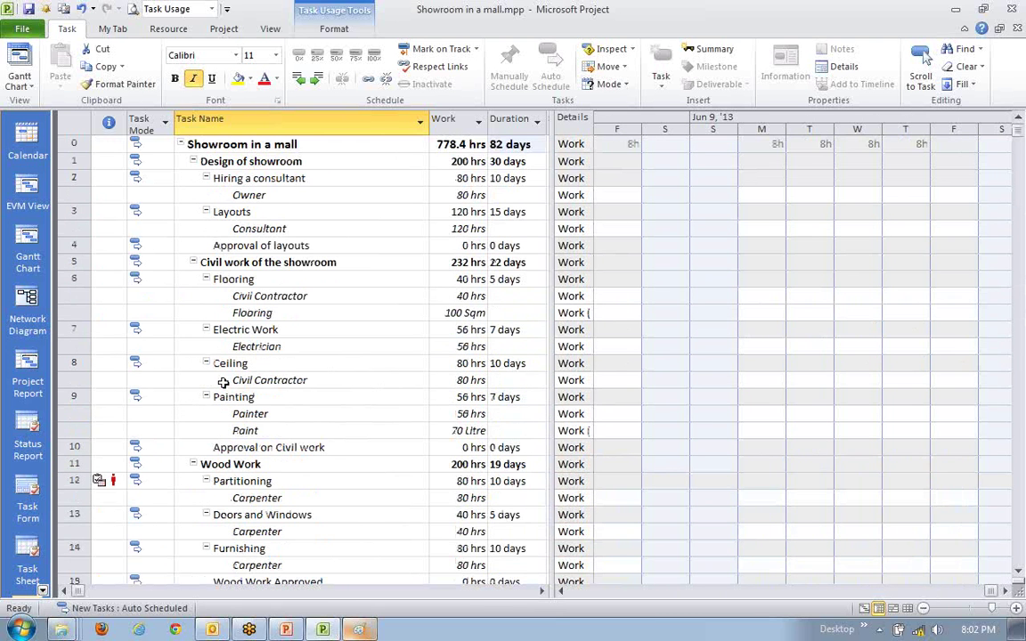
click(28, 254)
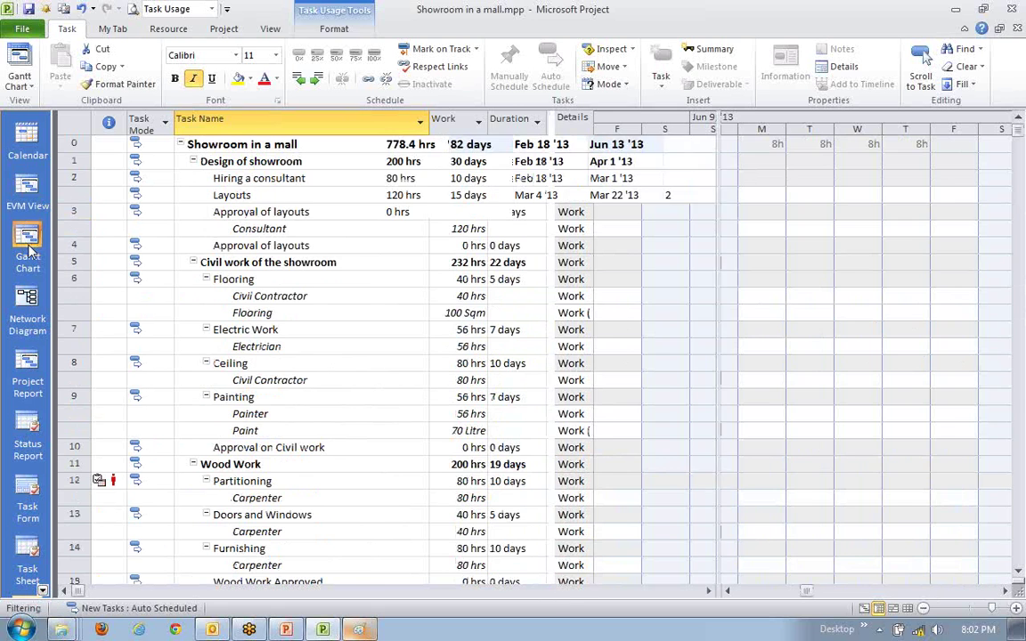
scroll(861, 523, down, 2)
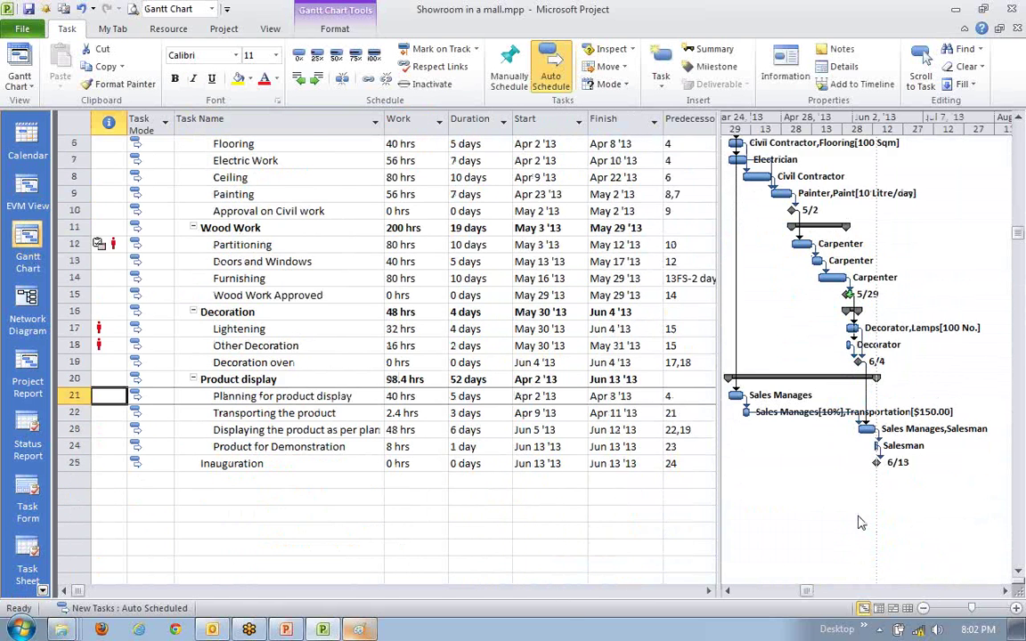
scroll(861, 522, up, 2)
- Review the complete schedule and its Gantt bars from Design of showroom to Inauguration
click(266, 313)
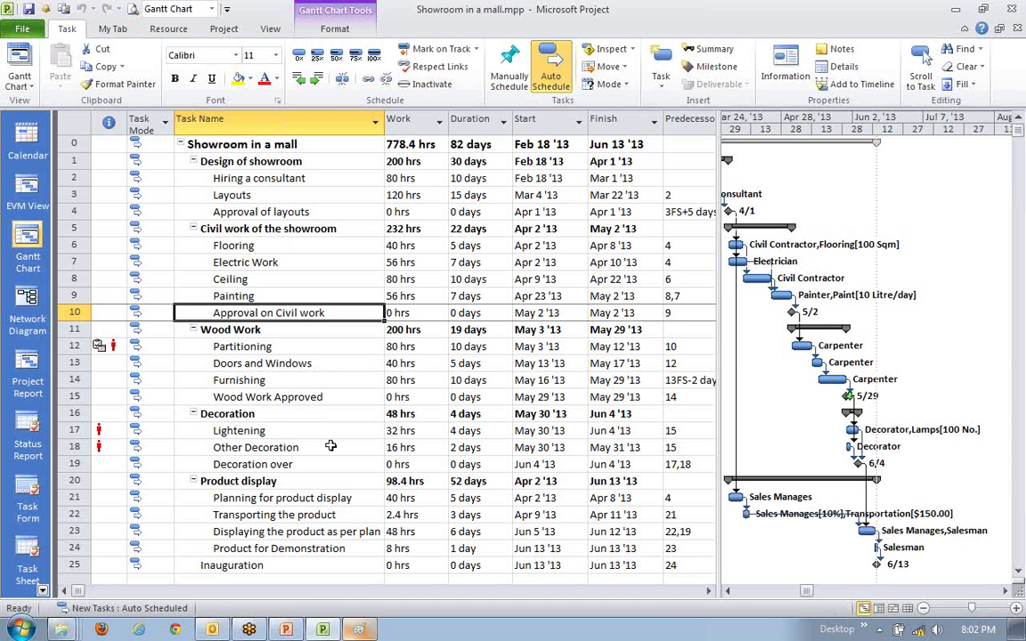
scroll(326, 374, down, 1)
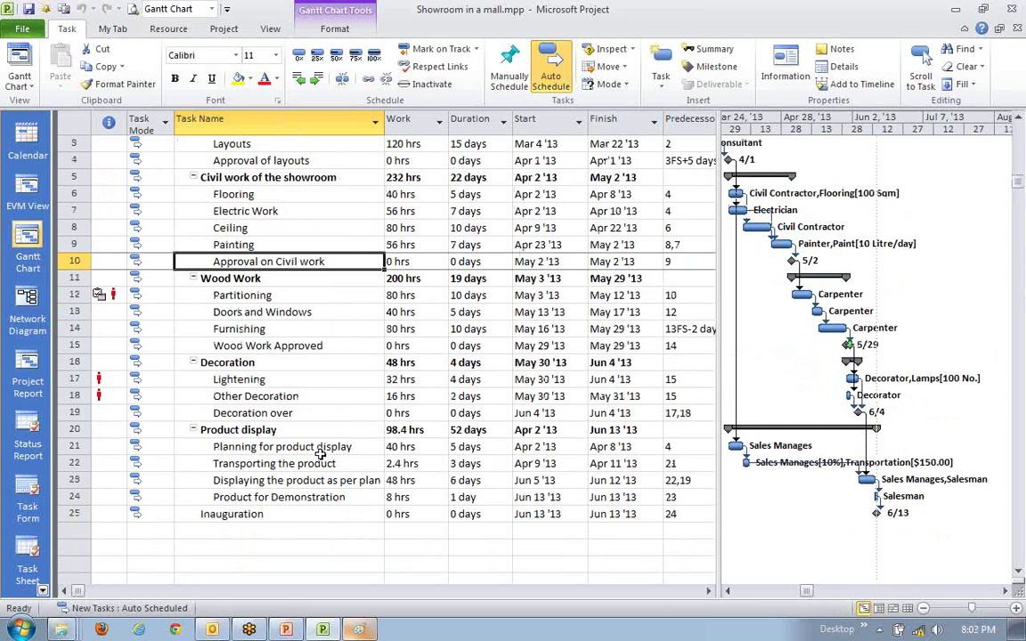
scroll(203, 366, up, 1)
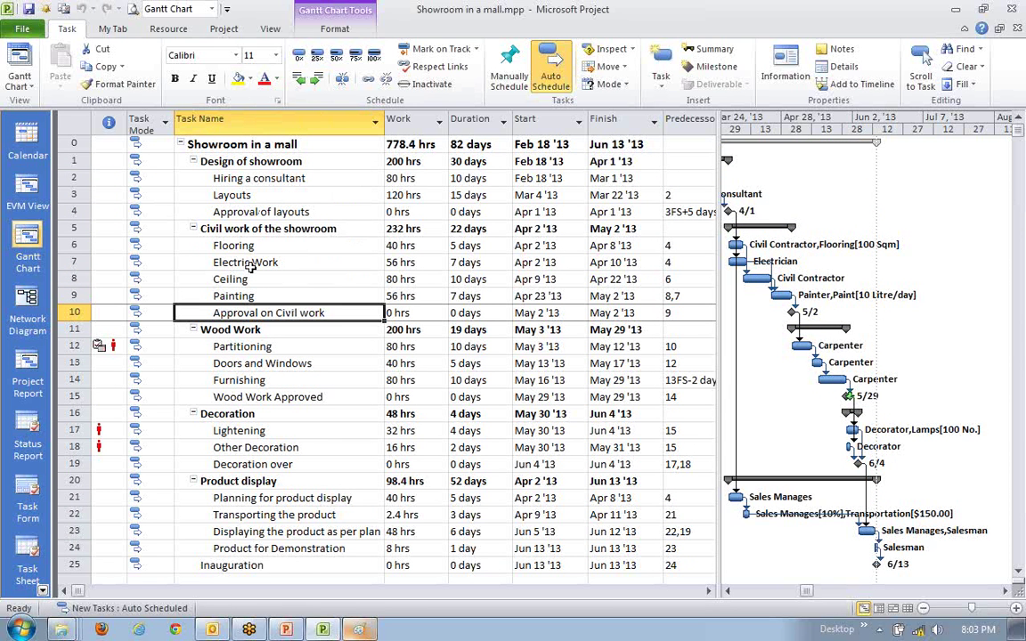
click(728, 590)
click(727, 590)
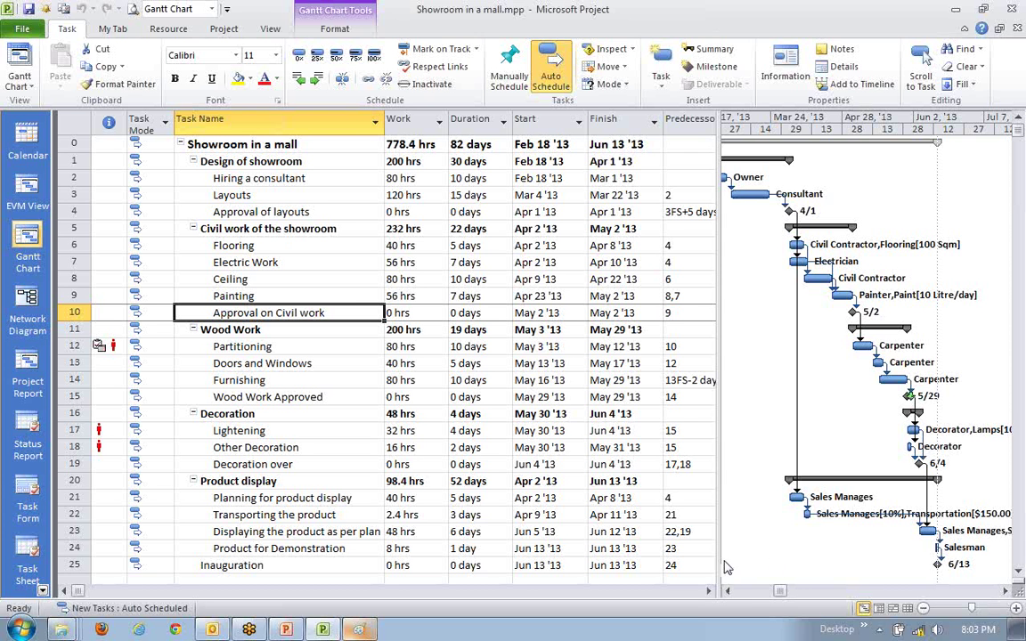
scroll(267, 182, down, 5)
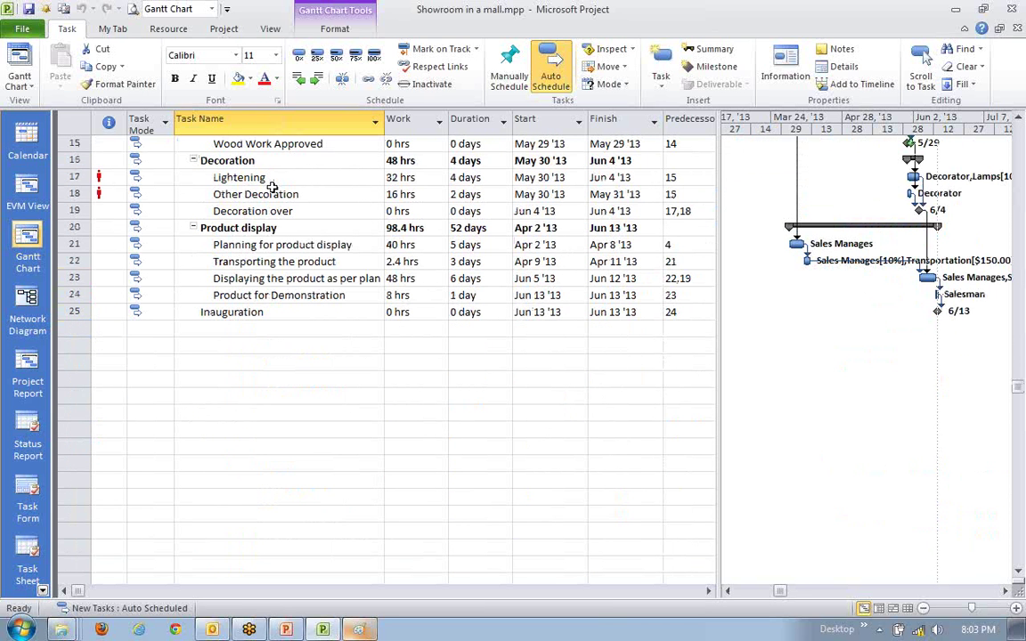
scroll(272, 186, up, 5)
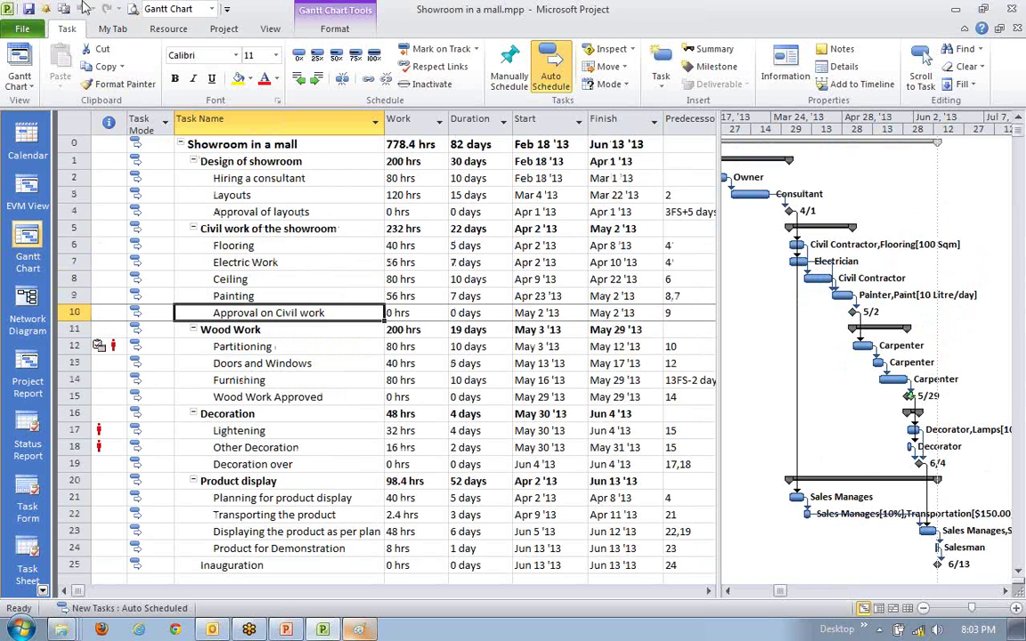
- Look over the task list from Design of showroom to Inauguration and highlight all of its task names
click(204, 161)
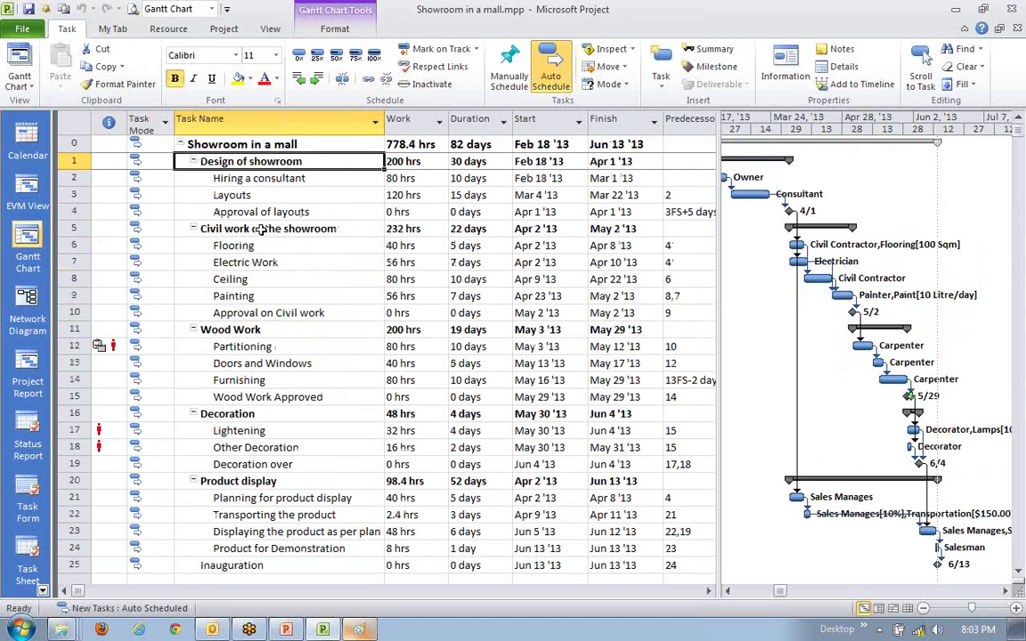
scroll(261, 230, down, 3)
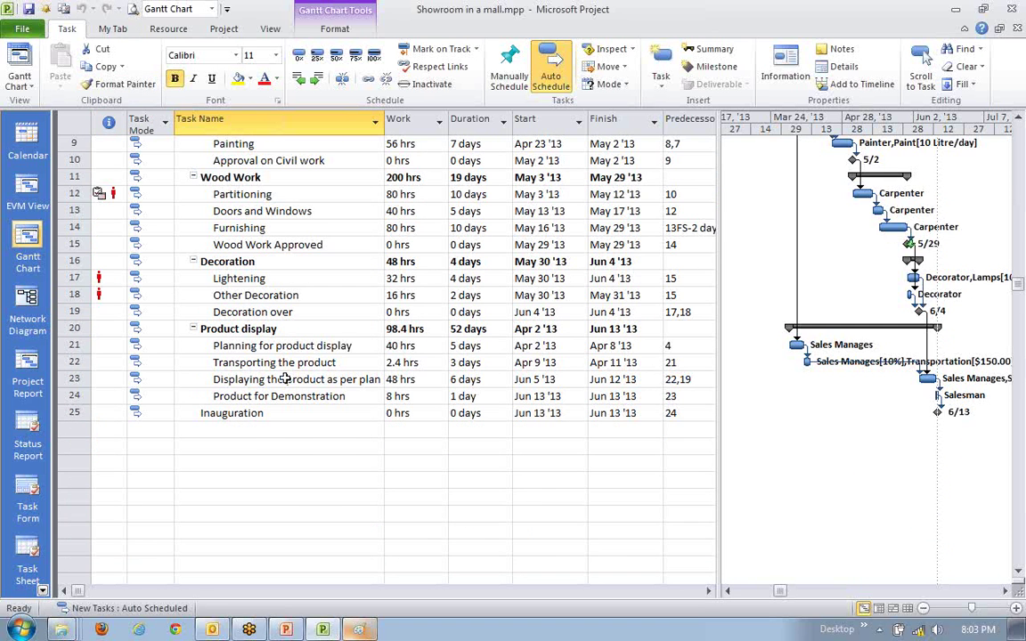
click(263, 429)
scroll(268, 505, up, 3)
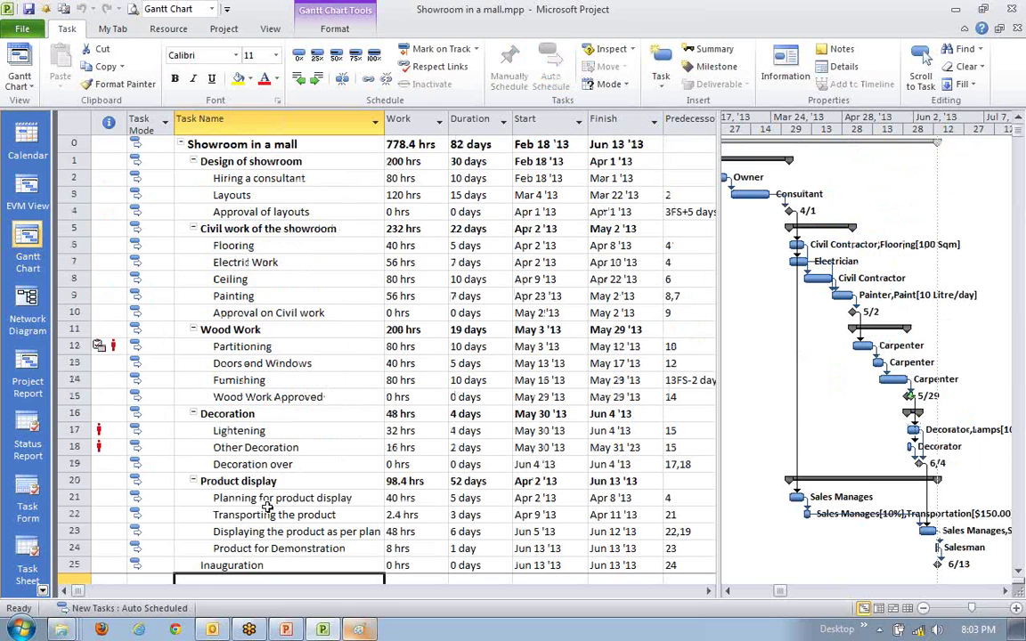
click(244, 330)
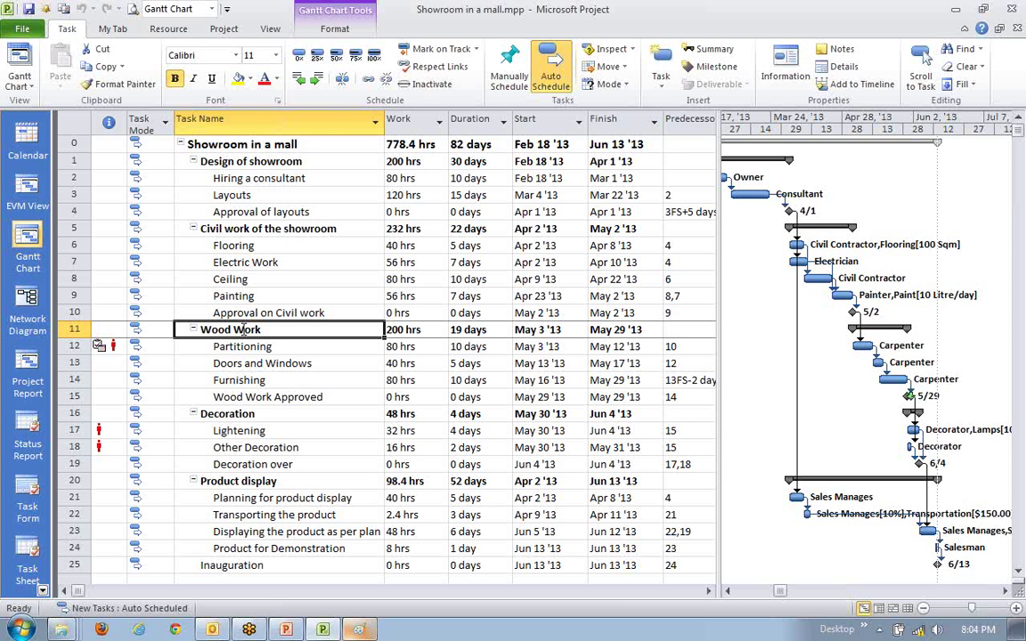
scroll(246, 330, down, 2)
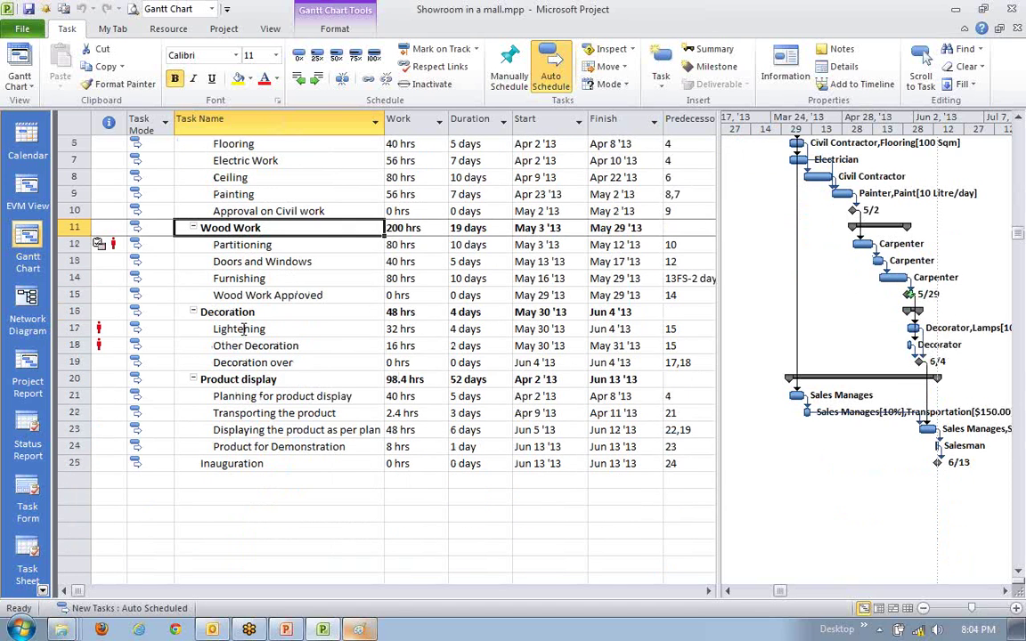
scroll(243, 329, up, 2)
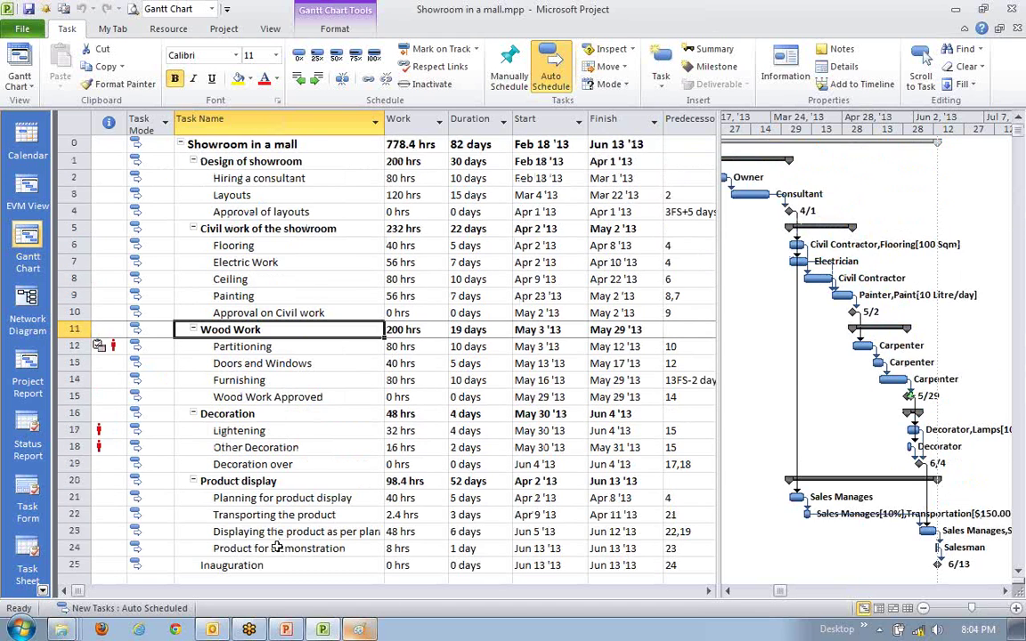
scroll(288, 542, down, 1)
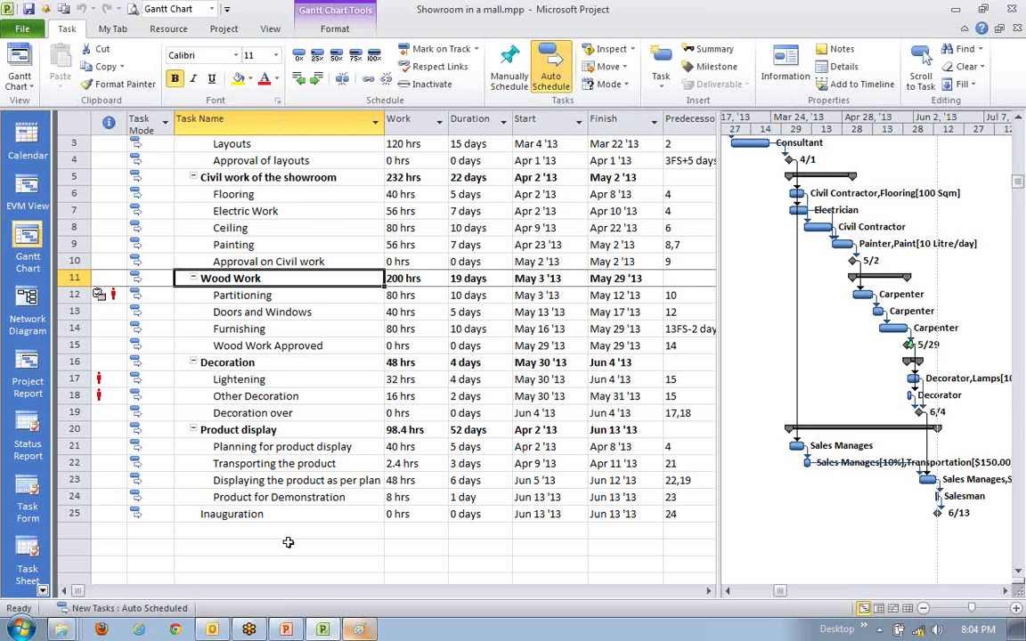
scroll(240, 445, up, 1)
click(272, 164)
drag(281, 183, 328, 561)
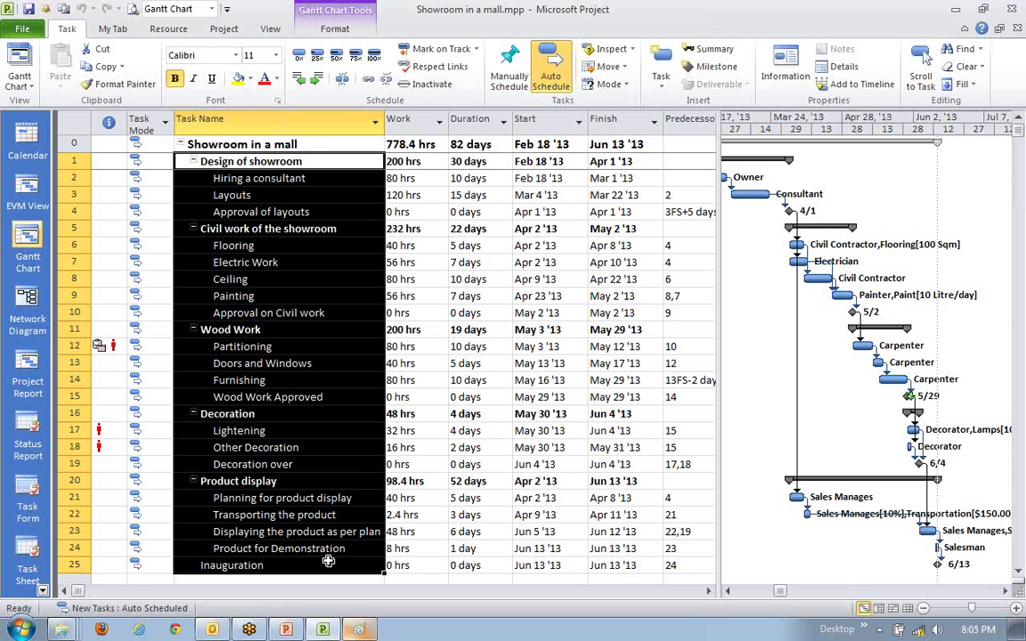
click(289, 296)
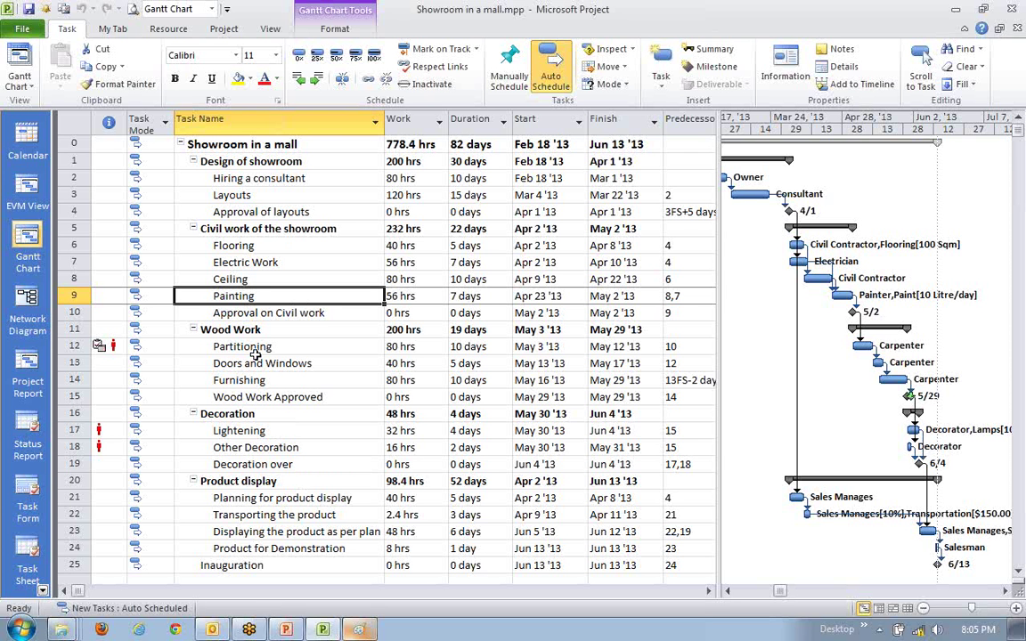
click(269, 432)
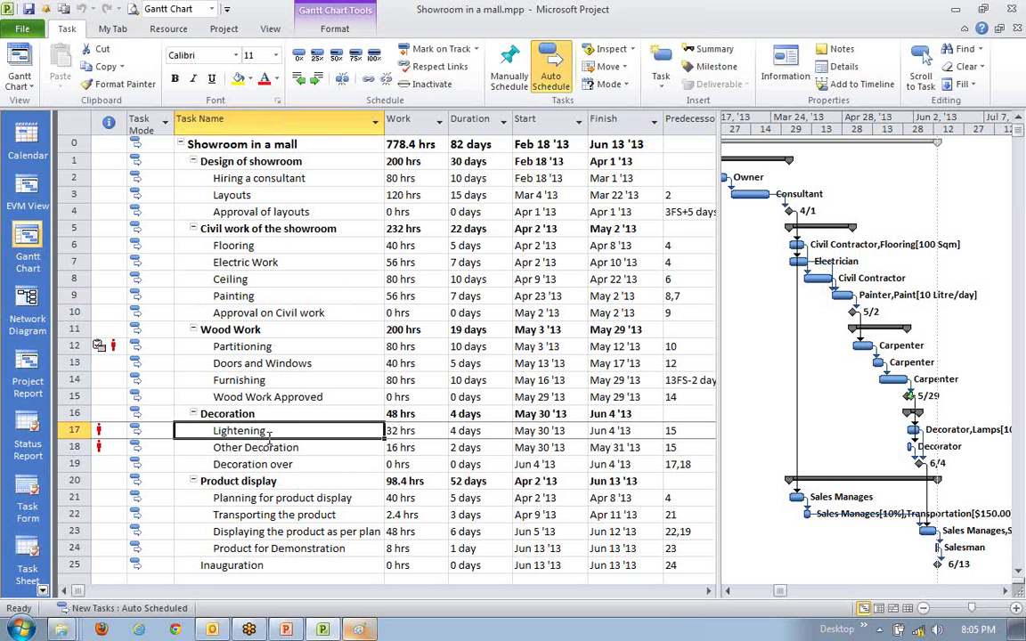
scroll(269, 432, down, 3)
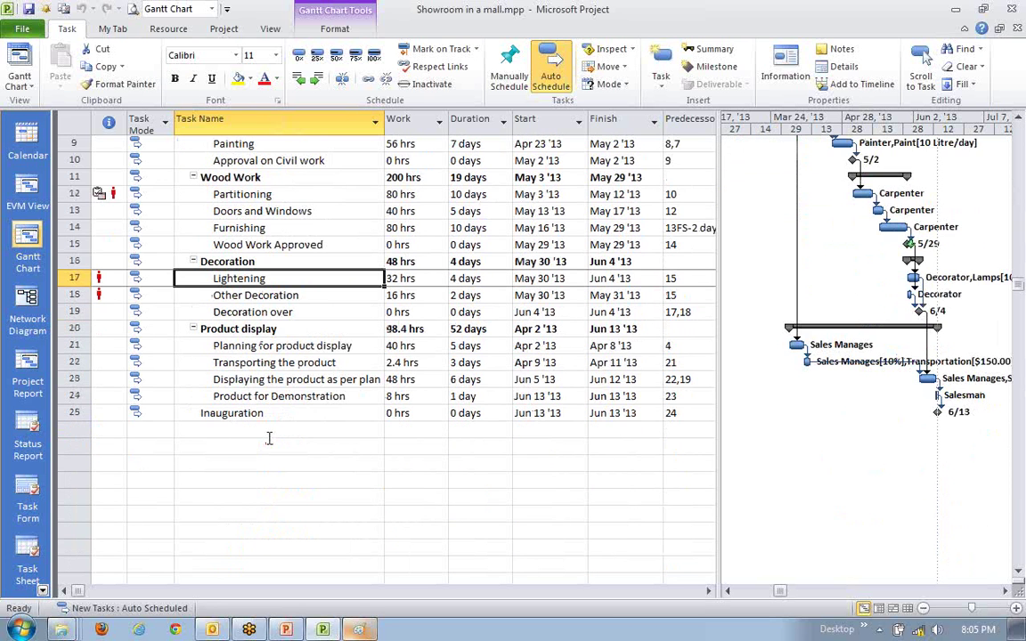
scroll(269, 432, up, 3)
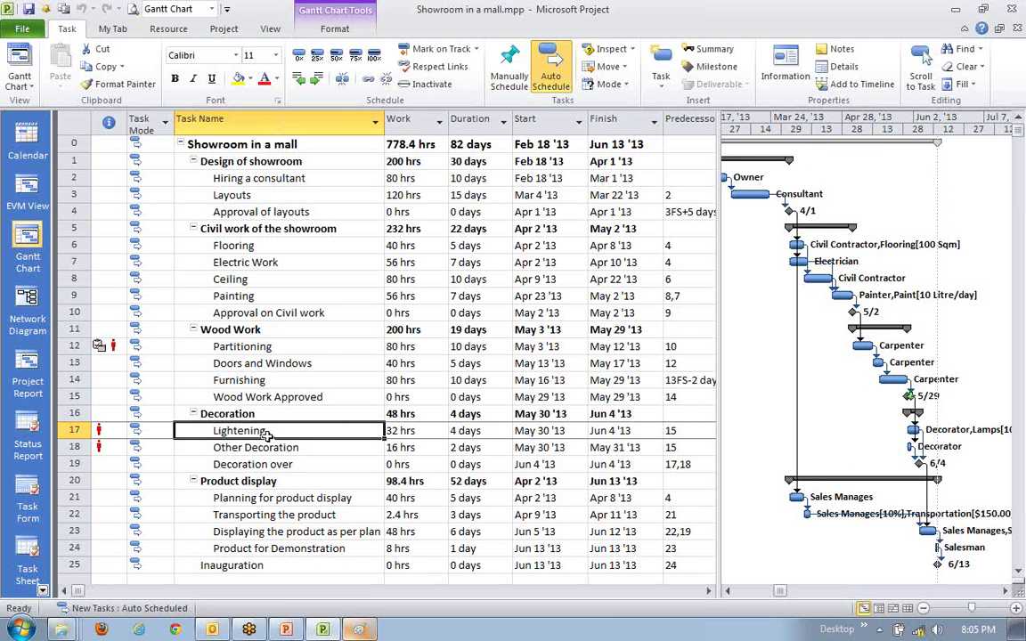
scroll(268, 434, down, 1)
click(278, 531)
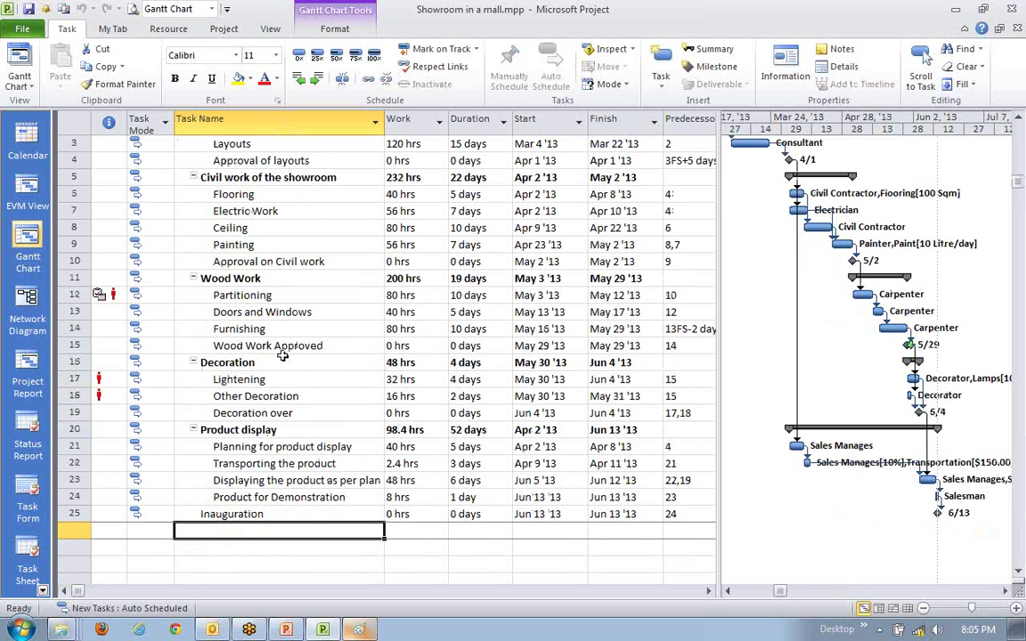
scroll(281, 356, up, 1)
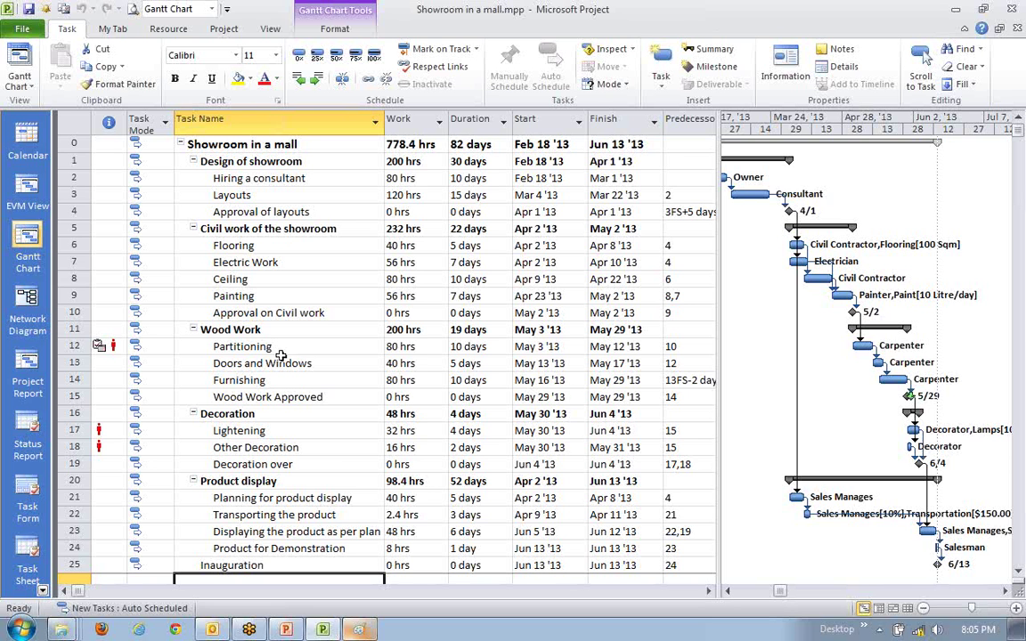
click(218, 278)
scroll(263, 392, down, 2)
scroll(266, 468, up, 2)
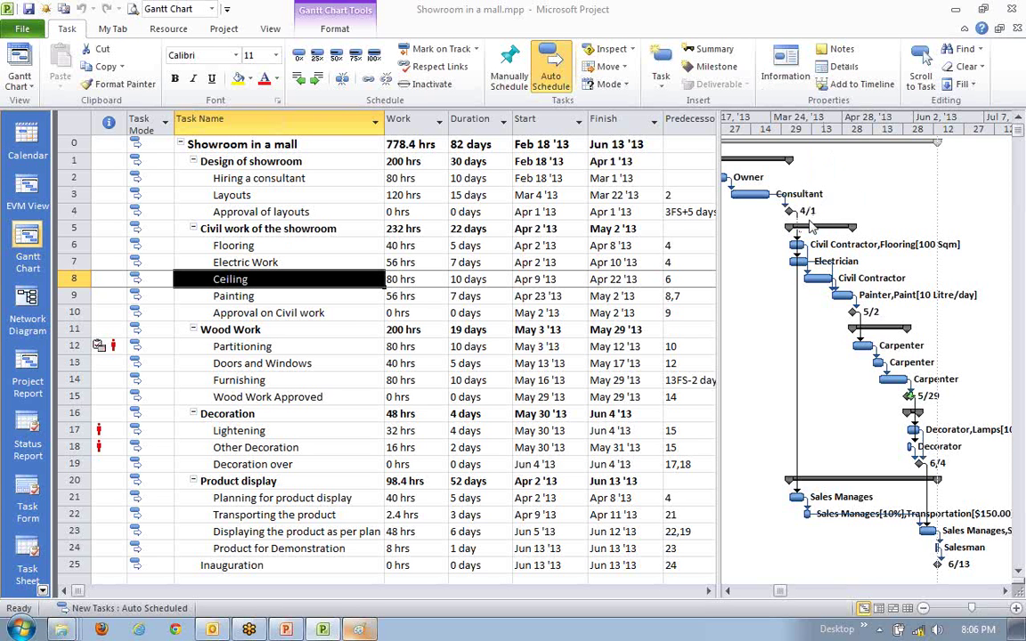
click(718, 221)
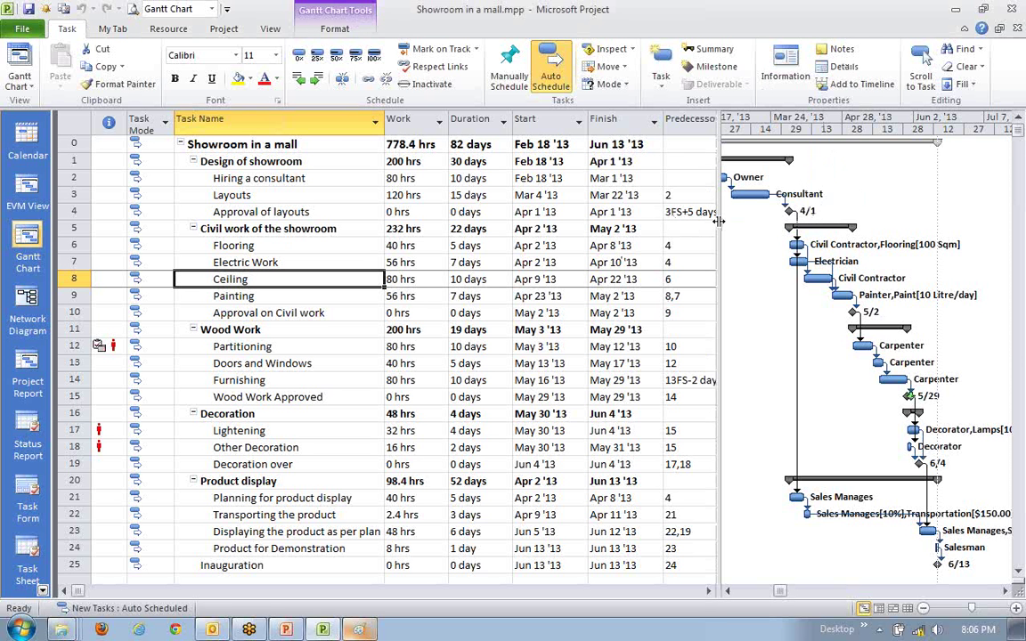
click(286, 316)
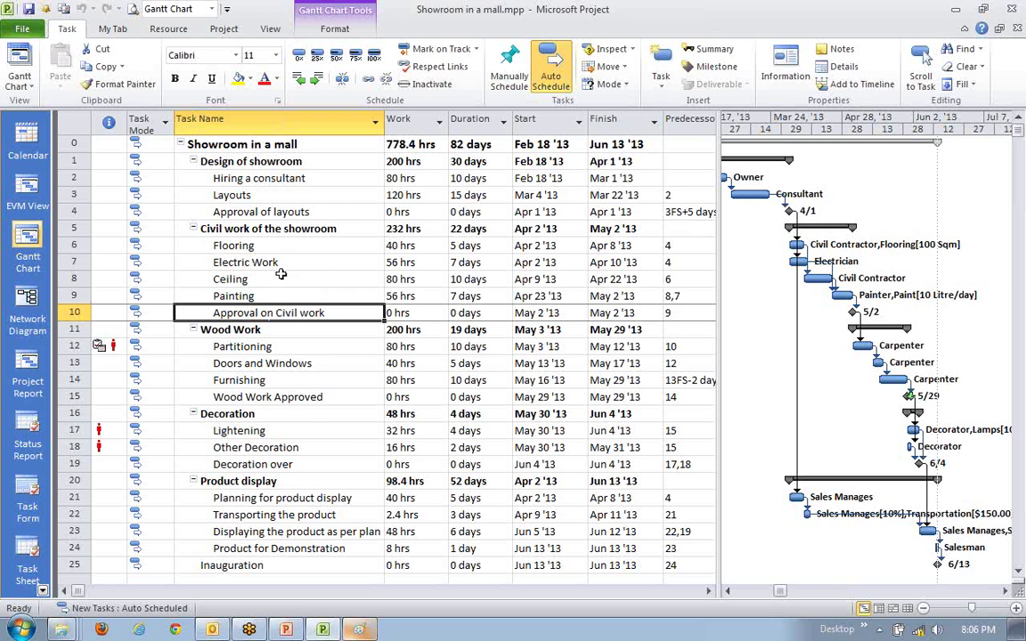
click(253, 262)
scroll(274, 428, down, 4)
scroll(274, 428, up, 4)
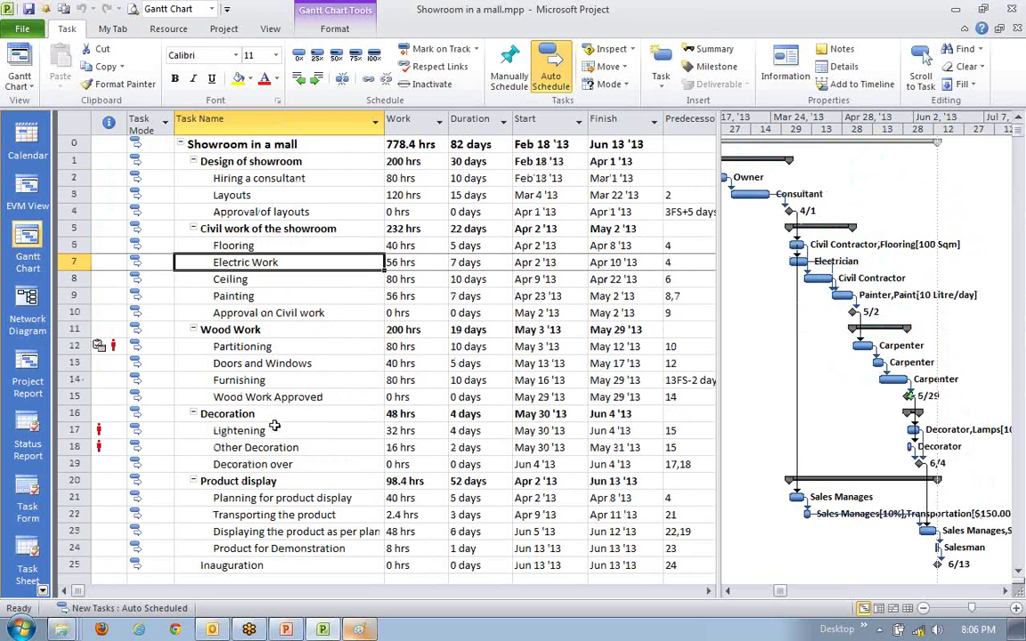
scroll(307, 403, down, 2)
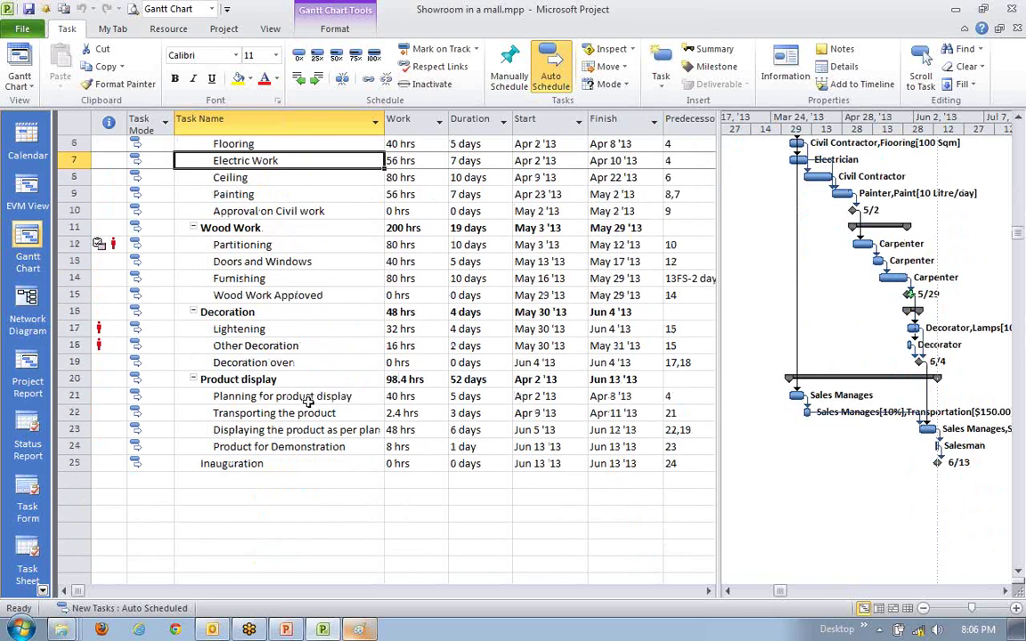
- Insert a recurring task in the blank row below Inauguration, named Team Meeting with a duration of 1h
click(260, 481)
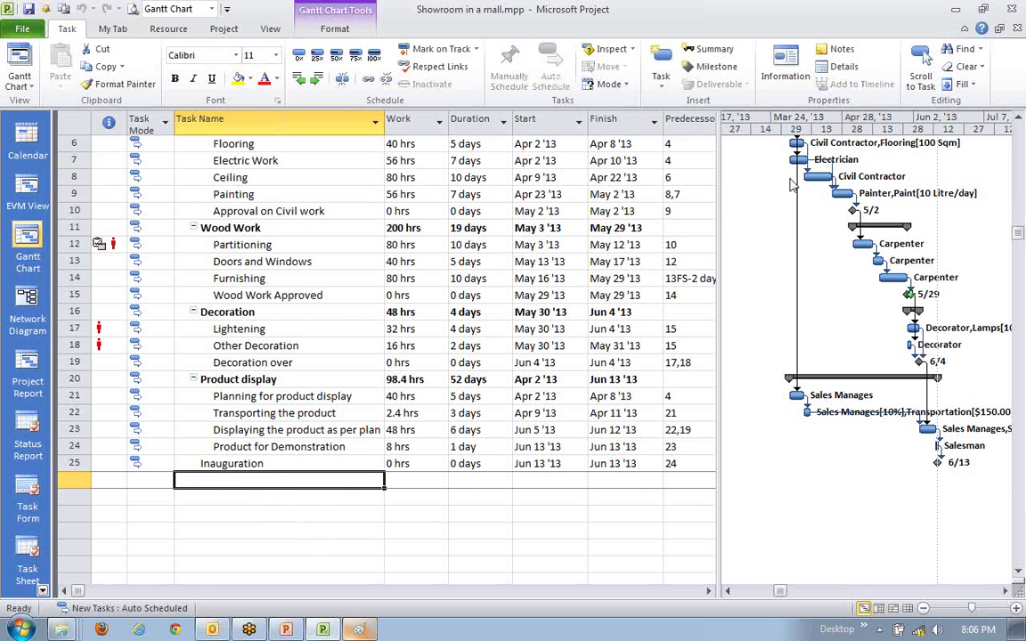
scroll(628, 132, up, 2)
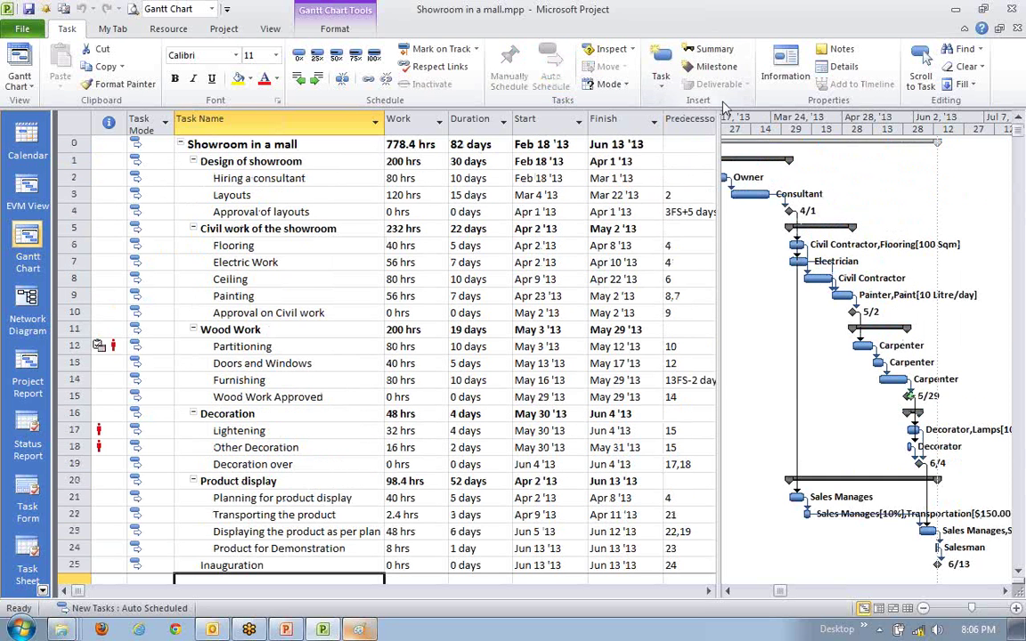
scroll(726, 104, down, 1)
scroll(289, 423, down, 1)
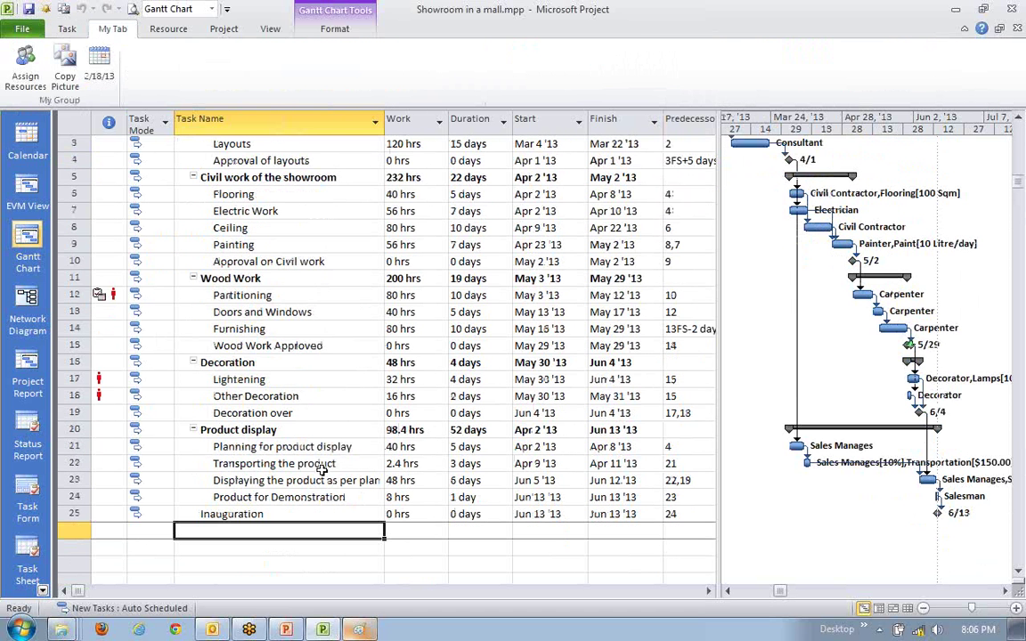
click(67, 28)
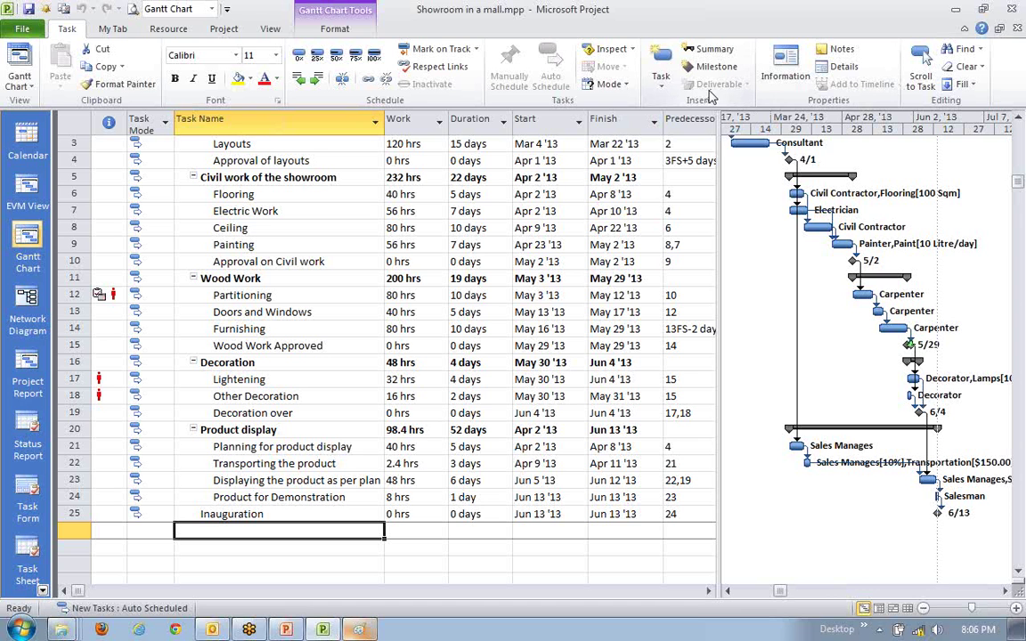
click(661, 89)
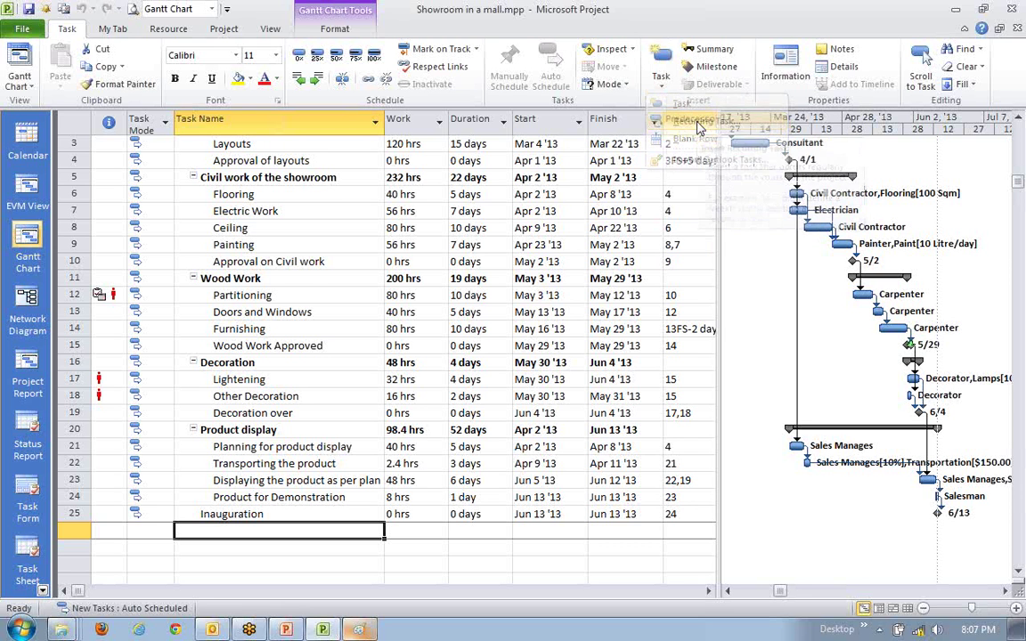
click(699, 127)
drag(619, 137, 613, 160)
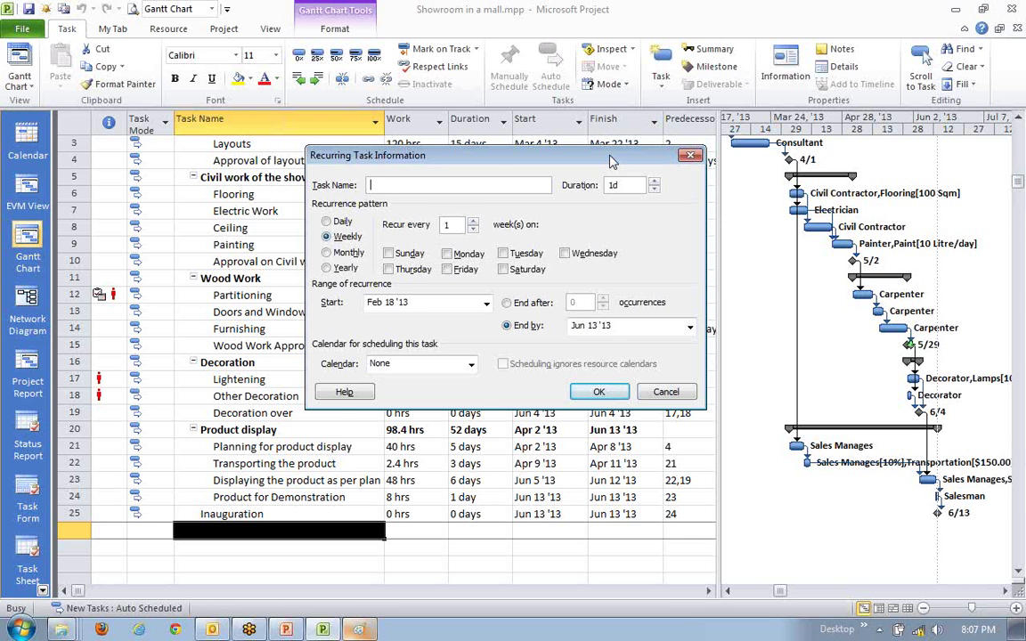
text(Team Meeting)
key(Tab)
text(2h)
key(BackSpace)
key(BackSpace)
text(1h)
key(Tab)
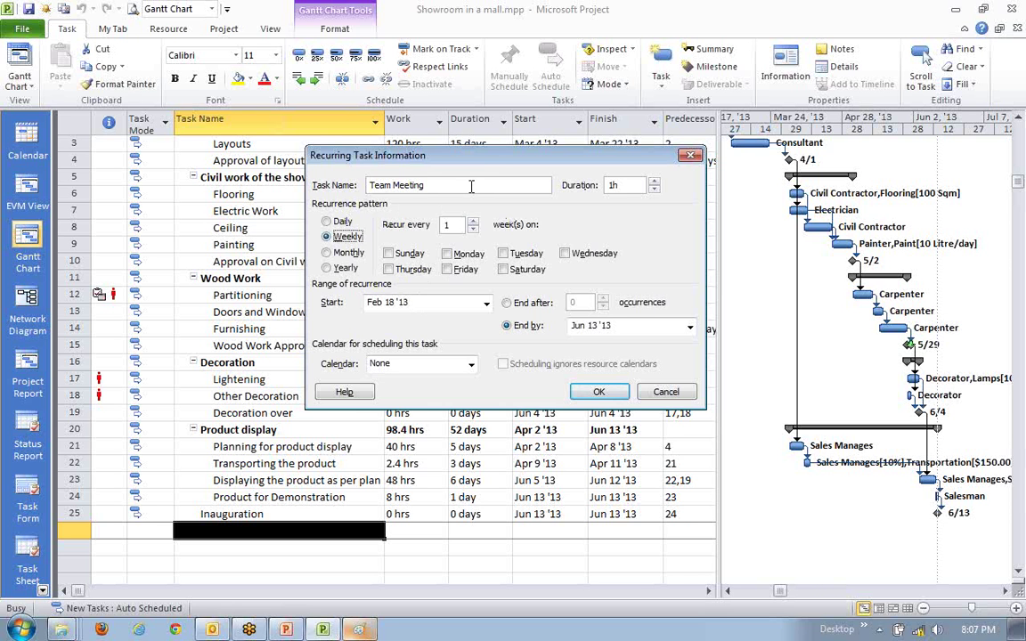
drag(479, 165, 527, 222)
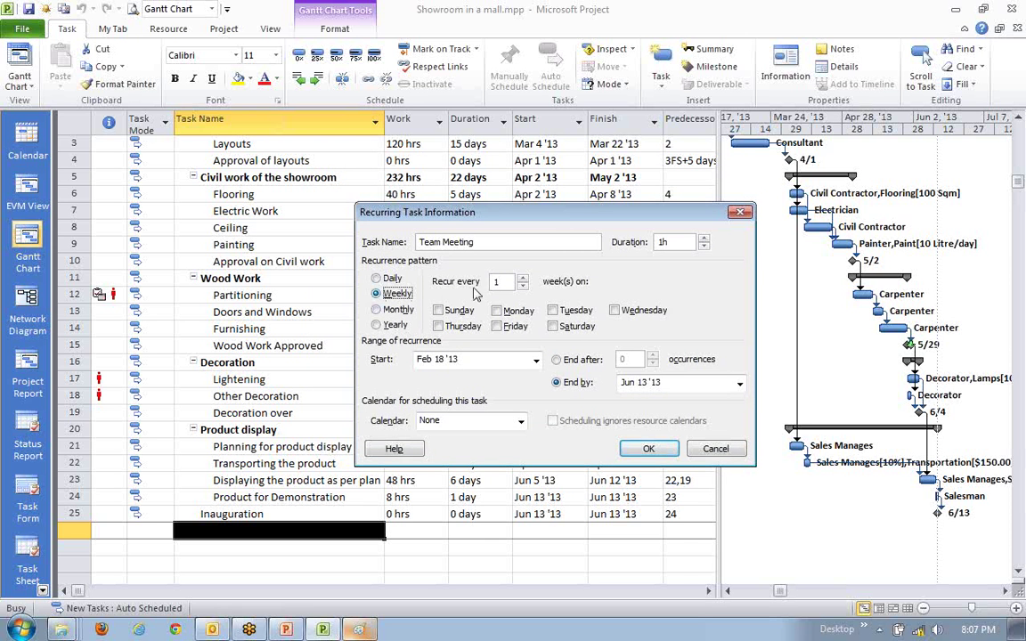
click(523, 278)
click(522, 285)
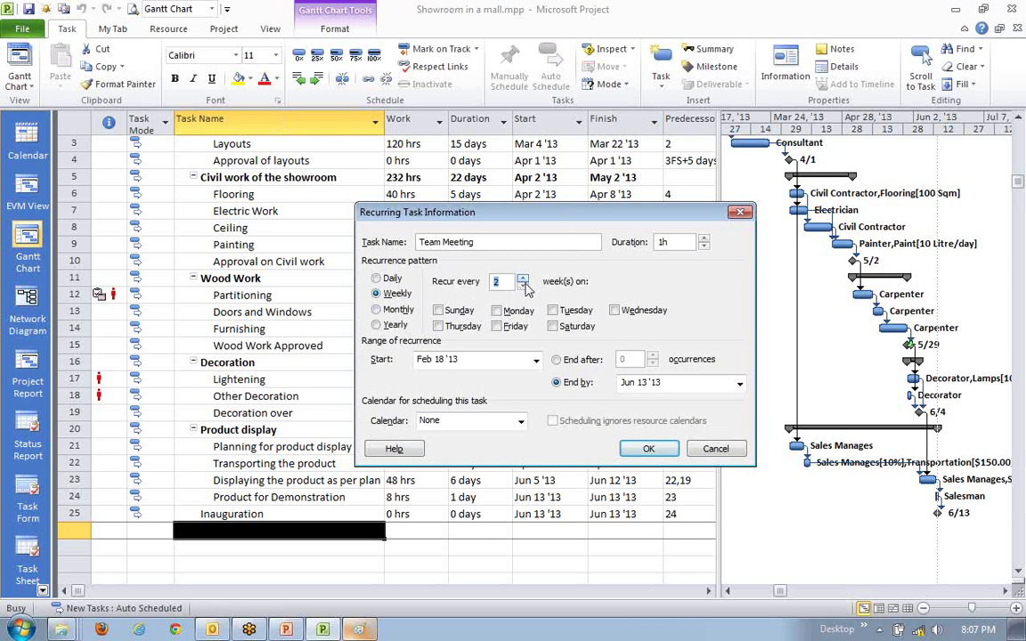
click(398, 310)
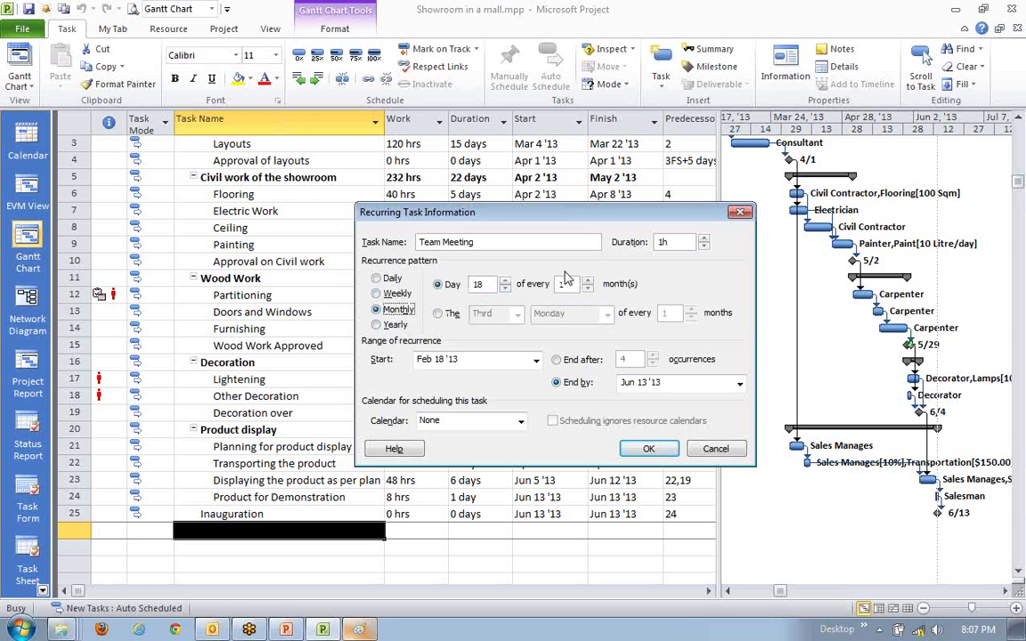
click(445, 313)
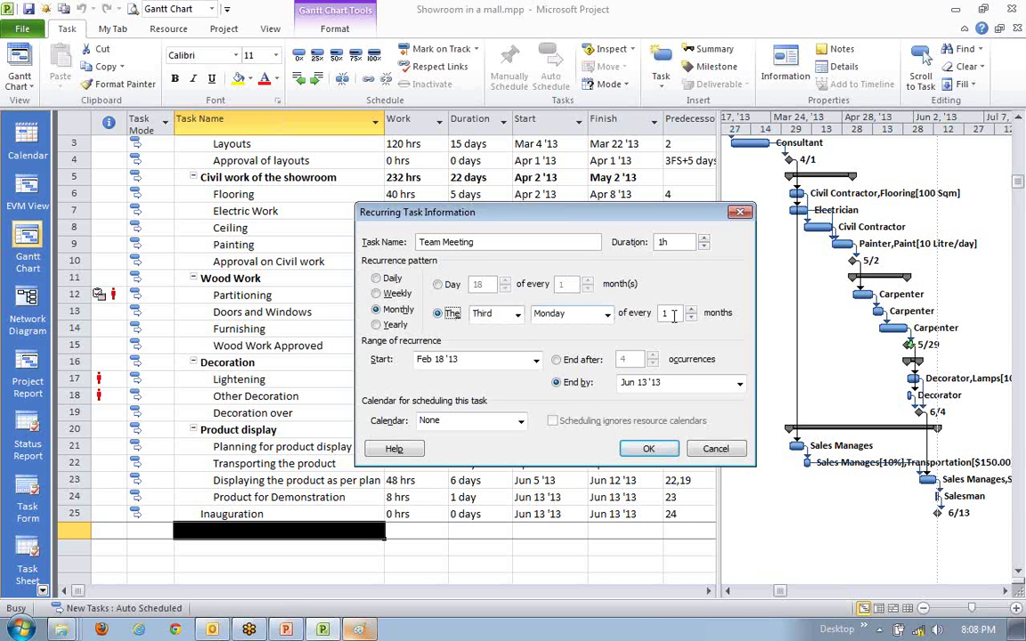
- Set Team Meeting to a weekly pattern recurring every 2 weeks on Friday and add it to the schedule
click(392, 297)
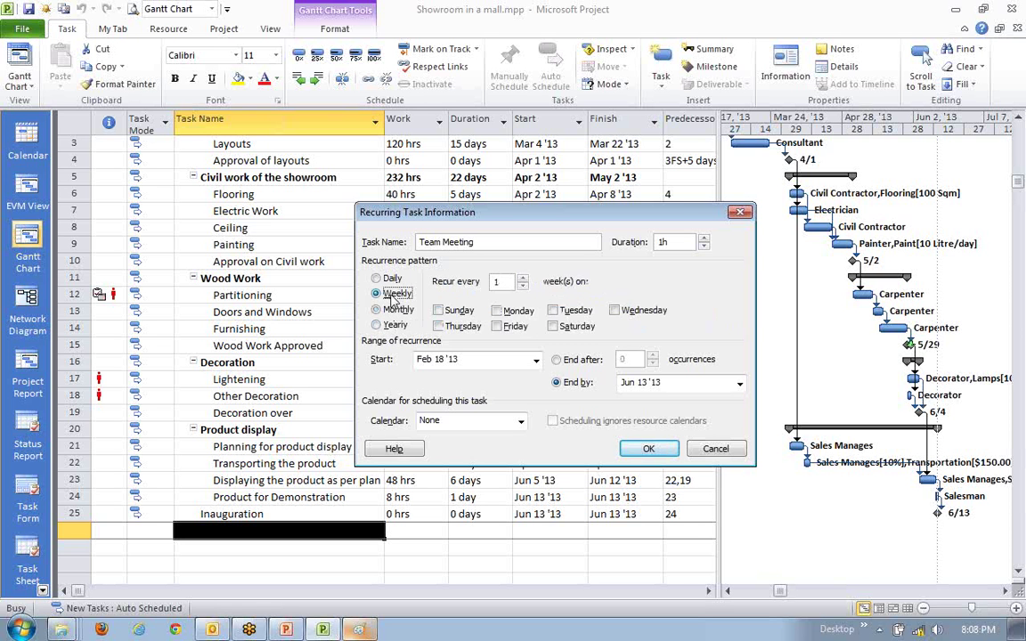
click(523, 279)
click(496, 327)
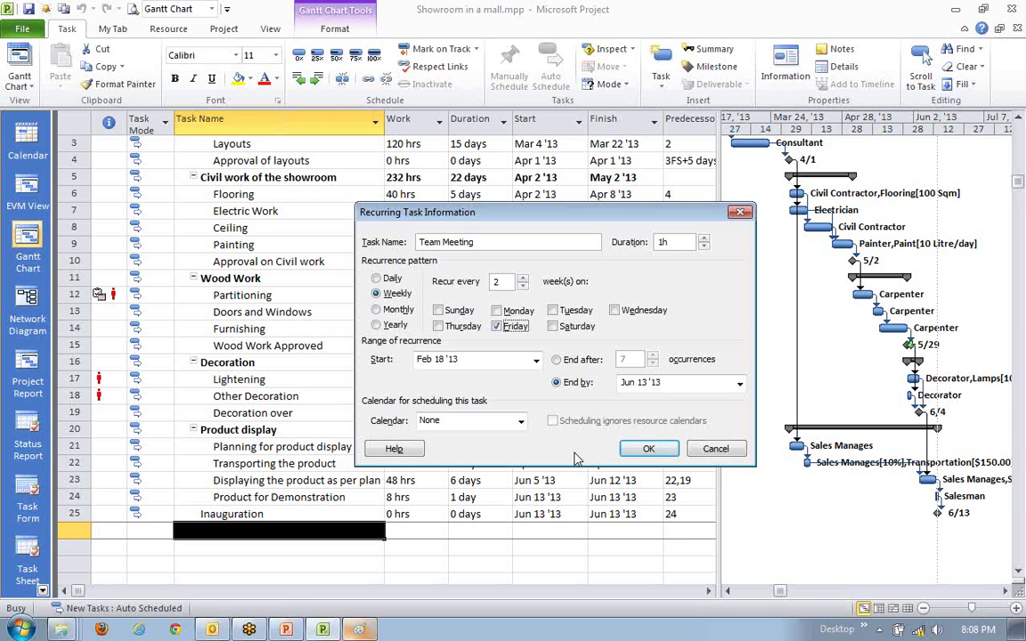
click(616, 310)
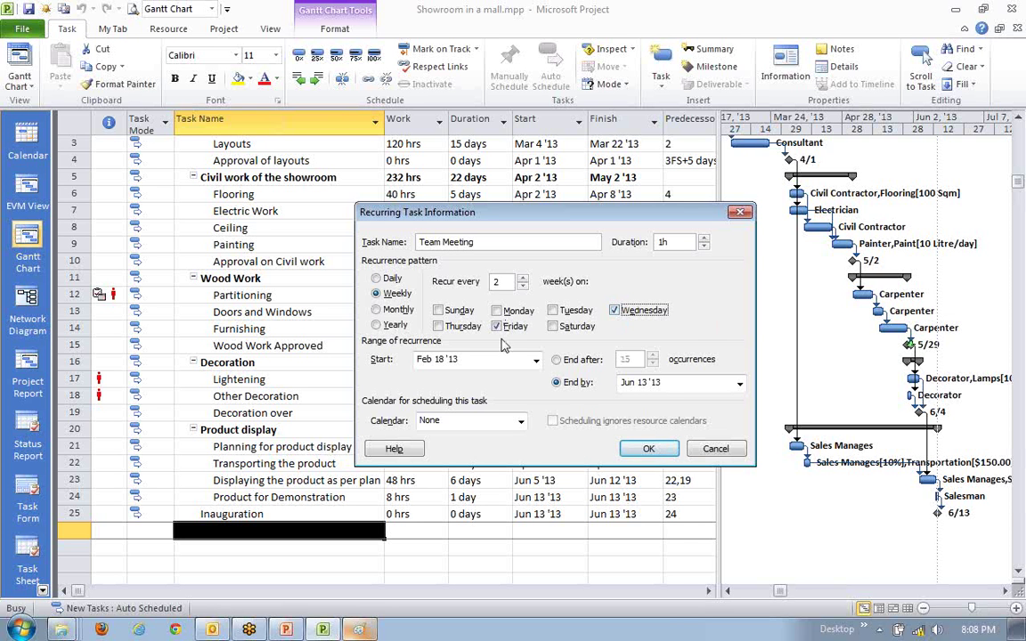
click(658, 312)
click(489, 244)
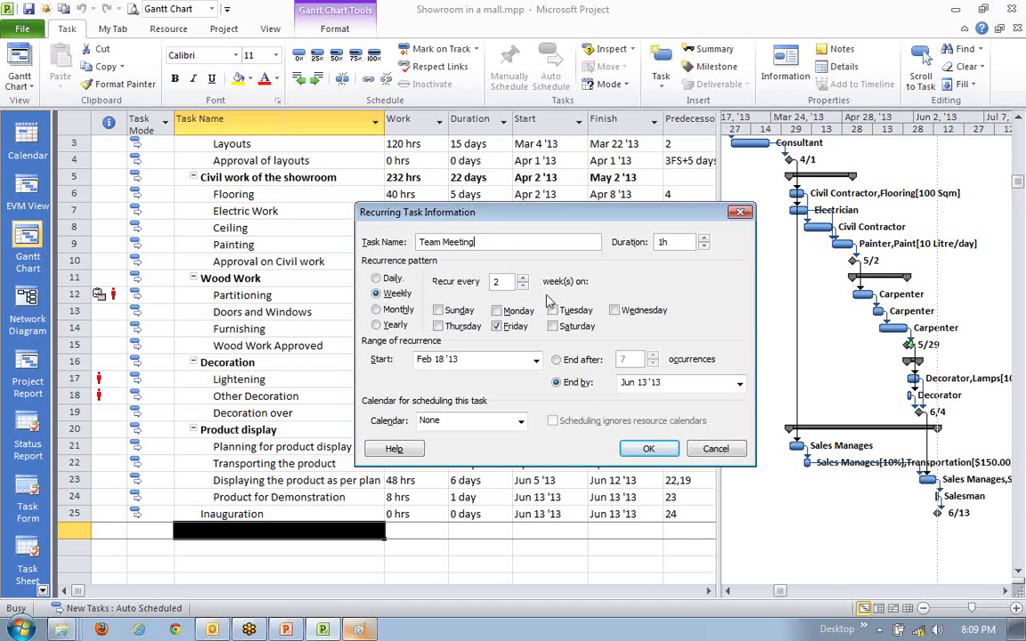
click(664, 452)
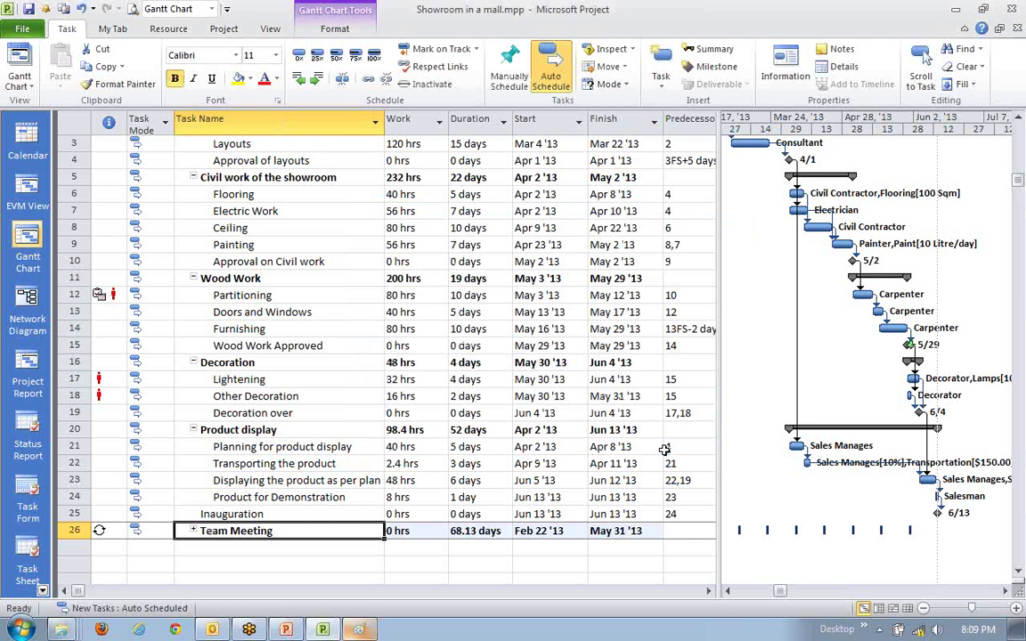
- Expand the Team Meeting recurring task and highlight its occurrences, Team Meeting 1 to Team Meeting 8
scroll(445, 401, down, 4)
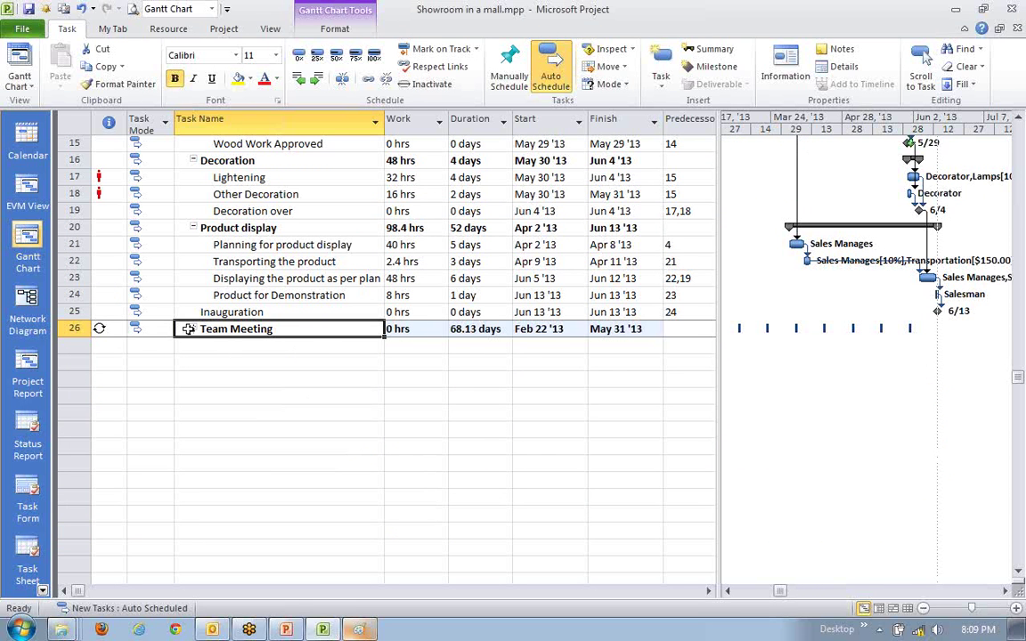
click(194, 330)
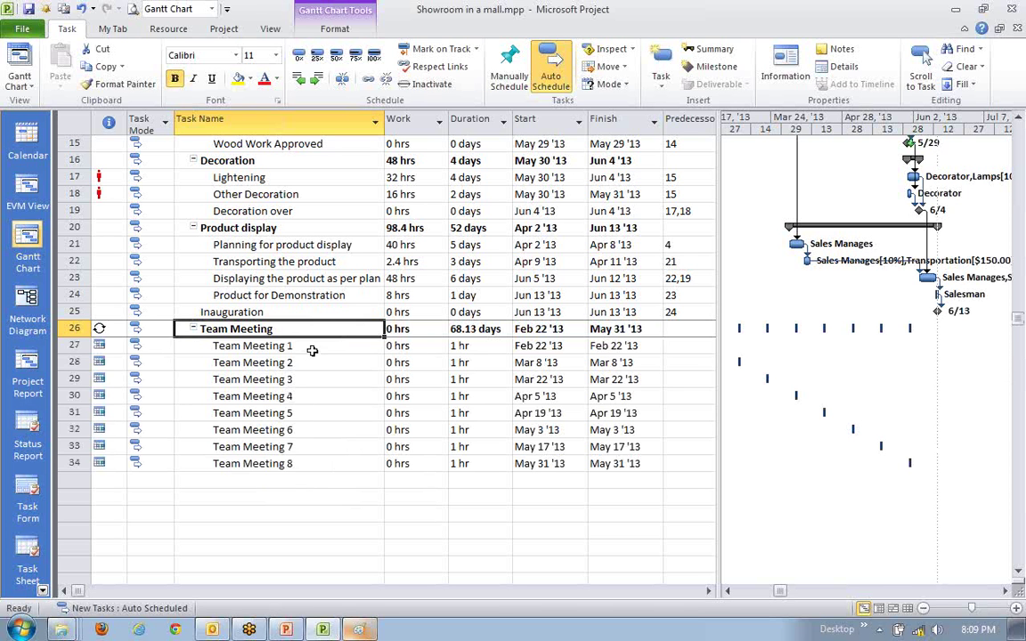
drag(316, 345, 293, 460)
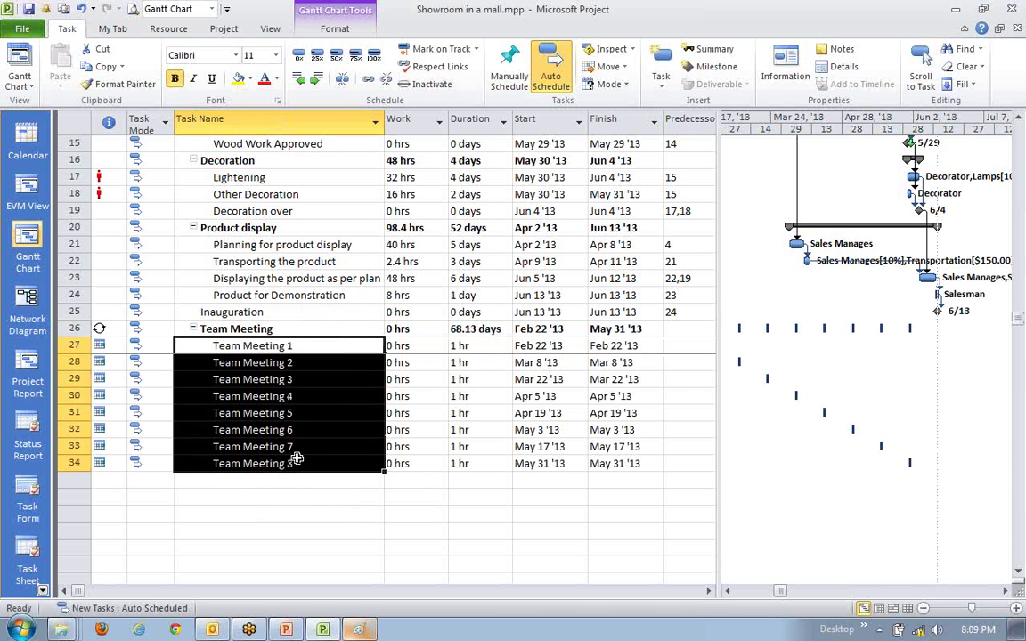
click(283, 545)
- Check Team Meeting's recurrence settings without changing them, and look over its individual occurrences in the task list
double_click(256, 329)
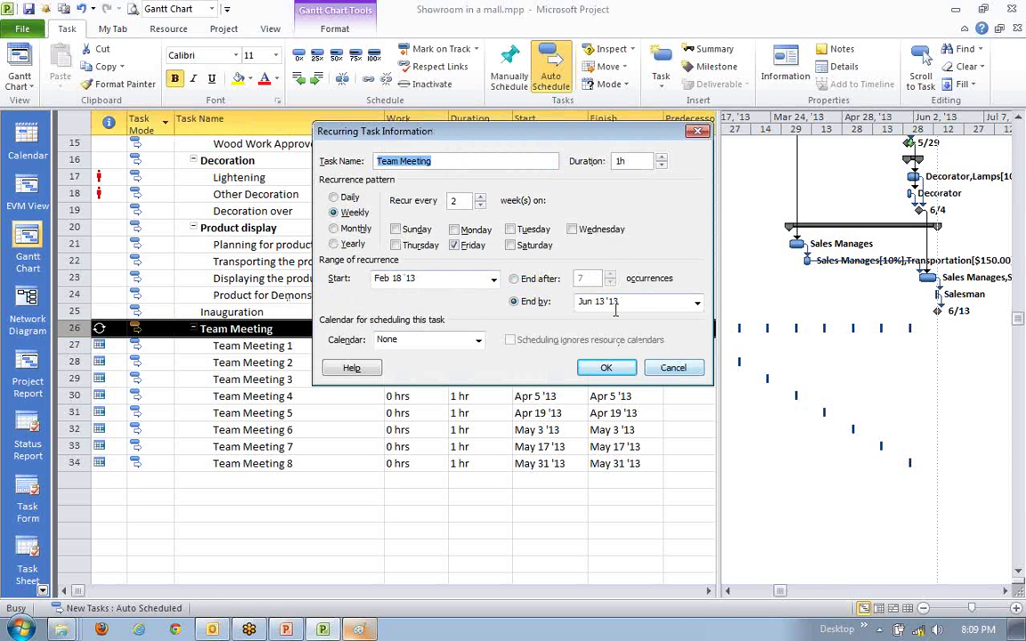
click(673, 368)
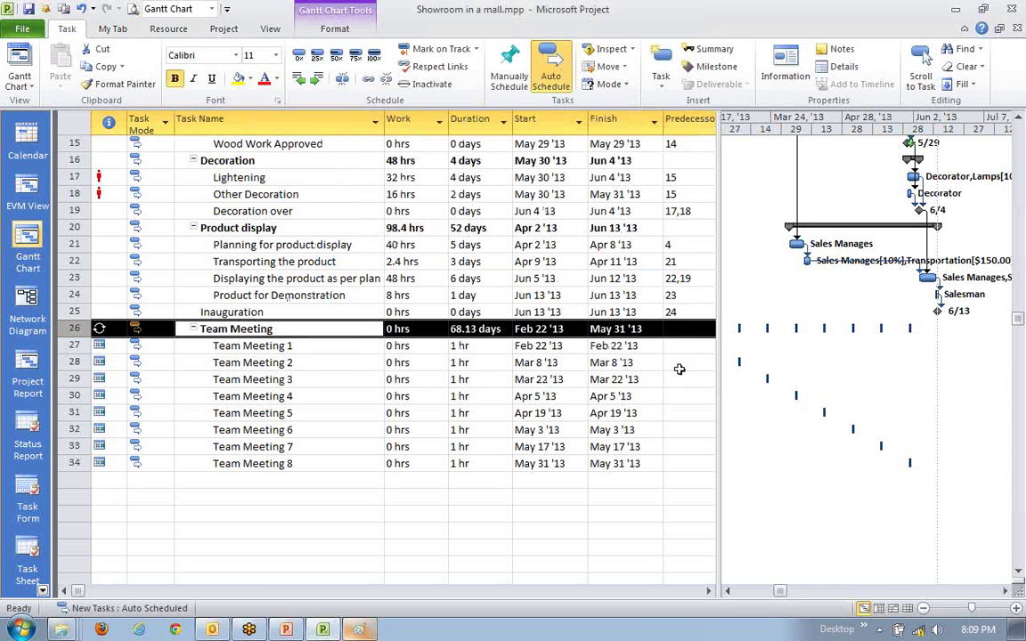
click(212, 517)
drag(274, 352, 279, 460)
click(301, 489)
click(235, 329)
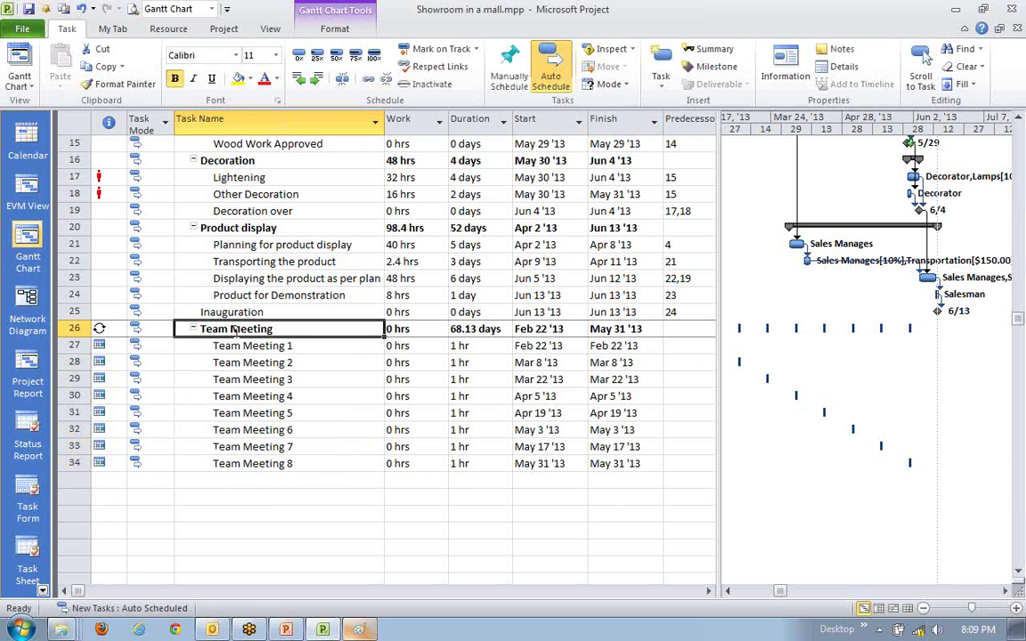
drag(298, 345, 304, 463)
click(296, 494)
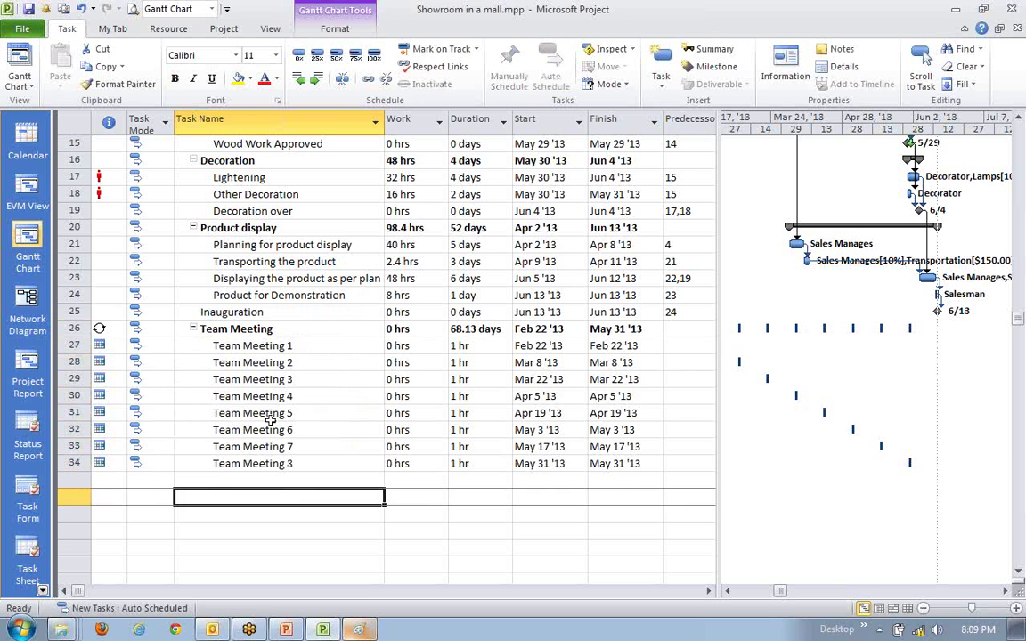
- Examine the start date of Team Meeting 1 and the indicators of all the Team Meeting occurrences
click(293, 346)
mouse_move(101, 346)
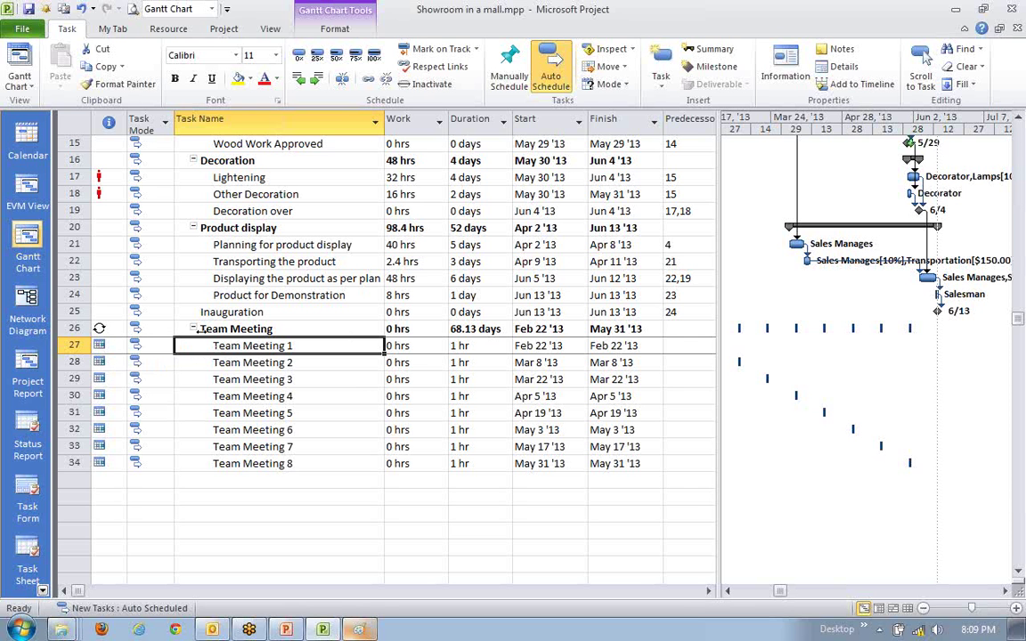
click(554, 345)
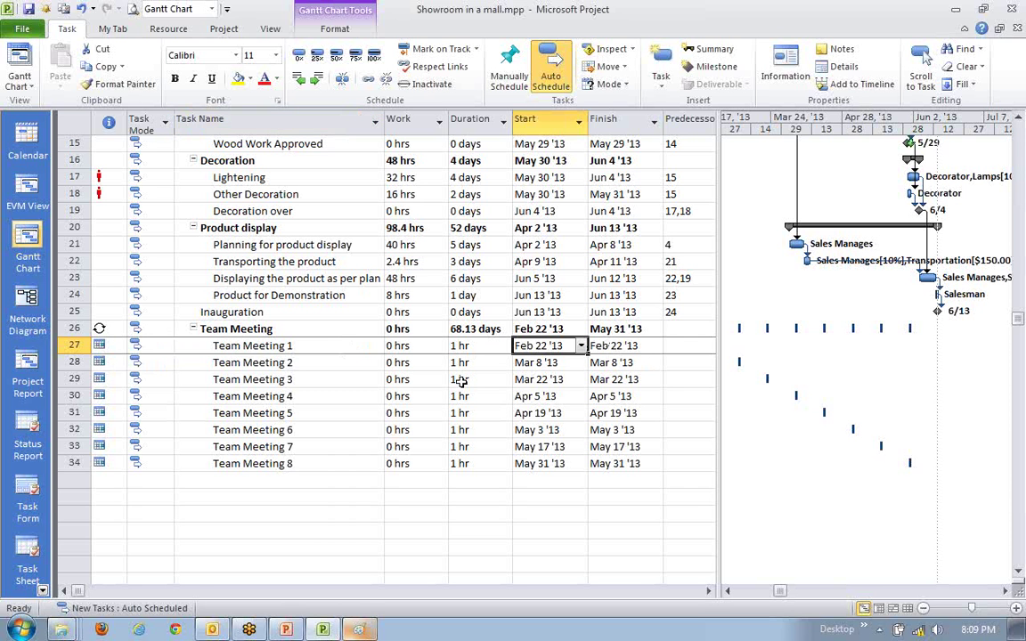
click(246, 347)
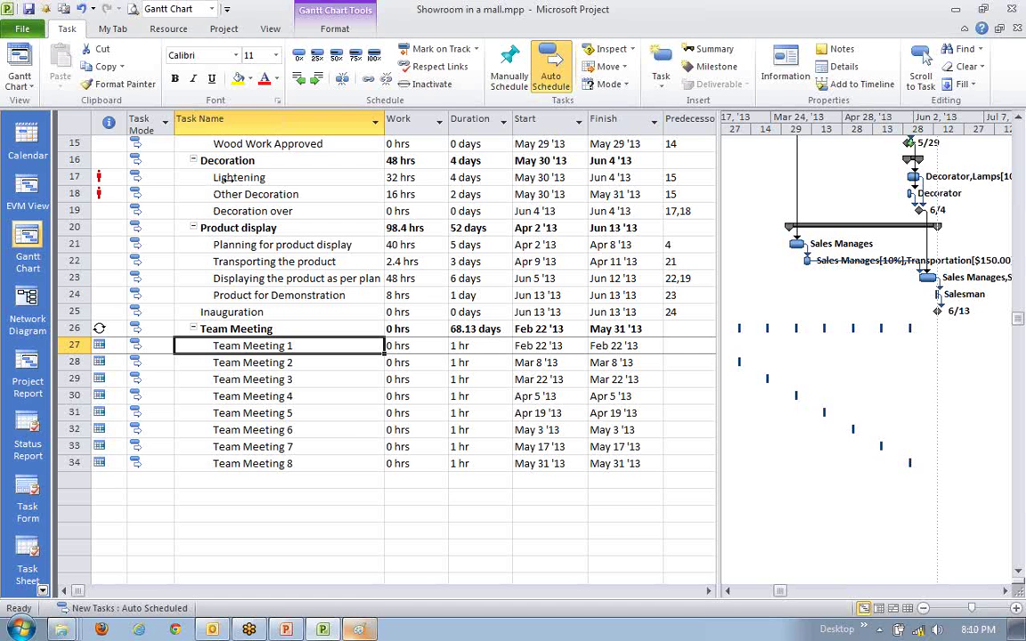
click(281, 378)
click(284, 348)
drag(110, 347, 111, 481)
click(241, 460)
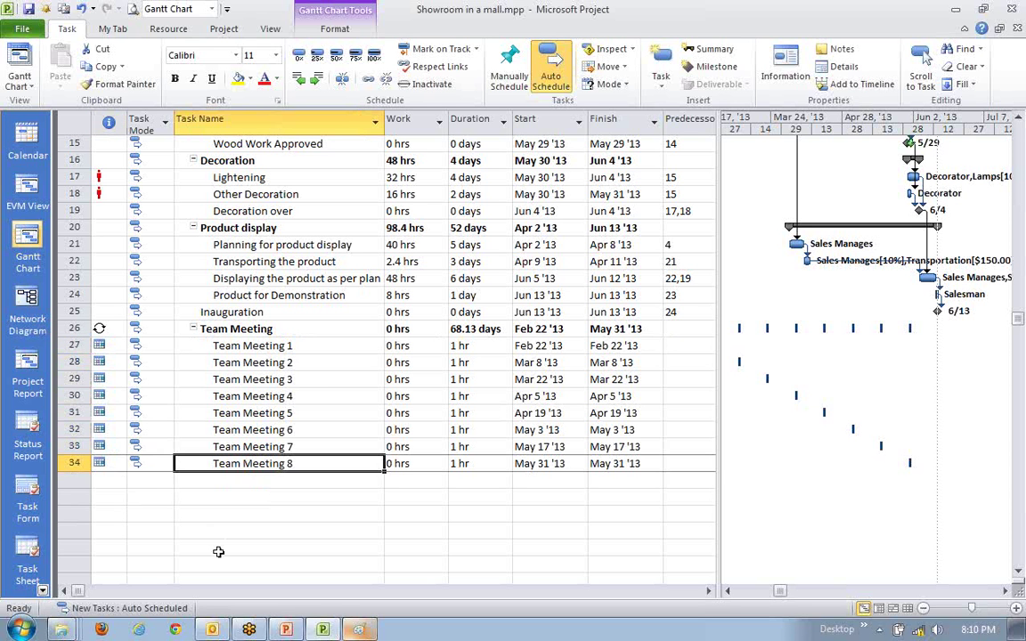
- Look over the Team Meeting summary together with its occurrences, highlighting the whole group of task names
click(258, 495)
click(264, 468)
drag(254, 329, 290, 462)
click(309, 482)
click(220, 329)
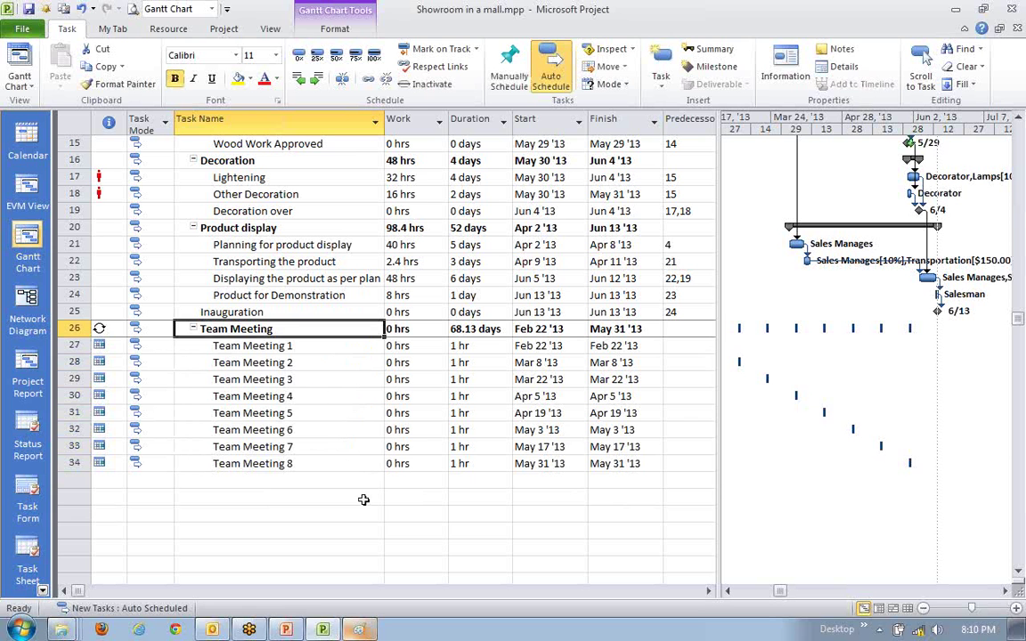
click(356, 512)
drag(301, 330, 297, 460)
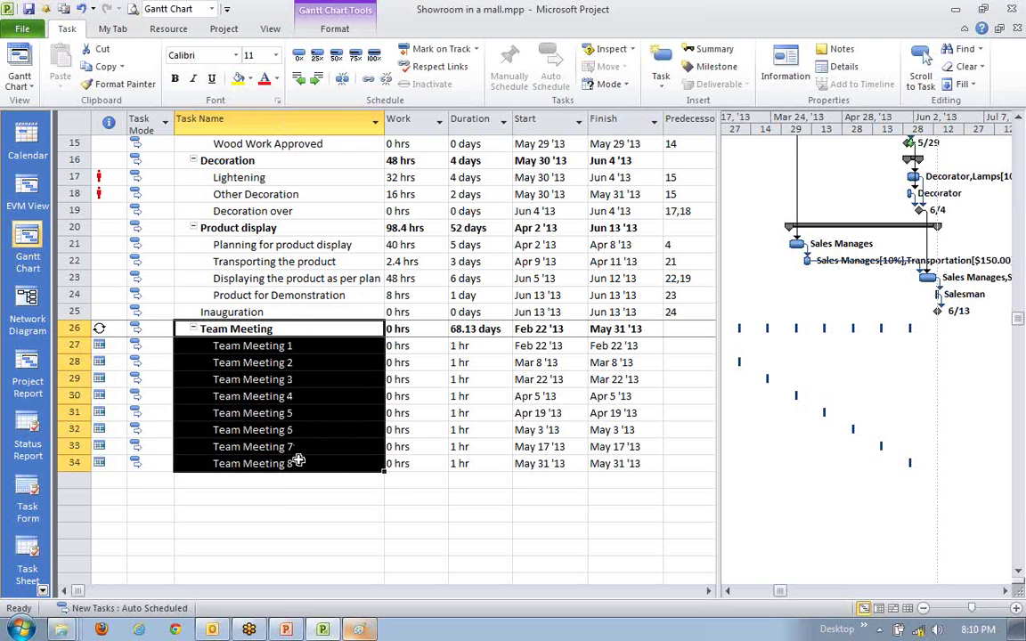
click(314, 492)
click(309, 330)
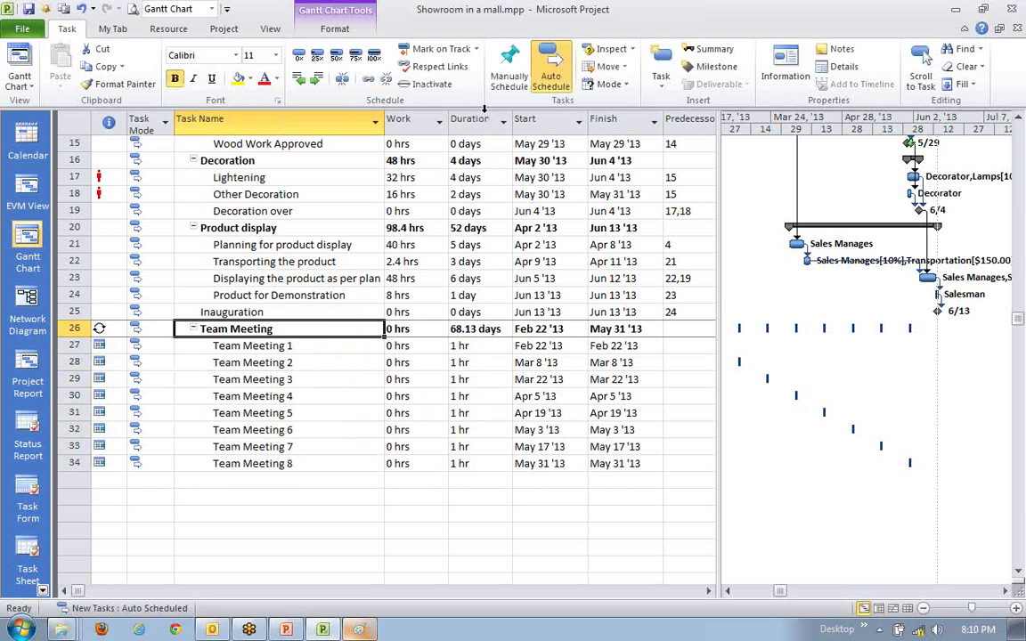
- Review the Work values of Team Meeting and its occurrences
drag(398, 328, 405, 462)
click(274, 435)
click(258, 327)
click(413, 349)
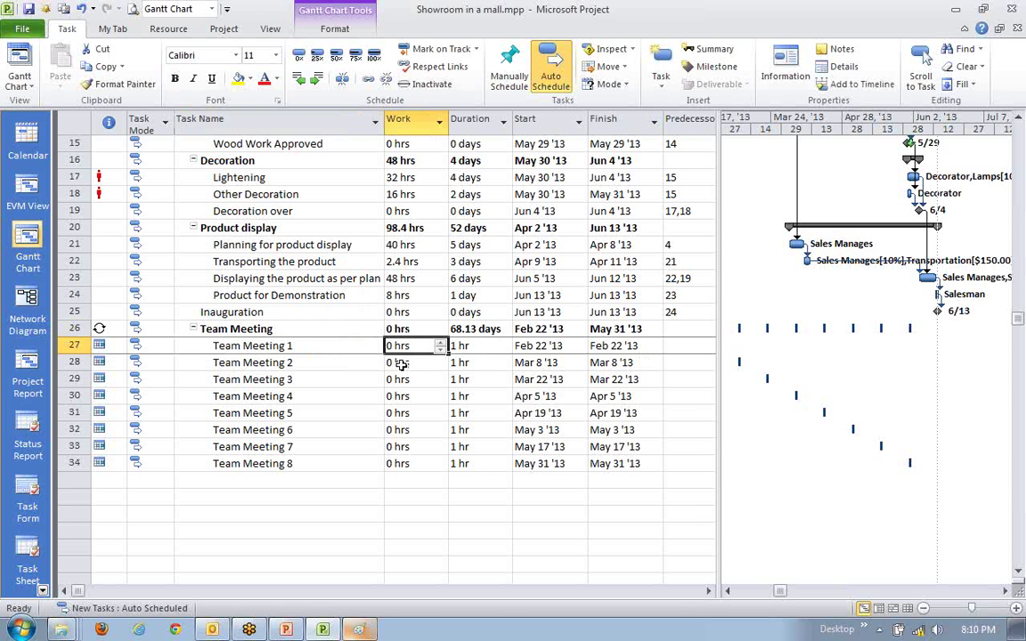
click(287, 381)
click(269, 329)
- Review the project summary row and the Design of showroom, Civil work and Wood Work phases in the task list
scroll(259, 419, up, 5)
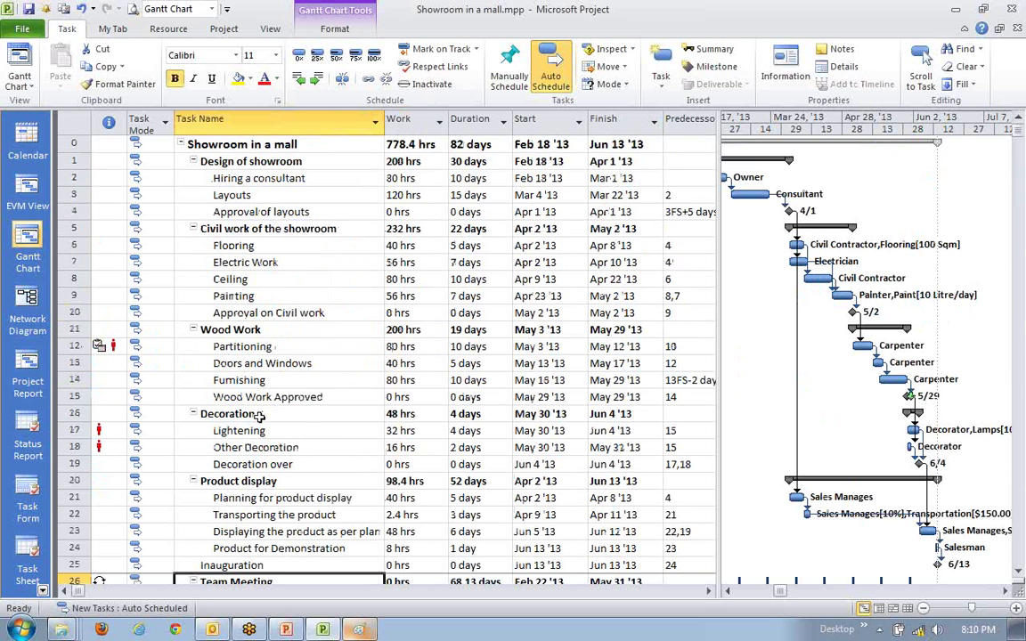
click(270, 143)
click(279, 162)
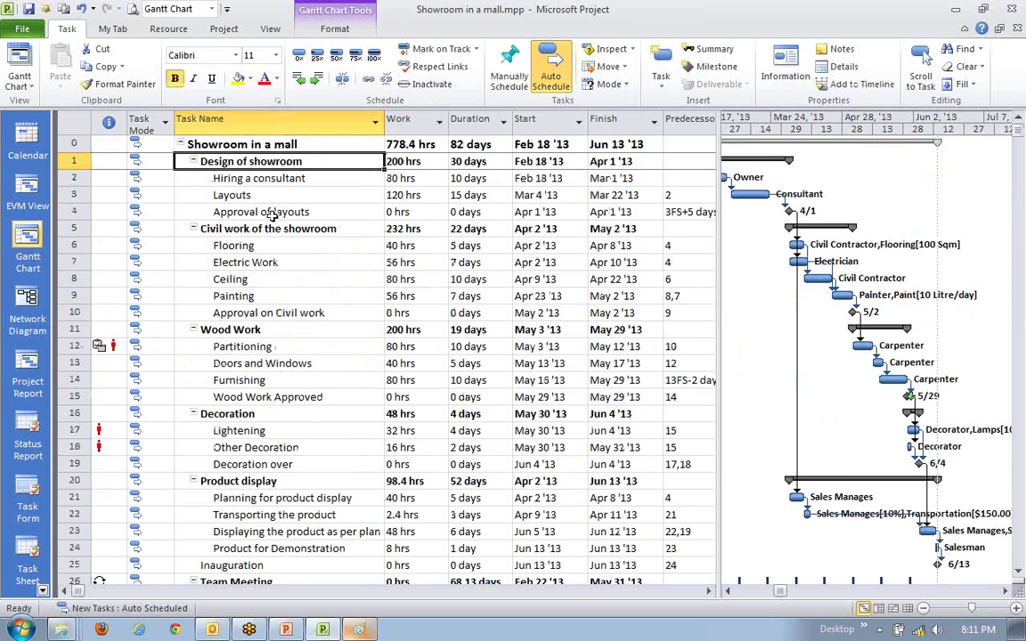
drag(233, 178, 276, 396)
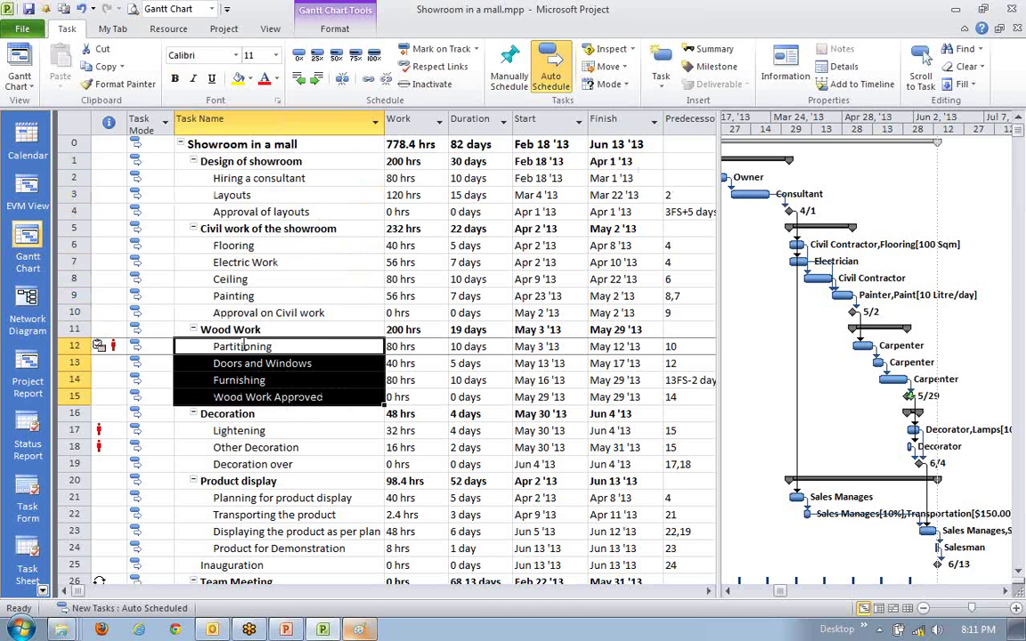
click(227, 329)
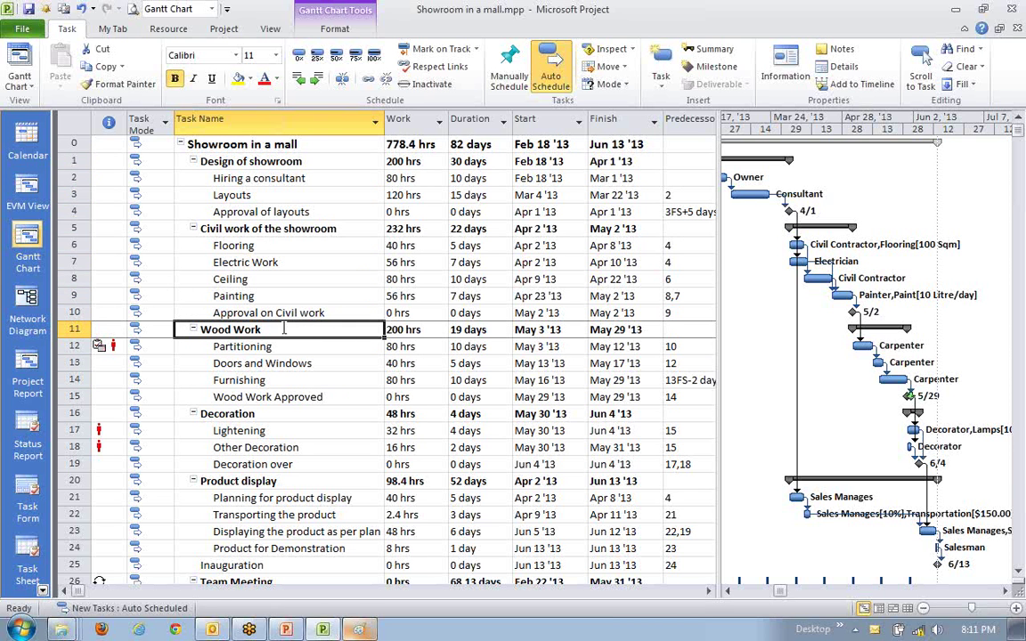
click(74, 330)
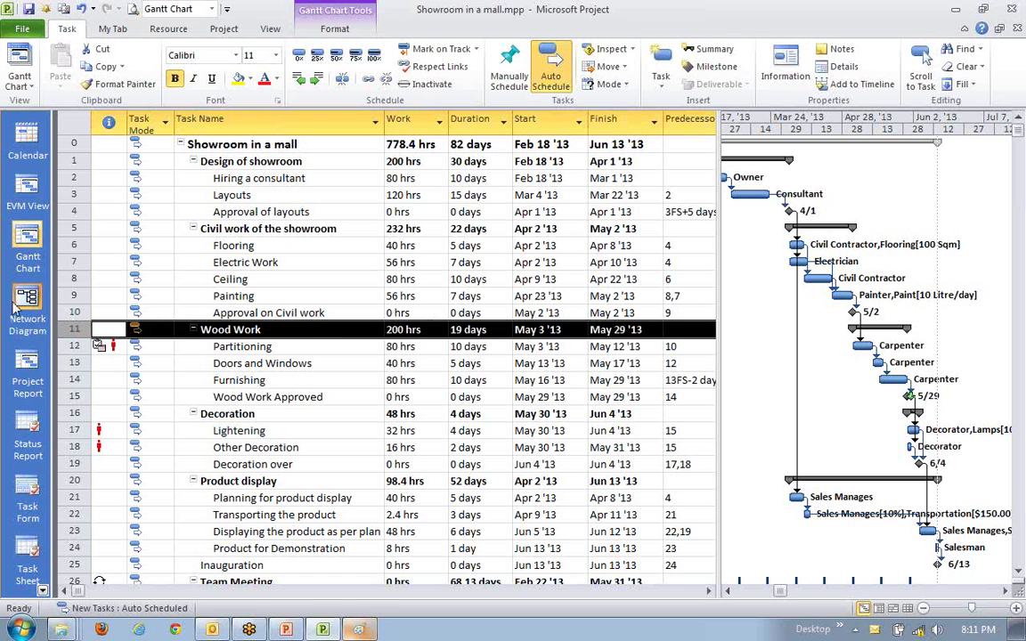
click(71, 228)
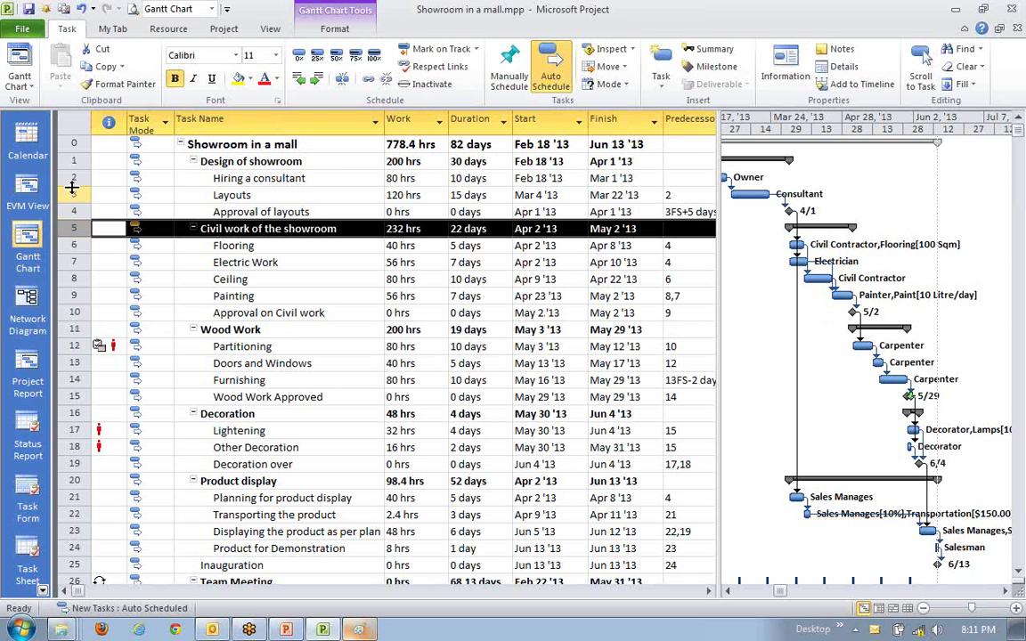
click(74, 161)
click(76, 143)
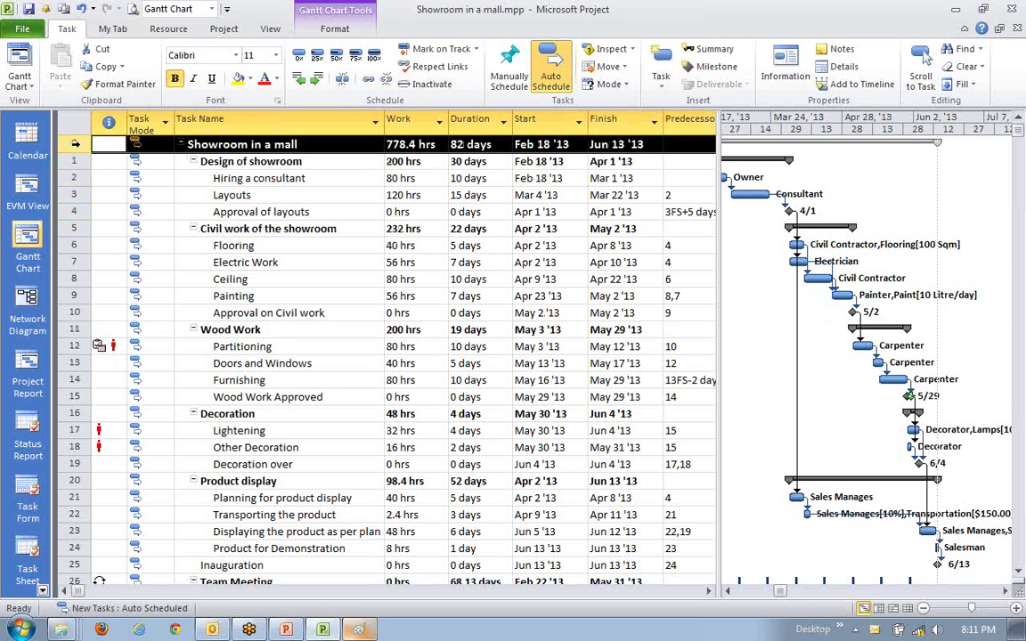
click(358, 366)
- Open resource assignment for the Team Meeting recurring task
scroll(360, 376, down, 4)
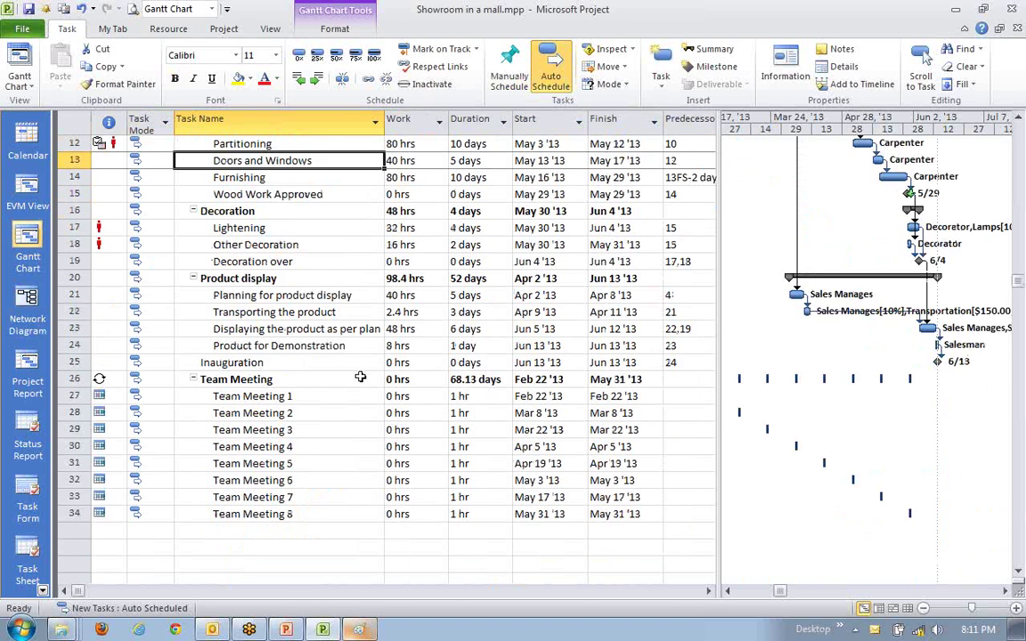
scroll(360, 376, down, 1)
click(238, 330)
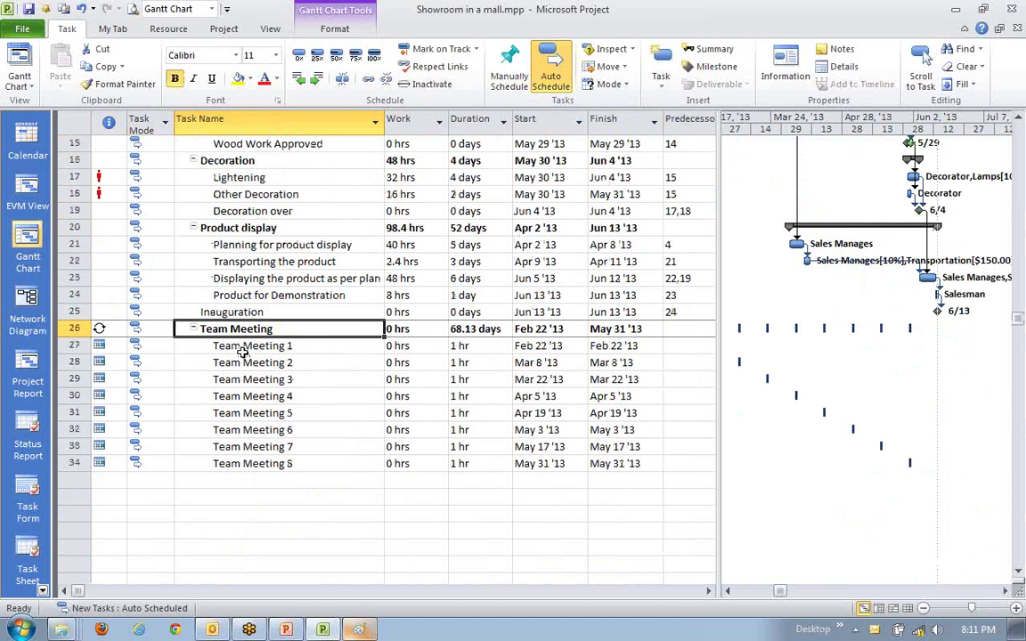
click(270, 446)
click(263, 331)
click(157, 29)
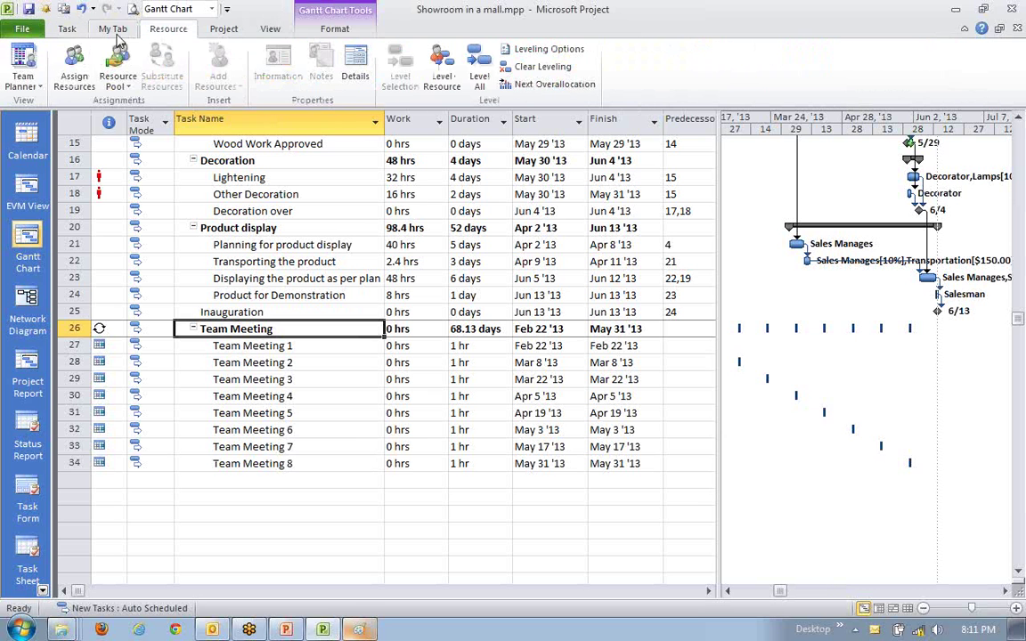
click(74, 67)
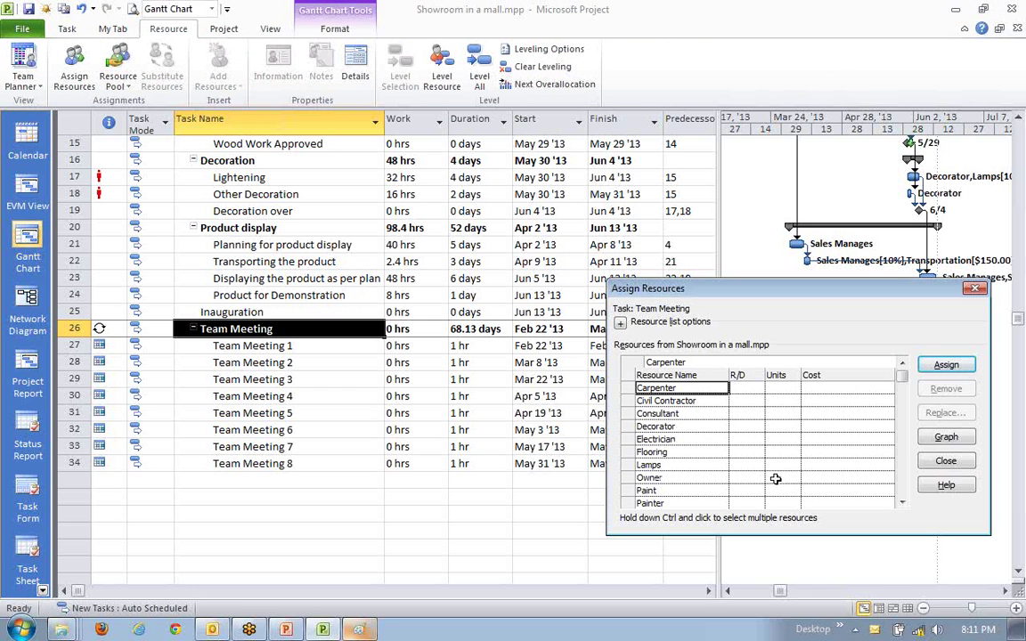
- Assign Civil Contractor, Consultant, Owner and Sales Manages together to the Team Meeting recurring task
click(902, 503)
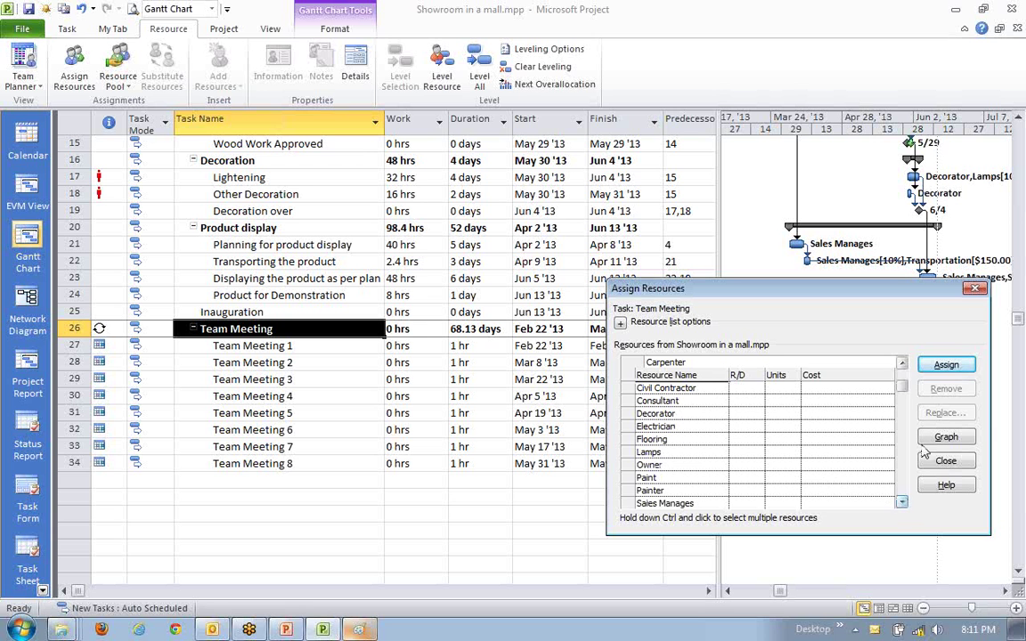
click(901, 368)
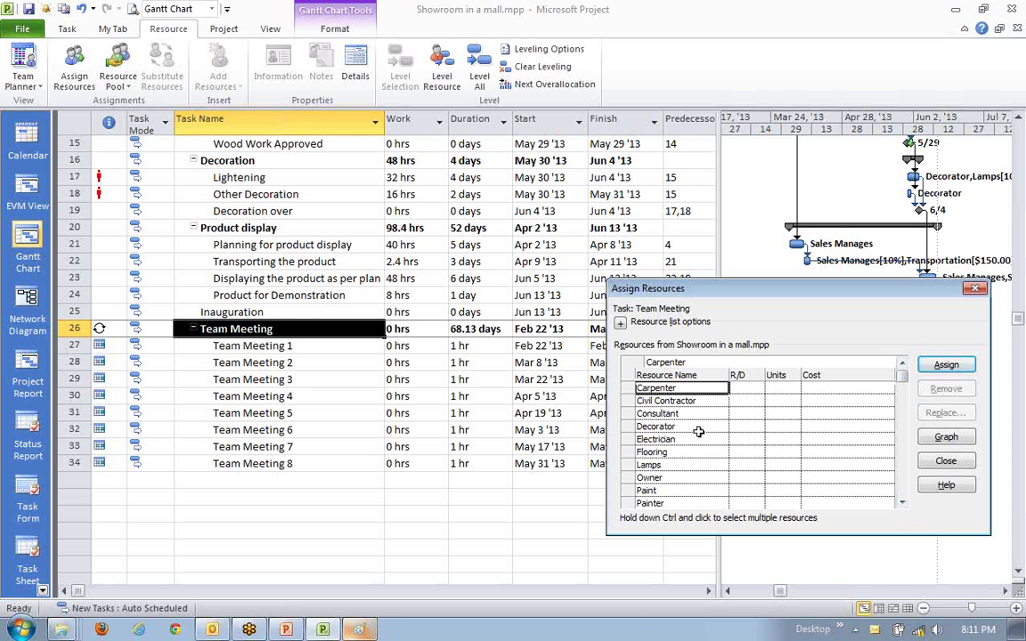
click(698, 404)
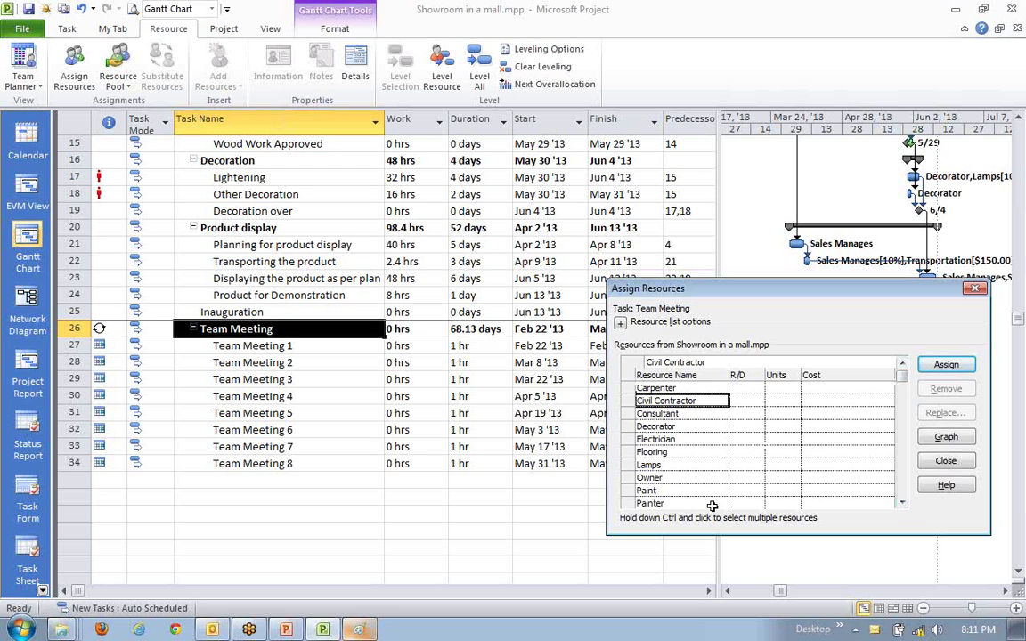
ctrl+click(682, 413)
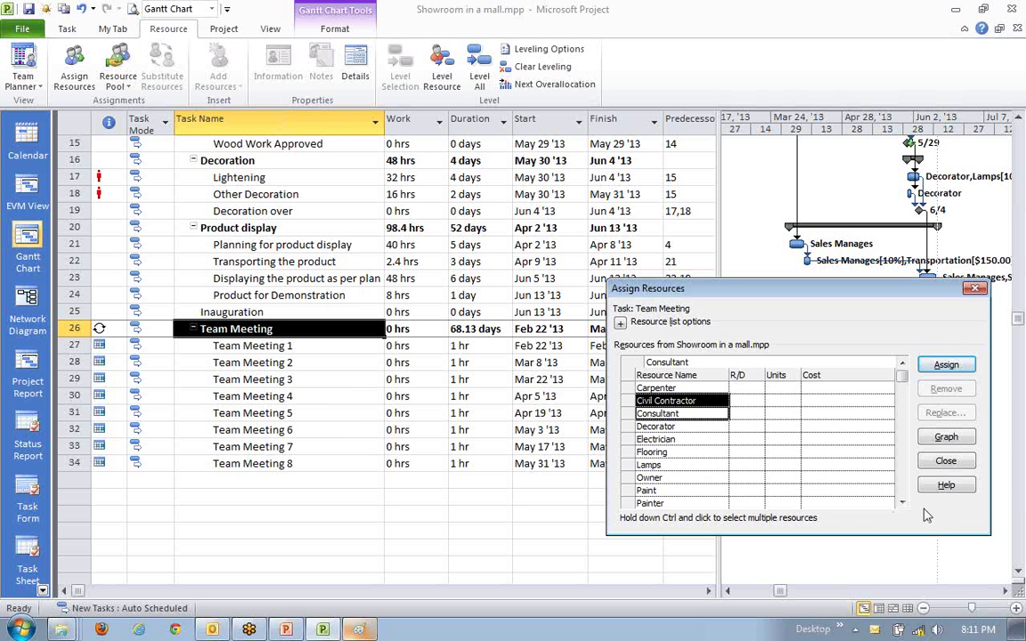
ctrl+click(713, 479)
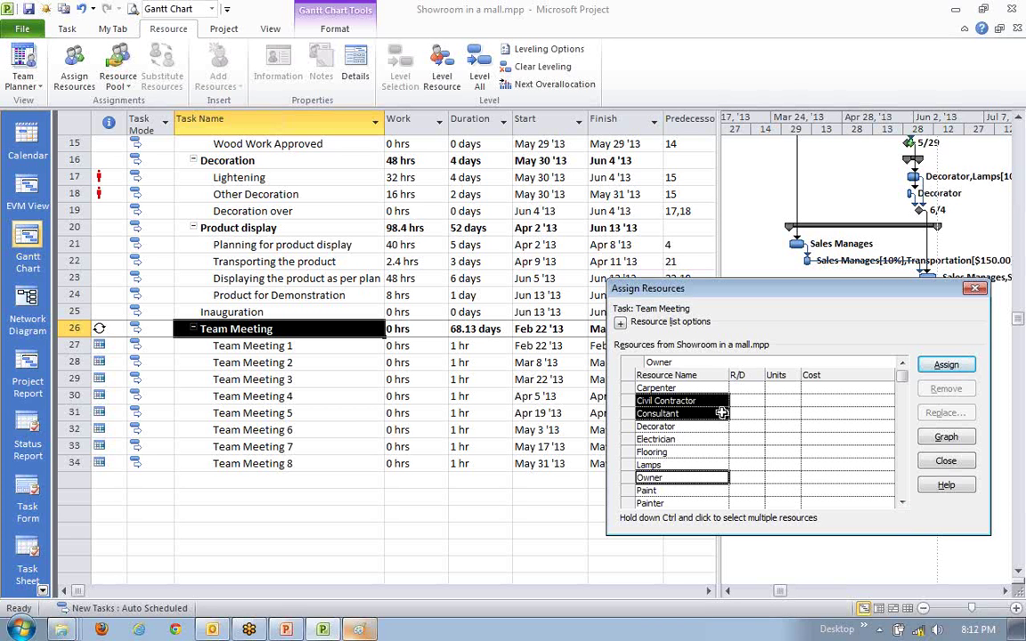
click(902, 503)
click(902, 503)
click(902, 503)
click(902, 503)
click(902, 503)
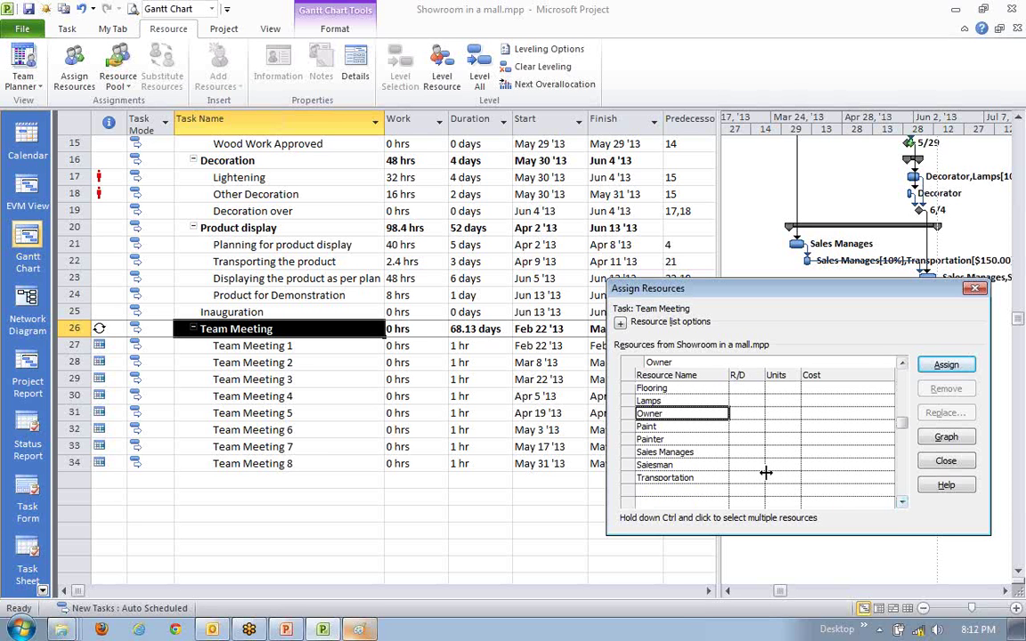
ctrl+click(698, 452)
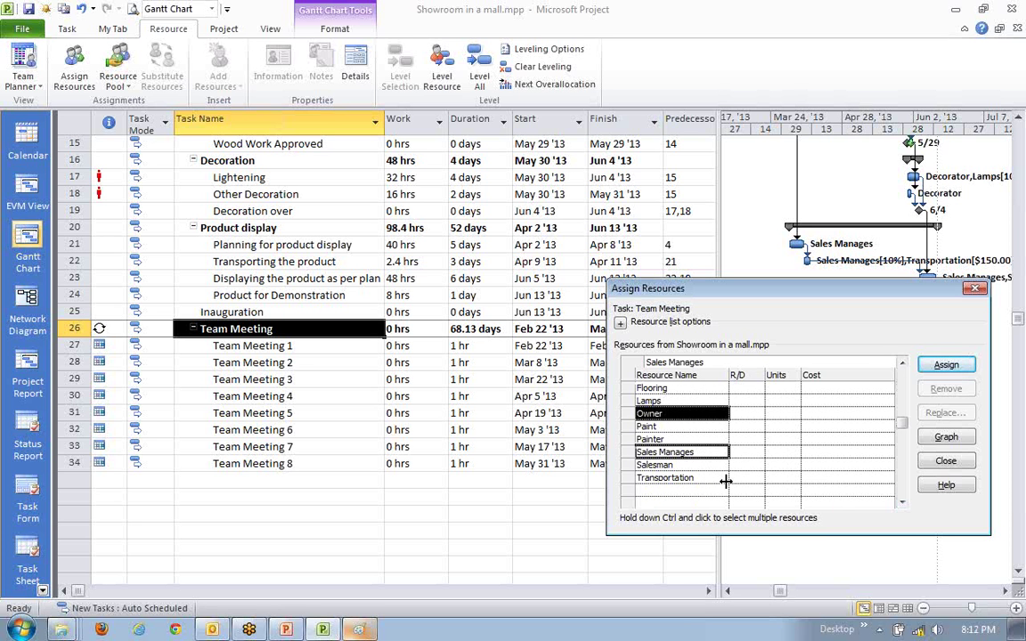
click(902, 364)
click(902, 365)
click(902, 364)
click(902, 364)
click(902, 365)
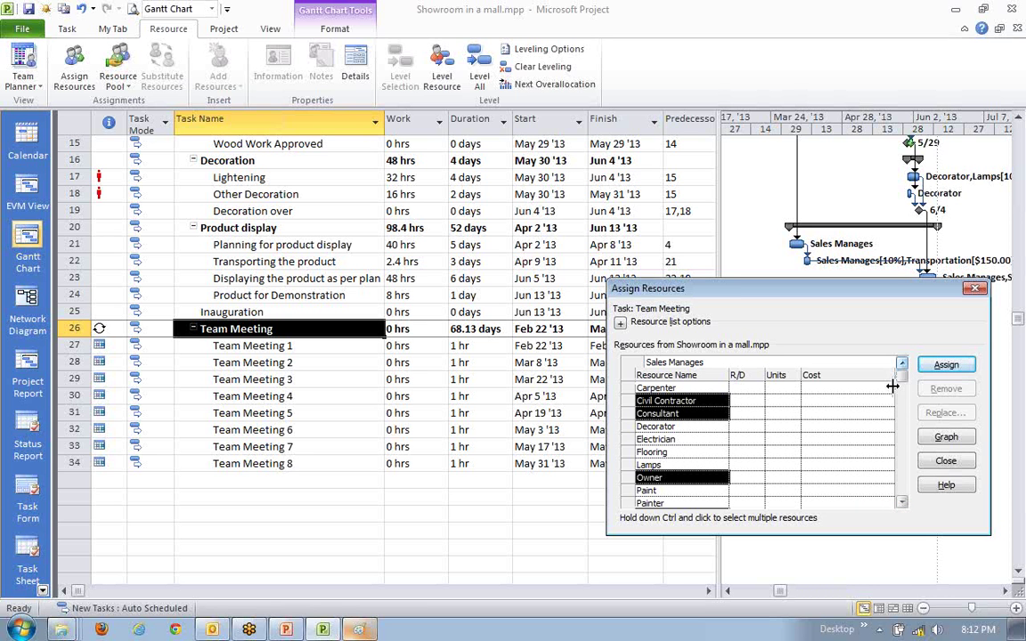
click(946, 365)
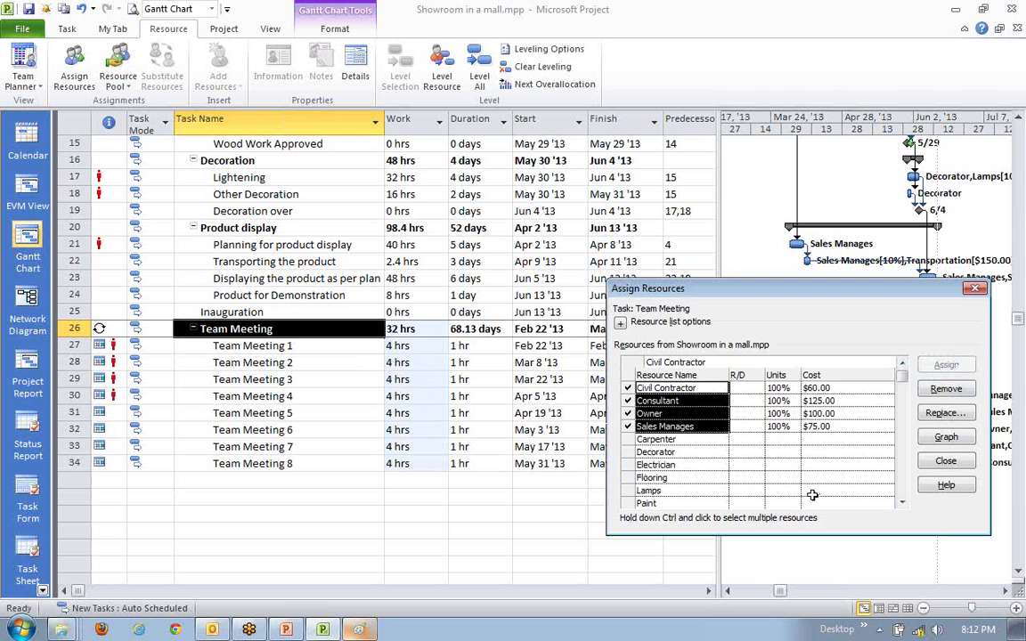
- Close resource assignment and review the Team Meeting occurrences against the rest of the task list
click(946, 461)
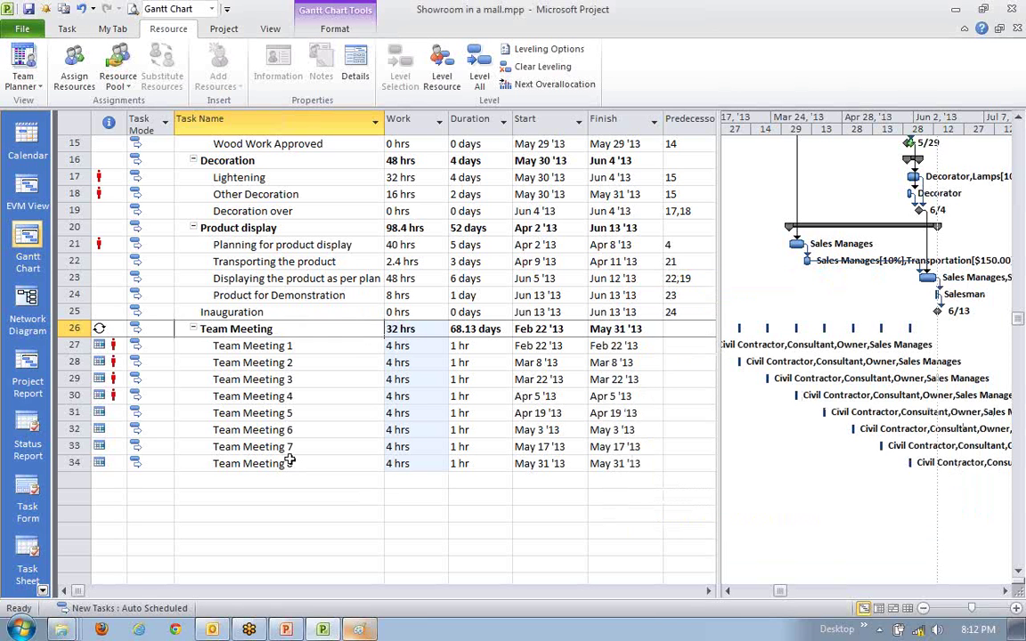
click(276, 328)
key(Down)
key(Down)
key(Down)
key(Down)
key(Down)
key(Down)
key(Down)
key(Down)
key(Down)
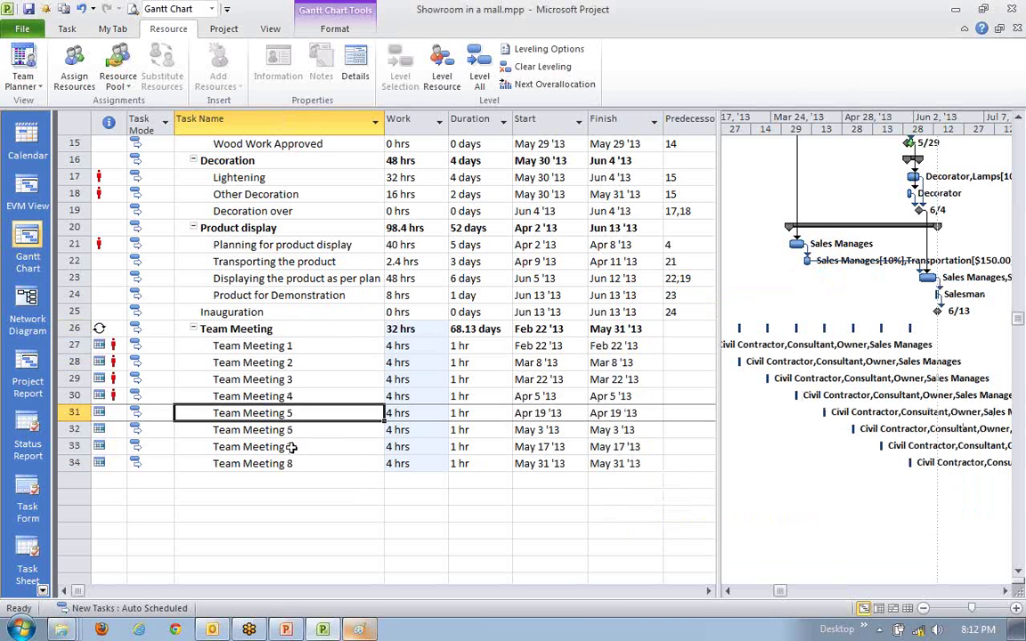
scroll(291, 544, up, 5)
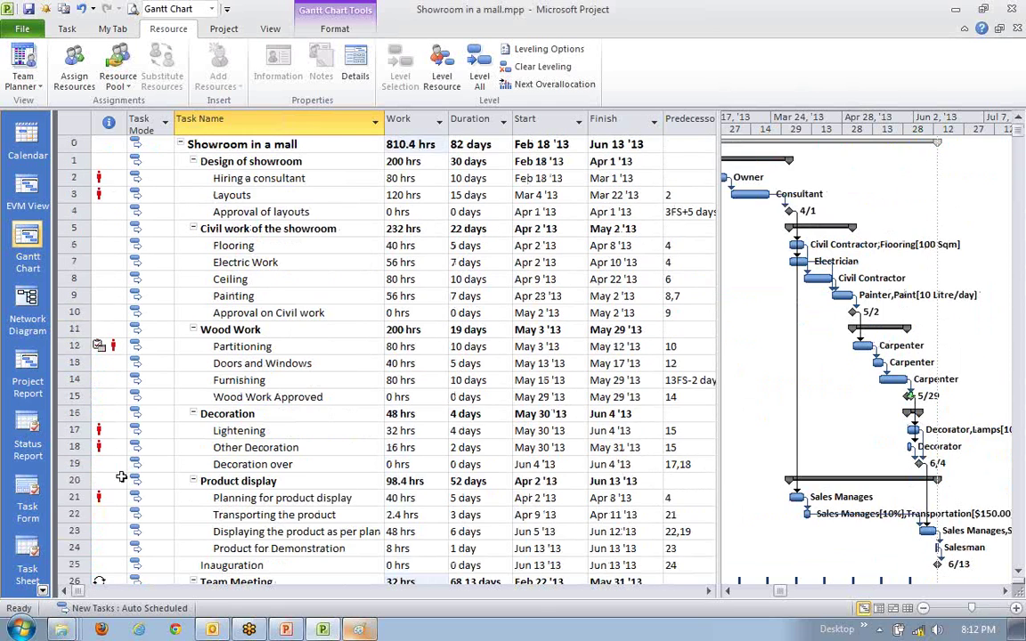
scroll(125, 492, down, 4)
scroll(126, 492, down, 1)
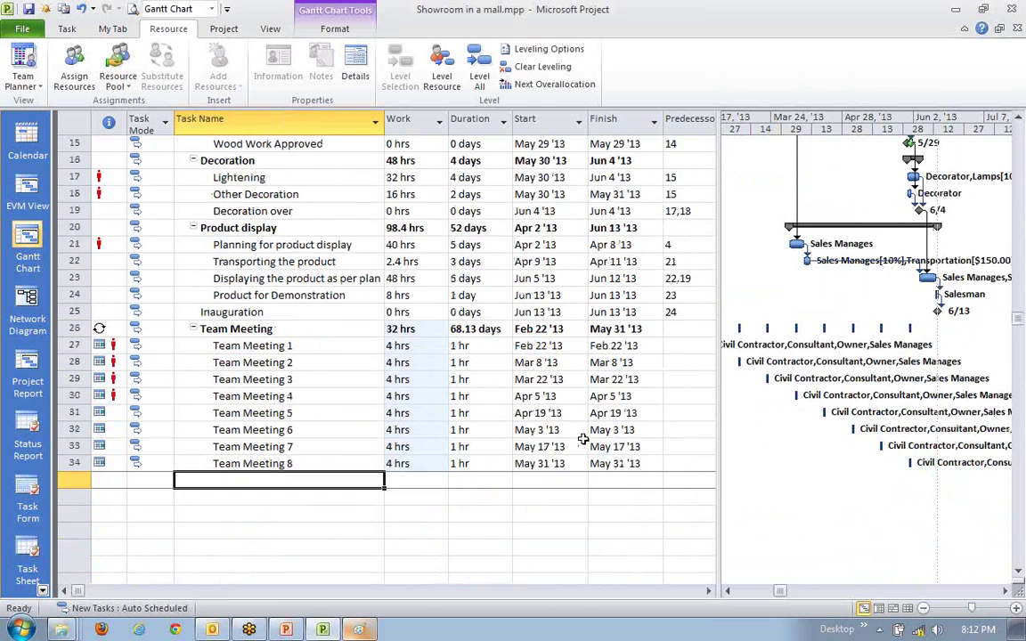
click(382, 527)
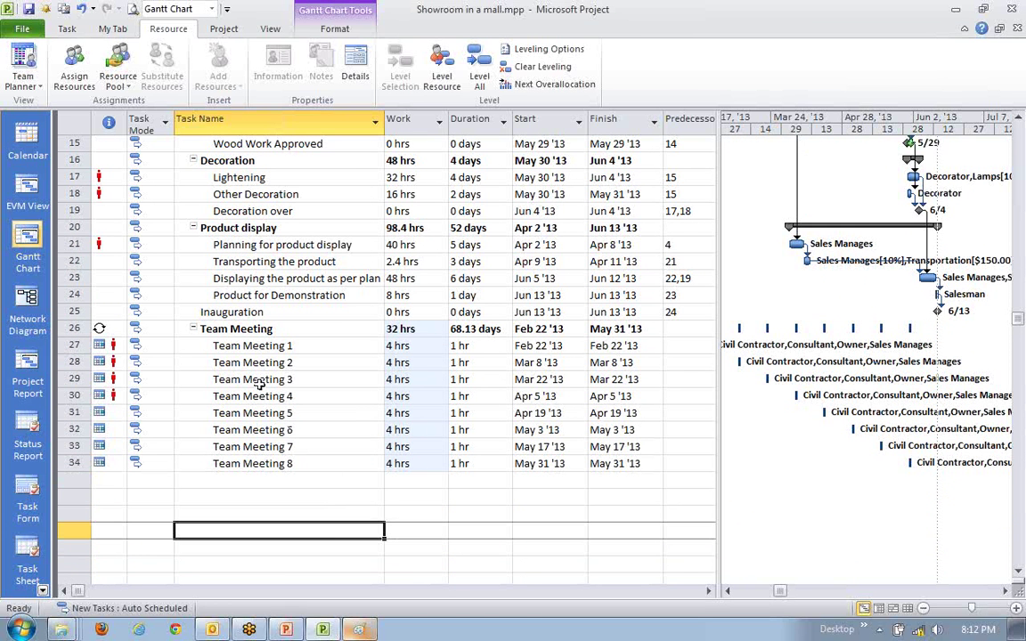
- Check the start and finish dates of the Team Meeting occurrences and of their summary task
click(523, 349)
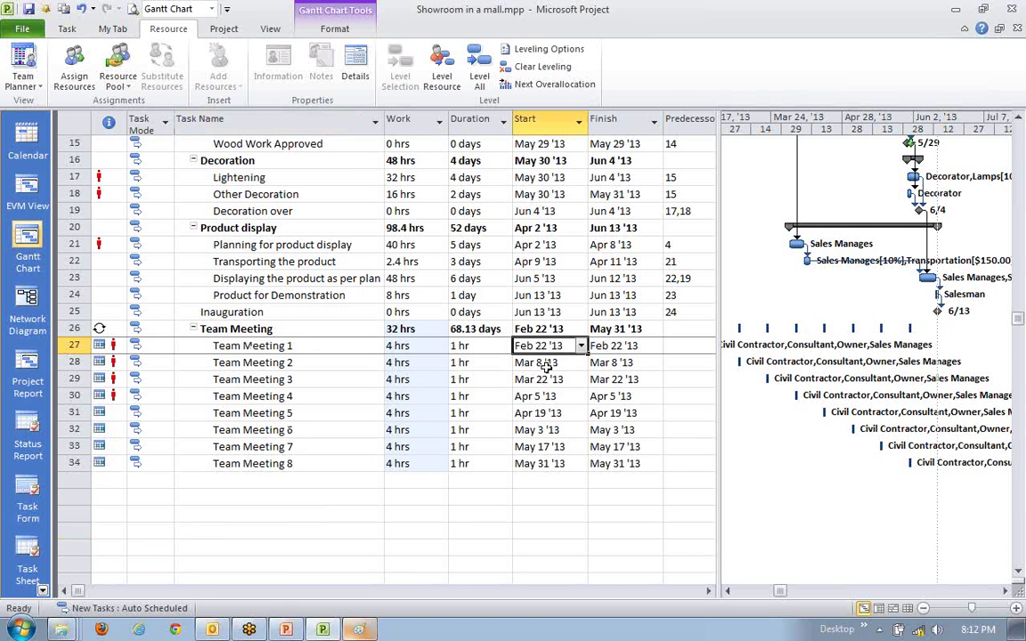
click(643, 466)
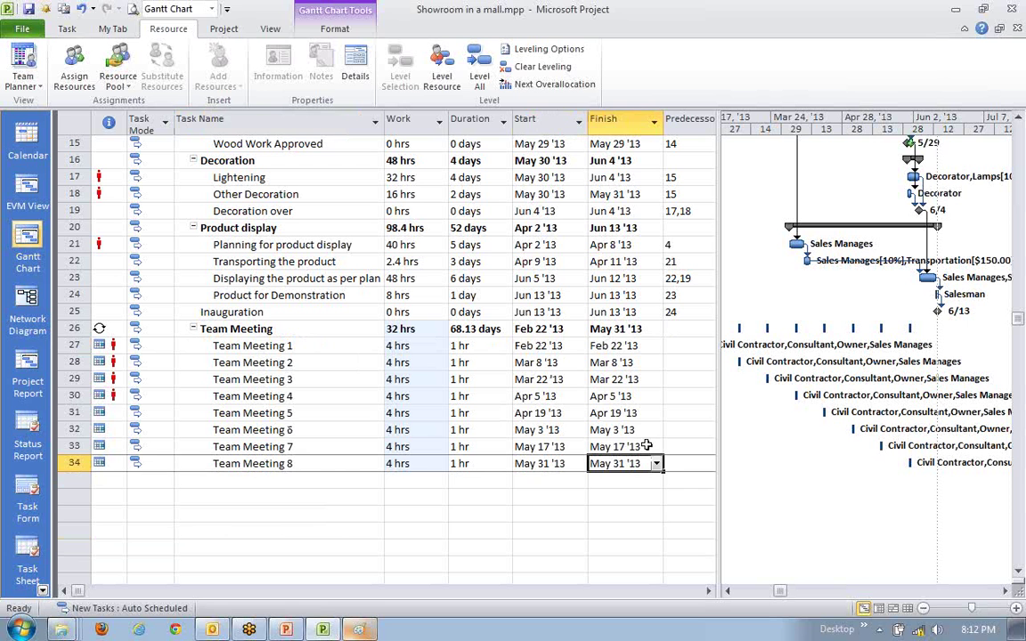
click(545, 331)
click(630, 330)
click(561, 331)
click(641, 330)
click(481, 330)
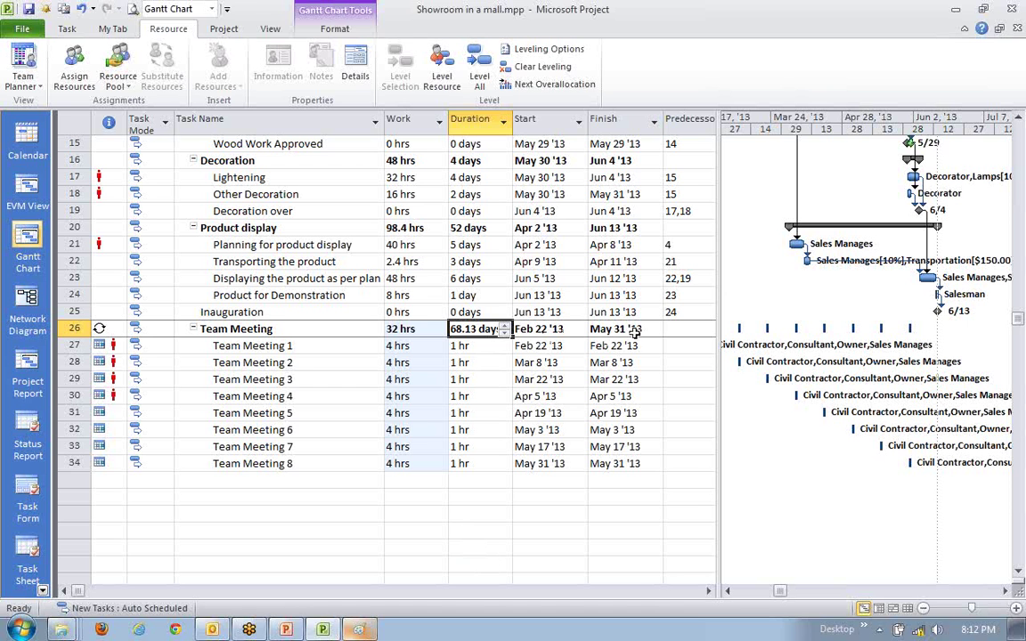
click(581, 330)
click(643, 328)
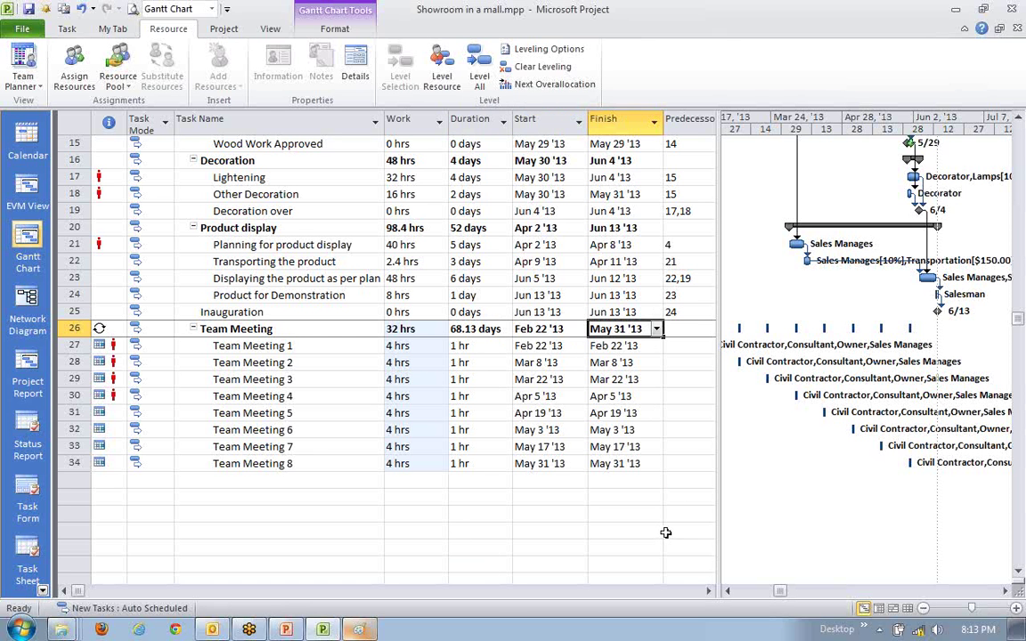
- Examine the Duration of the Team Meeting summary task in relation to its individual occurrences
click(467, 329)
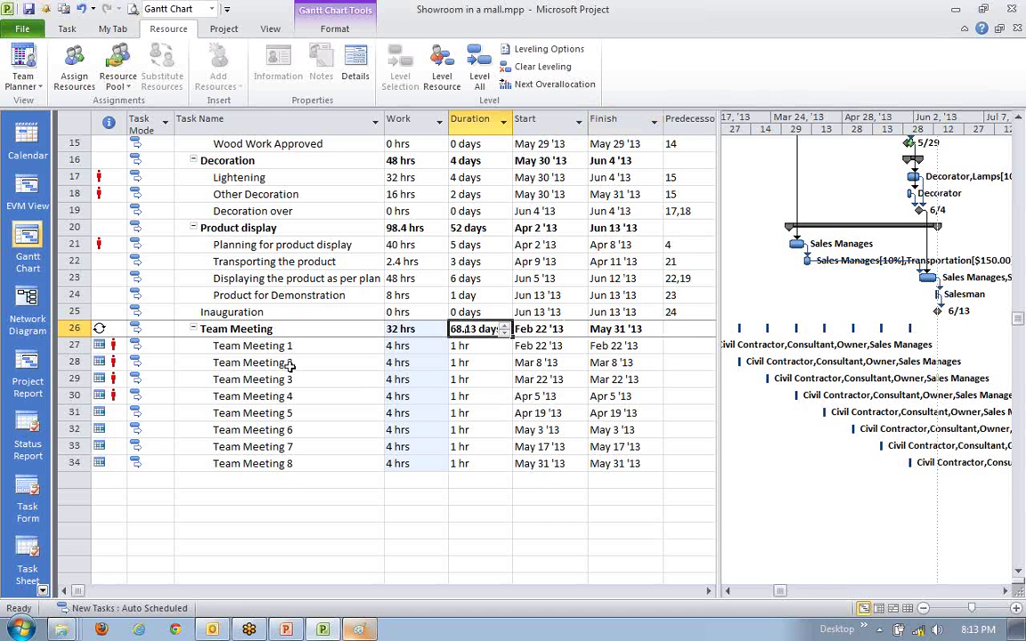
click(256, 365)
click(223, 329)
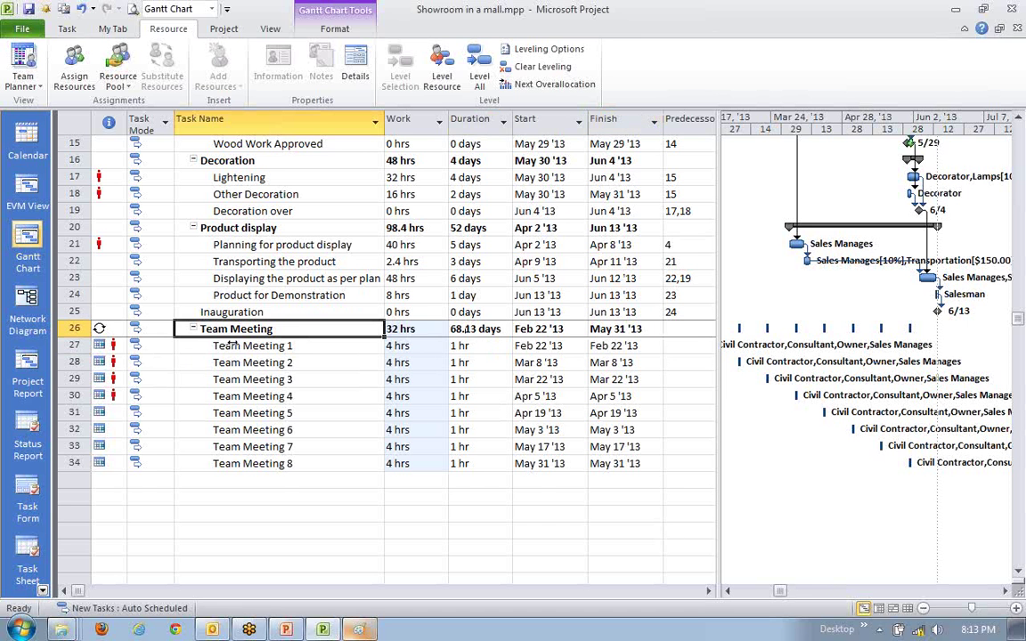
scroll(239, 375, up, 1)
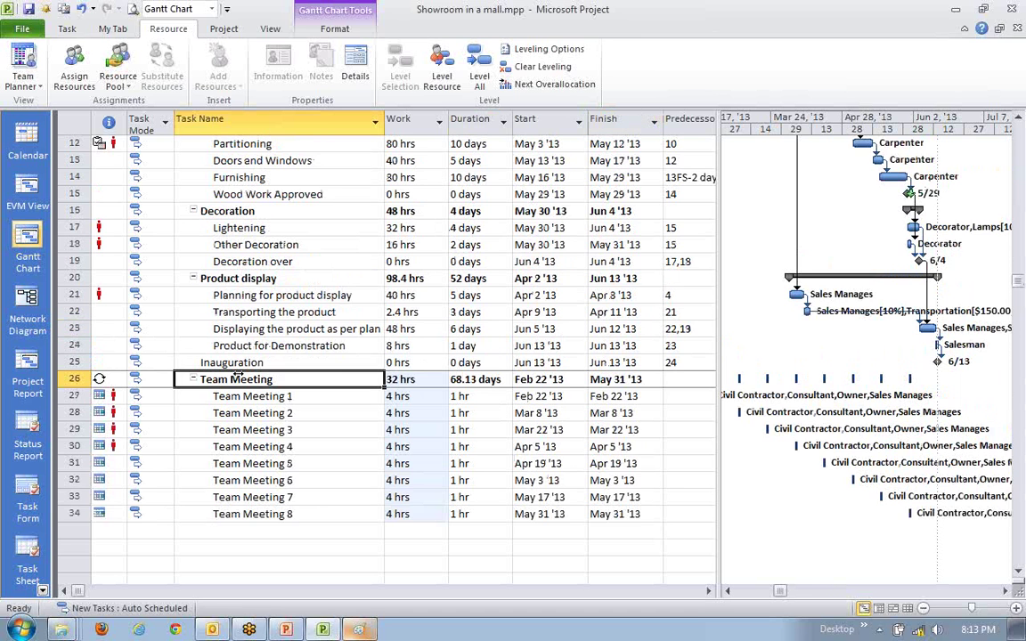
click(477, 379)
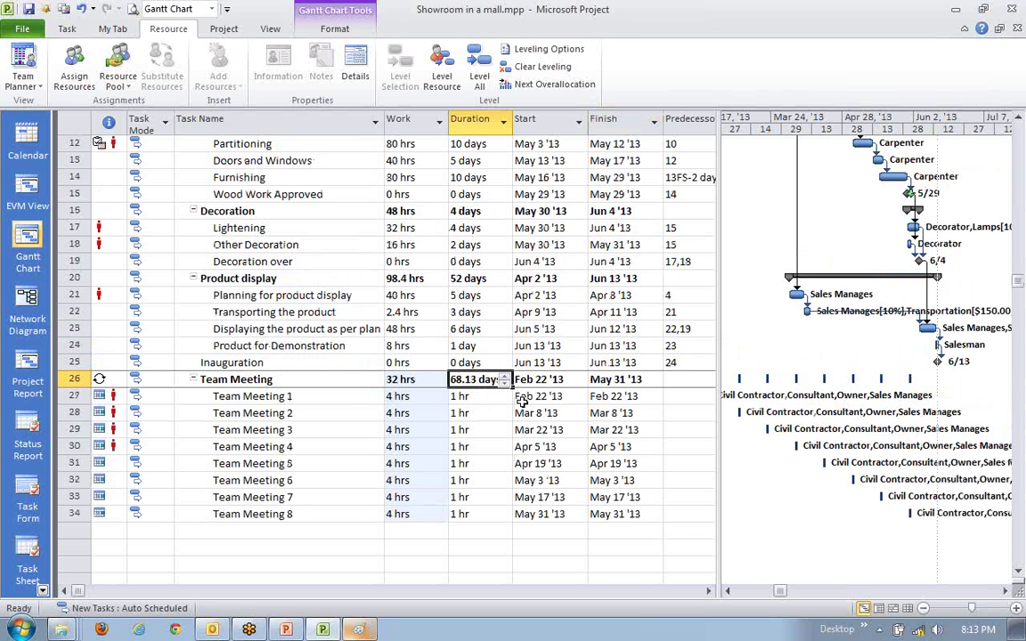
click(294, 413)
click(293, 379)
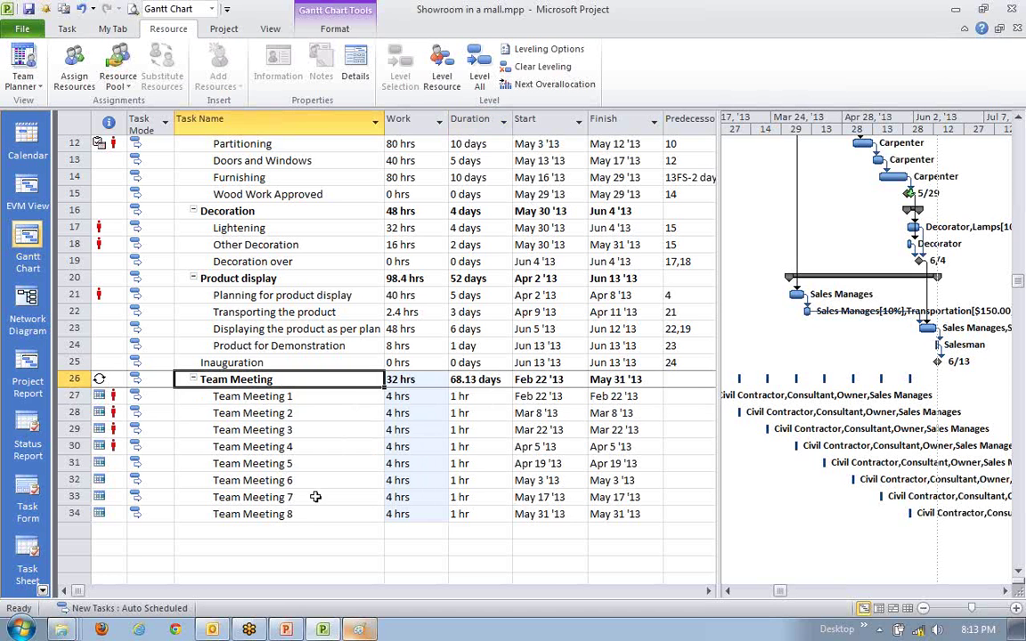
- Examine the overallocation indicators on the design, decoration, product display and Team Meeting tasks
scroll(173, 374, up, 4)
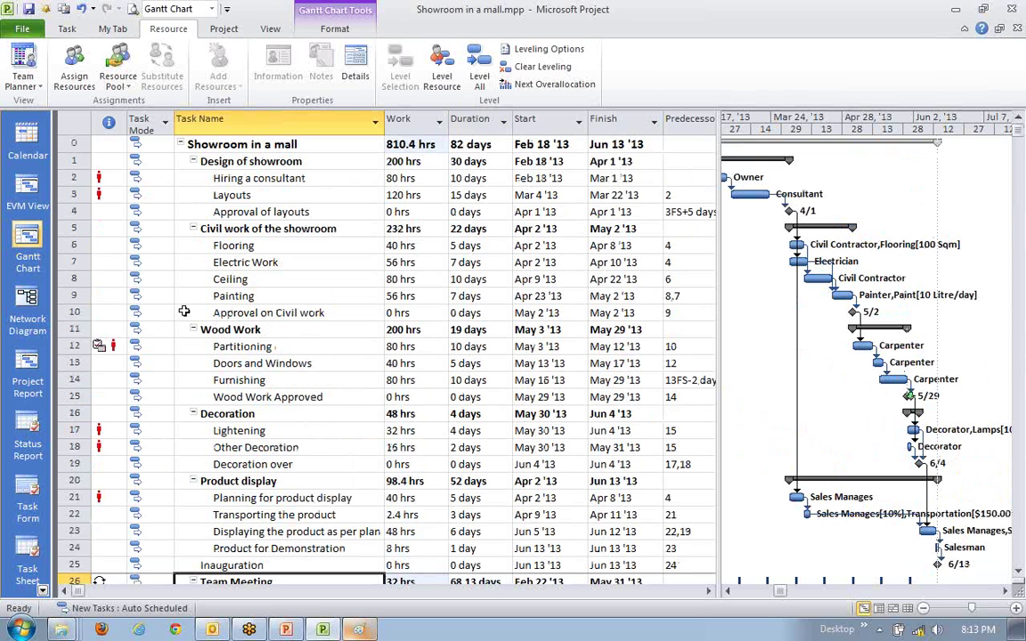
scroll(184, 311, down, 3)
scroll(182, 298, up, 3)
click(107, 161)
click(107, 194)
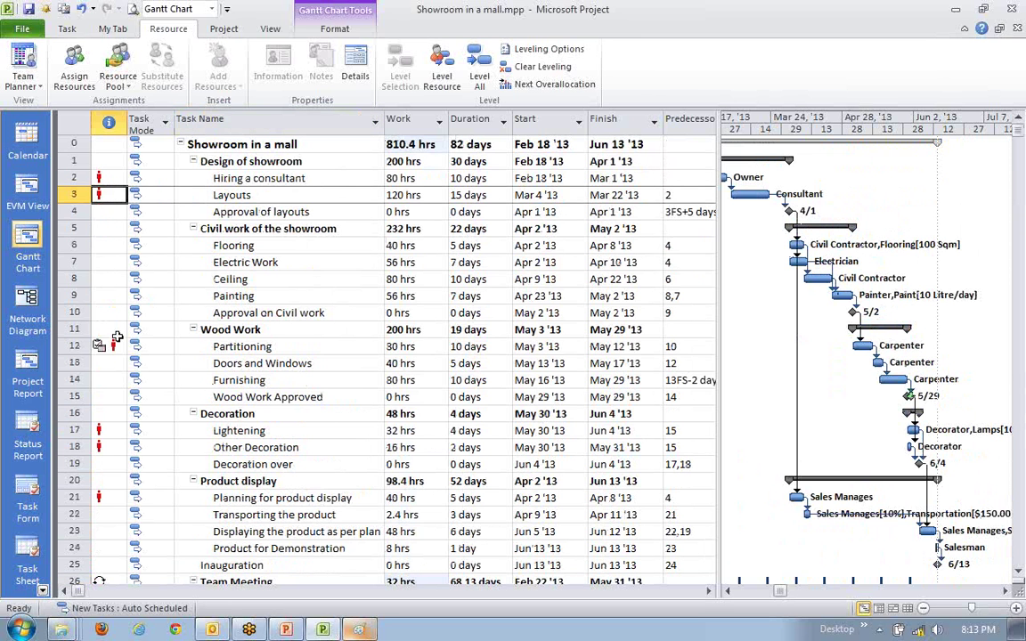
click(105, 430)
click(107, 447)
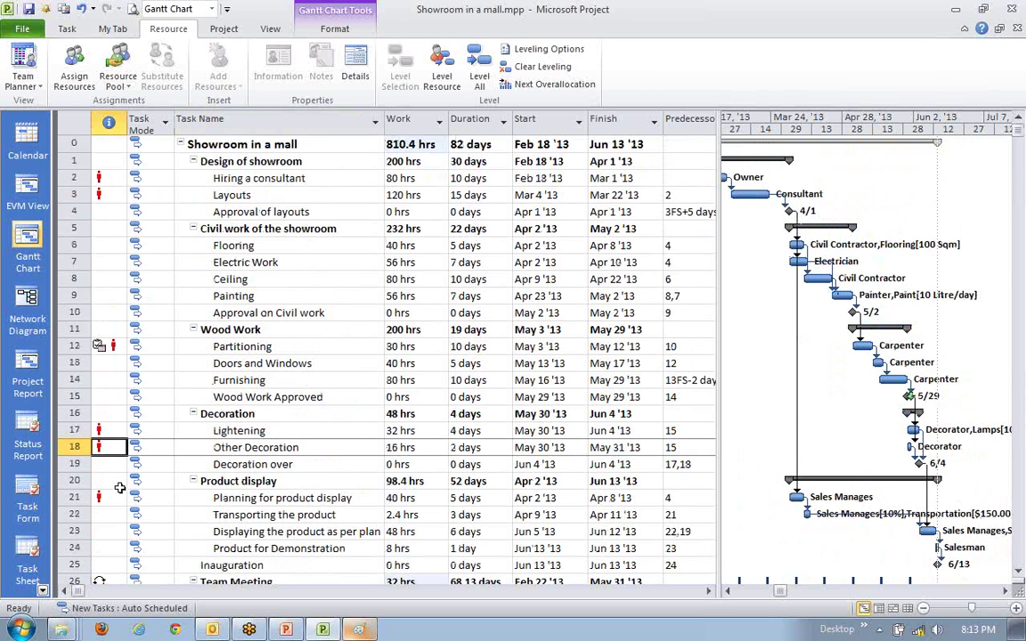
scroll(119, 488, down, 1)
click(109, 447)
scroll(142, 484, down, 2)
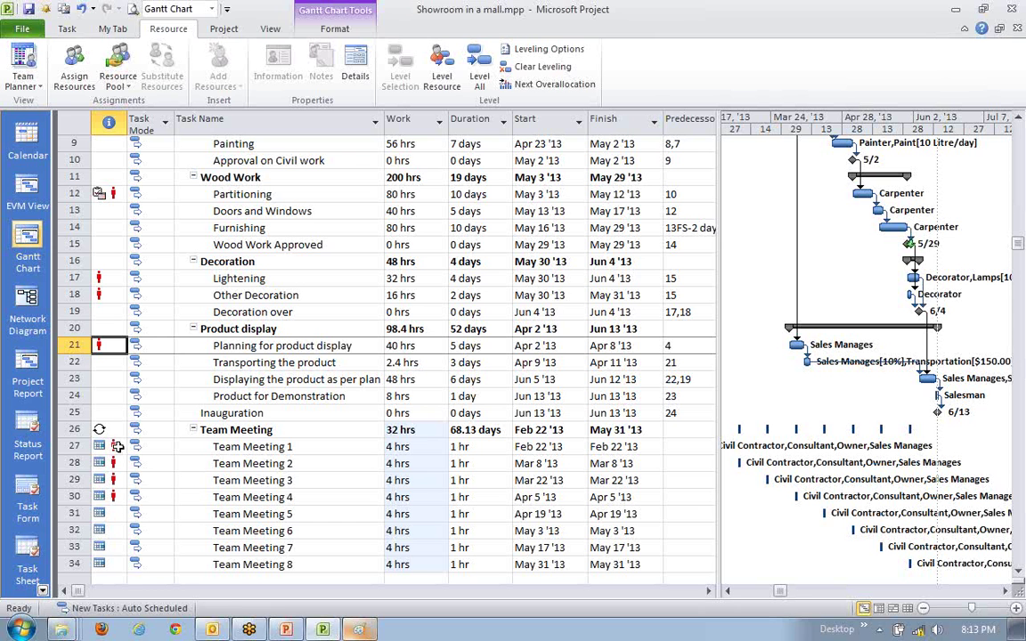
drag(116, 446, 117, 497)
click(245, 497)
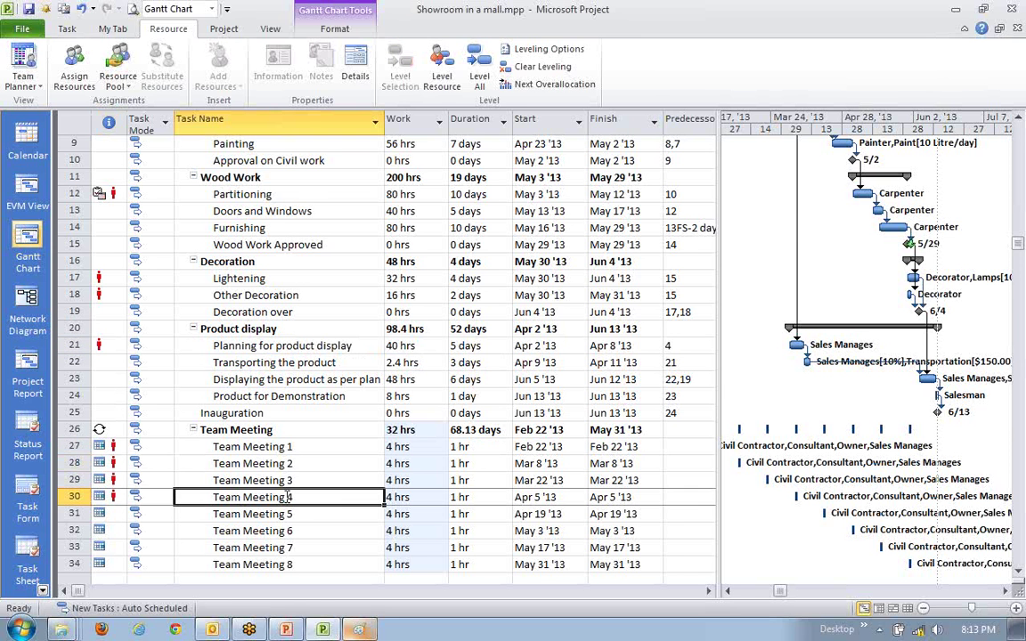
scroll(169, 408, up, 3)
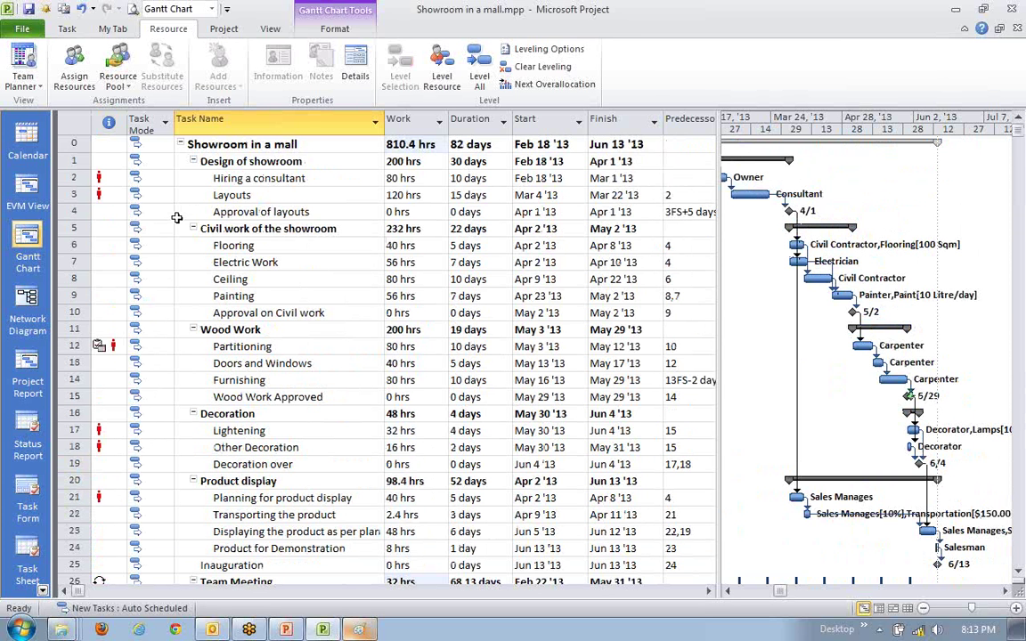
- Review the Team Meeting recurring task and its individual meetings against the other tasks in the Gantt Chart task list
scroll(177, 218, down, 4)
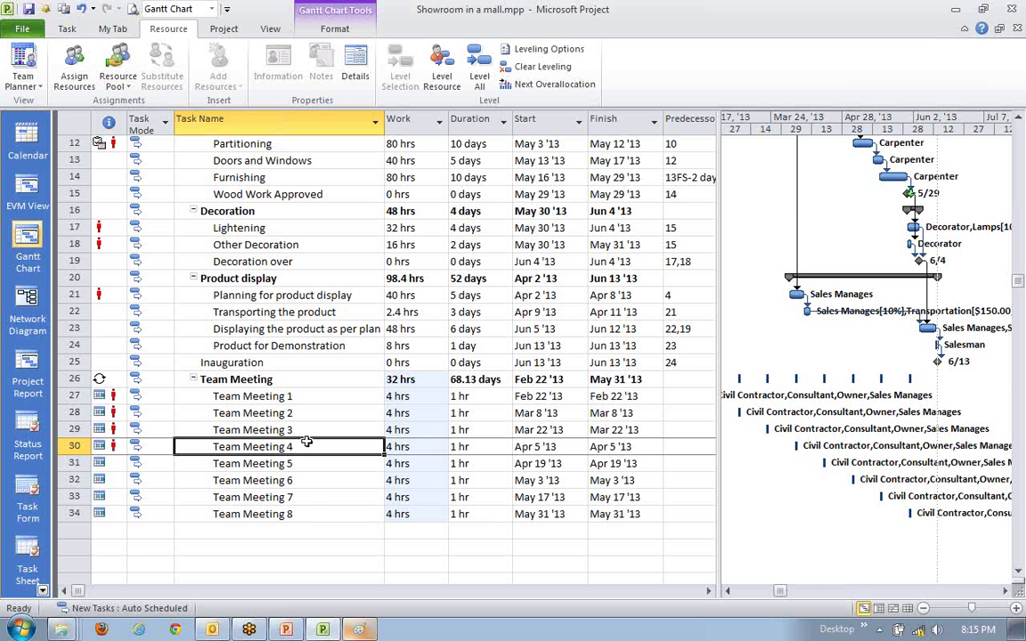
click(272, 381)
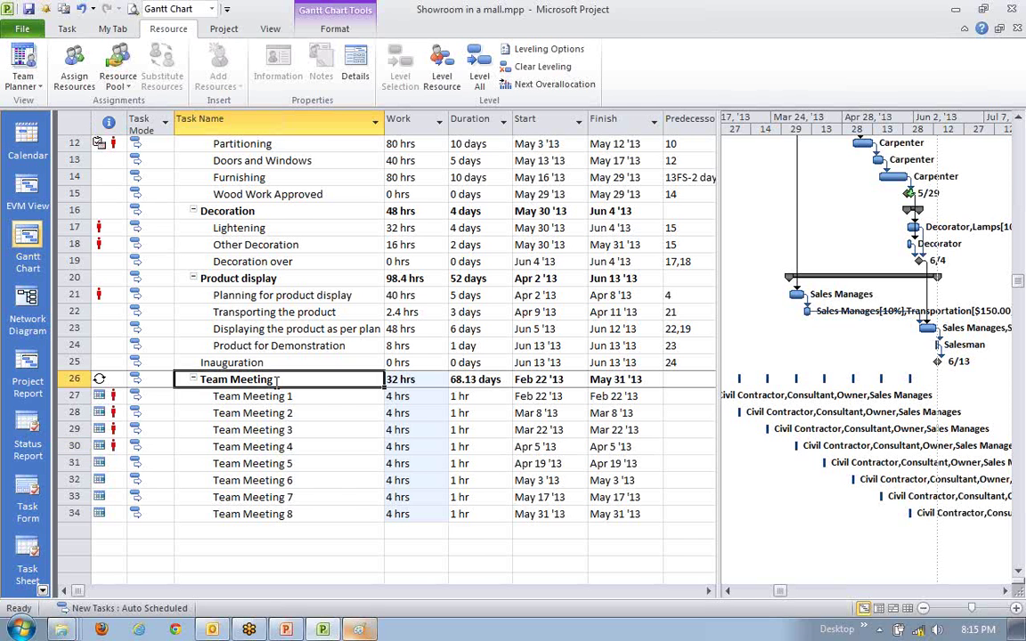
scroll(285, 448, up, 4)
click(267, 212)
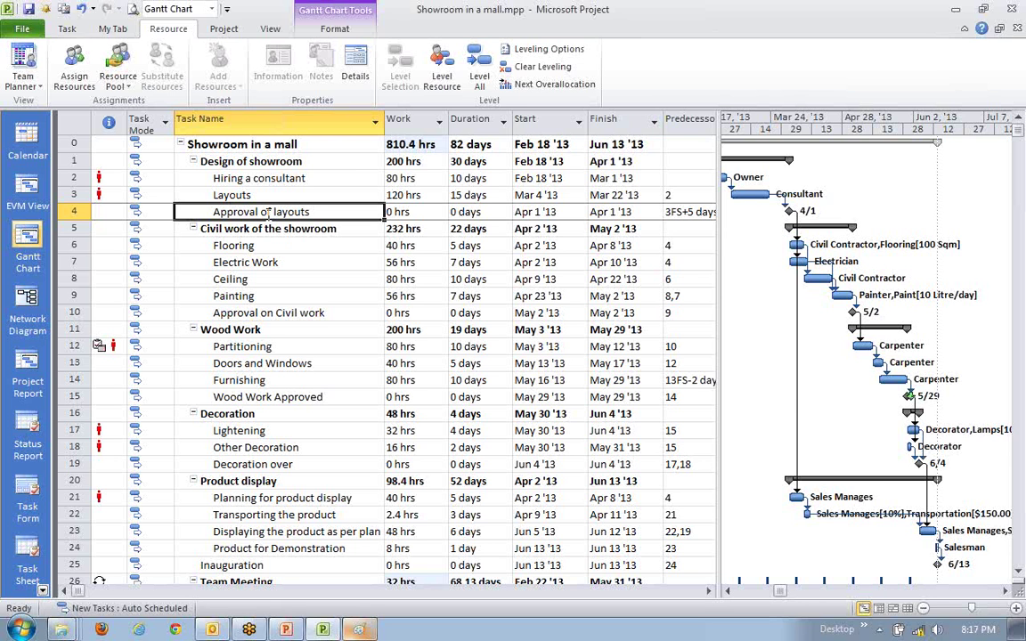
scroll(228, 328, down, 5)
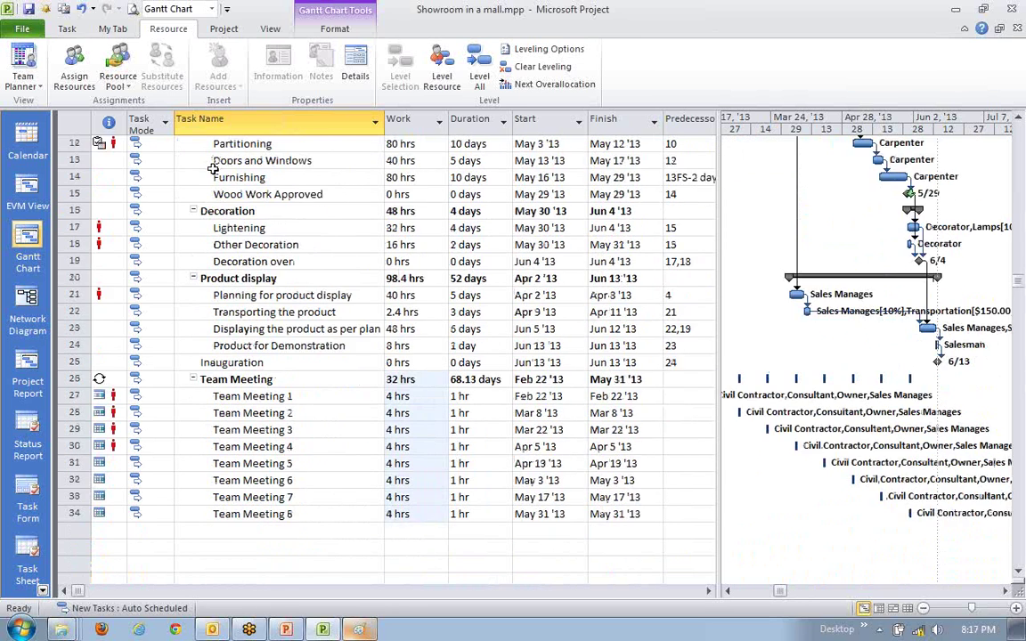
click(261, 479)
click(252, 412)
click(256, 377)
click(276, 345)
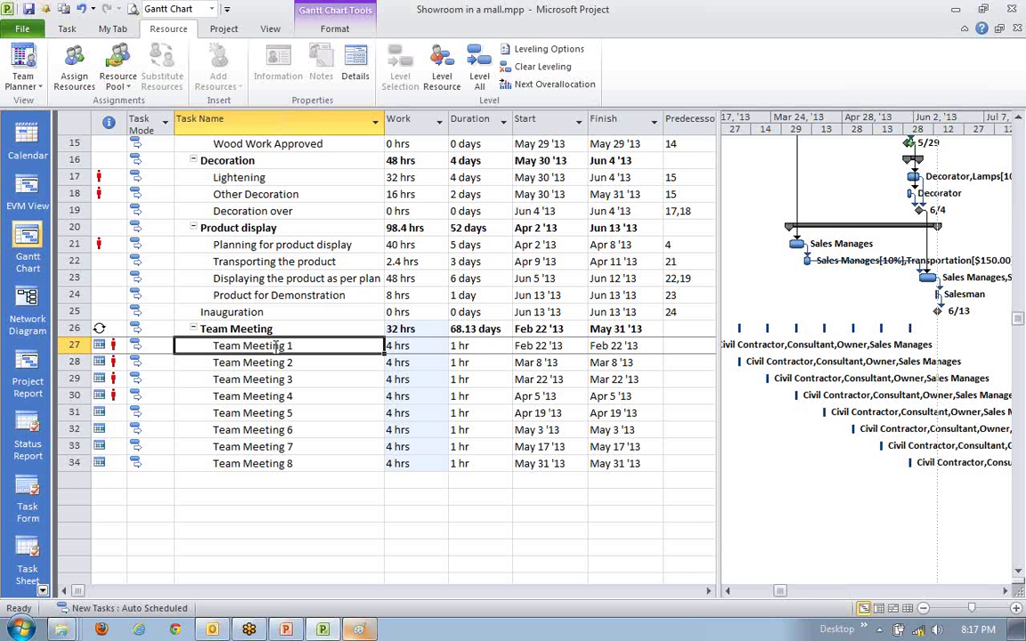
click(260, 481)
click(269, 512)
click(301, 449)
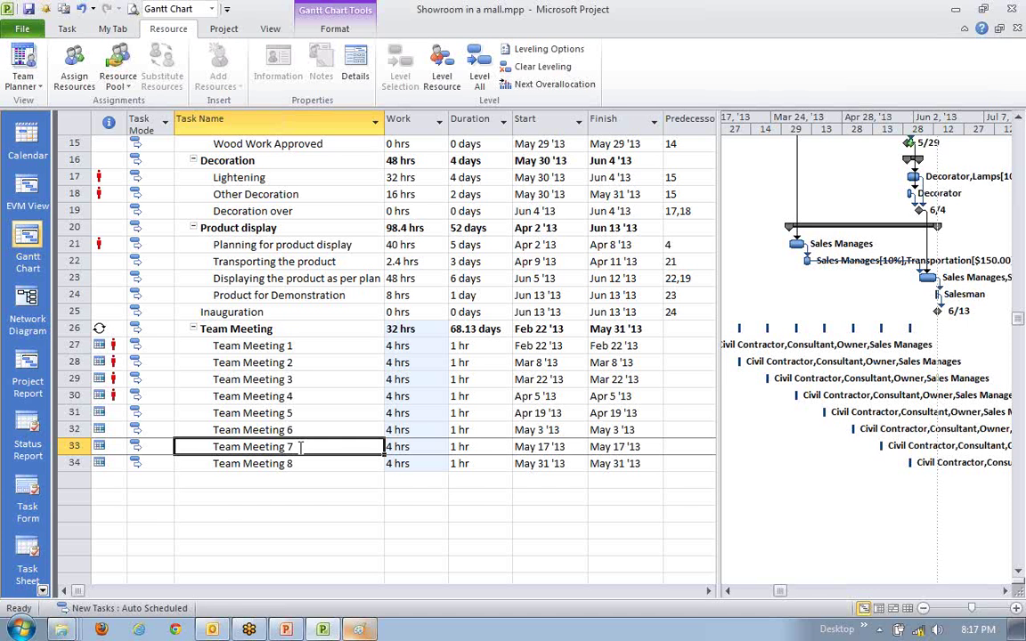
click(259, 364)
click(265, 331)
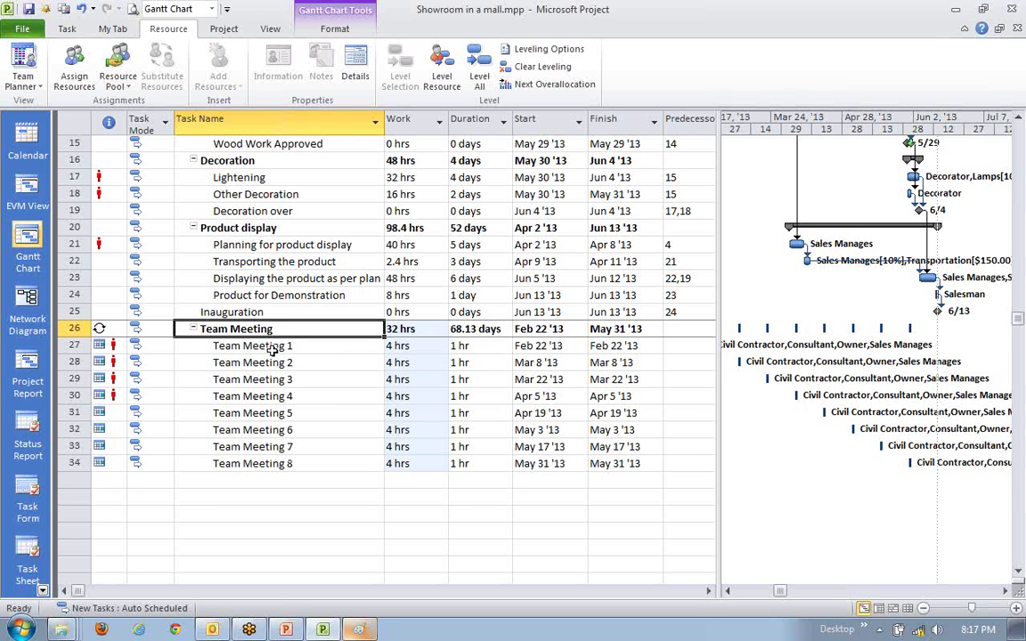
scroll(273, 353, up, 5)
scroll(274, 353, down, 4)
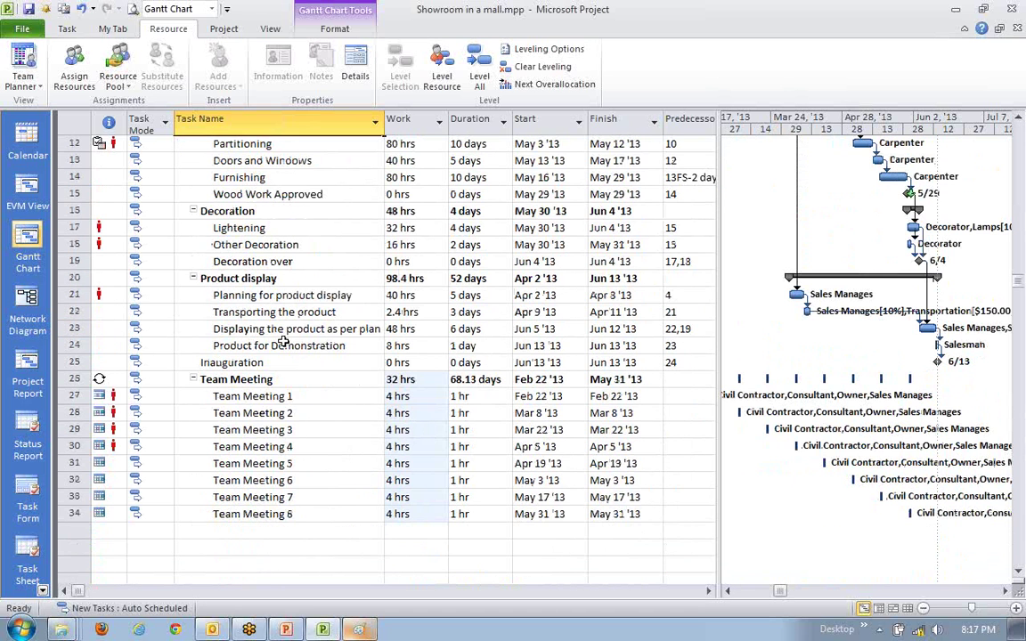
click(262, 398)
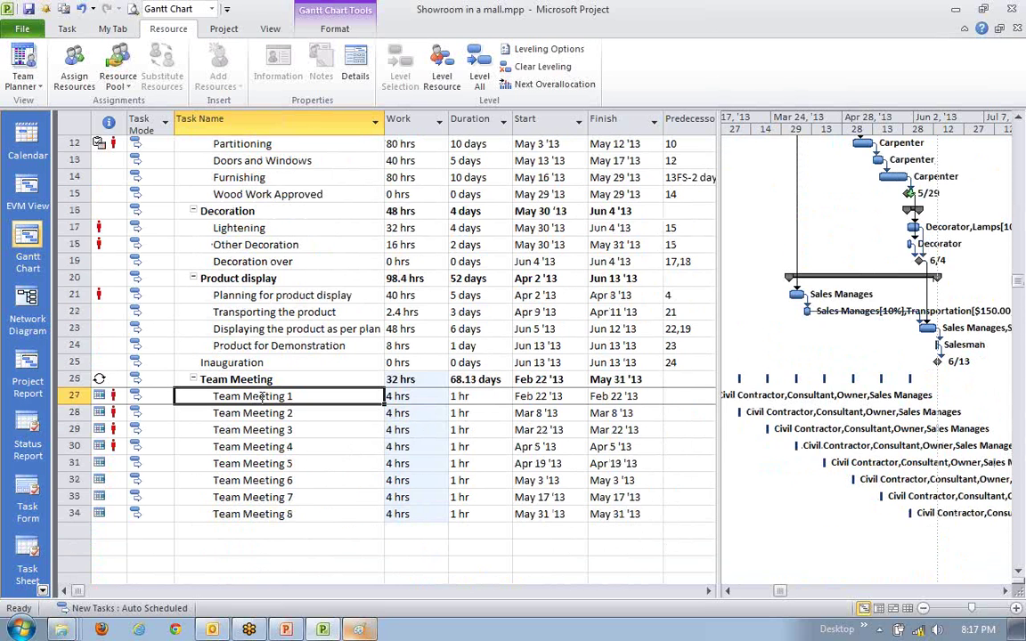
scroll(262, 398, up, 4)
click(282, 211)
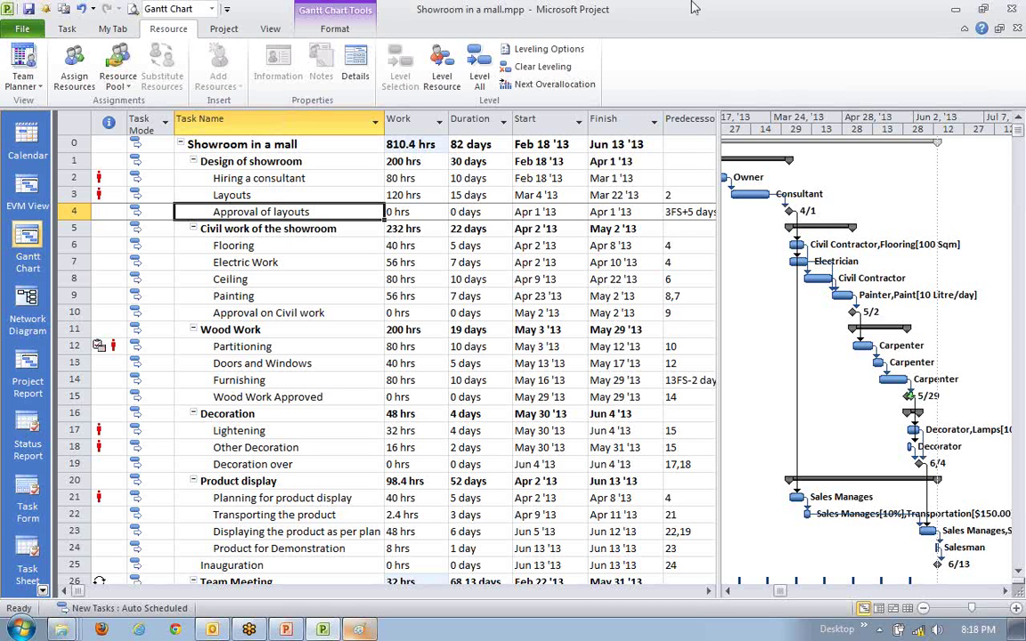
click(753, 444)
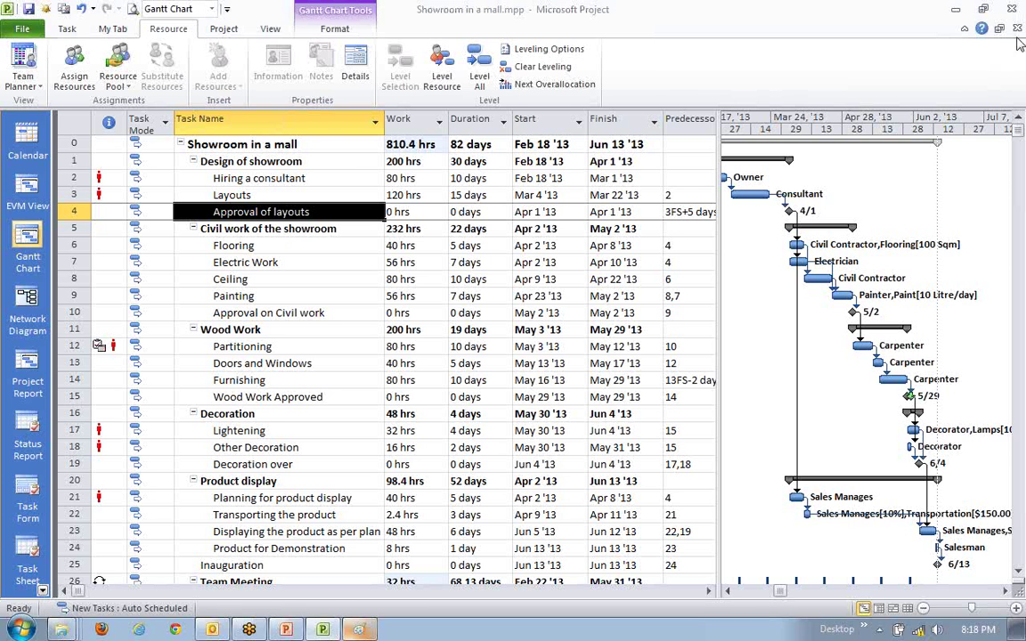
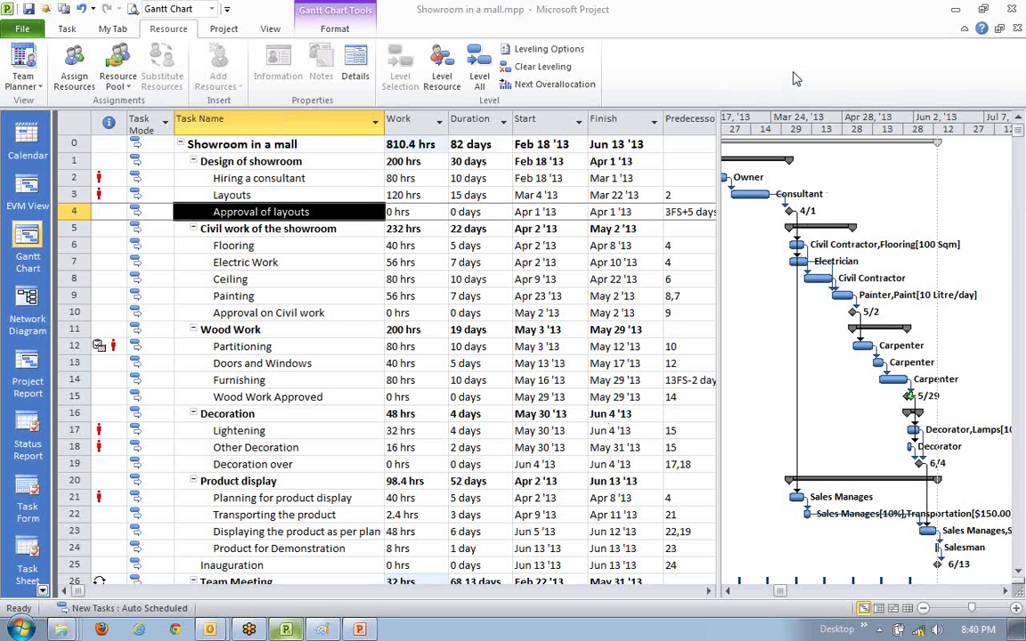
- Examine the Team Meeting task's duration, weekly and monthly recurrence options and end date, and close its recurrence settings without saving
click(252, 380)
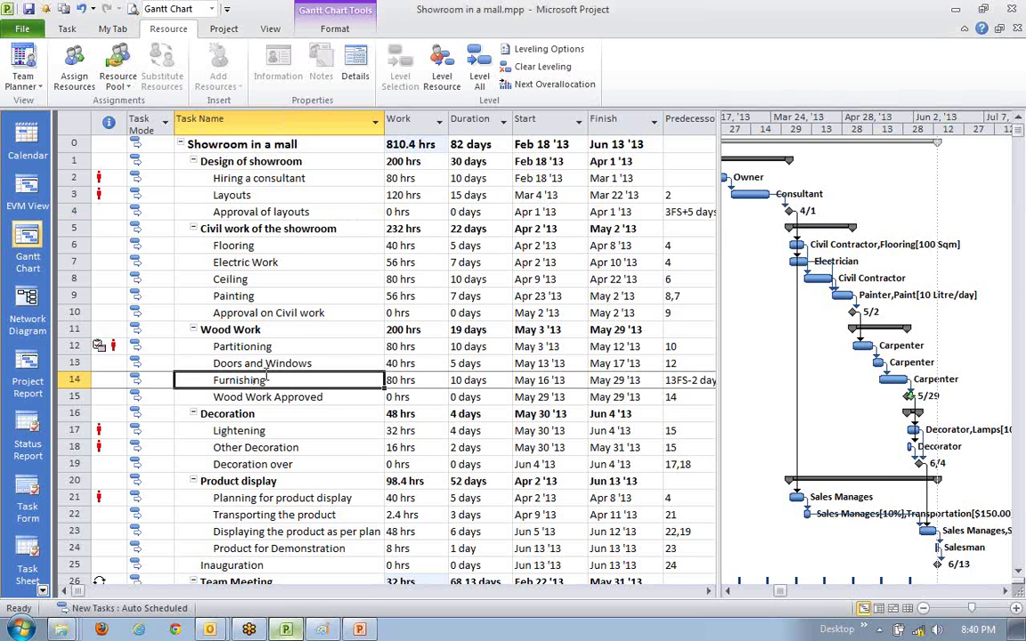
scroll(239, 347, down, 4)
click(272, 379)
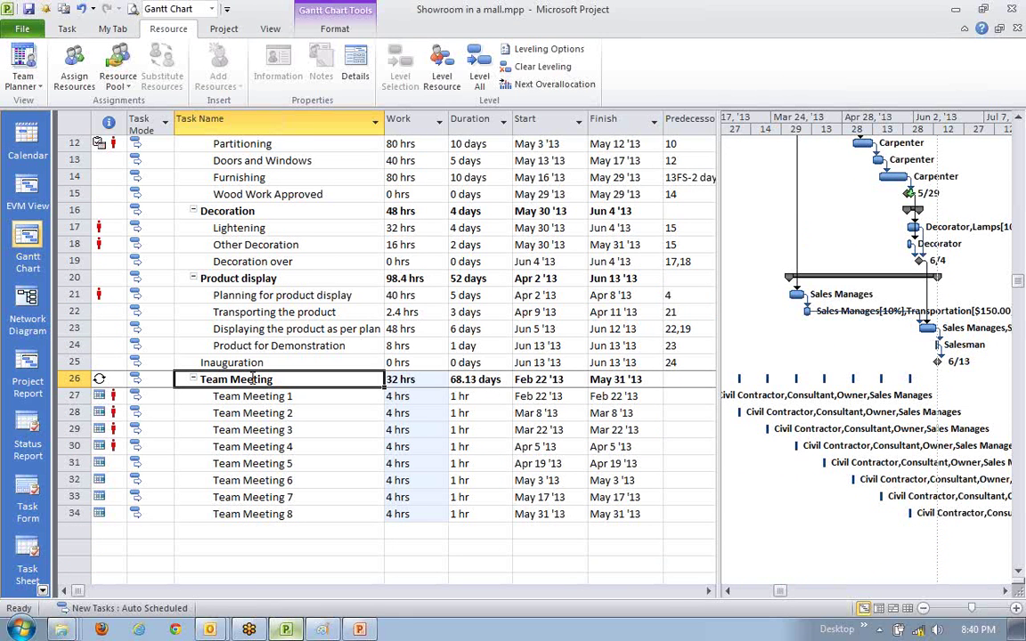
double_click(252, 379)
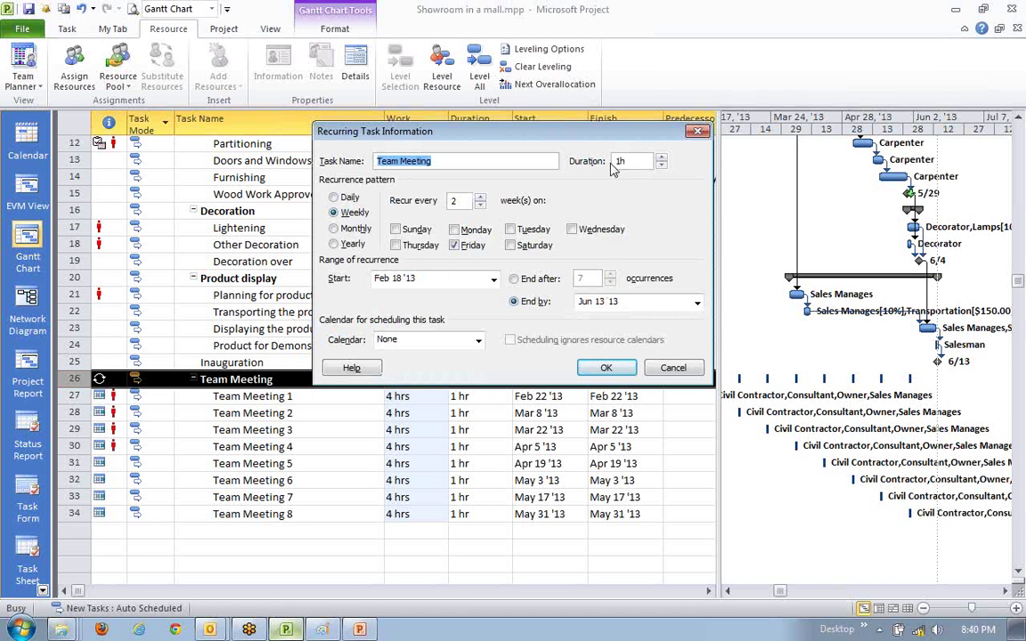
click(452, 160)
drag(451, 161, 318, 166)
key(Tab)
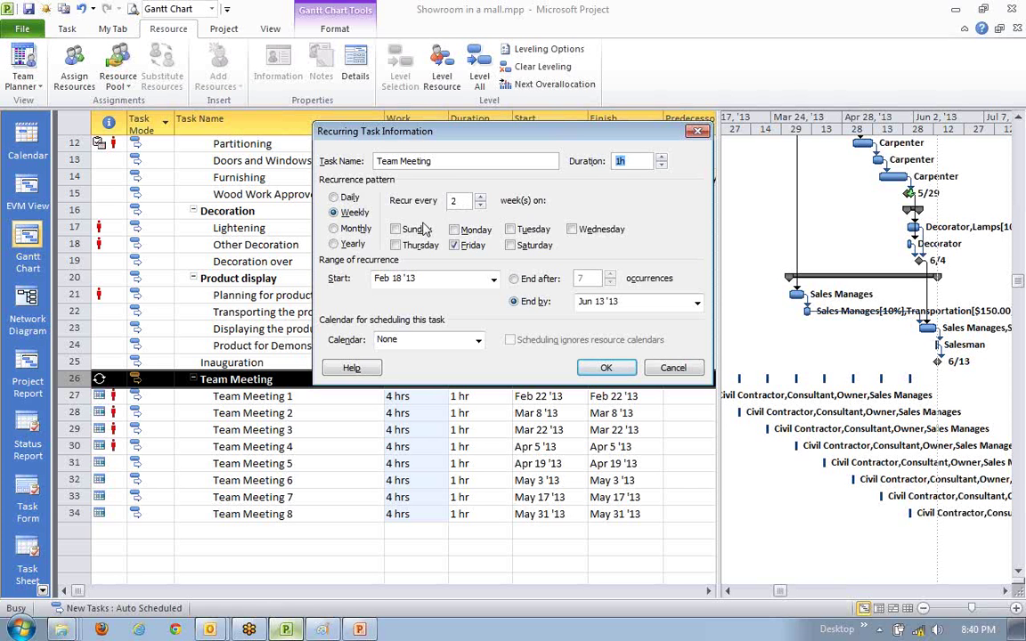
click(340, 230)
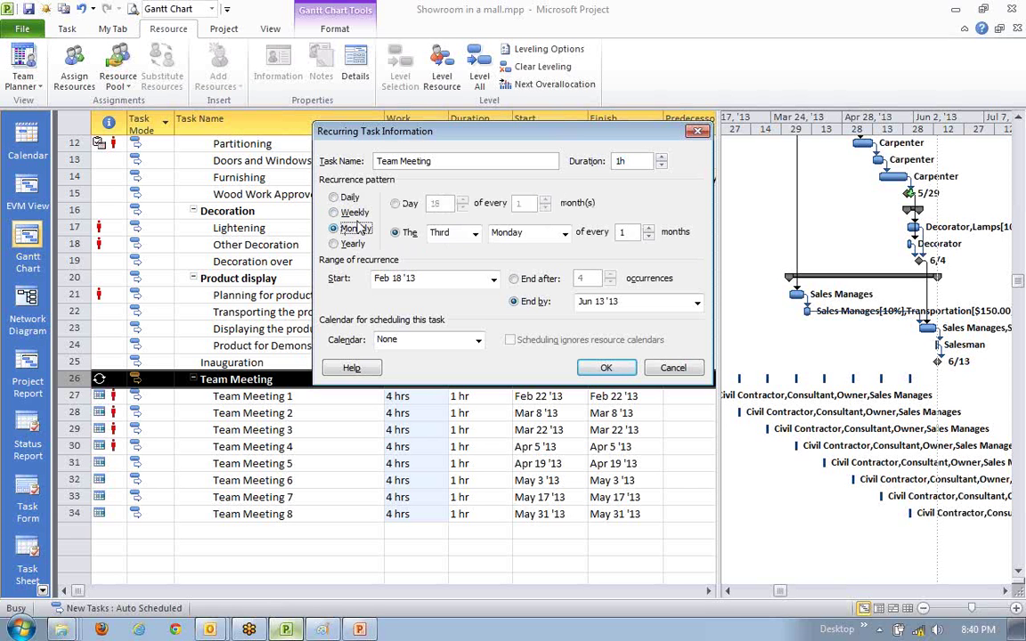
click(354, 214)
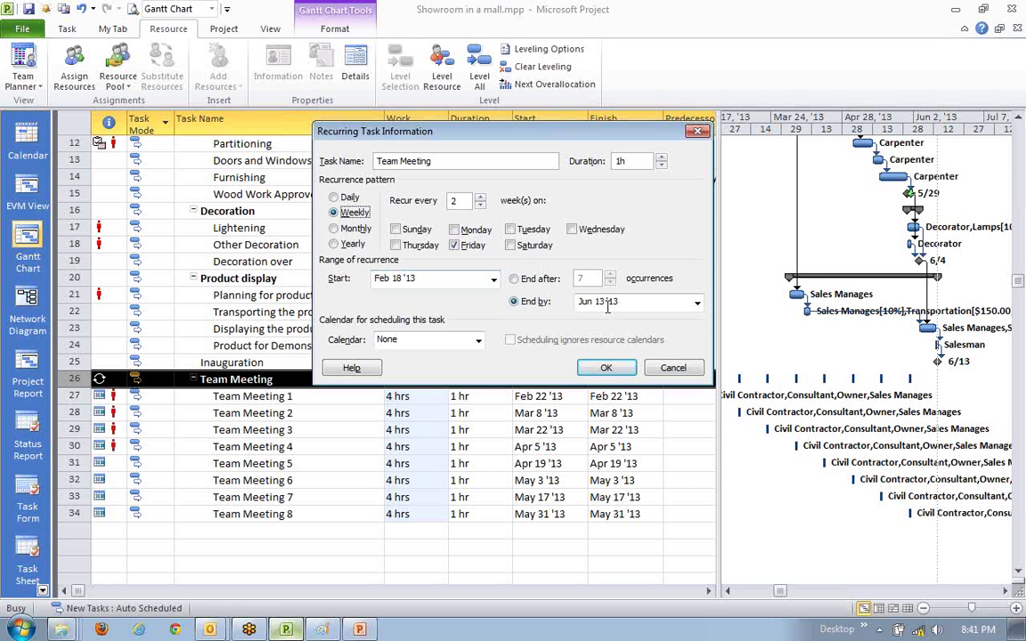
click(697, 304)
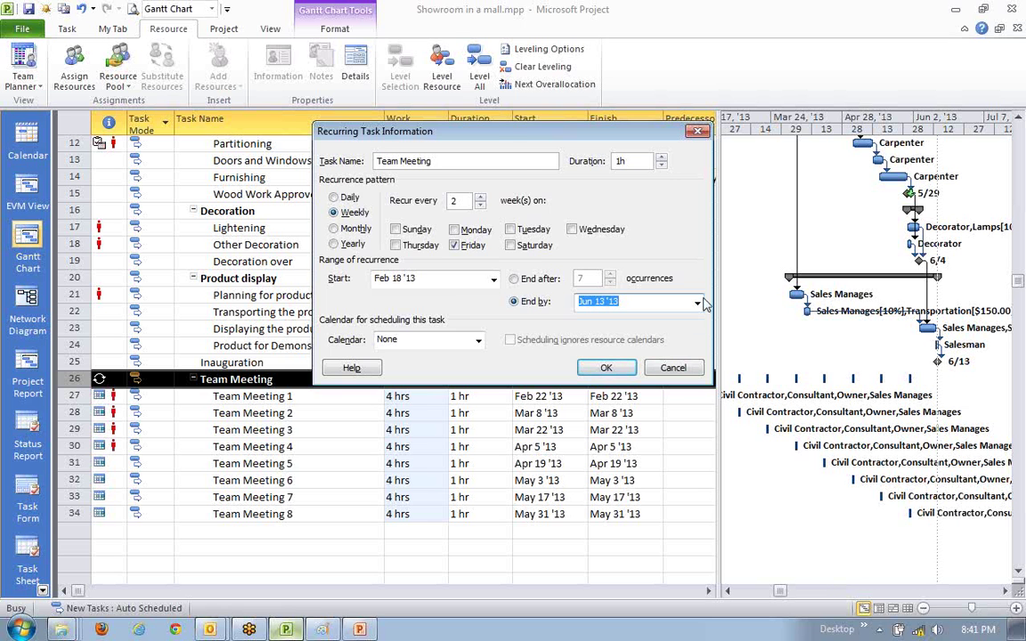
click(667, 372)
click(281, 379)
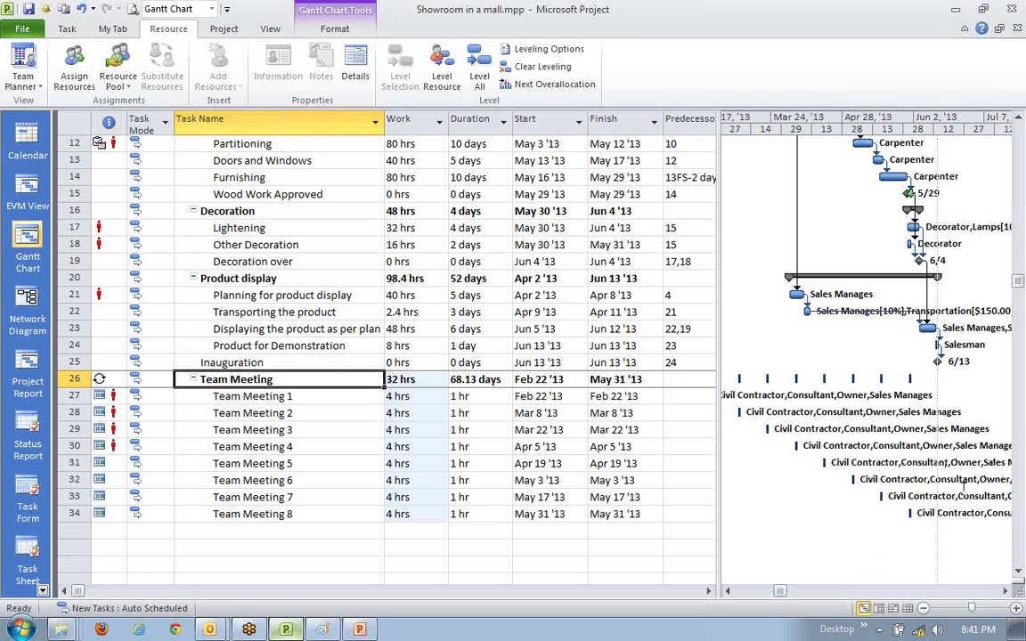
click(906, 501)
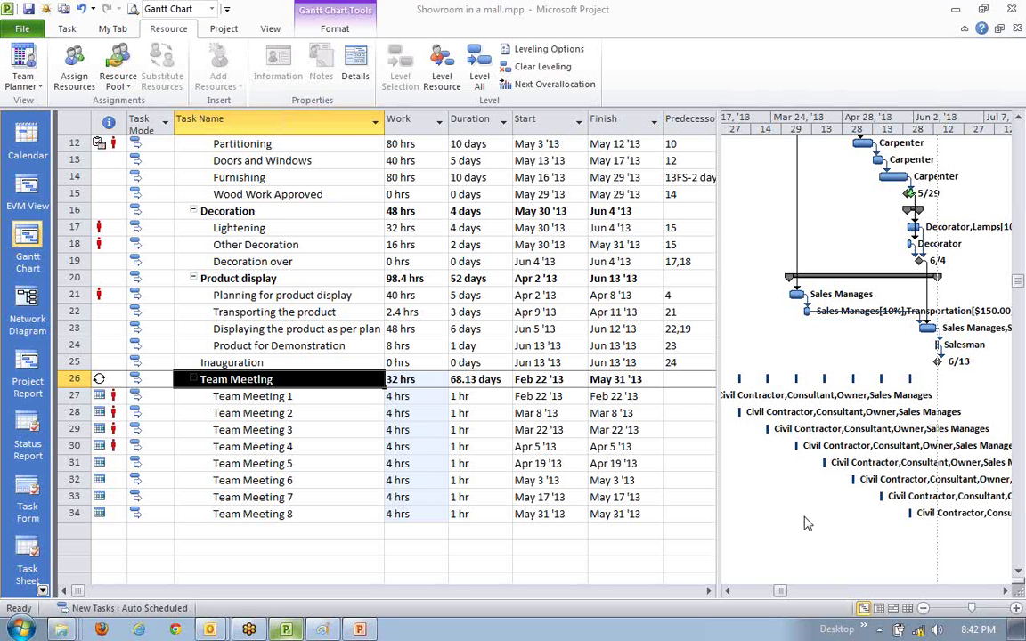
click(298, 497)
click(258, 380)
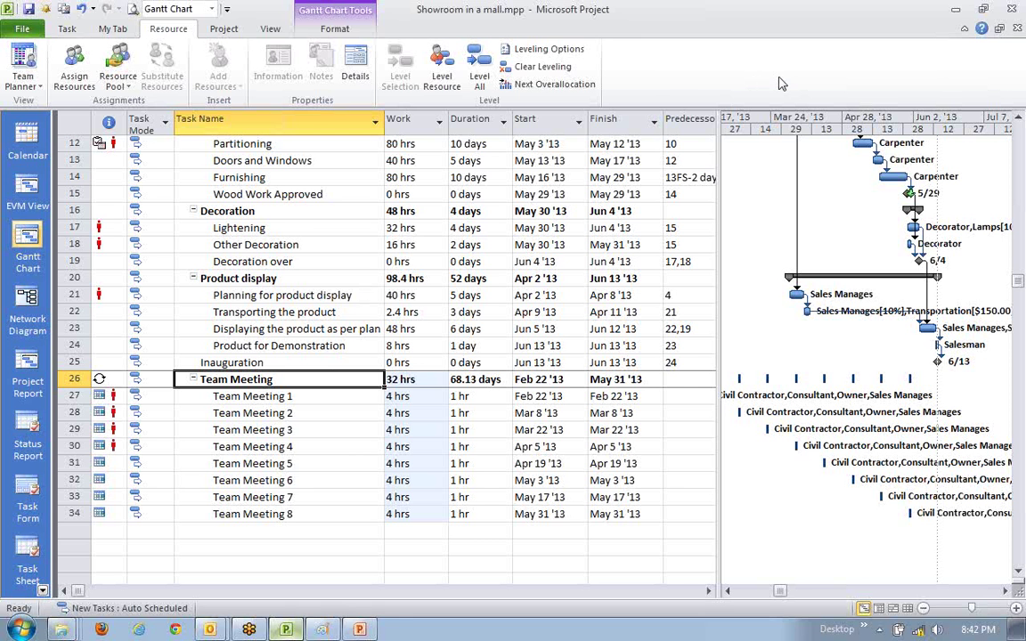
click(353, 164)
click(320, 211)
click(319, 162)
drag(324, 210, 336, 218)
click(337, 179)
click(331, 309)
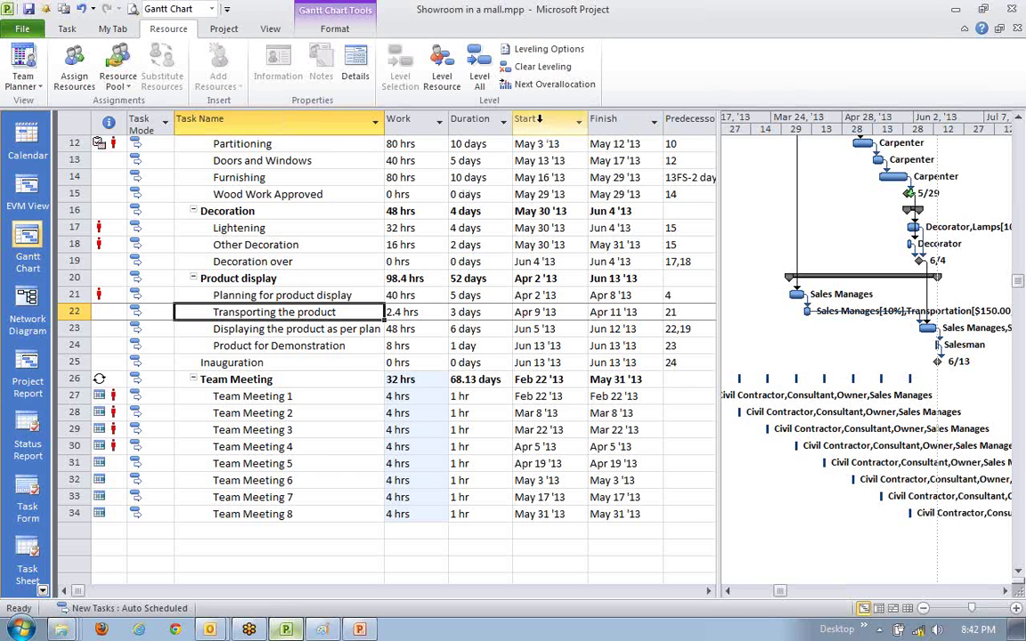
click(350, 512)
click(336, 362)
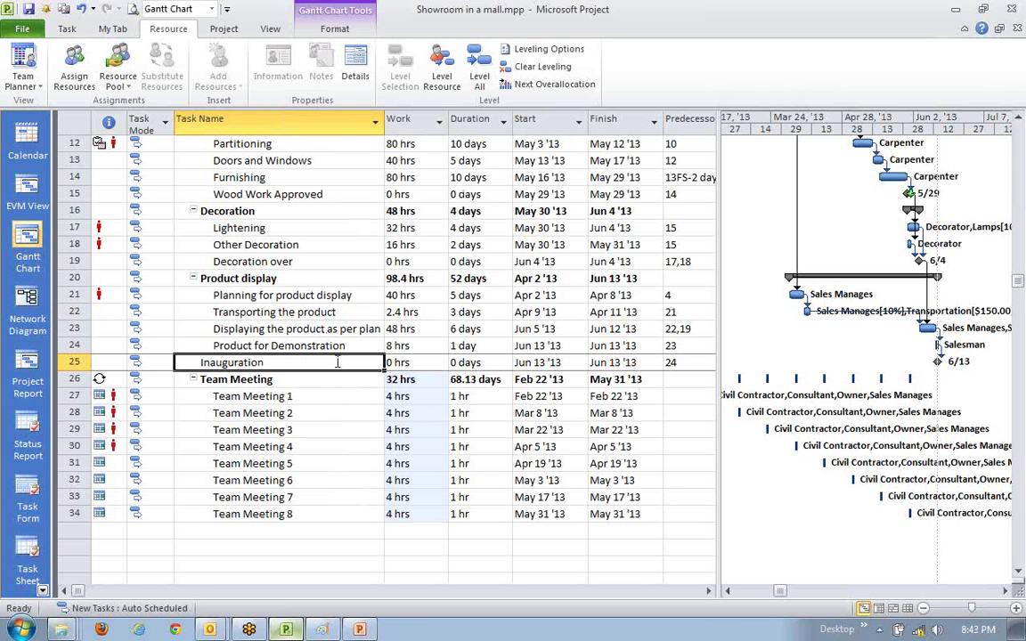
click(289, 260)
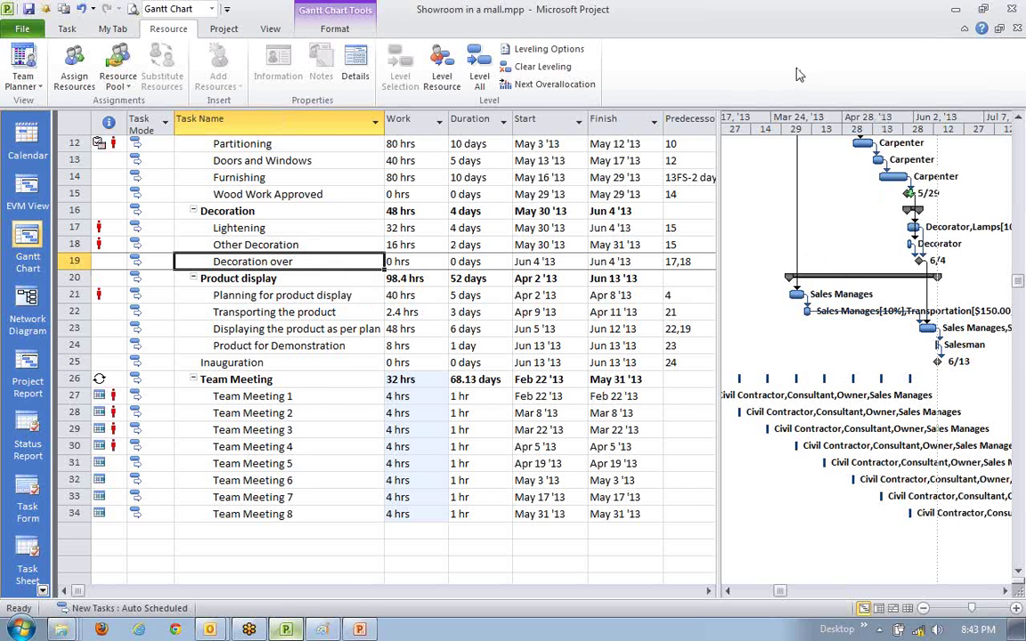
click(303, 361)
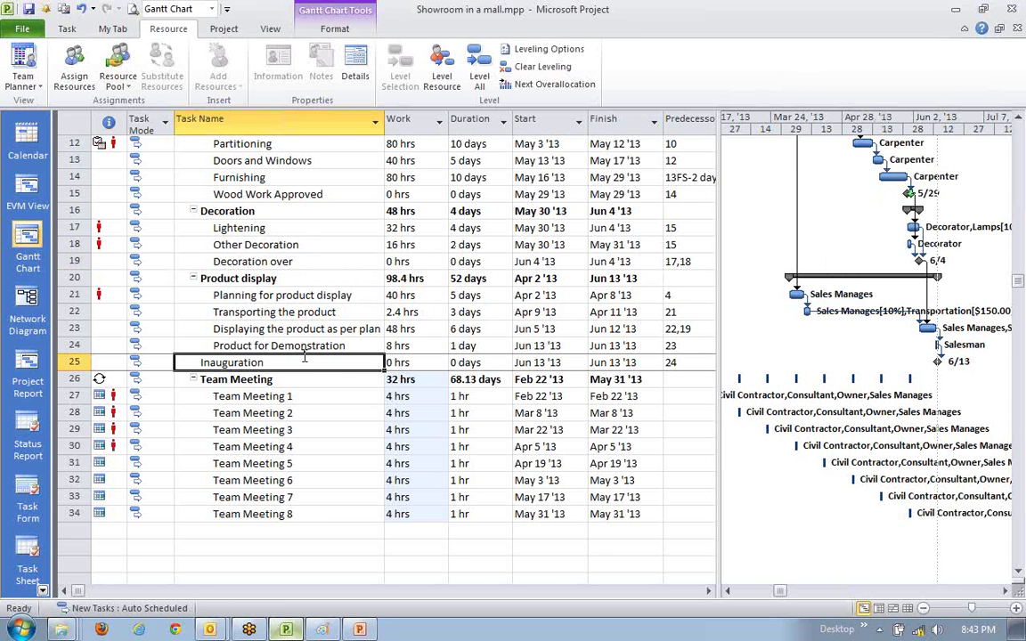
scroll(304, 356, up, 4)
click(972, 531)
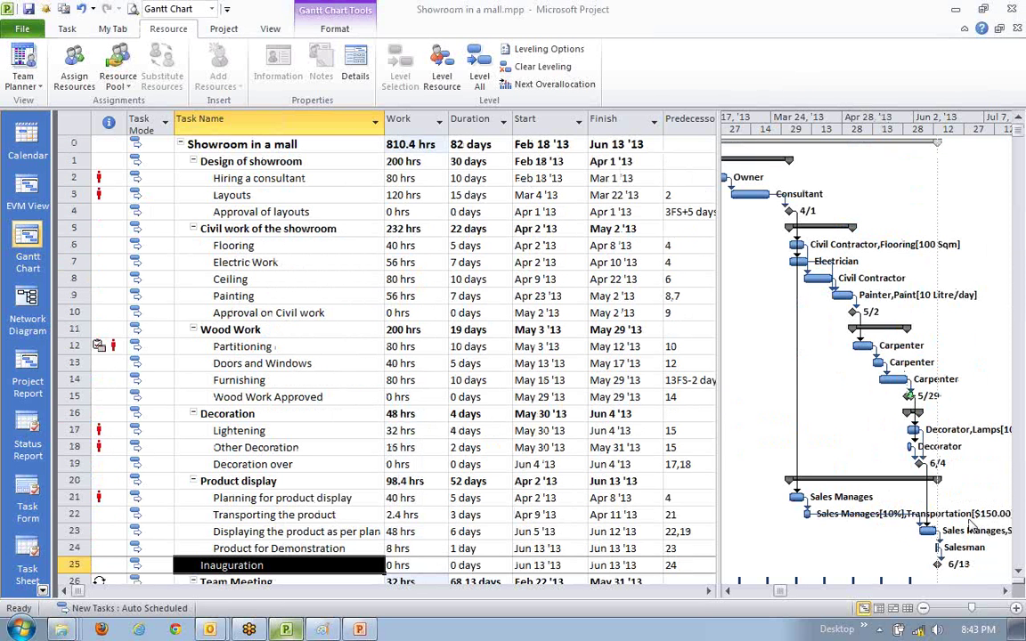
click(267, 245)
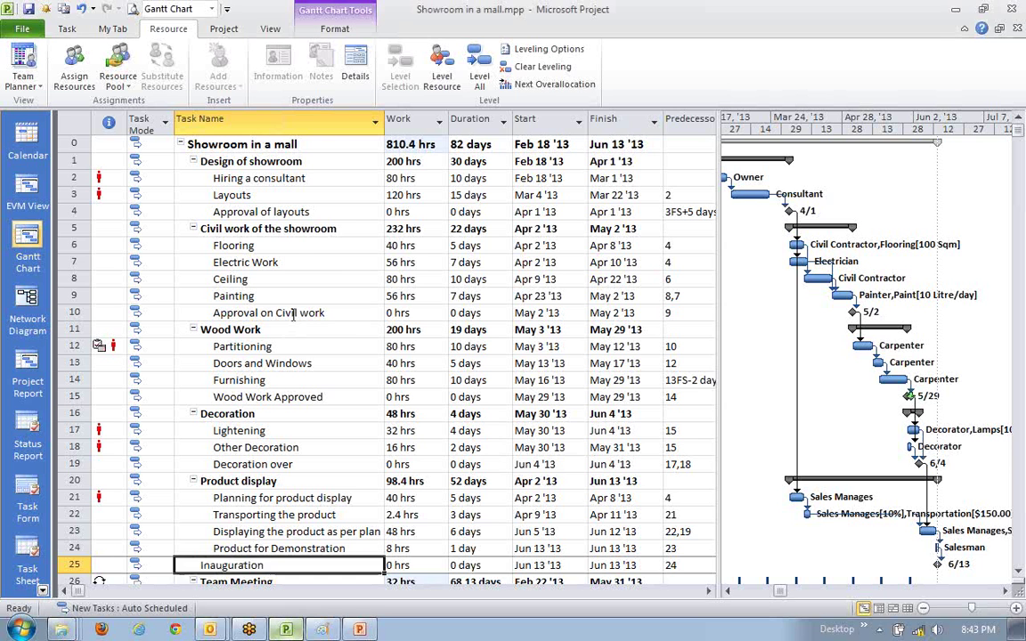
click(317, 163)
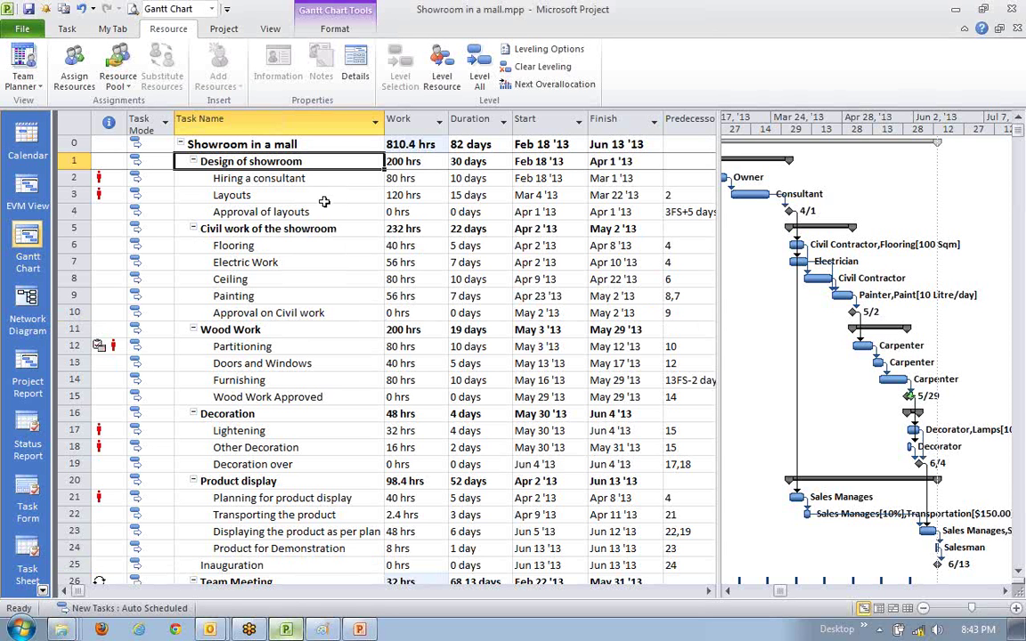
- Switch to the Resource Sheet view and review the listed resources, including the Civil Contractor, Electrician, Decorator and Flooring entries
click(907, 609)
click(188, 335)
click(194, 153)
click(183, 235)
click(182, 254)
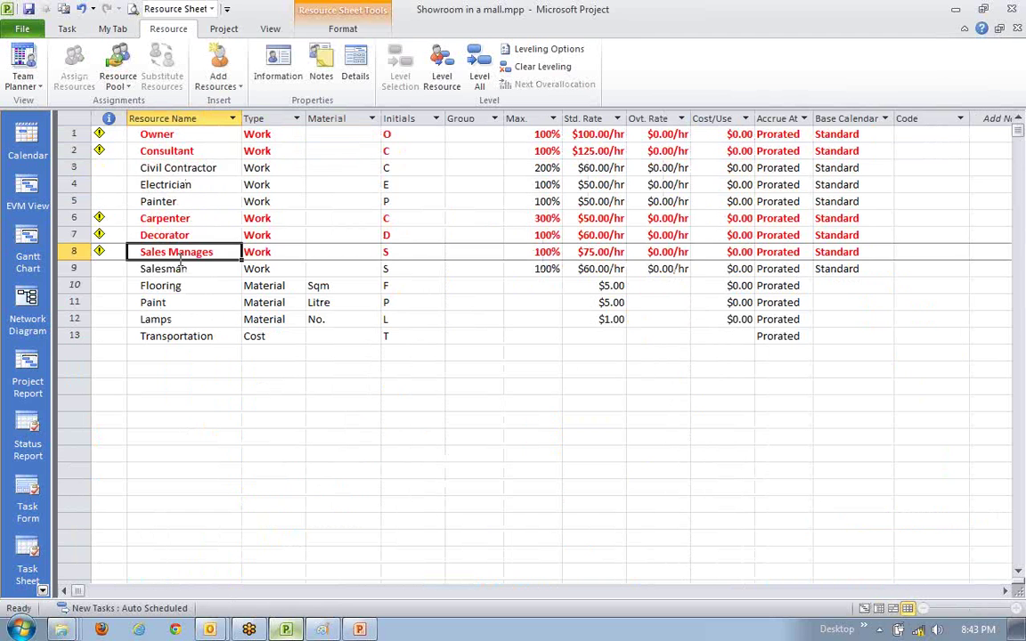
click(173, 171)
click(197, 236)
click(179, 164)
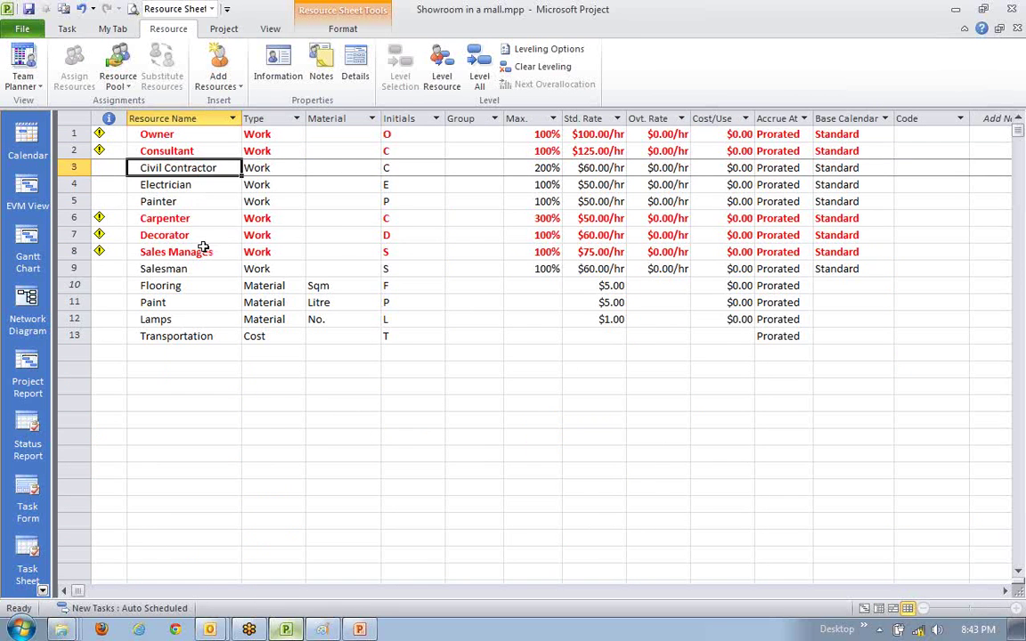
click(139, 217)
click(196, 185)
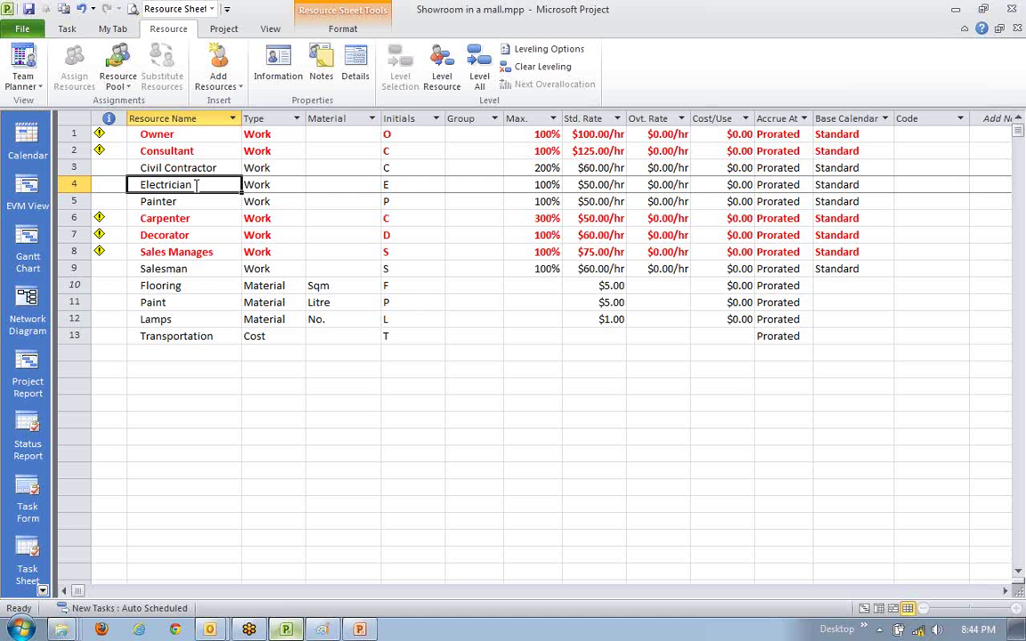
click(209, 238)
click(181, 185)
click(187, 301)
click(182, 168)
click(196, 287)
click(212, 167)
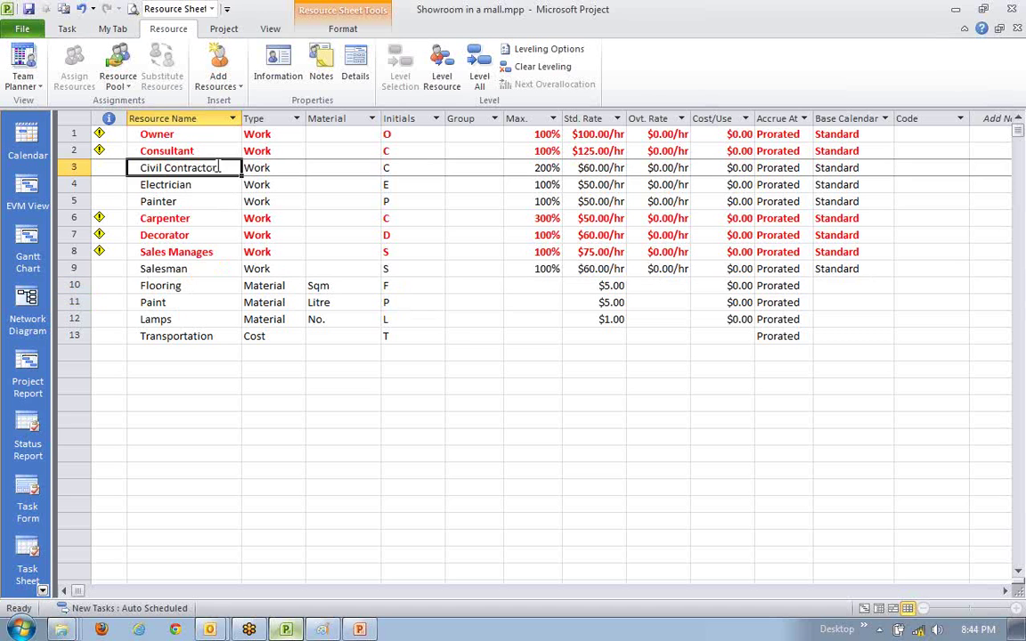
click(213, 269)
- Open the Civil Contractor's resource information, examine the rate rows of its default cost rate table, and close it without saving
double_click(203, 167)
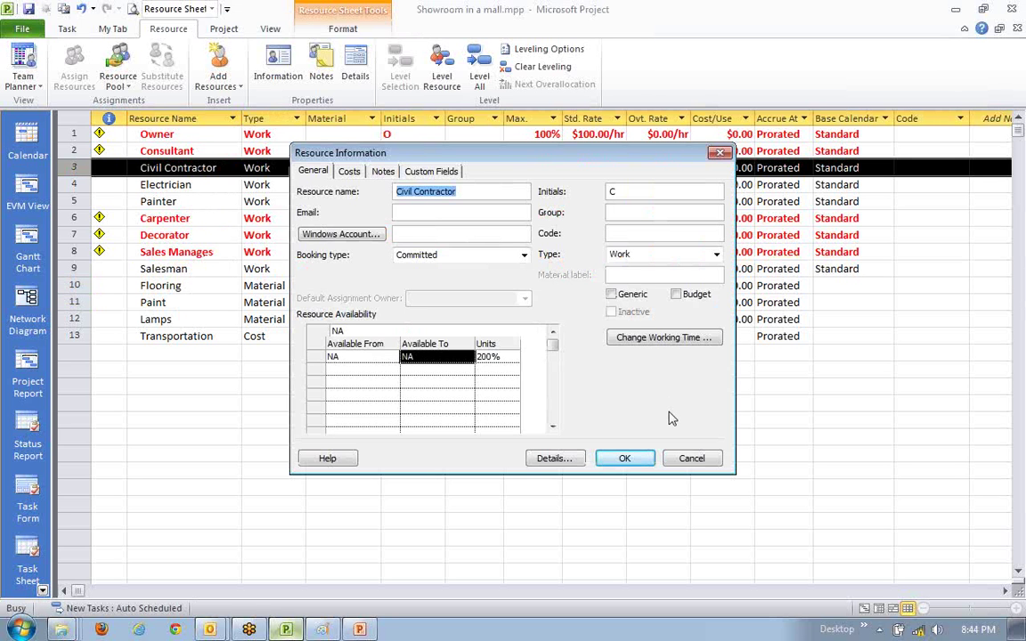
click(349, 171)
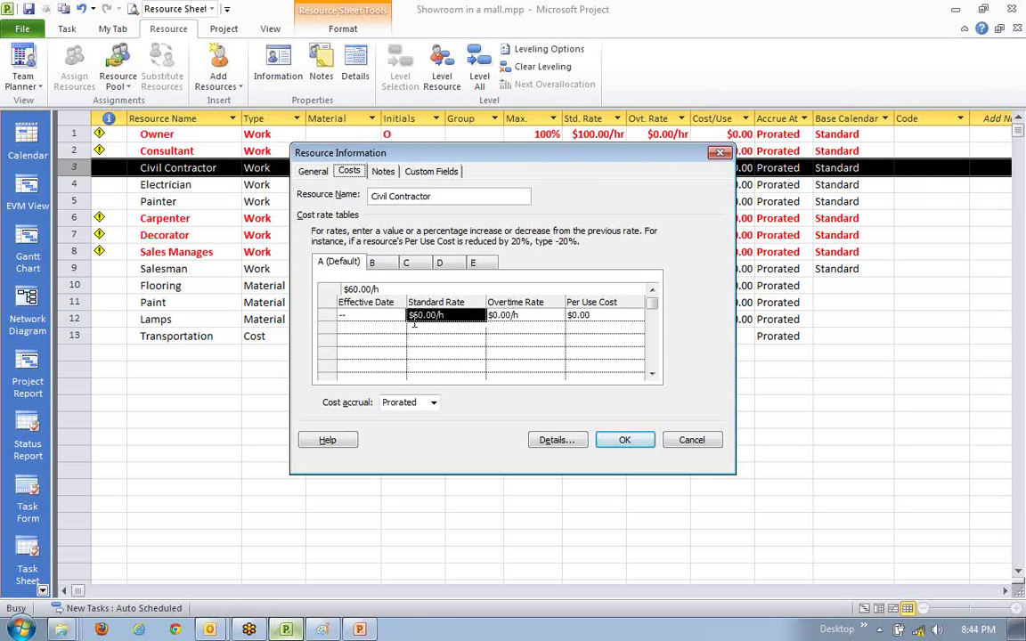
click(482, 328)
click(423, 356)
click(675, 444)
click(691, 440)
- Reopen the Civil Contractor's cost information and examine the standard, overtime and per-use fields in cost rate tables A to E
double_click(196, 170)
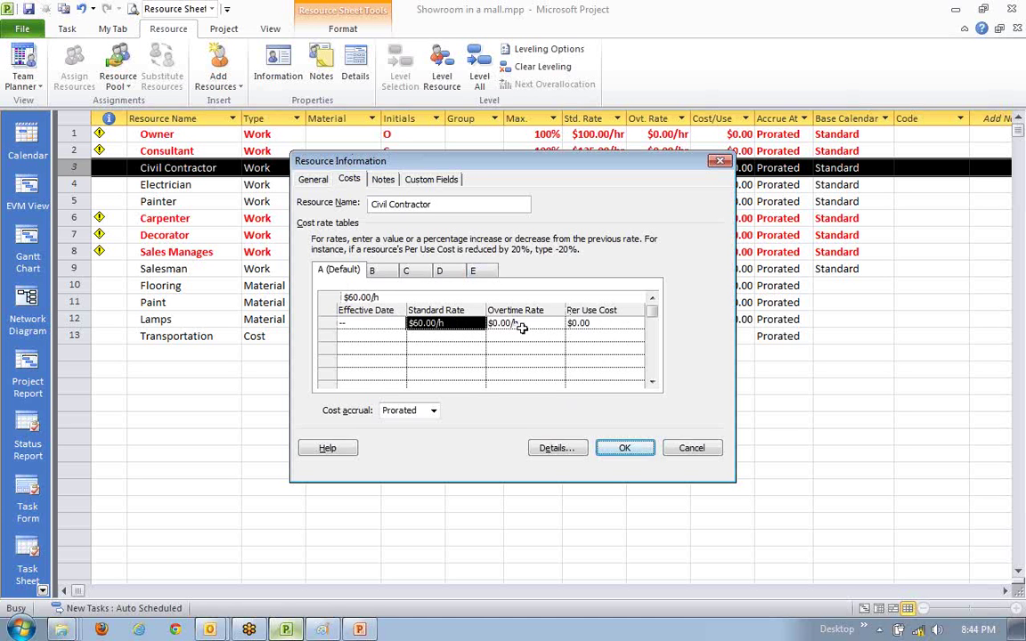
click(441, 347)
click(526, 336)
click(588, 336)
click(384, 275)
click(407, 274)
click(440, 274)
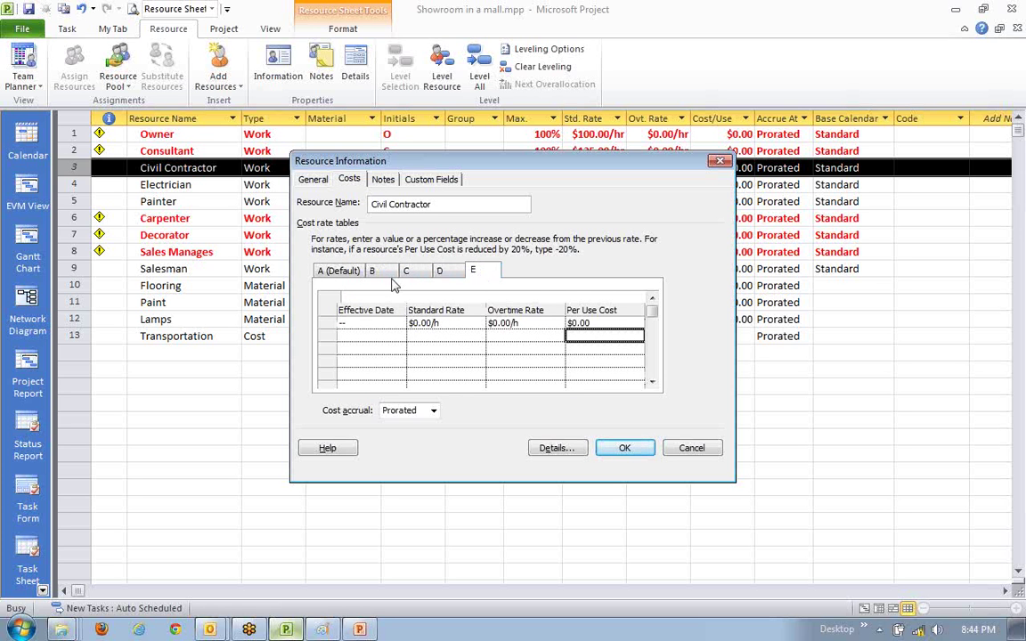
click(338, 271)
click(373, 272)
click(407, 272)
click(440, 273)
click(473, 273)
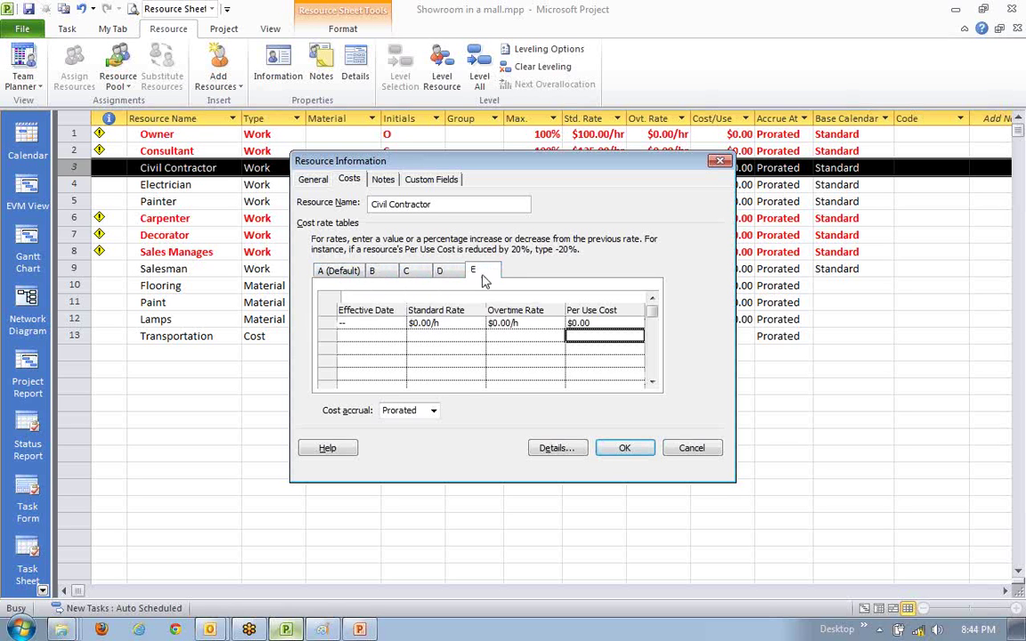
- Compare the Civil Contractor's standard rate in default cost rate table A with the rates in tables B to E
click(341, 273)
click(361, 332)
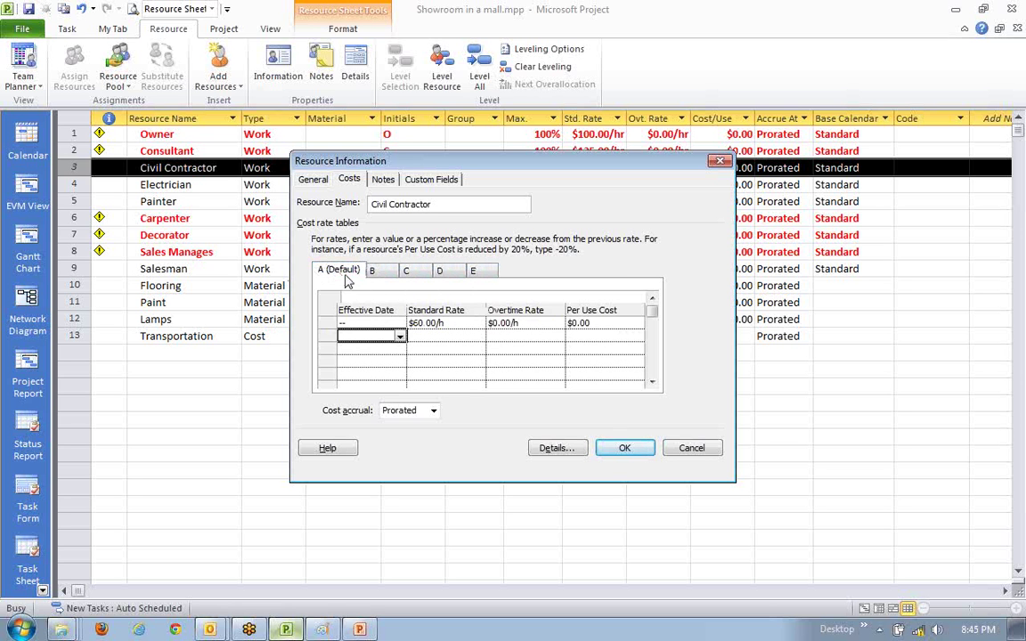
click(428, 323)
click(389, 273)
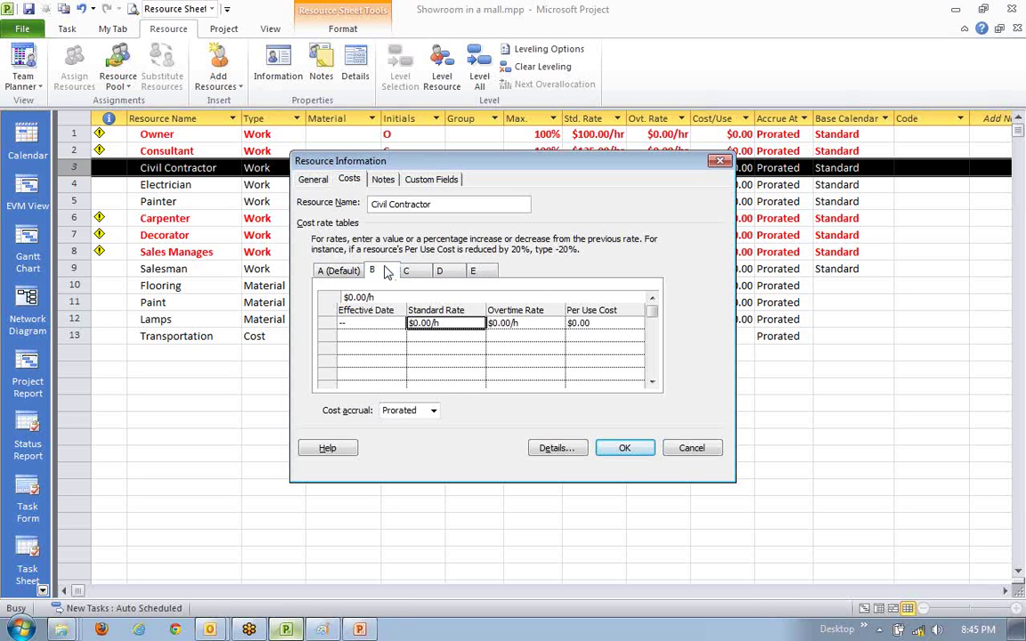
click(407, 273)
click(440, 273)
click(477, 274)
click(343, 271)
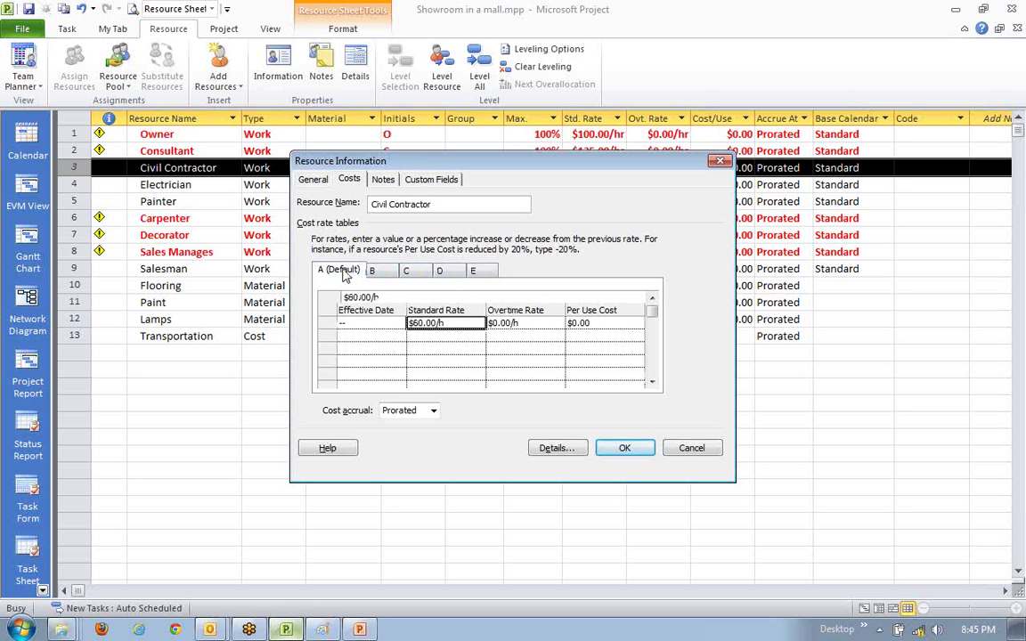
click(376, 273)
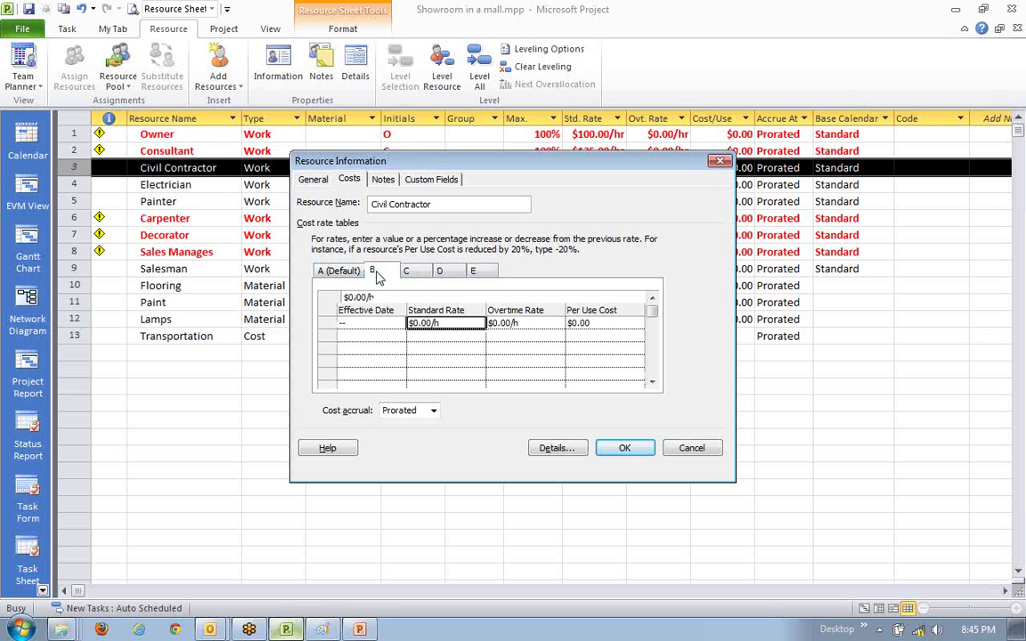
click(339, 270)
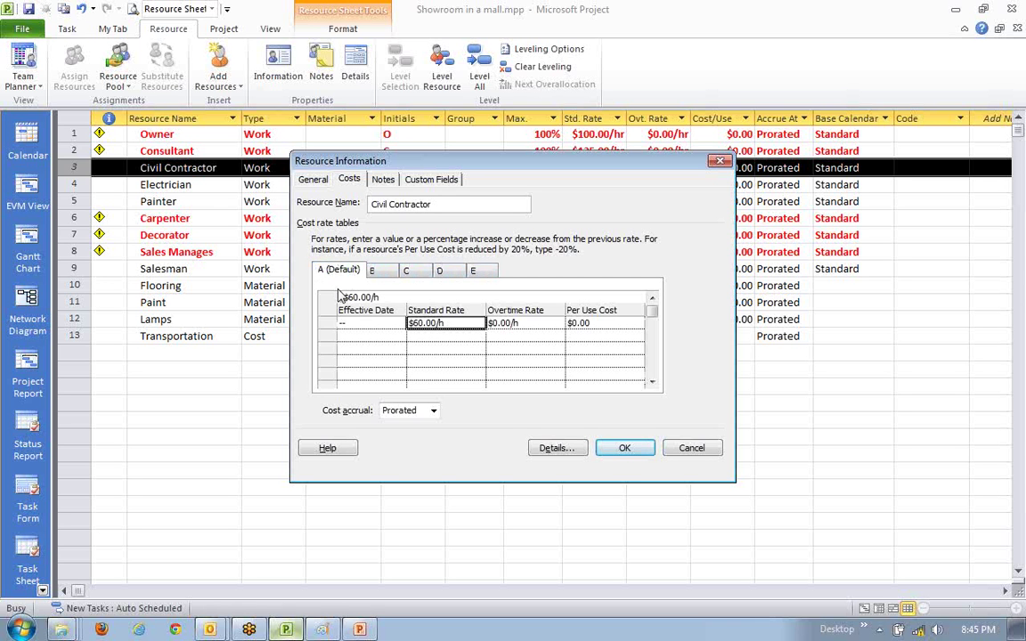
- Add a second rate row effective Apr 1 '13 to the Civil Contractor's default cost rate table A
click(418, 338)
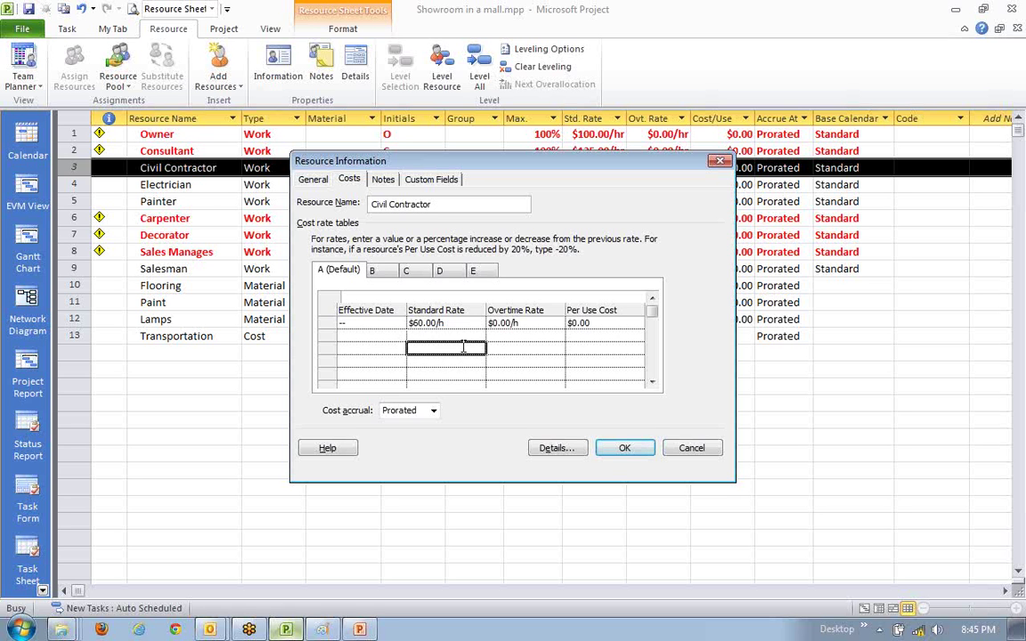
click(388, 336)
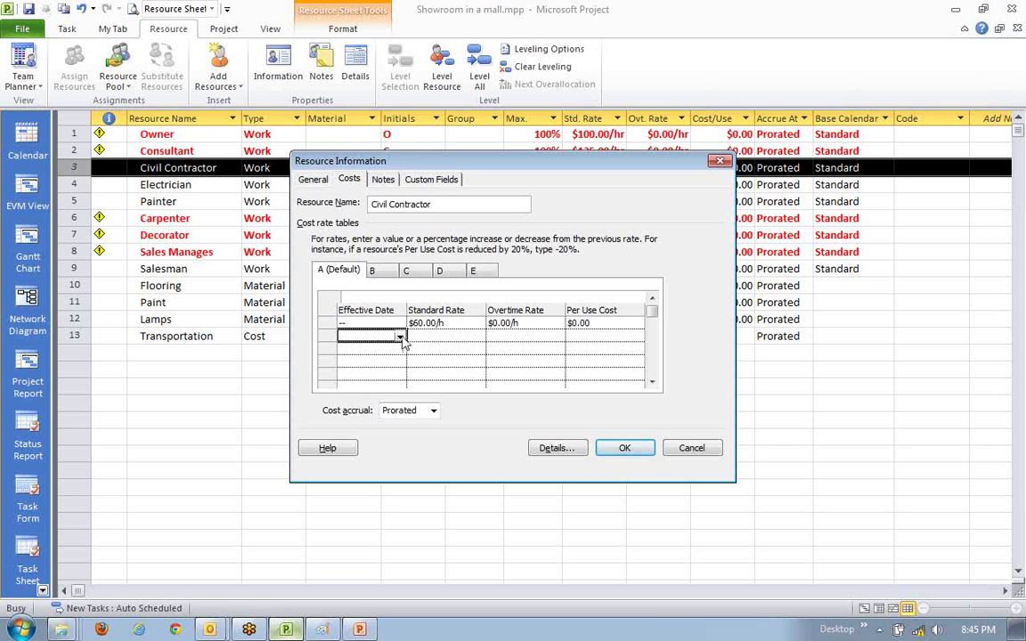
click(401, 338)
click(397, 354)
click(397, 354)
click(304, 384)
click(463, 336)
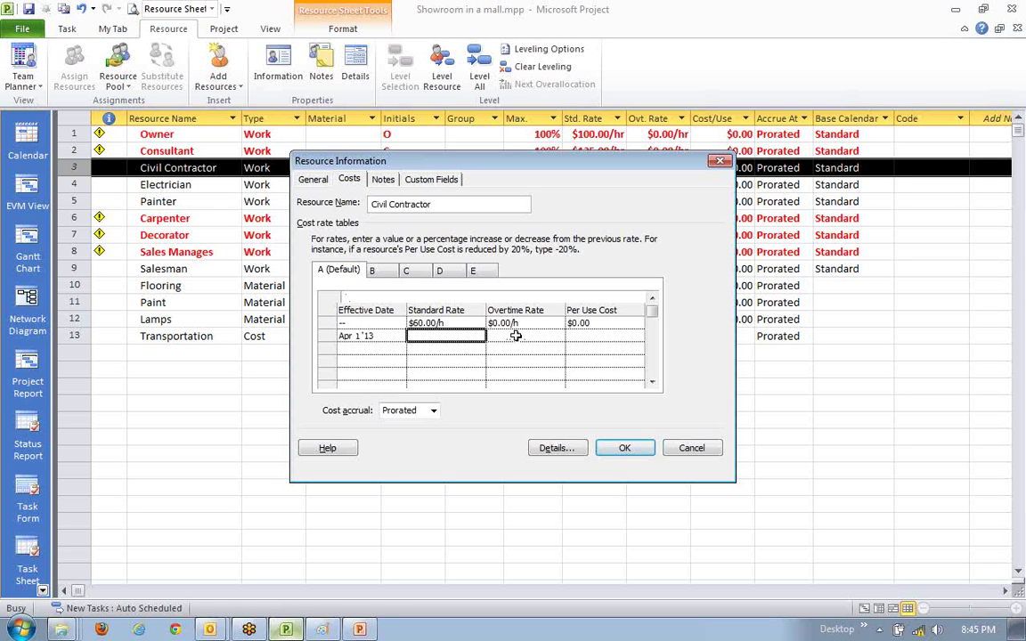
- Set the standard rate of the Apr 1 '13 row to $66.00/h
text(66)
key(Tab)
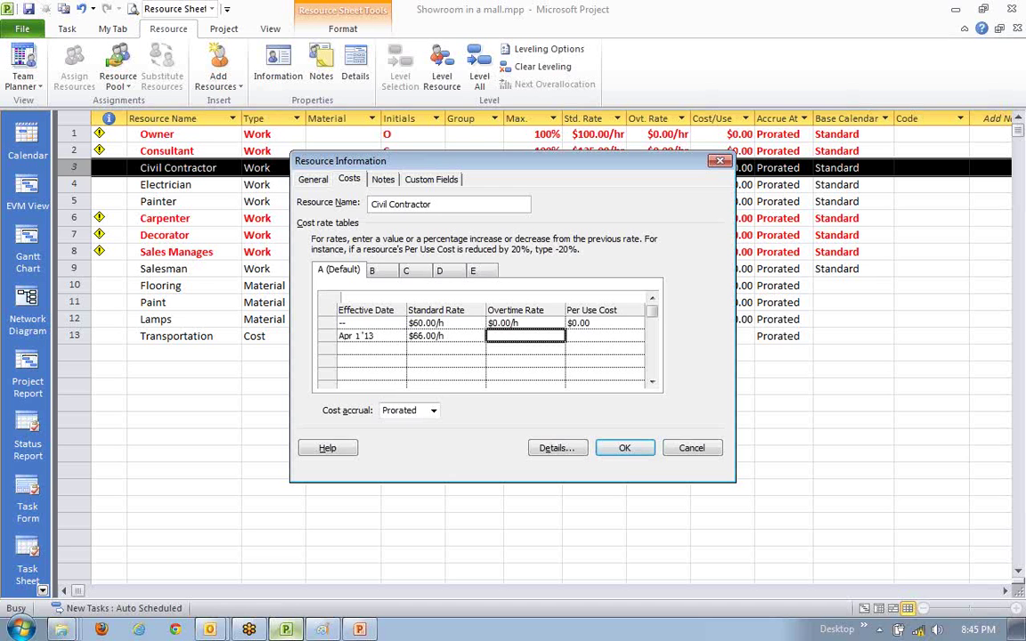
key(Tab)
- Enter the standard rate of the Apr 1 '13 row as a 10% increase over the previous rate
key(Left)
key(Left)
key(Left)
key(Right)
text(10%)
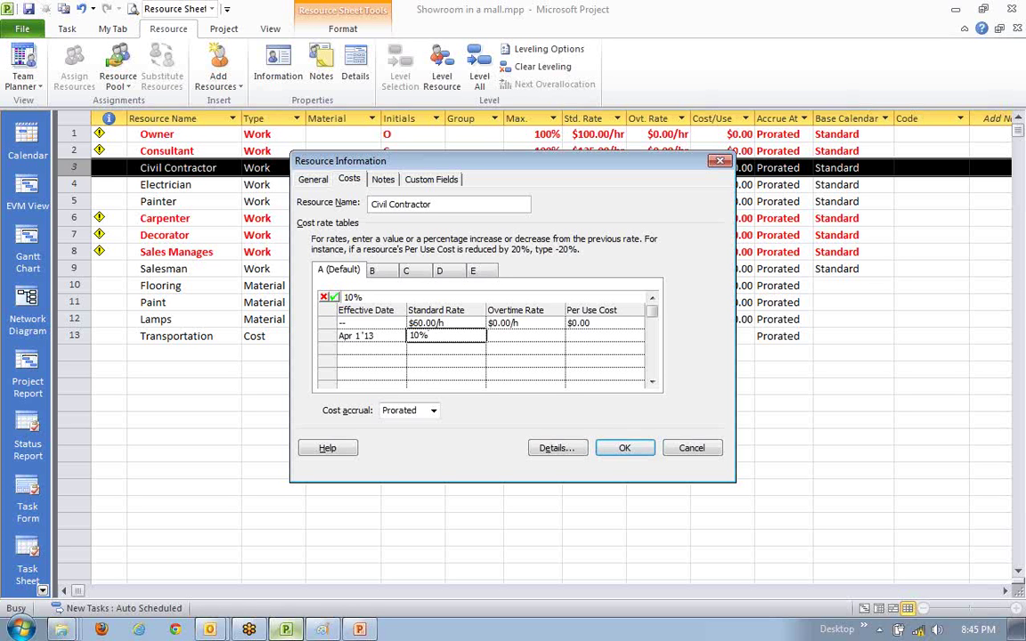
key(Return)
- Check the rates in the Apr 1 '13 row against the Resource Sheet and save the Civil Contractor's cost rates
key(Down)
key(Up)
key(Up)
key(Right)
key(Right)
key(Left)
key(Left)
key(Left)
key(Right)
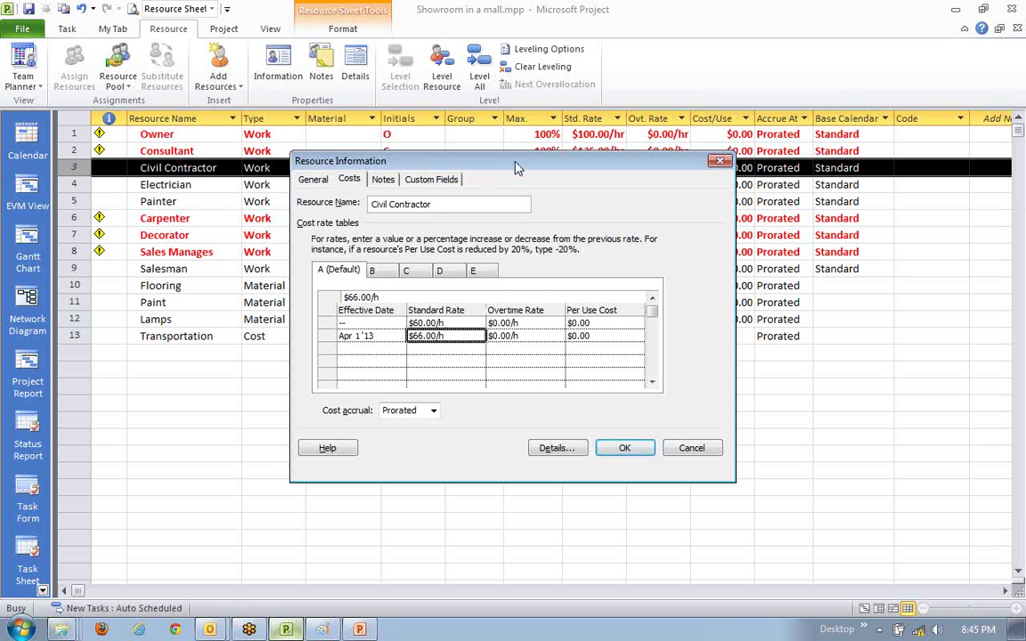
drag(513, 170, 504, 269)
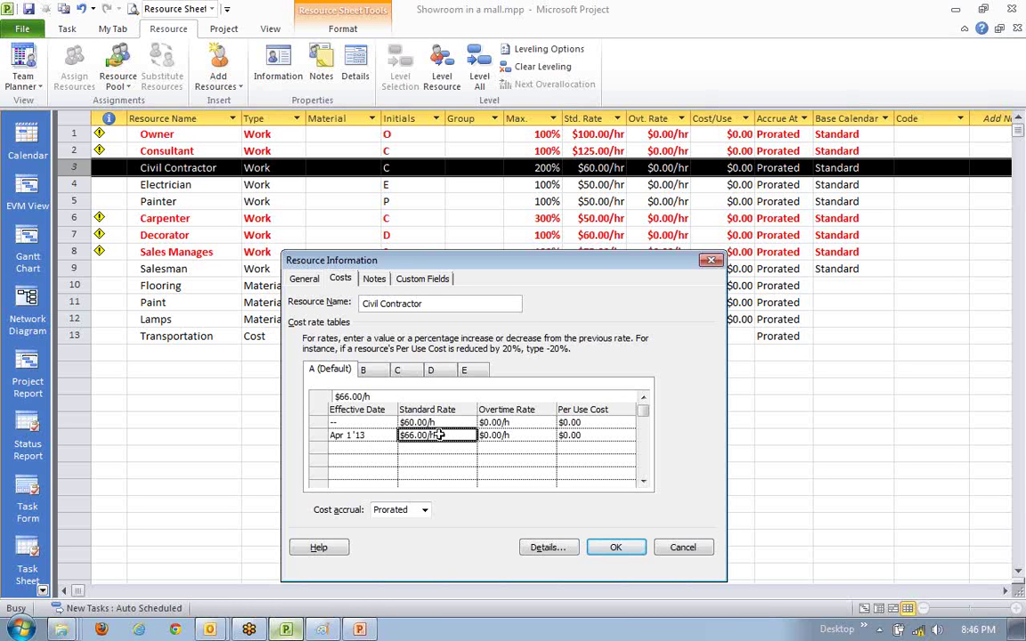
click(615, 548)
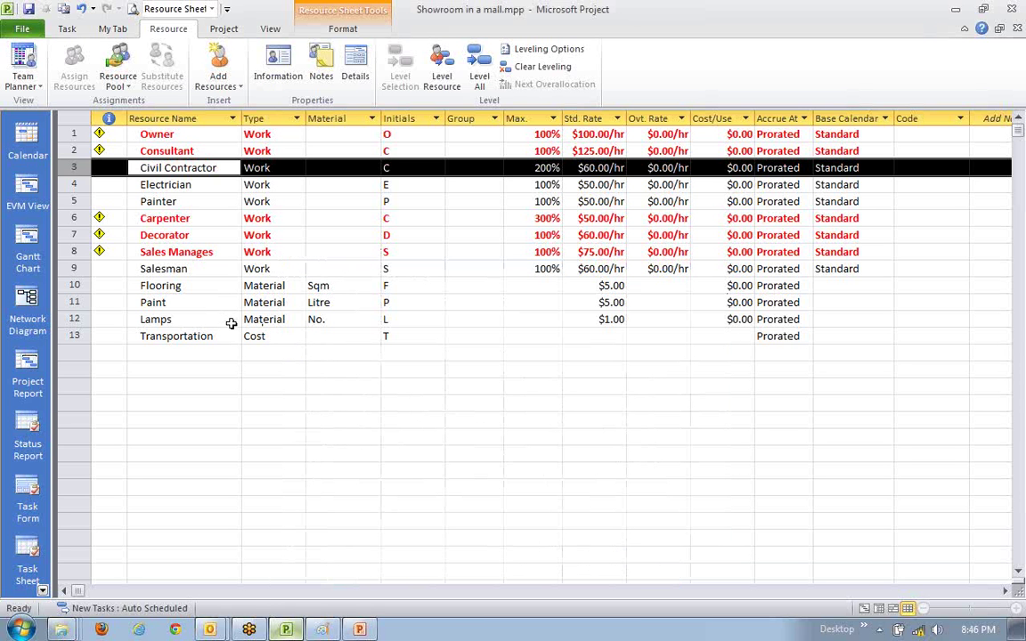
- Switch to the Task Usage view and widen its task table to show the Start column
click(174, 336)
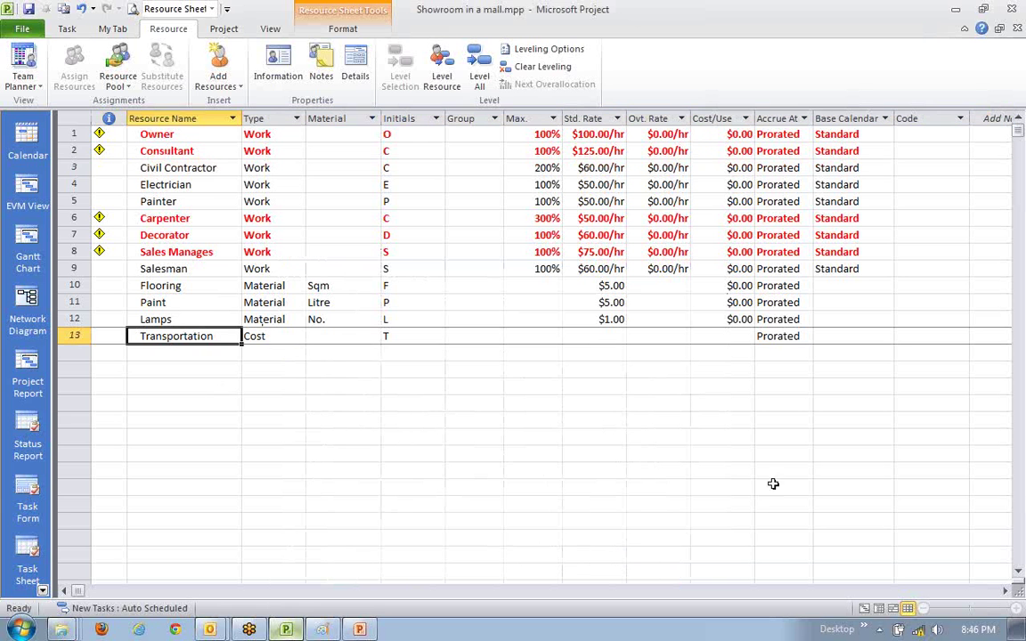
click(879, 610)
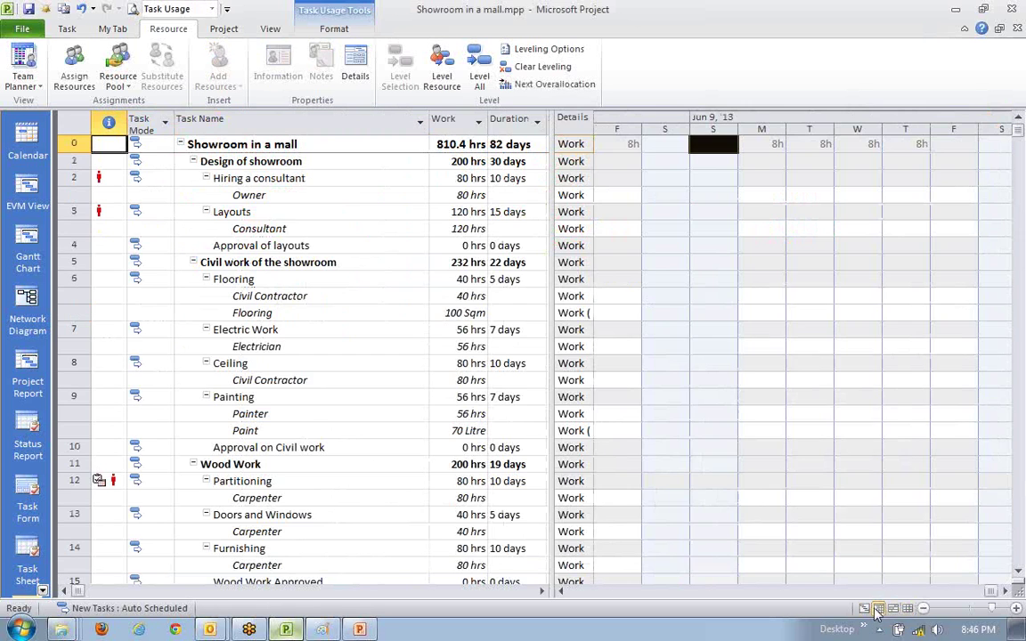
drag(497, 369, 621, 369)
scroll(467, 448, down, 7)
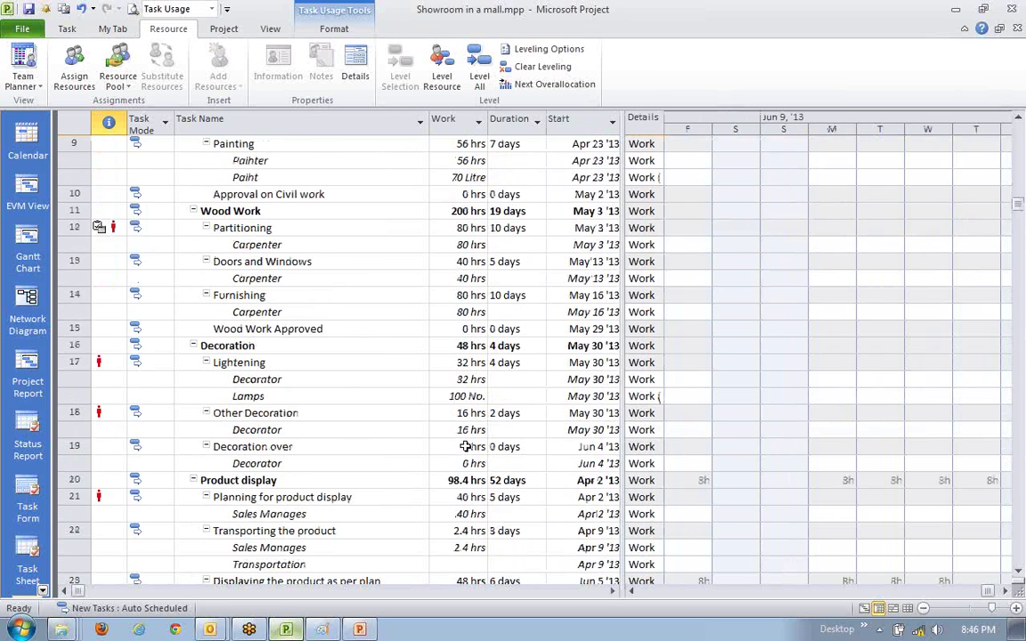
scroll(467, 447, down, 1)
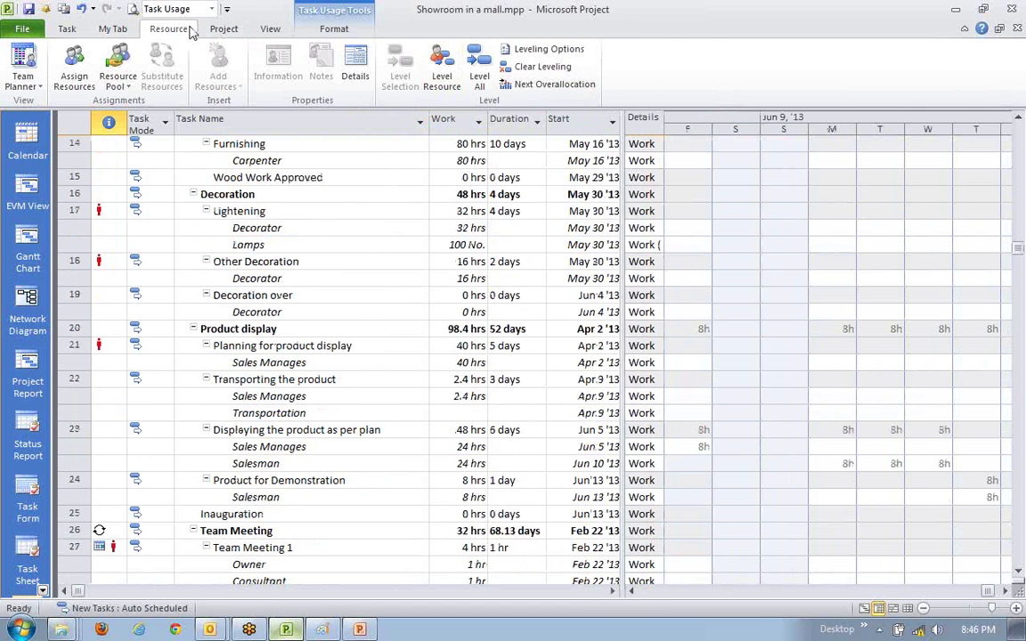
- Apply the Cost table to the Task Usage view and widen the Task Name column
click(268, 30)
click(409, 71)
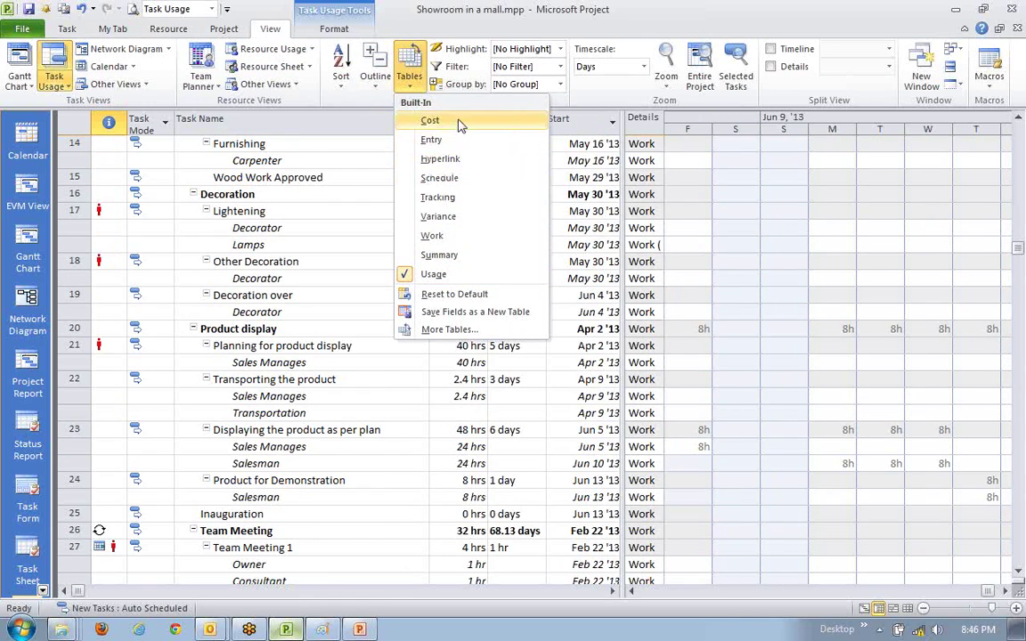
click(430, 120)
drag(229, 121, 250, 125)
- Compare the Civil Contractor's cost across the Team Meeting occurrences, widening the table to show the Actual cost column
scroll(248, 377, down, 10)
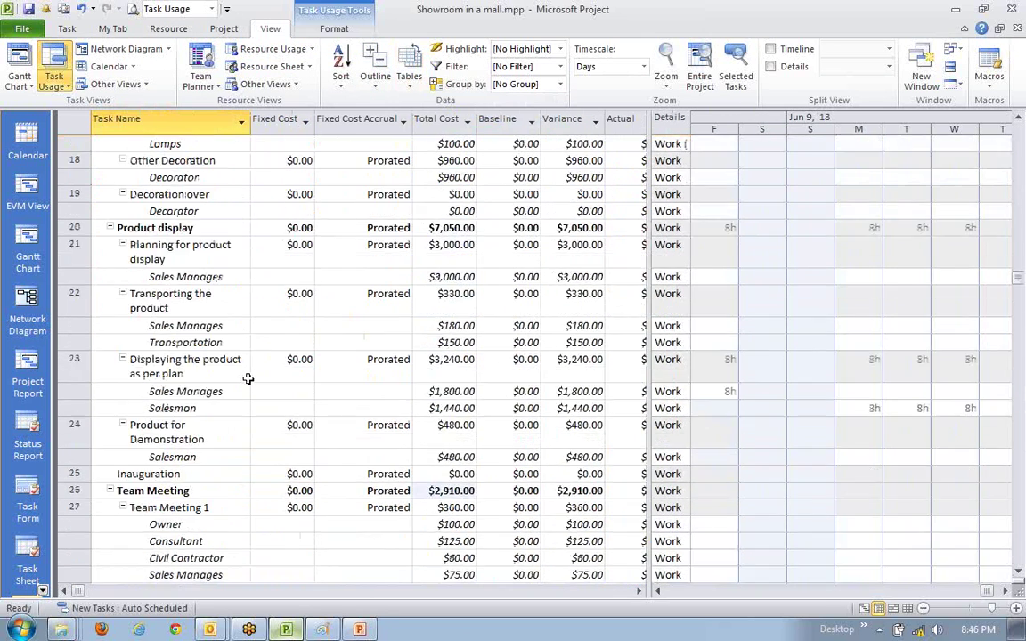
scroll(248, 378, down, 20)
scroll(247, 379, up, 5)
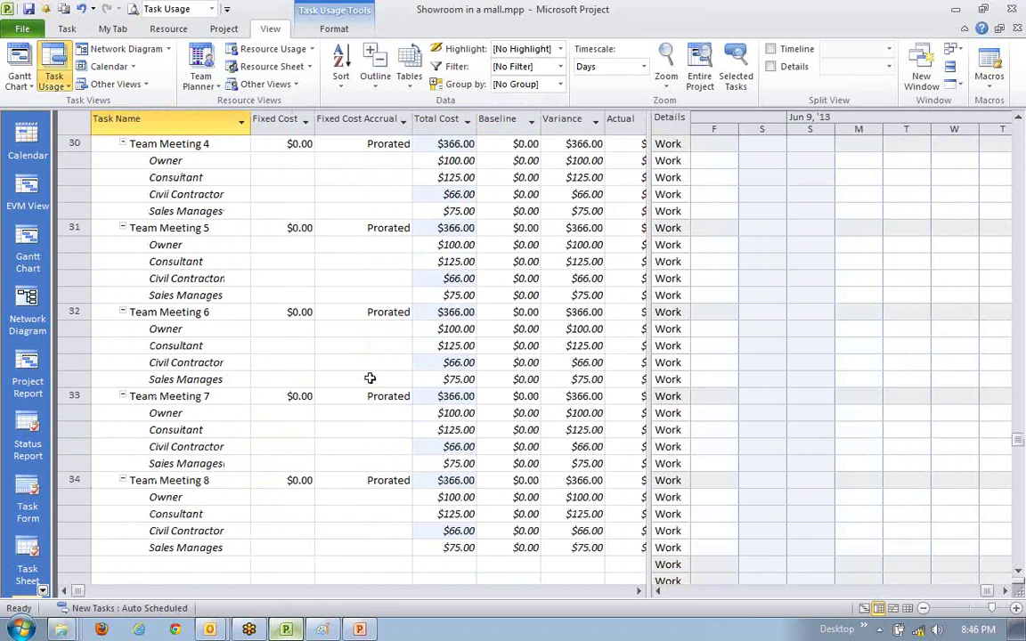
drag(649, 258, 690, 270)
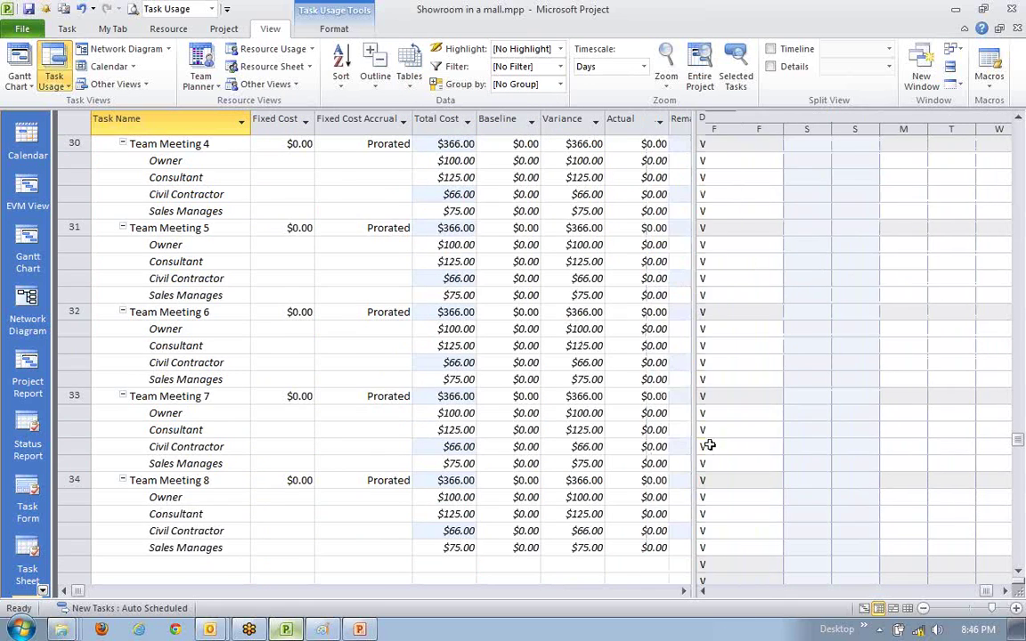
scroll(708, 445, up, 10)
scroll(708, 445, down, 6)
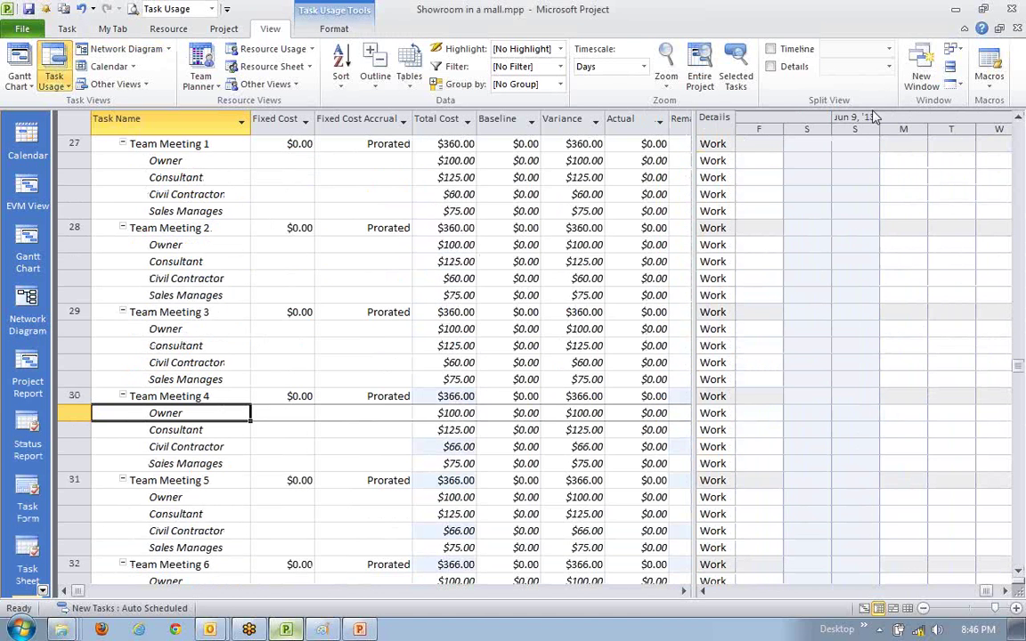
- Select Team Meeting 2 and bring its scheduled work hours into view in the timesheet
click(918, 78)
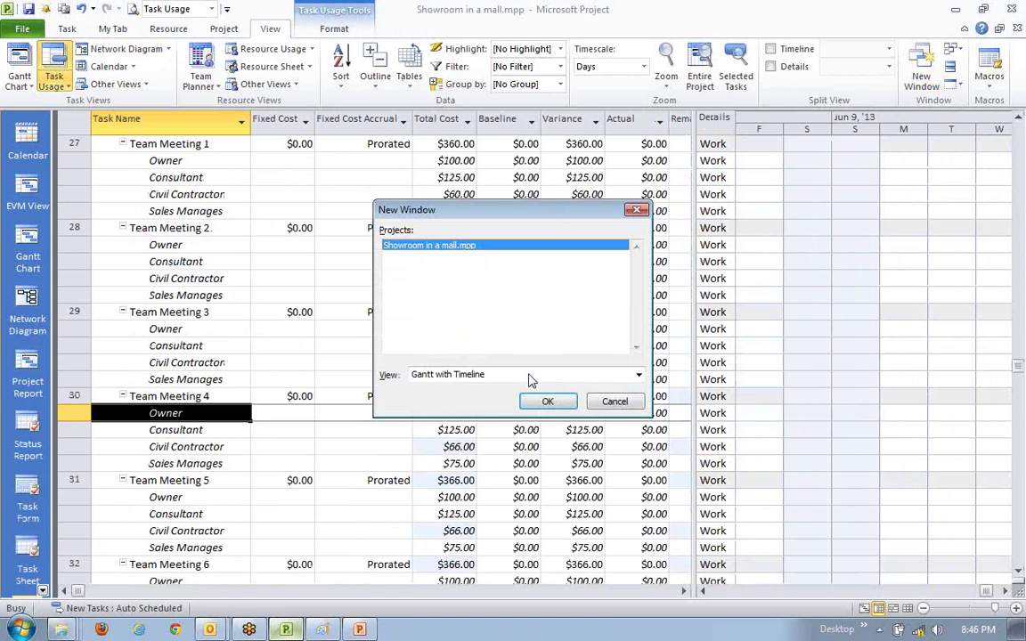
click(614, 402)
click(174, 244)
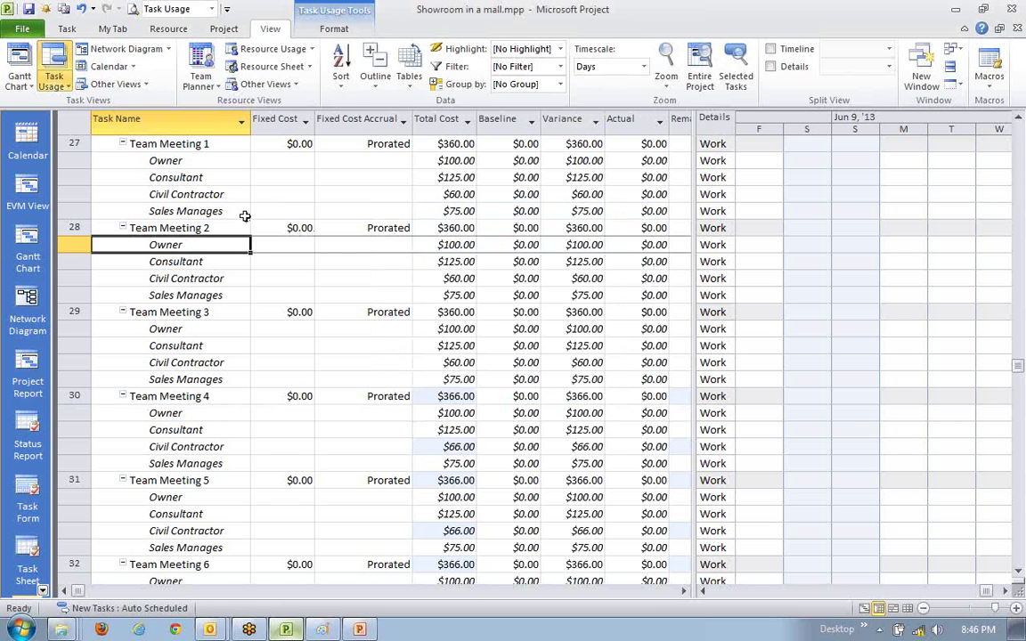
click(198, 228)
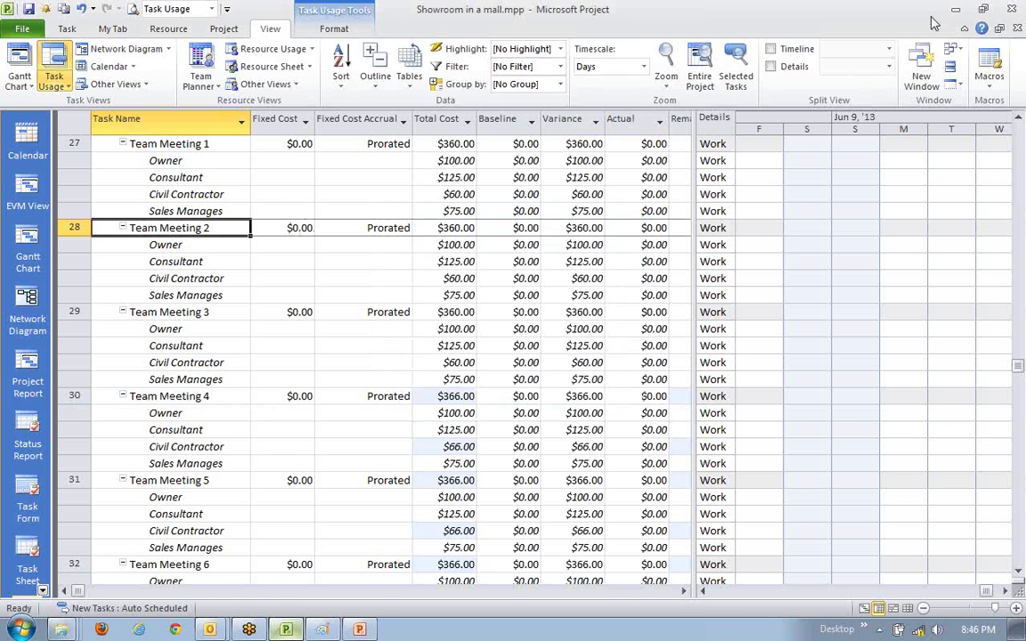
click(67, 28)
click(926, 78)
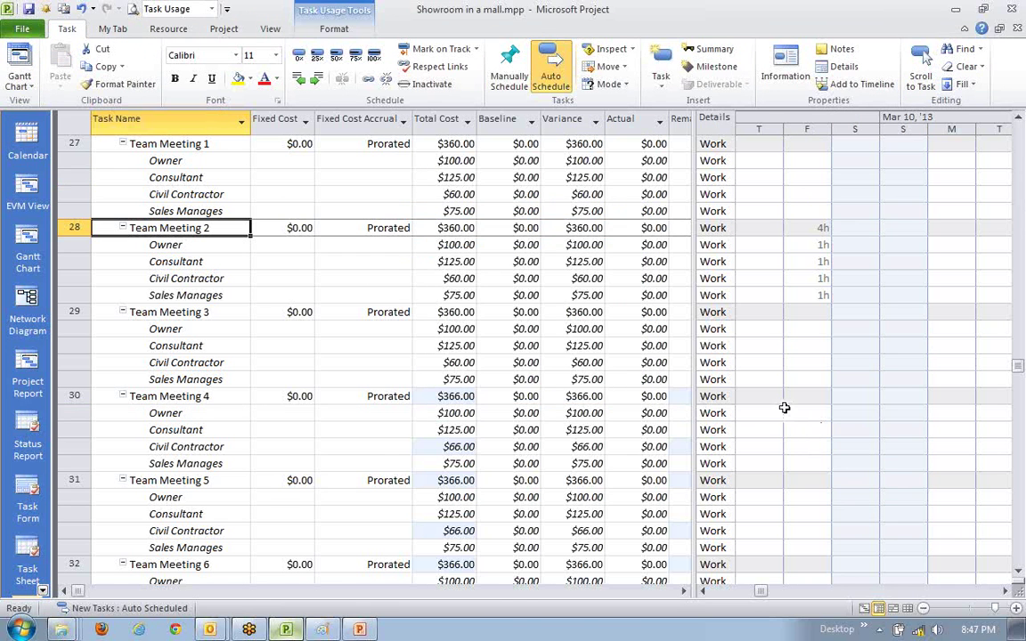
- Examine the Team Meeting costs and the hours assigned to Team Meeting 3 in the week before Mar 24, '13
scroll(864, 329, up, 4)
scroll(864, 329, down, 3)
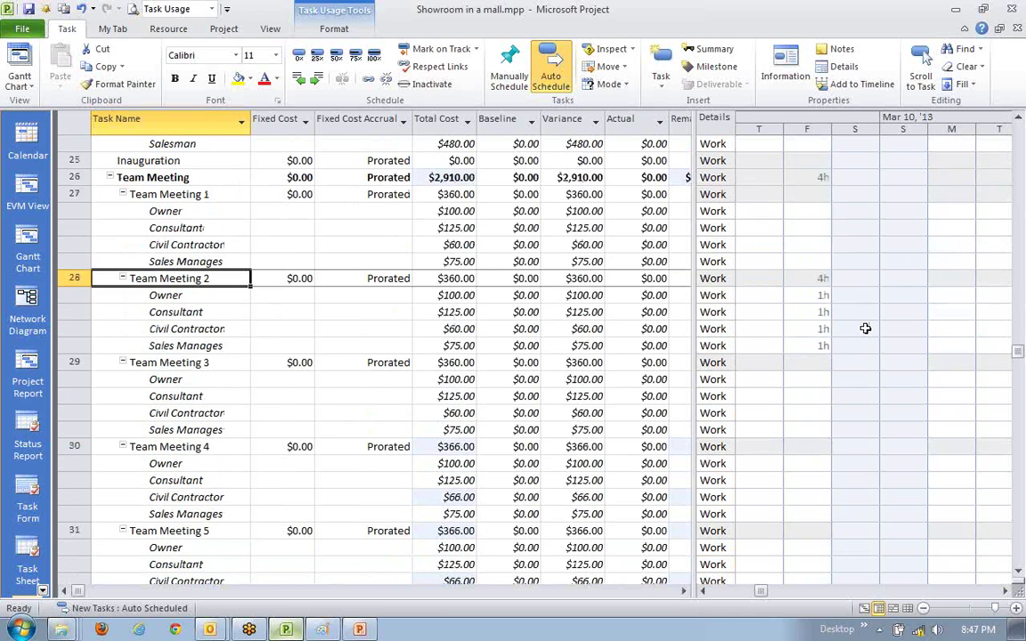
scroll(865, 329, down, 3)
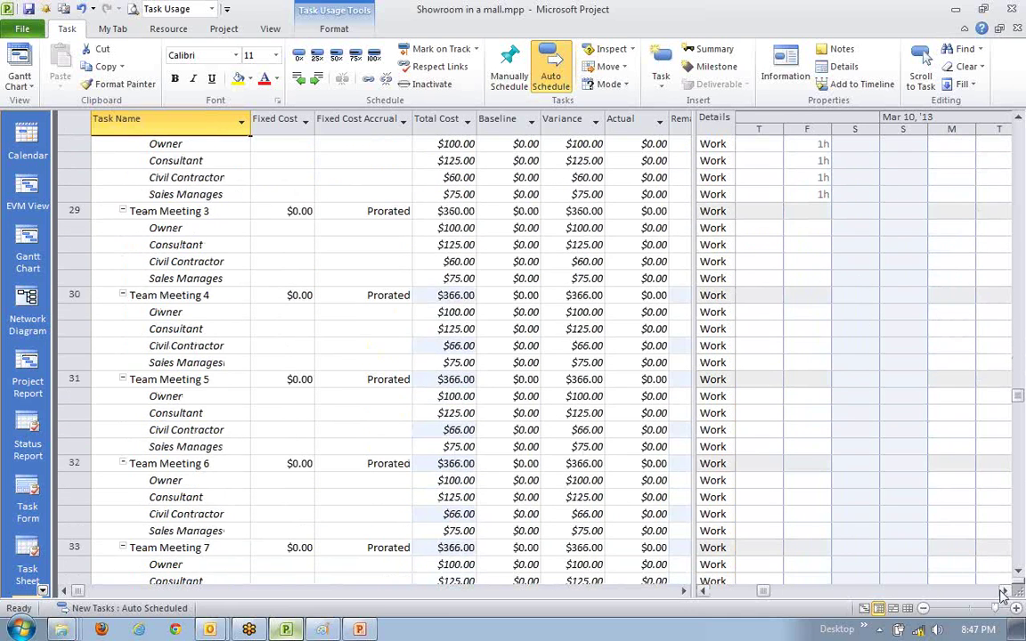
click(1004, 591)
click(1004, 591)
click(1003, 591)
click(1004, 591)
click(1004, 591)
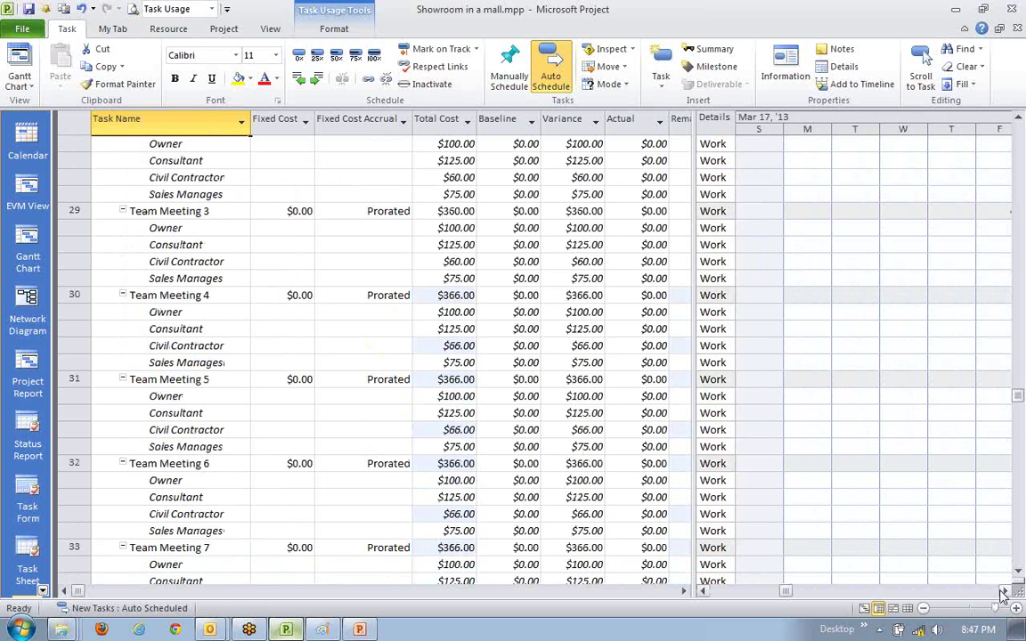
click(1003, 592)
click(1004, 592)
click(1004, 593)
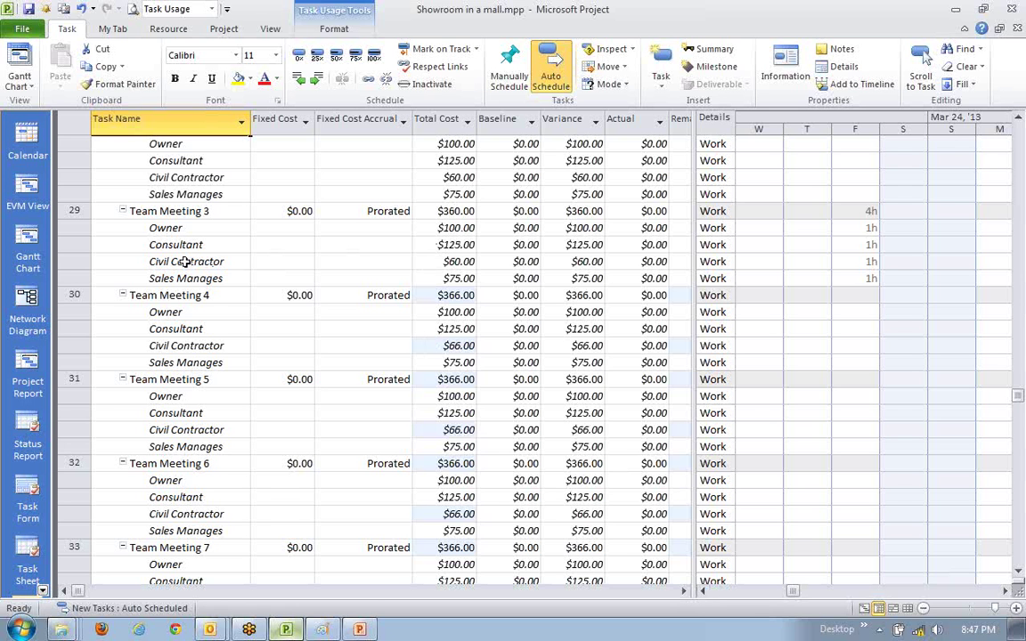
- Compare the Civil Contractor's total cost row by row from Team Meeting 3 through Team Meeting 6
click(464, 261)
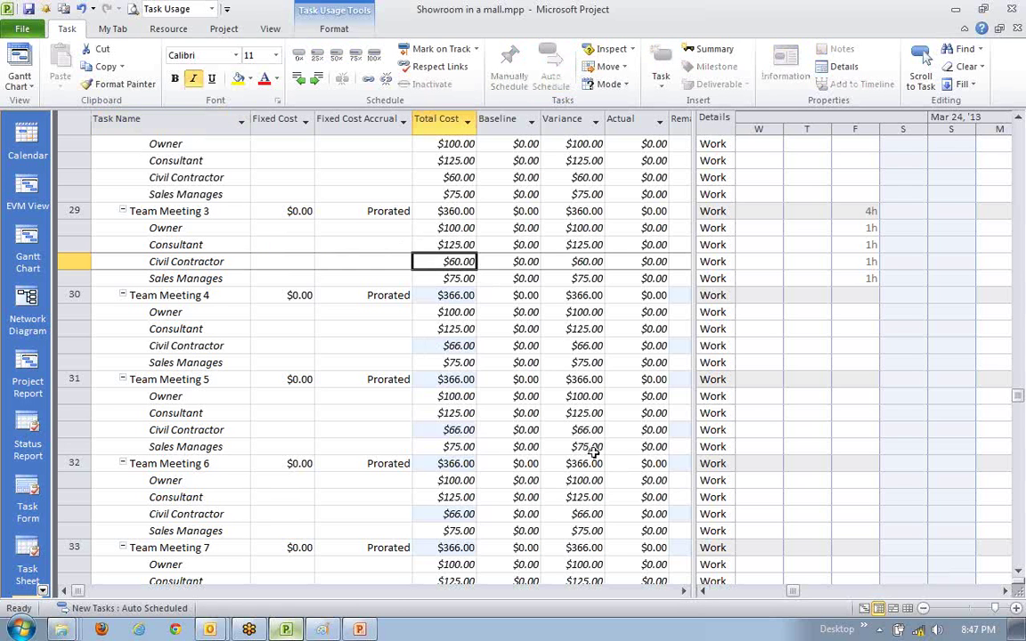
key(Down)
key(Down)
key(Down)
key(Down)
key(Down)
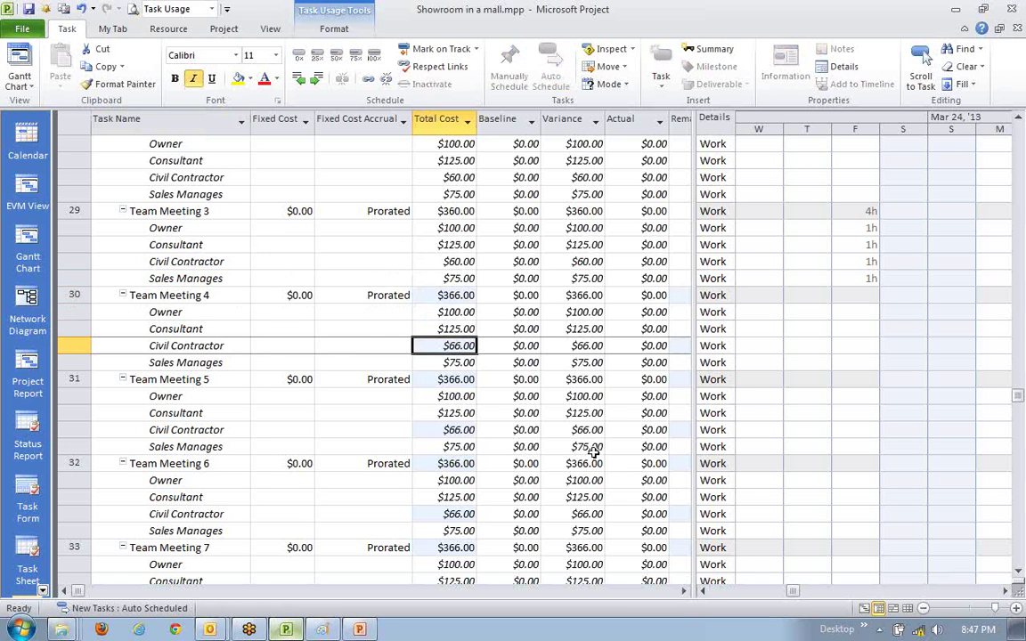
key(Up)
key(Up)
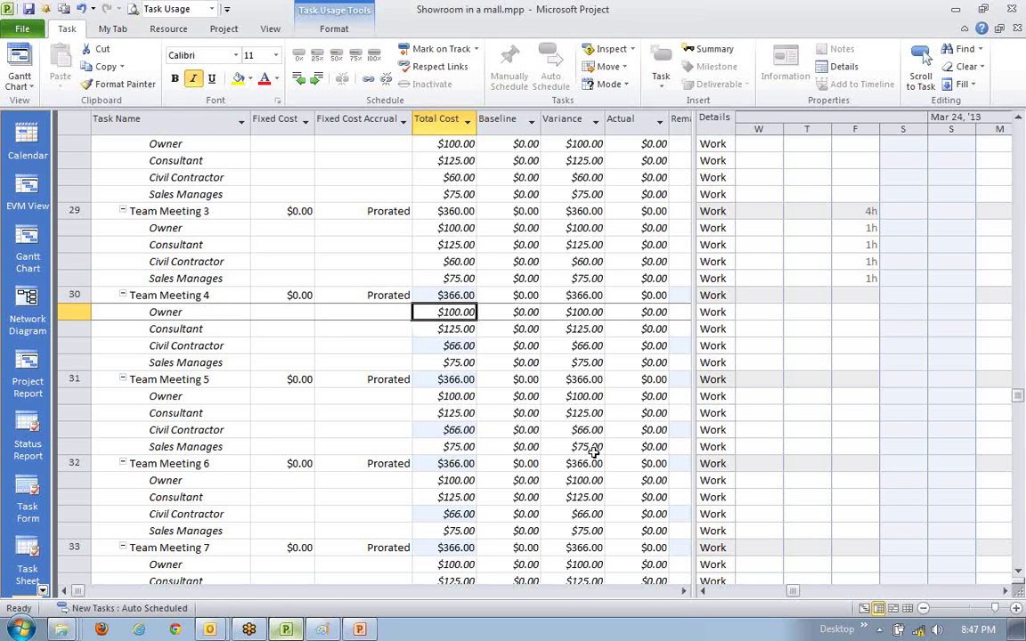
key(Up)
key(Up)
key(Up)
key(Down)
key(Down)
key(Down)
key(Down)
key(Down)
key(Down)
key(Down)
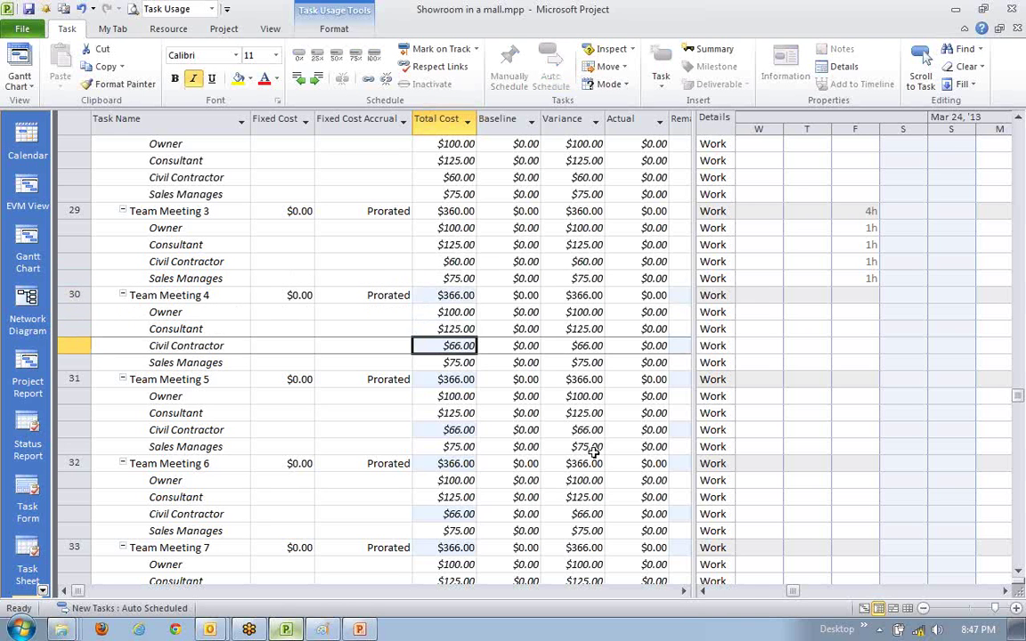
key(Down)
key(Down)
key(Down)
key(Down)
key(Down)
key(Down)
key(Down)
key(Down)
key(Down)
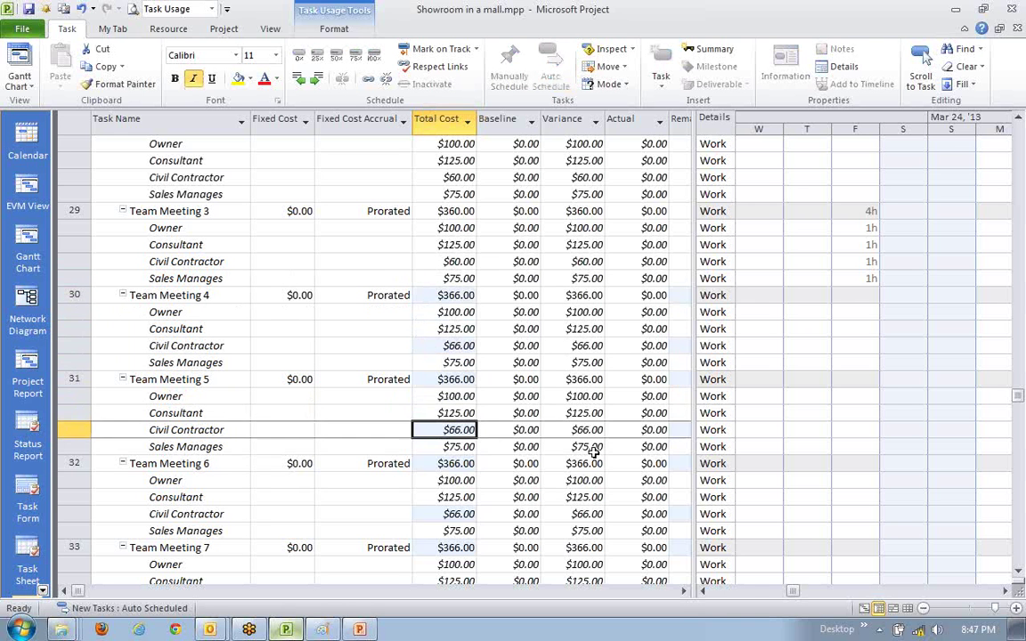
key(Up)
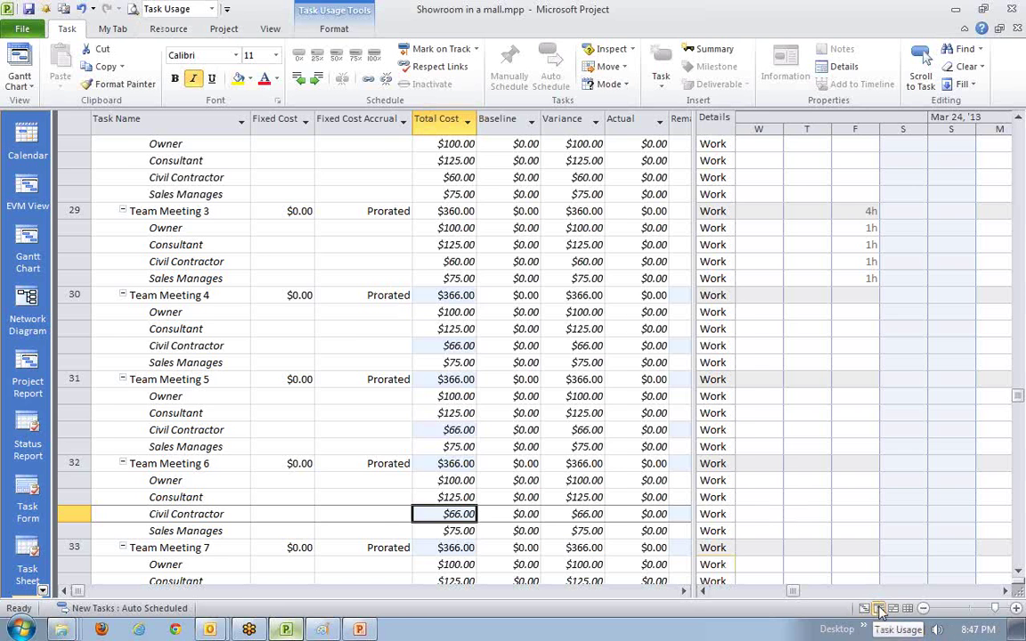
click(906, 608)
click(178, 167)
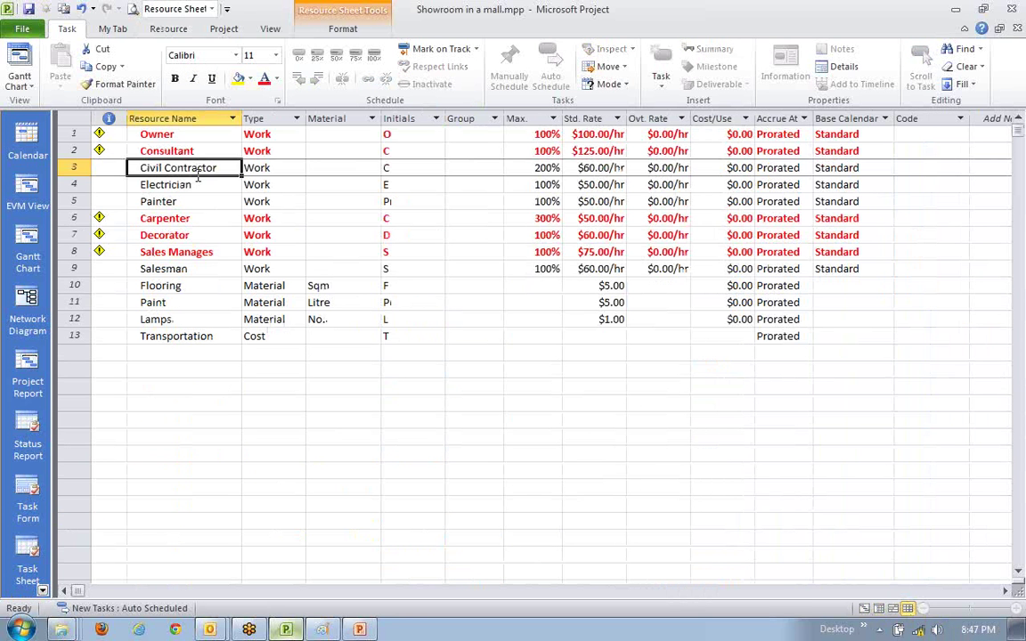
click(198, 219)
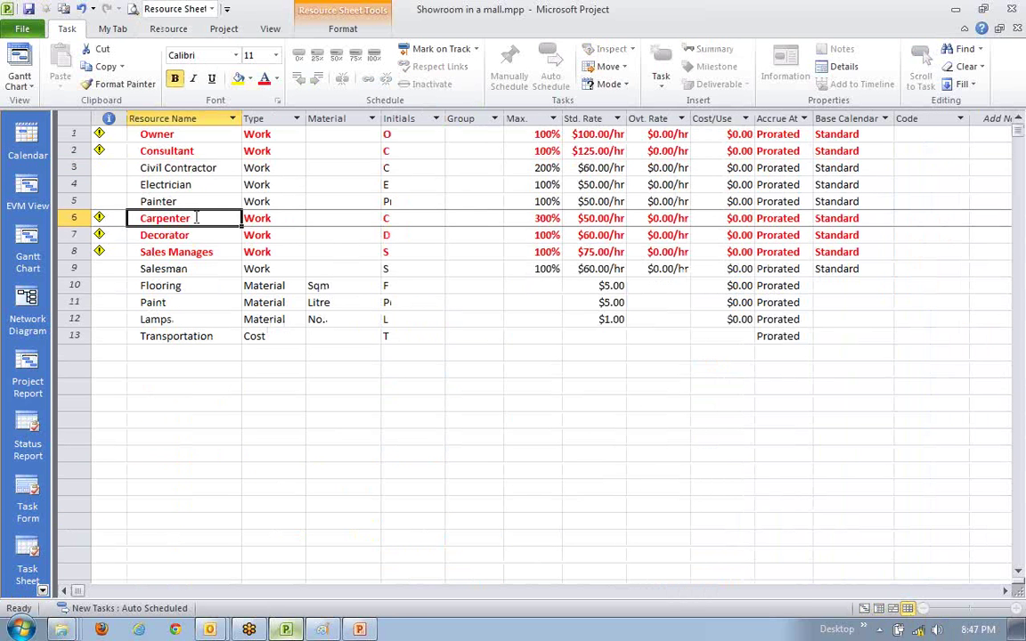
click(182, 319)
click(178, 385)
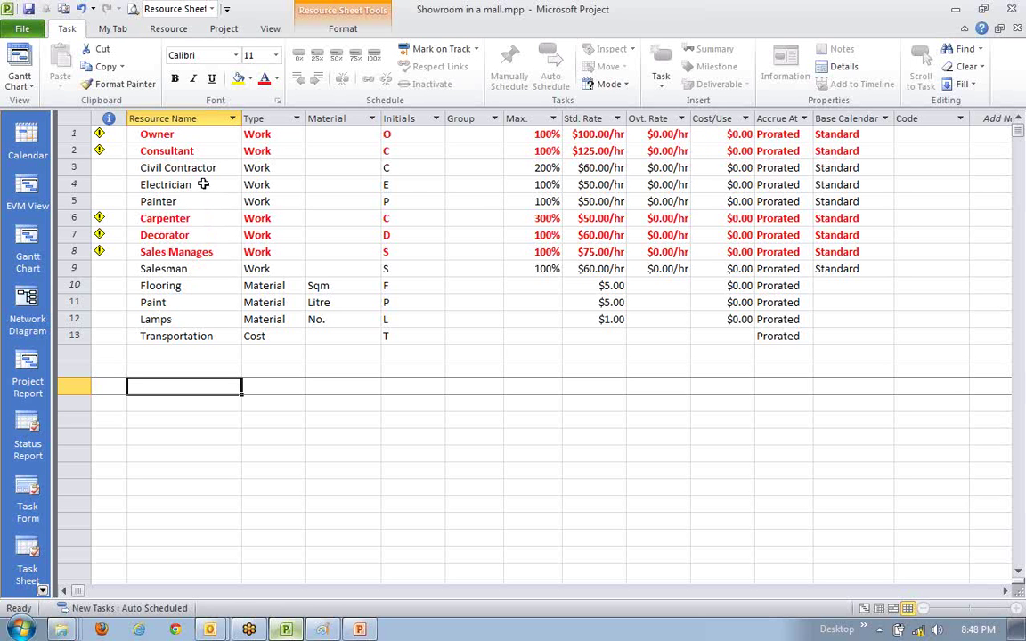
click(864, 608)
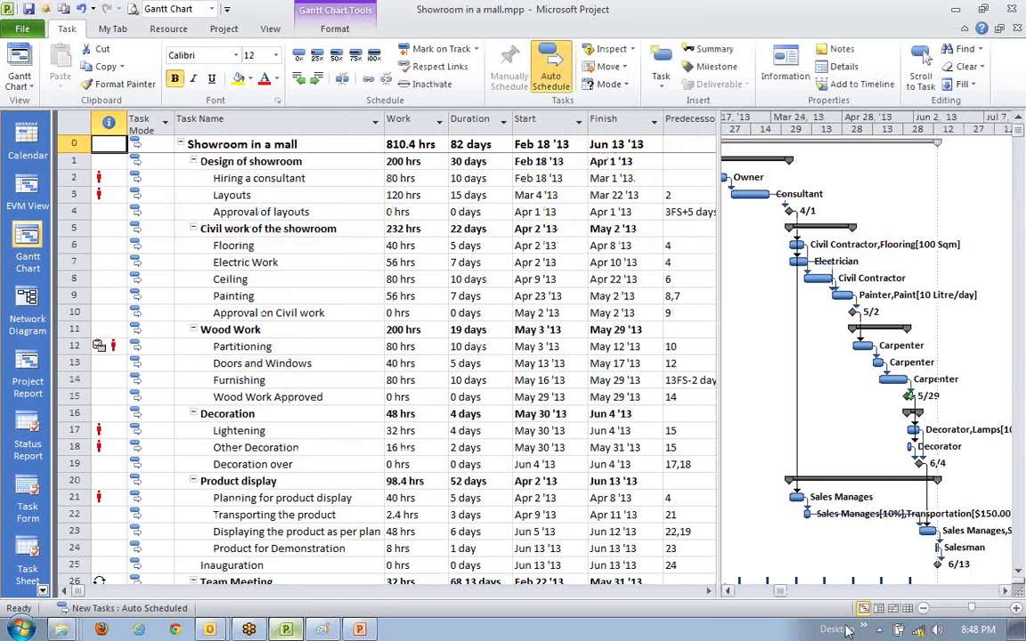
- In the Resource Sheet, set the Carpenter's standard rate to $60.00/h in cost rate table B
click(907, 609)
double_click(193, 219)
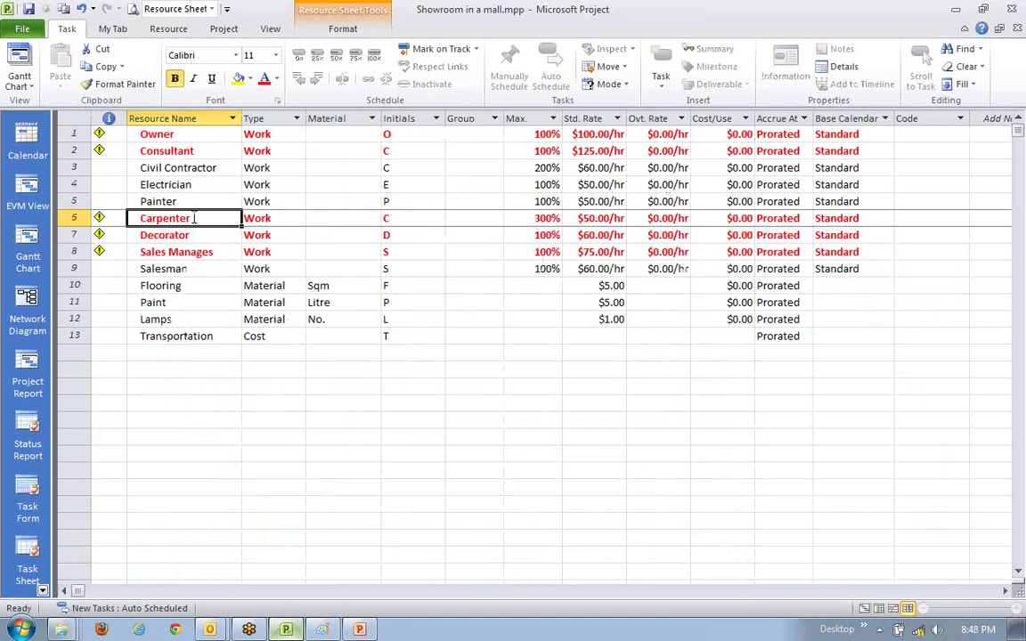
click(451, 348)
click(430, 324)
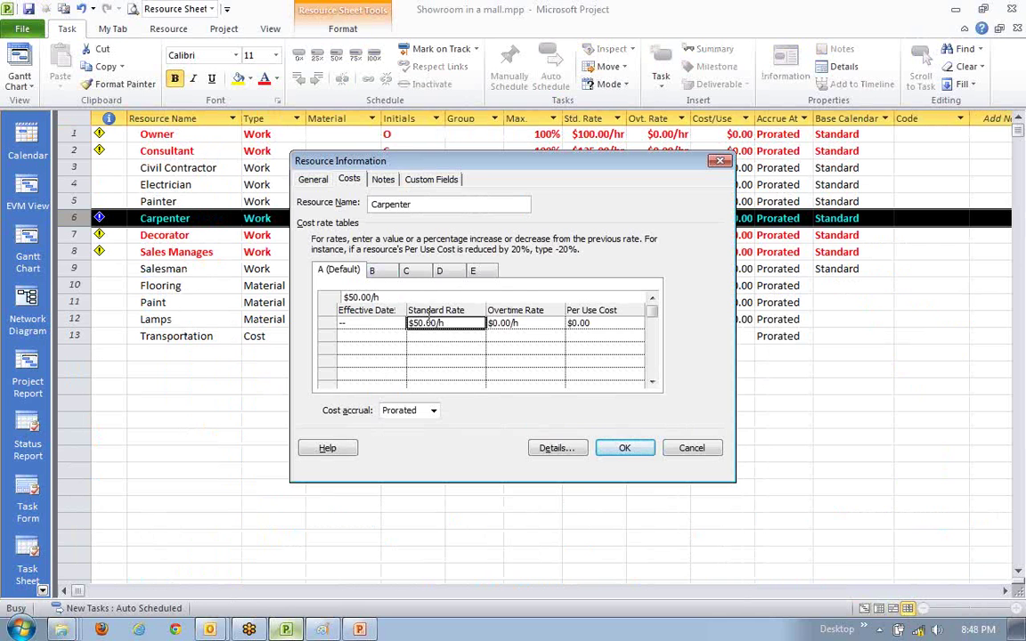
click(375, 272)
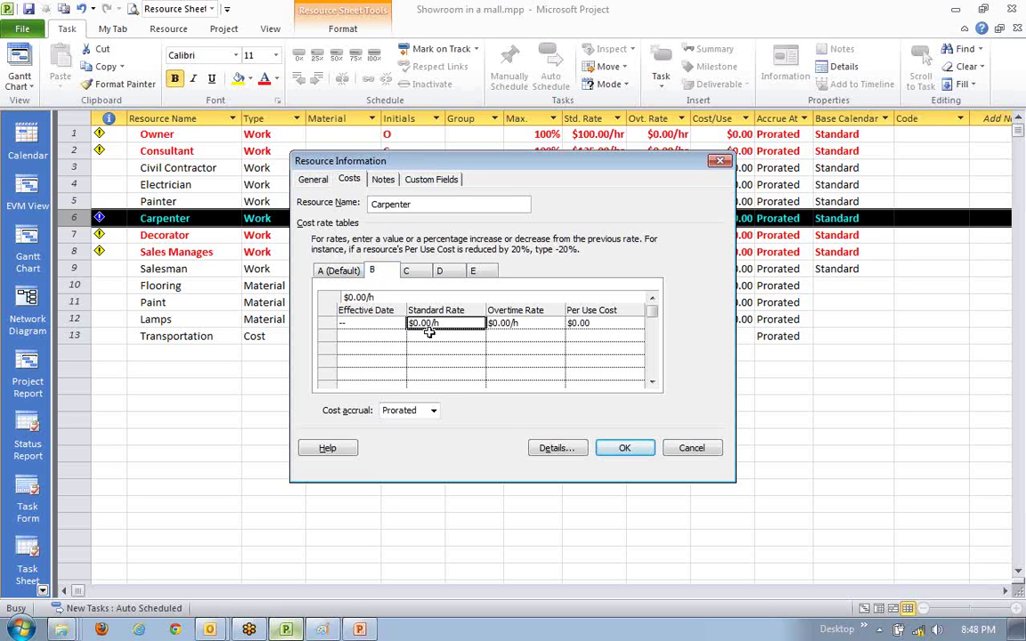
text(60)
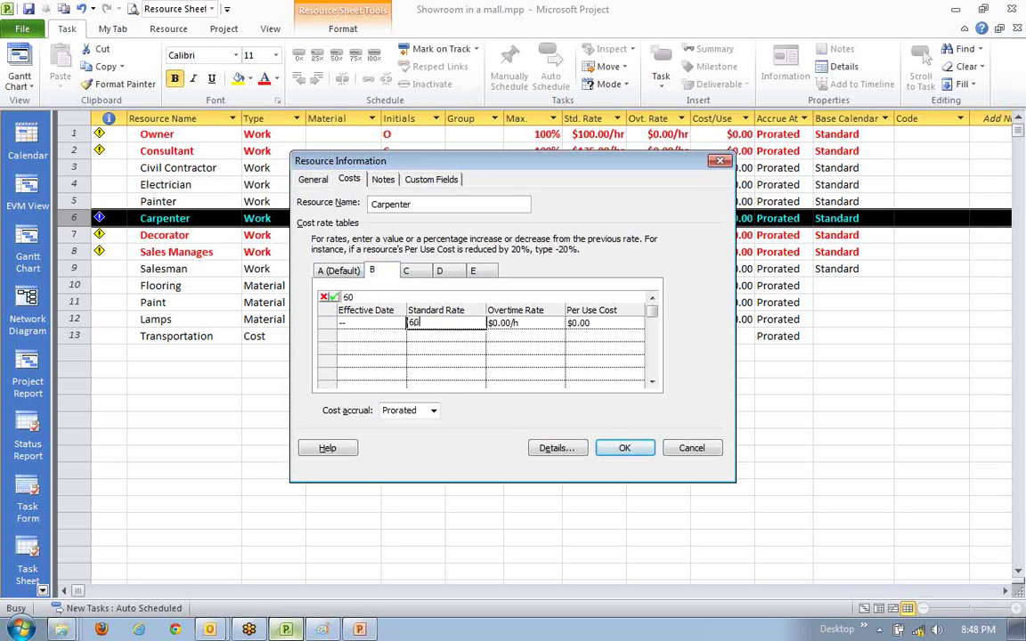
key(Return)
click(419, 336)
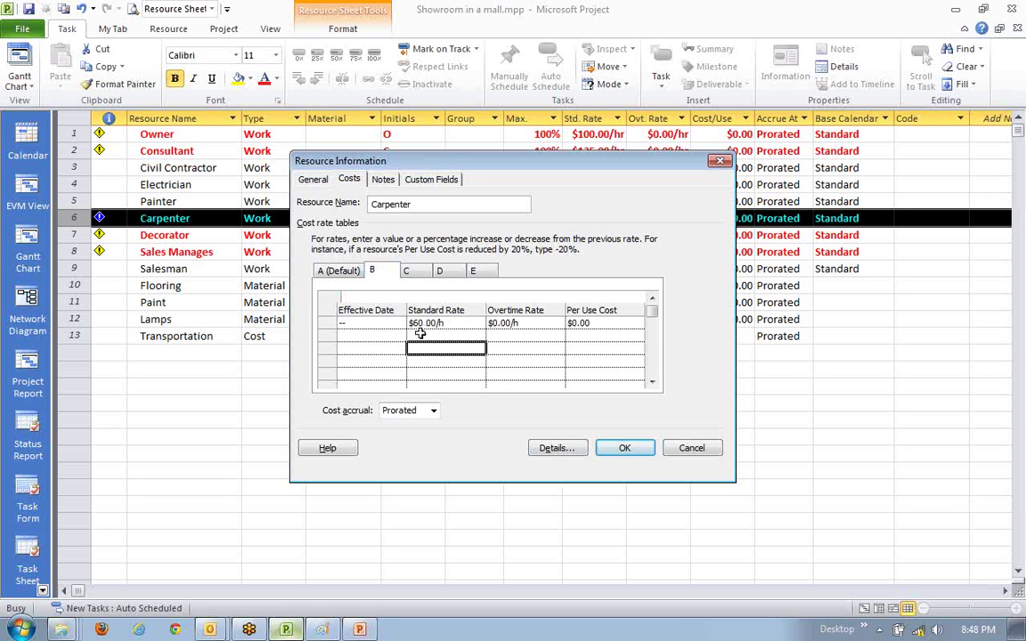
click(375, 337)
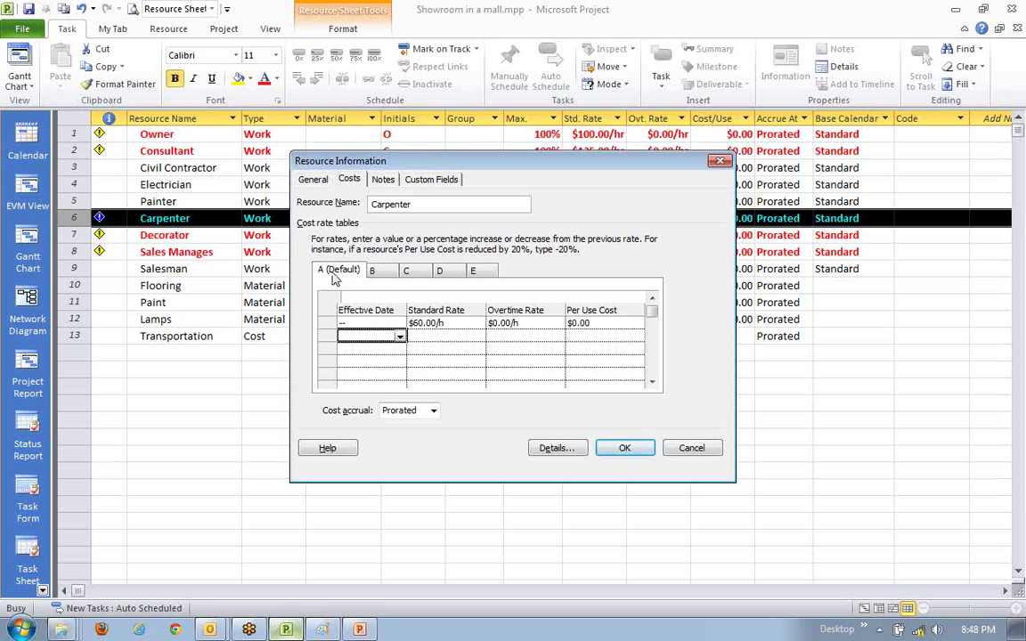
click(421, 323)
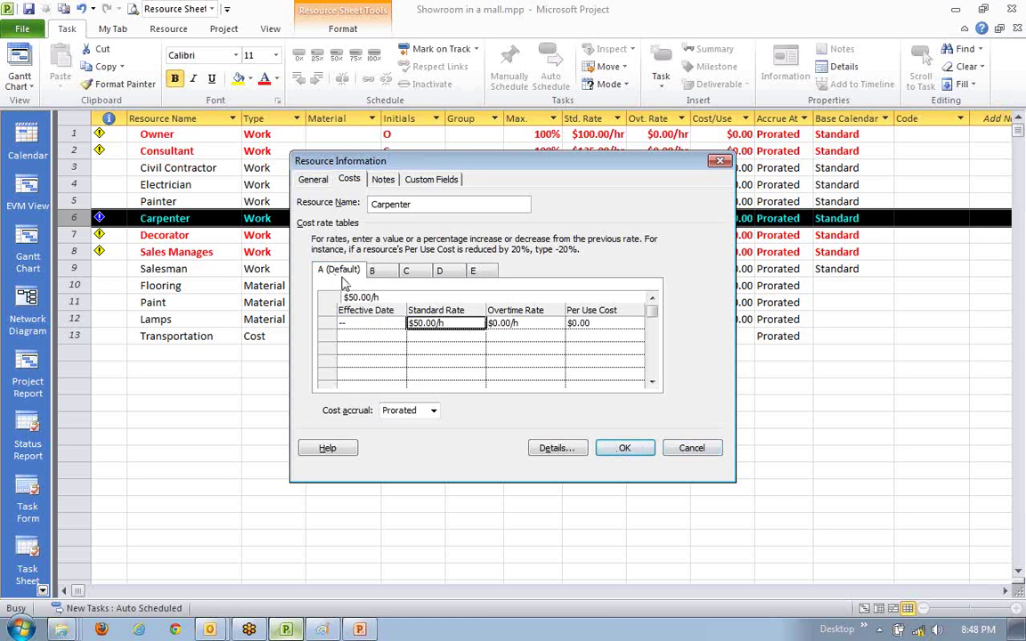
click(647, 450)
click(163, 221)
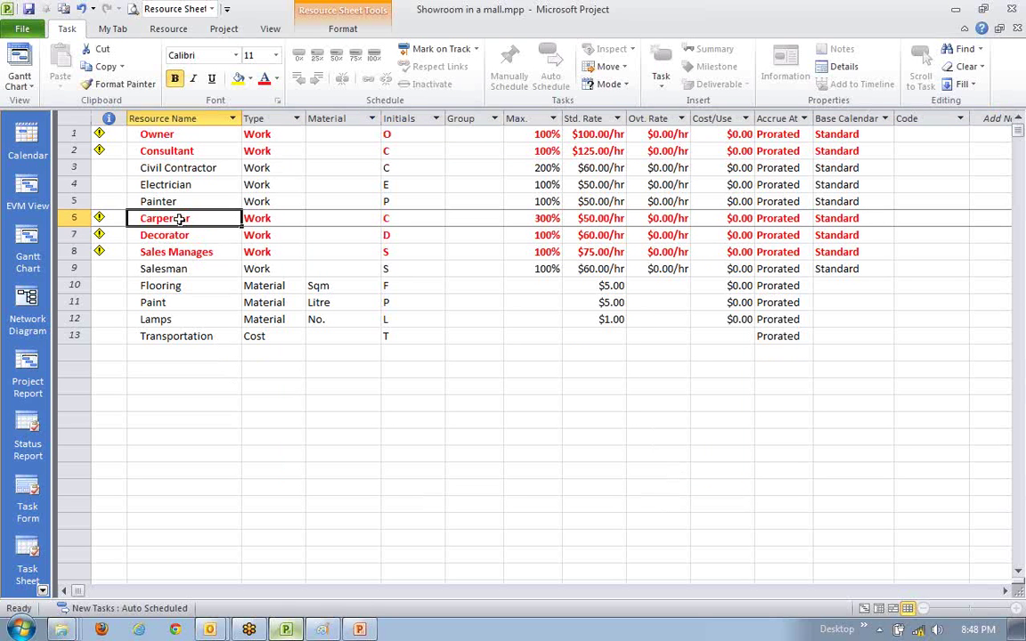
- Switch to the Task Usage view, apply the Entry table, and widen the table area to show the Finish column
click(879, 609)
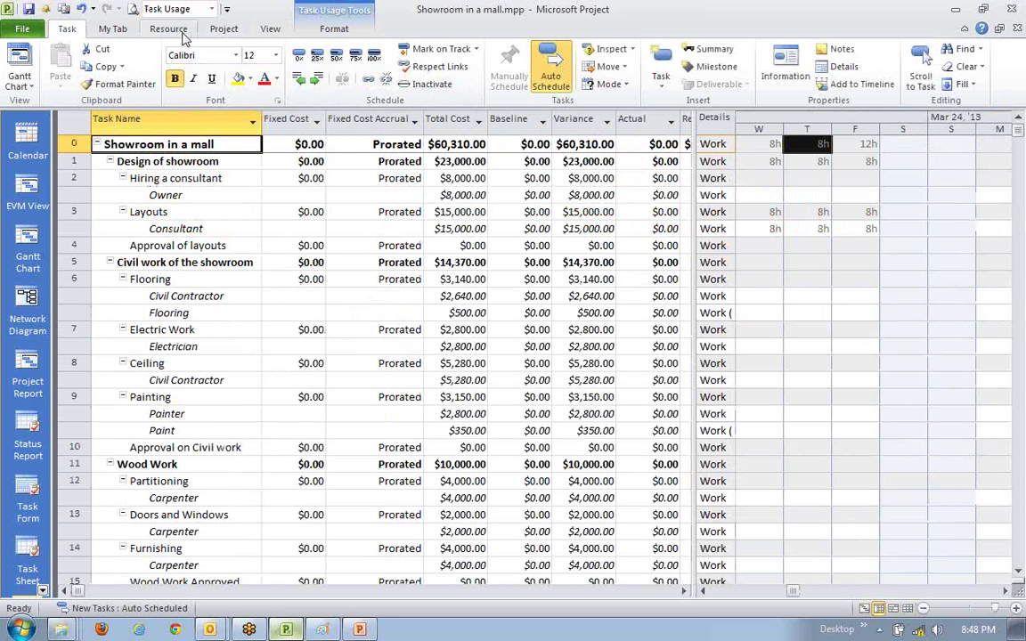
click(270, 28)
click(409, 79)
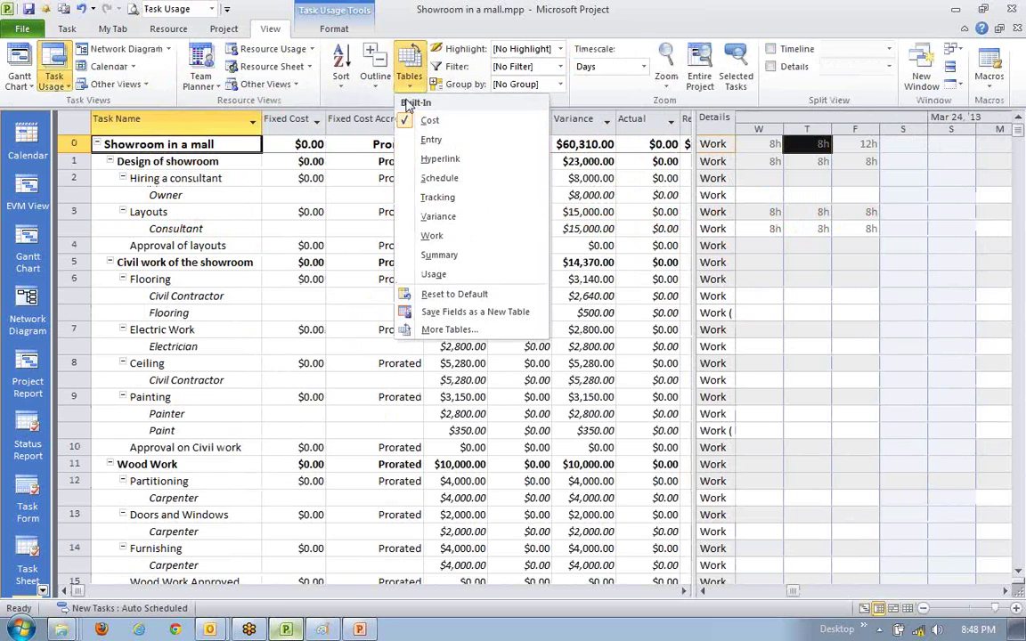
click(431, 140)
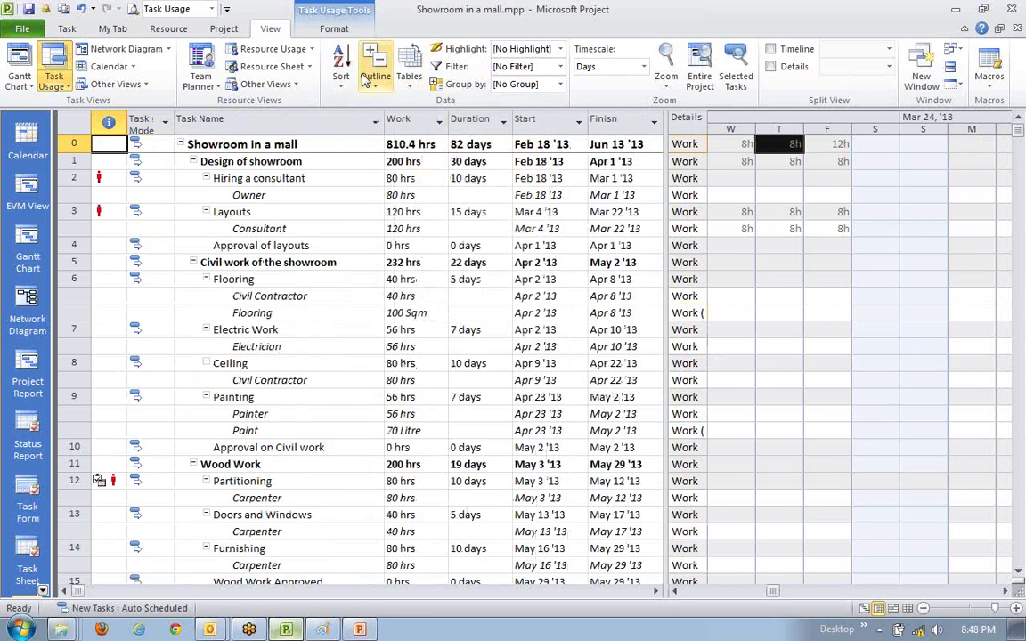
click(408, 79)
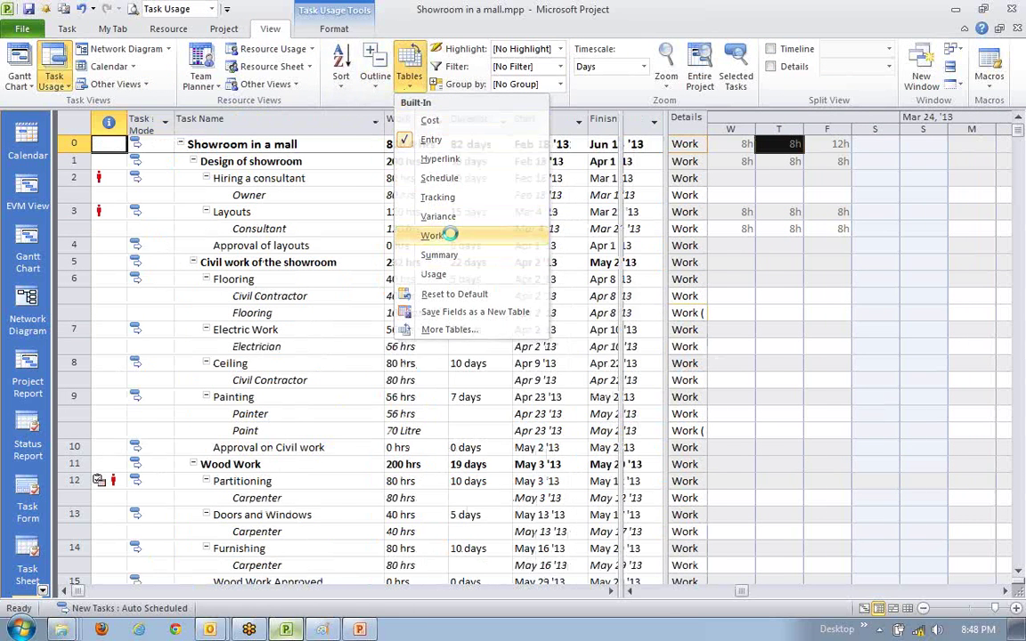
click(415, 228)
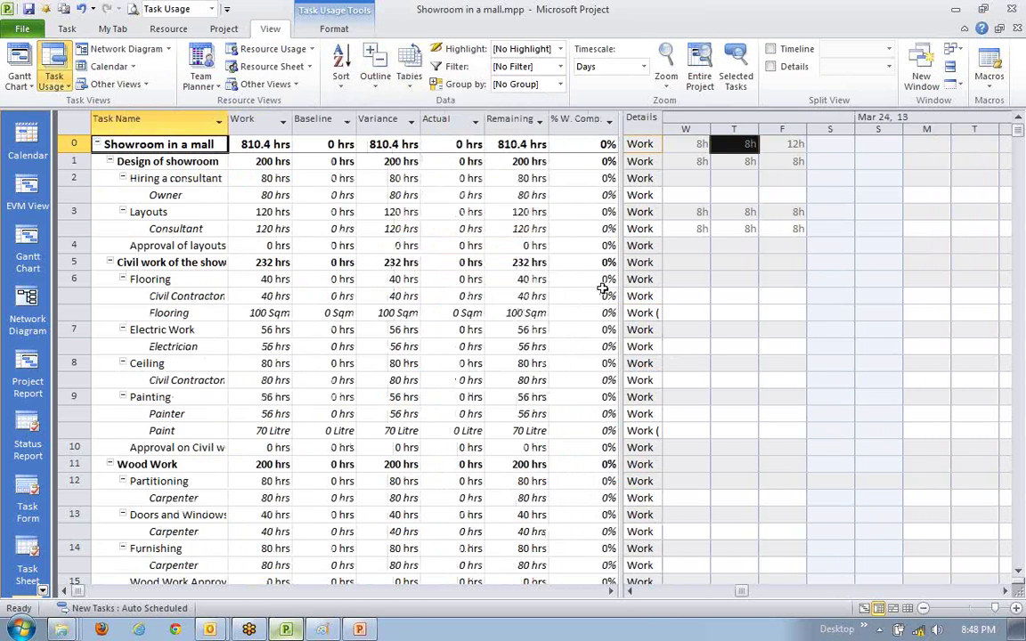
click(408, 87)
click(431, 139)
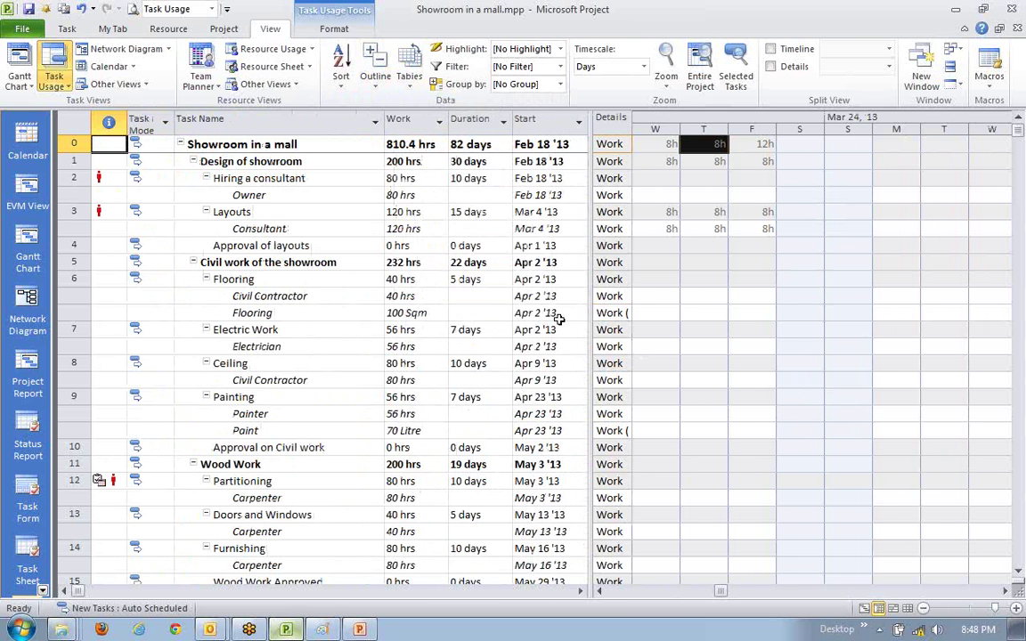
drag(585, 322, 638, 331)
- Examine the Carpenter assignments under Partitioning, Doors and Windows and Furnishing, along with the nearby Decorator assignments
click(329, 467)
scroll(330, 472, down, 4)
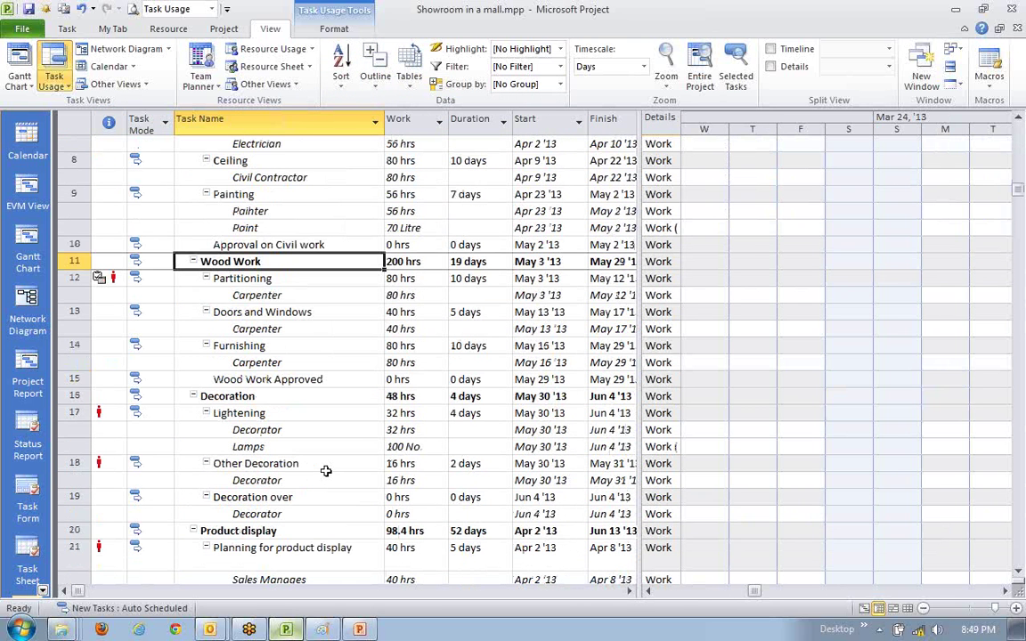
click(263, 295)
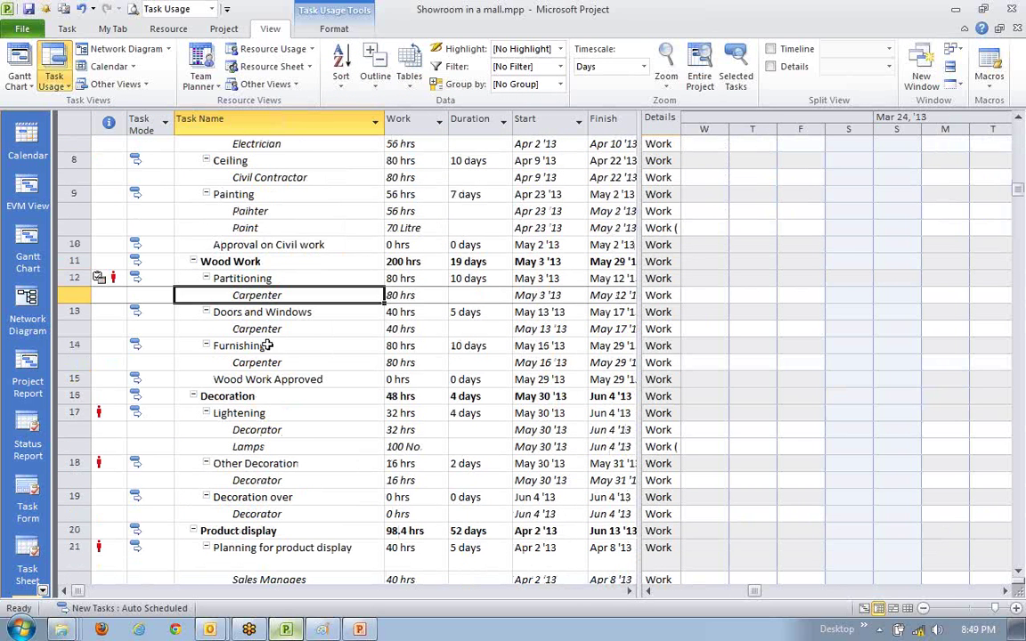
click(268, 330)
click(265, 362)
click(254, 481)
click(279, 362)
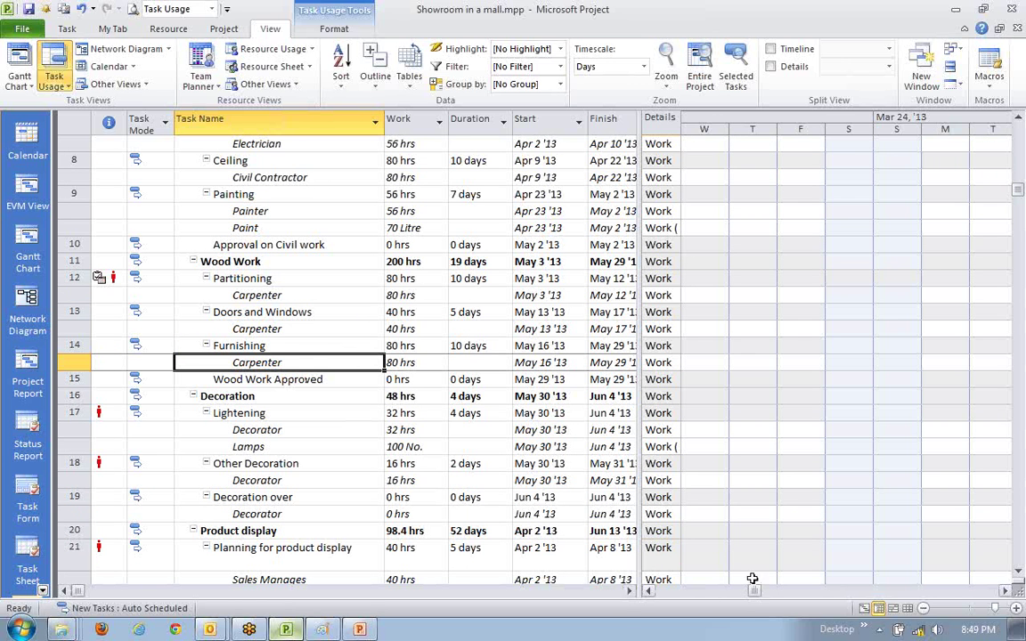
click(325, 464)
click(298, 365)
click(297, 429)
click(282, 329)
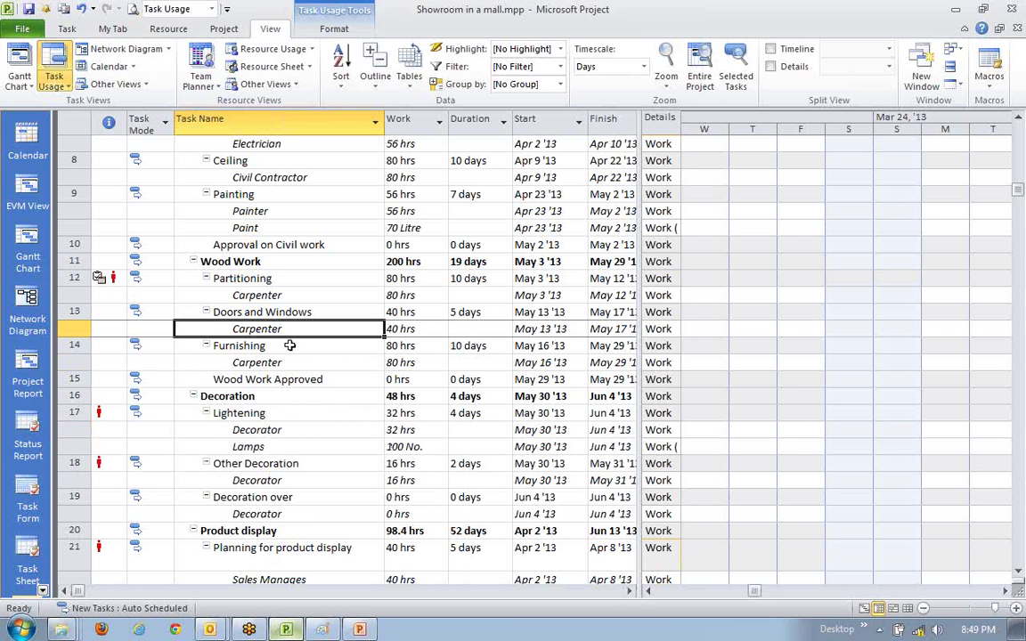
- Apply the Cost table to the Task Usage view and widen the table area past the Remaining column
drag(639, 342, 718, 348)
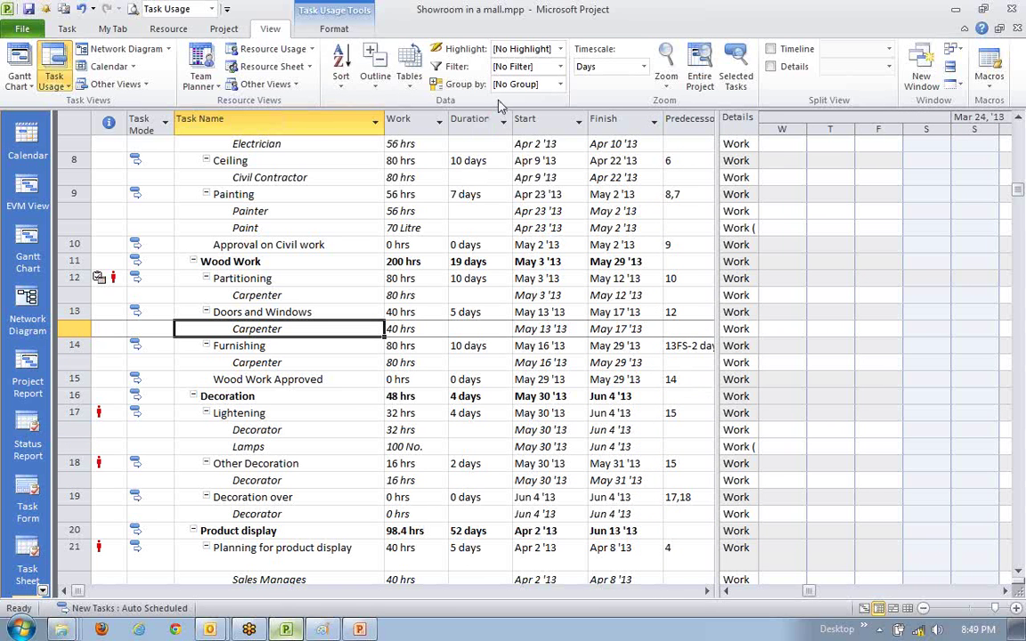
click(409, 69)
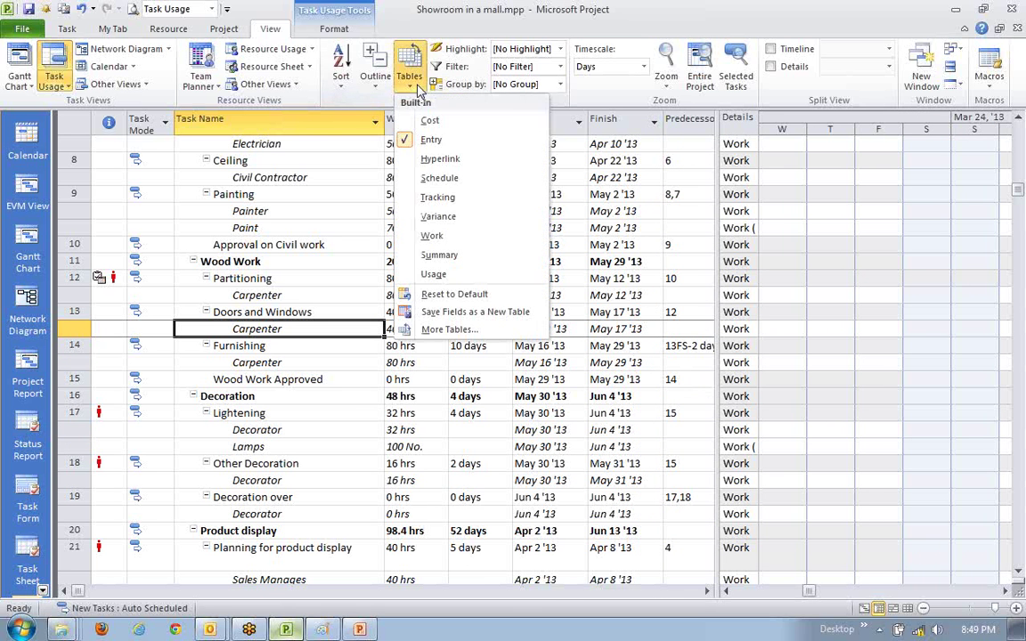
click(430, 120)
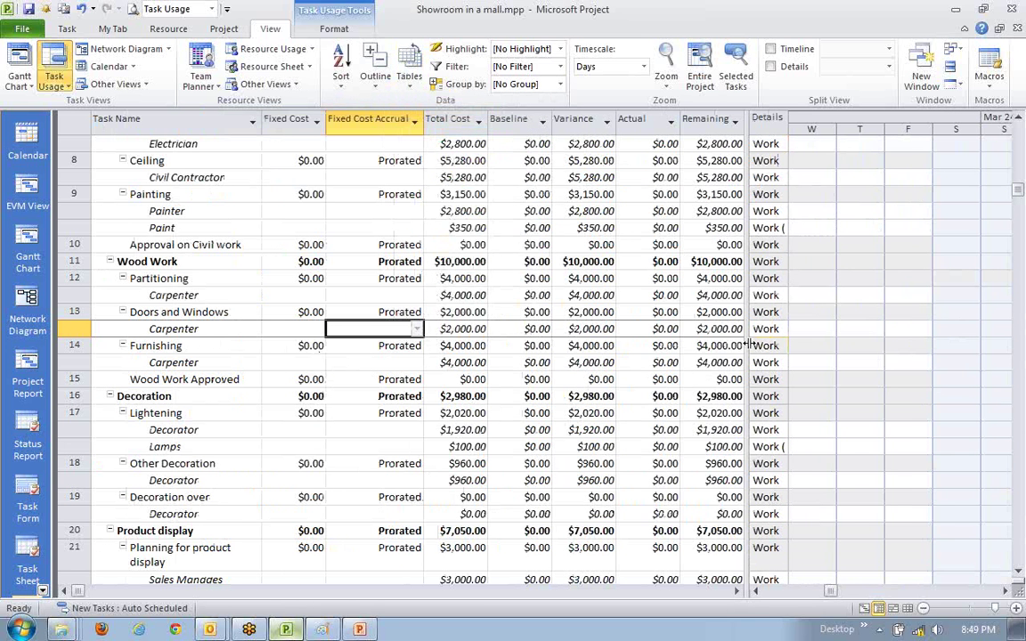
drag(746, 345, 820, 343)
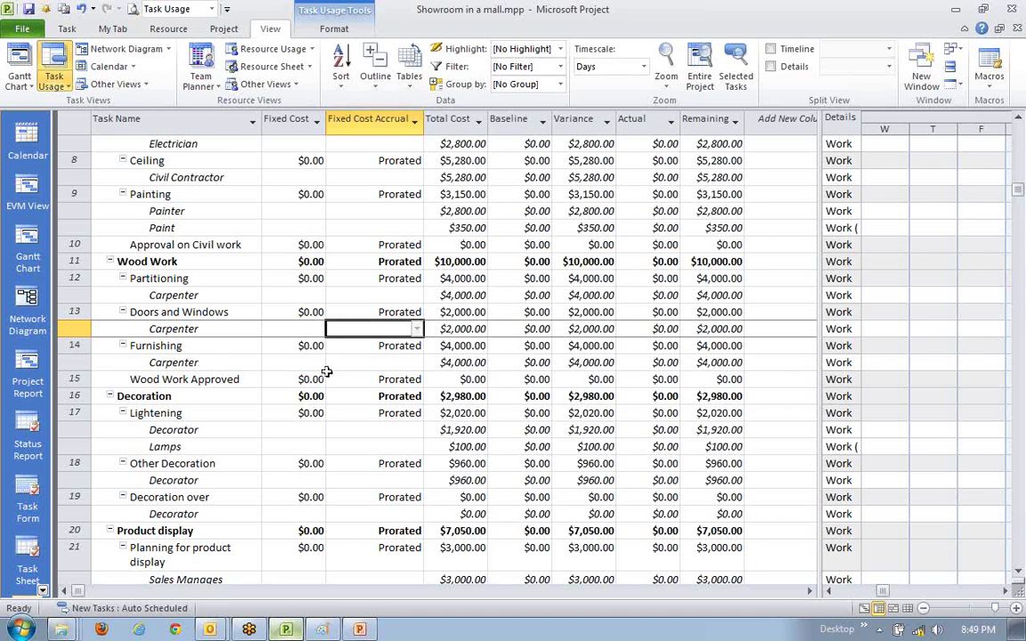
- Compare the Carpenter's total cost for Partitioning, Doors and Windows and Furnishing, and select the Carpenter assignment under Furnishing
click(443, 377)
click(460, 361)
key(Right)
key(Right)
click(464, 326)
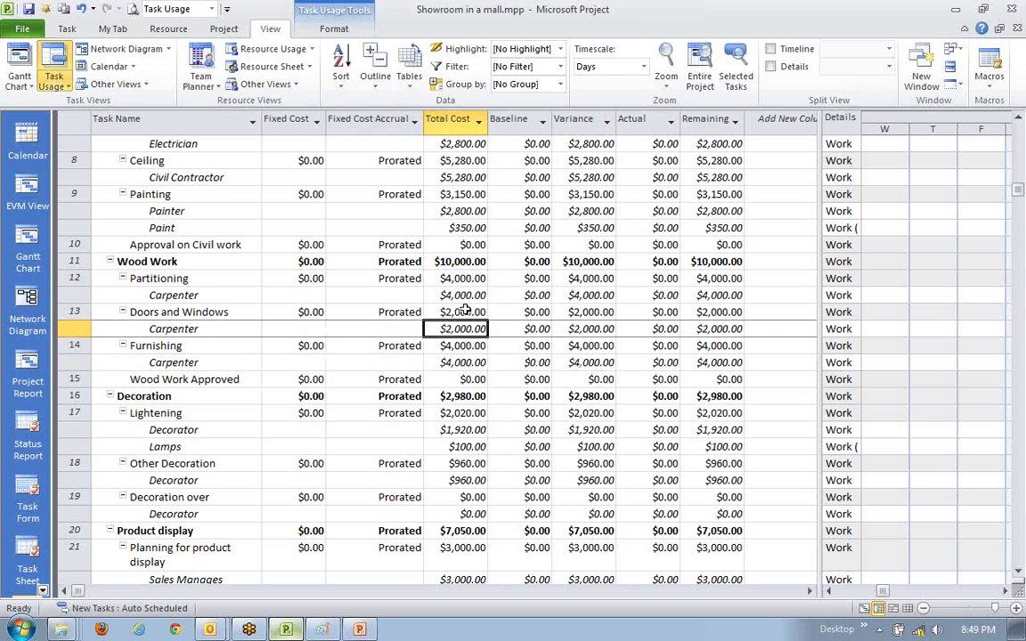
click(458, 295)
click(465, 329)
click(465, 363)
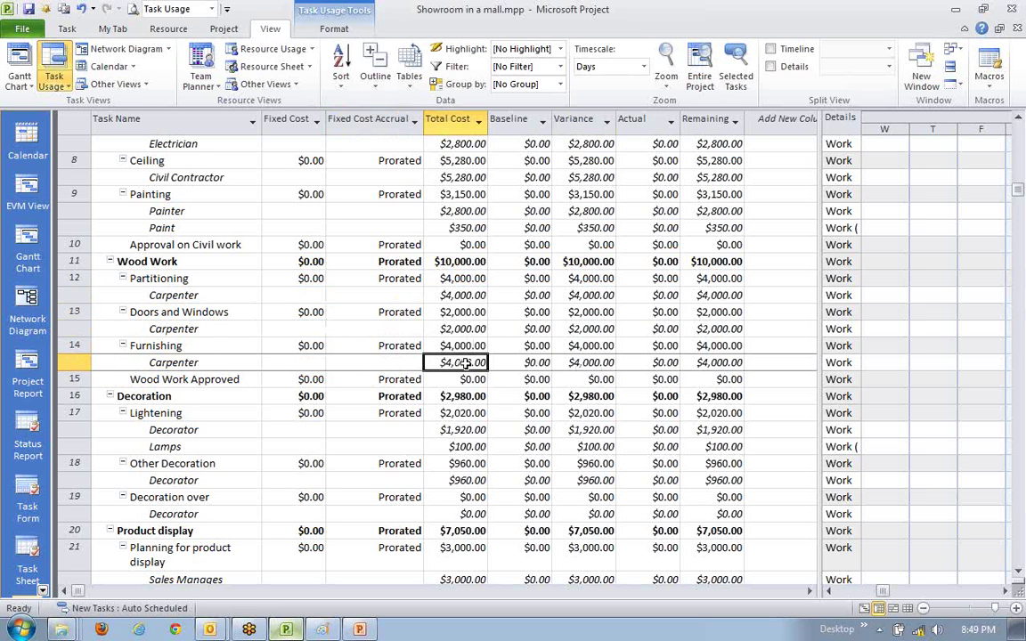
click(195, 443)
click(185, 363)
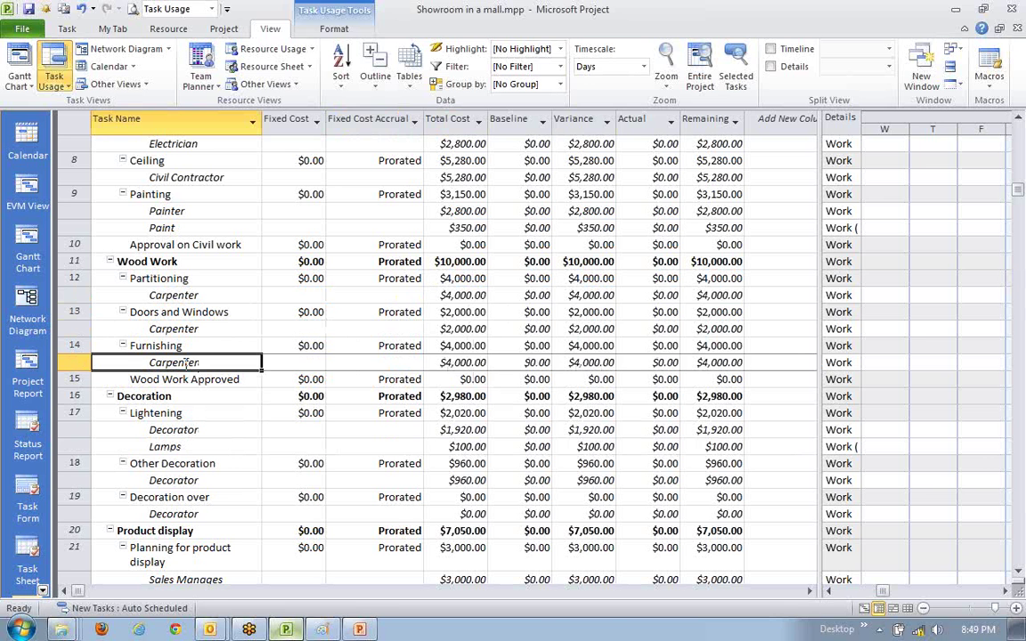
- Assign cost rate table B to the Carpenter assignment under the Furnishing task
click(199, 430)
click(183, 363)
click(169, 329)
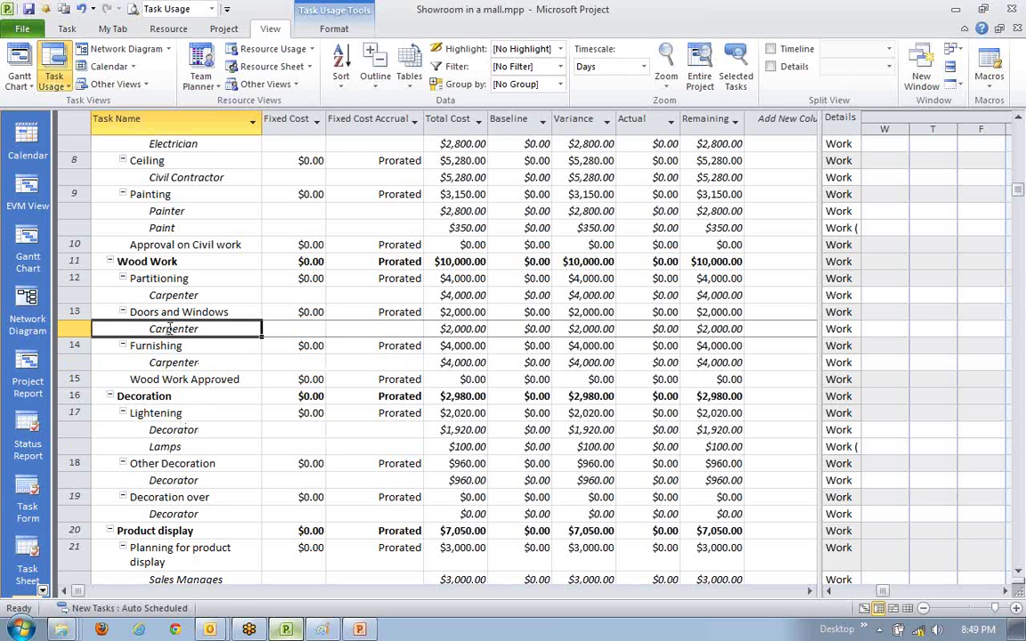
click(169, 362)
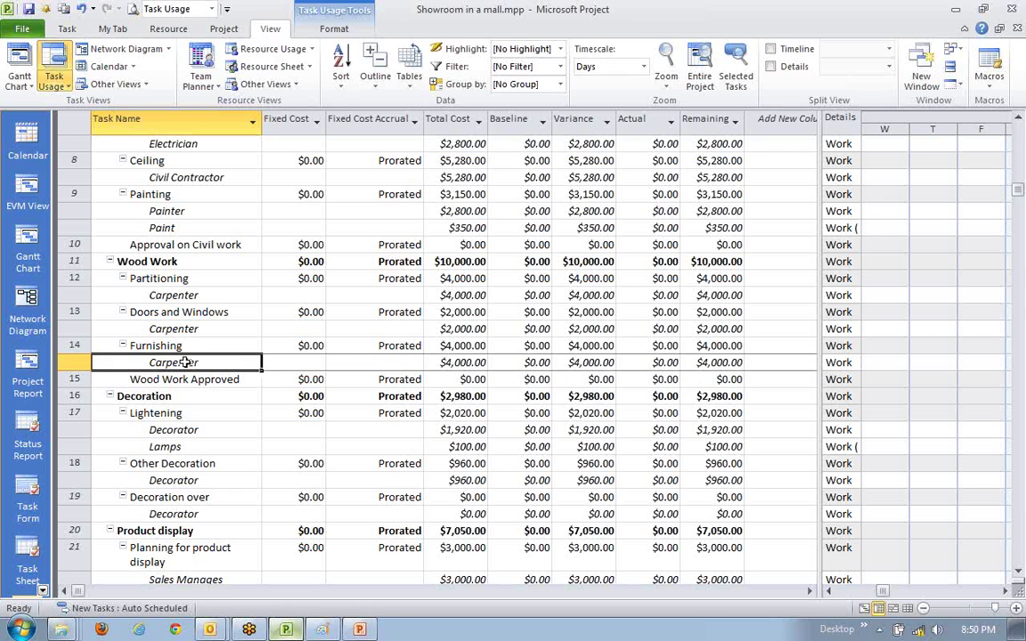
double_click(184, 362)
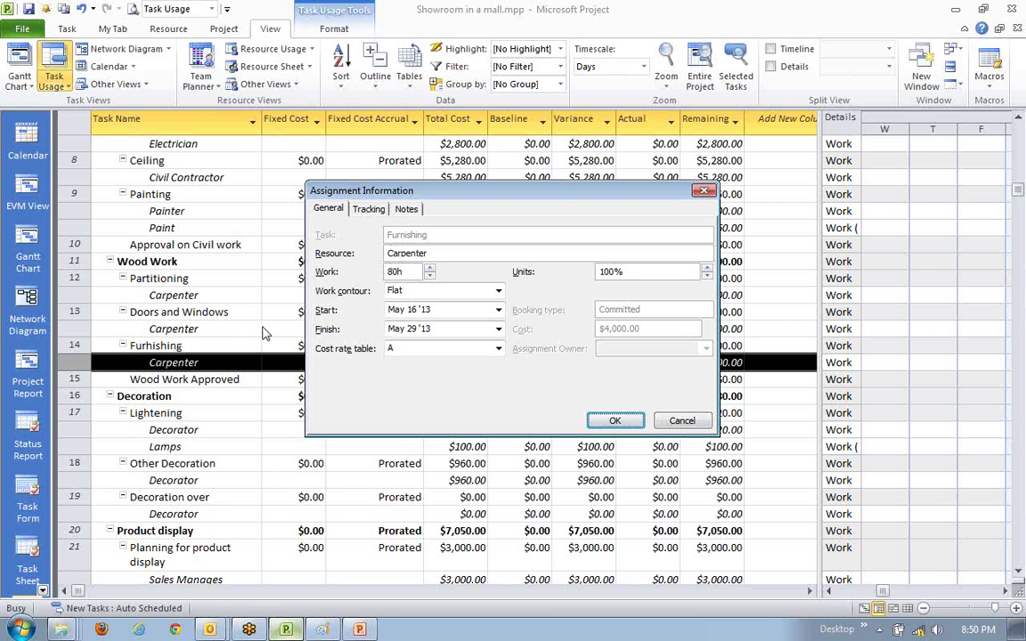
click(499, 349)
click(419, 376)
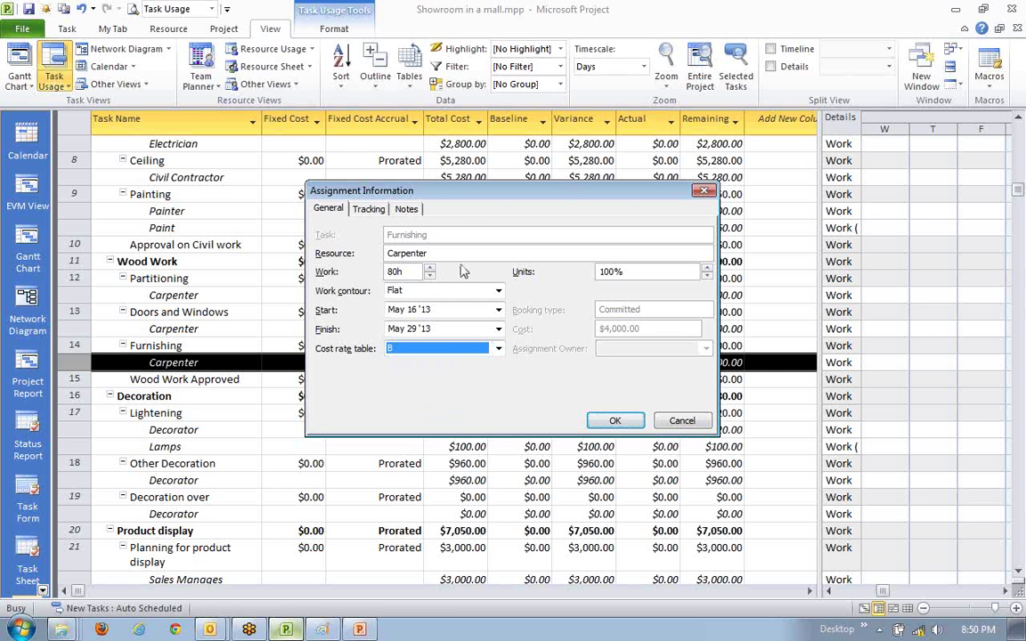
drag(418, 190, 424, 61)
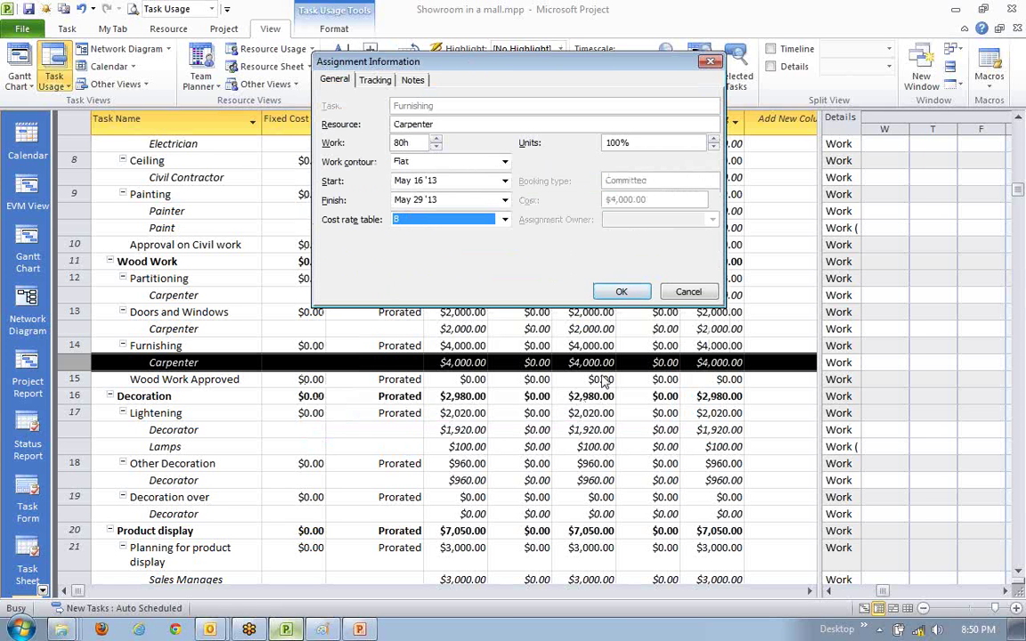
click(623, 292)
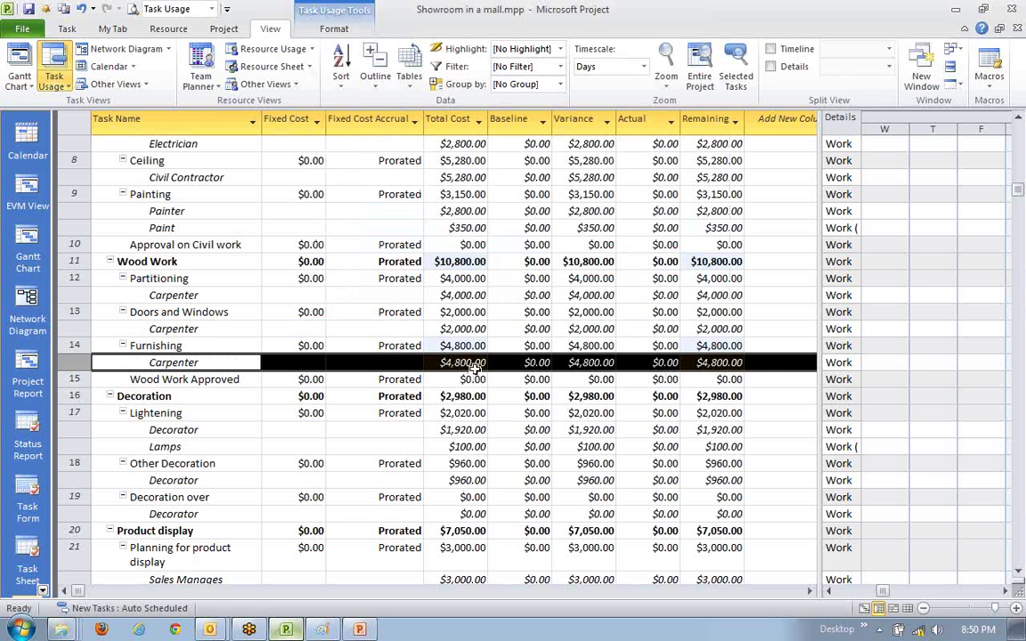
- Check the total cost of each Wood Work task and its Carpenter assignment against the updated Furnishing cost
click(456, 311)
click(463, 295)
click(197, 280)
click(206, 294)
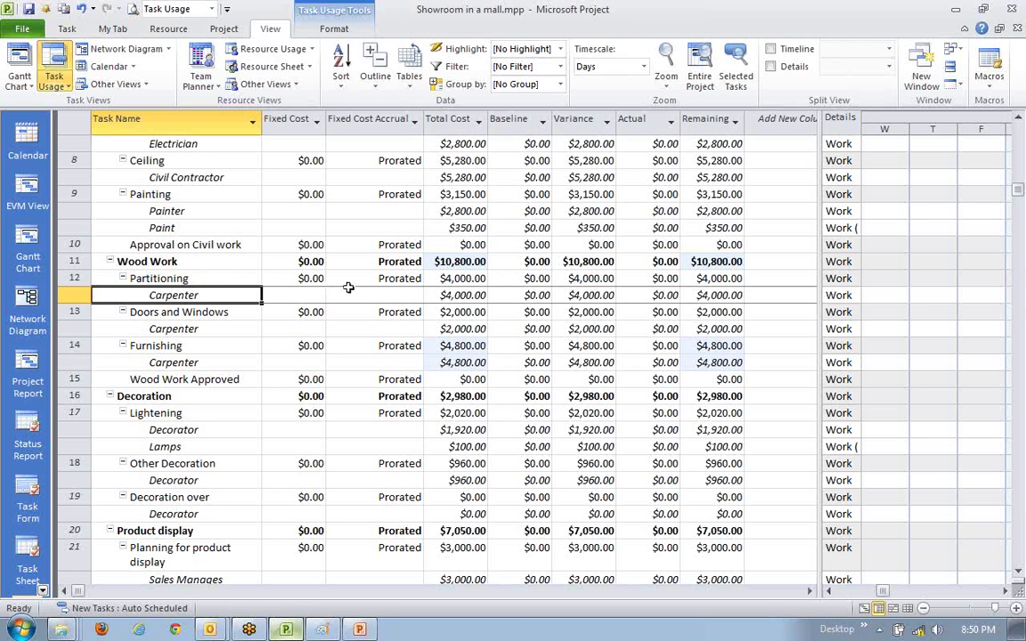
click(183, 327)
click(184, 314)
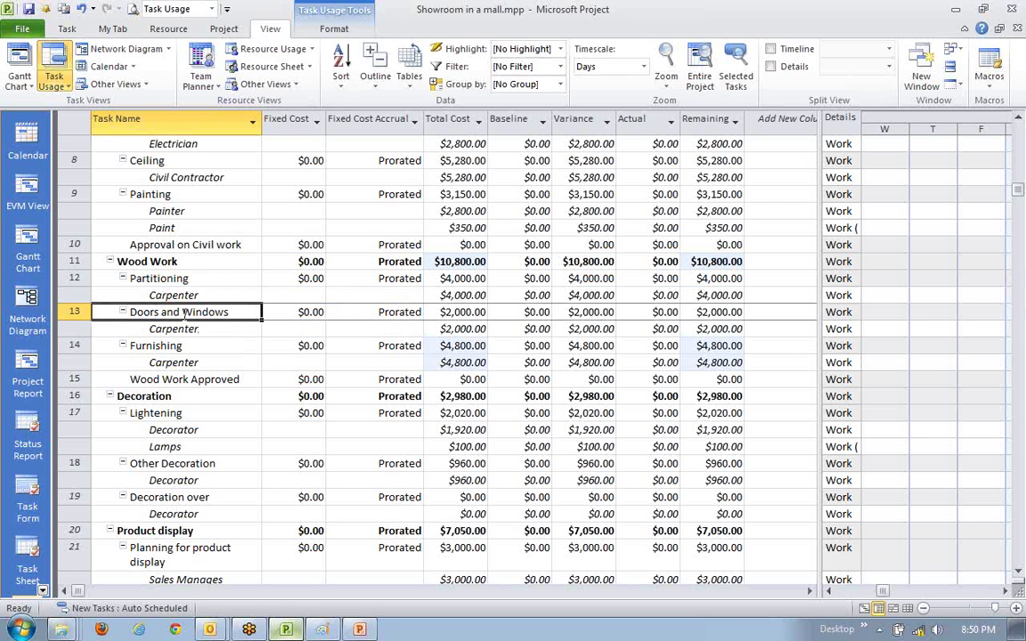
click(200, 361)
click(195, 347)
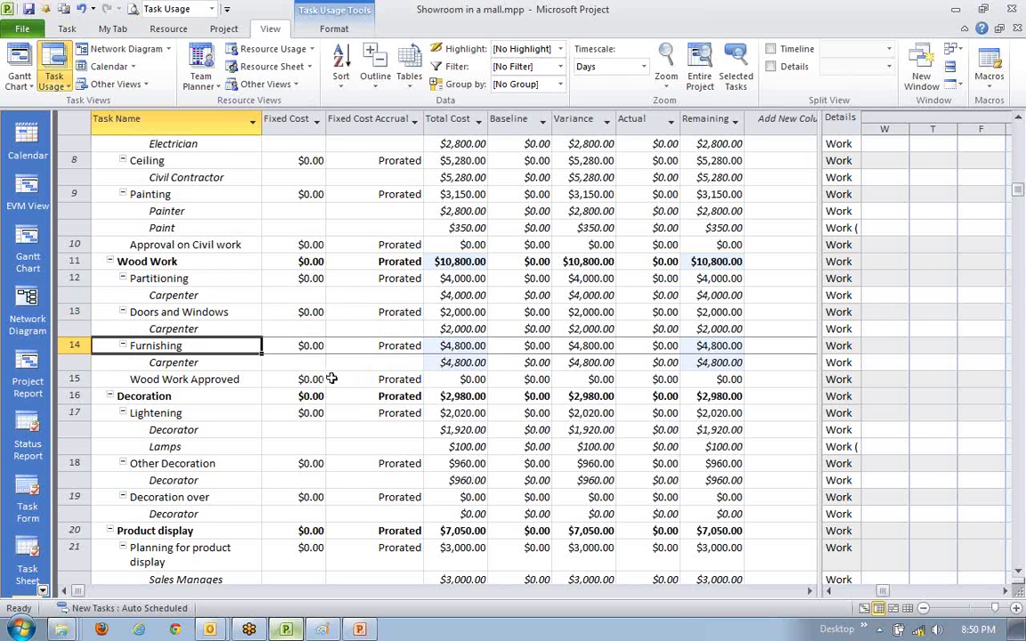
- Switch to the Resource Sheet view and widen the Resource Name column
click(910, 611)
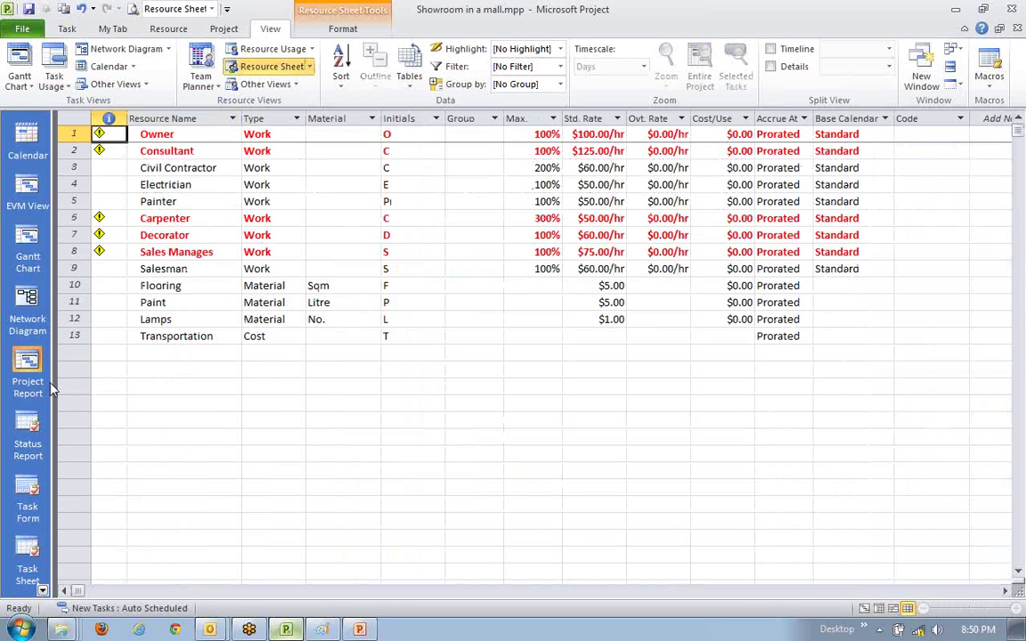
click(167, 336)
click(178, 285)
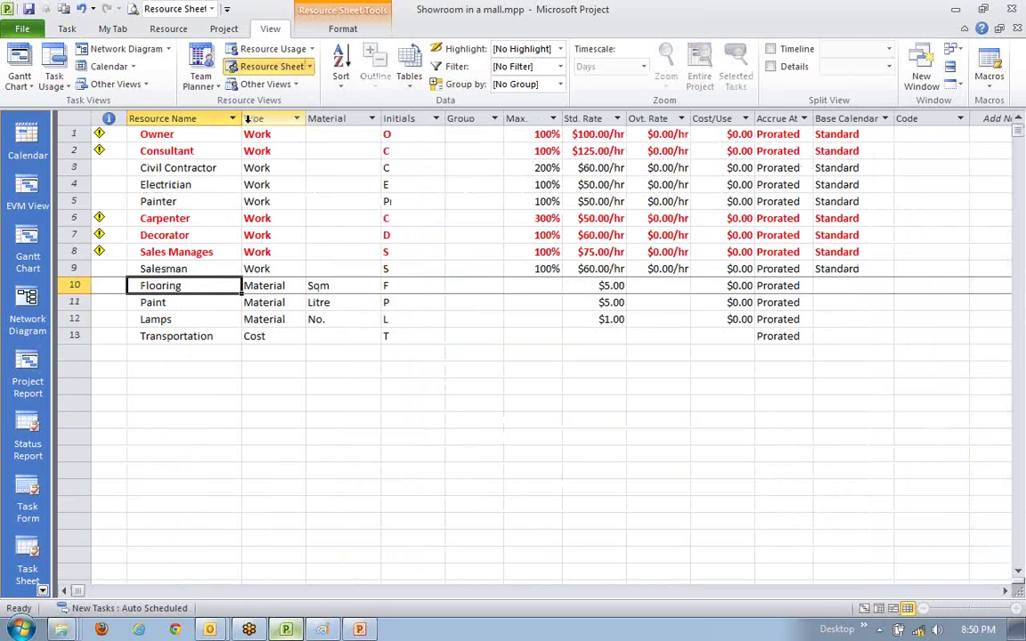
drag(242, 119, 288, 124)
click(267, 415)
click(222, 253)
click(210, 356)
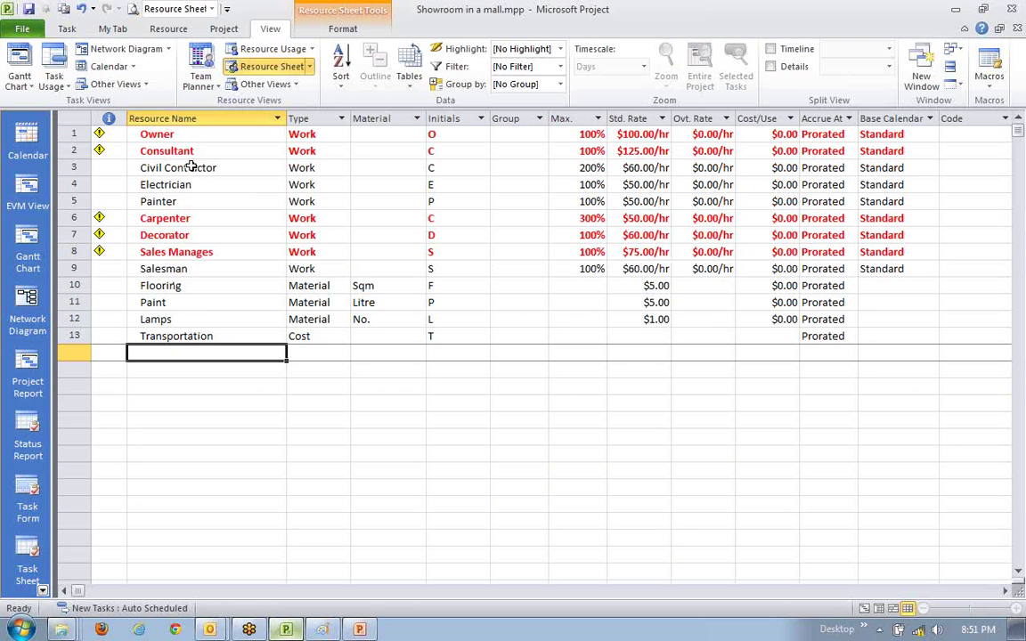
- Examine the Consultant's resource availability table with its date range and units, and close the resource information without changes
click(183, 218)
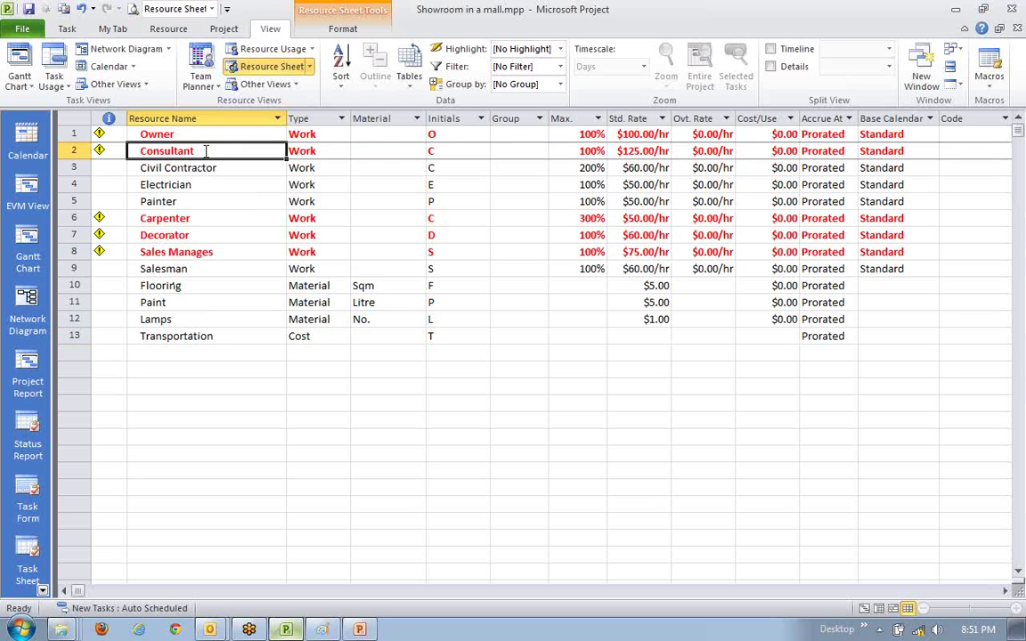
double_click(204, 151)
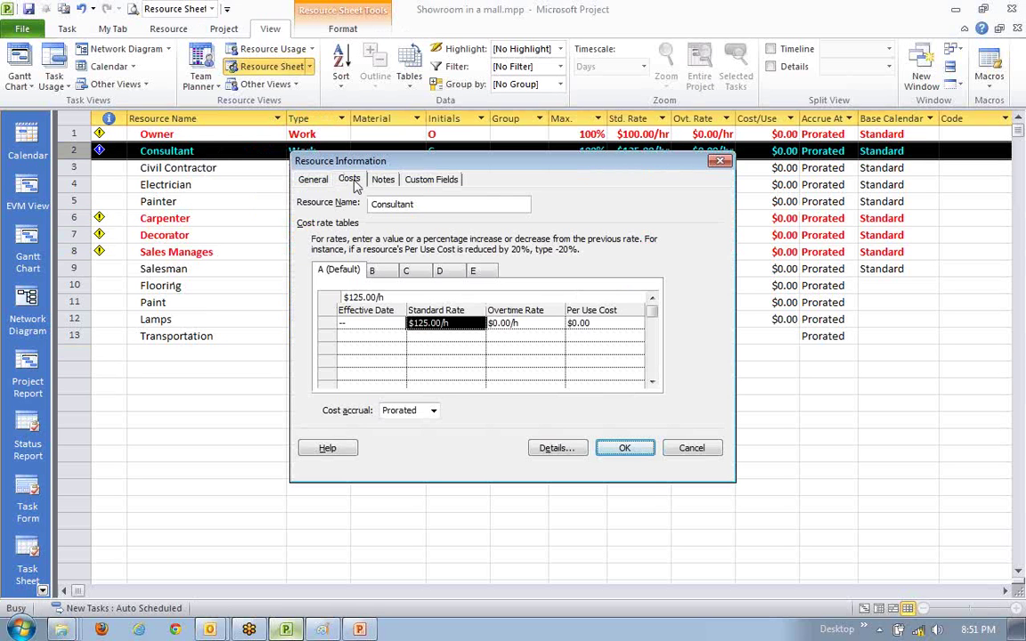
click(313, 179)
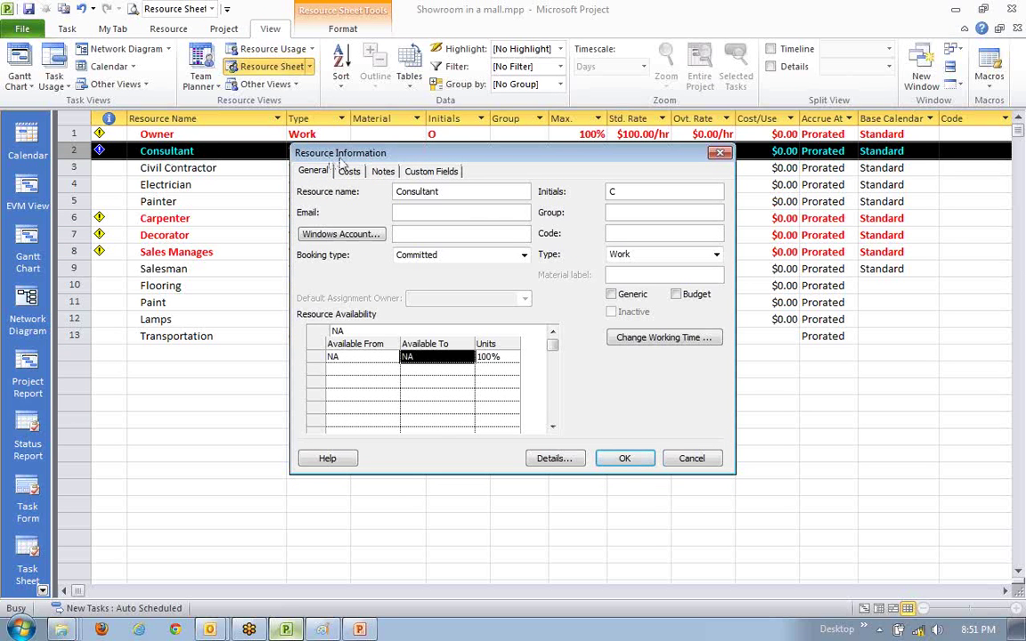
drag(522, 157, 526, 252)
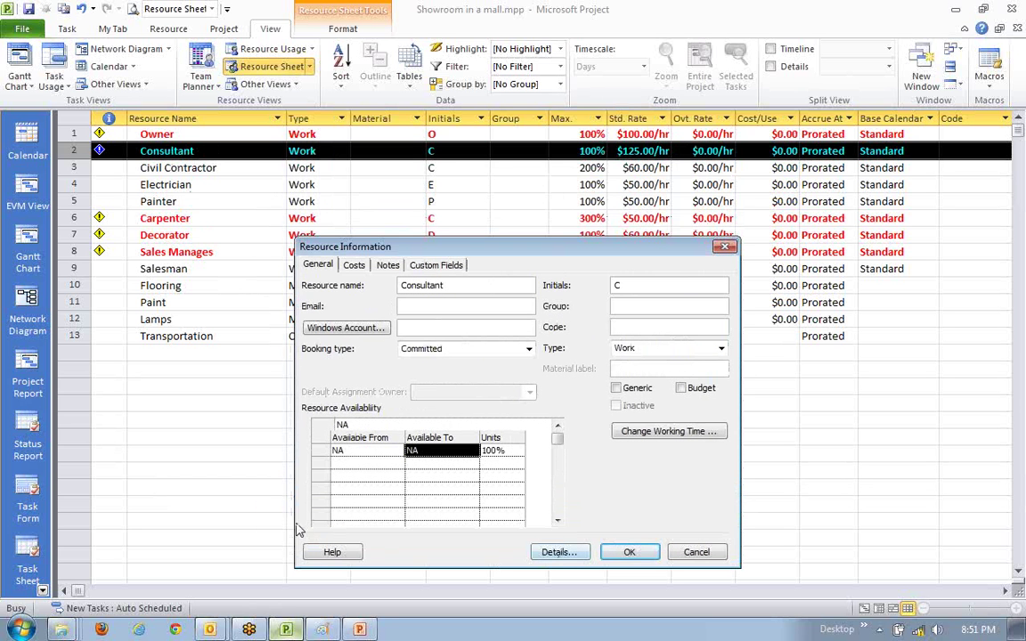
click(360, 450)
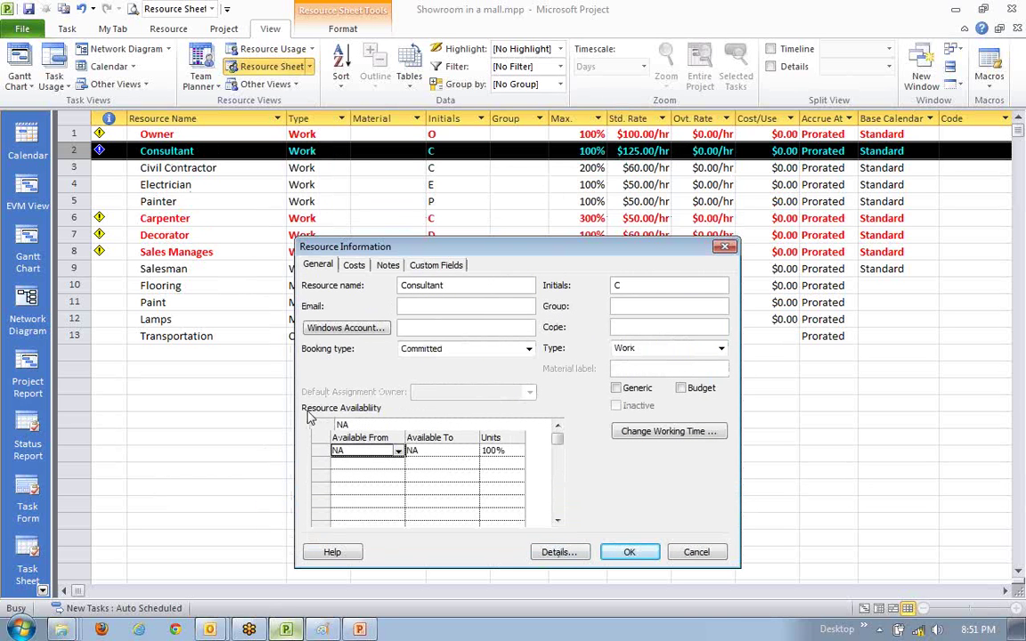
click(443, 450)
click(494, 452)
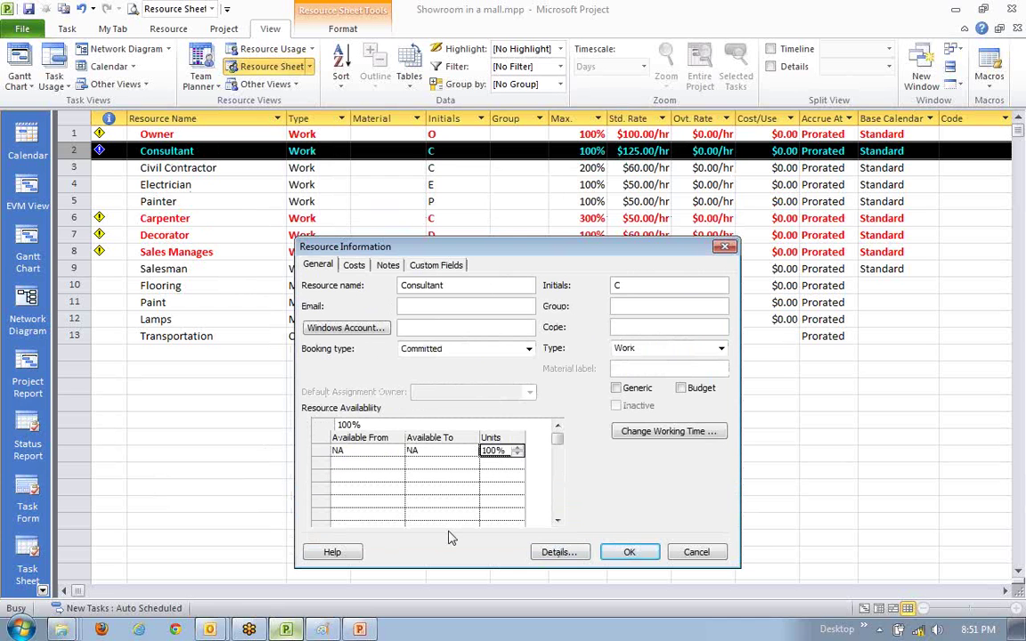
click(458, 451)
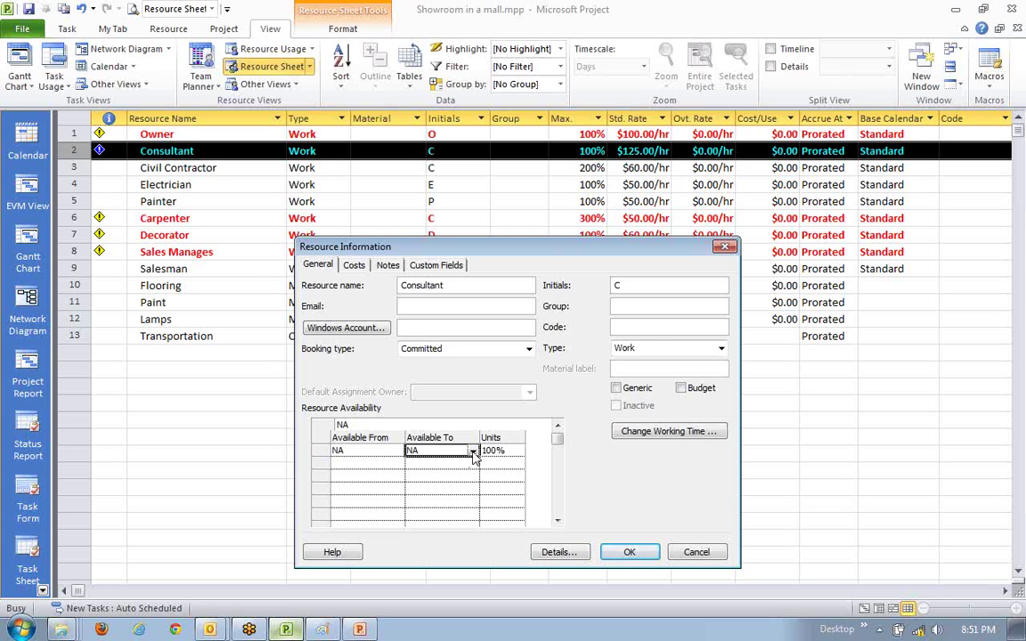
click(712, 552)
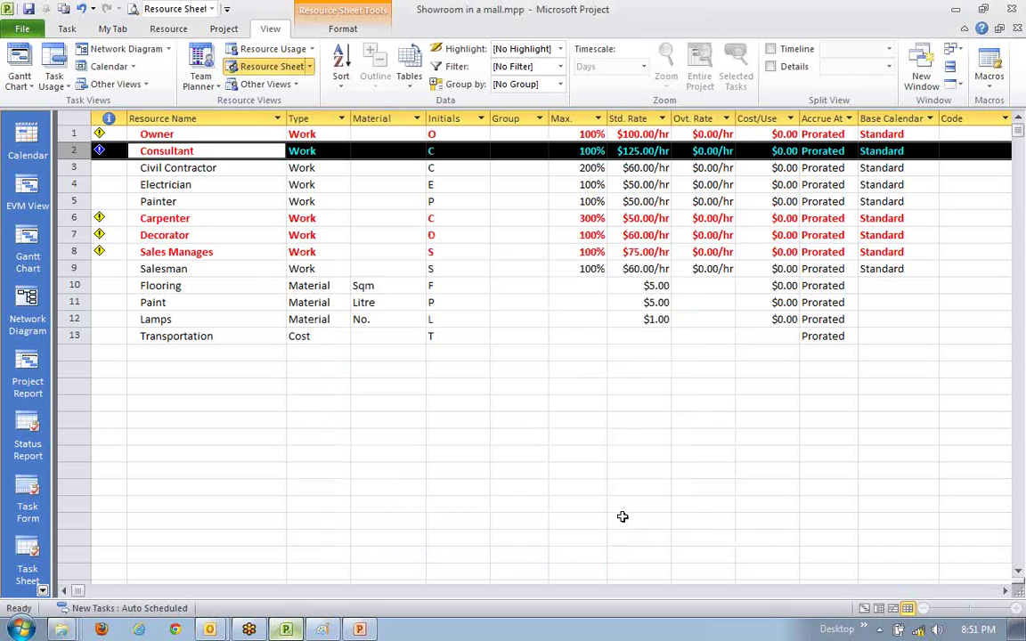
- In the Salesman's resource information, end the first availability period on 5/1/2013
click(167, 319)
click(171, 383)
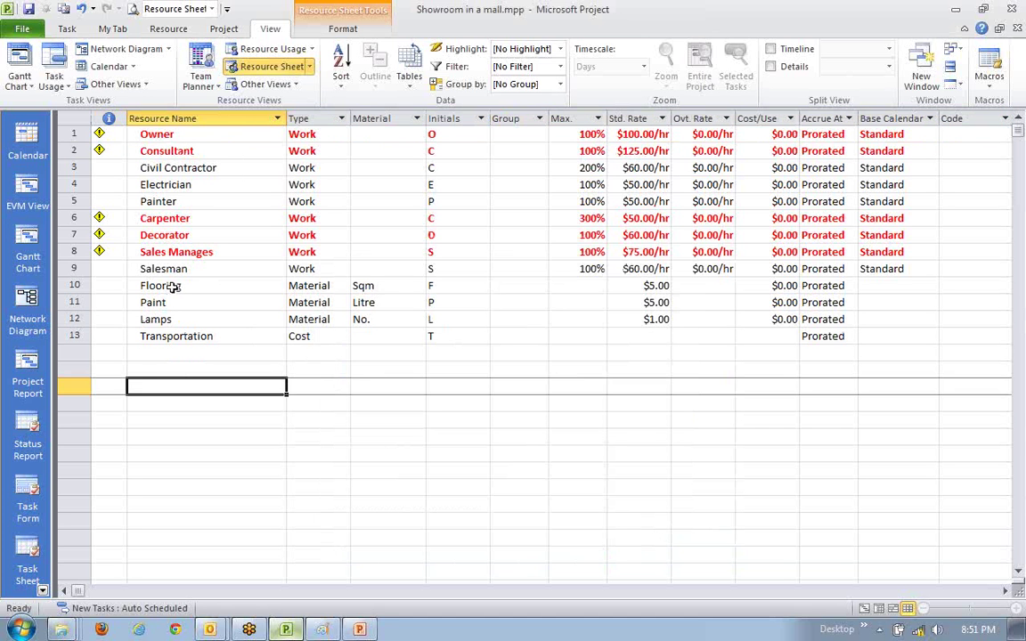
click(208, 269)
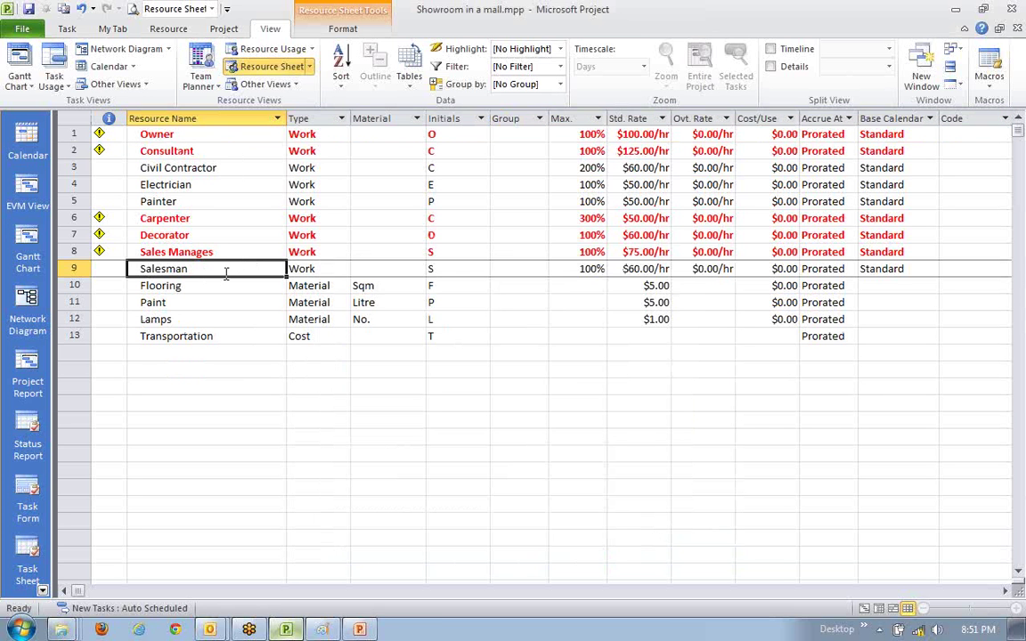
double_click(225, 272)
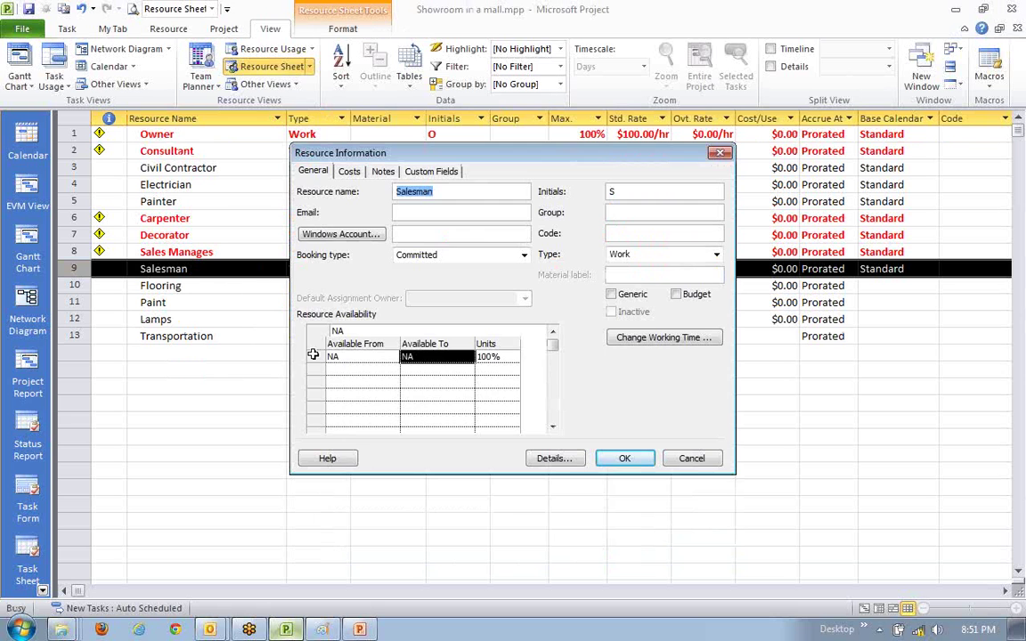
click(404, 377)
click(357, 346)
click(414, 358)
click(396, 357)
click(449, 356)
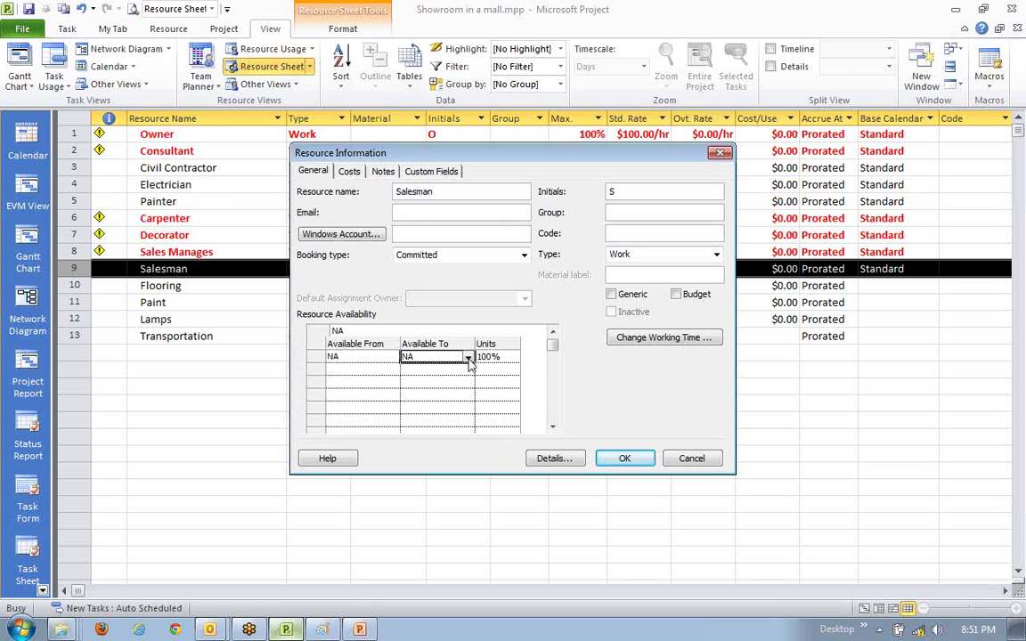
click(467, 356)
click(466, 374)
click(466, 374)
click(466, 374)
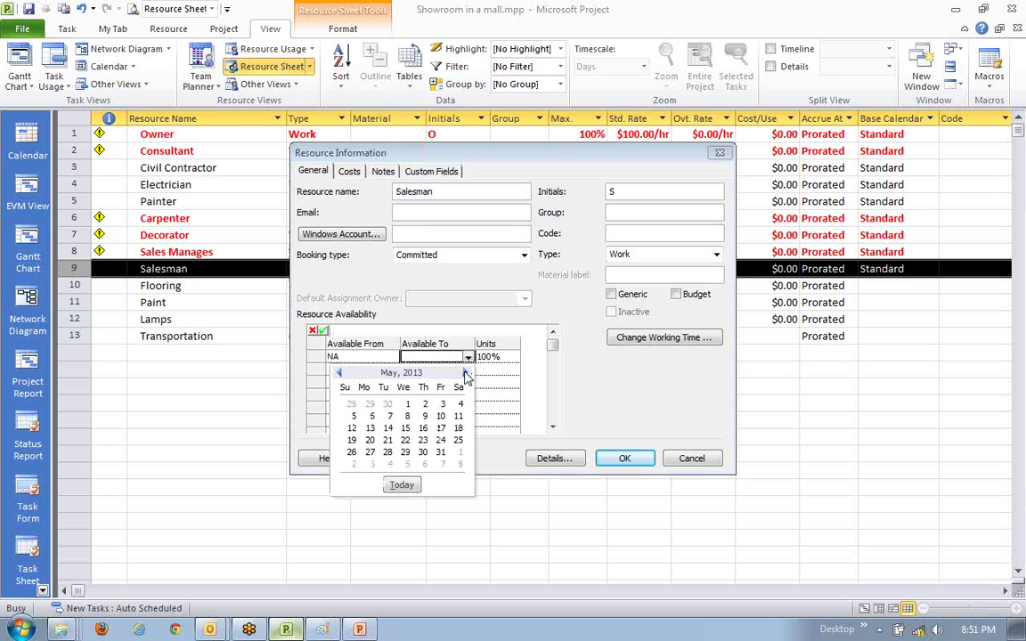
click(407, 405)
key(Tab)
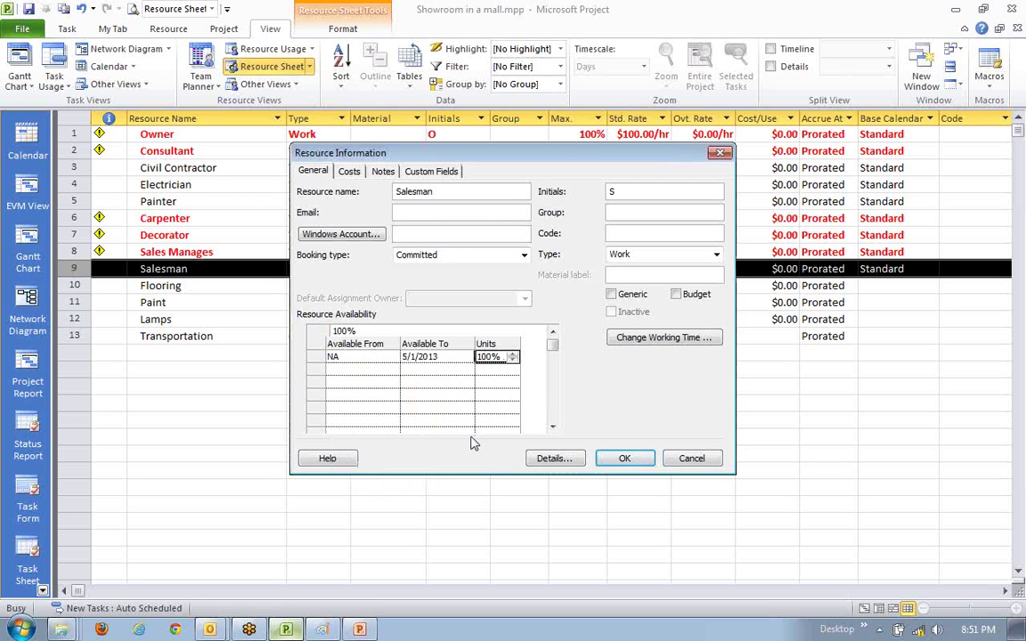
- Add a second Salesman availability period from 5/2/2013 to 5/31/2013 at 50% units
click(387, 367)
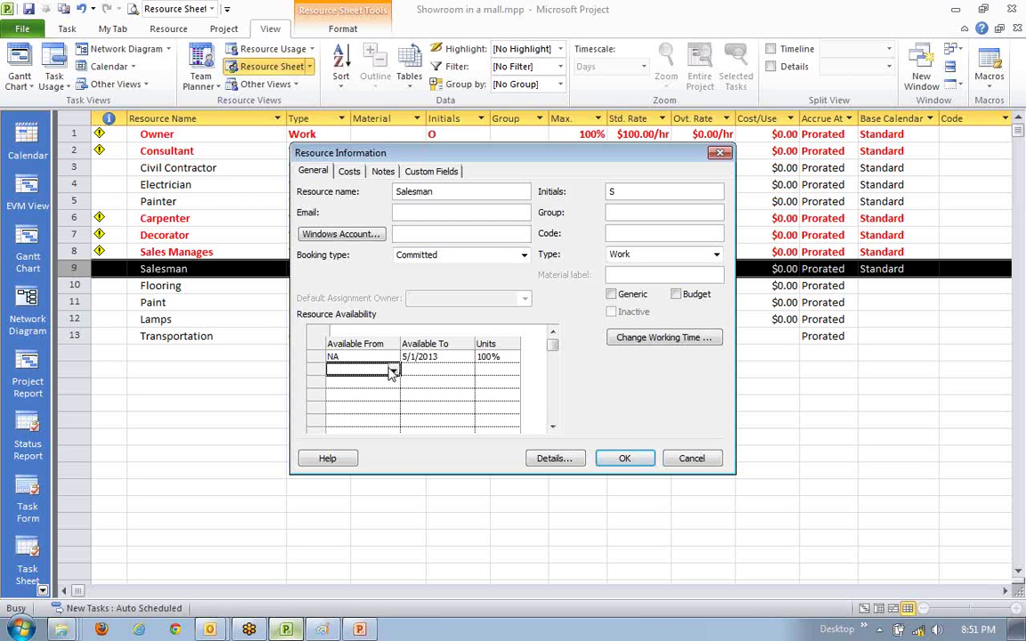
click(393, 372)
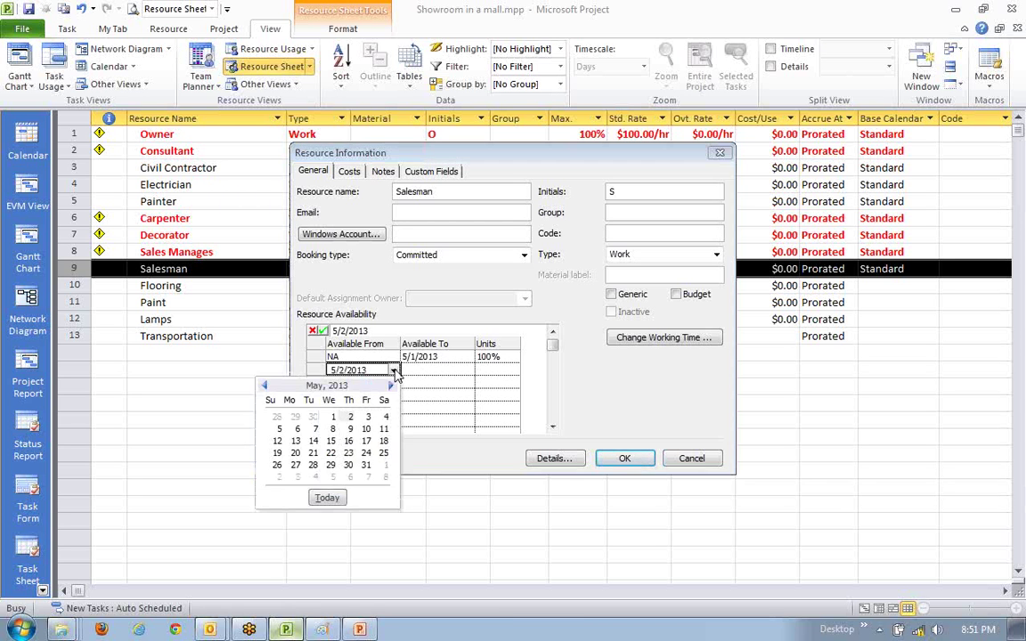
click(349, 418)
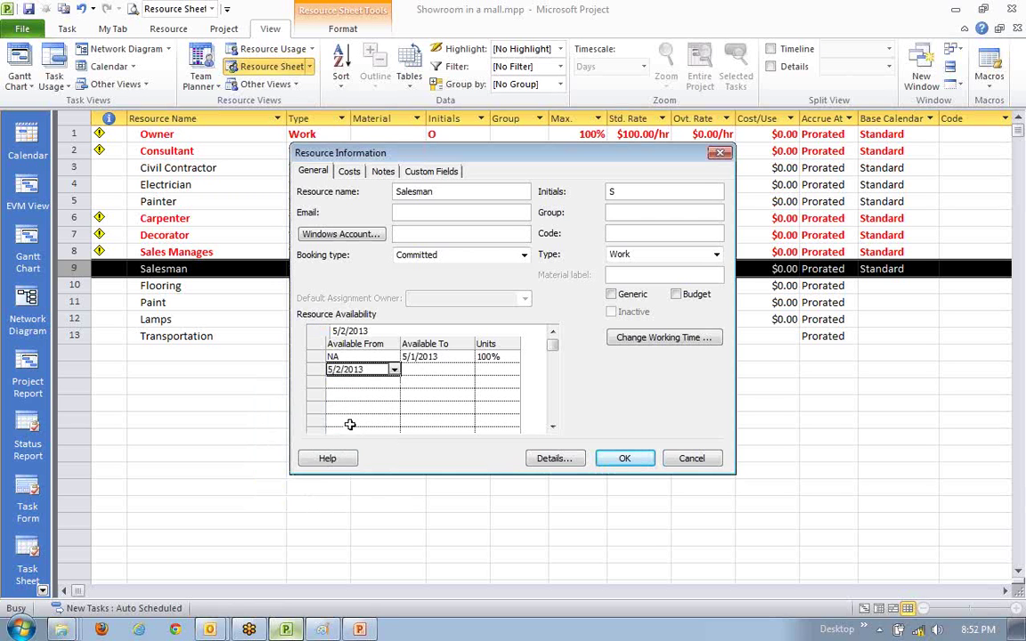
click(450, 372)
click(468, 370)
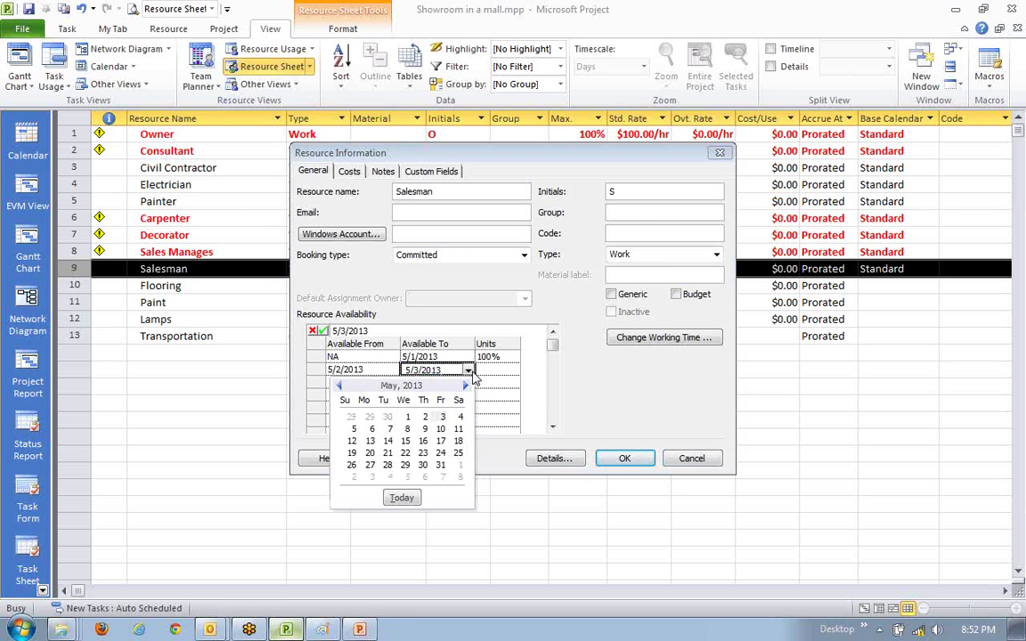
click(436, 477)
key(Tab)
text(50)
key(Tab)
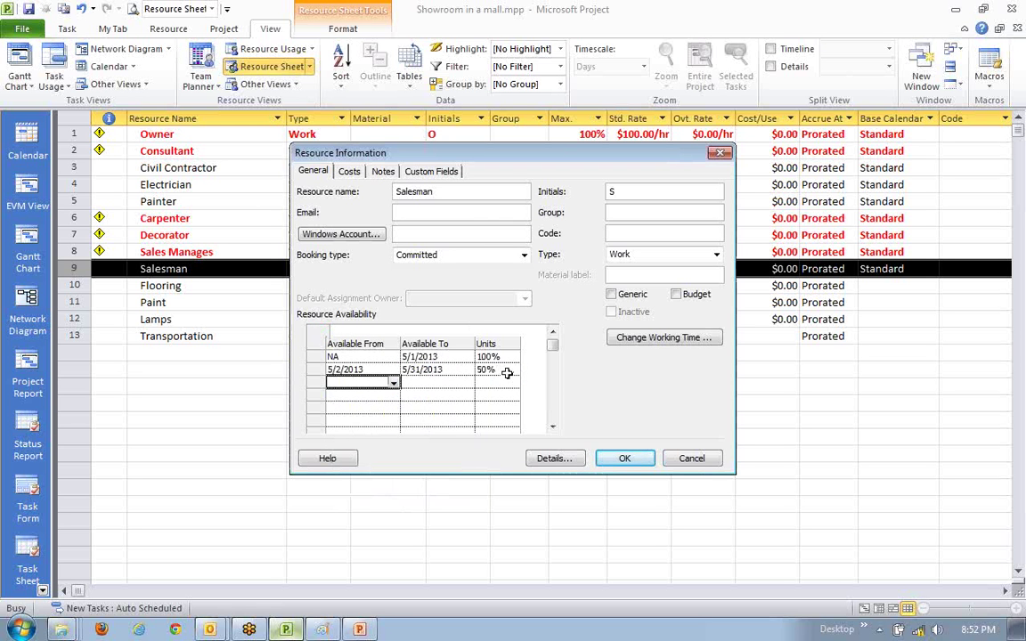
- Add a third Salesman availability period from 6/1/2013 with NA as the end date at 100% units
click(392, 382)
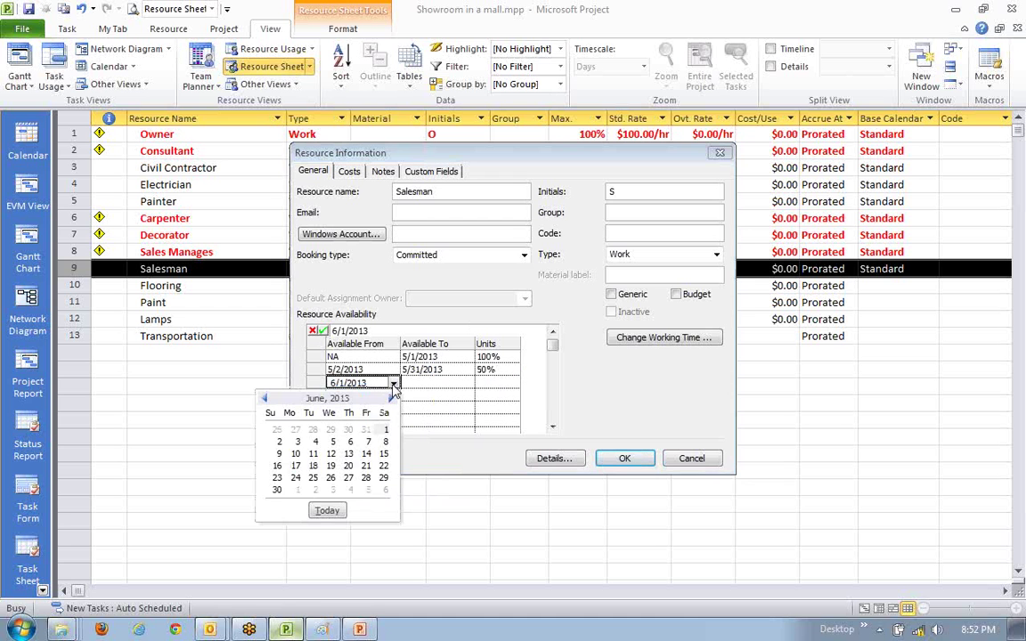
click(386, 433)
click(441, 383)
text(NA)
key(Tab)
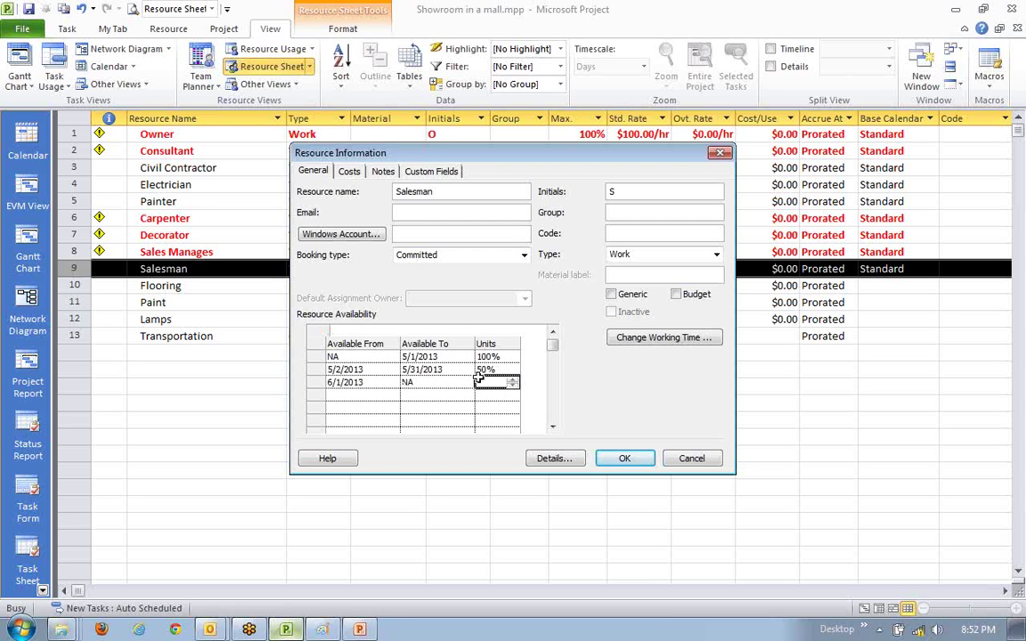
text(100)
key(Return)
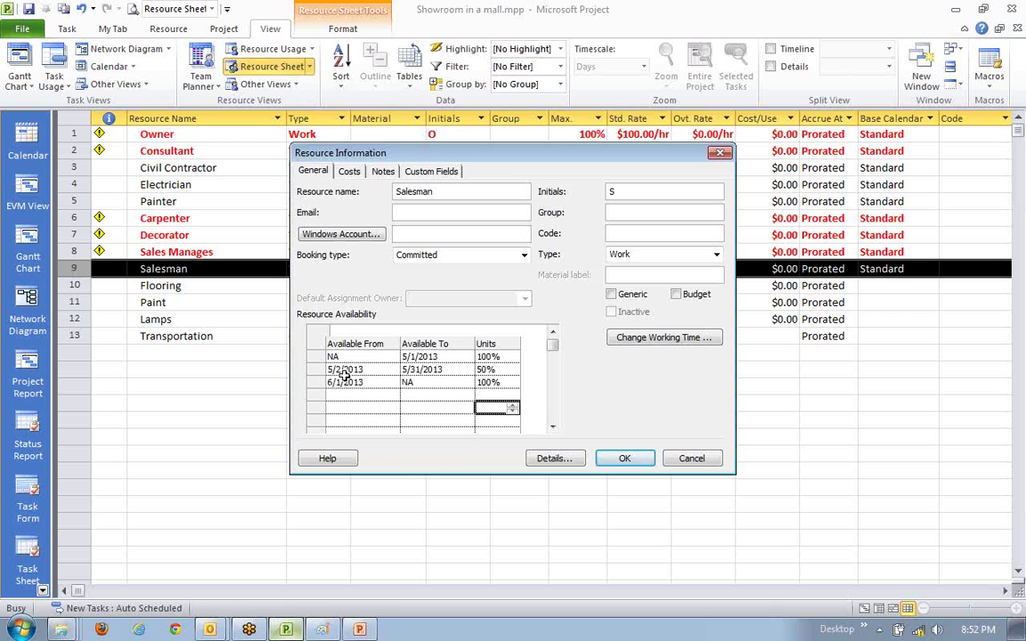
key(Up)
key(Up)
key(Up)
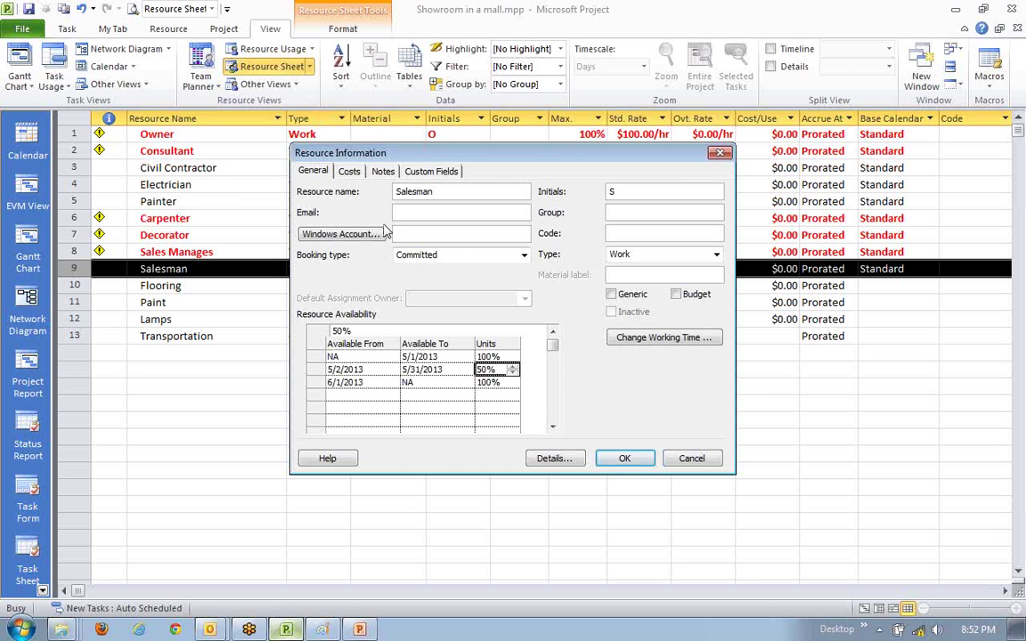
- Save the Salesman's date-based availability periods and close the resource information
click(621, 462)
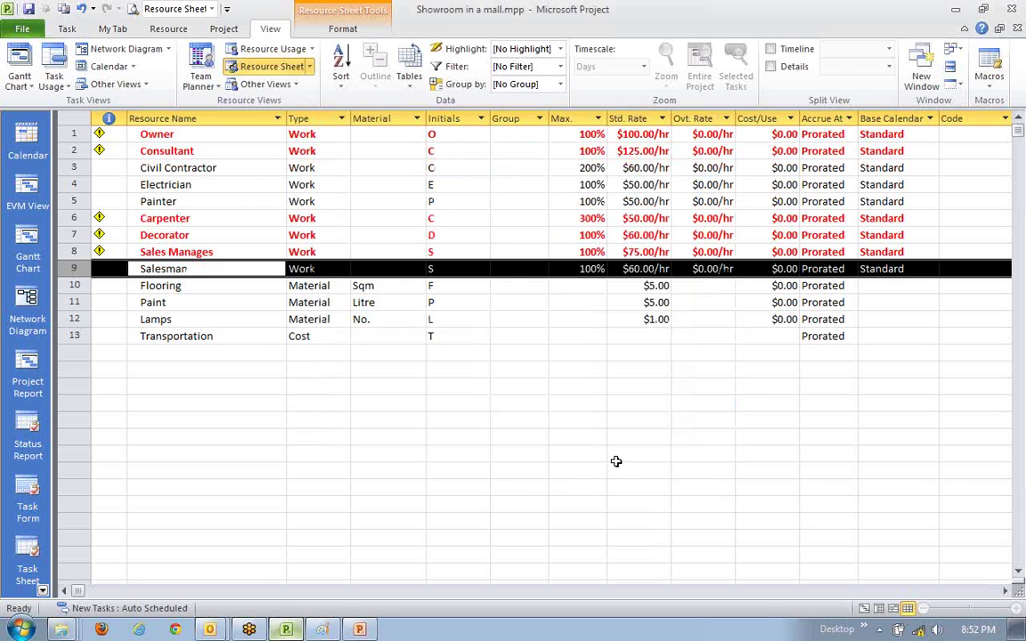
click(154, 270)
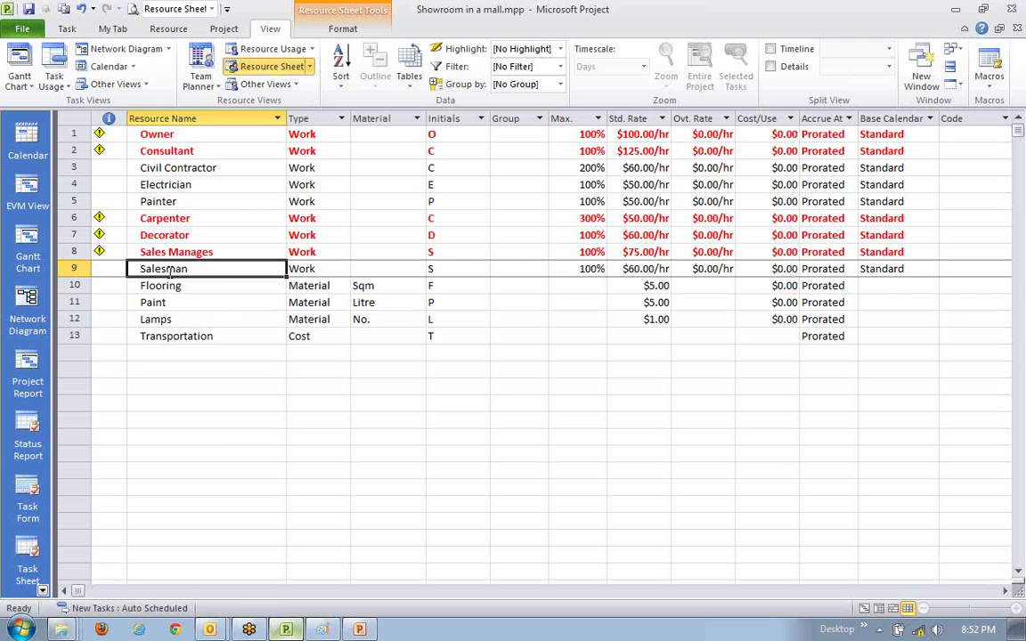
click(241, 313)
click(223, 270)
click(231, 319)
click(229, 252)
click(211, 285)
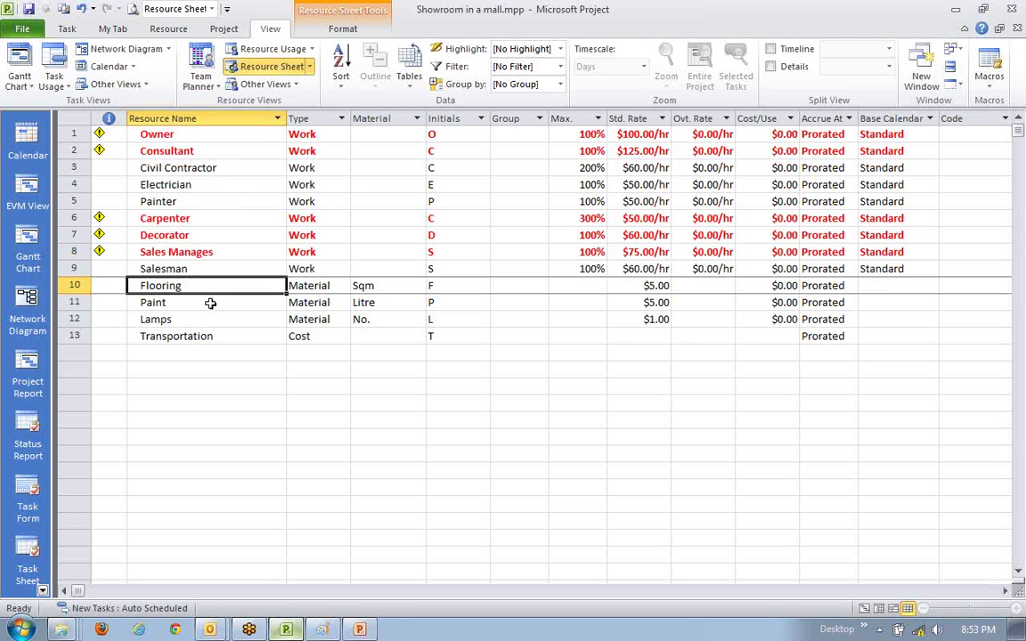
click(178, 336)
click(195, 267)
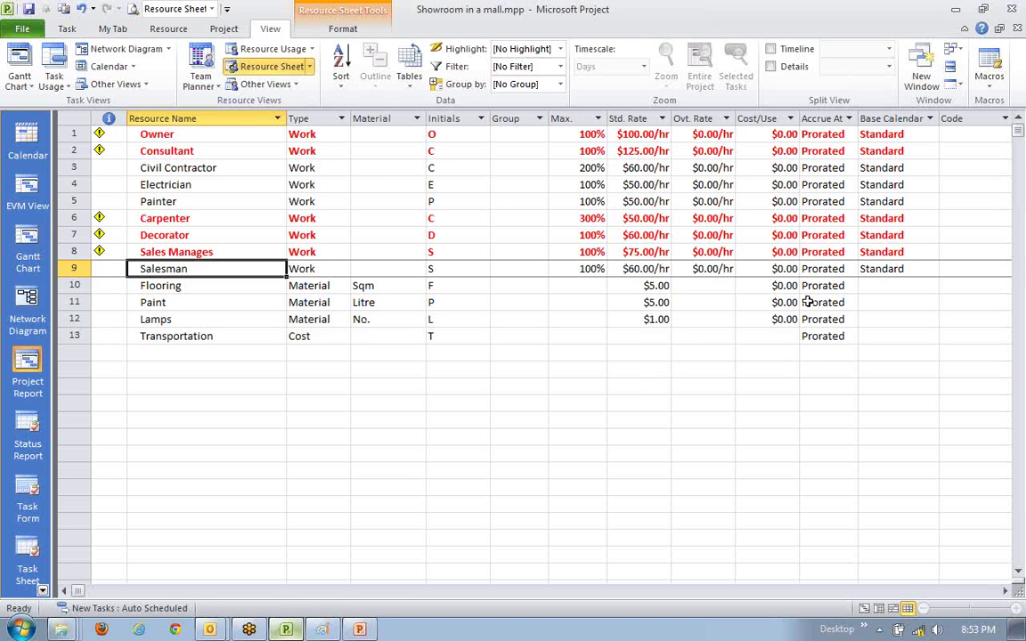
- Show the Task Usage view and locate the Salesman's assignment under Product for Demonstration
click(865, 608)
scroll(786, 597, down, 3)
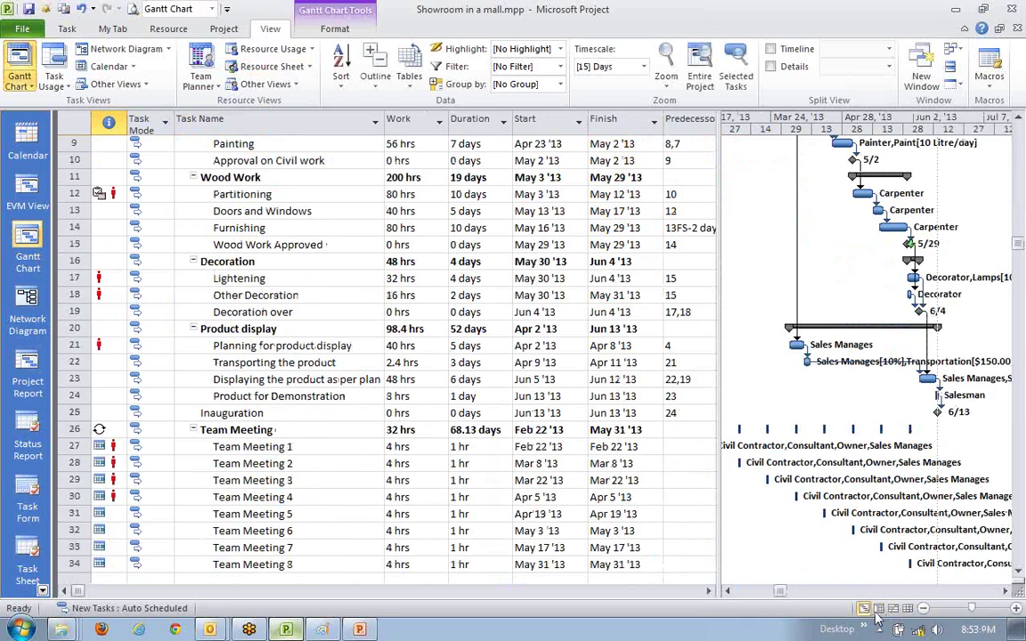
click(53, 67)
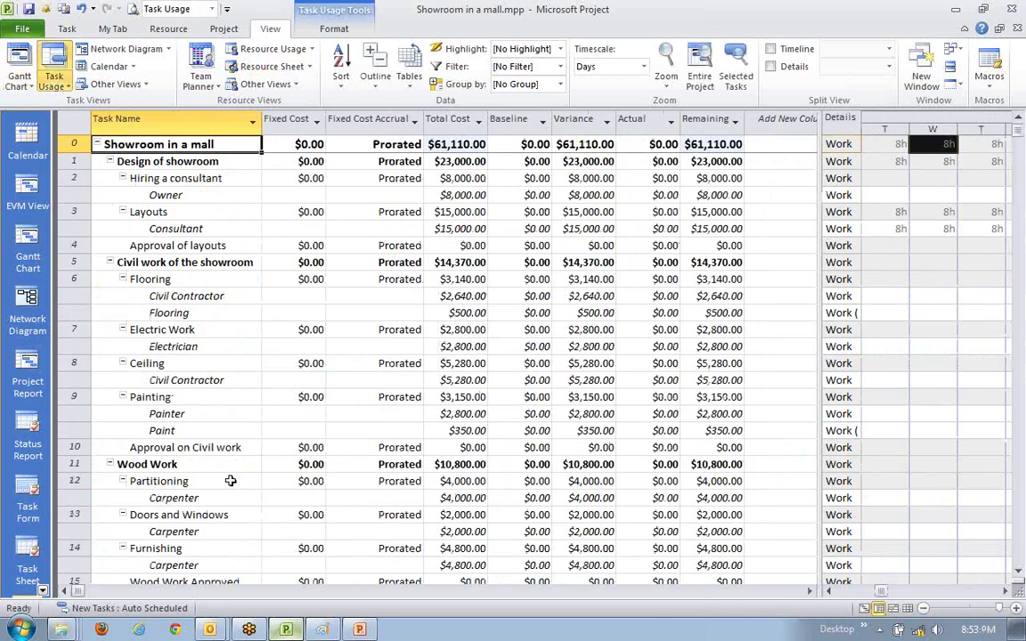
scroll(231, 481, down, 15)
scroll(230, 479, down, 8)
scroll(230, 479, up, 8)
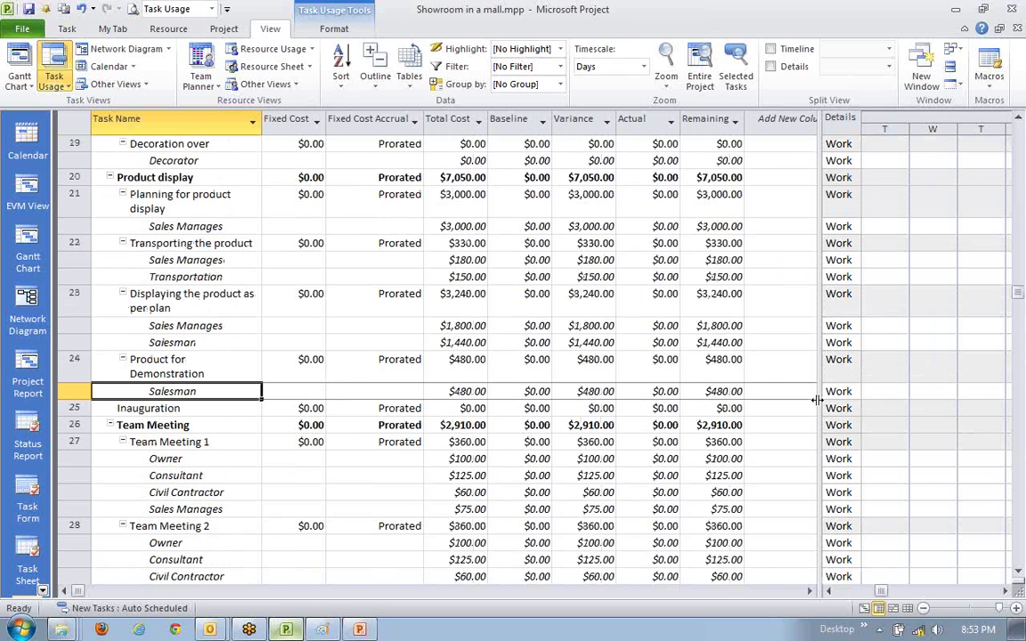
- Widen the timephased grid and bring up the Salesman's daily work for the week of June 9, 2013
drag(818, 405, 674, 405)
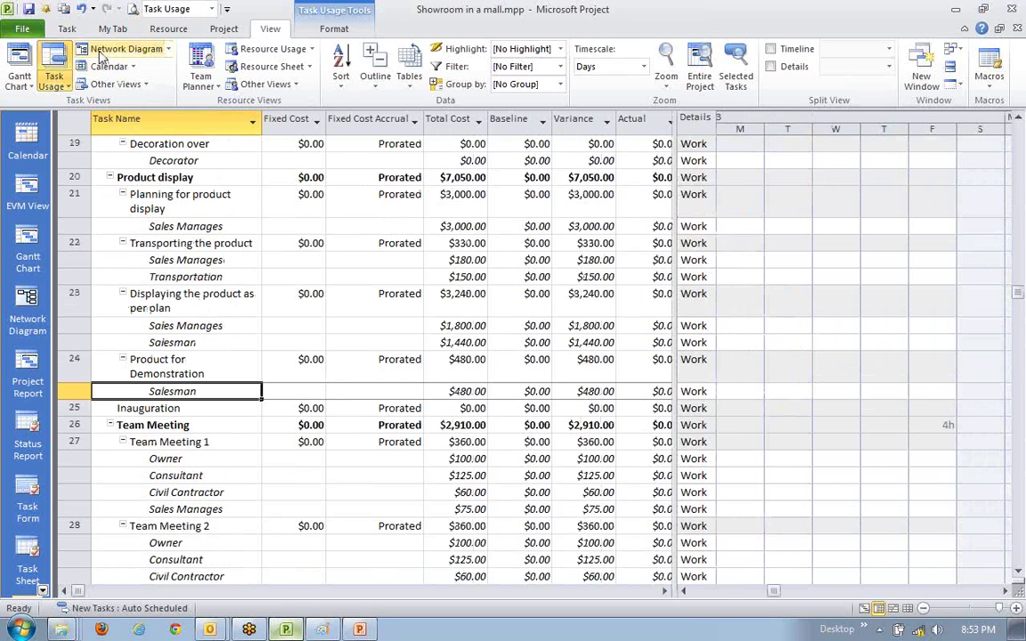
click(67, 29)
click(921, 64)
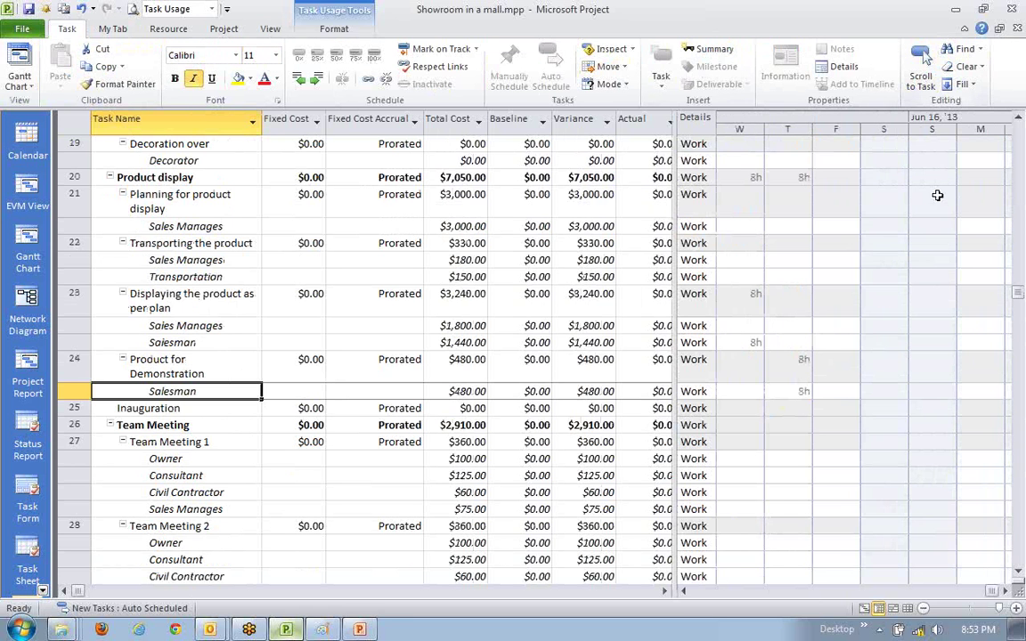
click(686, 592)
click(686, 592)
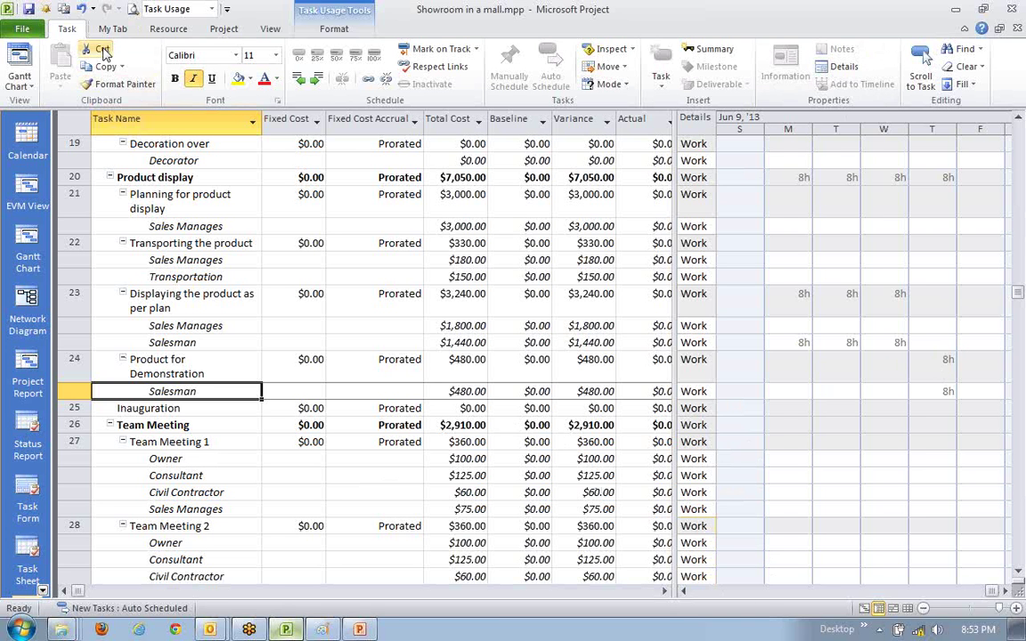
- Examine the overallocation indicators on the Gantt Chart tasks, including Partitioning and Hiring a consultant, with a brief check of Task Usage
click(863, 609)
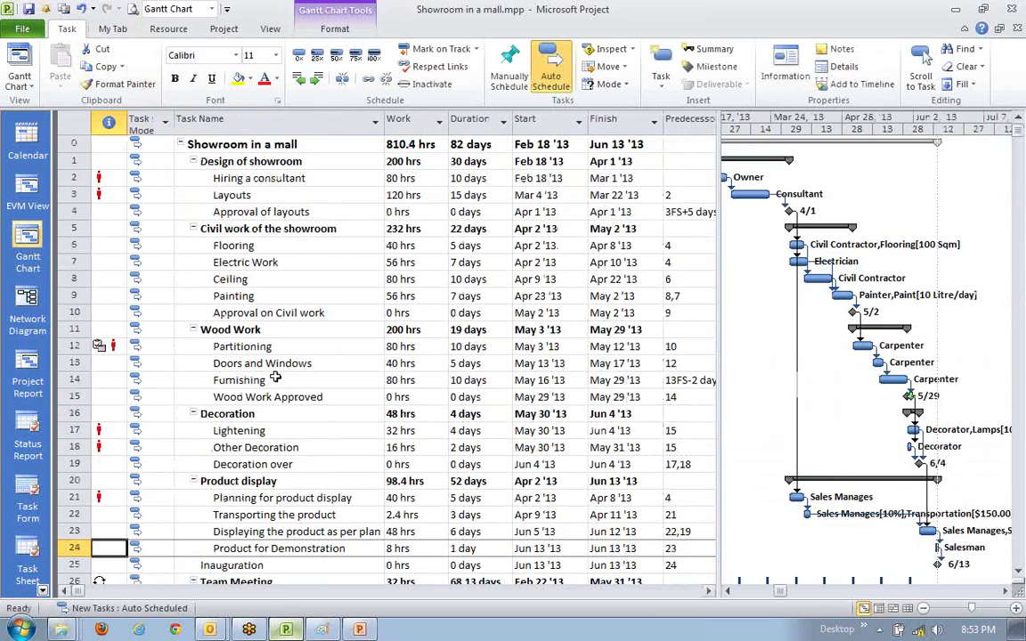
scroll(290, 486, down, 3)
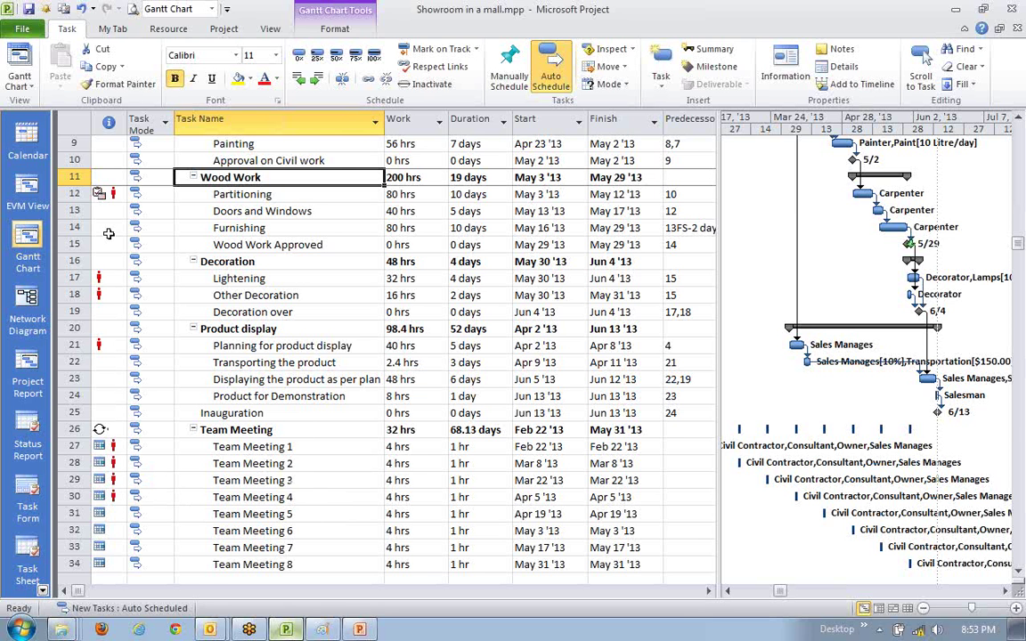
scroll(147, 287, up, 3)
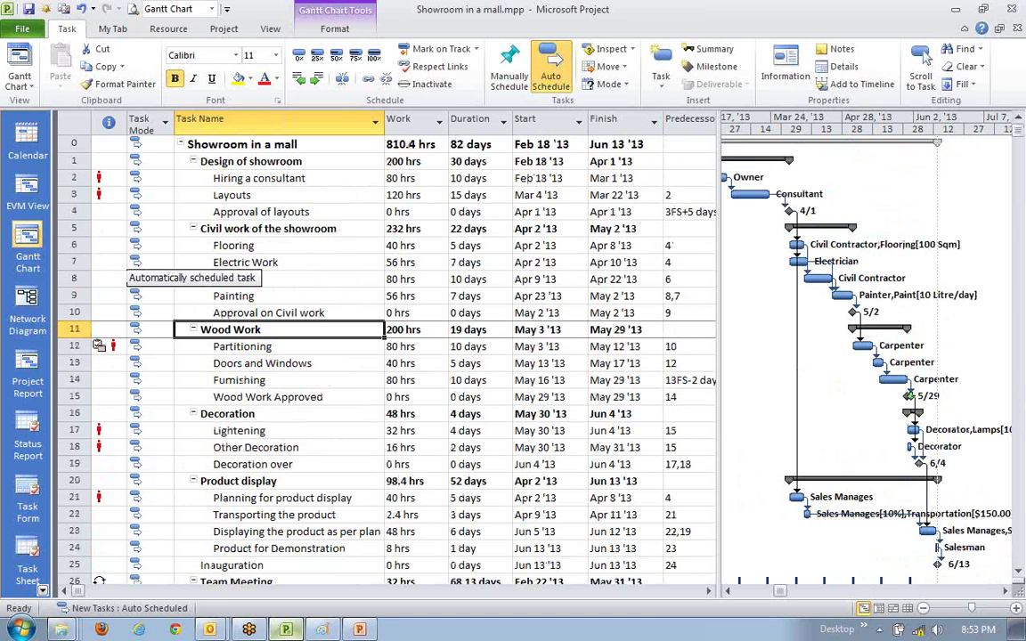
click(228, 351)
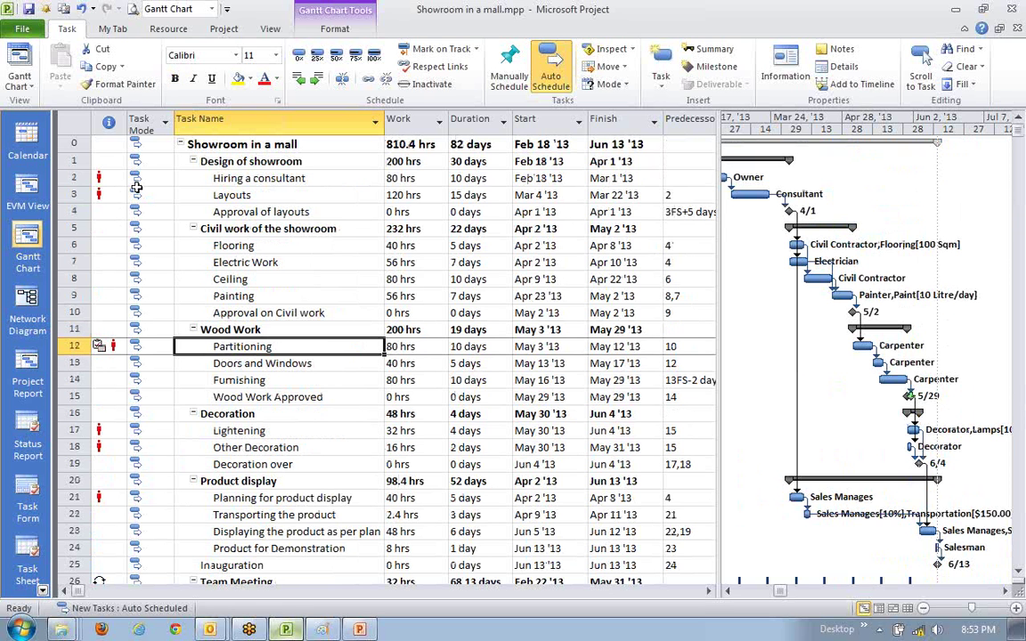
click(233, 175)
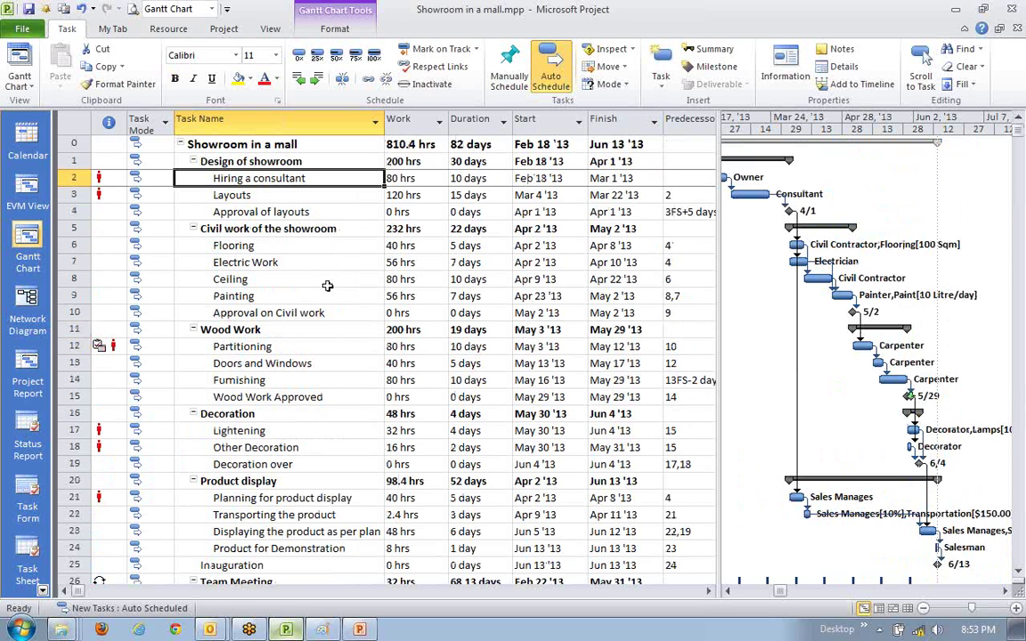
click(880, 610)
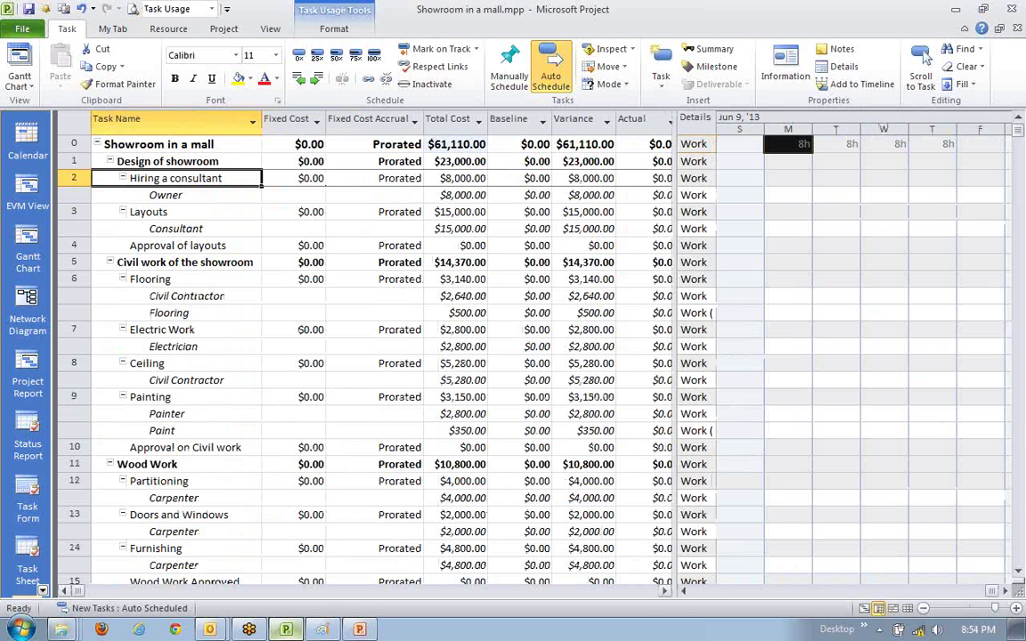
click(864, 609)
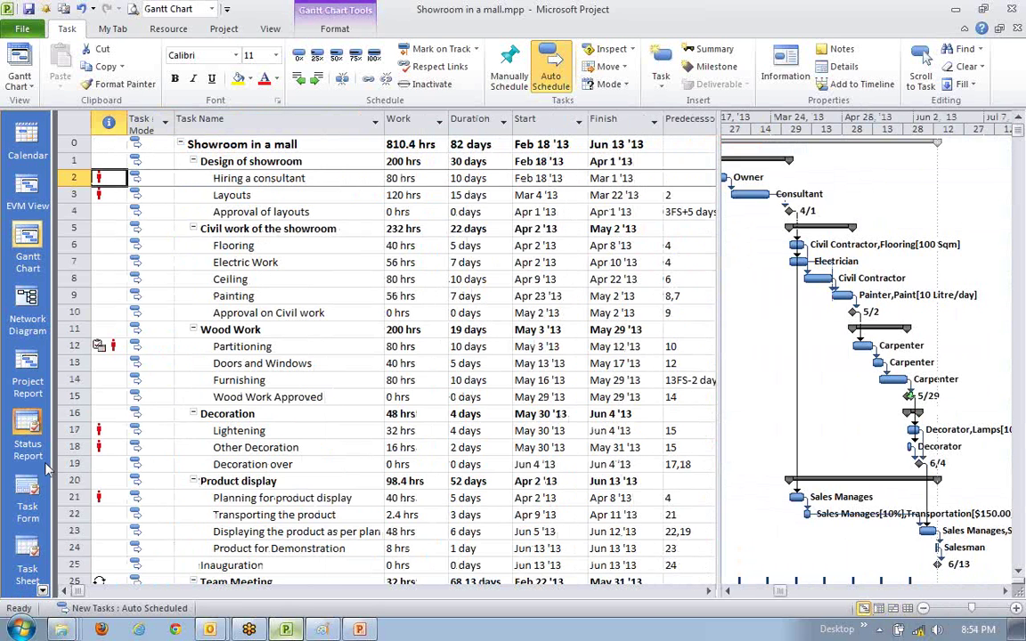
- Show the Resource Usage view, widen the Resource Name column to fit full task names, and enlarge the table area
click(42, 591)
click(42, 591)
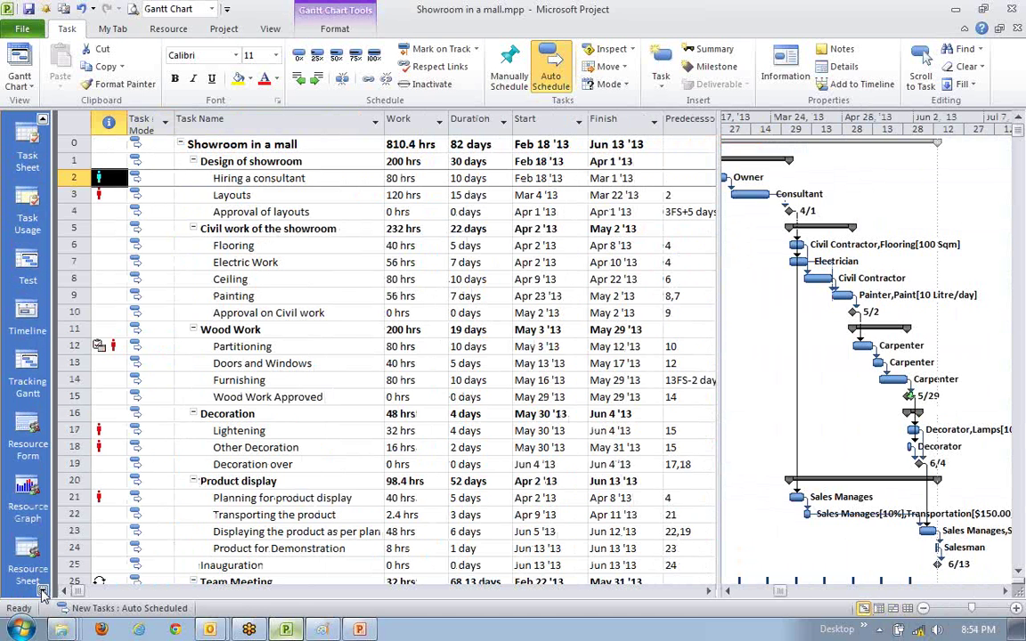
click(42, 591)
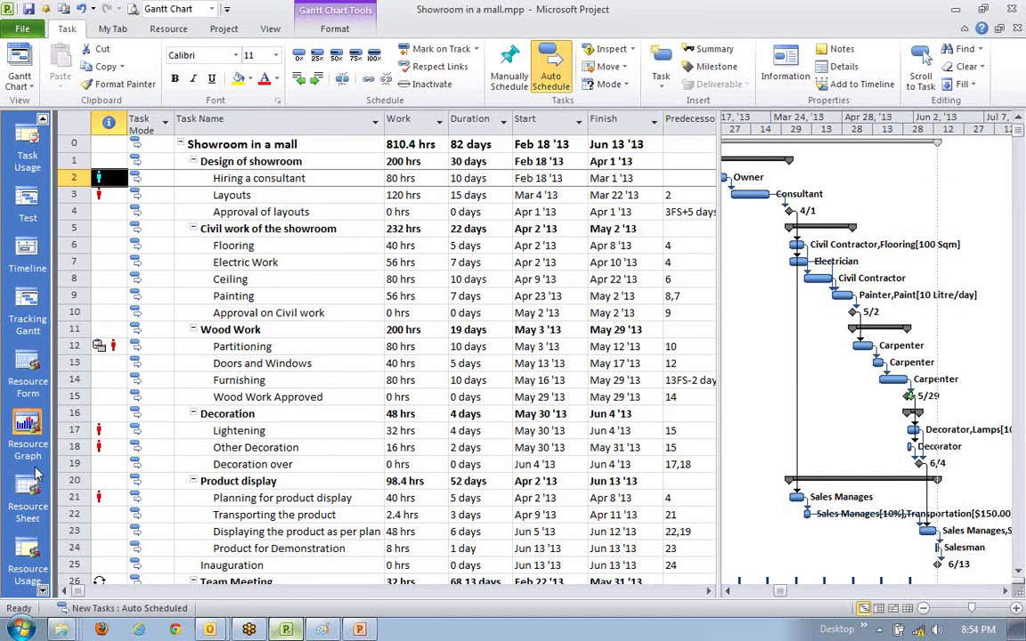
click(34, 579)
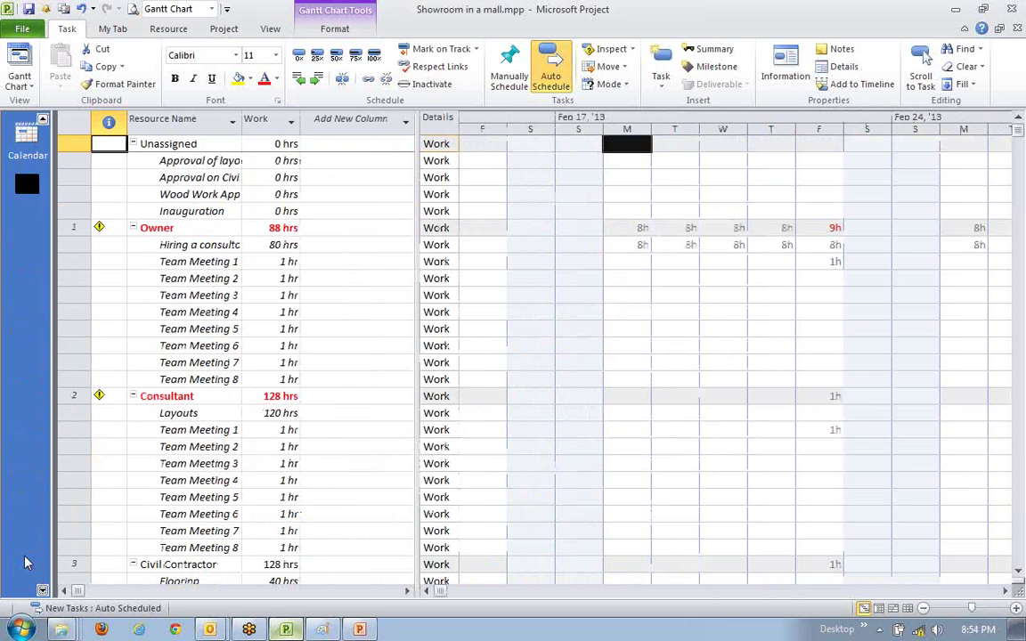
drag(244, 120, 354, 133)
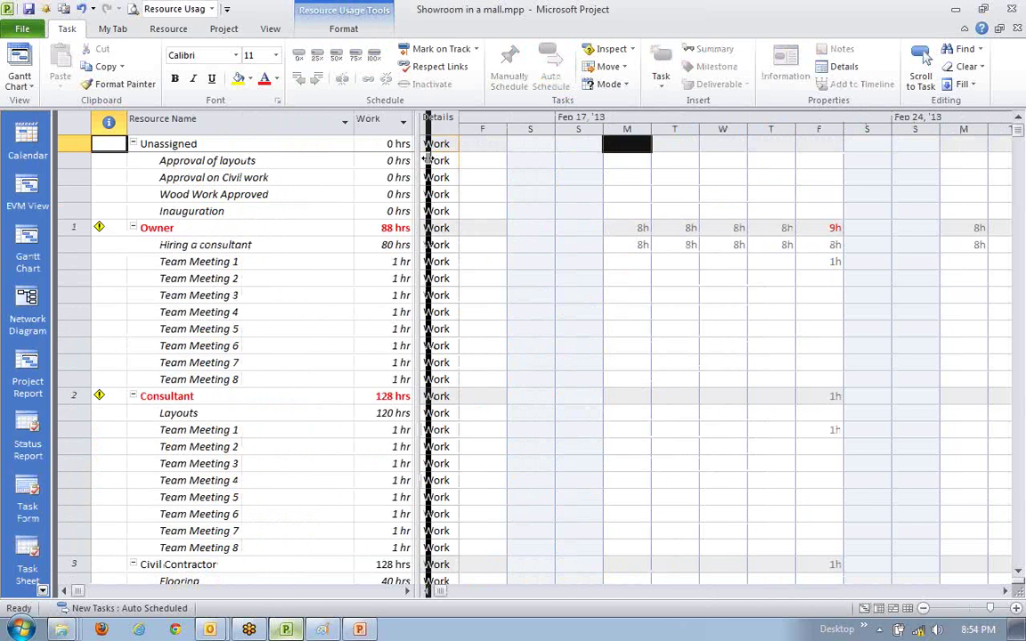
drag(422, 157, 433, 158)
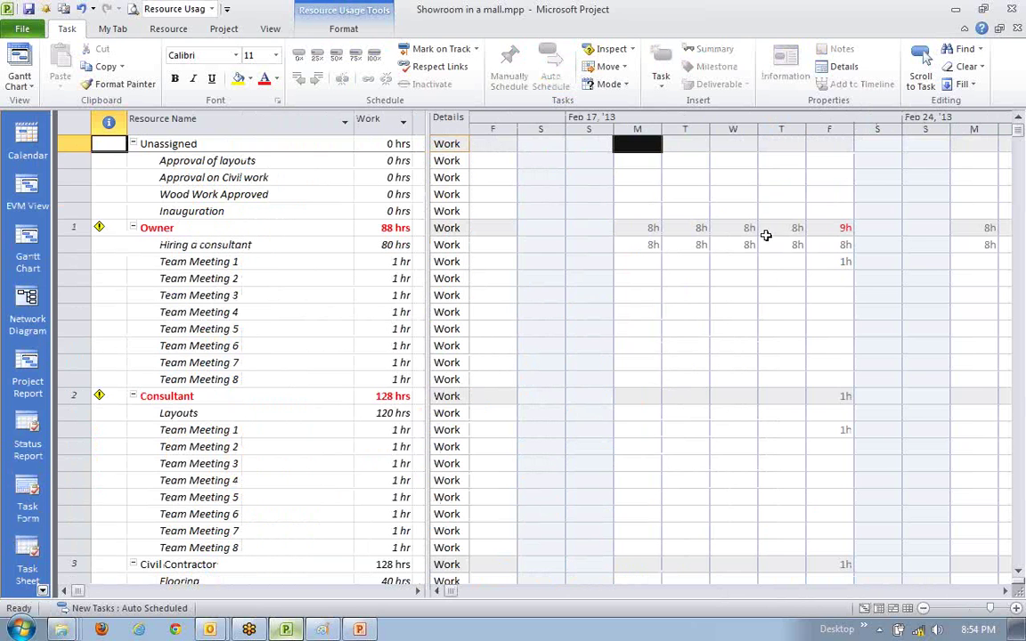
- Examine the Owner's daily work on Hiring a consultant and the team meetings from mid-February to late March 2013 for overallocated days
click(257, 161)
click(214, 248)
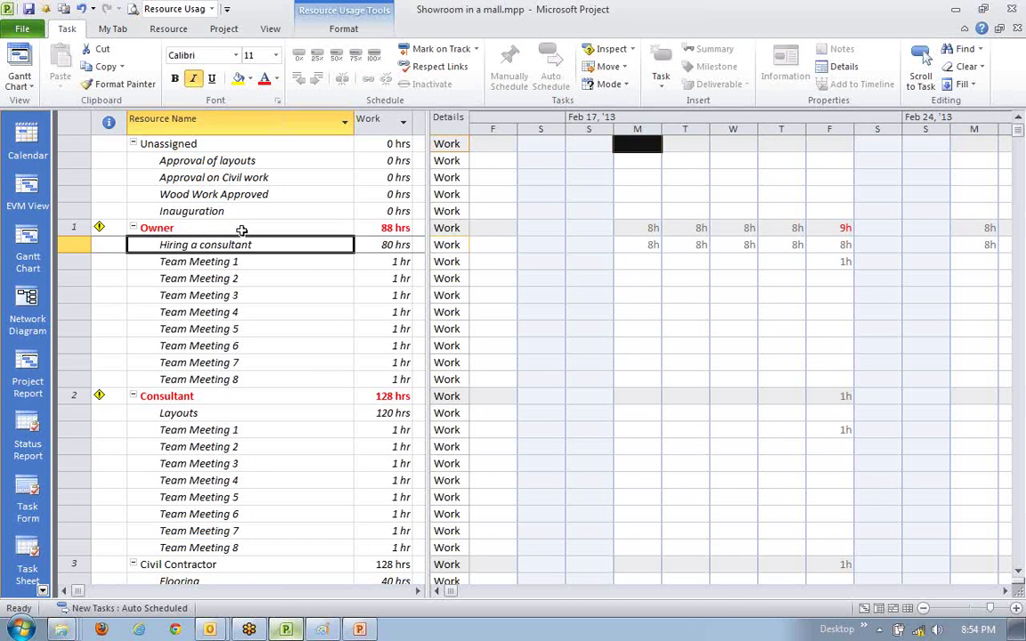
click(332, 224)
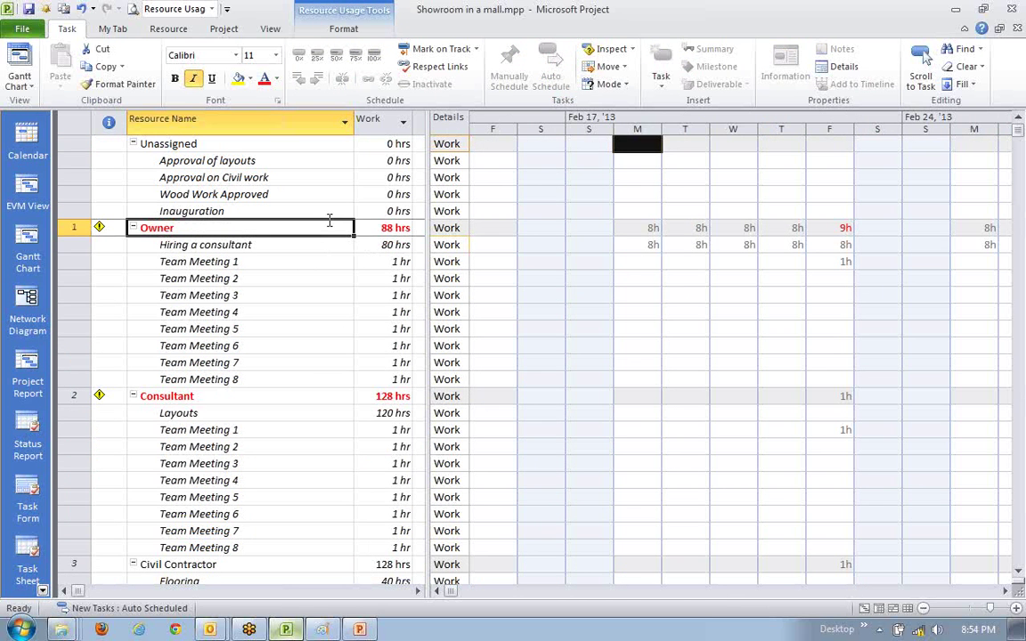
click(851, 228)
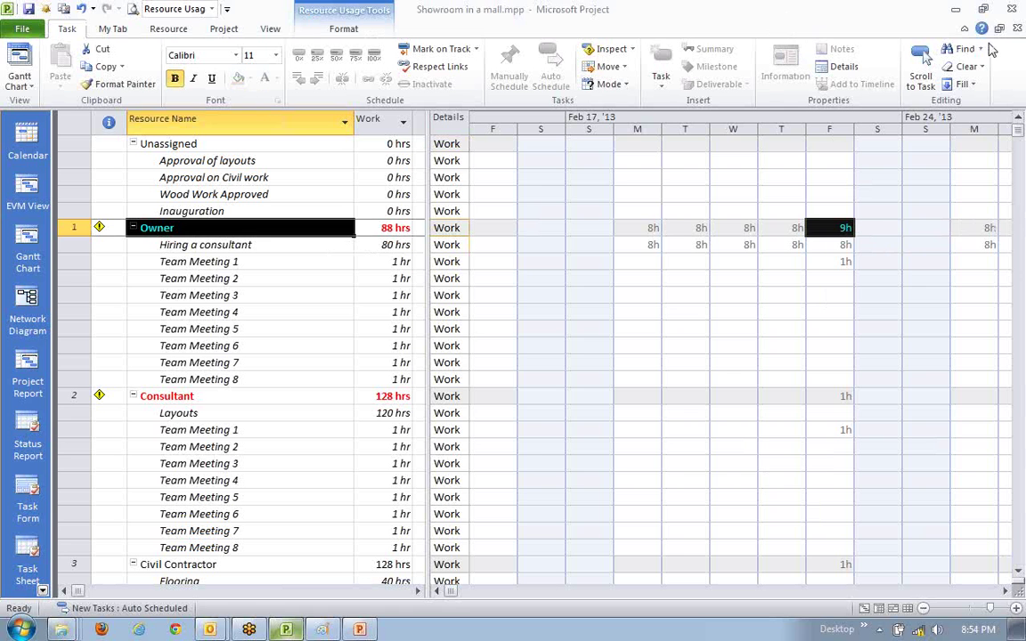
click(987, 592)
click(986, 592)
click(987, 591)
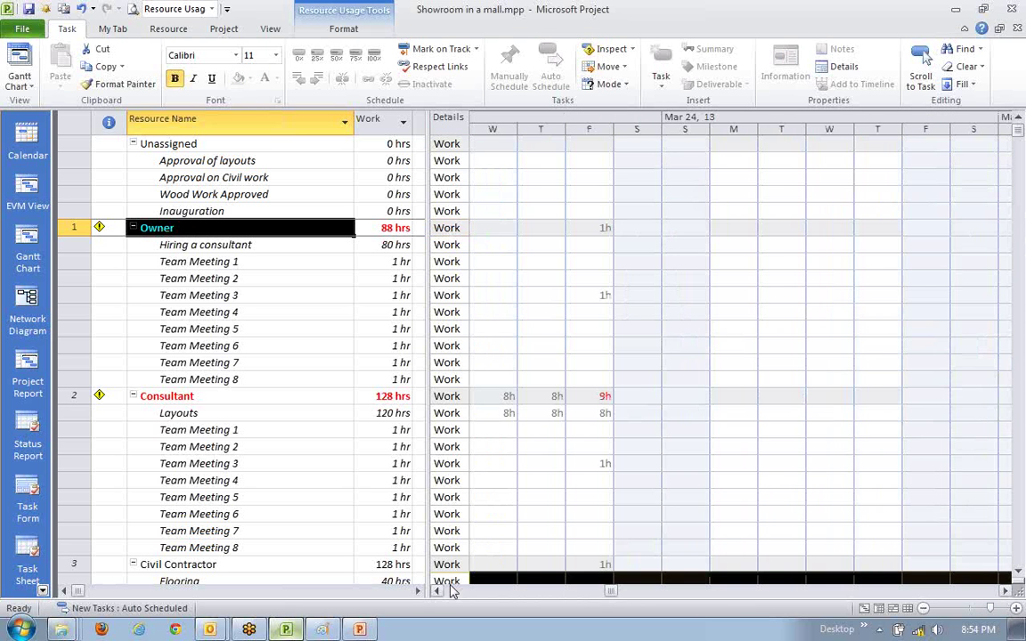
click(453, 591)
click(454, 592)
click(195, 242)
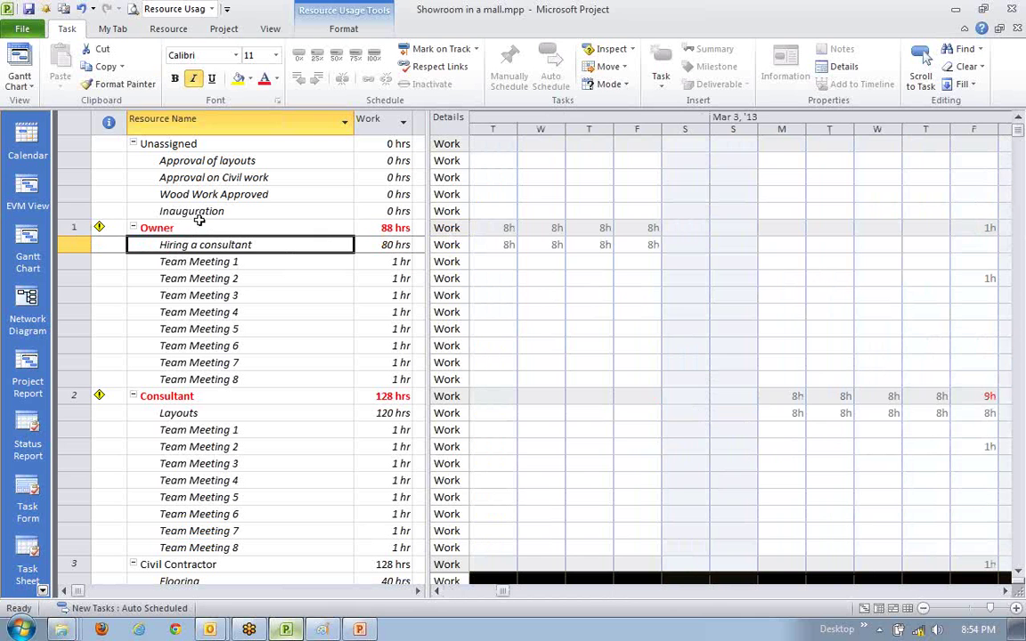
click(453, 591)
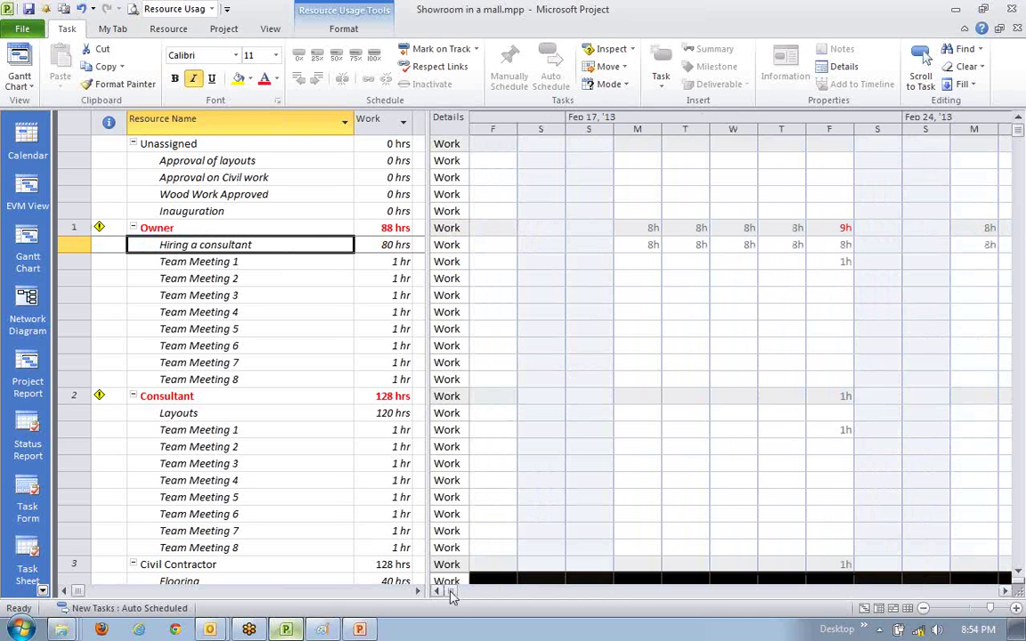
click(841, 228)
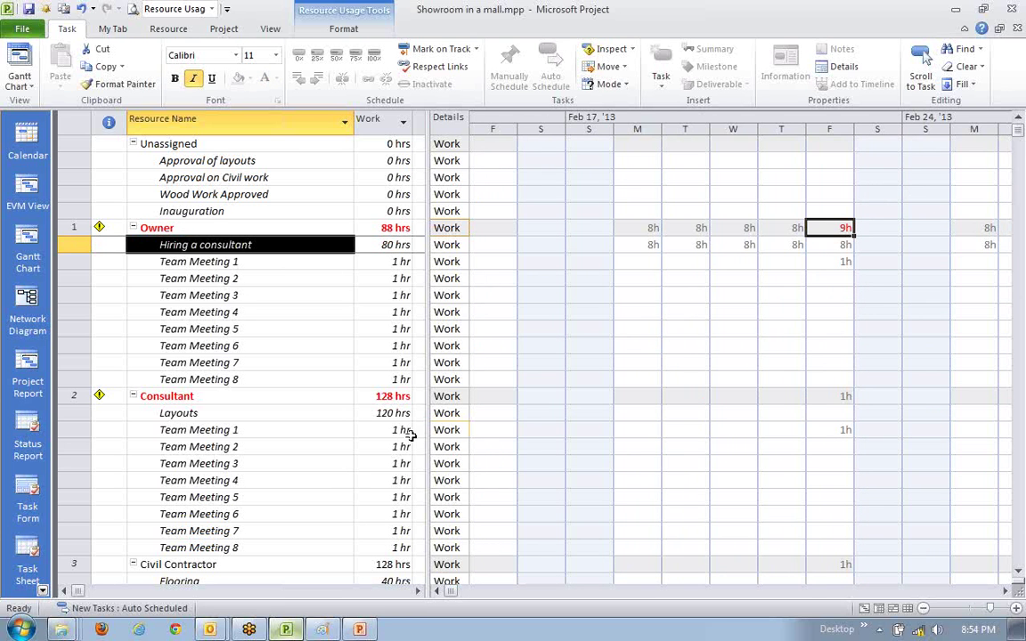
- Examine the Consultant's daily hours on Layouts and Team Meeting 2 around the week of March 10, 2013
click(296, 395)
scroll(293, 391, down, 2)
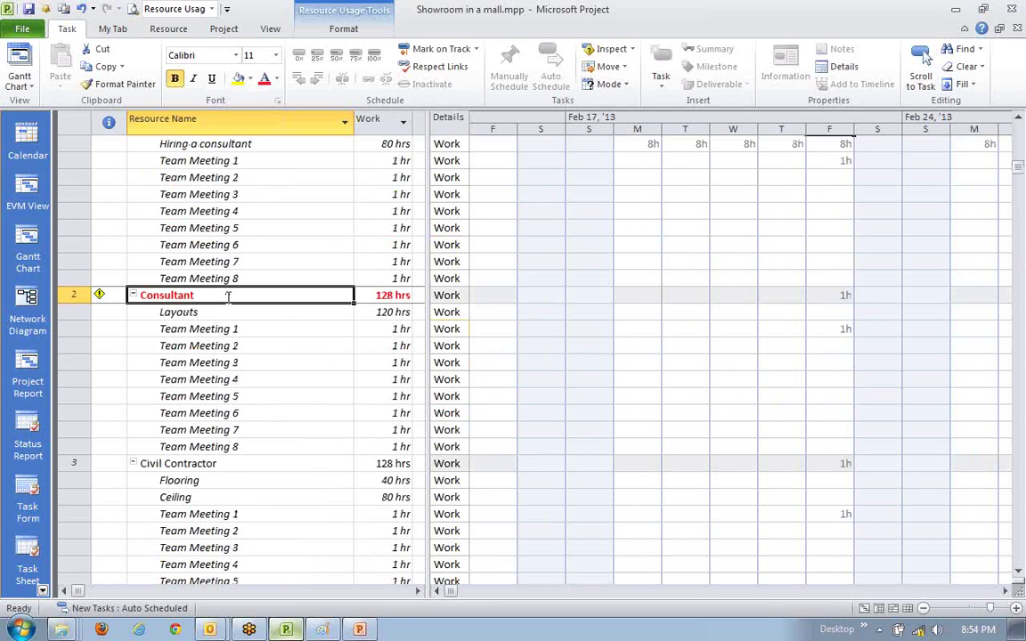
click(992, 592)
click(992, 591)
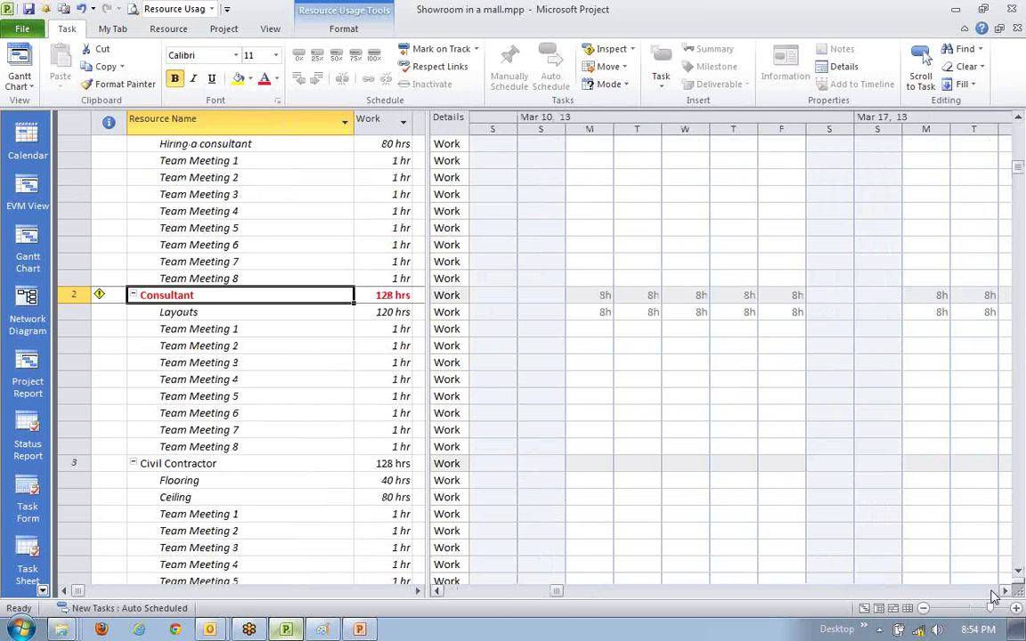
click(436, 590)
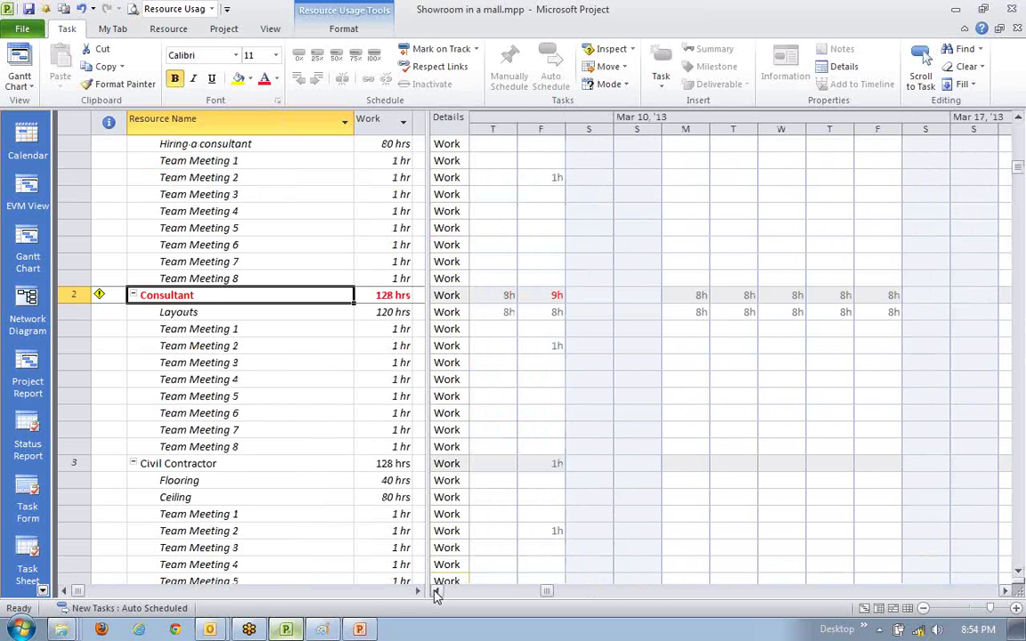
click(436, 591)
click(596, 345)
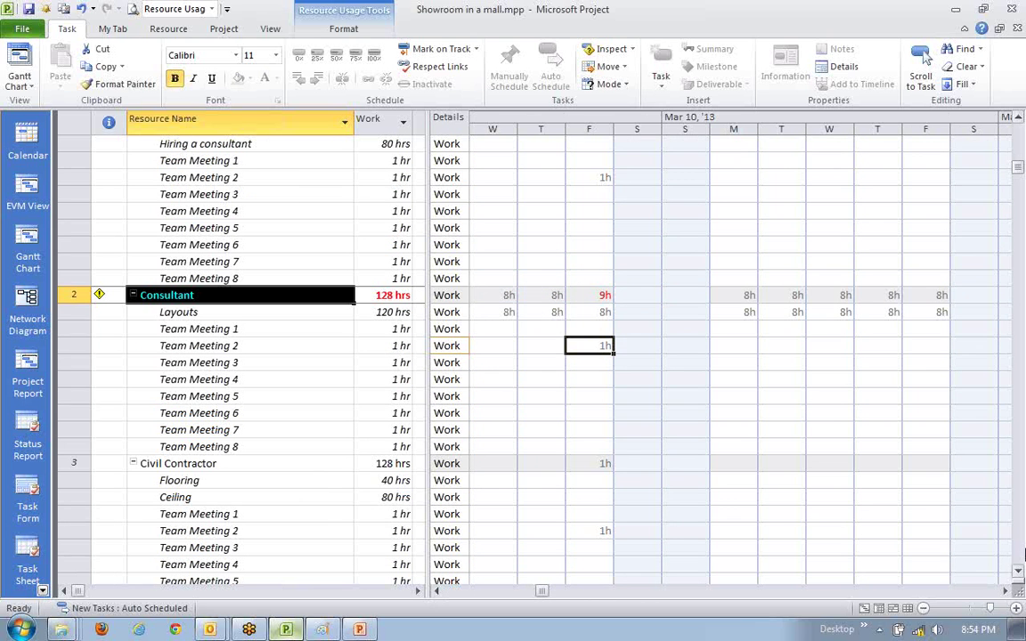
- Check the Consultant's timephased work through early May 2013, and return to the week of March 10
click(983, 591)
click(984, 592)
click(983, 592)
click(983, 592)
click(983, 591)
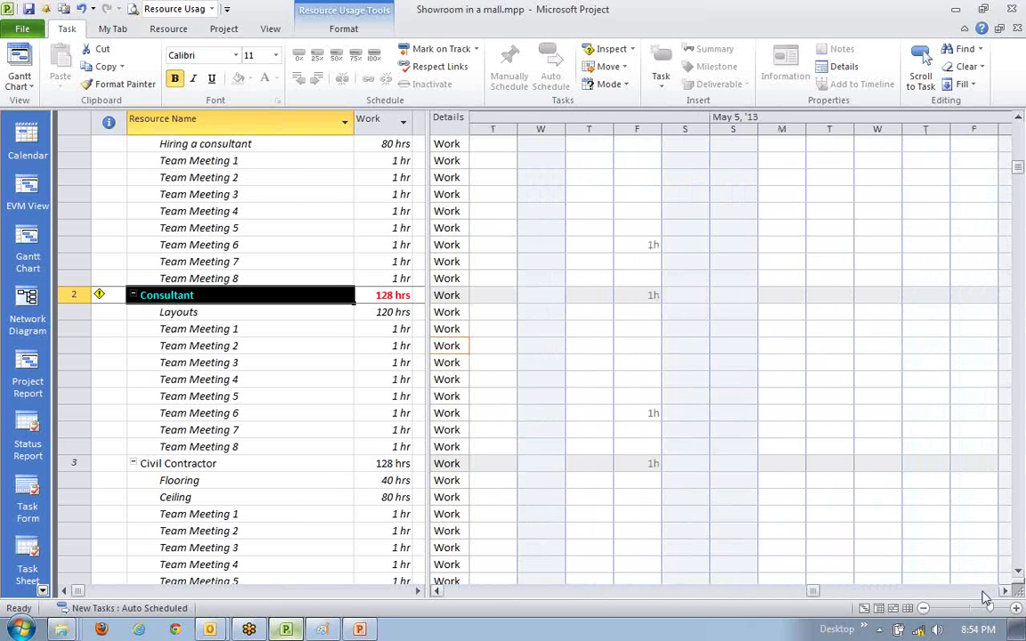
click(456, 592)
click(454, 592)
click(454, 593)
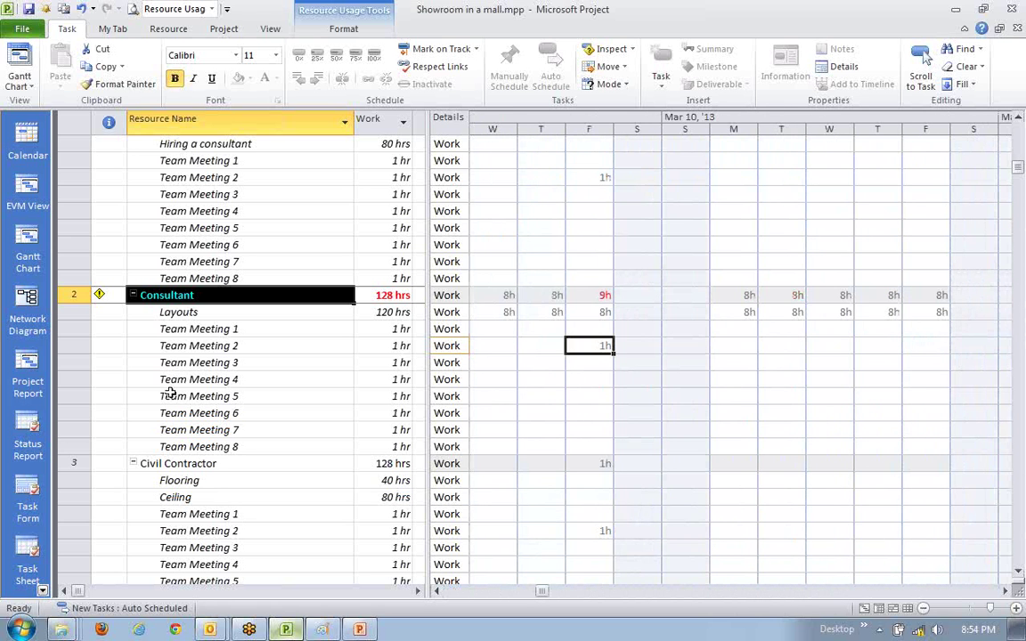
- Examine the Carpenter's daily work on Partitioning, Doors and Windows, and Furnishing around the week of May 12, 2013 for overallocated days
click(194, 435)
scroll(195, 438, down, 1)
scroll(195, 435, down, 7)
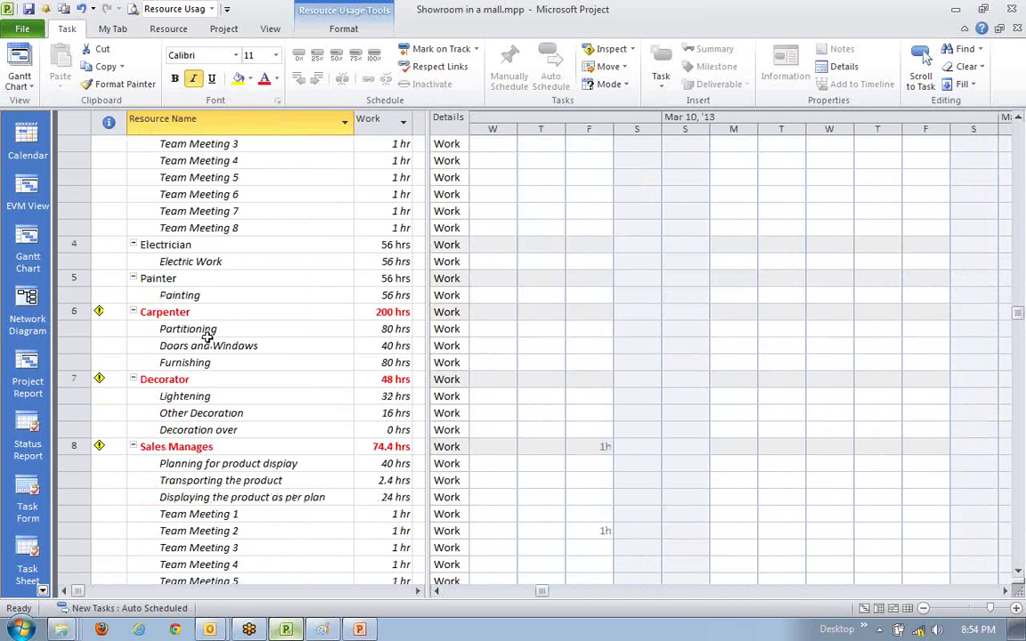
click(199, 310)
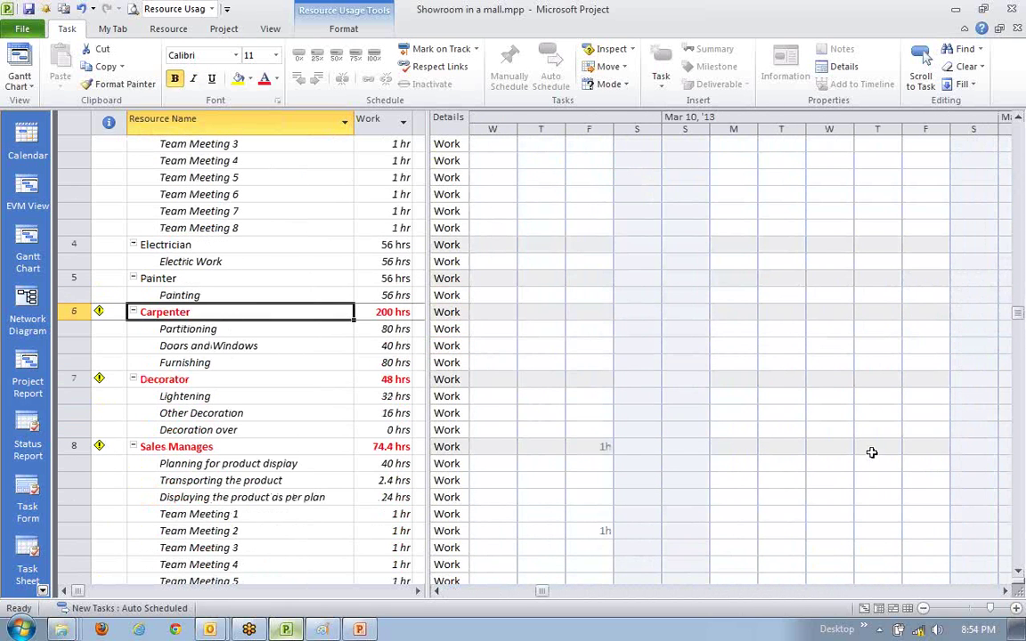
click(465, 591)
click(931, 594)
click(931, 594)
click(931, 594)
click(932, 594)
click(932, 594)
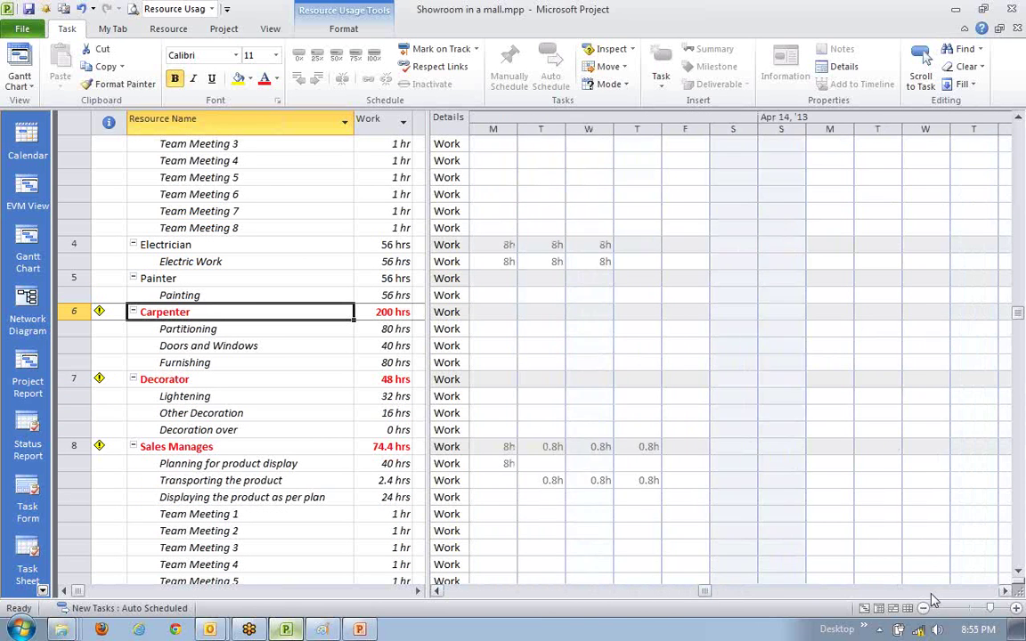
click(930, 594)
click(931, 595)
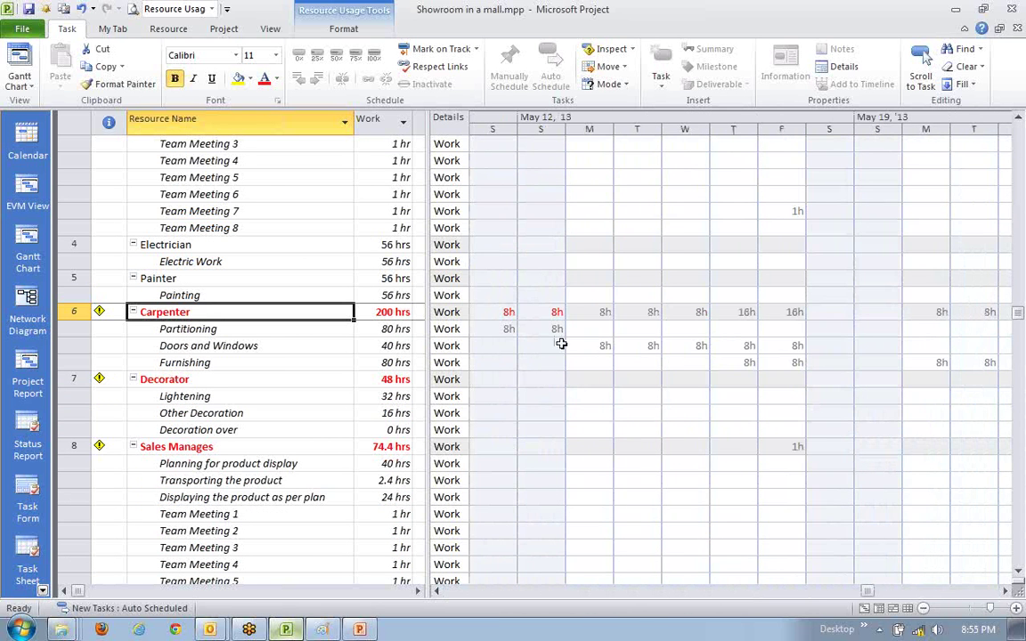
click(496, 317)
click(534, 378)
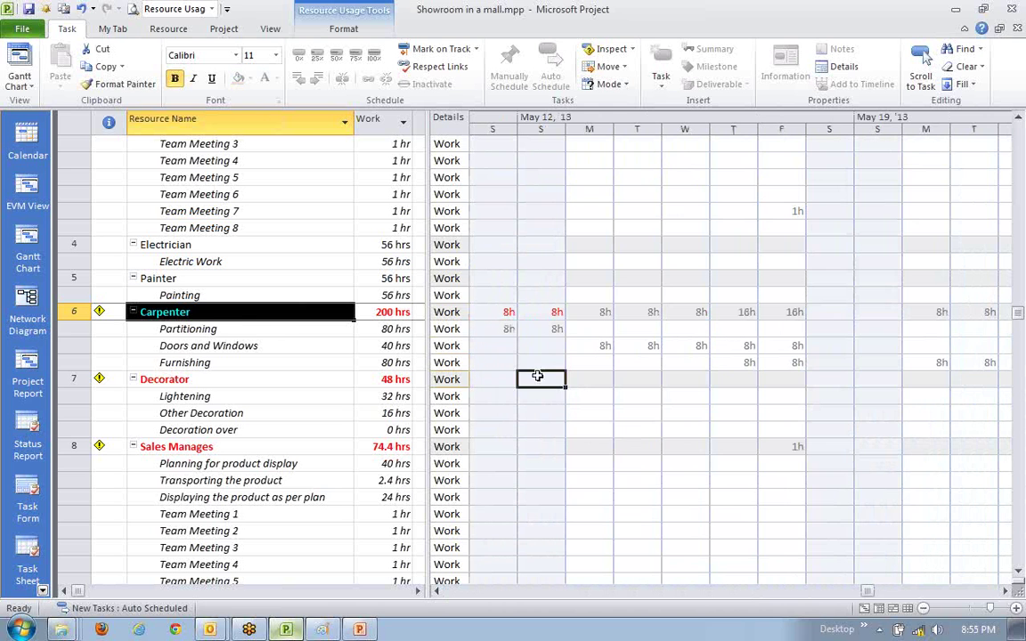
click(239, 313)
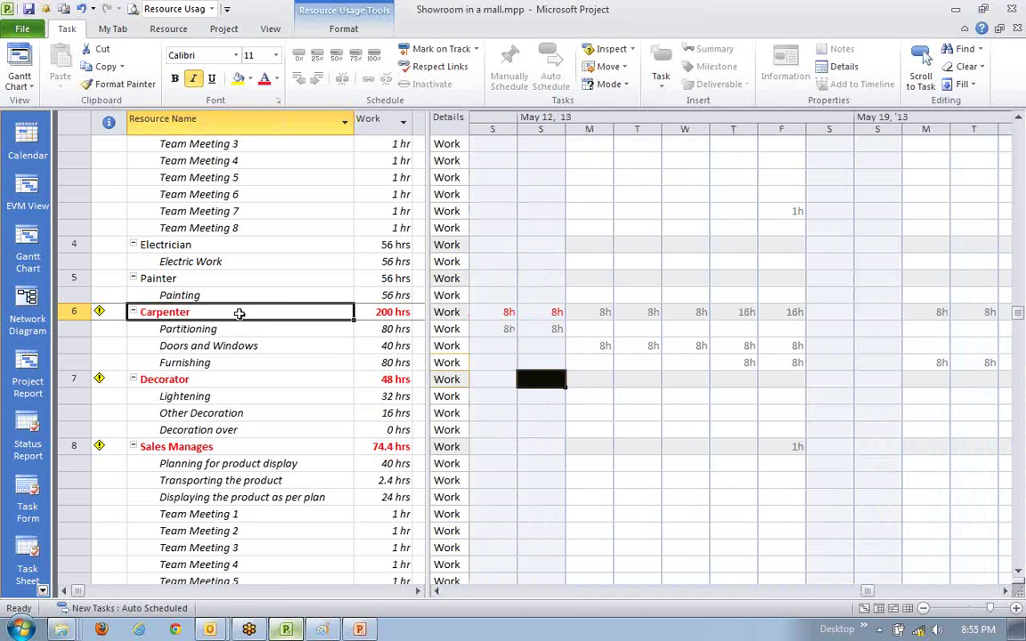
- Examine the Decorator's daily hours on Lightening and Other Decoration from the week of May 26 to early June 2013
click(968, 593)
click(286, 381)
click(241, 428)
click(232, 381)
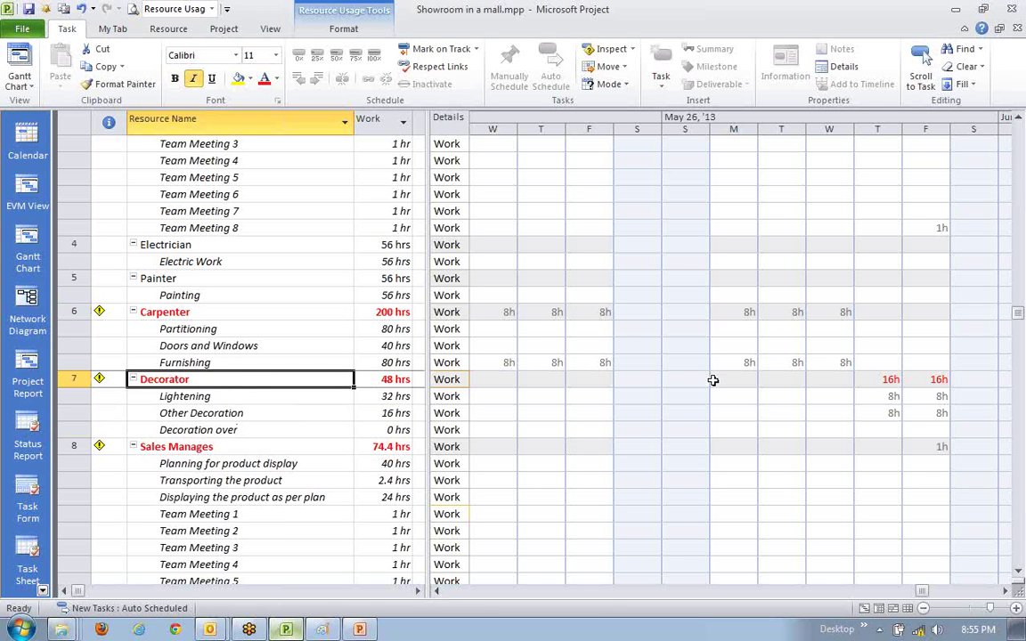
click(892, 397)
drag(891, 397, 927, 411)
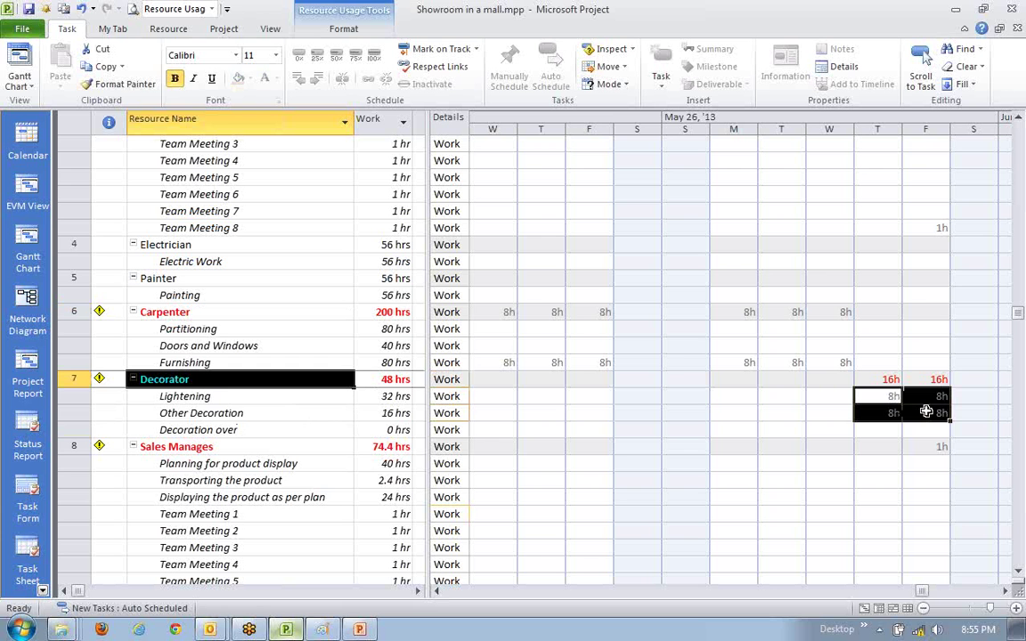
click(875, 479)
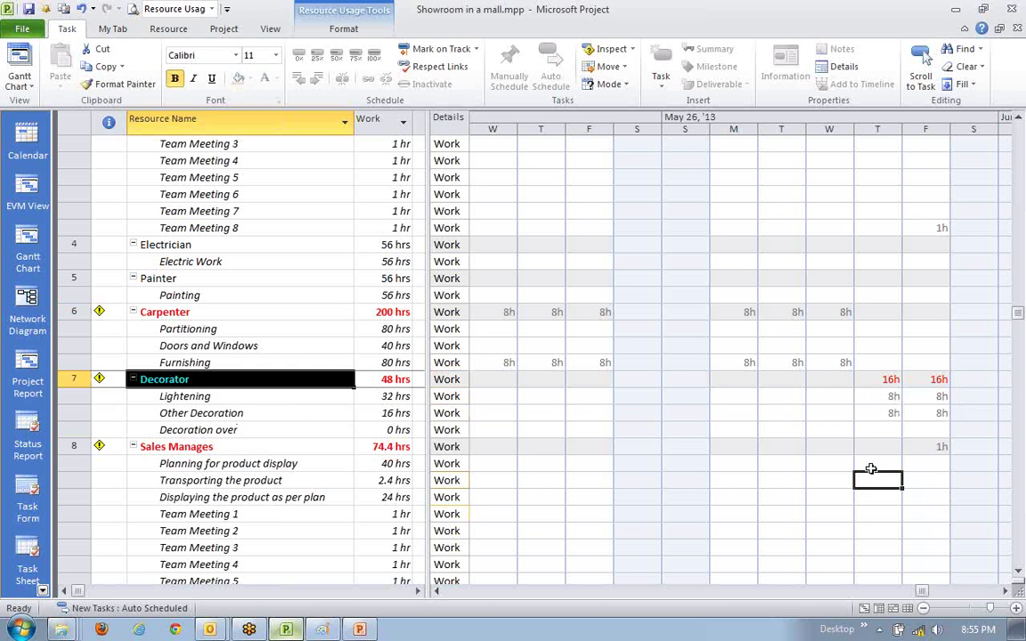
click(1005, 590)
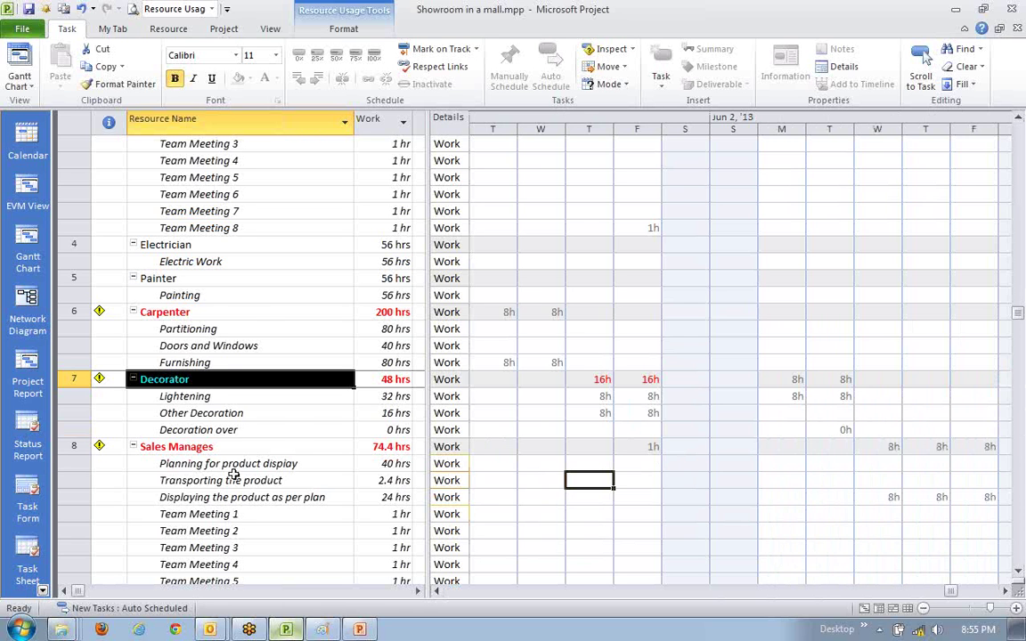
- Search the Sales Manages resource's daily work from June back to early April 2013, and inspect the Team Meeting 4 hours on April 5
scroll(213, 392, down, 2)
click(214, 345)
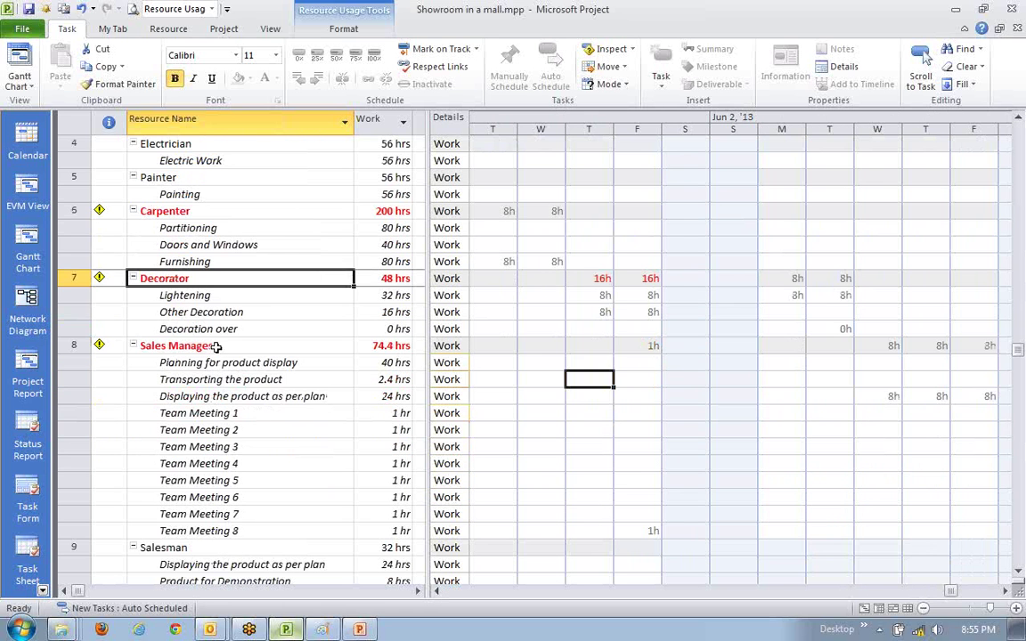
click(449, 592)
click(449, 591)
click(449, 591)
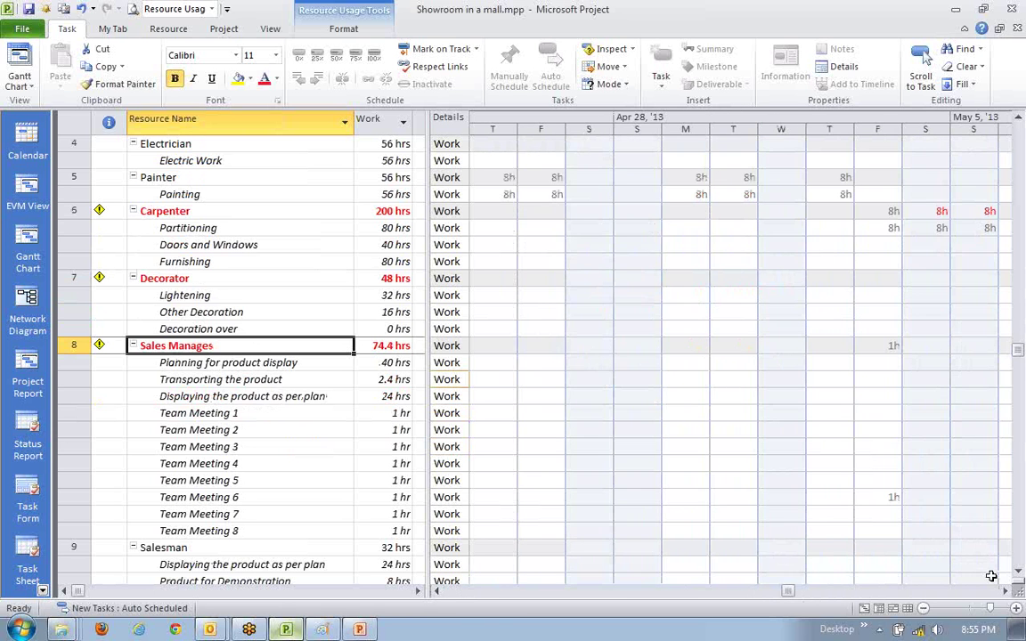
click(989, 592)
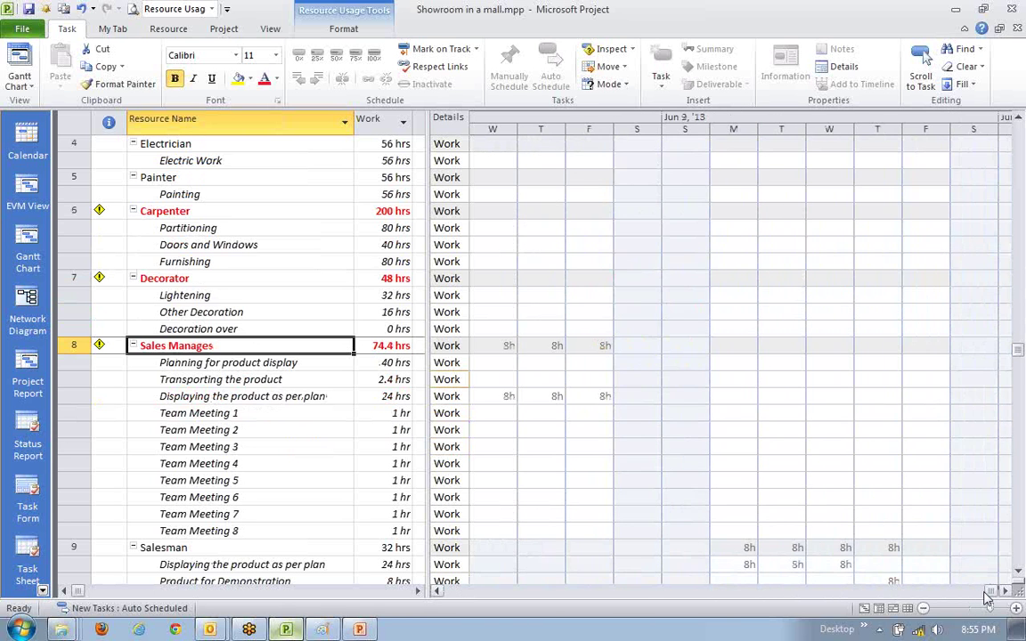
click(985, 593)
click(985, 593)
click(985, 593)
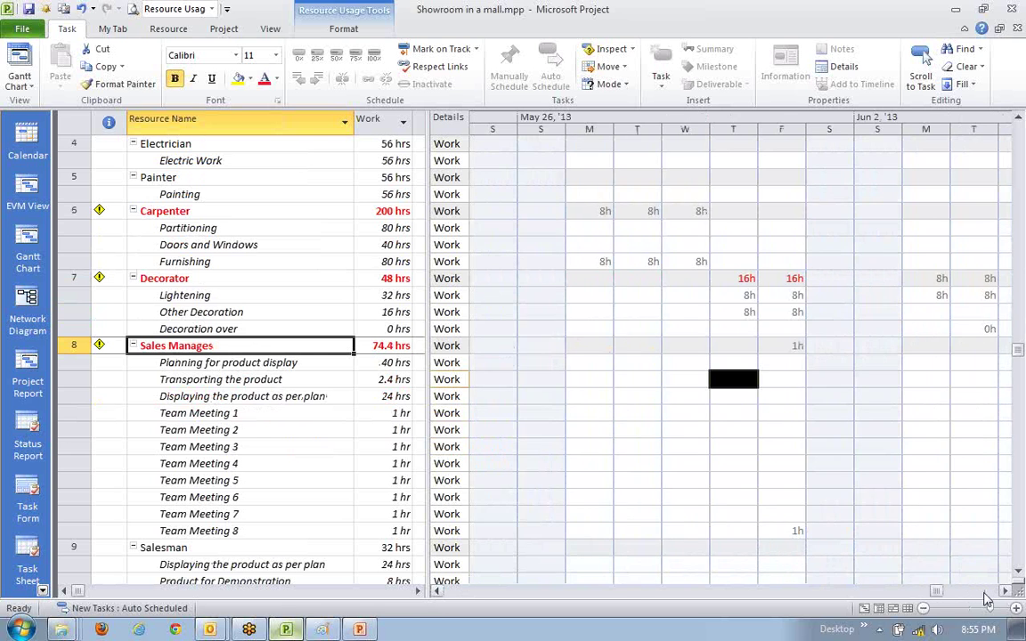
click(985, 593)
click(476, 595)
click(462, 592)
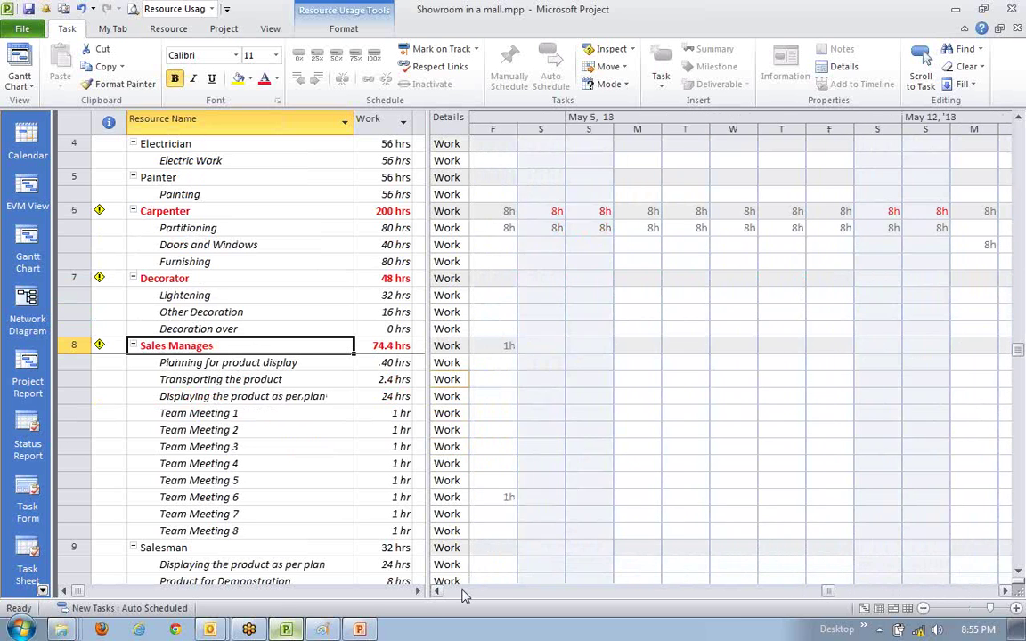
click(462, 592)
click(463, 595)
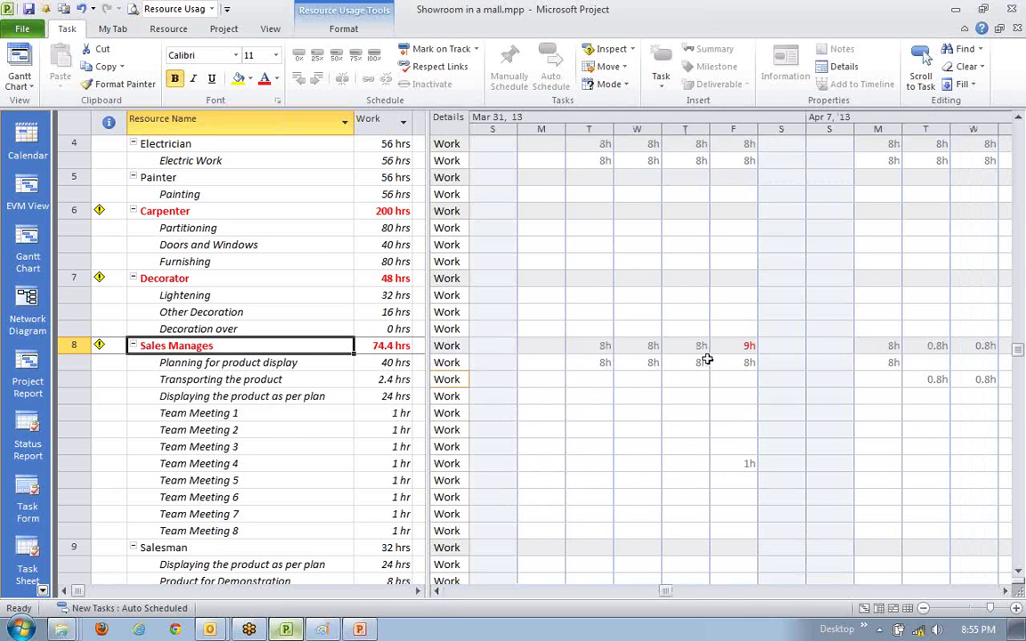
click(749, 346)
click(729, 465)
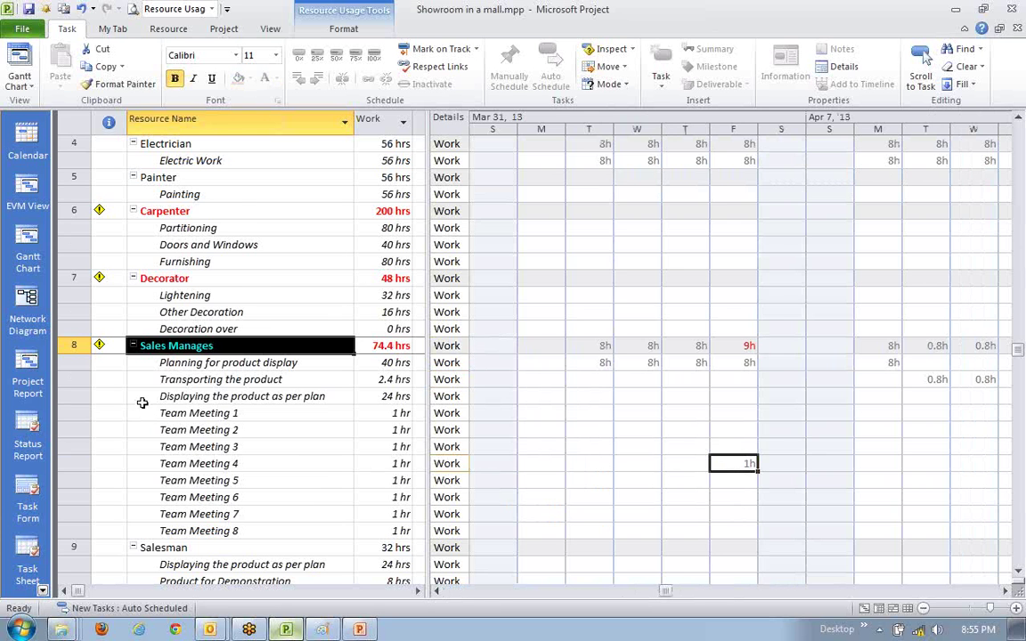
- Compare the Sales Manages total for April 5, 2013 with the hours on Planning for product display and the team meetings
scroll(160, 379, up, 3)
click(197, 446)
click(223, 431)
scroll(259, 460, down, 1)
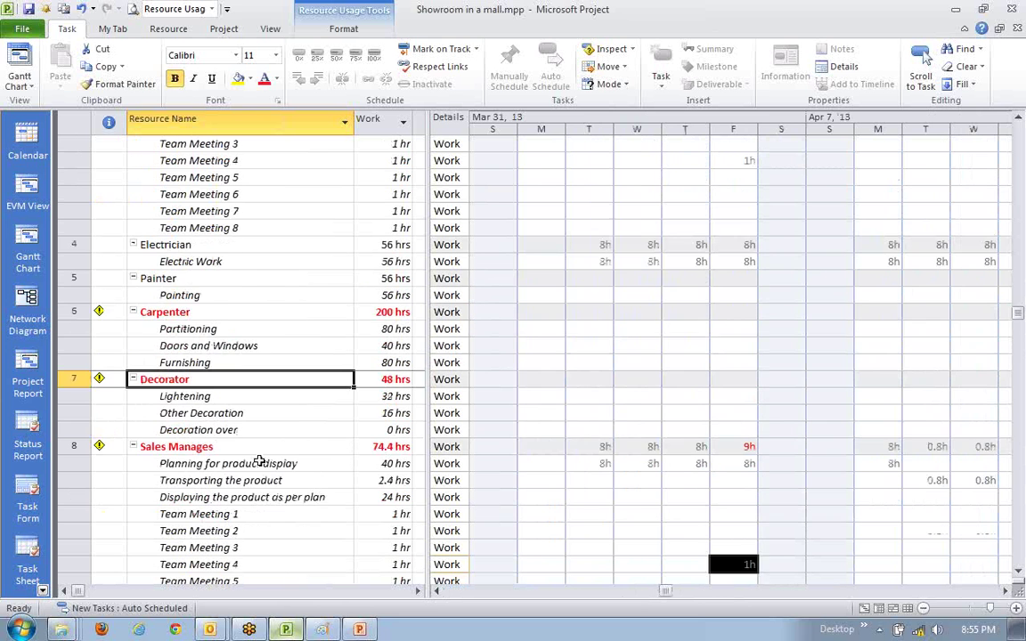
scroll(374, 468, down, 1)
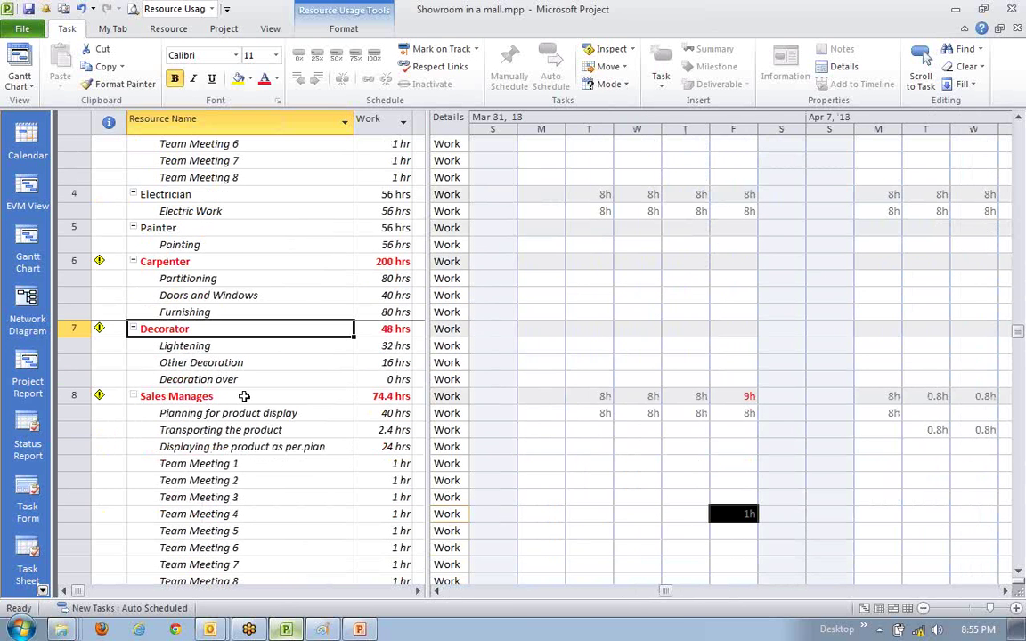
click(748, 397)
scroll(714, 509, down, 4)
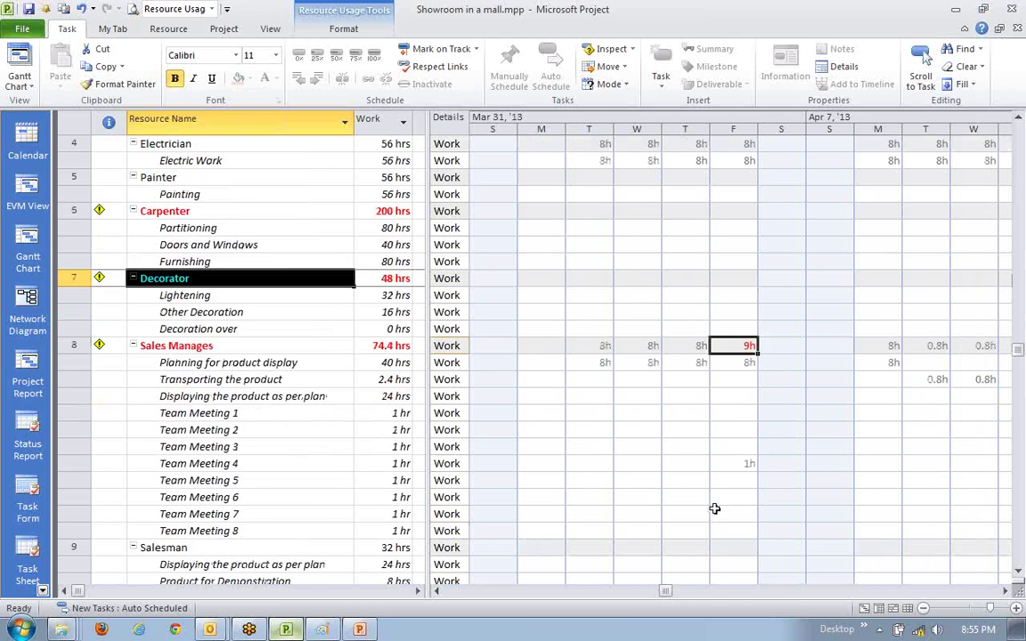
scroll(714, 509, down, 1)
scroll(714, 508, up, 5)
scroll(714, 508, down, 1)
click(739, 443)
click(248, 359)
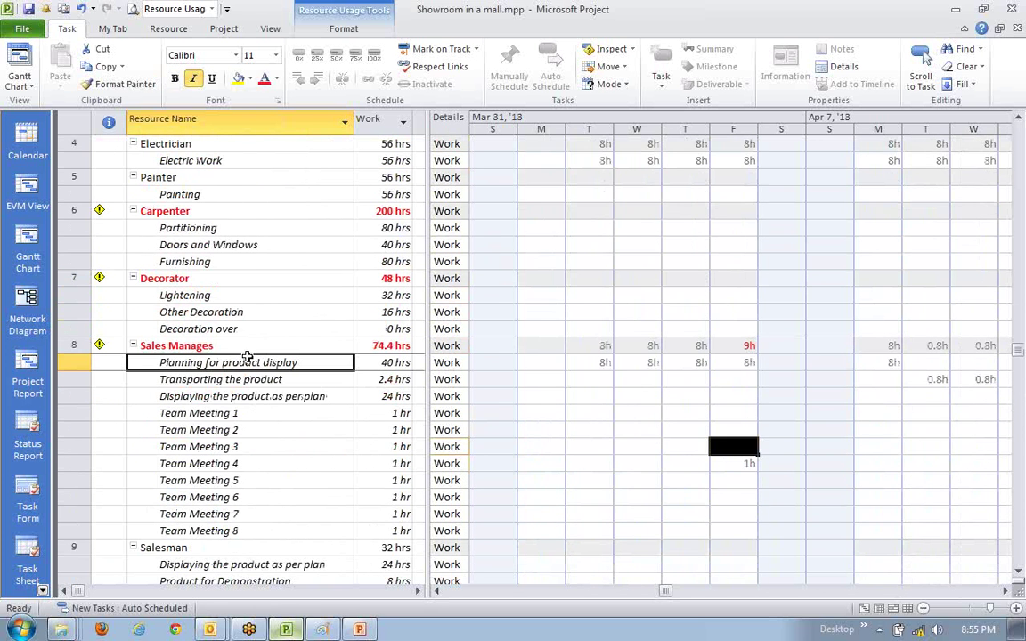
scroll(248, 357, up, 3)
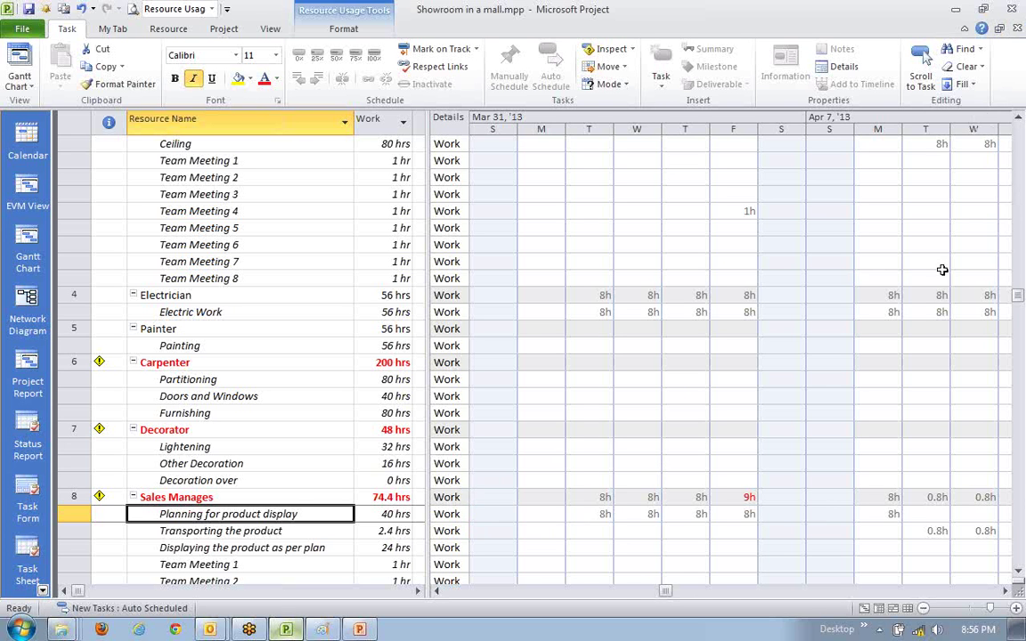
- Show the Resource Sheet view and review which resources are flagged as overallocated
click(909, 609)
click(231, 352)
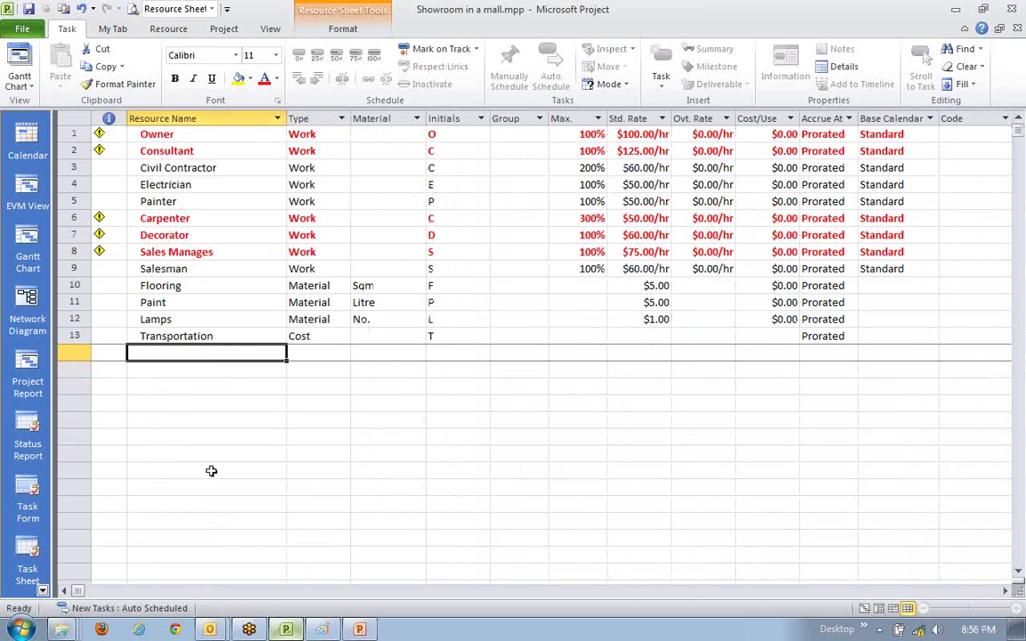
click(245, 417)
click(227, 352)
- Show the Gantt Chart view and review the overallocation indicators from Design of showroom down to the team meetings
click(869, 610)
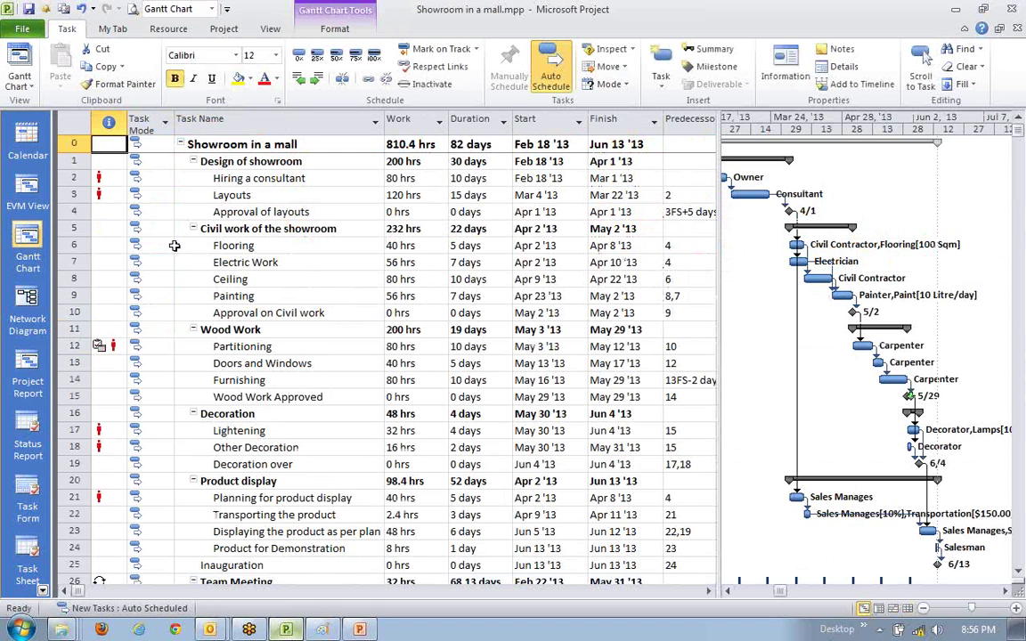
click(320, 194)
click(280, 177)
click(305, 228)
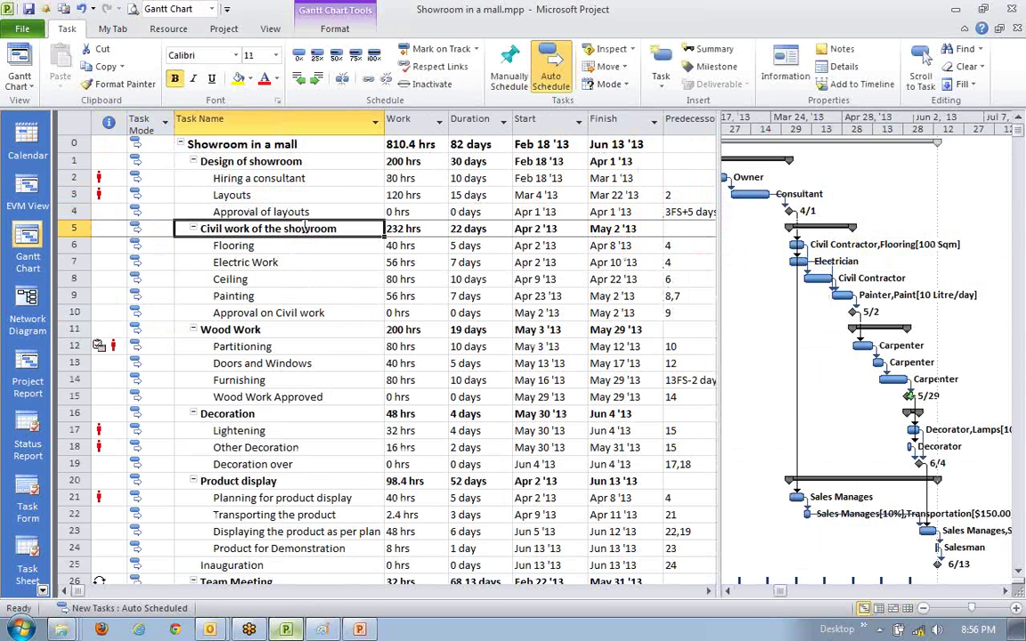
click(280, 160)
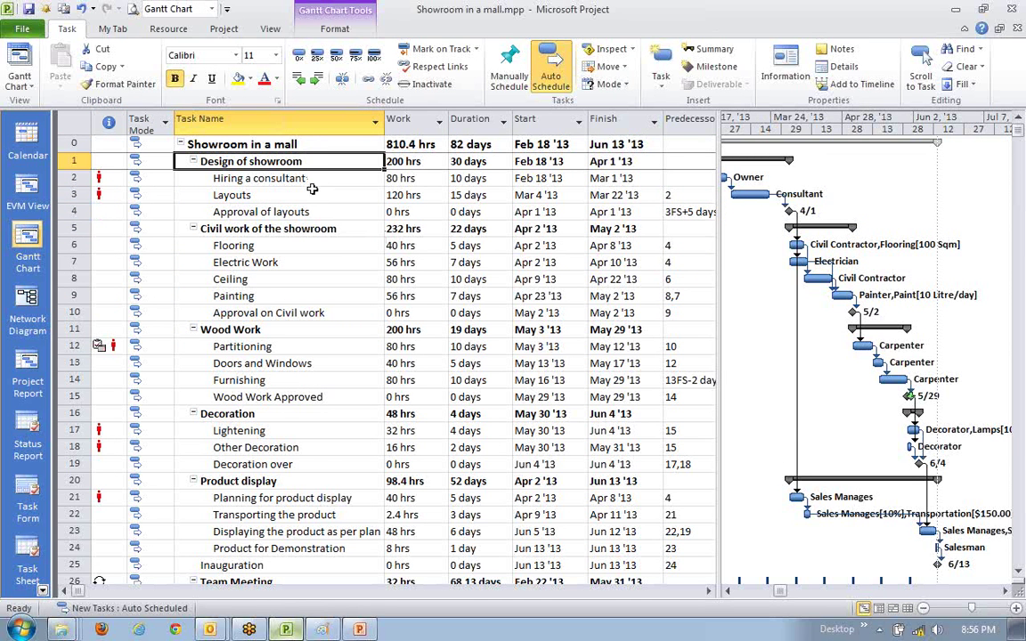
scroll(343, 502, down, 3)
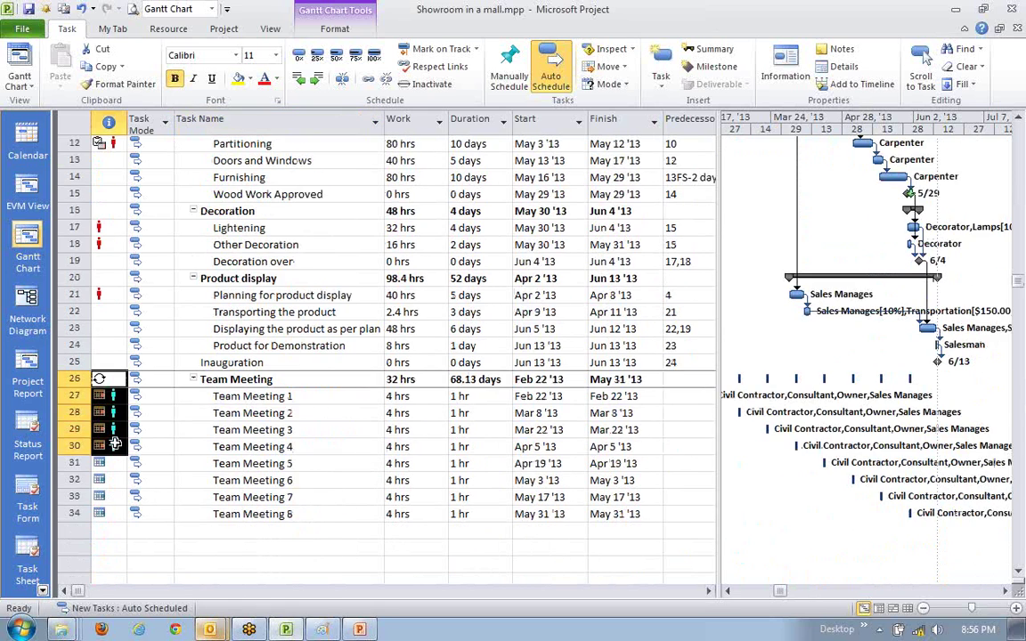
scroll(233, 464, up, 4)
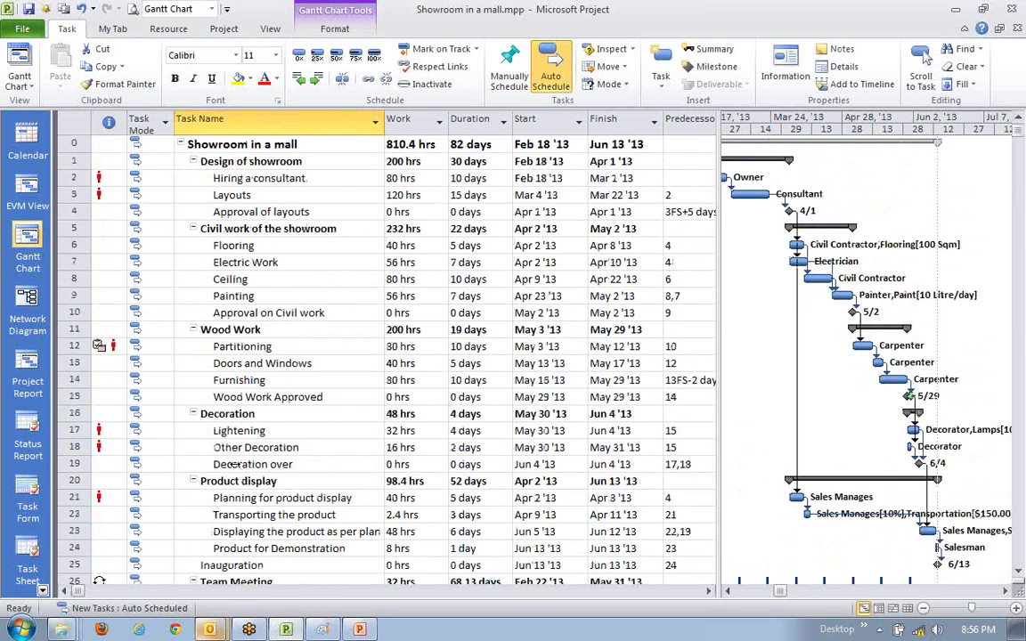
- Check the overallocation indicators on the Lightening, Hiring a consultant, and Partitioning tasks
click(262, 428)
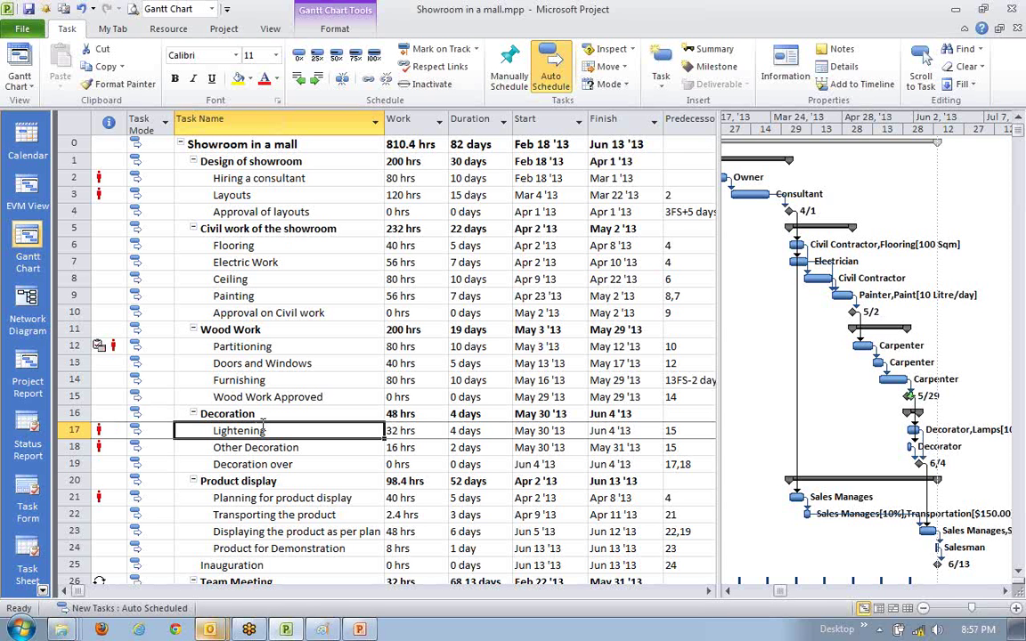
click(260, 229)
click(287, 178)
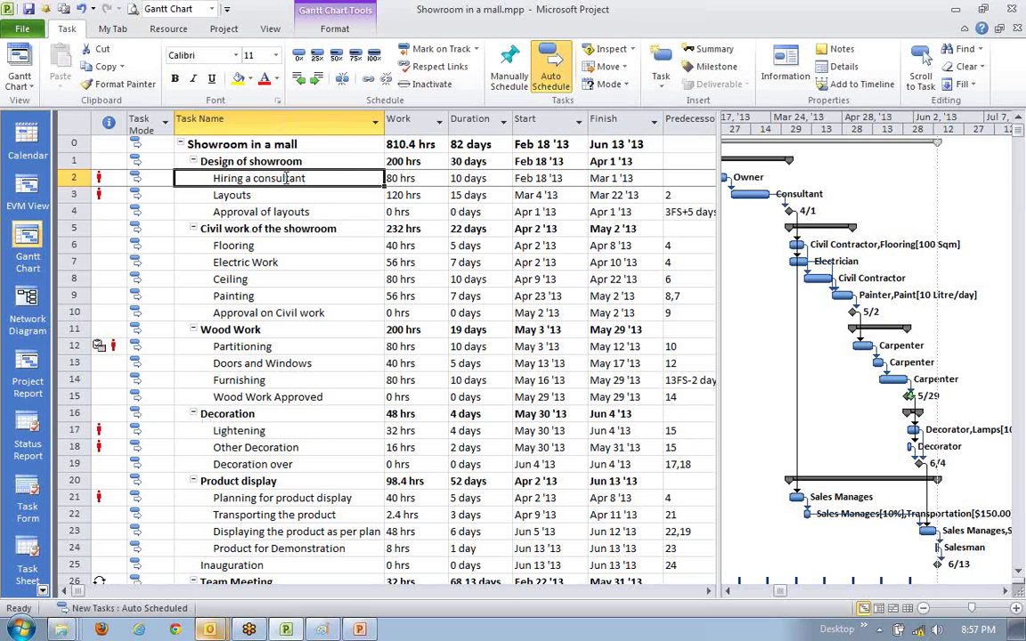
click(117, 177)
click(118, 346)
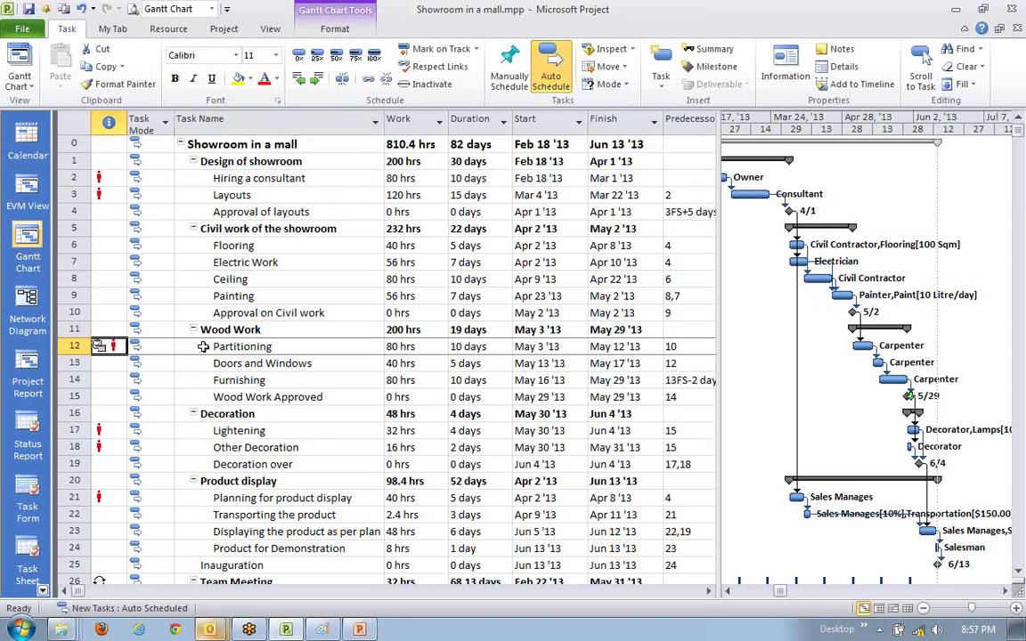
- Show the Team Planner view, and zoom its timescale out to months so assignments from February to June 2013 fit
click(173, 30)
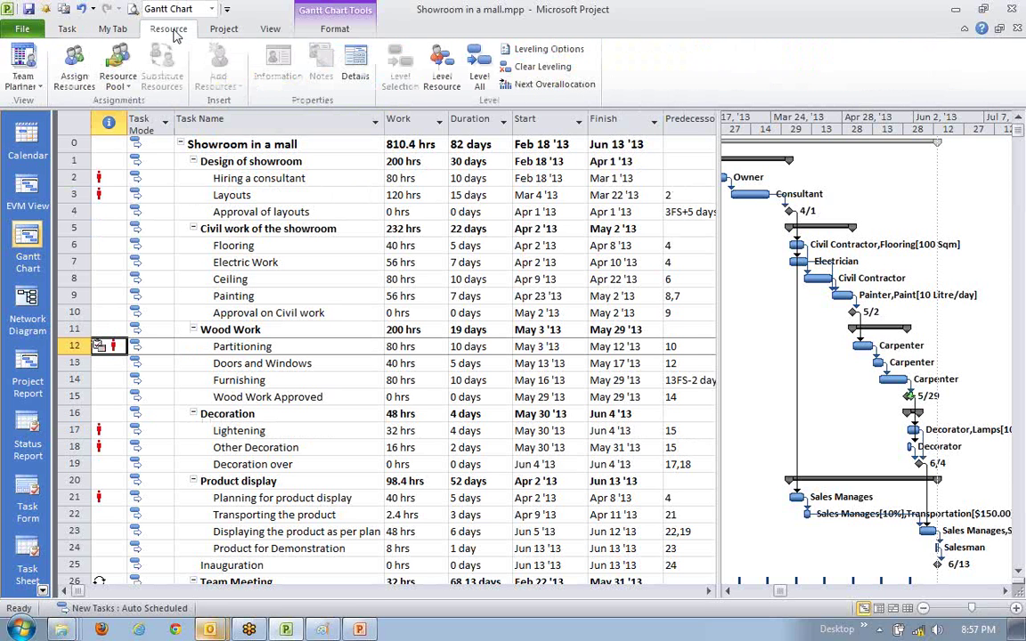
click(19, 64)
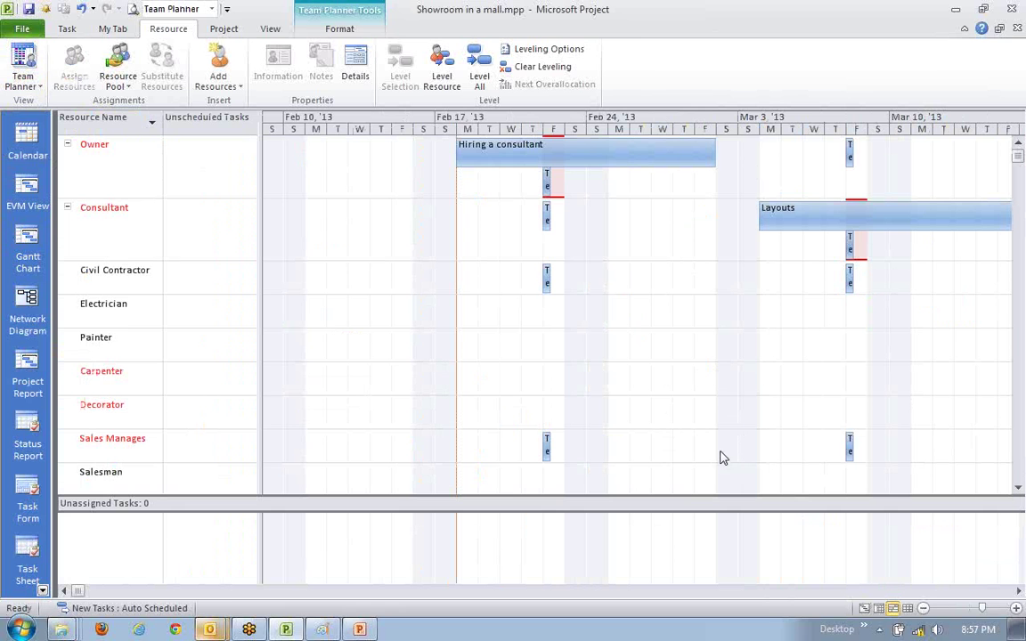
ctrl+scroll(719, 454, down, 2)
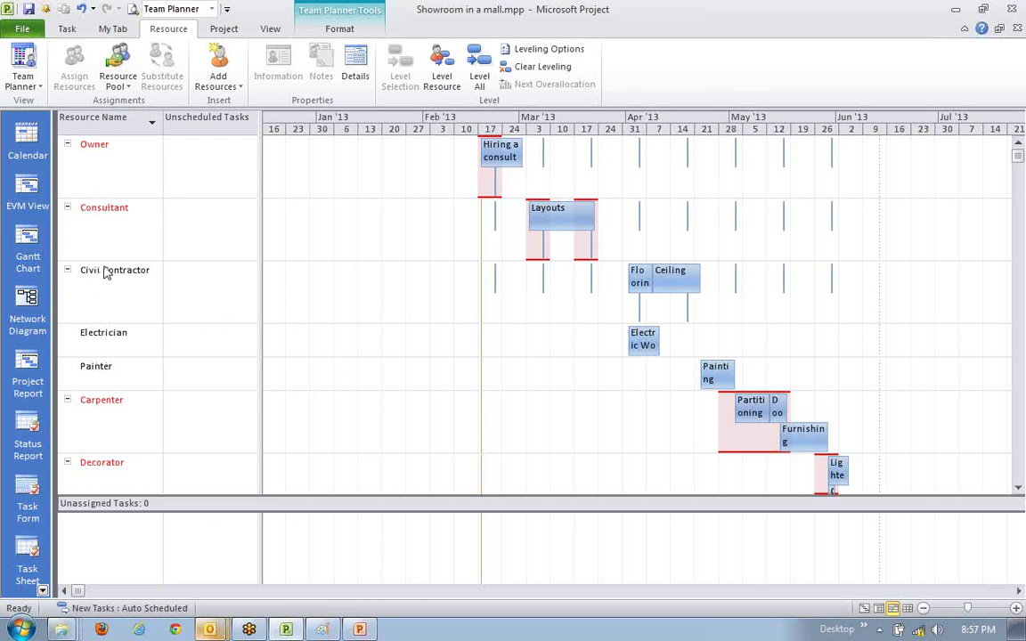
click(1018, 591)
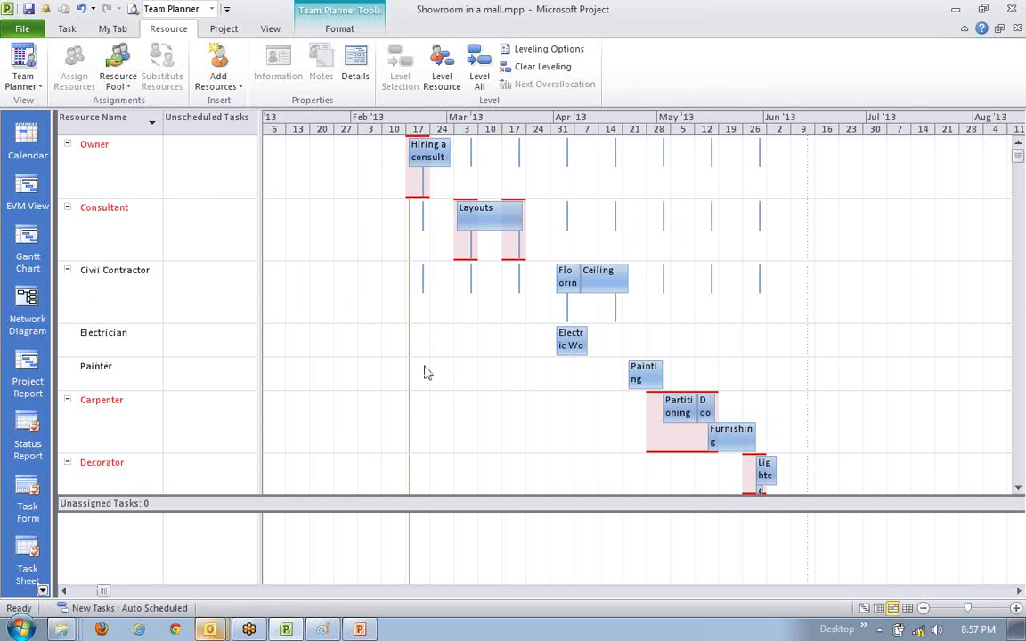
- Examine the overallocated periods of the Owner, Consultant and Carpenter from February to May 2013 at a finer timescale
ctrl+scroll(425, 372, up, 2)
click(1019, 591)
click(1019, 590)
click(1019, 591)
click(1019, 590)
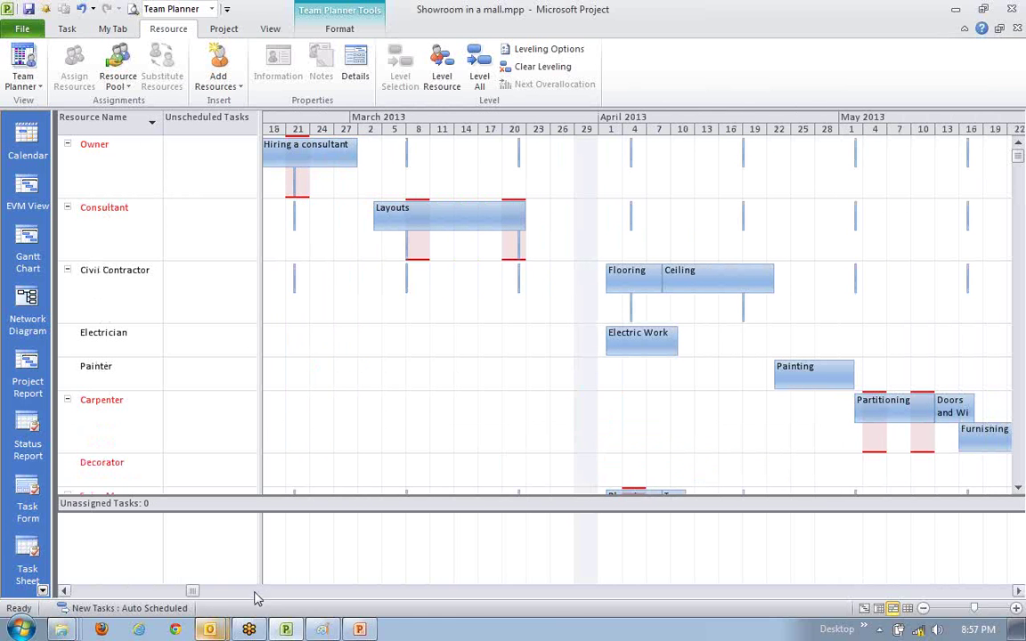
click(64, 591)
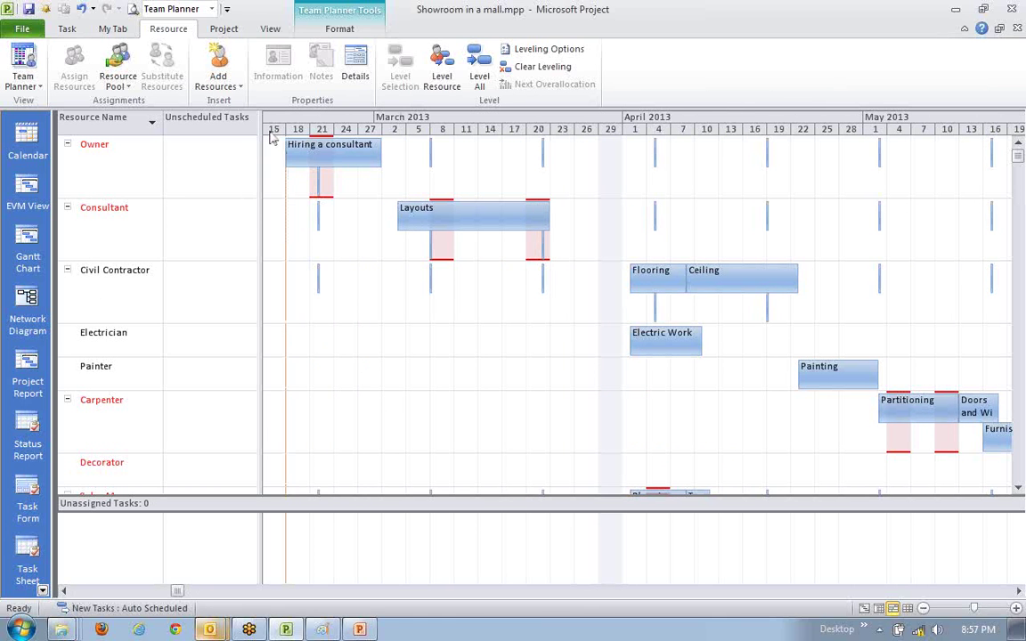
mouse_move(356, 154)
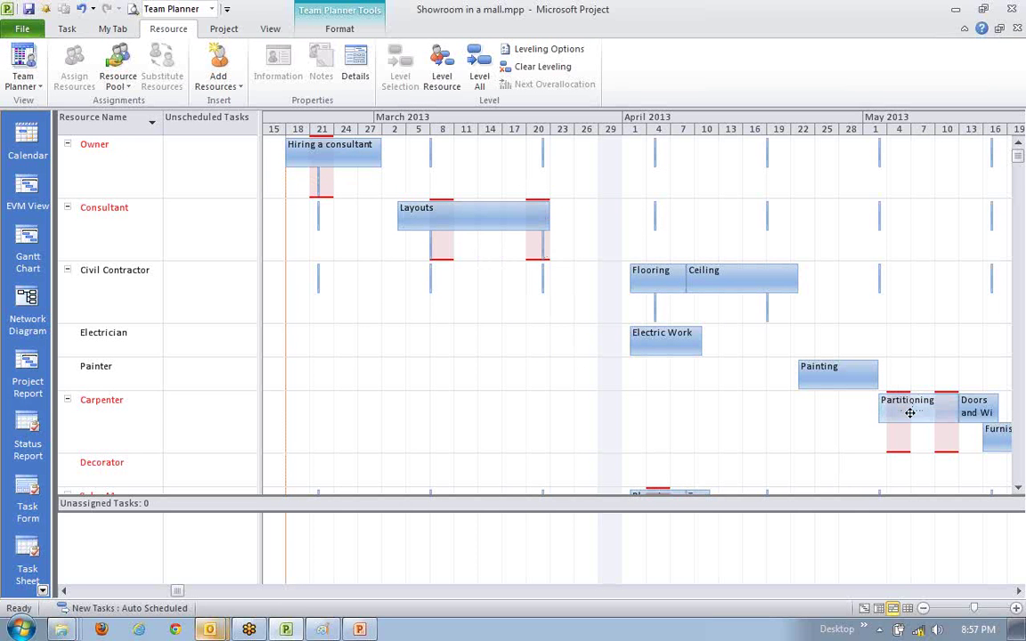
scroll(912, 417, down, 3)
scroll(912, 417, up, 3)
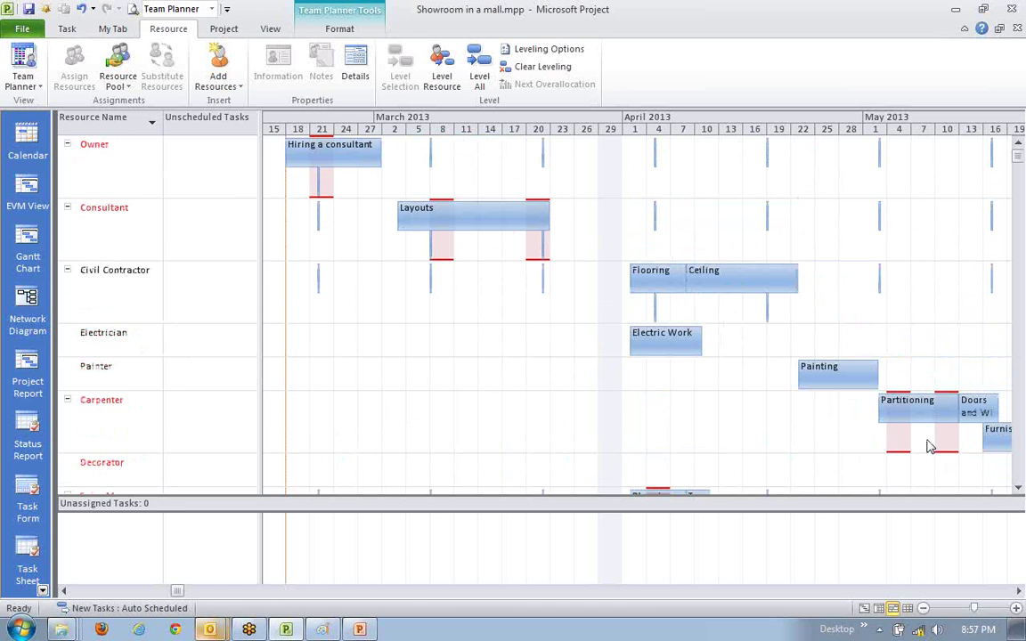
- Examine the overallocated periods of the Carpenter, Decorator and Sales Manages resources through June 2013, and return to the February assignments
click(1018, 592)
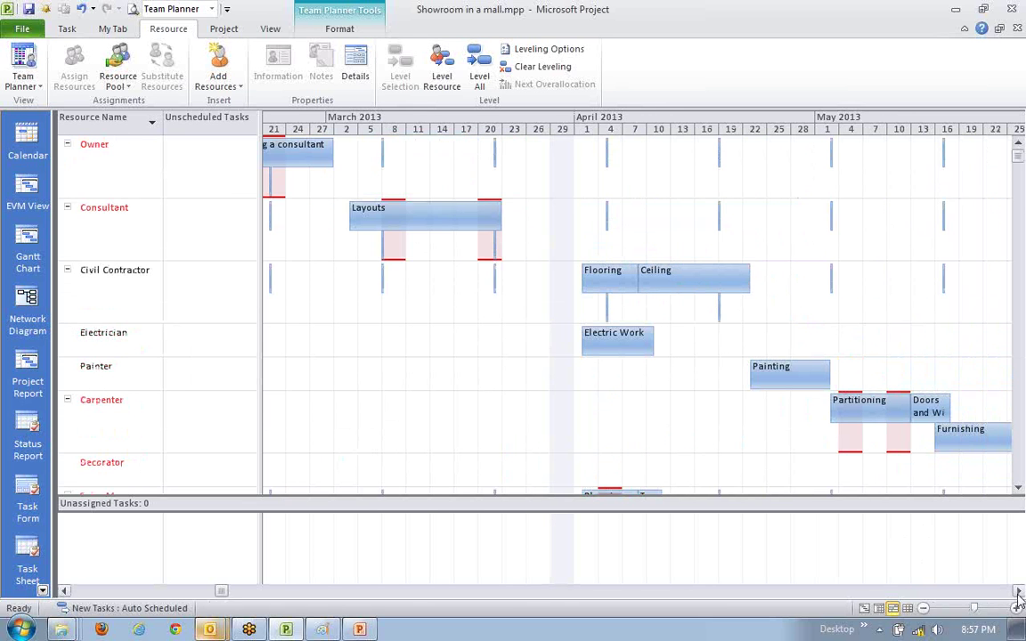
click(1018, 592)
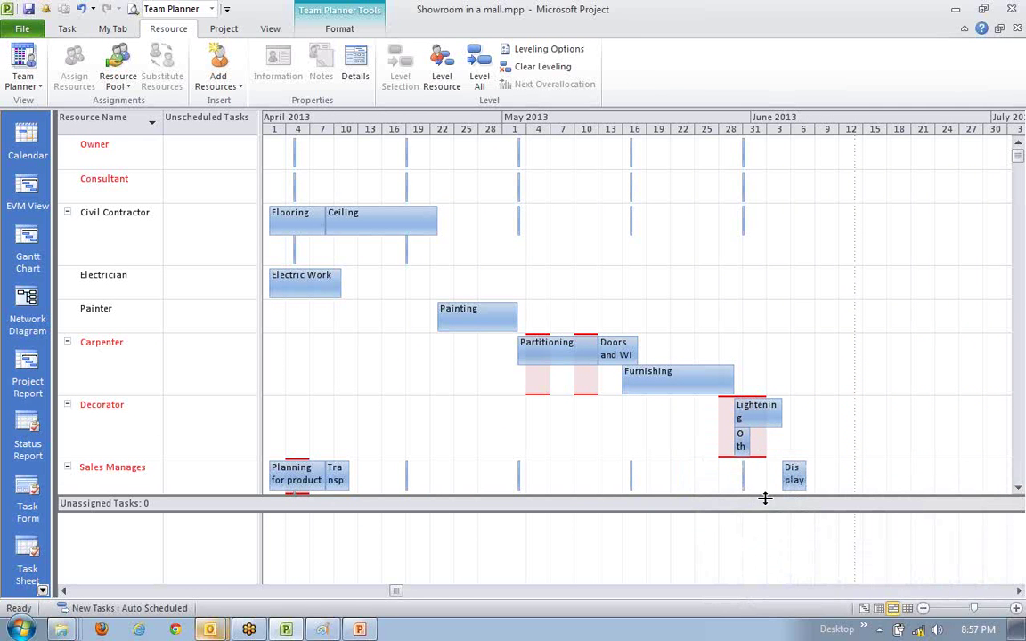
click(64, 591)
click(65, 591)
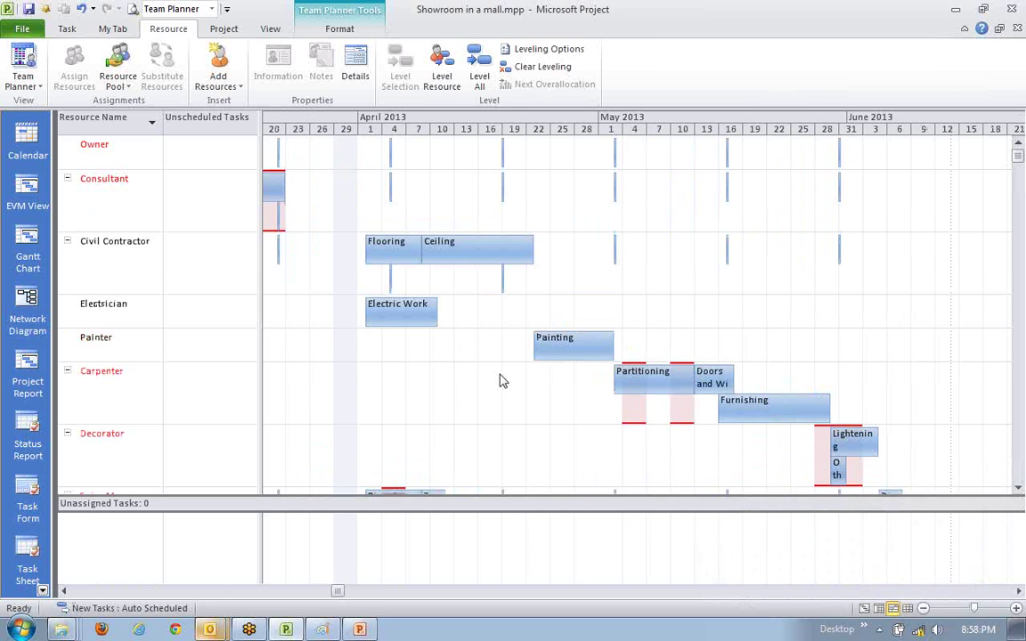
click(62, 591)
click(62, 591)
click(62, 591)
click(62, 592)
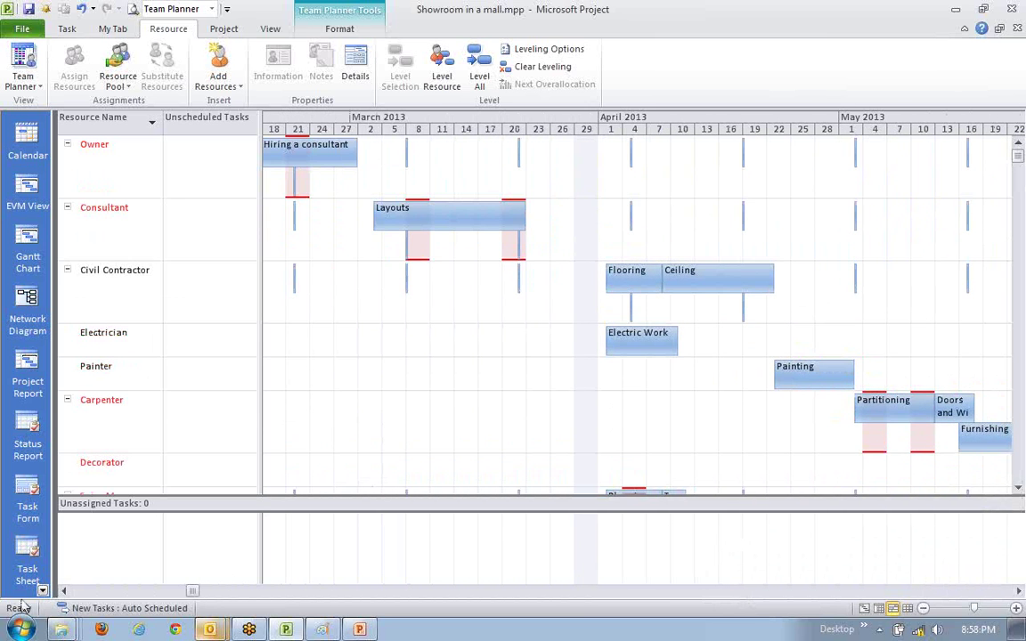
click(65, 592)
click(64, 591)
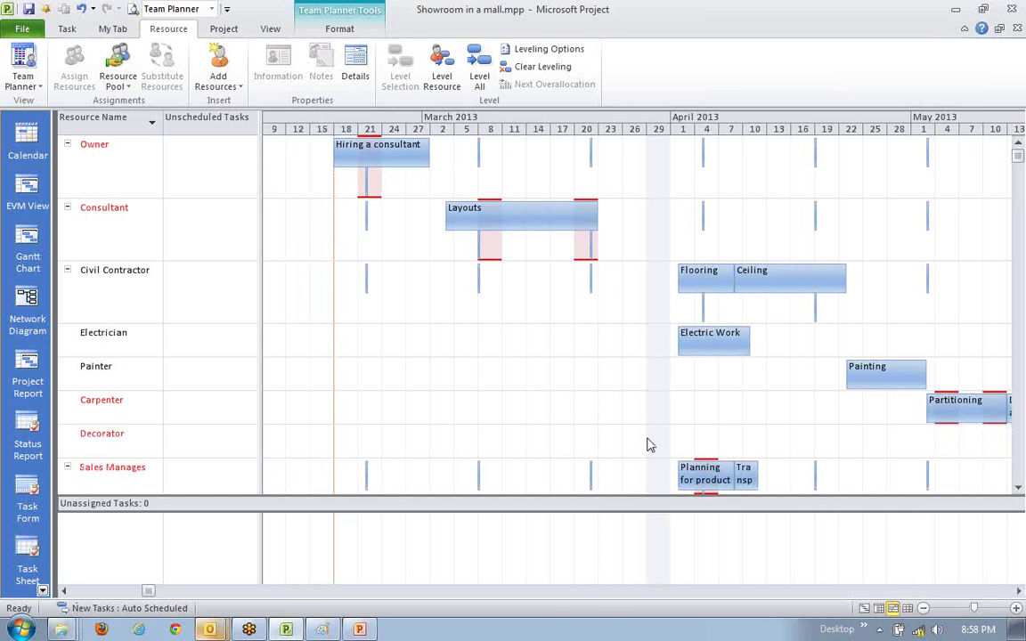
- Level the Owner resource, and inspect Hiring a consultant around Team Meeting 1 at a daily timescale
click(138, 172)
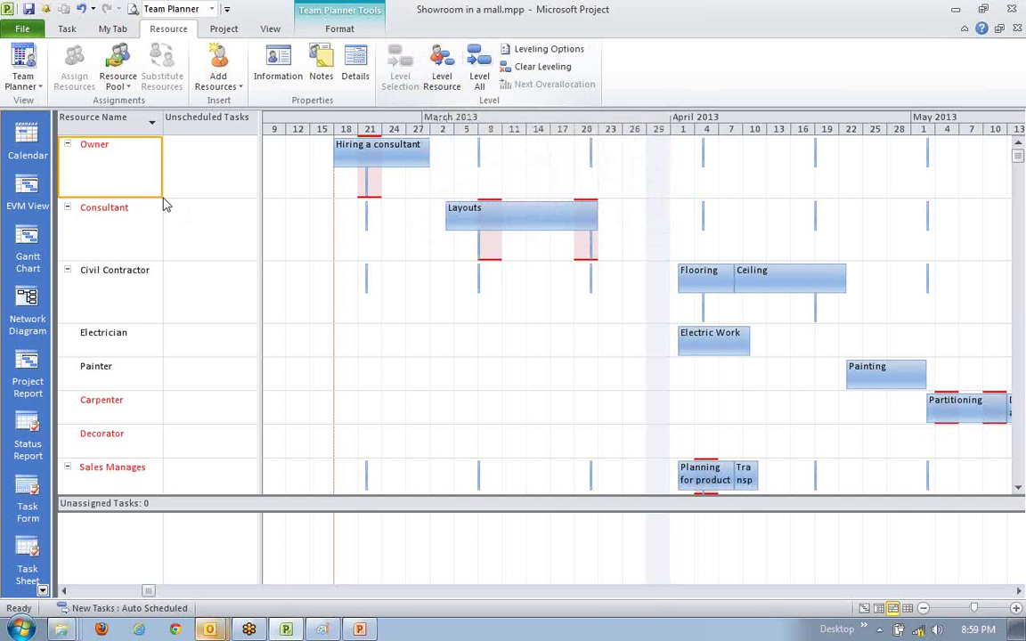
click(462, 356)
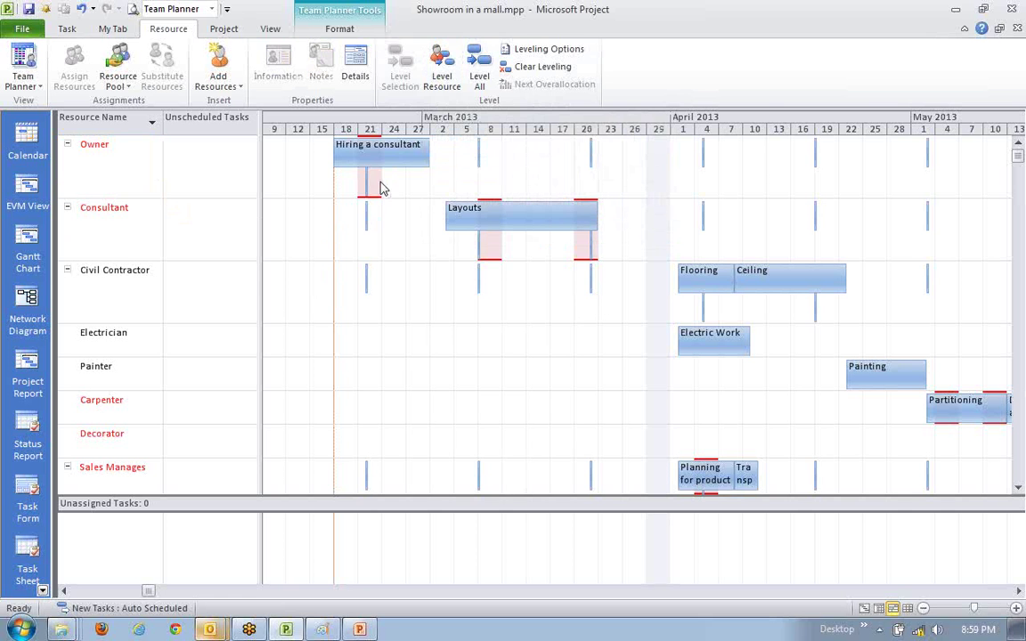
ctrl+scroll(710, 327, down, 1)
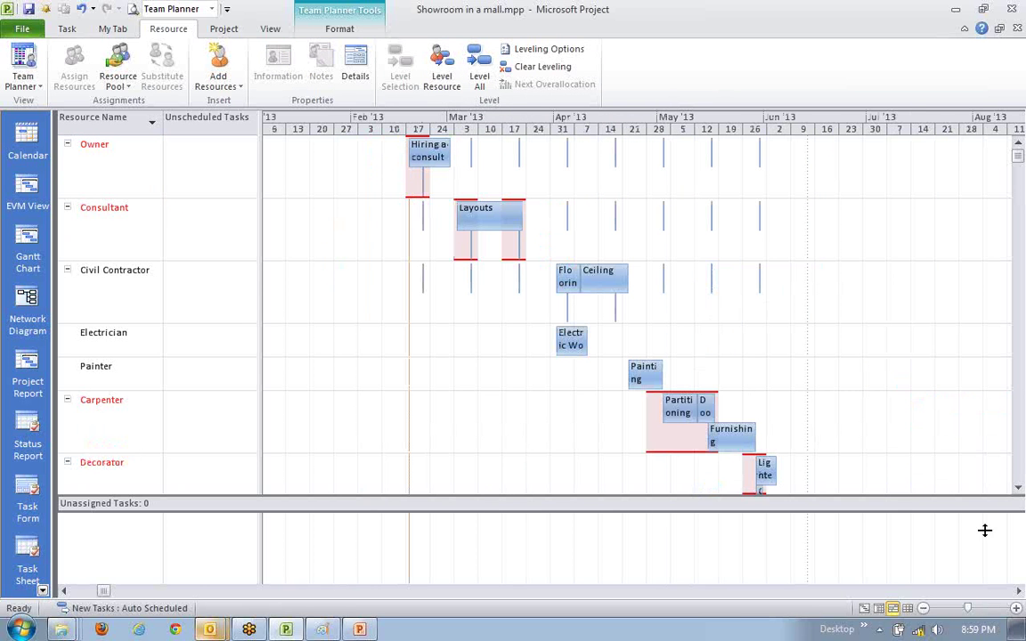
click(92, 153)
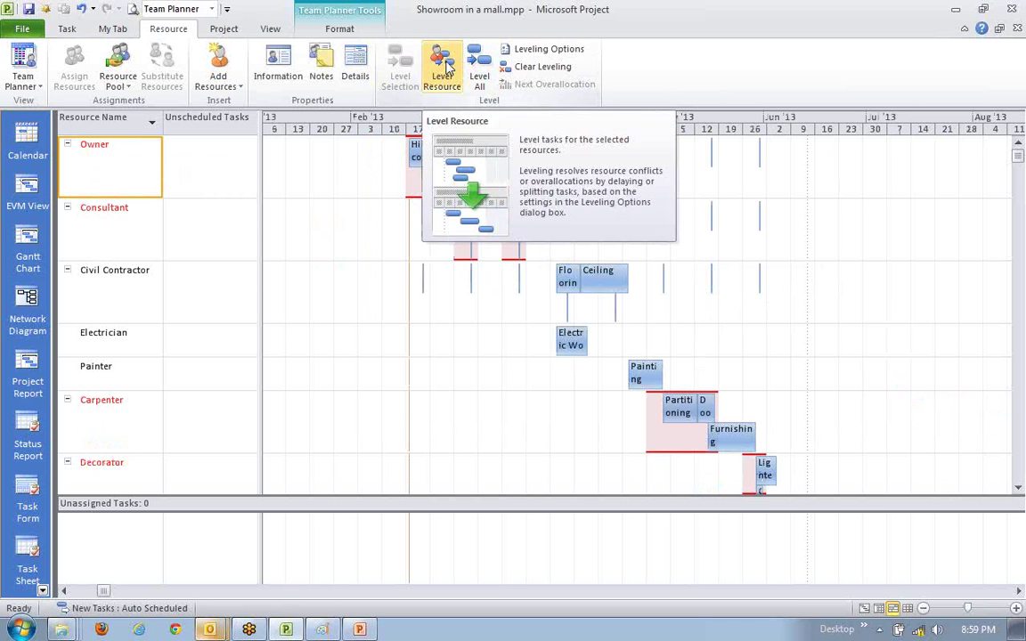
click(443, 70)
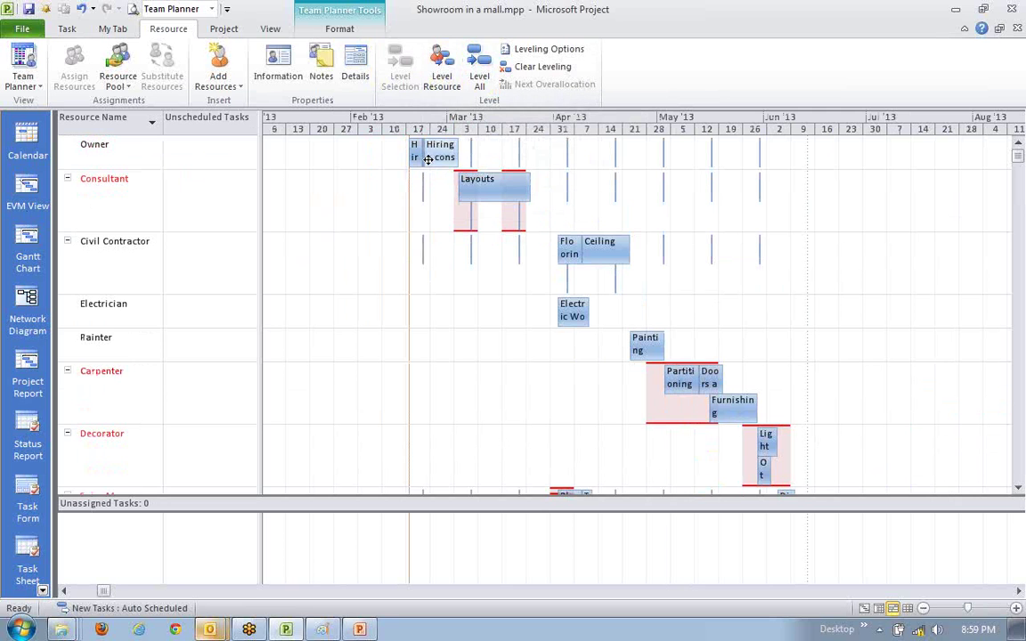
scroll(435, 188, up, 3)
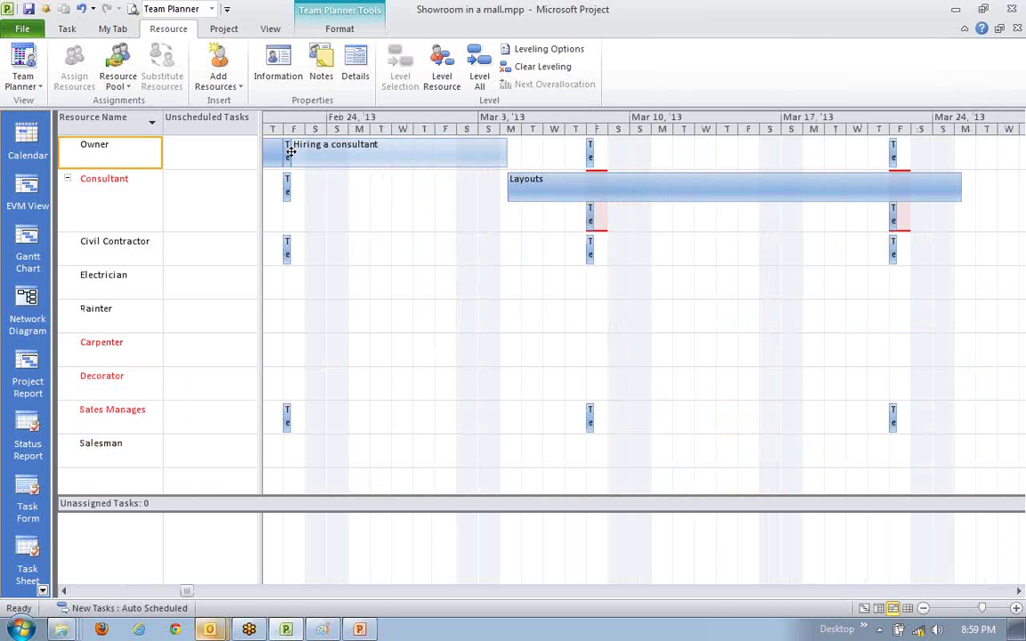
mouse_move(289, 157)
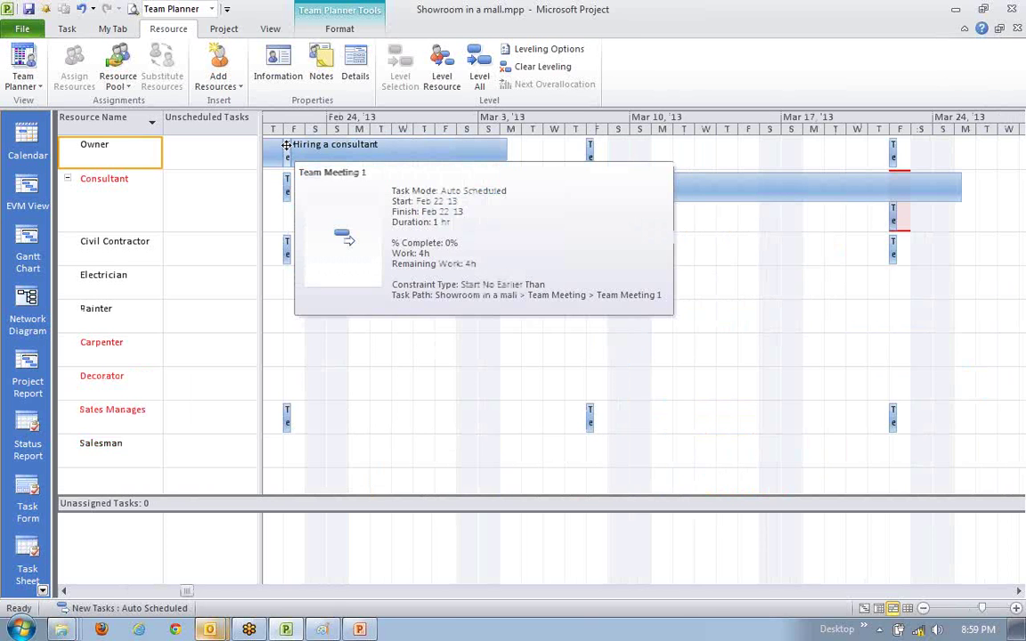
- Try leveling the Consultant resource, and undo both the Consultant and Owner leveling
click(113, 221)
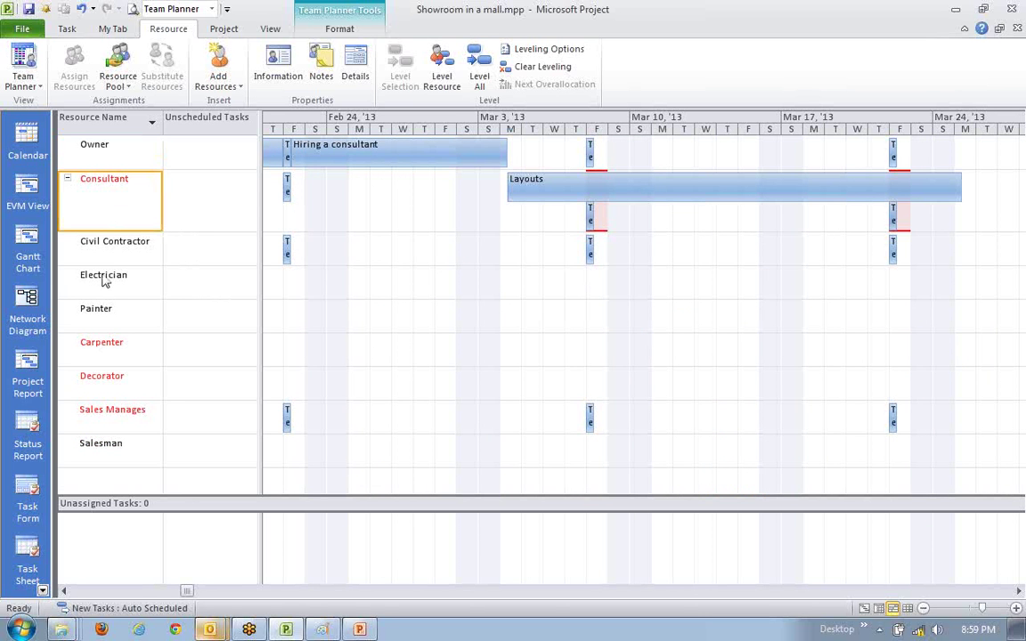
click(442, 79)
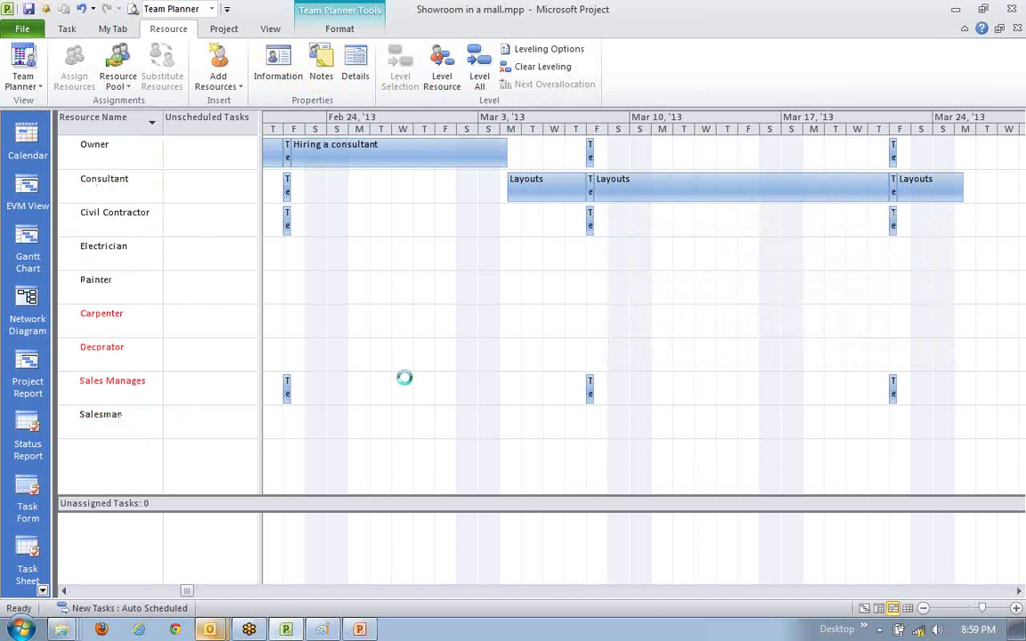
key(ctrl+z)
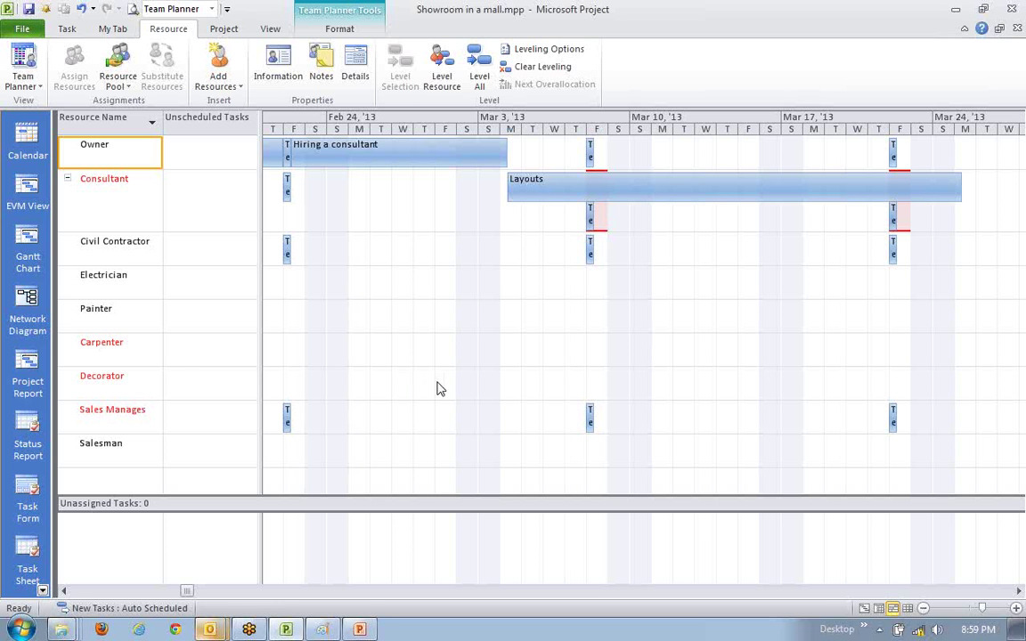
key(ctrl+z)
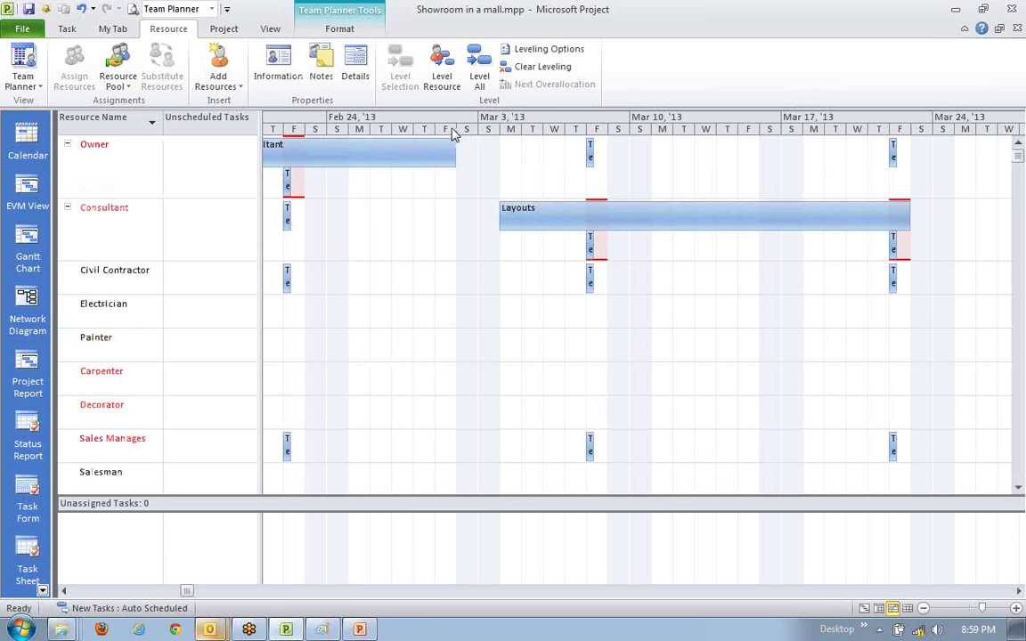
- Level the Owner resource again to resolve its conflict between Hiring a consultant and the team meeting
click(132, 177)
click(448, 78)
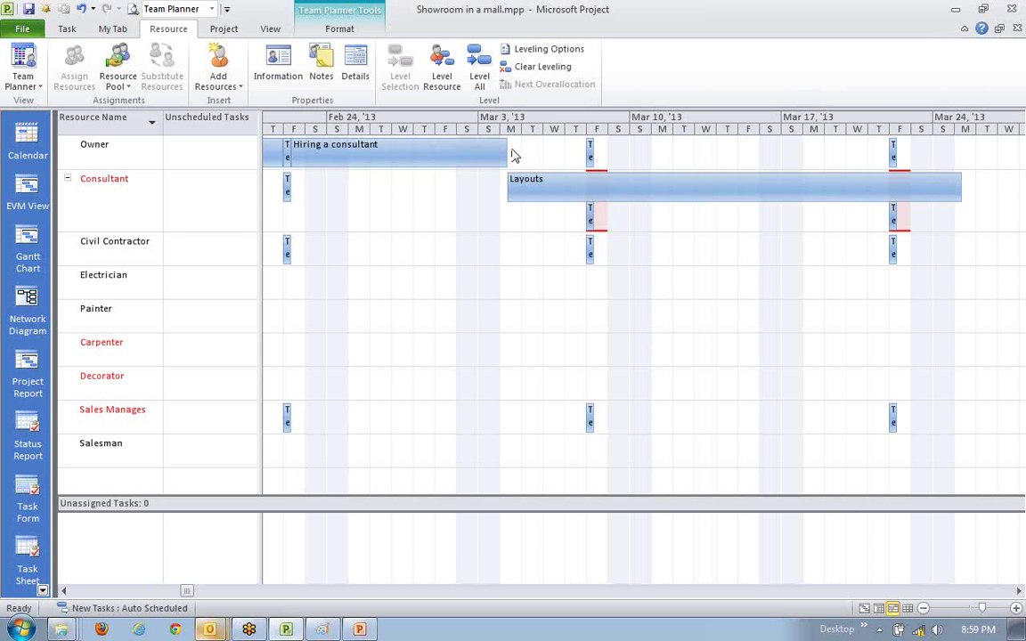
- Switch to Paint and clear the entire old sketch from the canvas
click(322, 629)
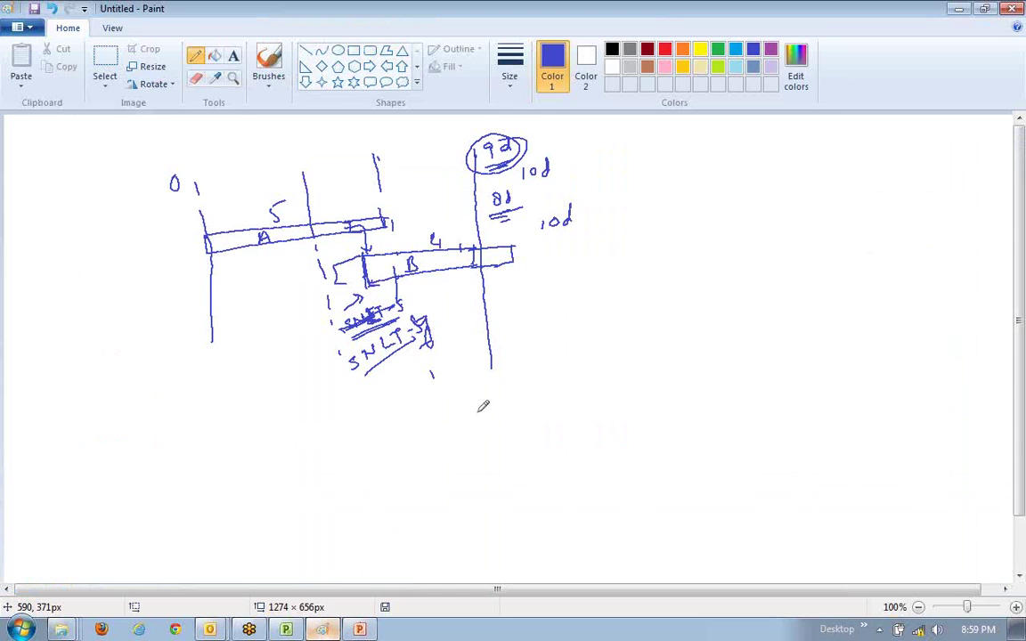
key(ctrl+a)
key(Delete)
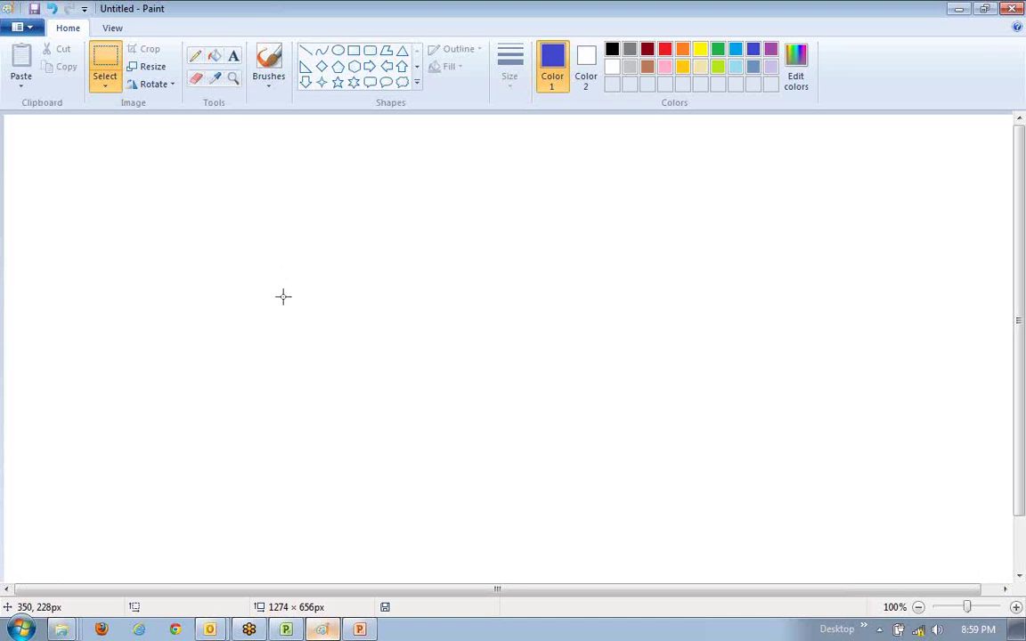
- Sketch two pencil curves bulging apart, with arrows pointing inward at their middle from above and below
click(198, 57)
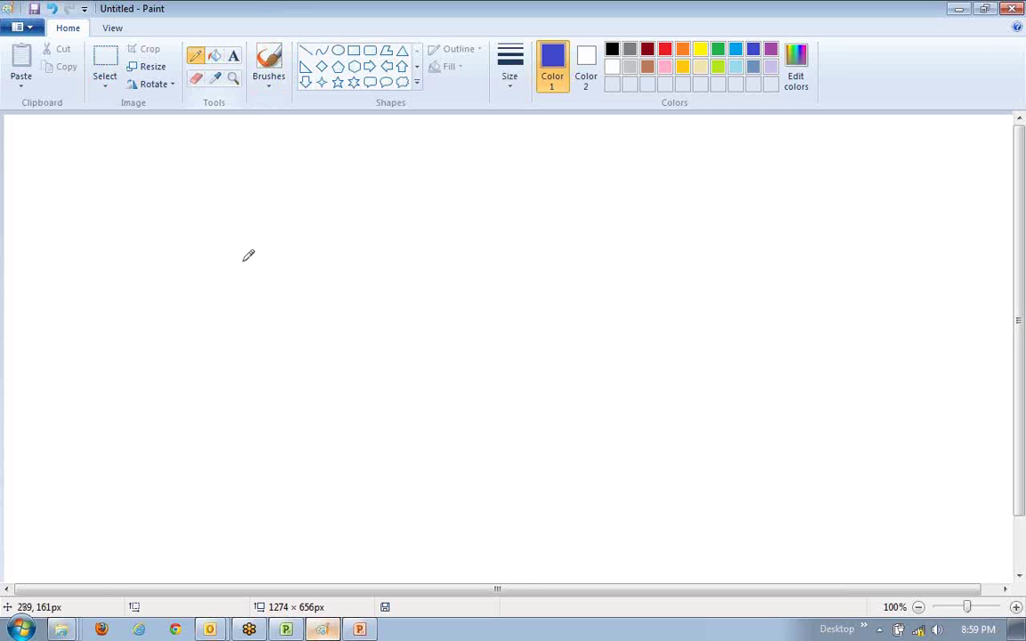
mouse_move(230, 313)
mouse_down()
mouse_move(365, 276)
mouse_move(554, 287)
mouse_move(602, 314)
mouse_up()
mouse_move(230, 359)
mouse_down()
mouse_move(405, 384)
mouse_move(595, 337)
mouse_up()
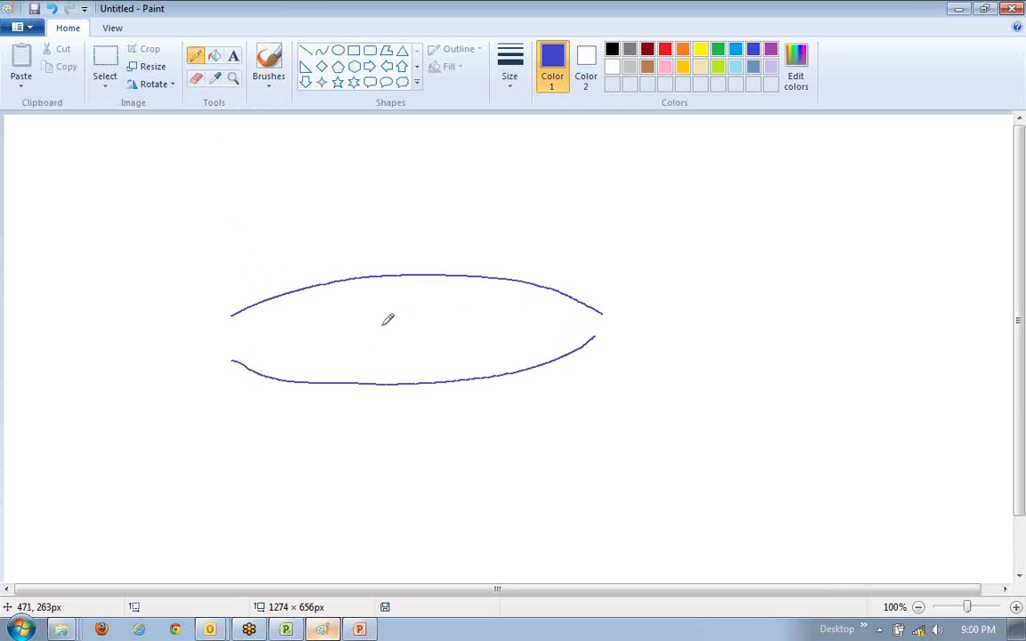
mouse_move(413, 197)
mouse_down()
mouse_move(412, 251)
mouse_move(397, 253)
mouse_up()
mouse_move(396, 418)
mouse_down()
mouse_move(401, 387)
mouse_move(391, 396)
mouse_up()
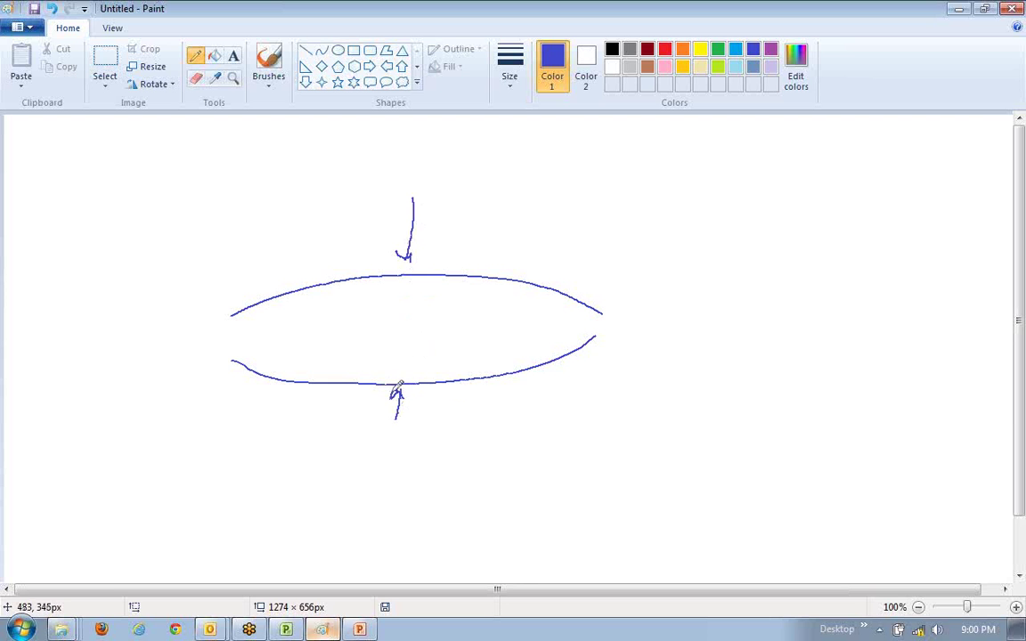
- Draw two long parallel lines below the bulging shape, extend them to the right, and mark the original start and end
drag(256, 454, 625, 431)
drag(255, 498, 631, 468)
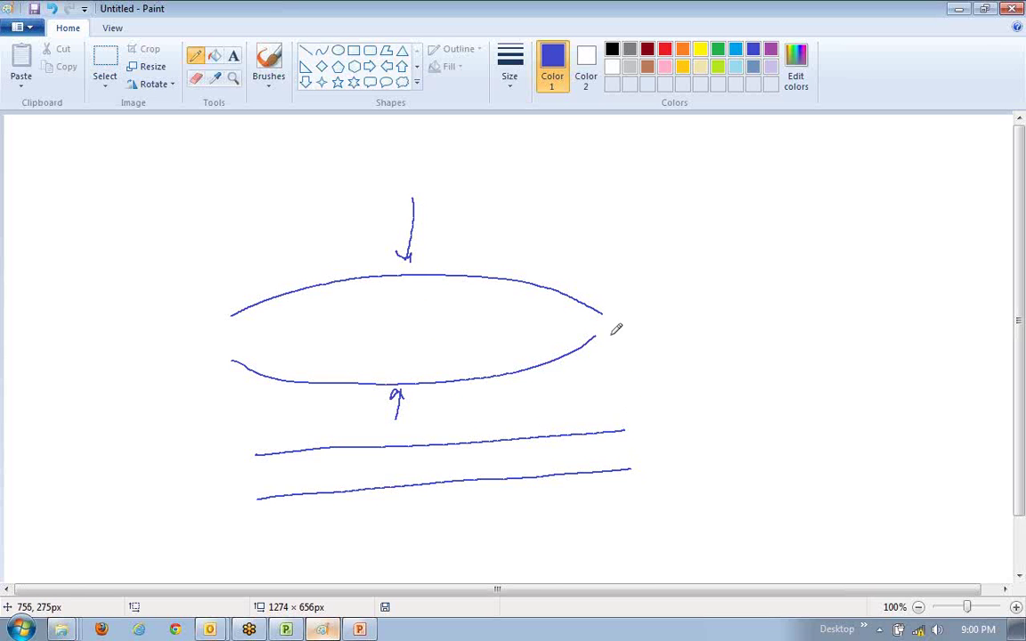
mouse_move(628, 430)
mouse_down()
mouse_move(682, 428)
mouse_move(623, 468)
mouse_up()
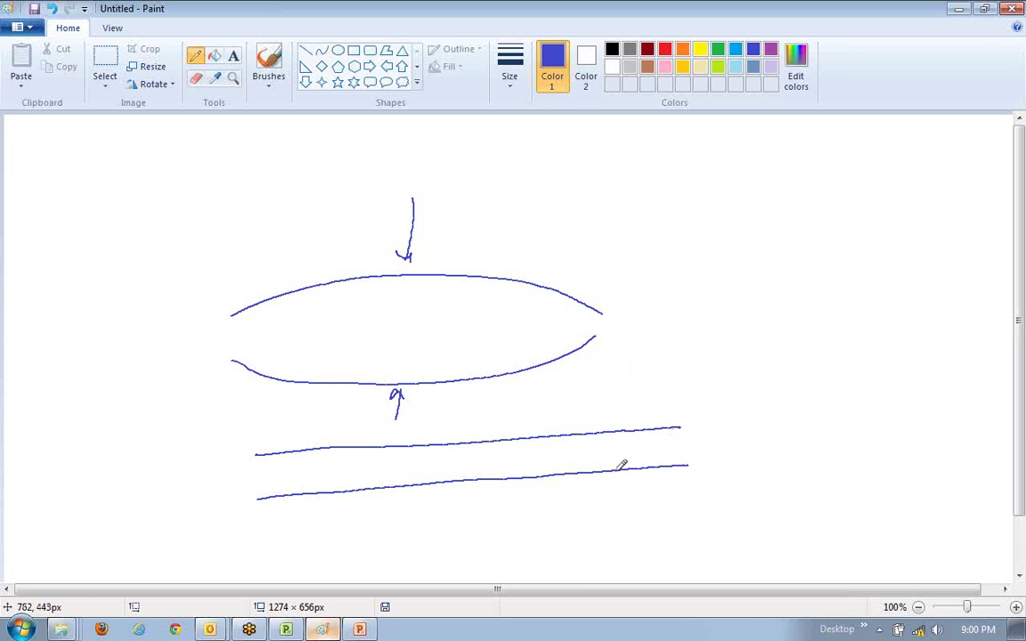
drag(627, 398, 627, 425)
drag(627, 445, 627, 473)
drag(253, 441, 266, 472)
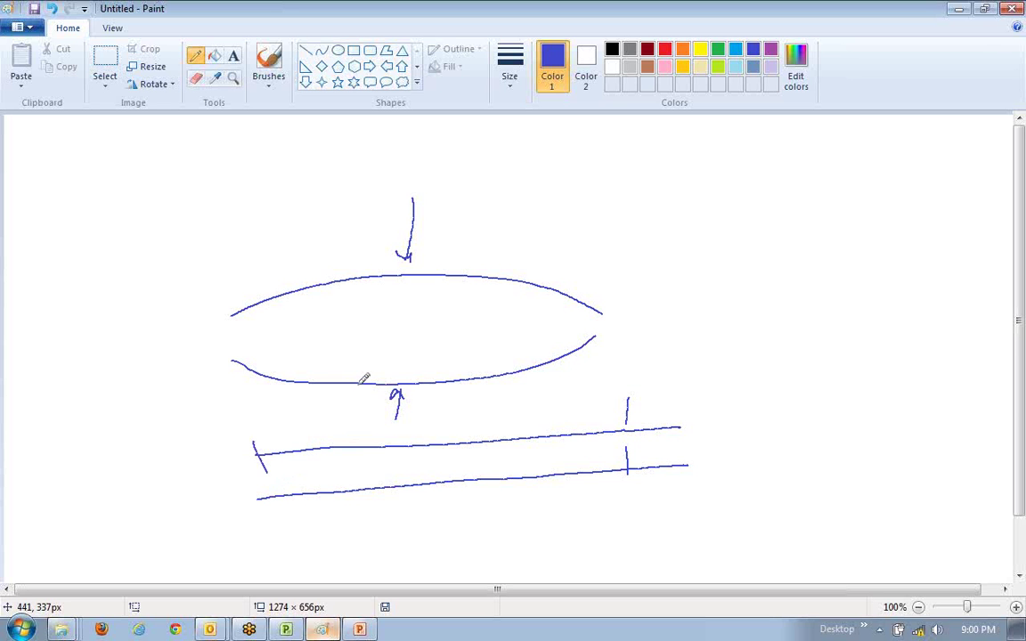
- Switch back to Microsoft Project and level the Consultant resource to resolve the Layouts conflicts with the team meetings
key(alt+Tab)
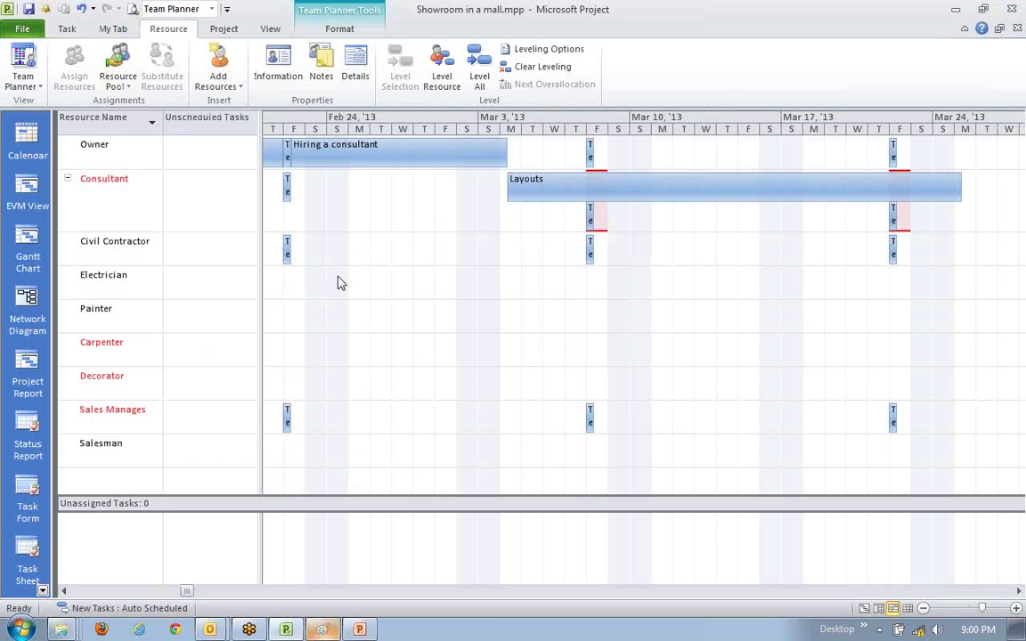
click(79, 174)
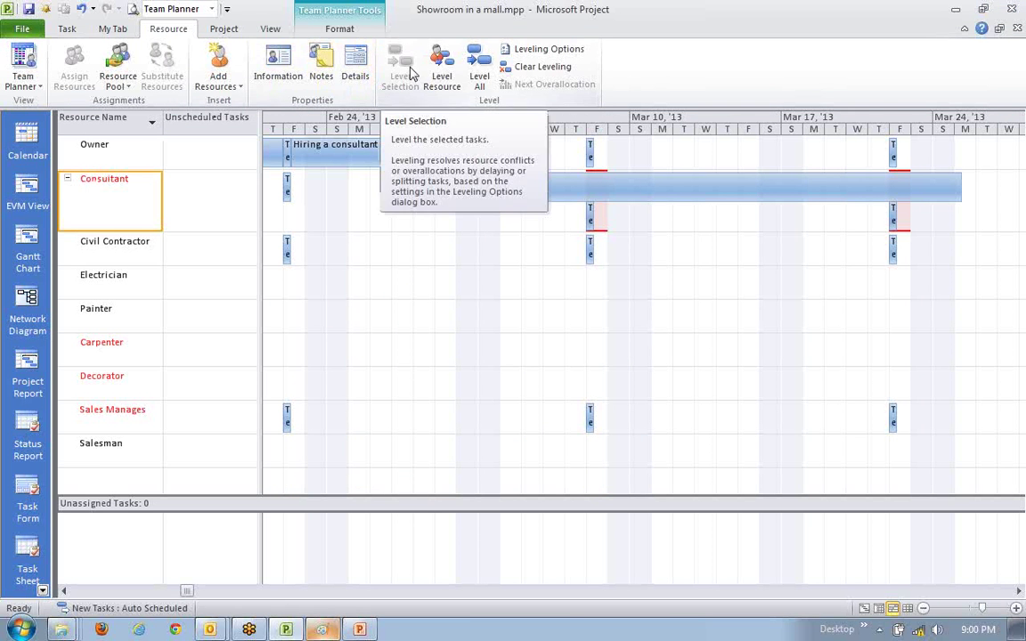
click(1019, 592)
click(1019, 591)
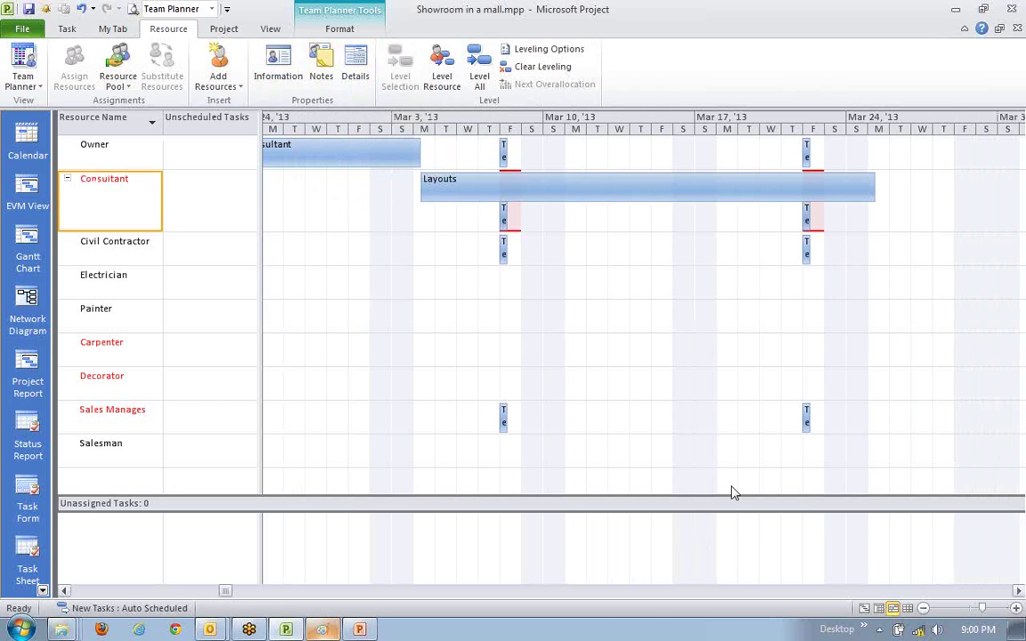
click(442, 76)
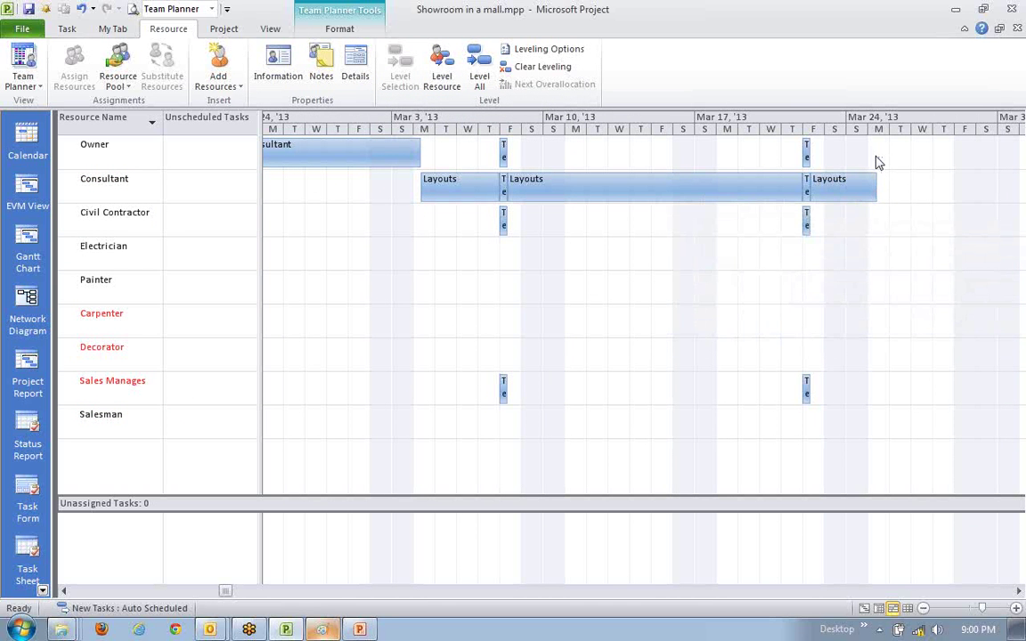
- Examine the Carpenter and Decorator conflicts across April to June 2013 in the team planner
mouse_move(877, 189)
click(129, 319)
scroll(371, 390, down, 1)
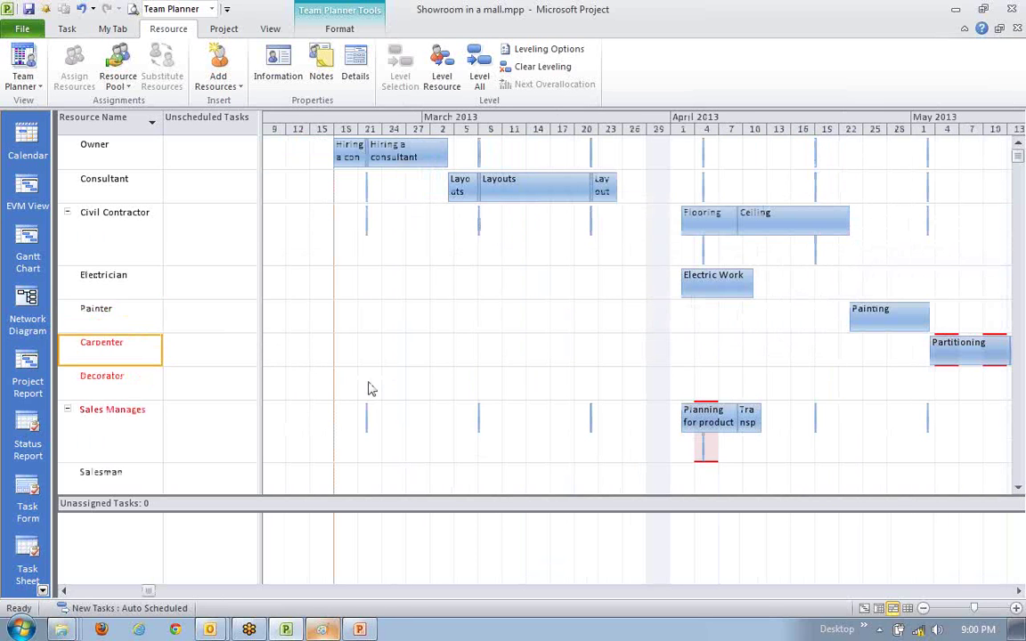
click(1019, 592)
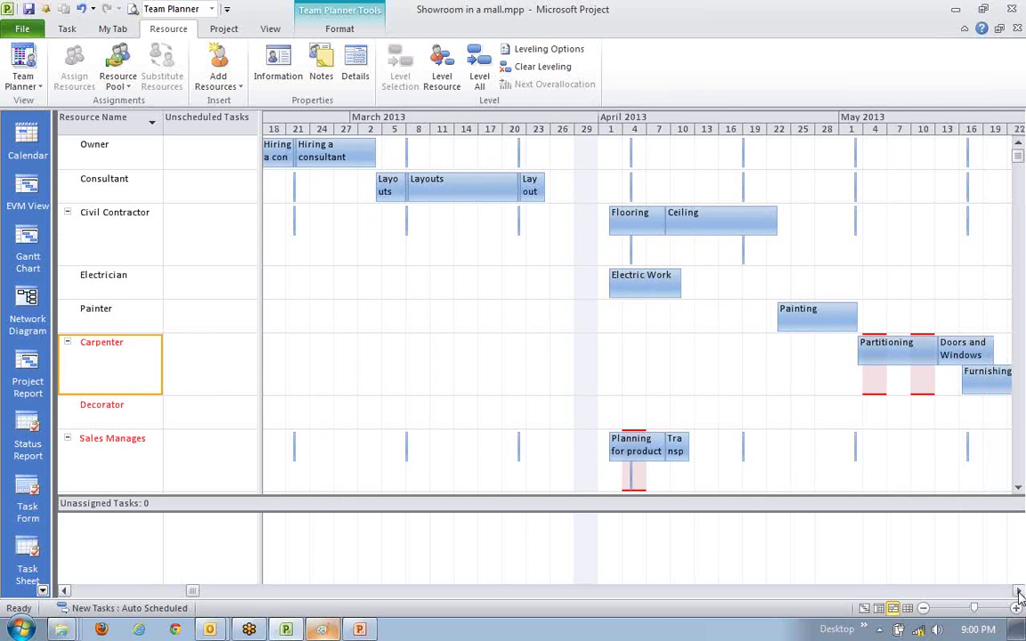
click(1019, 592)
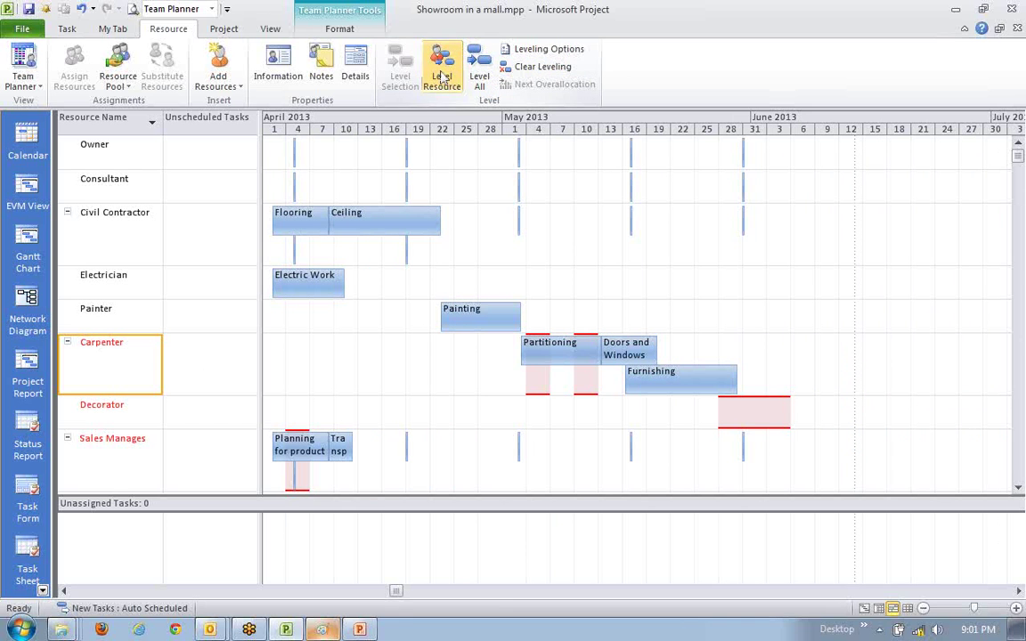
click(612, 408)
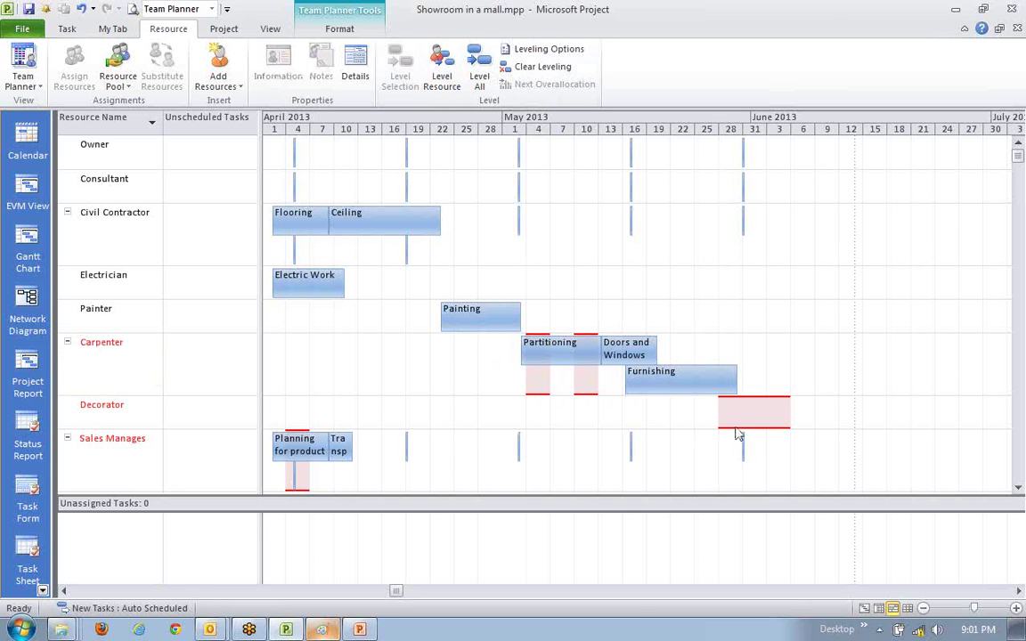
scroll(739, 470, up, 1)
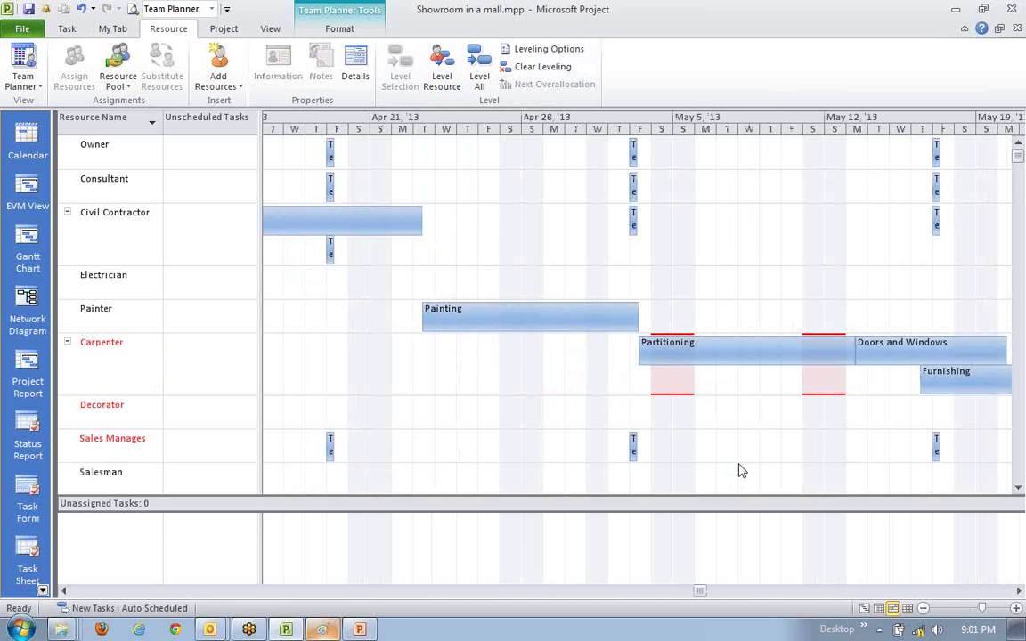
click(1016, 591)
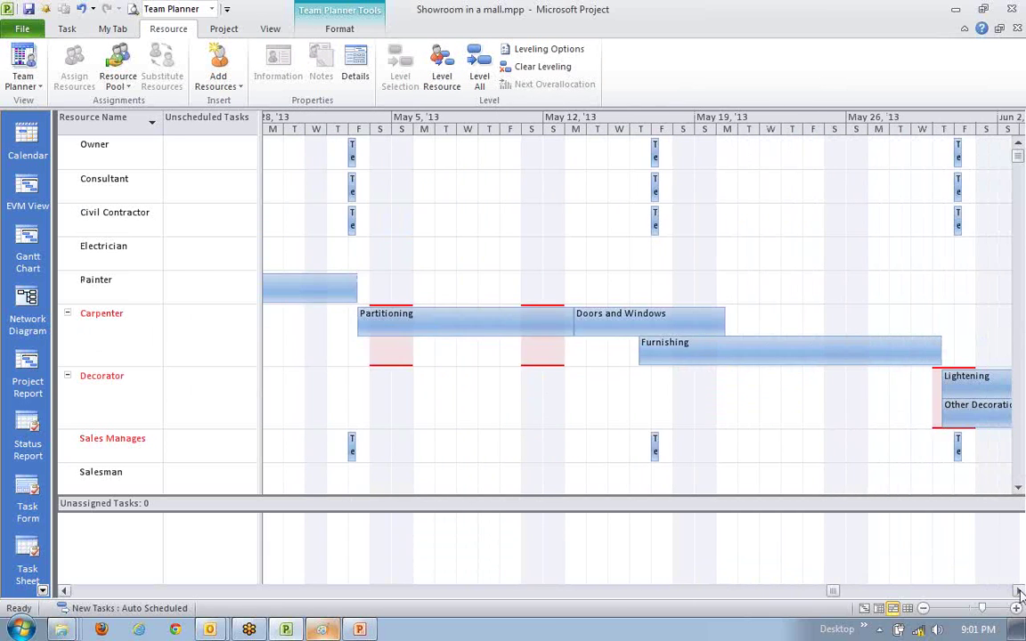
click(1020, 595)
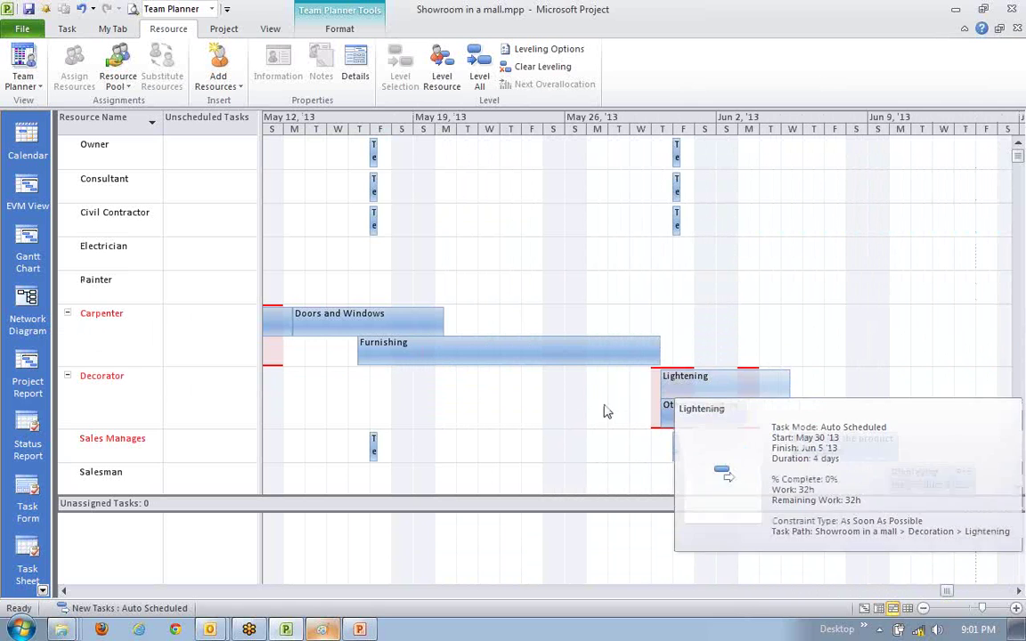
- Try leveling the Decorator resource to separate Lightening and Other Decoration, undoing the leveling each time
click(102, 395)
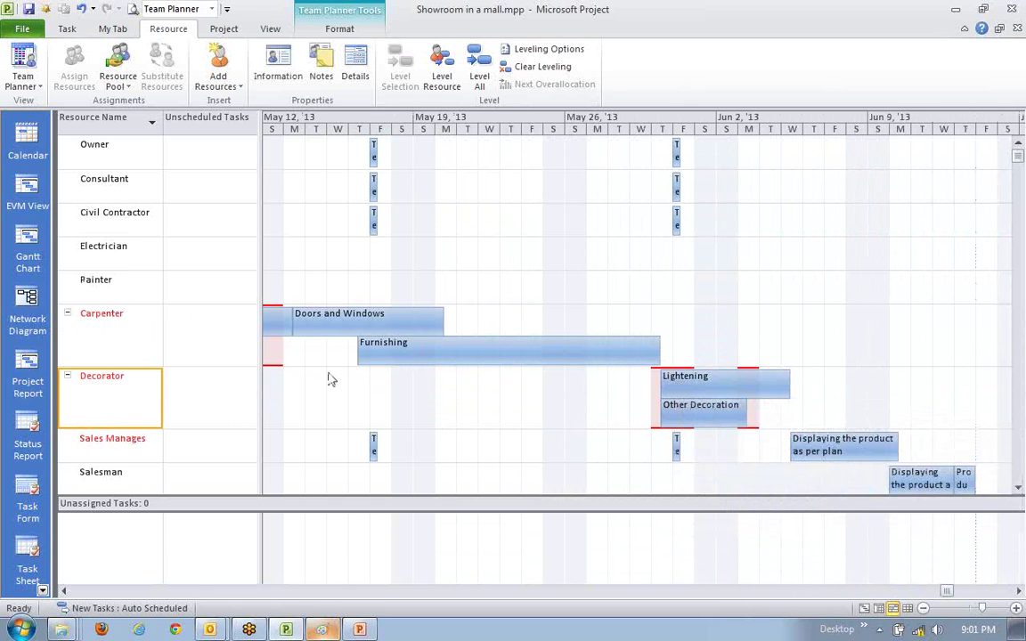
click(442, 71)
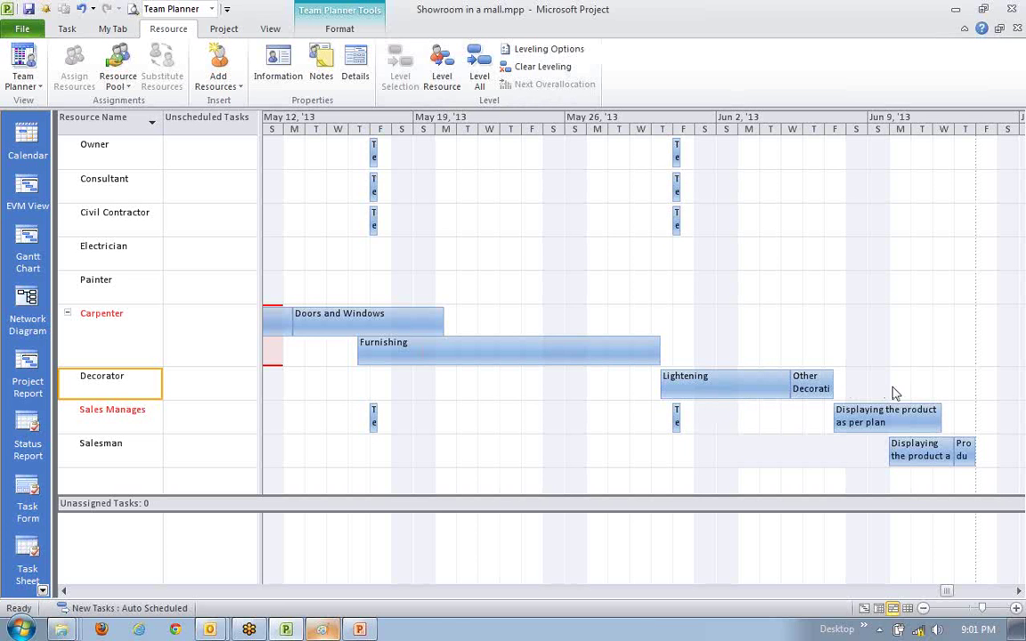
key(ctrl+z)
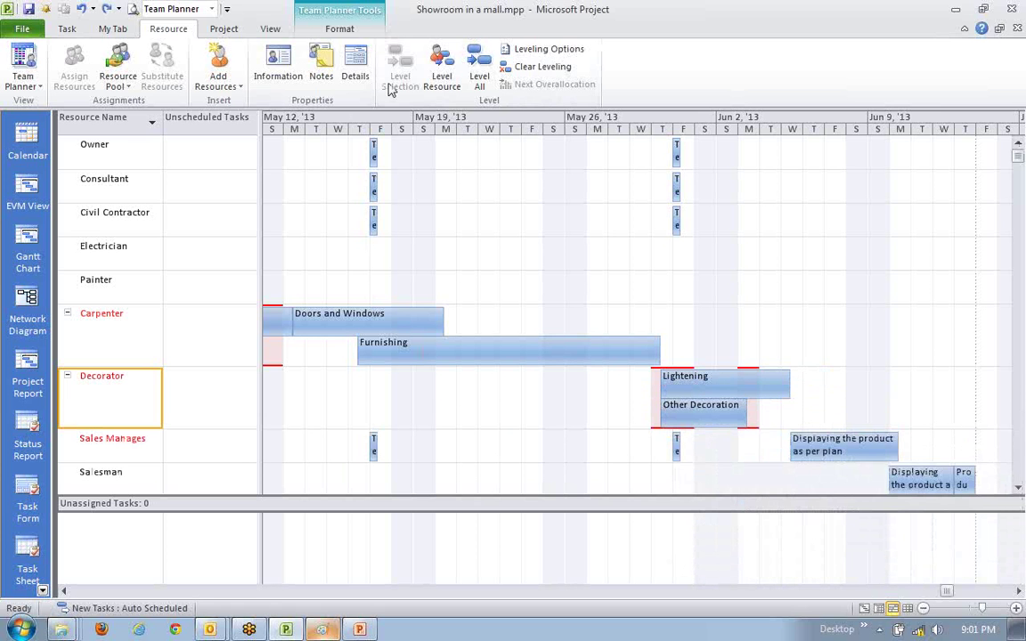
click(436, 72)
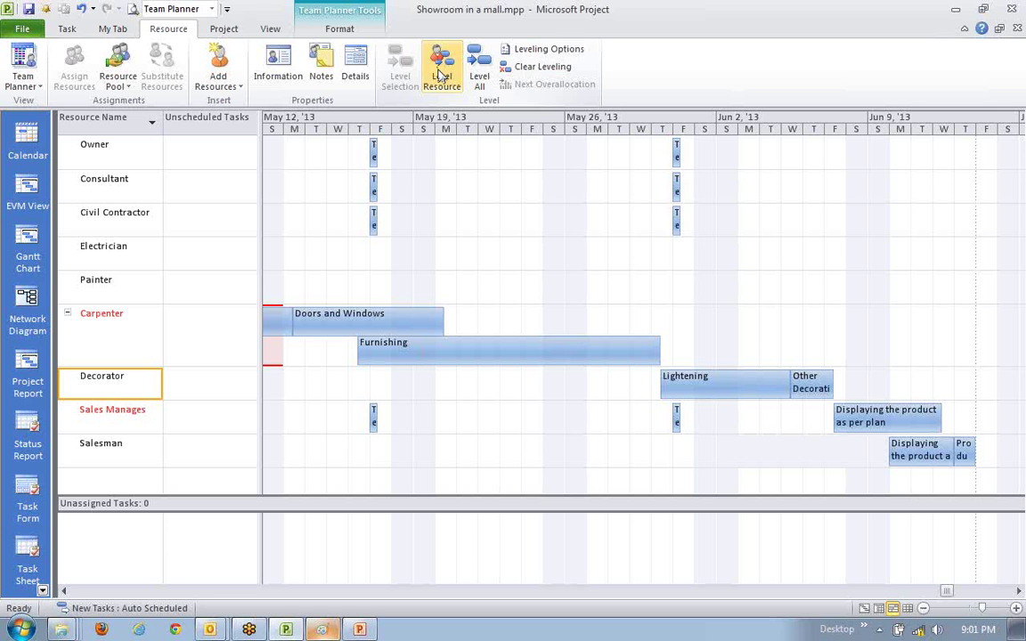
key(ctrl+z)
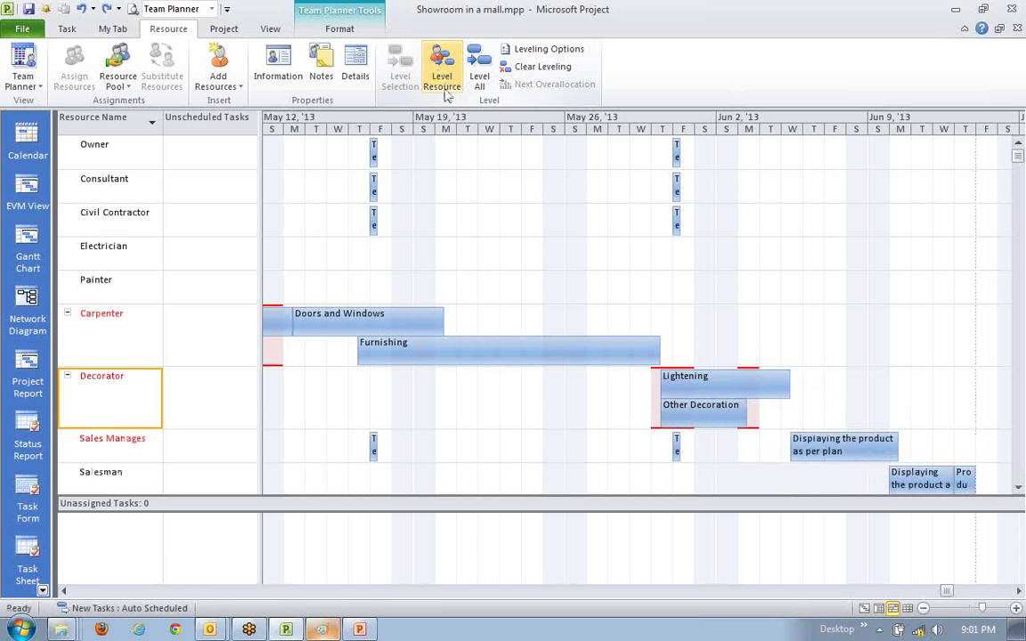
scroll(447, 140, down, 1)
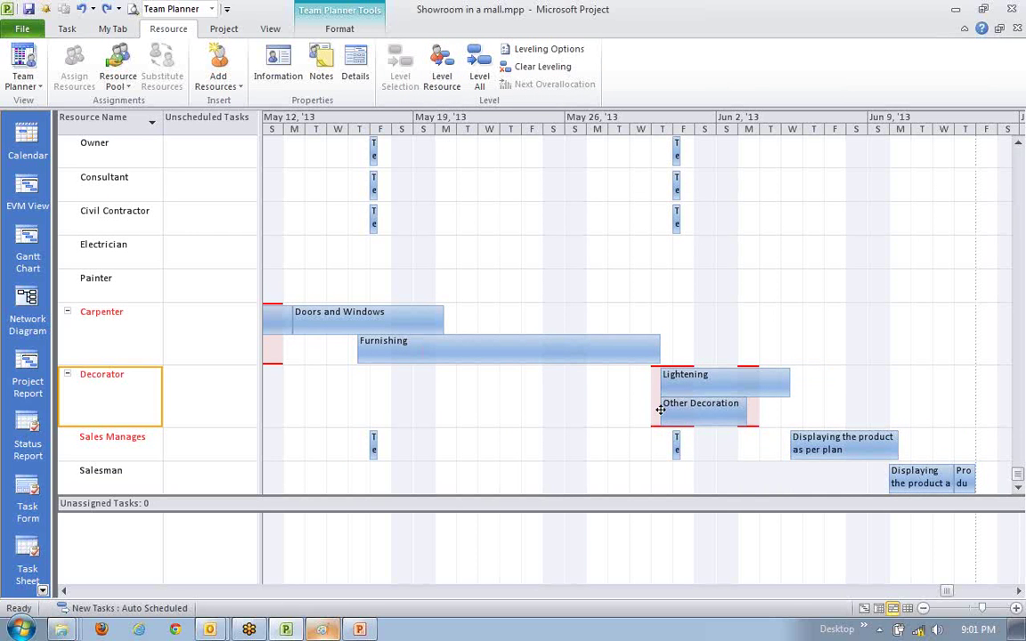
mouse_move(691, 415)
click(730, 454)
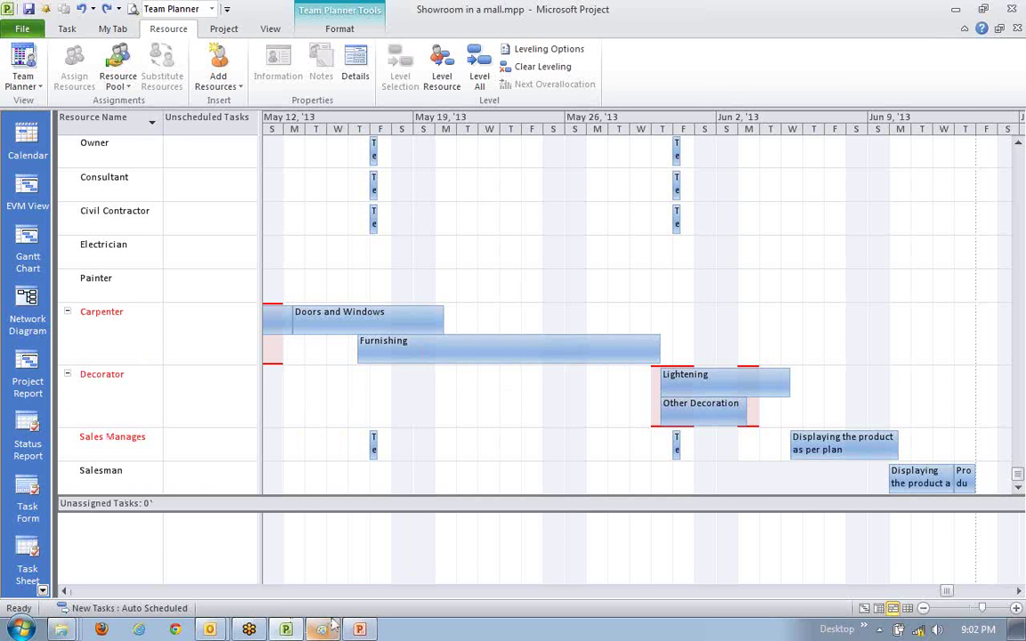
- Add a work resource named Decorator 1 with a $60/hr standard rate in the resource sheet, and return to the Team Planner
click(908, 608)
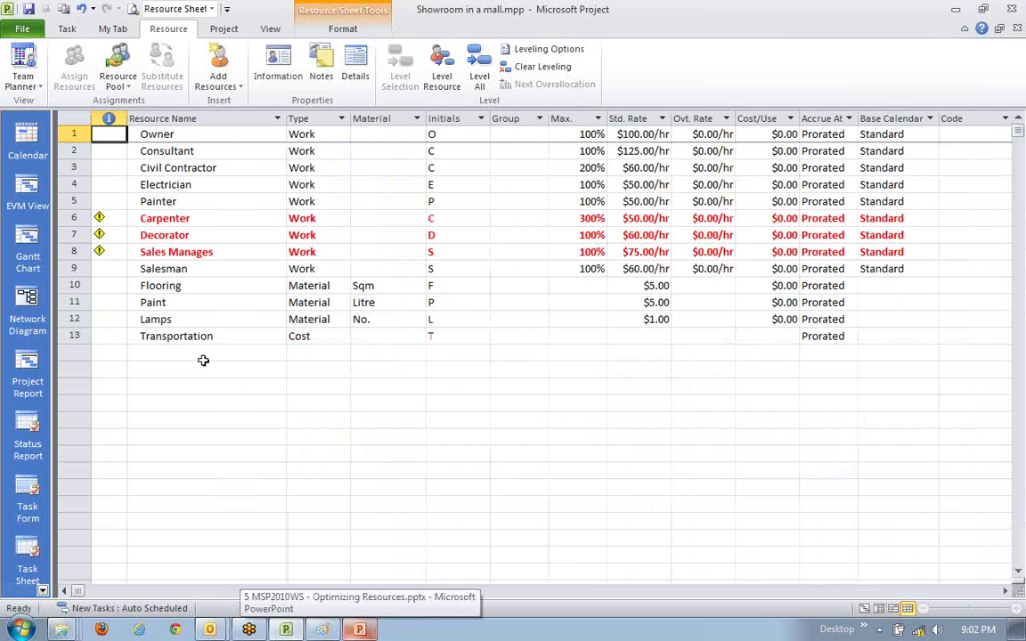
text(Decorator 1)
key(Return)
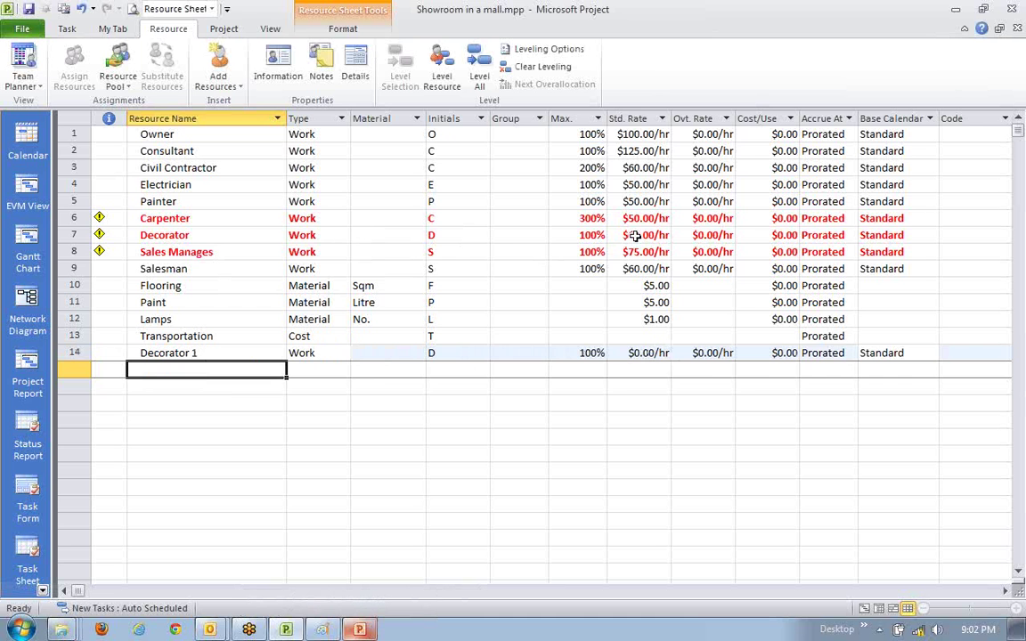
click(650, 353)
text(60)
key(Return)
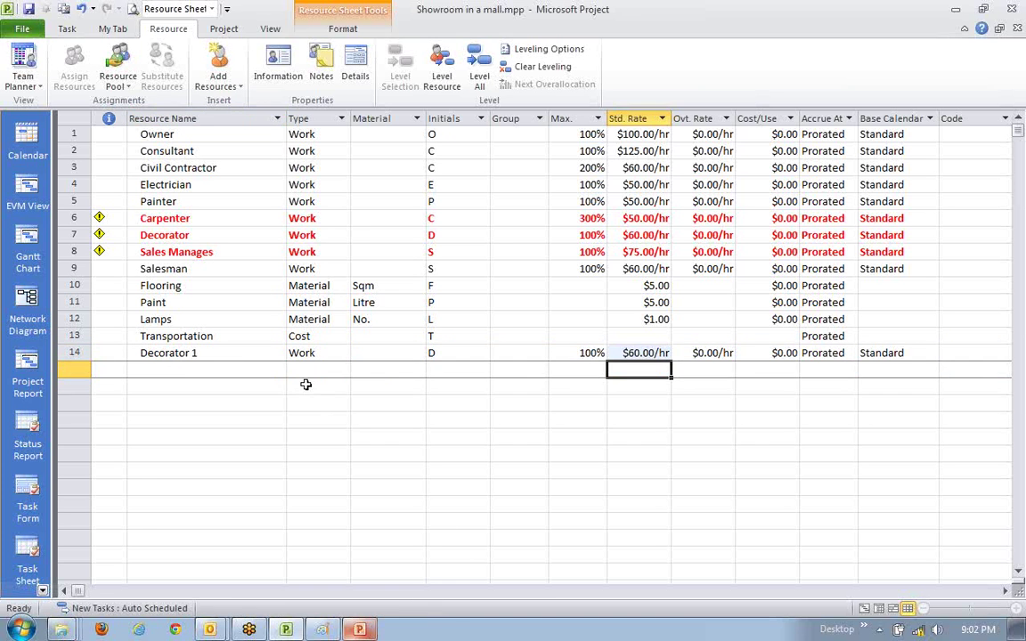
click(198, 352)
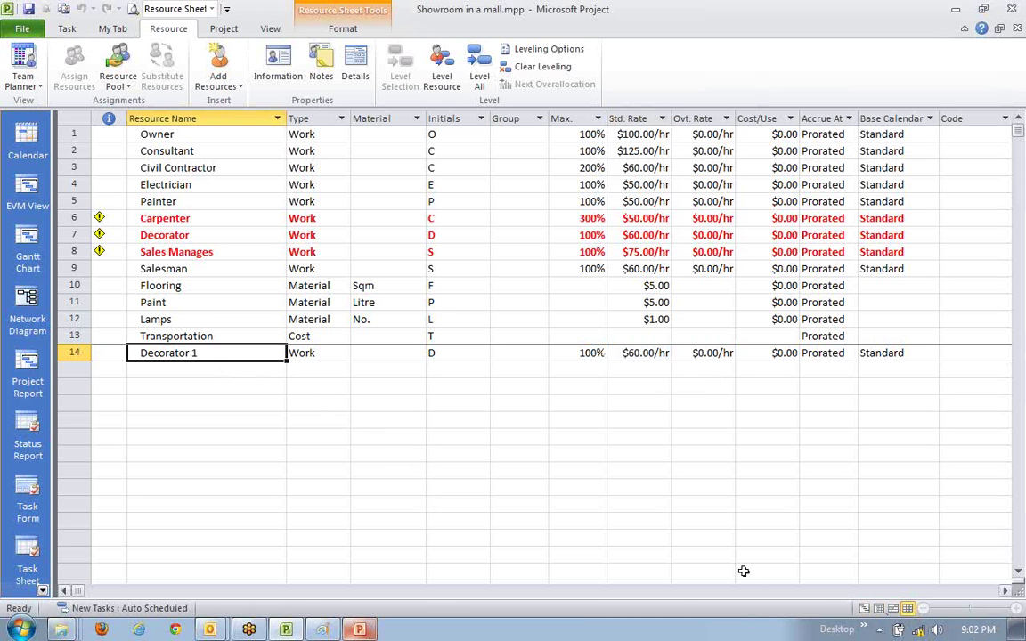
click(894, 608)
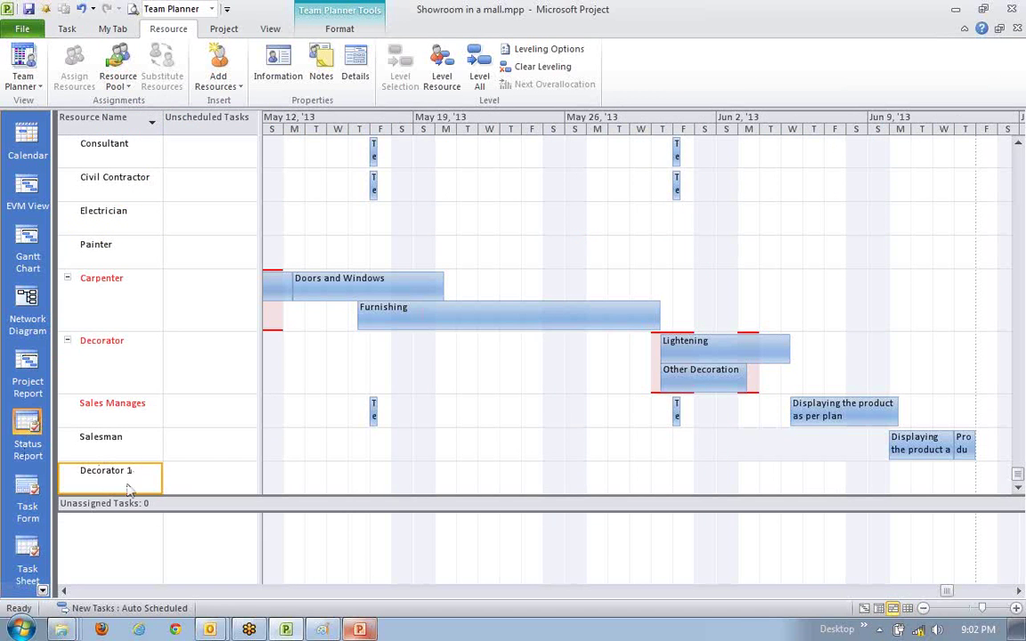
- Try reassigning the Other Decoration task from Decorator to Decorator 1, and undo the reassignment
click(700, 375)
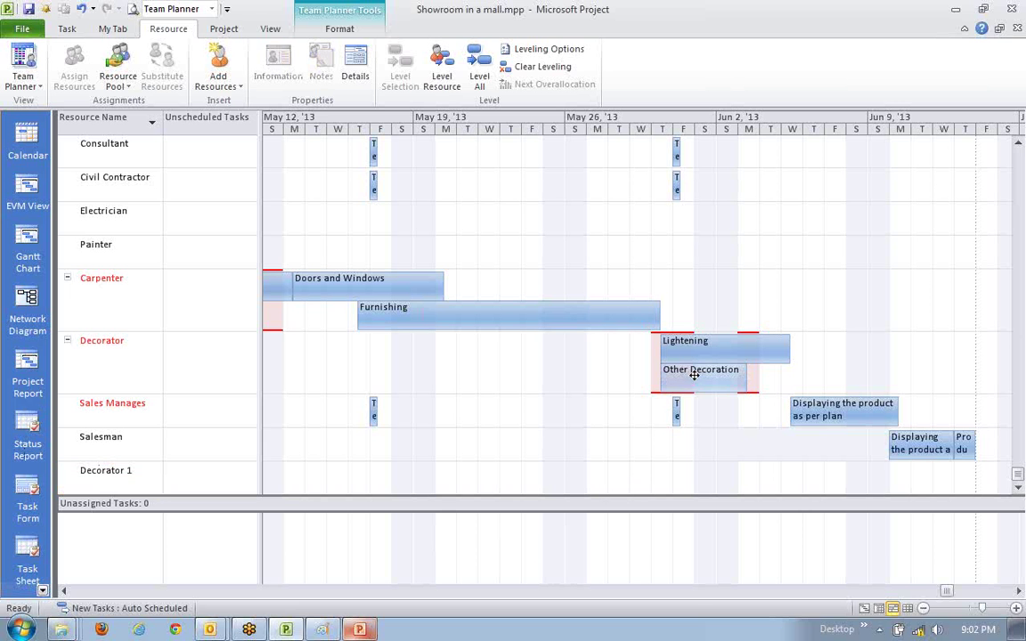
right_click(701, 377)
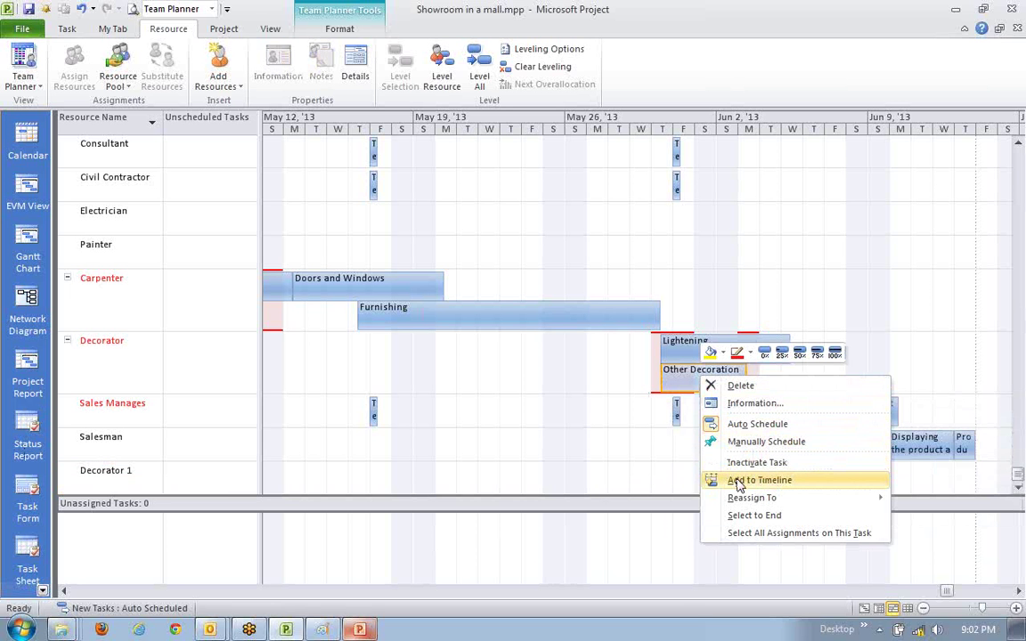
mouse_move(742, 505)
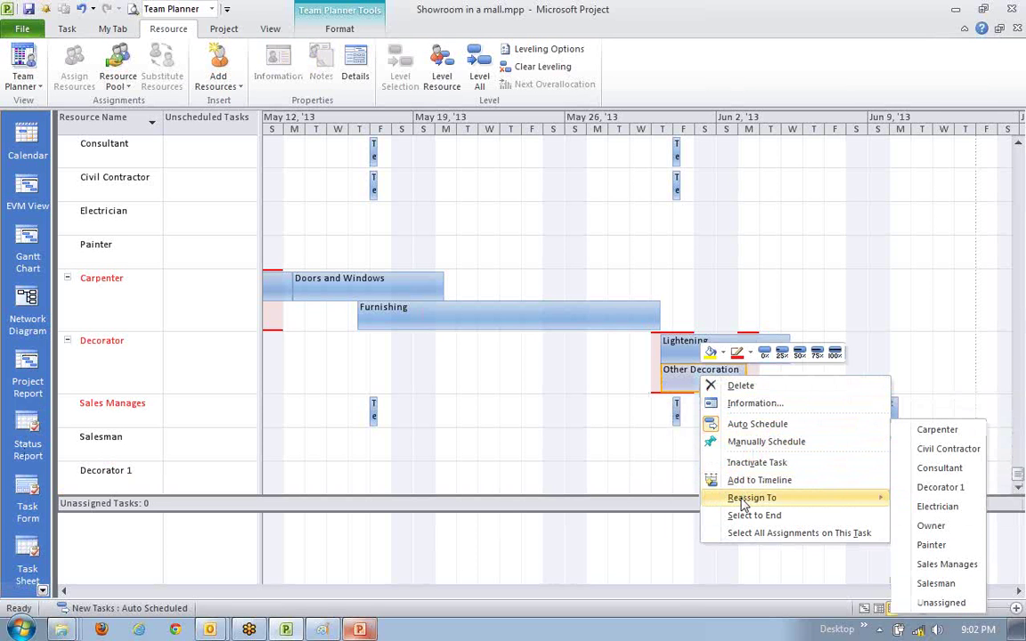
click(941, 488)
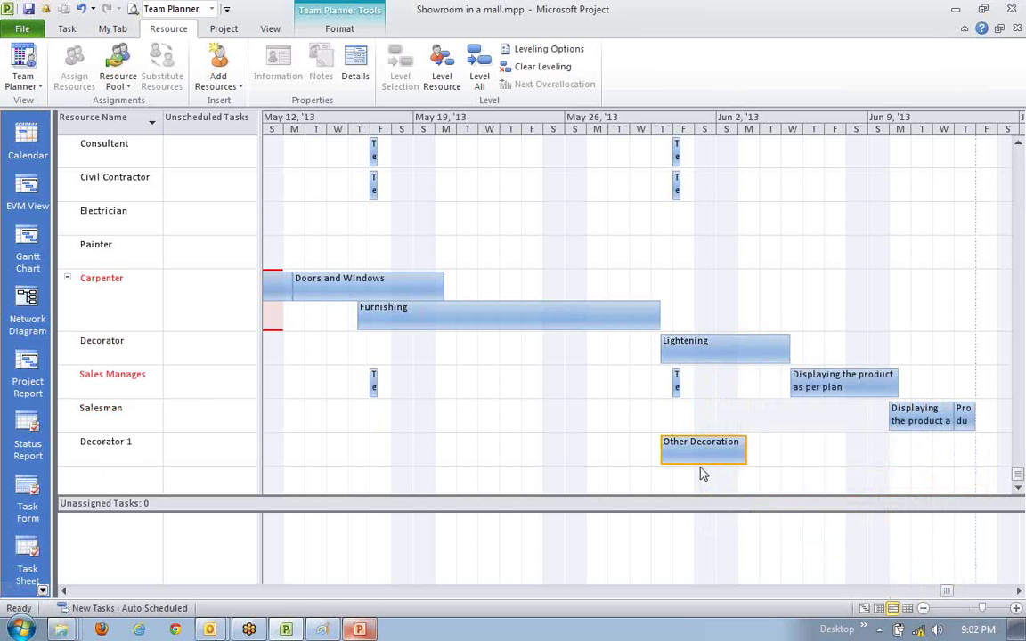
click(769, 487)
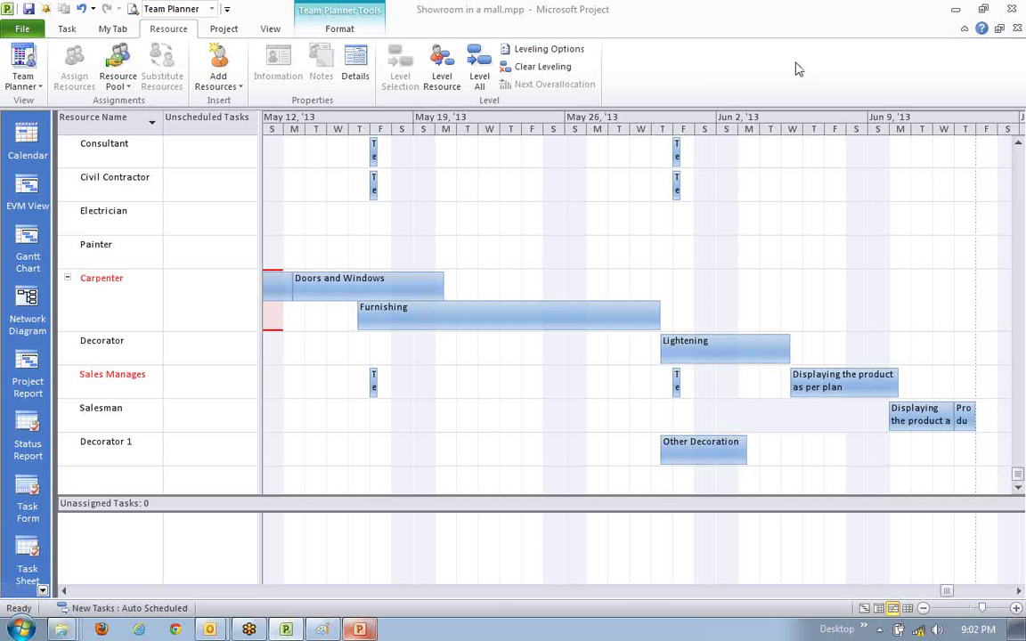
scroll(700, 407, up, 1)
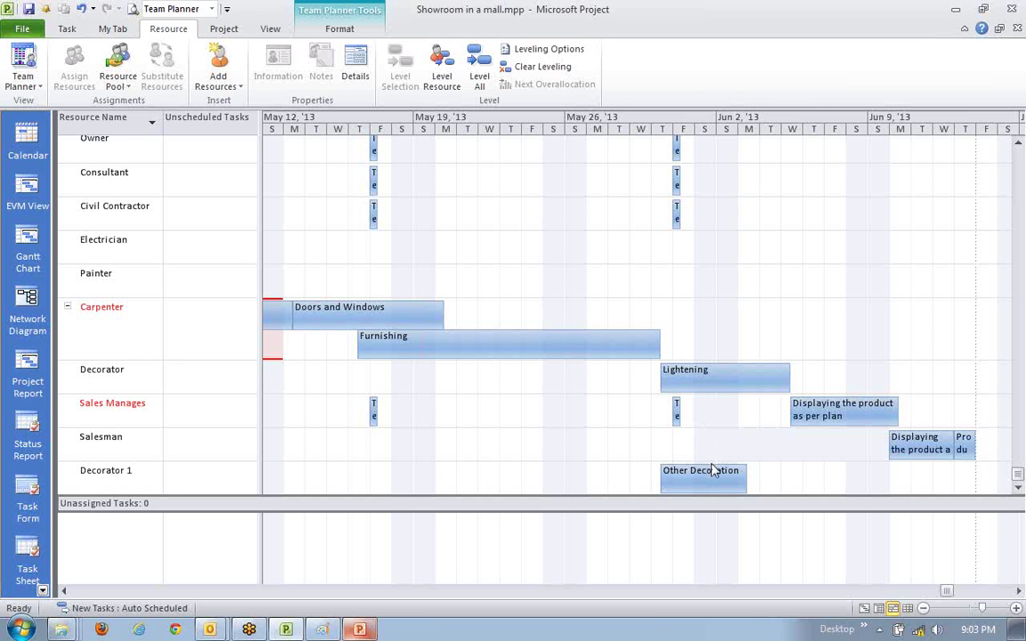
key(ctrl+z)
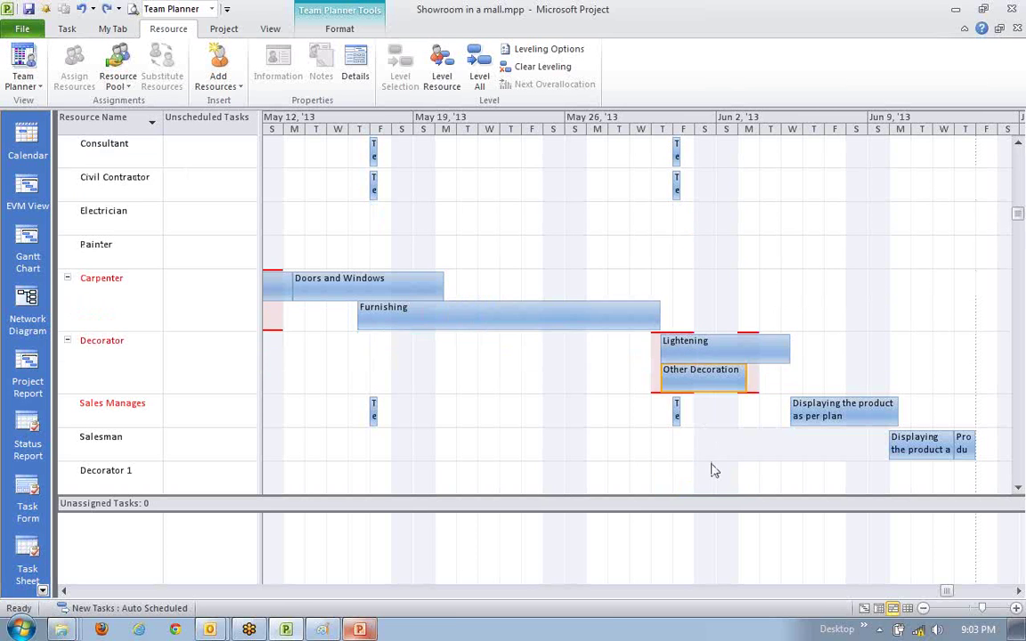
- Reassign the Other Decoration task from Decorator to Decorator 1
mouse_move(721, 349)
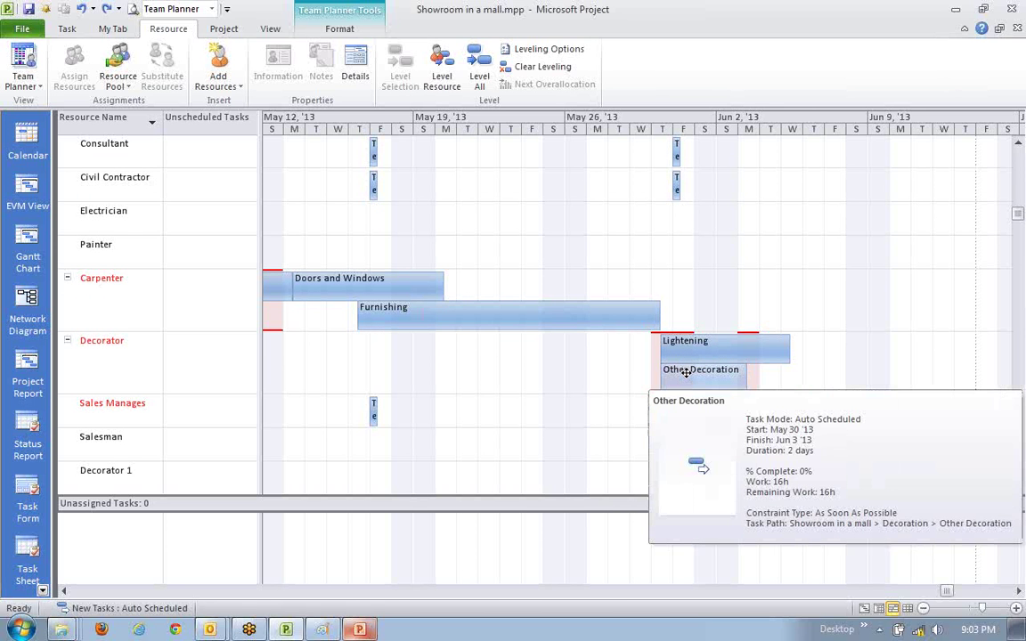
right_click(686, 372)
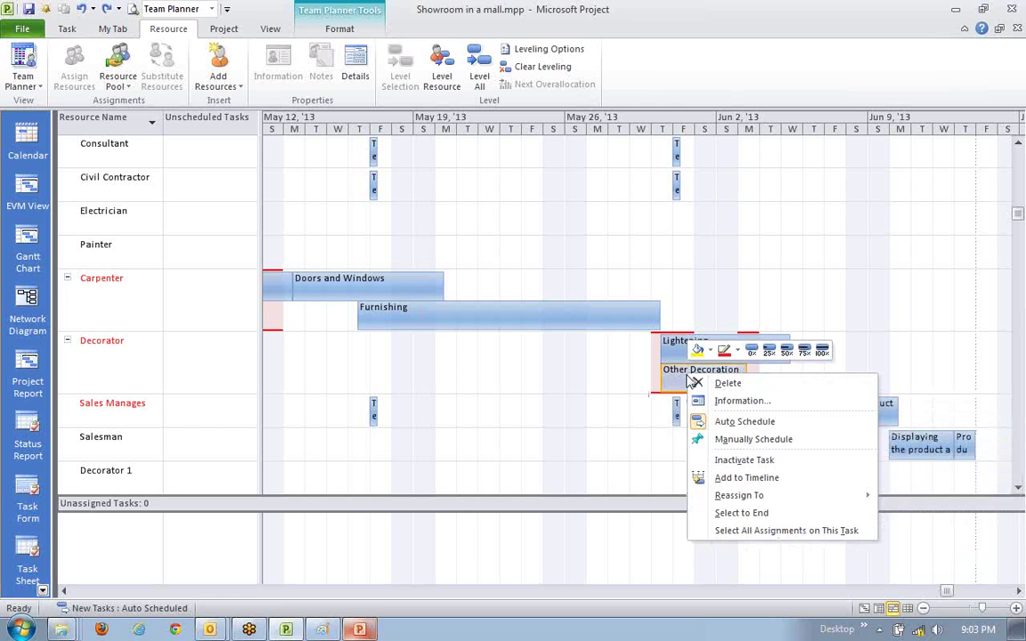
mouse_move(733, 500)
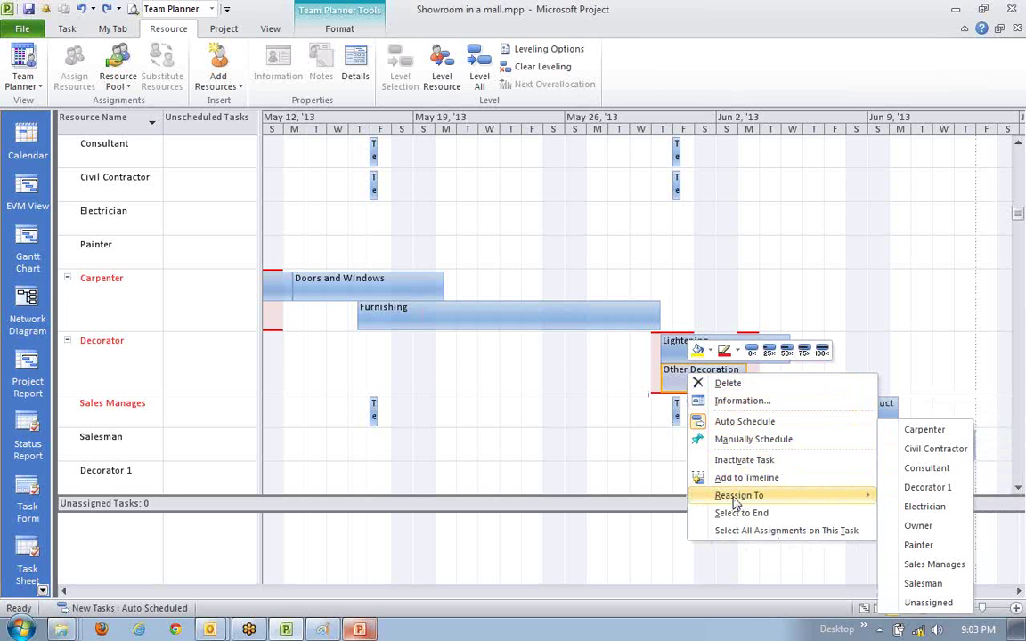
click(930, 492)
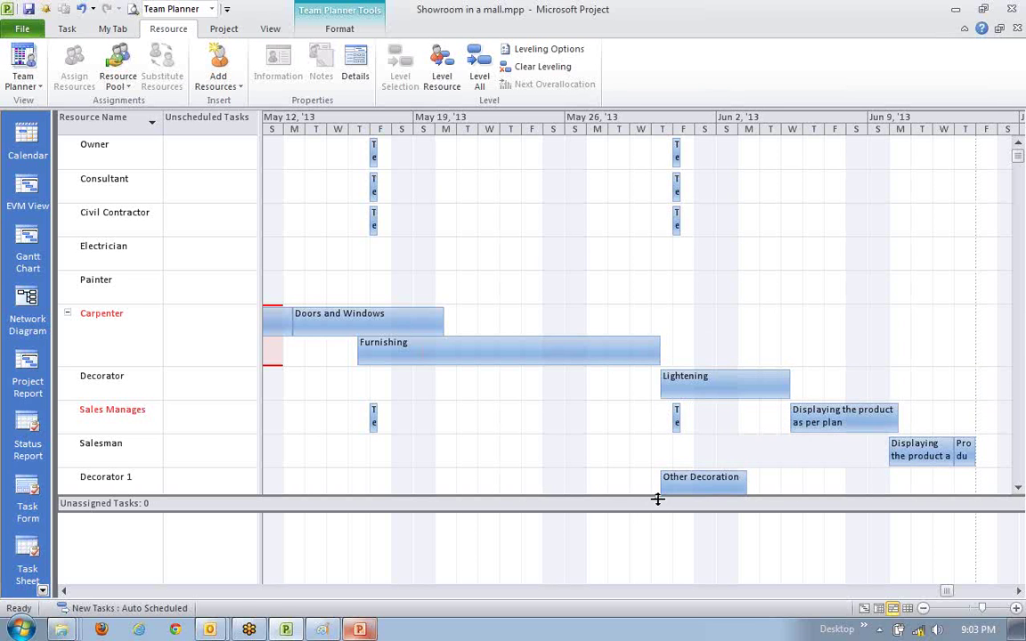
- Shift the Other Decoration task in Decorator 1's row to start on Friday, May 31, 2013
click(65, 591)
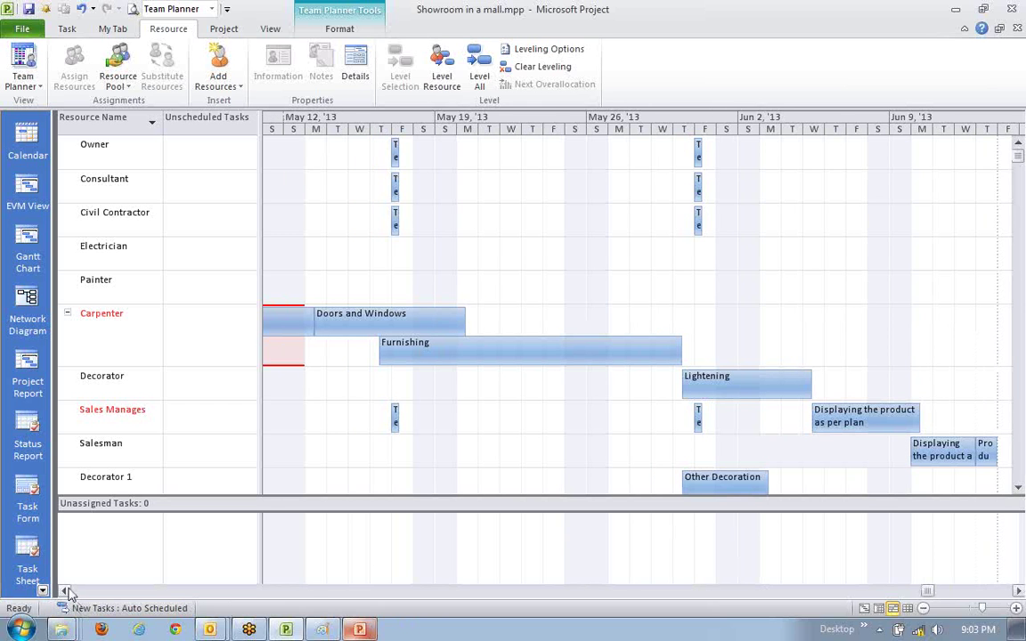
click(65, 591)
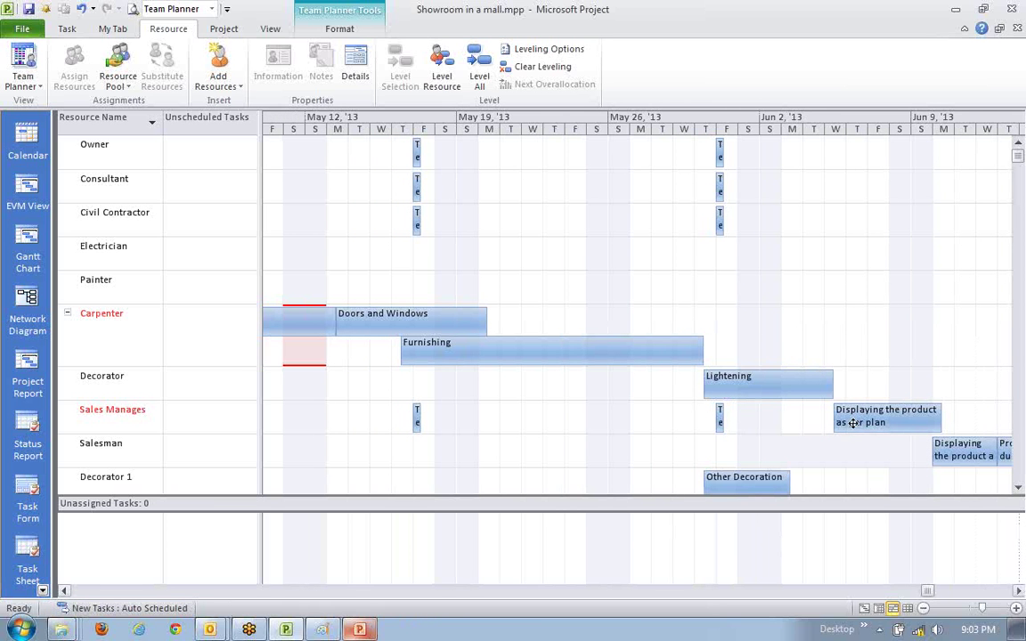
click(1021, 592)
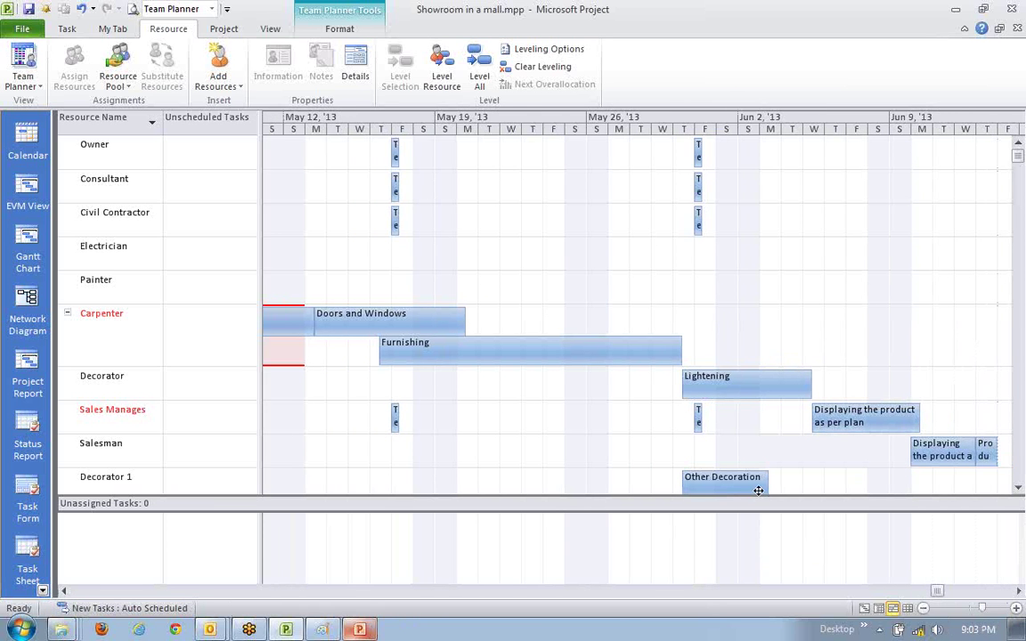
drag(745, 477, 717, 483)
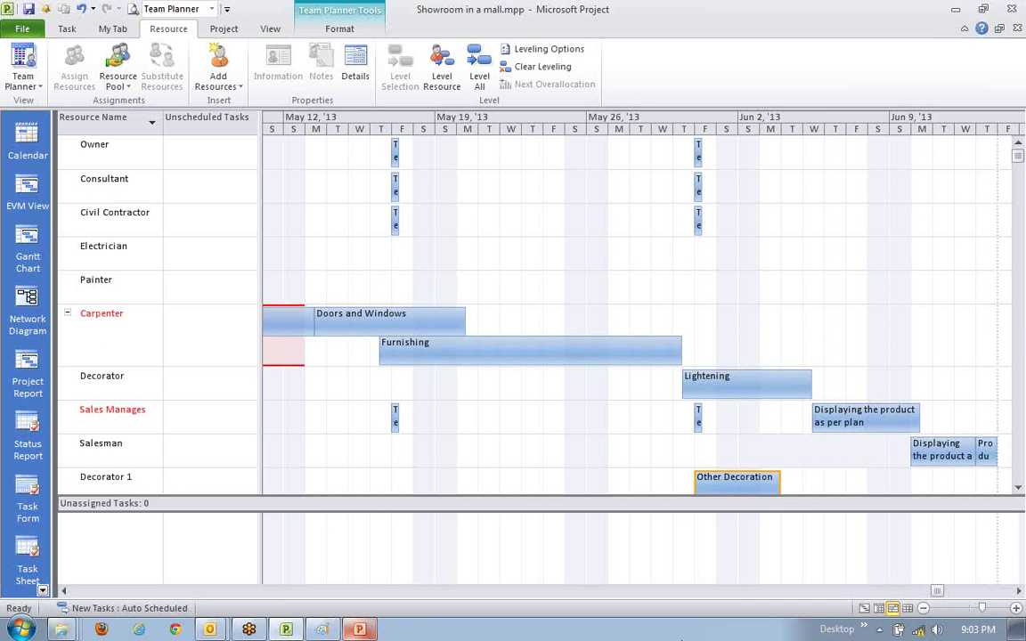
click(742, 564)
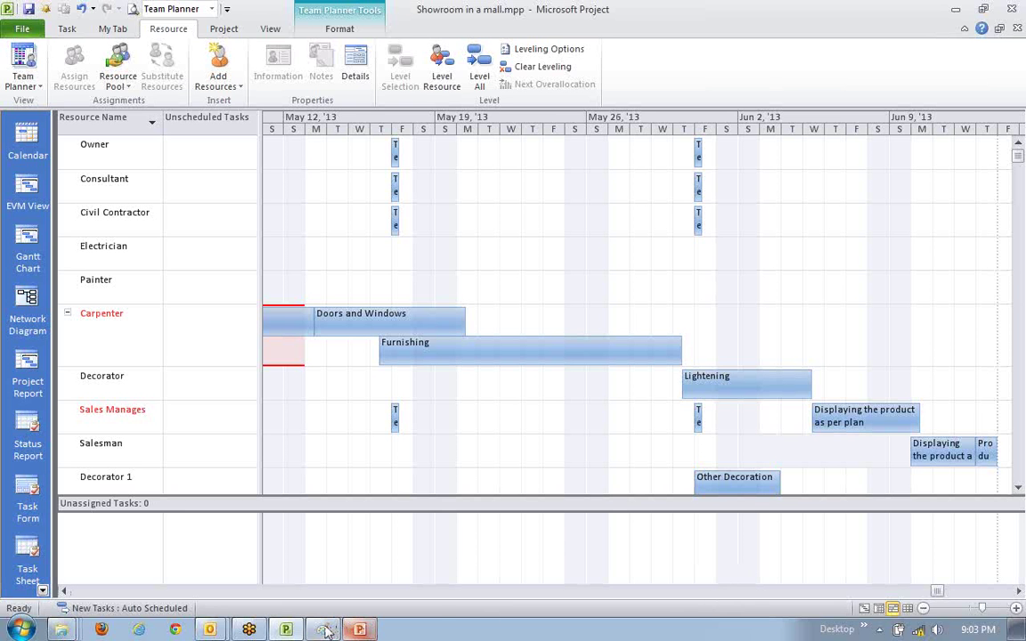
- Check the Other Decoration task's dates and indicator in the Gantt Chart, and return to the Team Planner
click(865, 608)
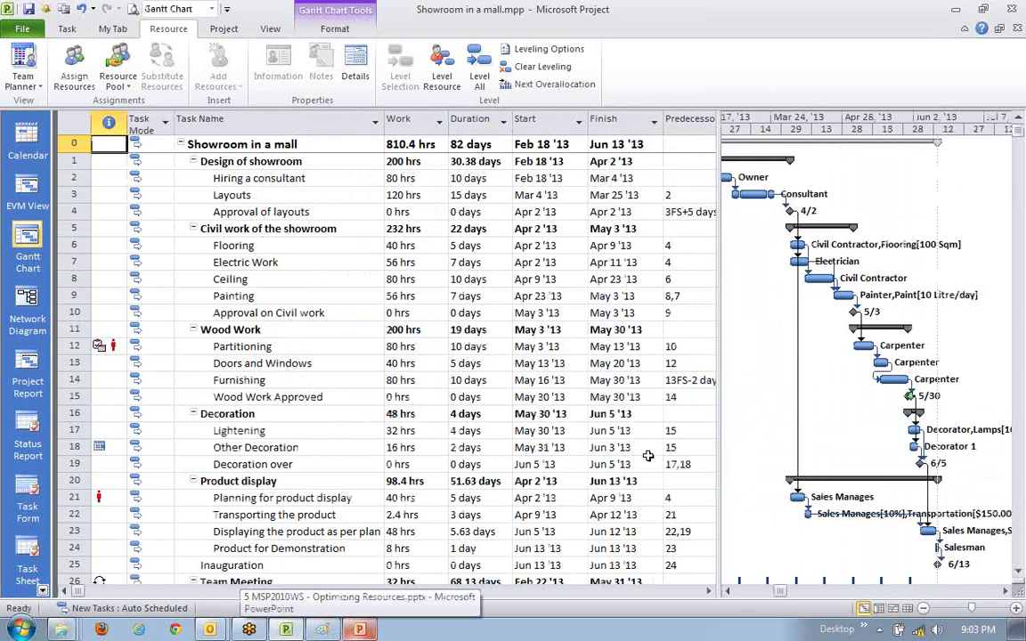
scroll(648, 456, down, 2)
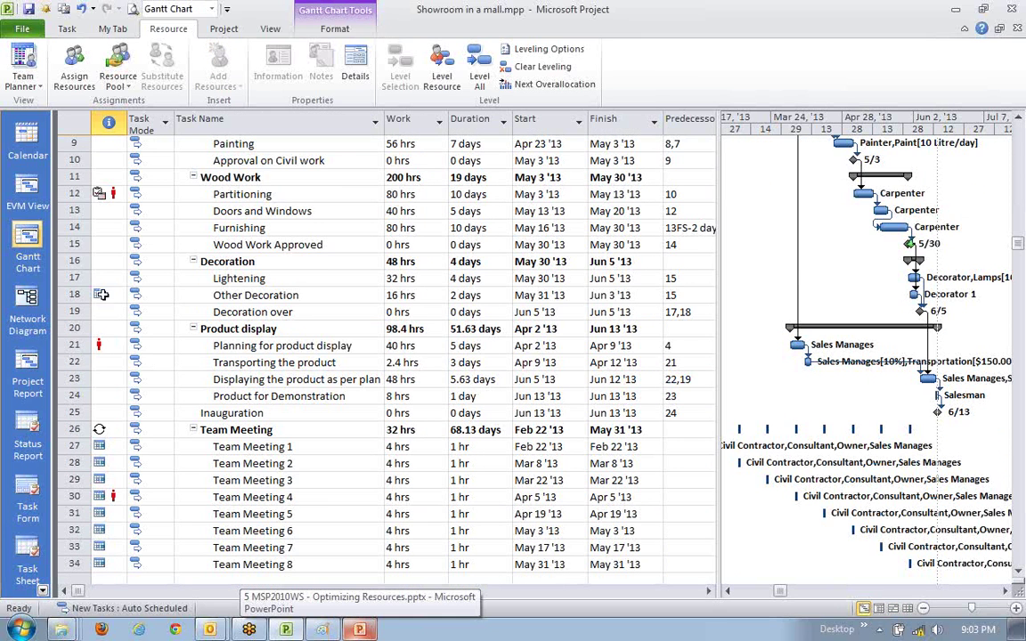
mouse_move(101, 294)
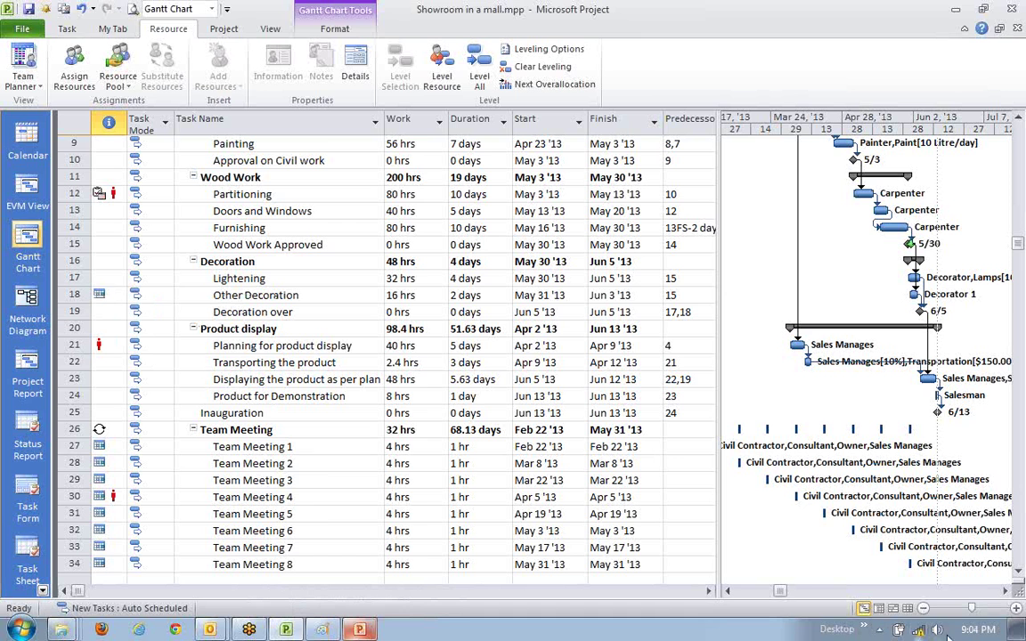
click(893, 608)
click(864, 608)
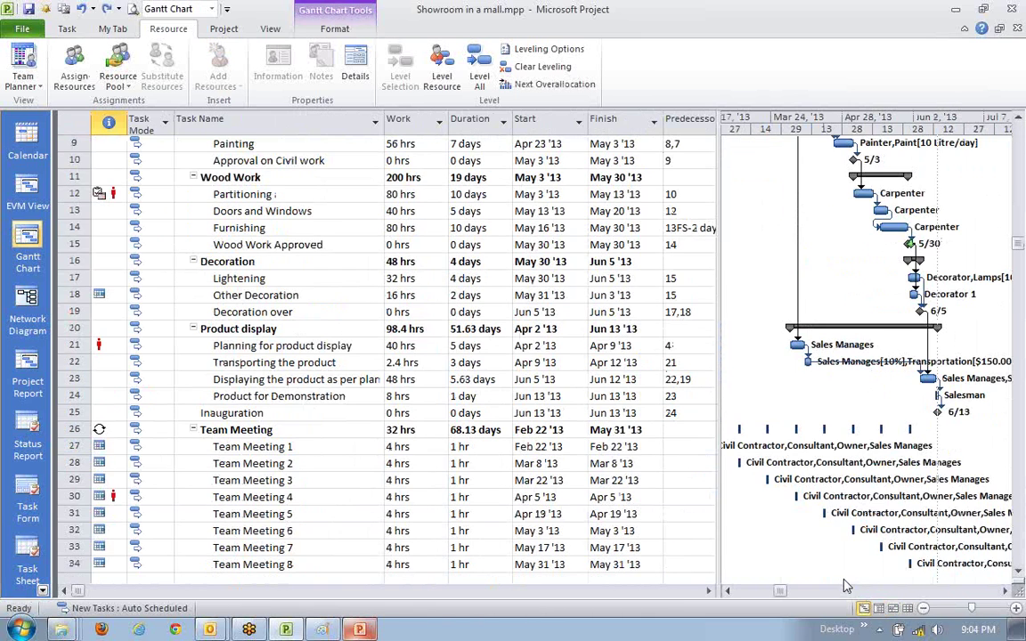
click(895, 608)
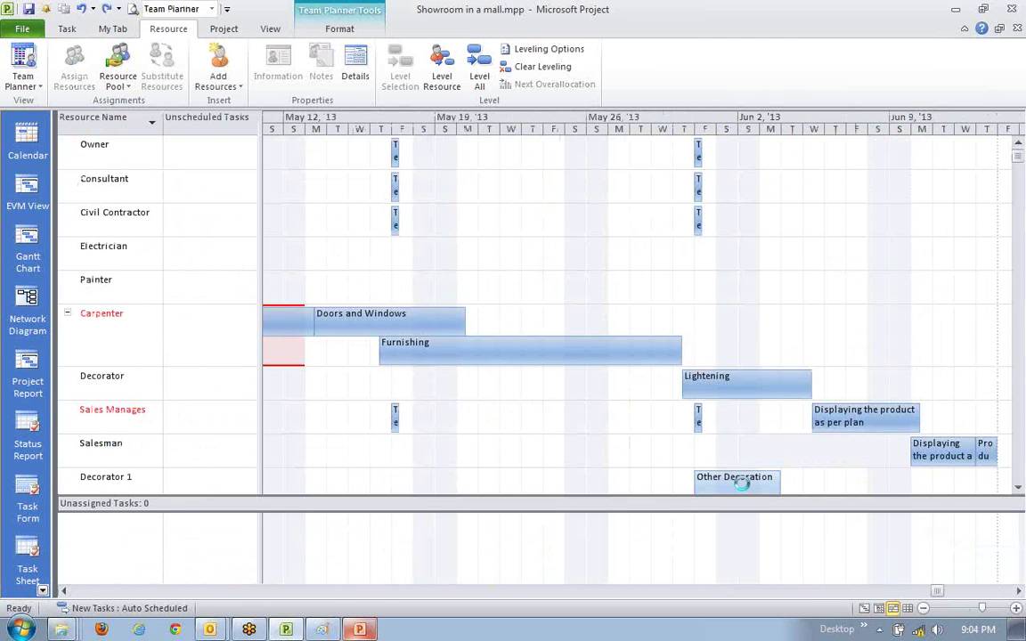
- Return the Other Decoration task to Decorator's row starting May 30, 2013, and reassign it to Decorator 1
drag(743, 482, 728, 376)
right_click(729, 376)
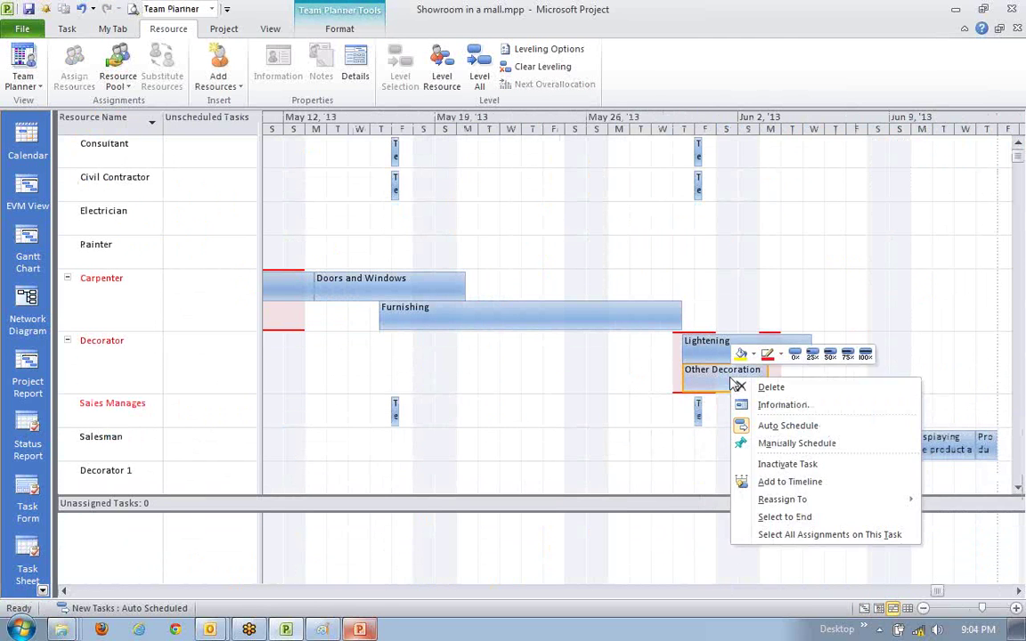
click(600, 385)
click(746, 378)
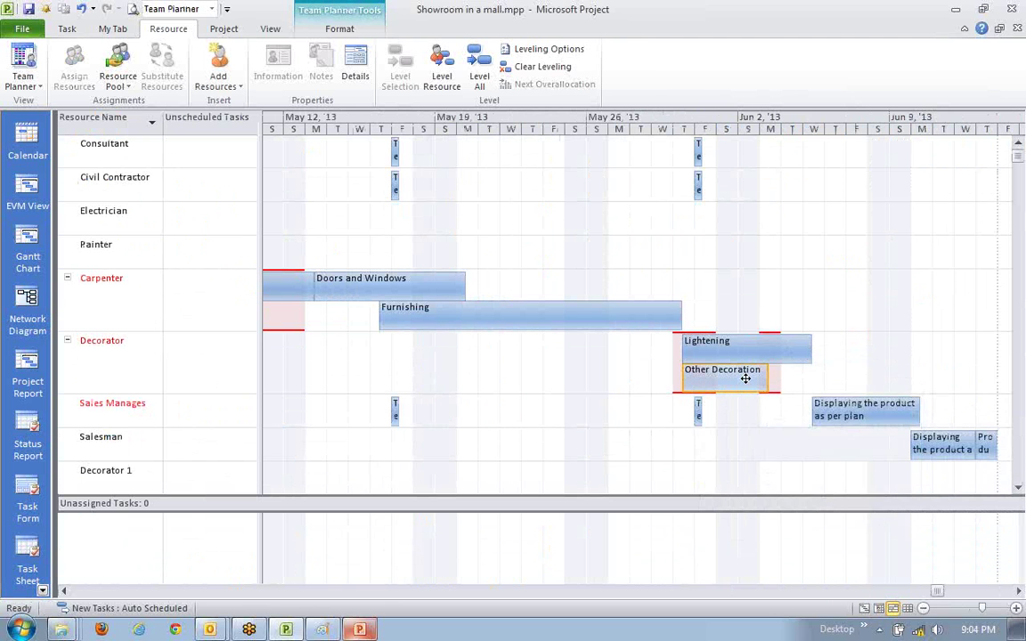
right_click(750, 376)
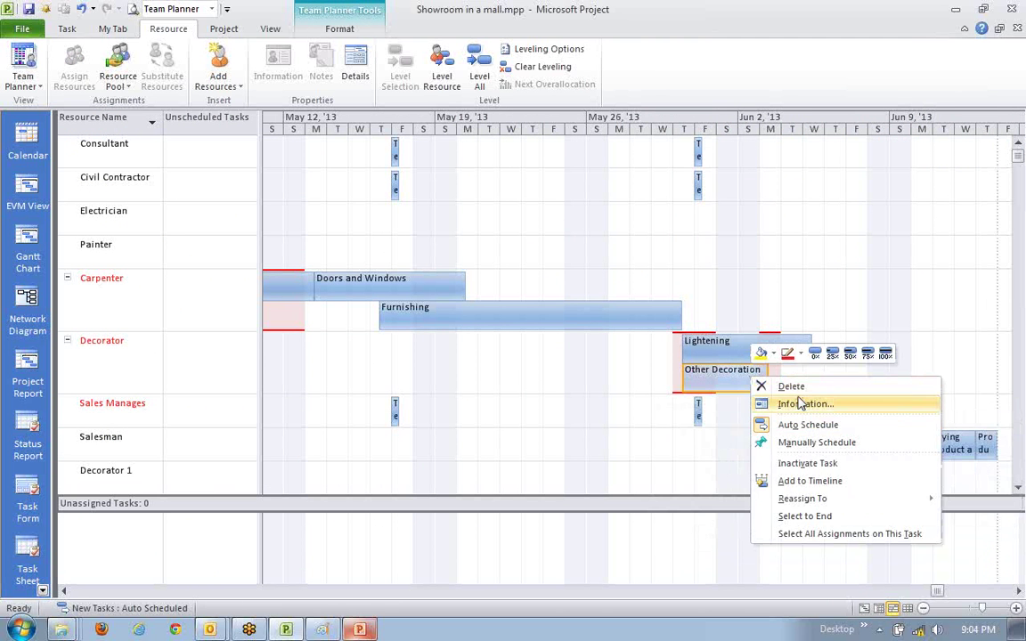
mouse_move(809, 504)
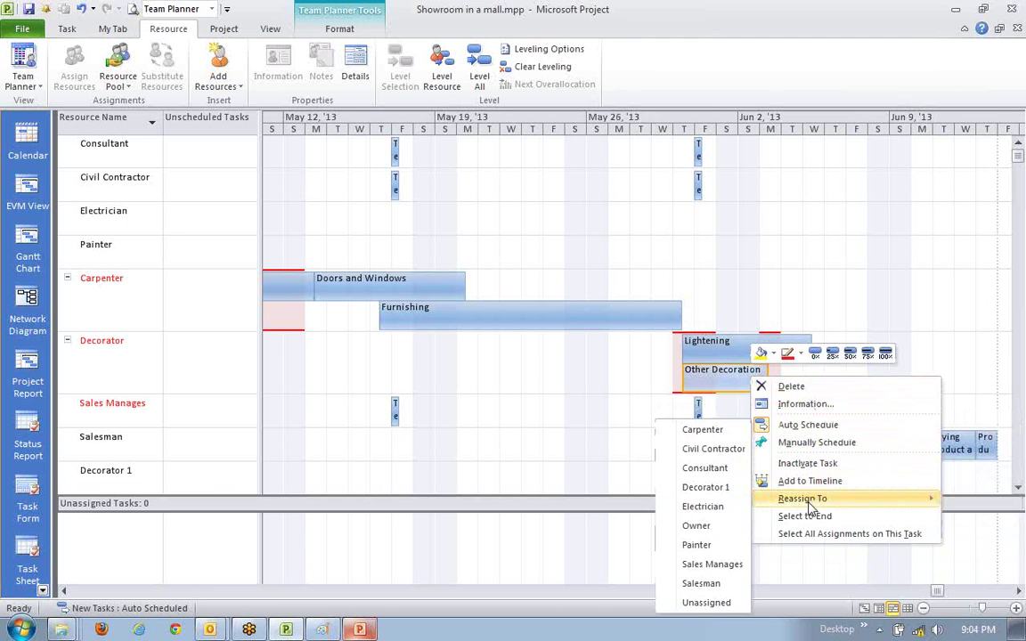
click(713, 487)
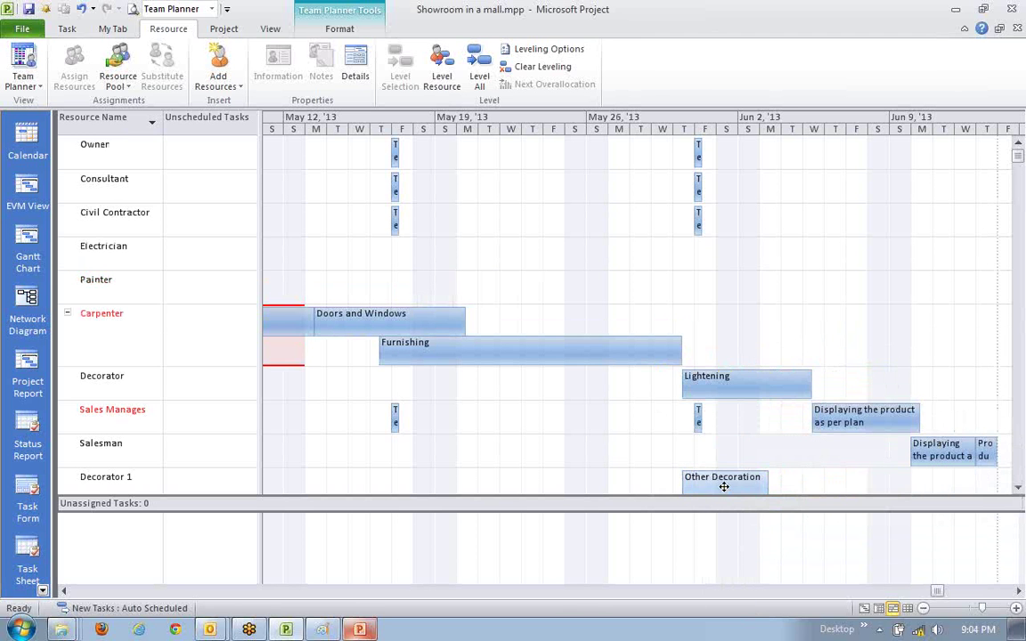
- Try shifting the Lightening task in Decorator's row, and undo the shift
mouse_move(726, 489)
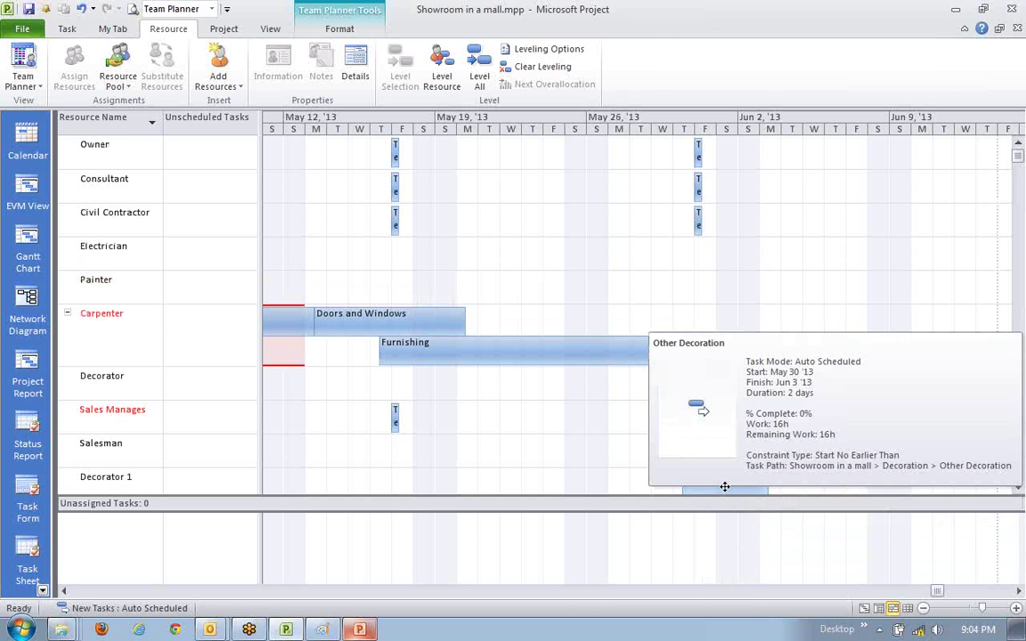
mouse_move(754, 389)
mouse_down()
mouse_move(701, 394)
mouse_move(815, 413)
mouse_move(825, 401)
mouse_move(765, 397)
mouse_up()
key(ctrl+z)
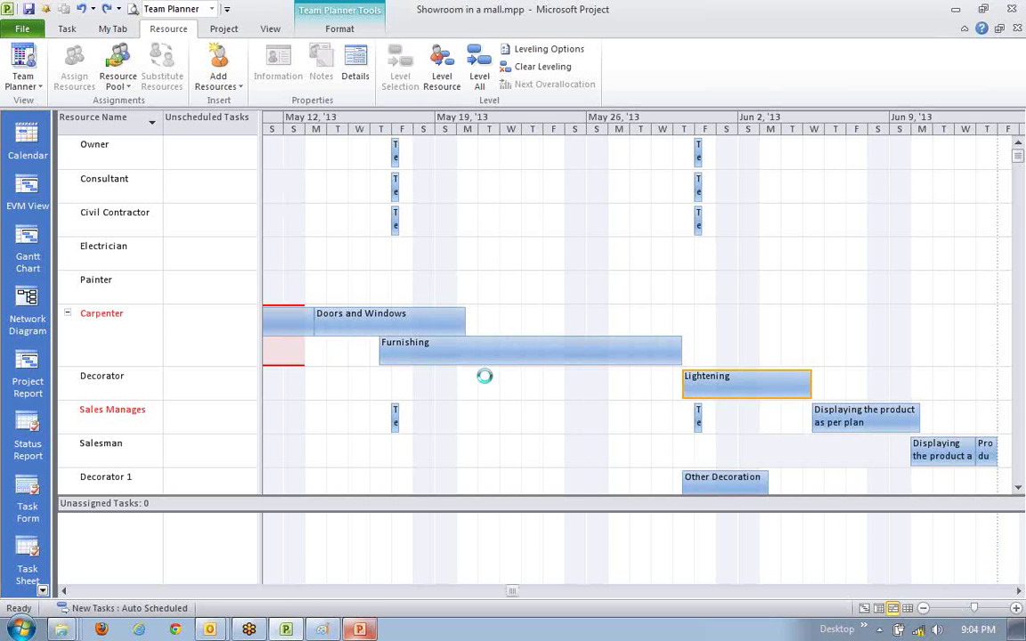
- Level the overallocated Sales Manages resource in the Team Planner to resolve its April task conflict
scroll(488, 383, down, 3)
scroll(483, 439, up, 1)
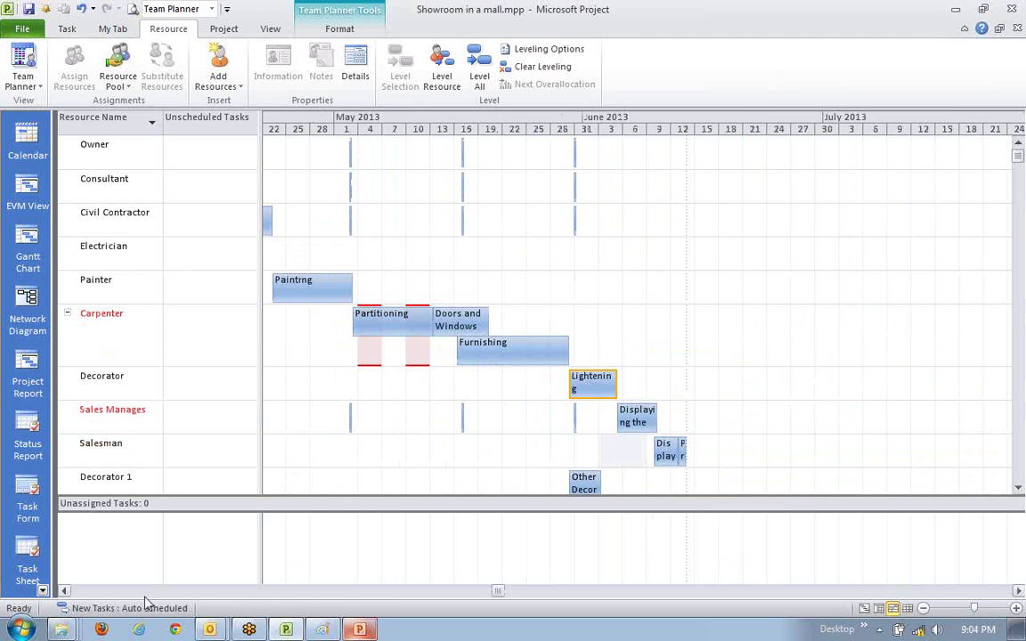
click(65, 590)
drag(66, 590, 66, 590)
click(124, 461)
scroll(168, 449, down, 2)
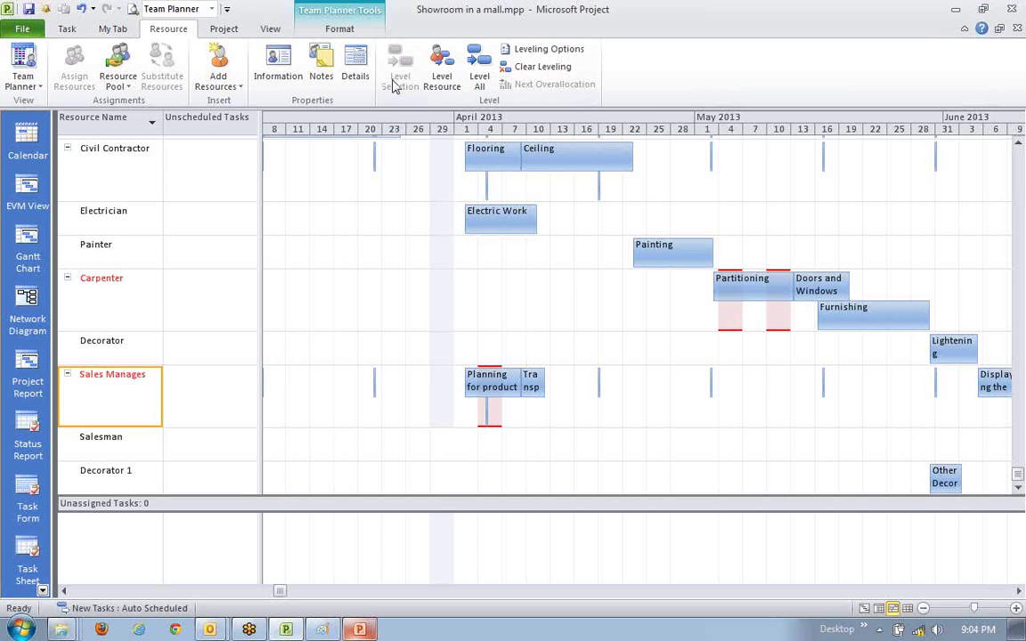
click(400, 69)
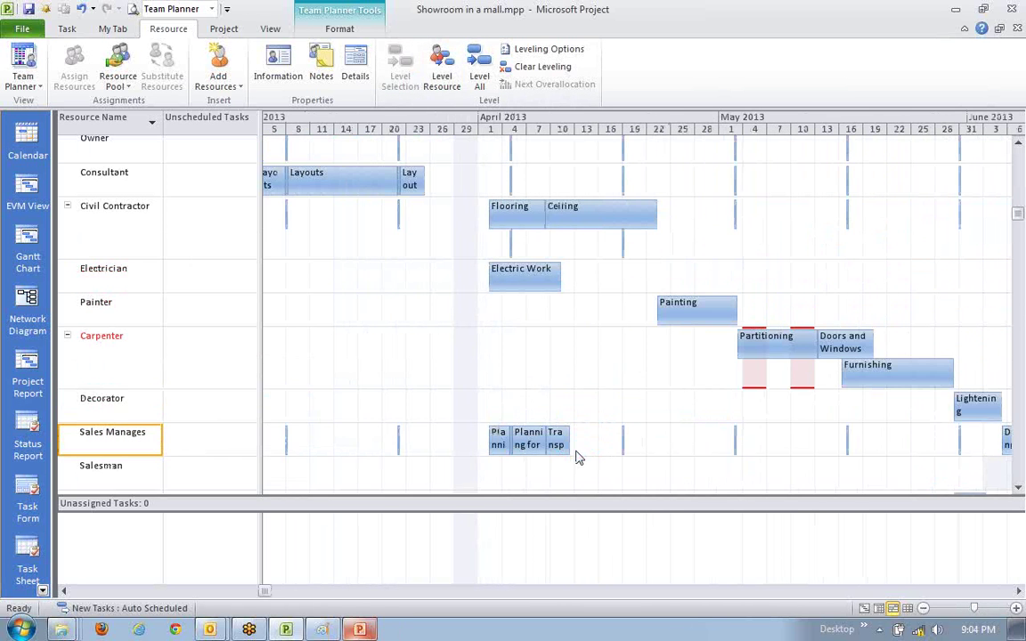
scroll(575, 457, down, 1)
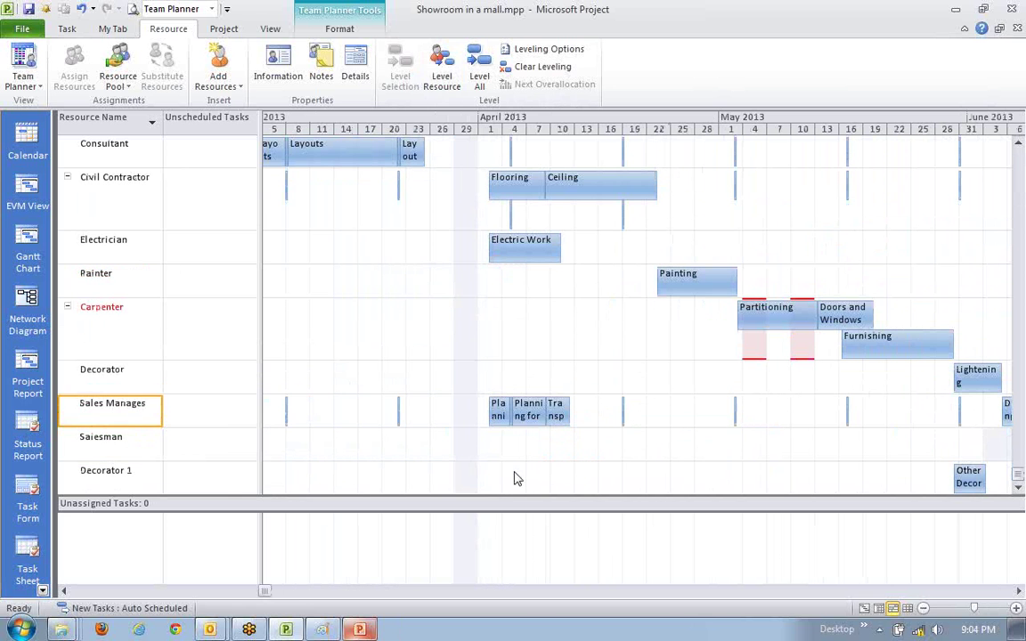
- Examine Carpenter's overallocation in the Team Planner and the Partitioning task and remaining overallocation indicators in the Gantt Chart
click(103, 324)
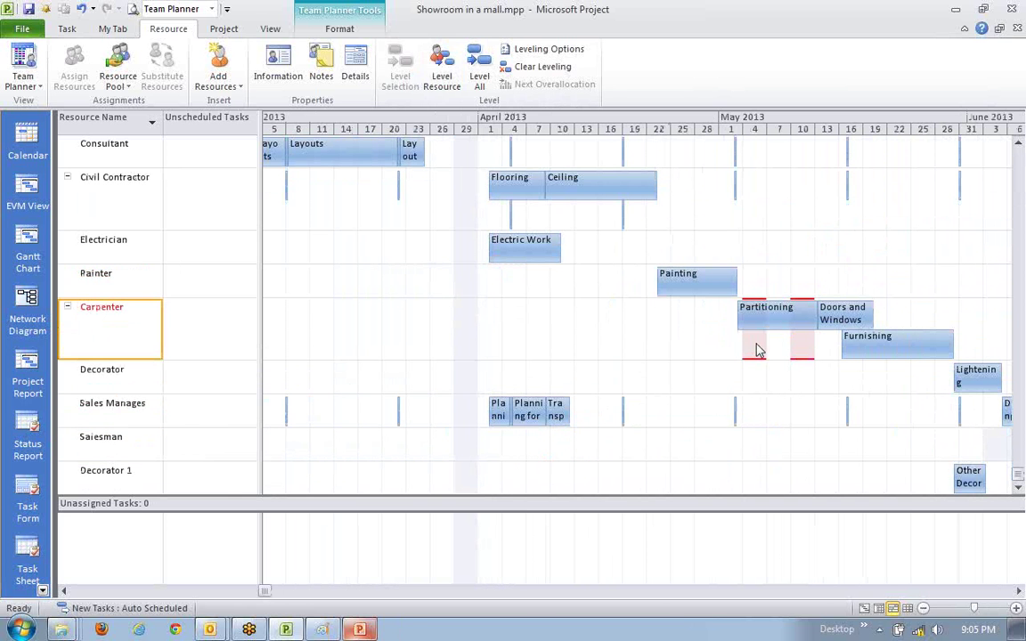
click(287, 631)
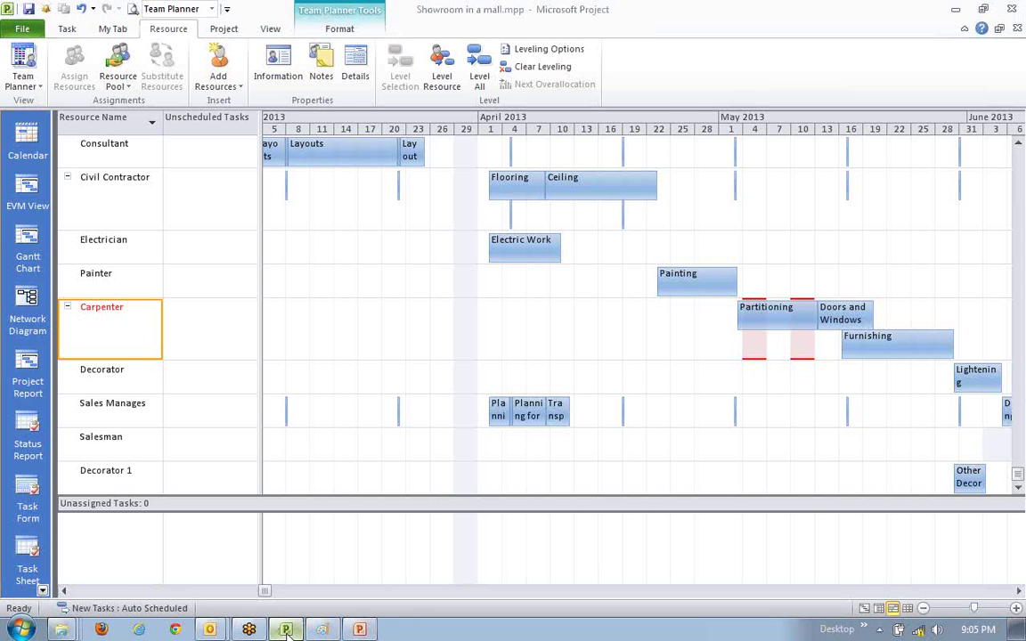
click(287, 631)
click(863, 608)
scroll(166, 390, down, 5)
scroll(167, 390, up, 5)
click(266, 349)
click(276, 399)
click(288, 349)
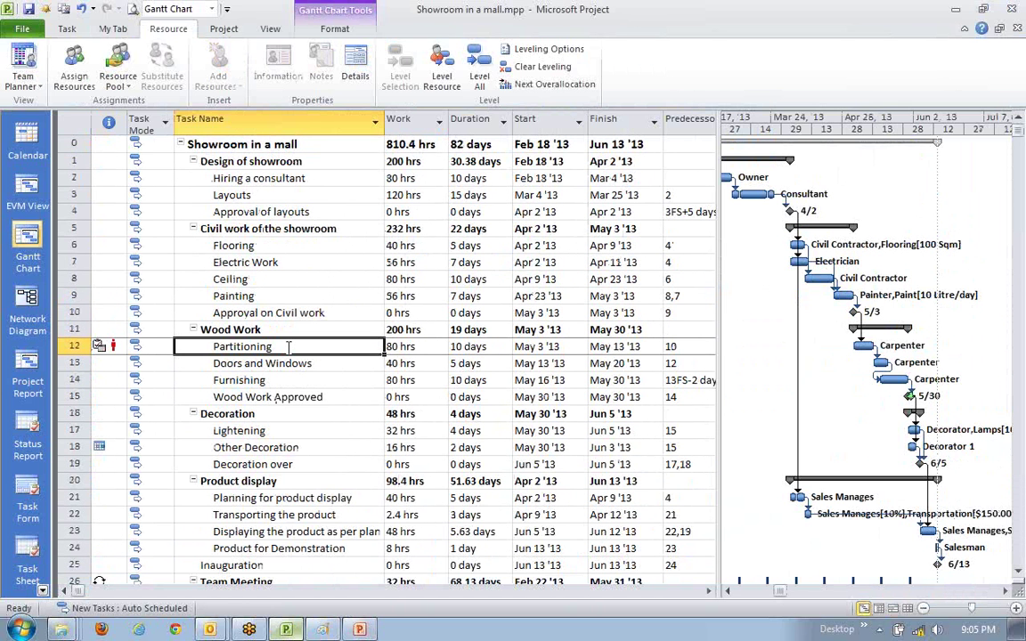
click(335, 488)
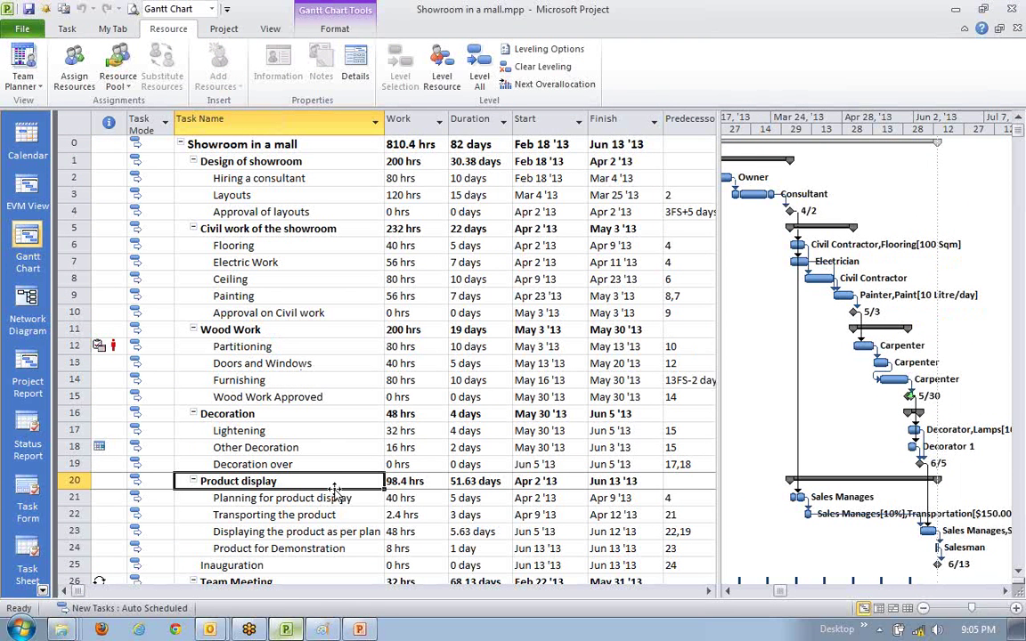